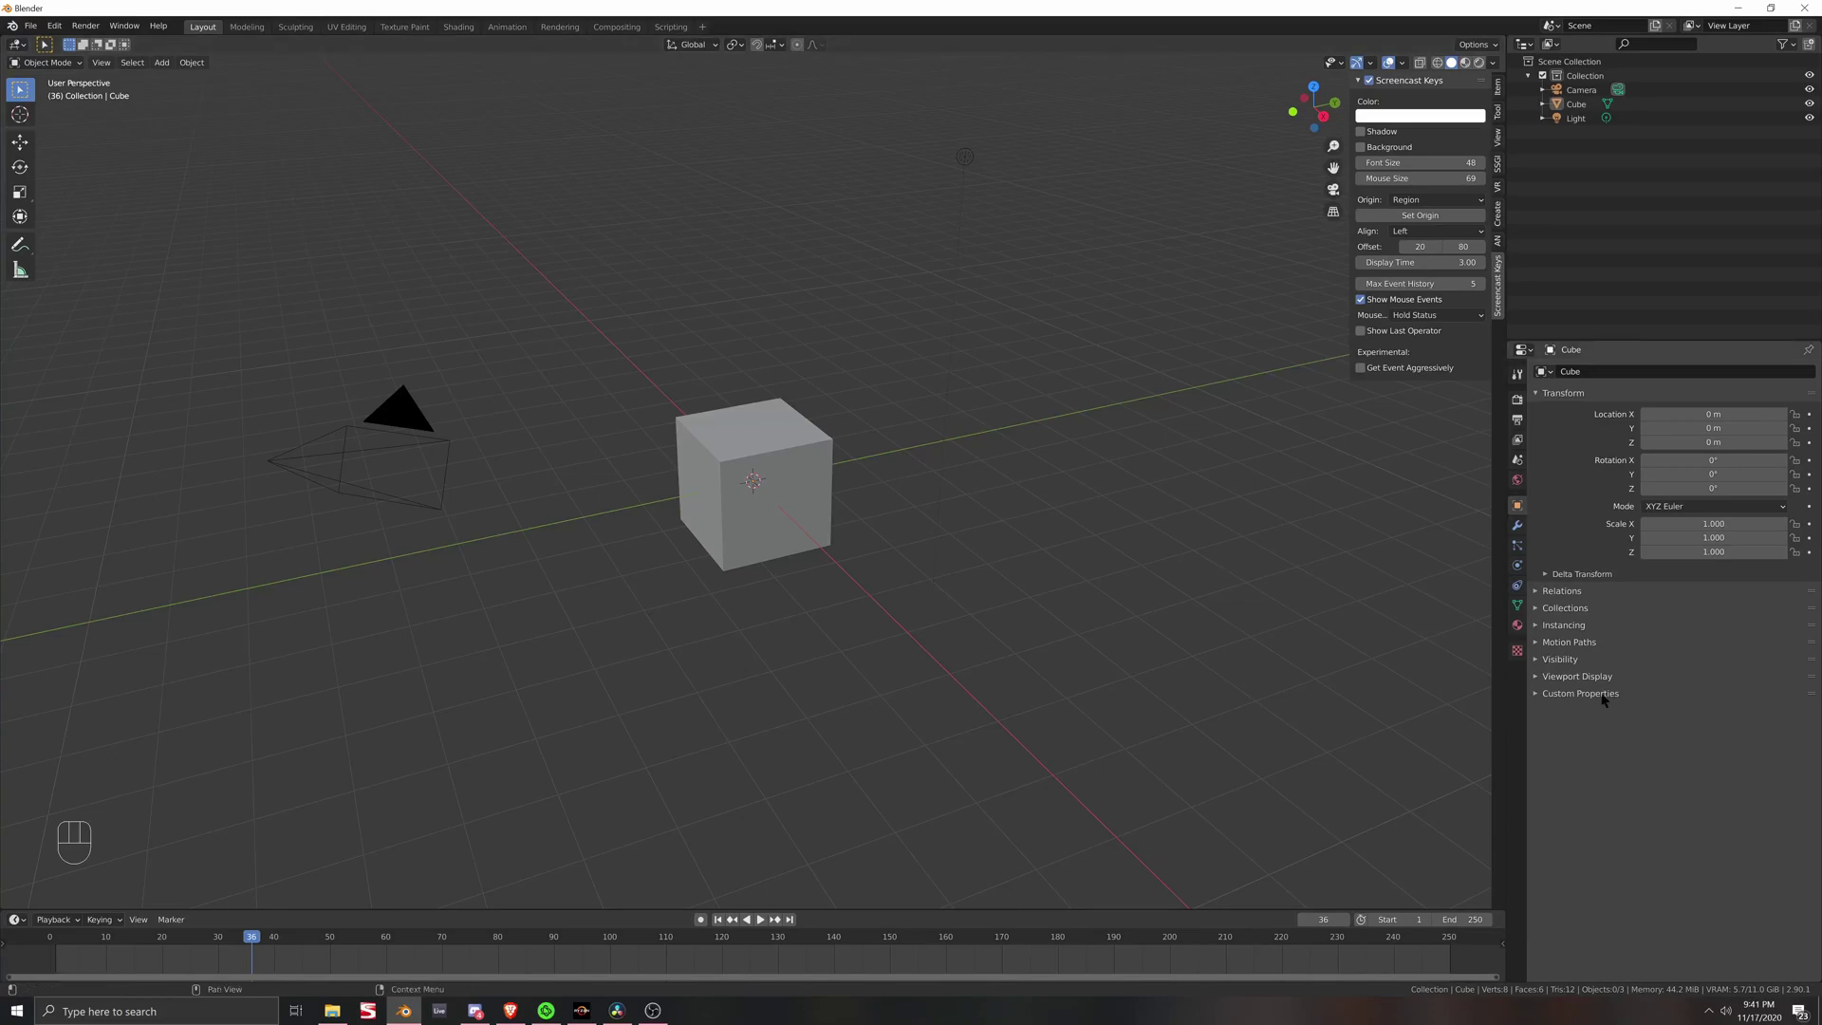
{"action": "scroll", "coordinate": [956, 407], "scroll_direction": "up", "scroll_amount": 4}
{"action": "scroll", "coordinate": [955, 436], "scroll_direction": "down", "scroll_amount": 3}
{"action": "scroll", "coordinate": [988, 475], "scroll_direction": "up", "scroll_amount": 6}
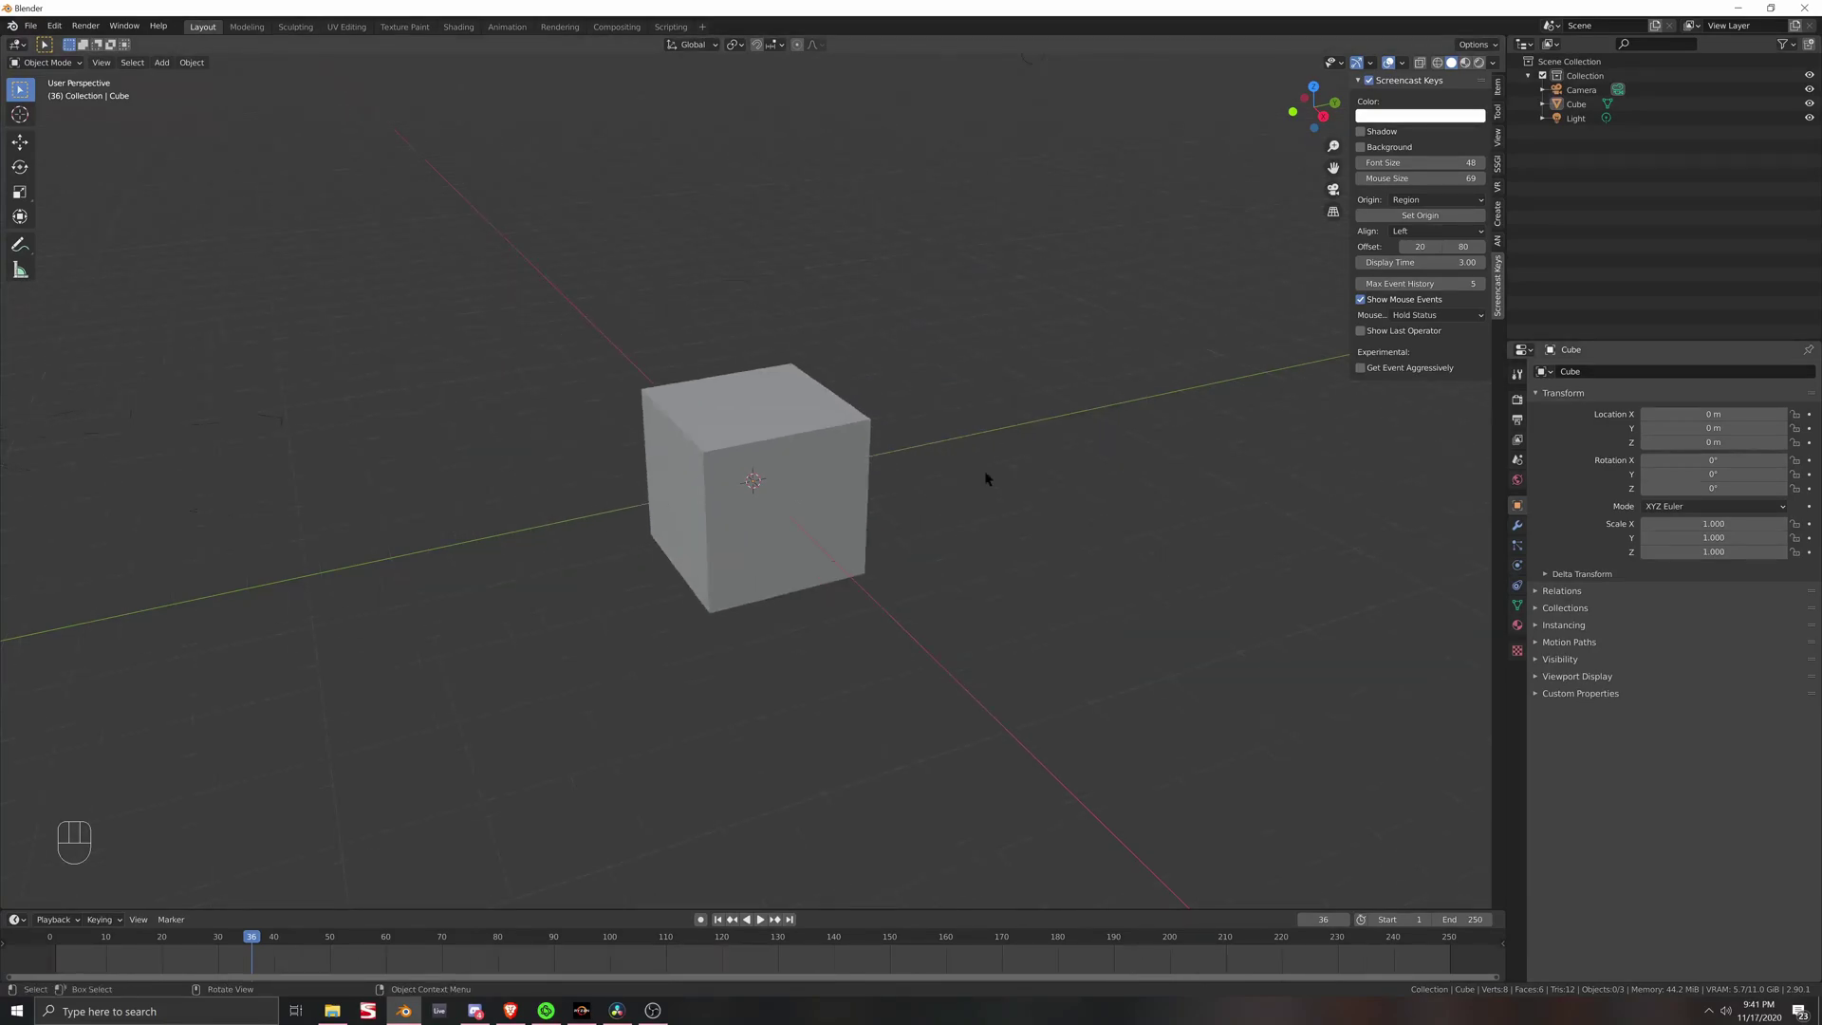
{"action": "scroll", "coordinate": [1005, 504], "scroll_direction": "down", "scroll_amount": 5}
{"action": "scroll", "coordinate": [1005, 528], "scroll_direction": "up", "scroll_amount": 4}
{"action": "scroll", "coordinate": [1130, 563], "scroll_direction": "down", "scroll_amount": 2}
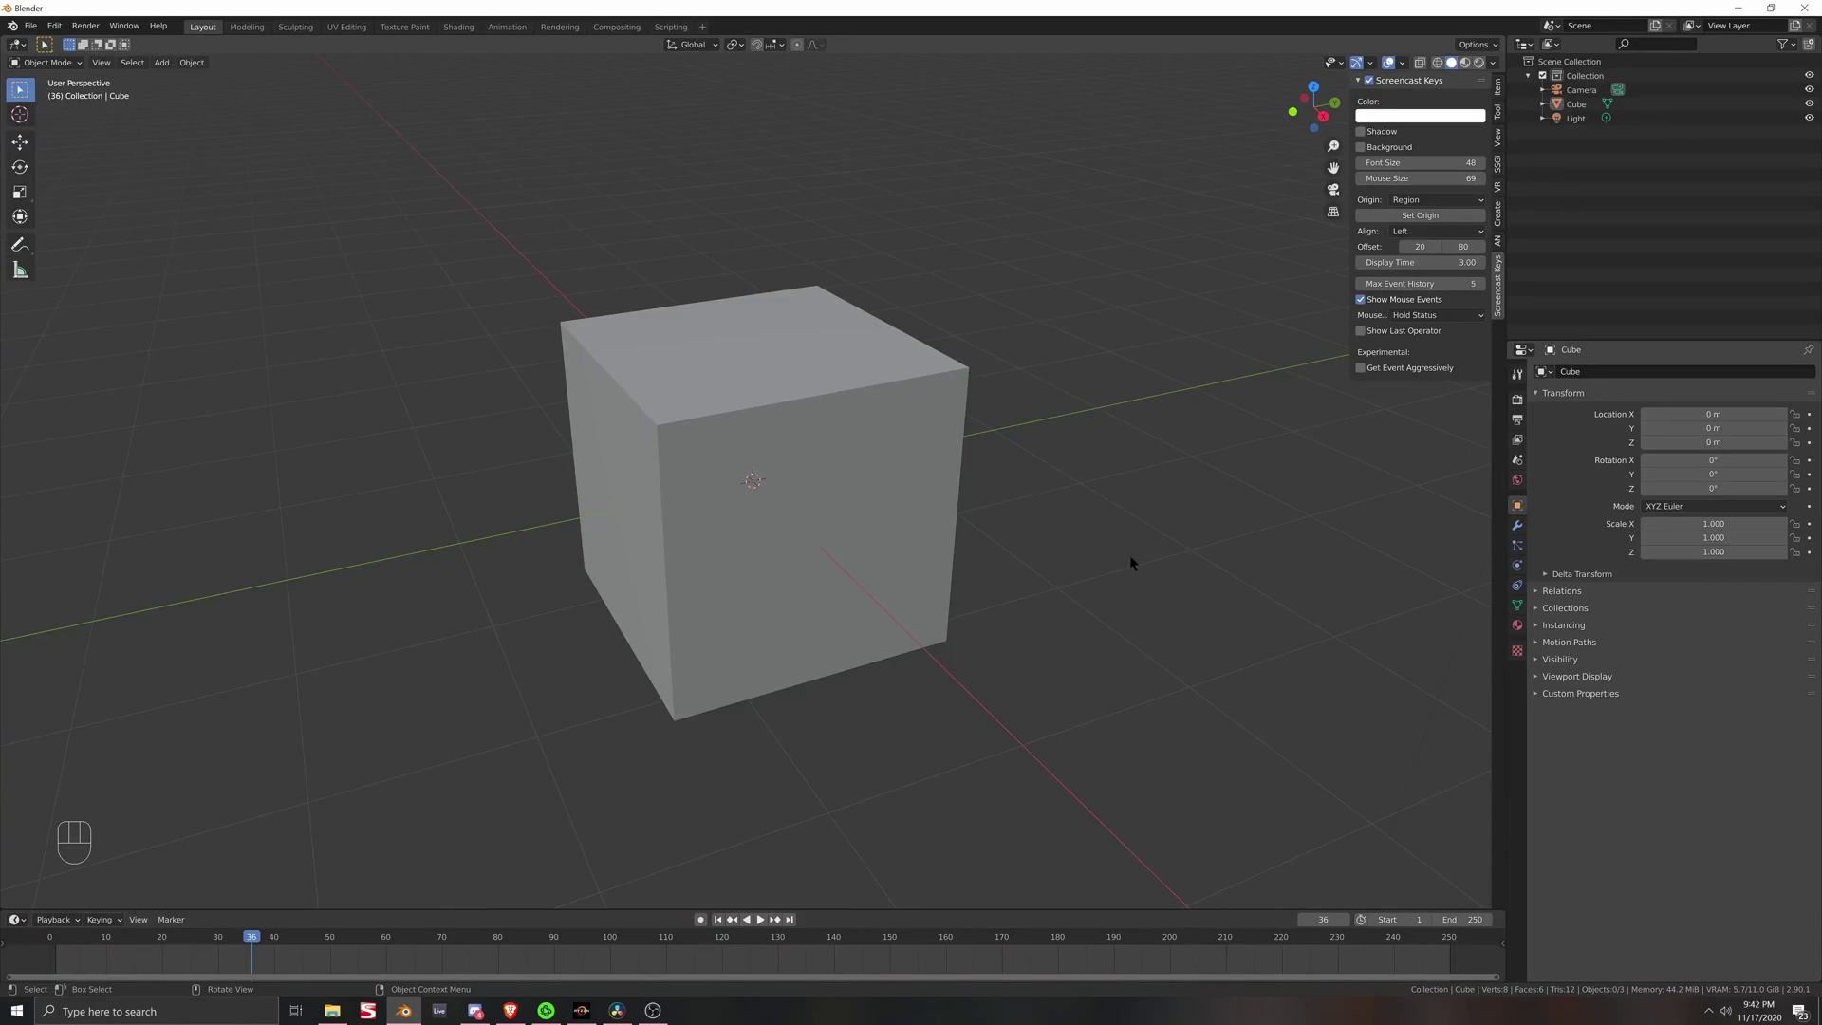
{"action": "left_click", "coordinate": [891, 493]}
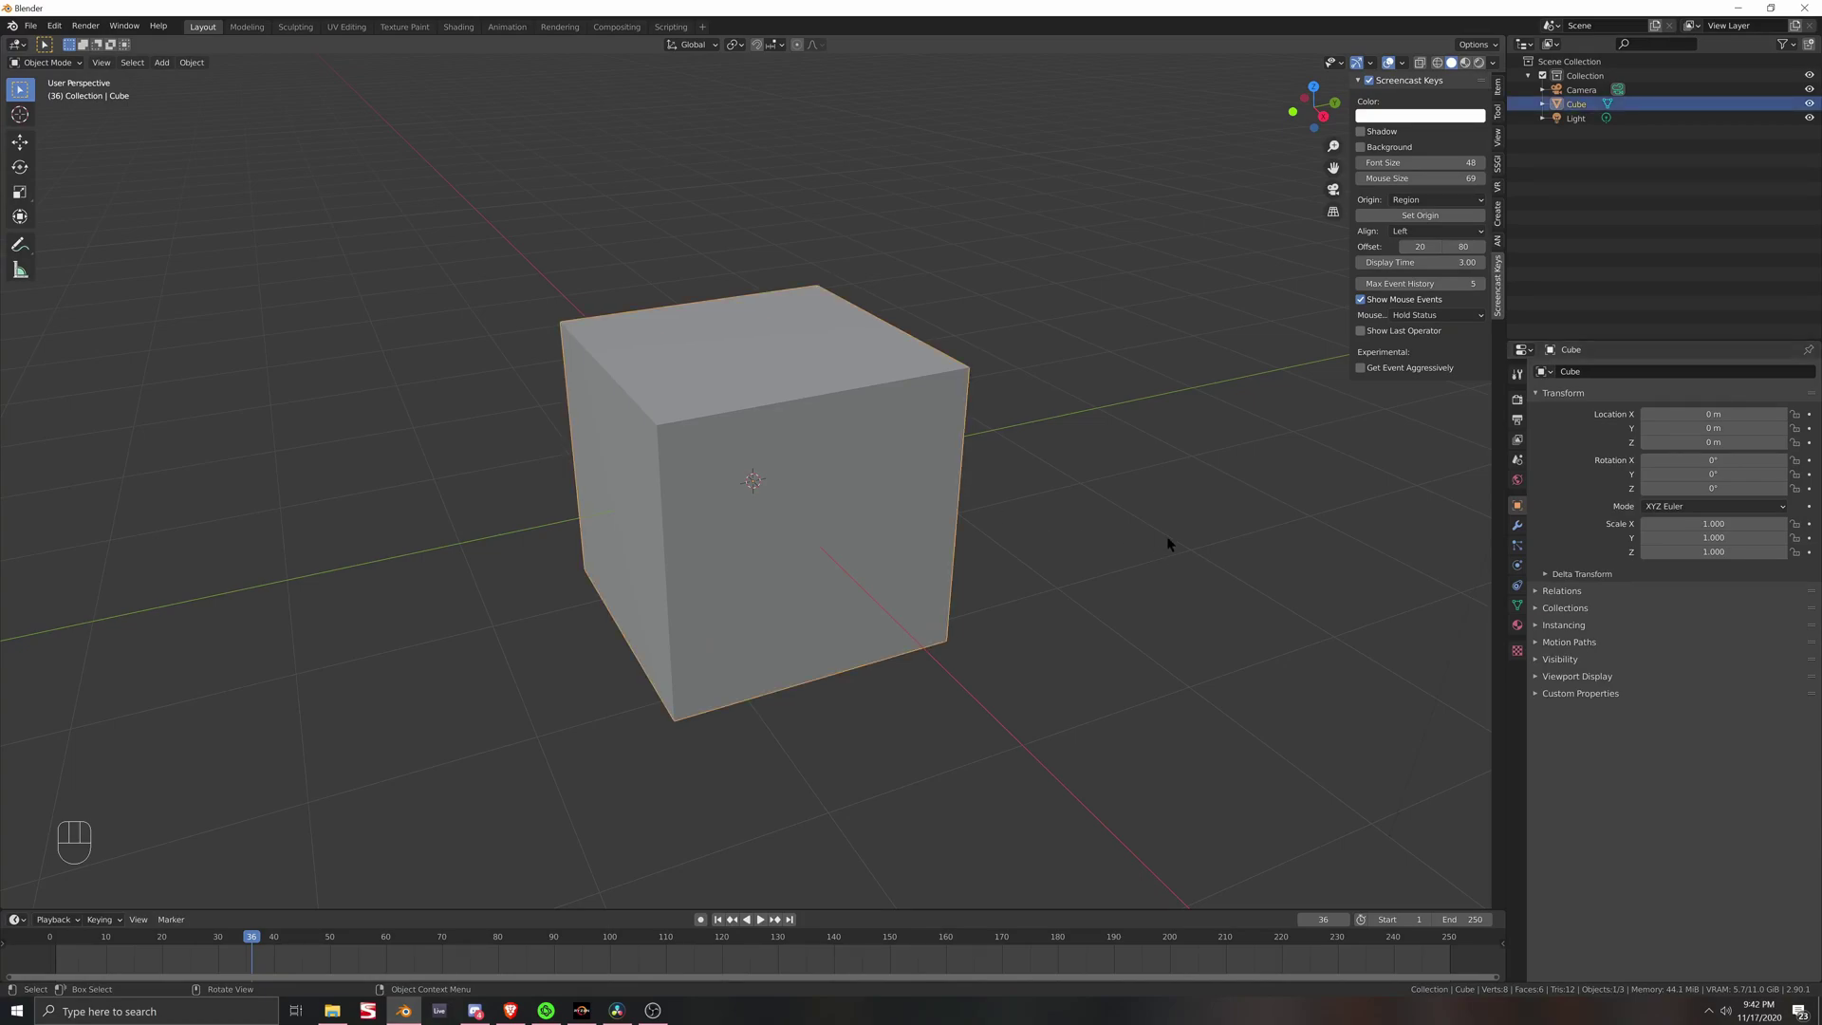
{"action": "scroll", "coordinate": [1157, 521], "scroll_direction": "down", "scroll_amount": 2}
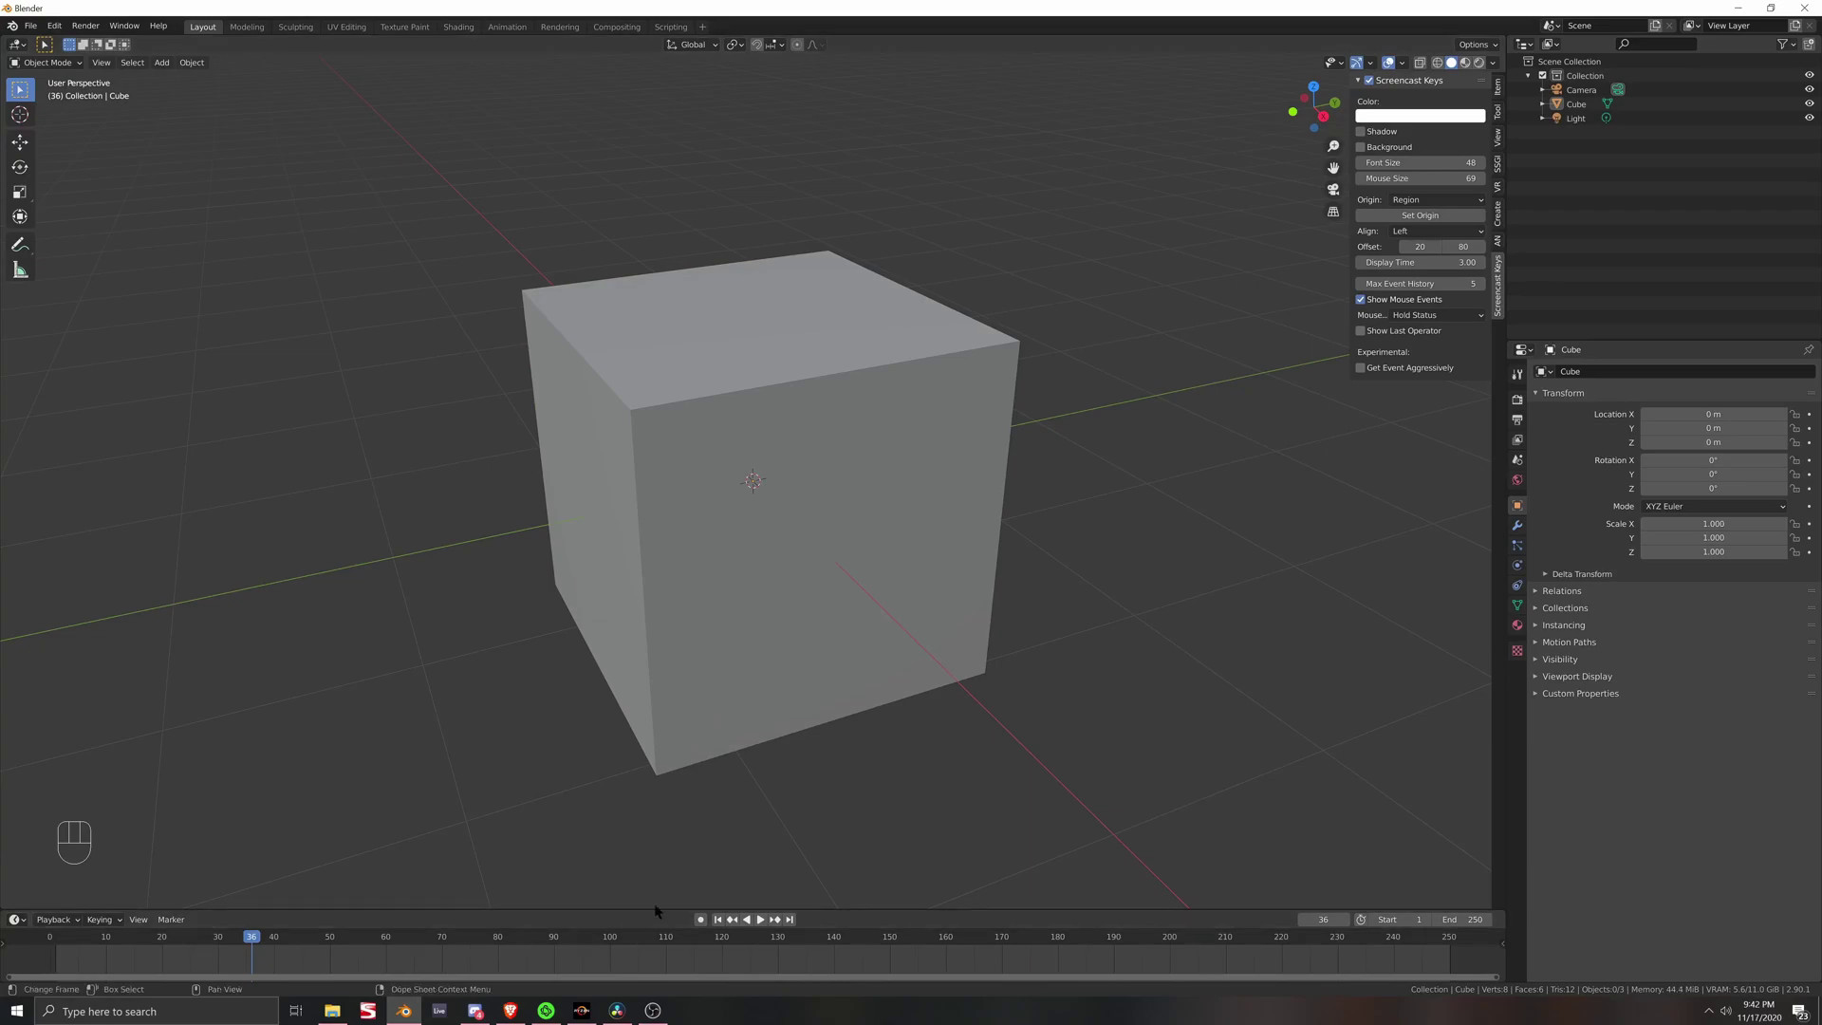
{"action": "left_click", "coordinate": [1124, 630]}
{"action": "scroll", "coordinate": [1045, 699], "scroll_direction": "down", "scroll_amount": 1}
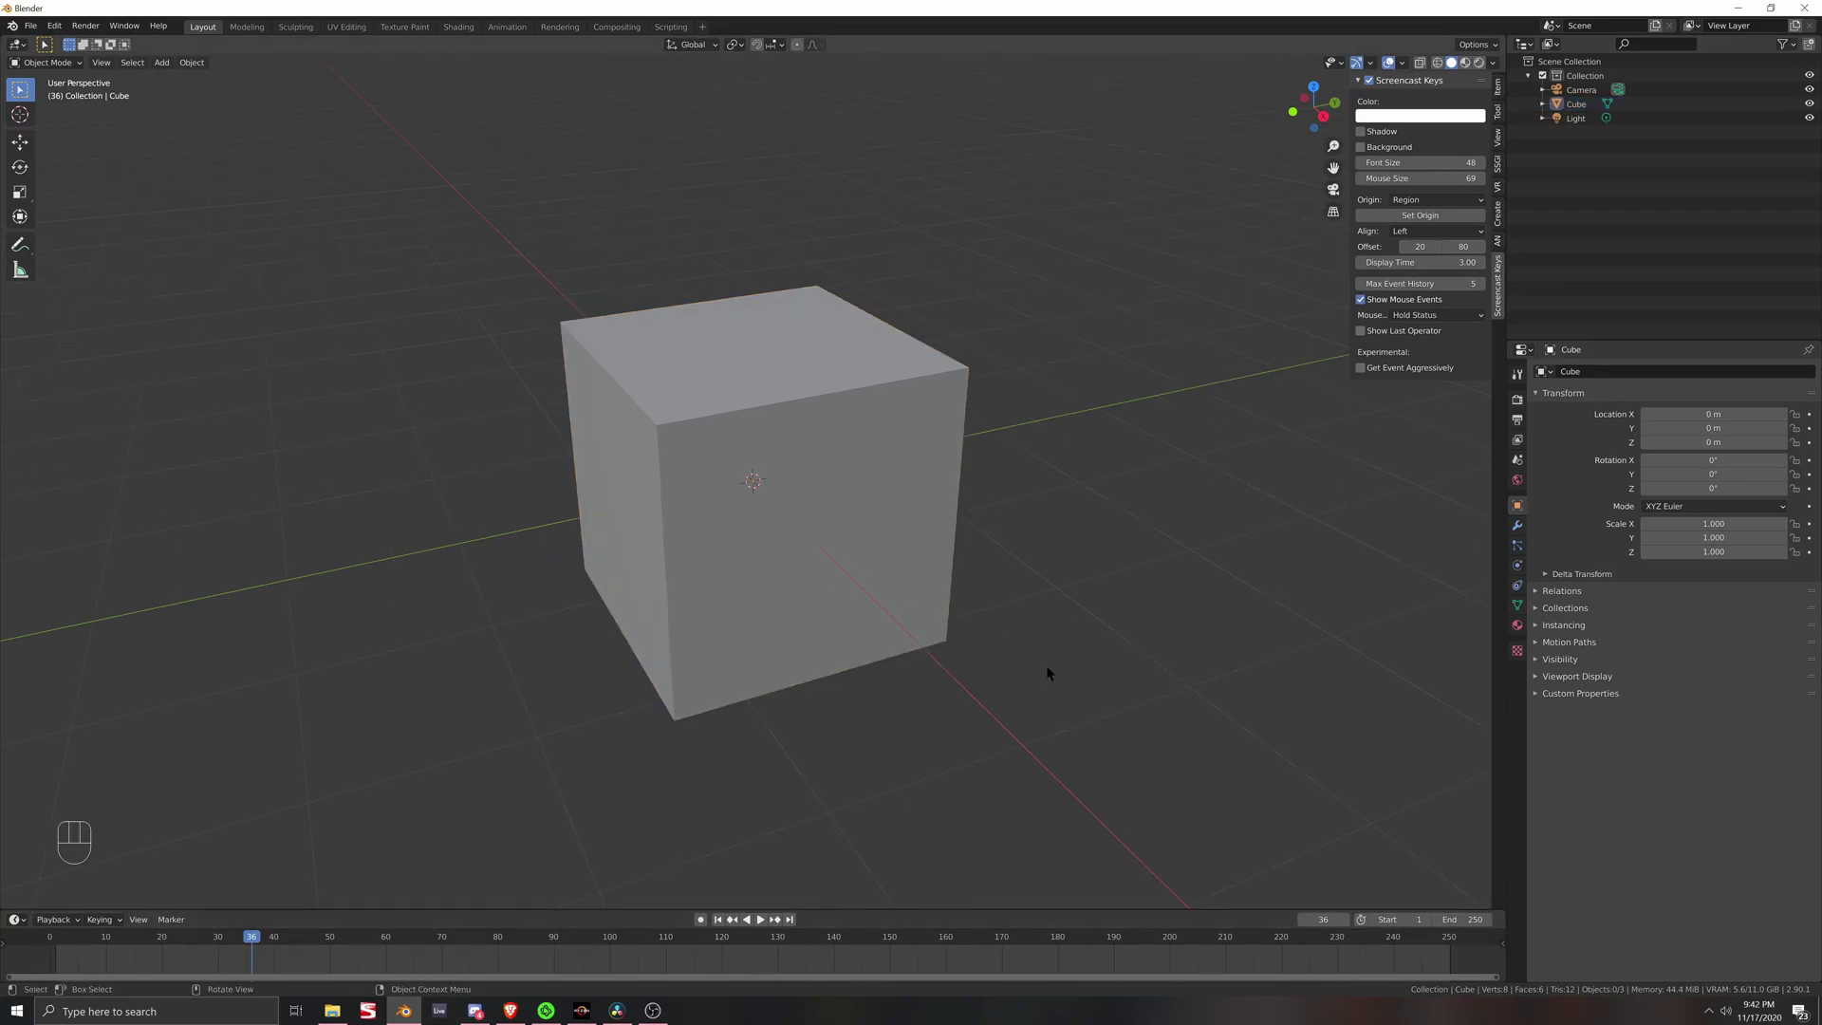
Step: Switch to DaVinci Resolve and view the dotted face footage at the start of Timeline 1
{"action": "mouse_move", "coordinate": [617, 1010]}
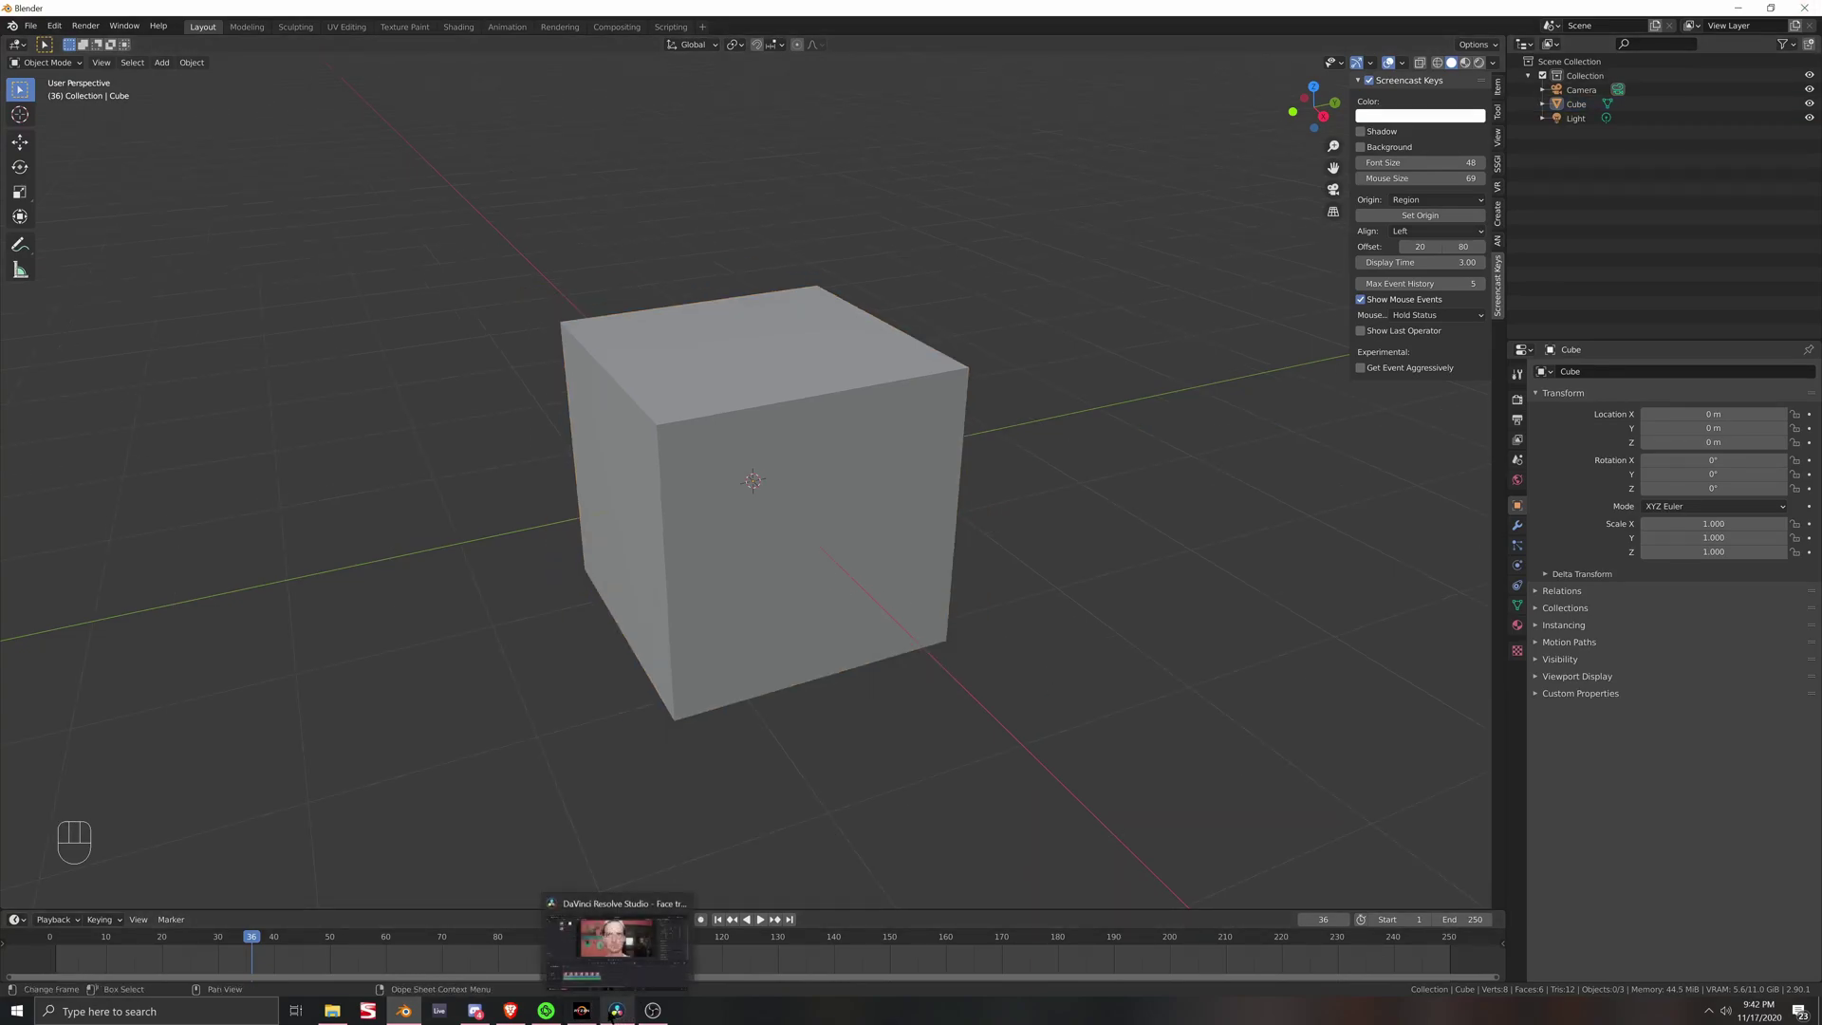
{"action": "left_click", "coordinate": [619, 1011]}
{"action": "mouse_move", "coordinate": [405, 574]}
{"action": "left_mouse_down"}
{"action": "mouse_move", "coordinate": [420, 574]}
{"action": "mouse_move", "coordinate": [386, 575]}
{"action": "mouse_move", "coordinate": [402, 575]}
{"action": "left_mouse_up"}
{"action": "scroll", "coordinate": [886, 243], "scroll_direction": "up", "scroll_amount": 2}
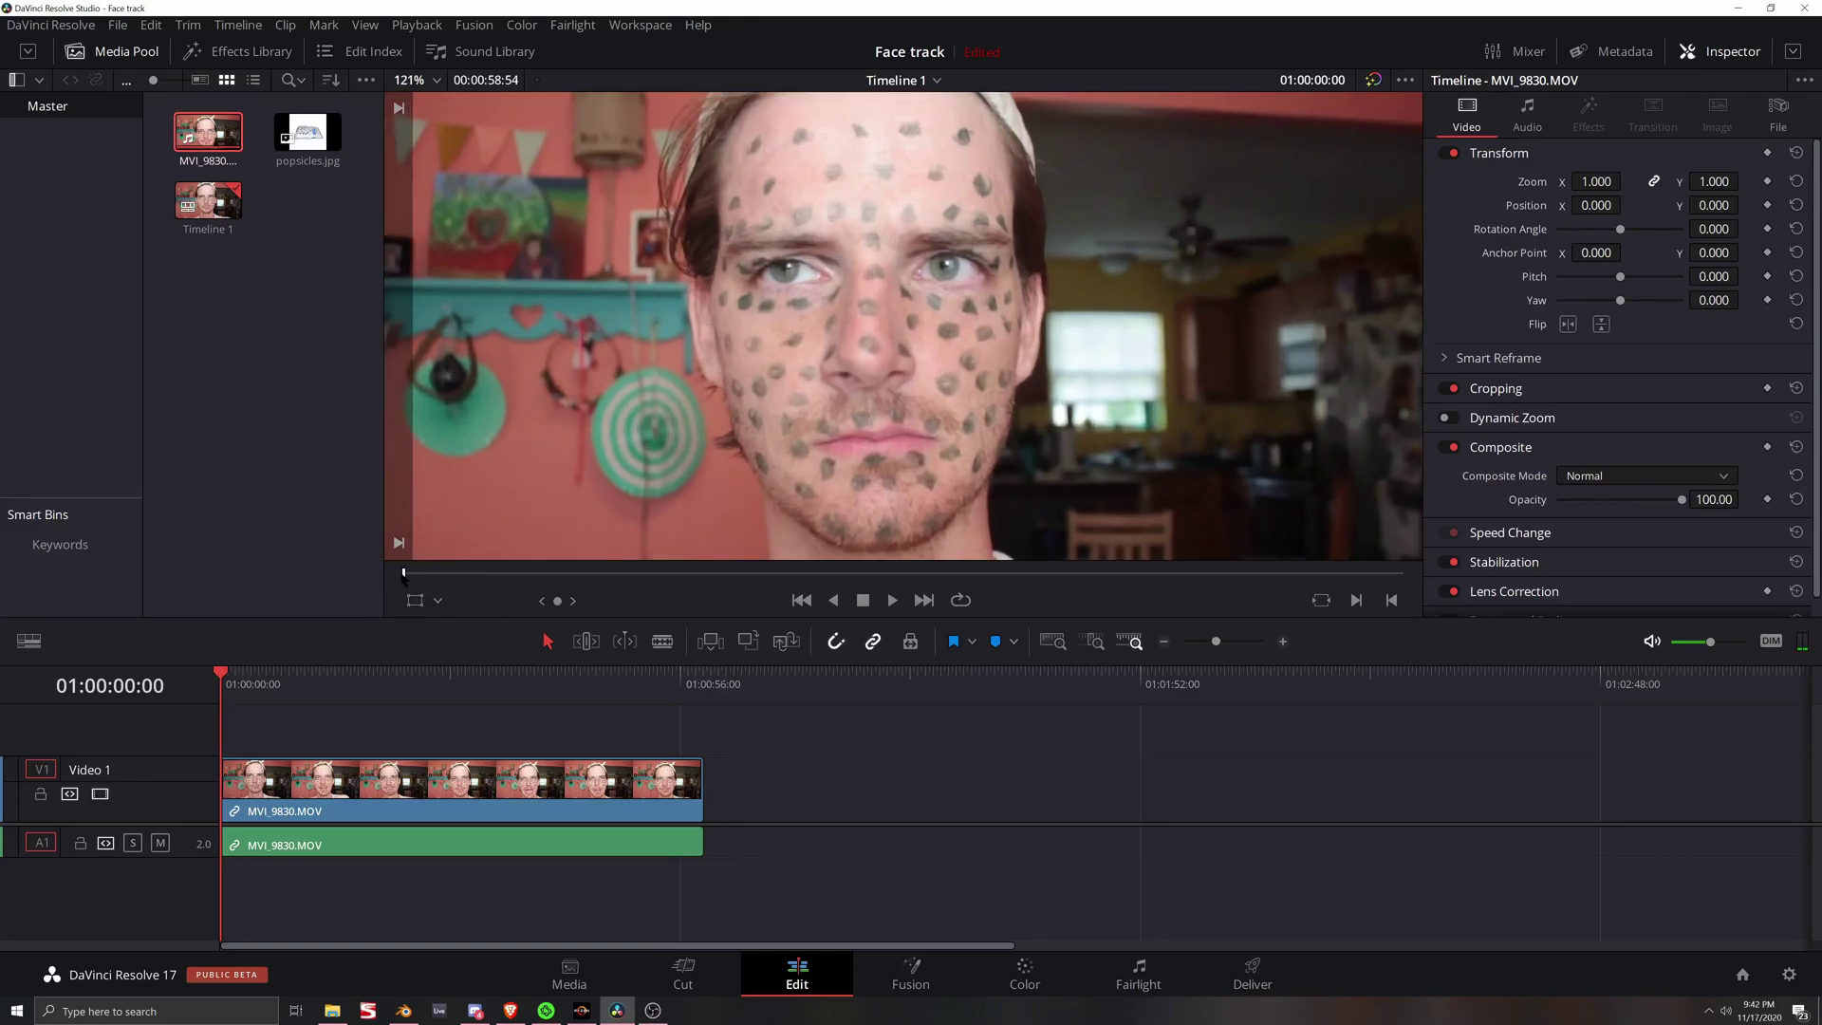
{"action": "scroll", "coordinate": [645, 405], "scroll_direction": "down", "scroll_amount": 2}
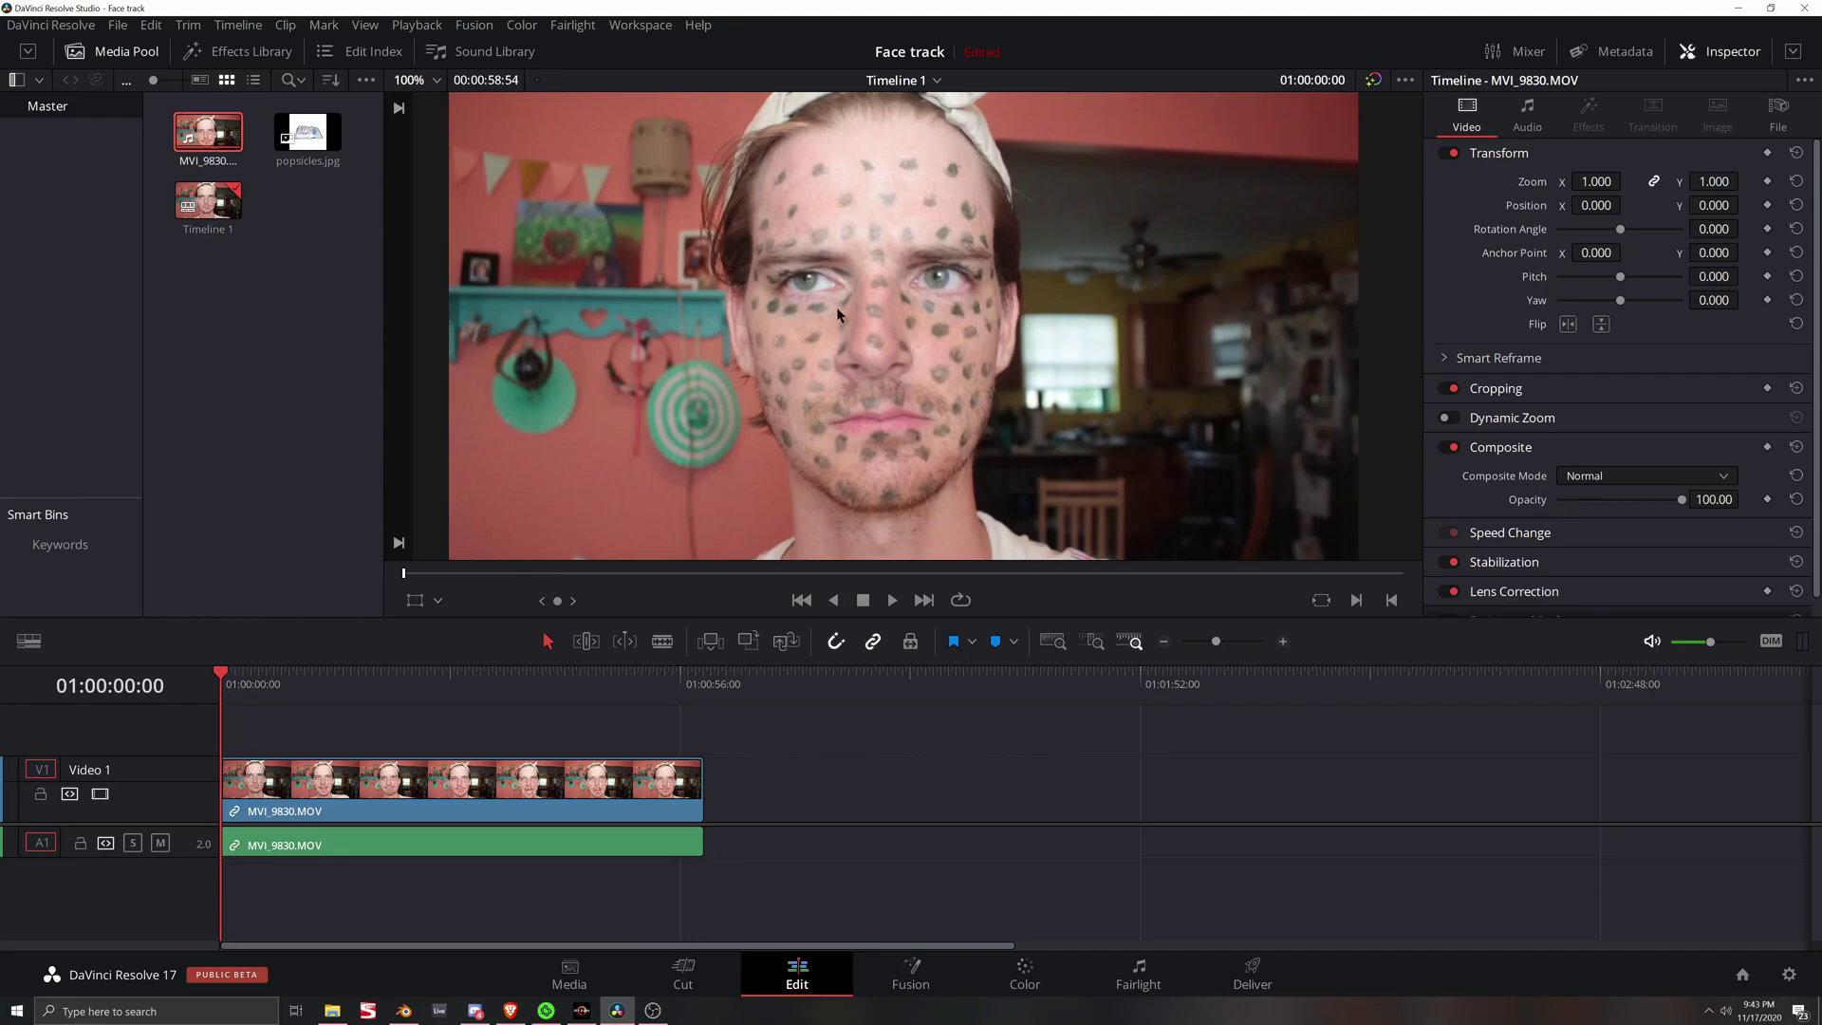
Step: Split the MVI_9830.MOV clip at 01:00:08:14 and delete the part after the cut
{"action": "left_click", "coordinate": [892, 599]}
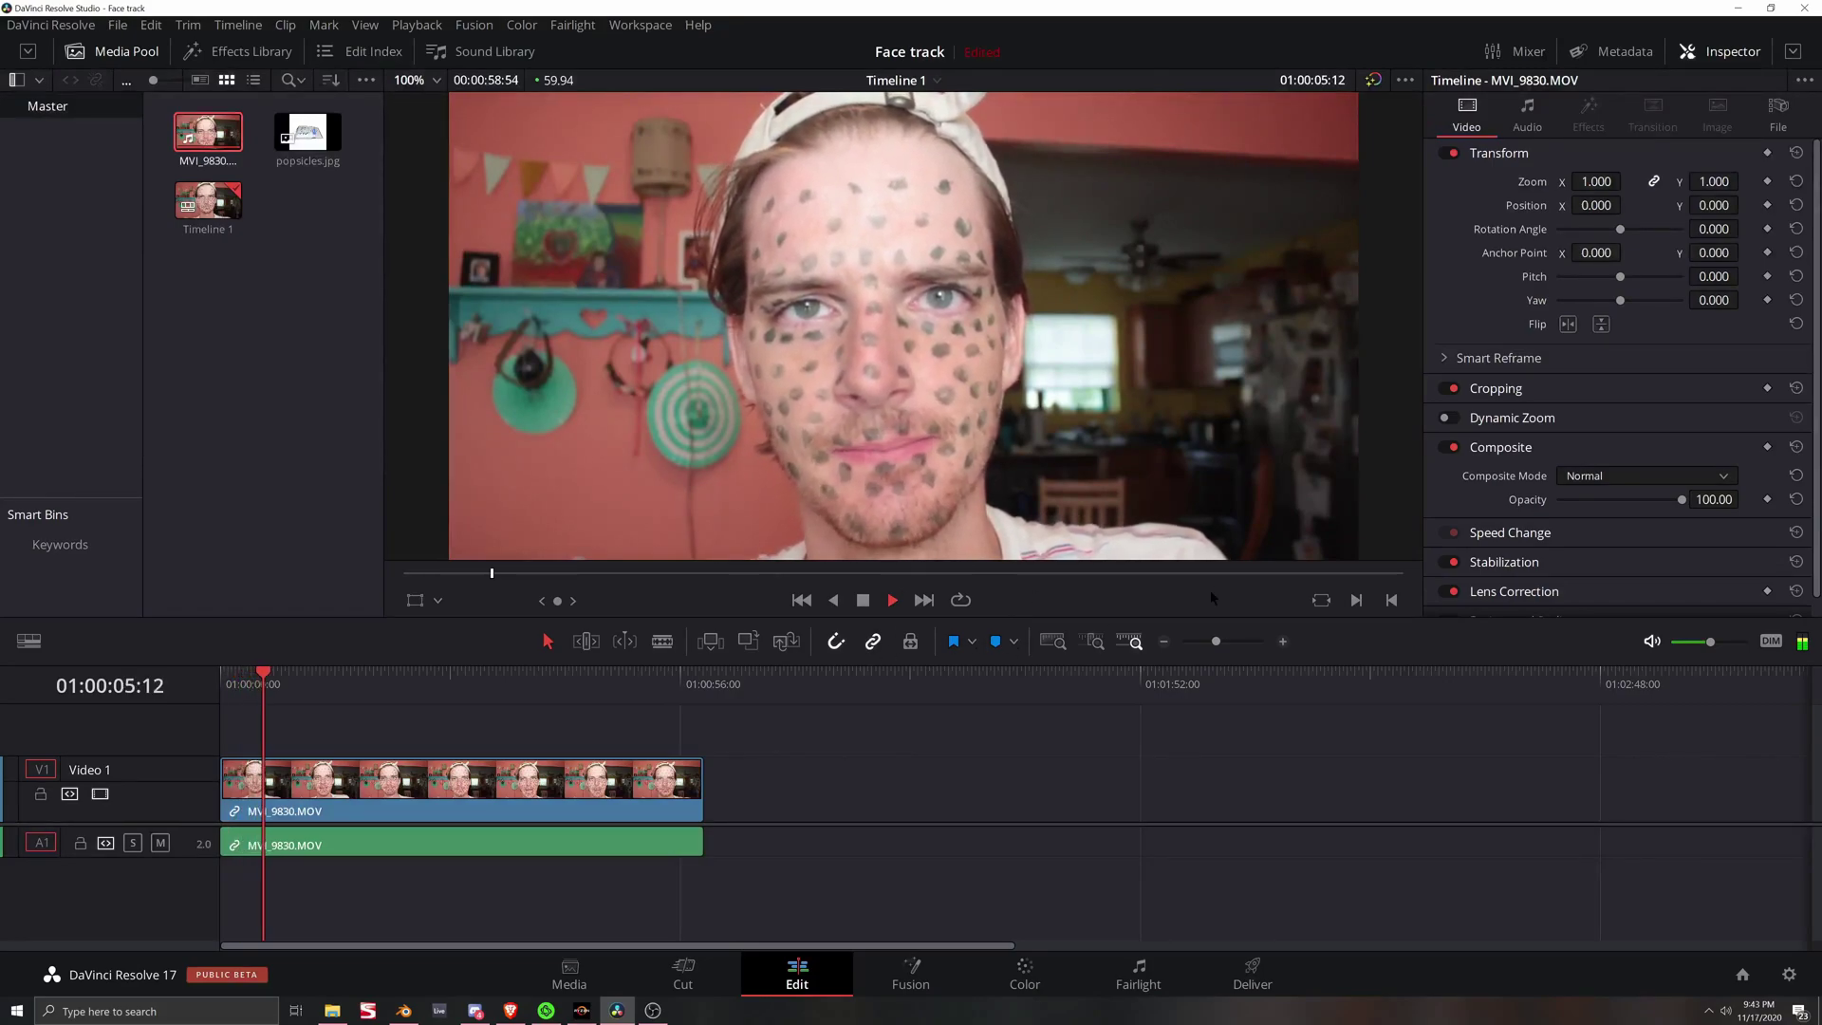
{"action": "left_click", "coordinate": [891, 600]}
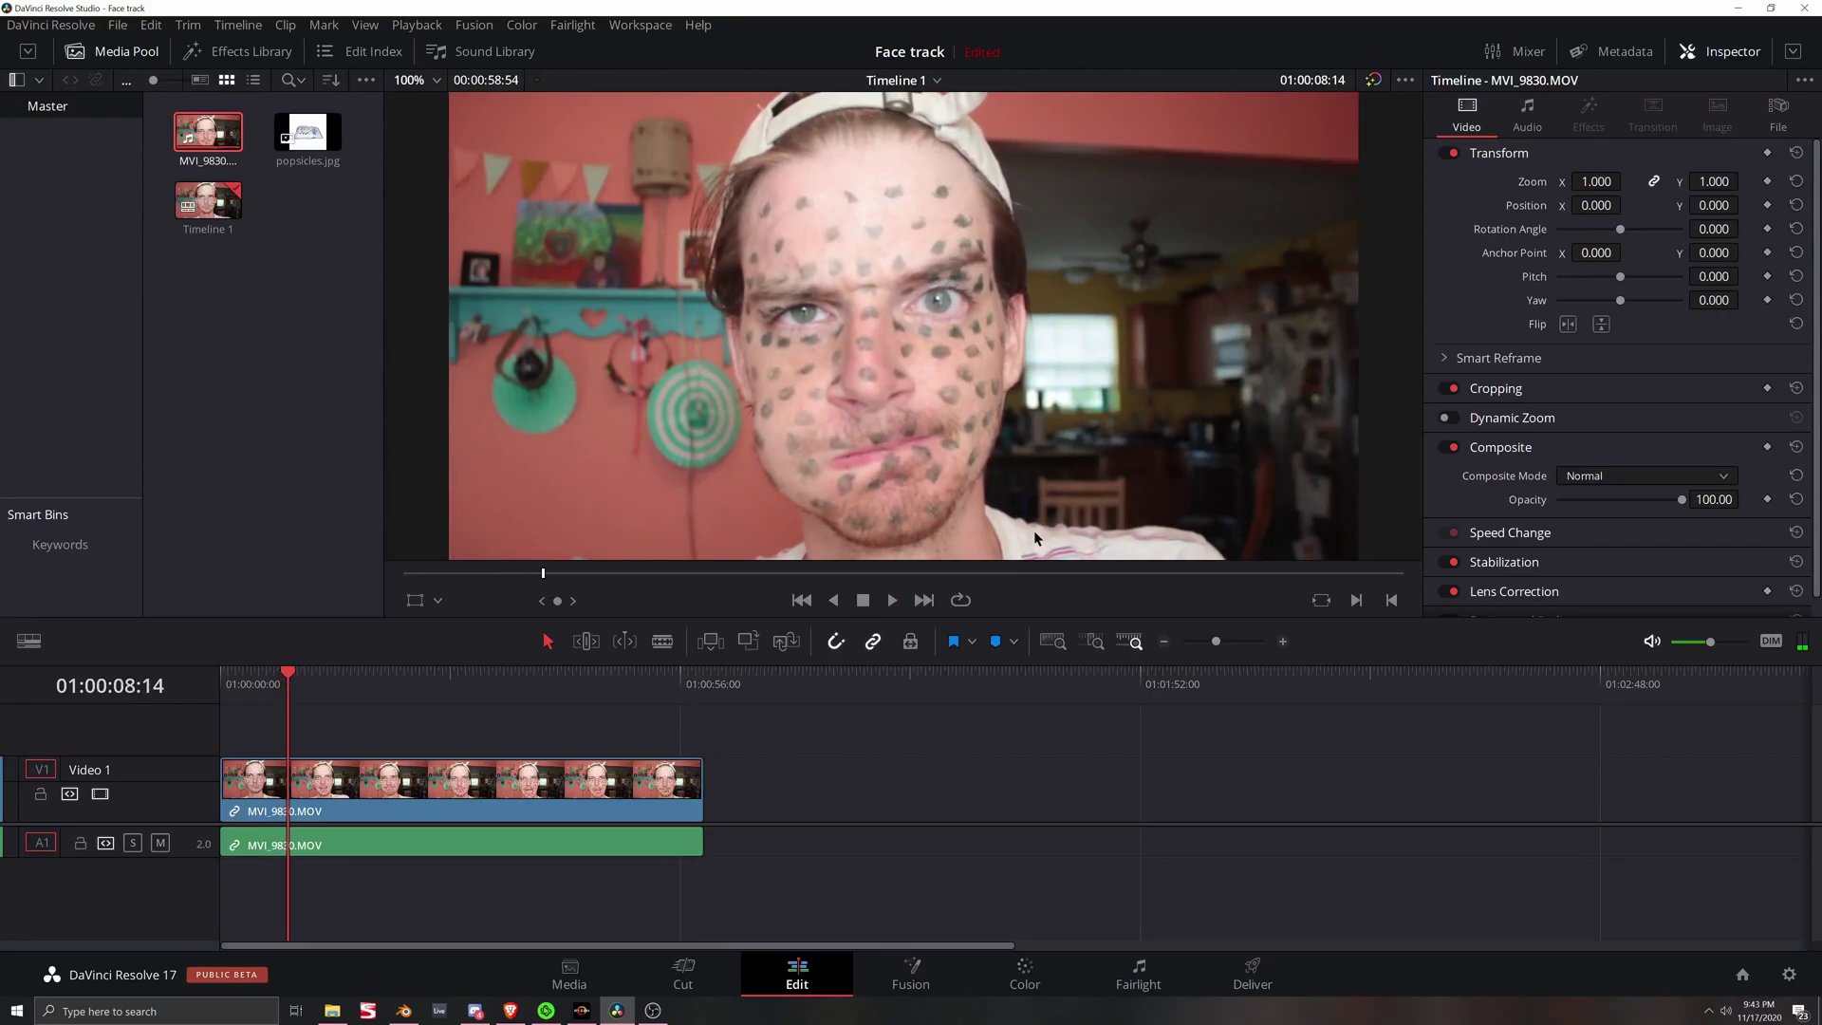
{"action": "key", "text": "ctrl+b"}
{"action": "mouse_move", "coordinate": [252, 681]}
{"action": "left_mouse_down"}
{"action": "mouse_move", "coordinate": [225, 681]}
{"action": "mouse_move", "coordinate": [287, 680]}
{"action": "left_mouse_up"}
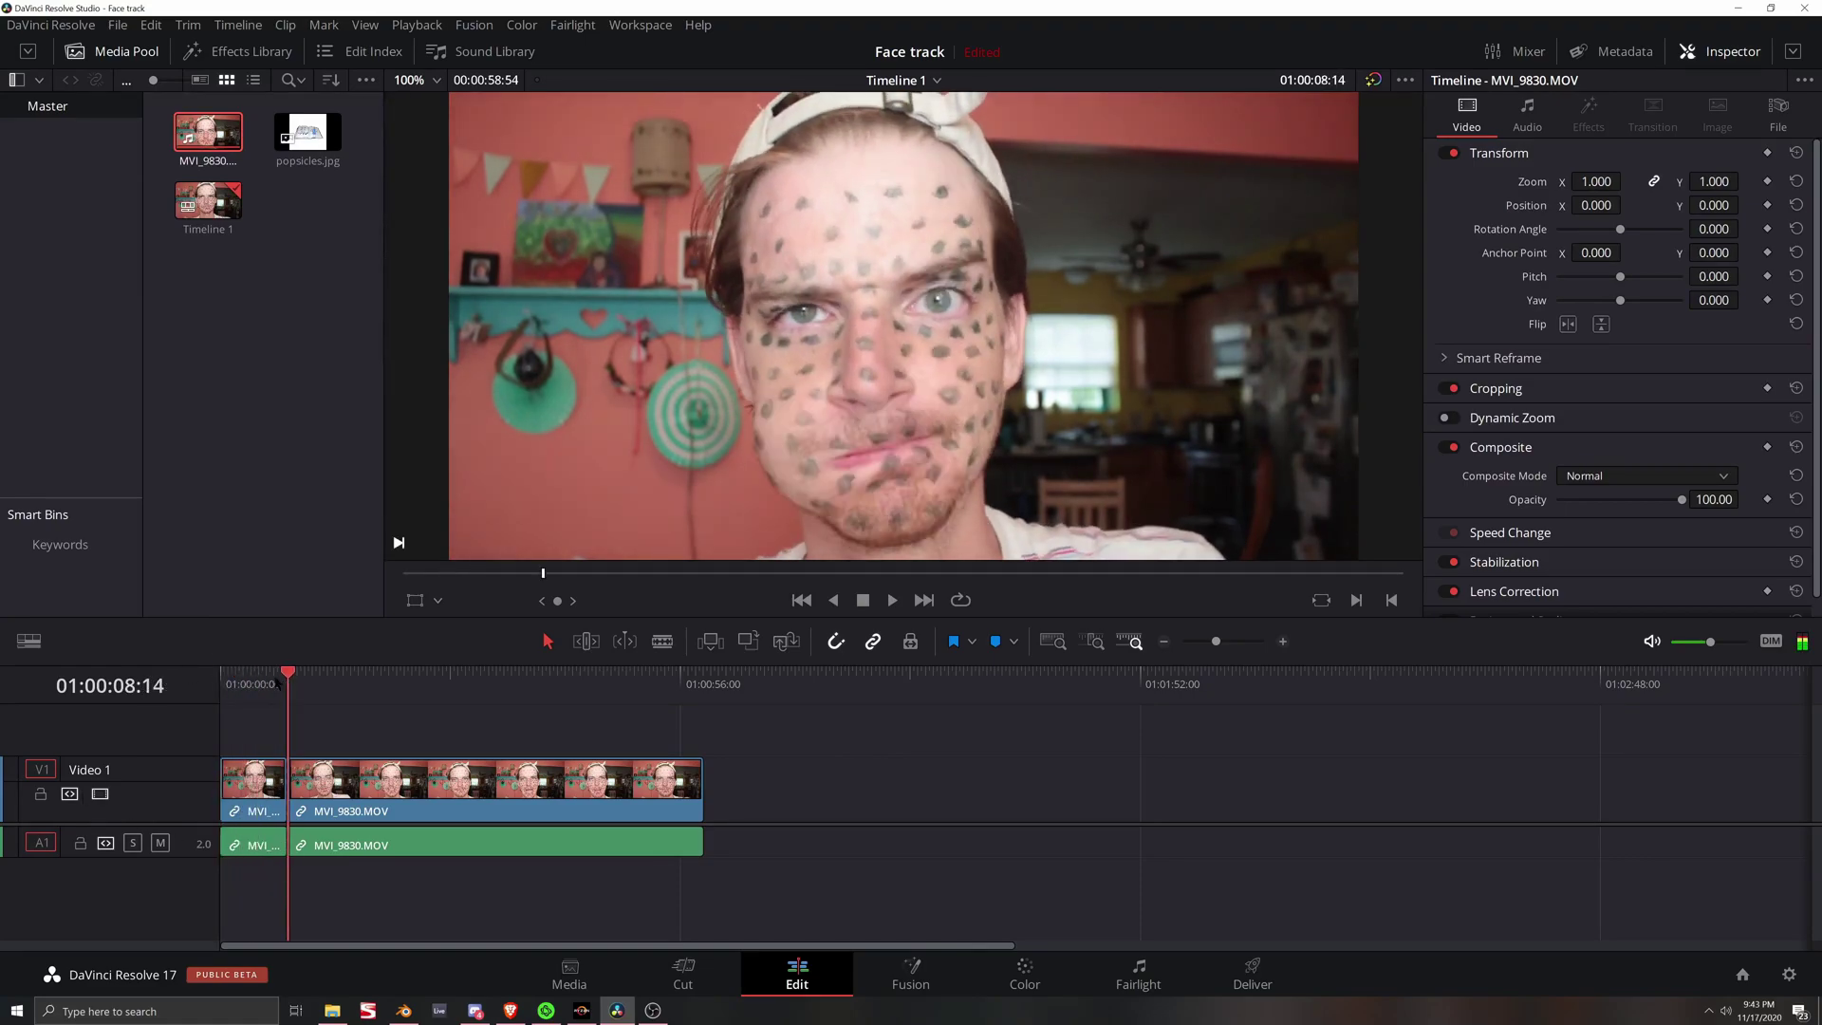
{"action": "left_click", "coordinate": [471, 782]}
{"action": "key", "text": "Delete"}
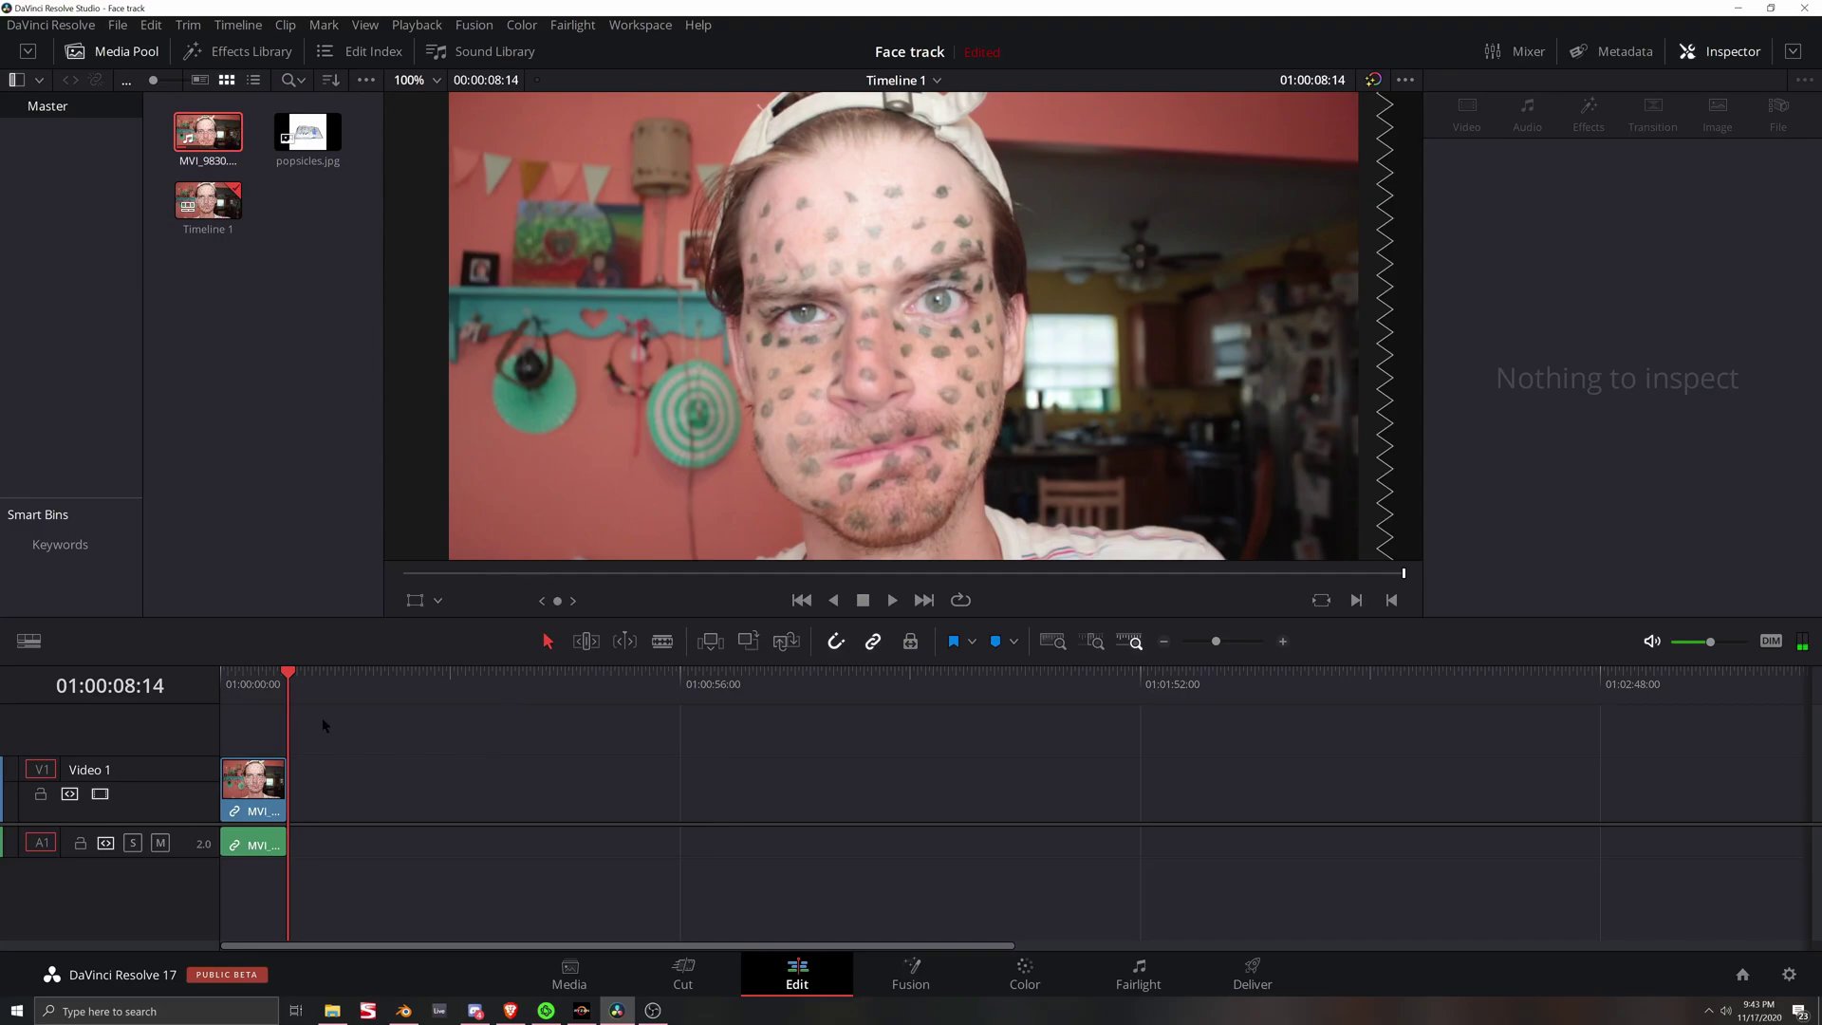
Step: Return the playhead to the clip's start and add a circular power window to node 01 on the Color page
{"action": "left_click_drag", "start_coordinate": [262, 697], "coordinate": [220, 693]}
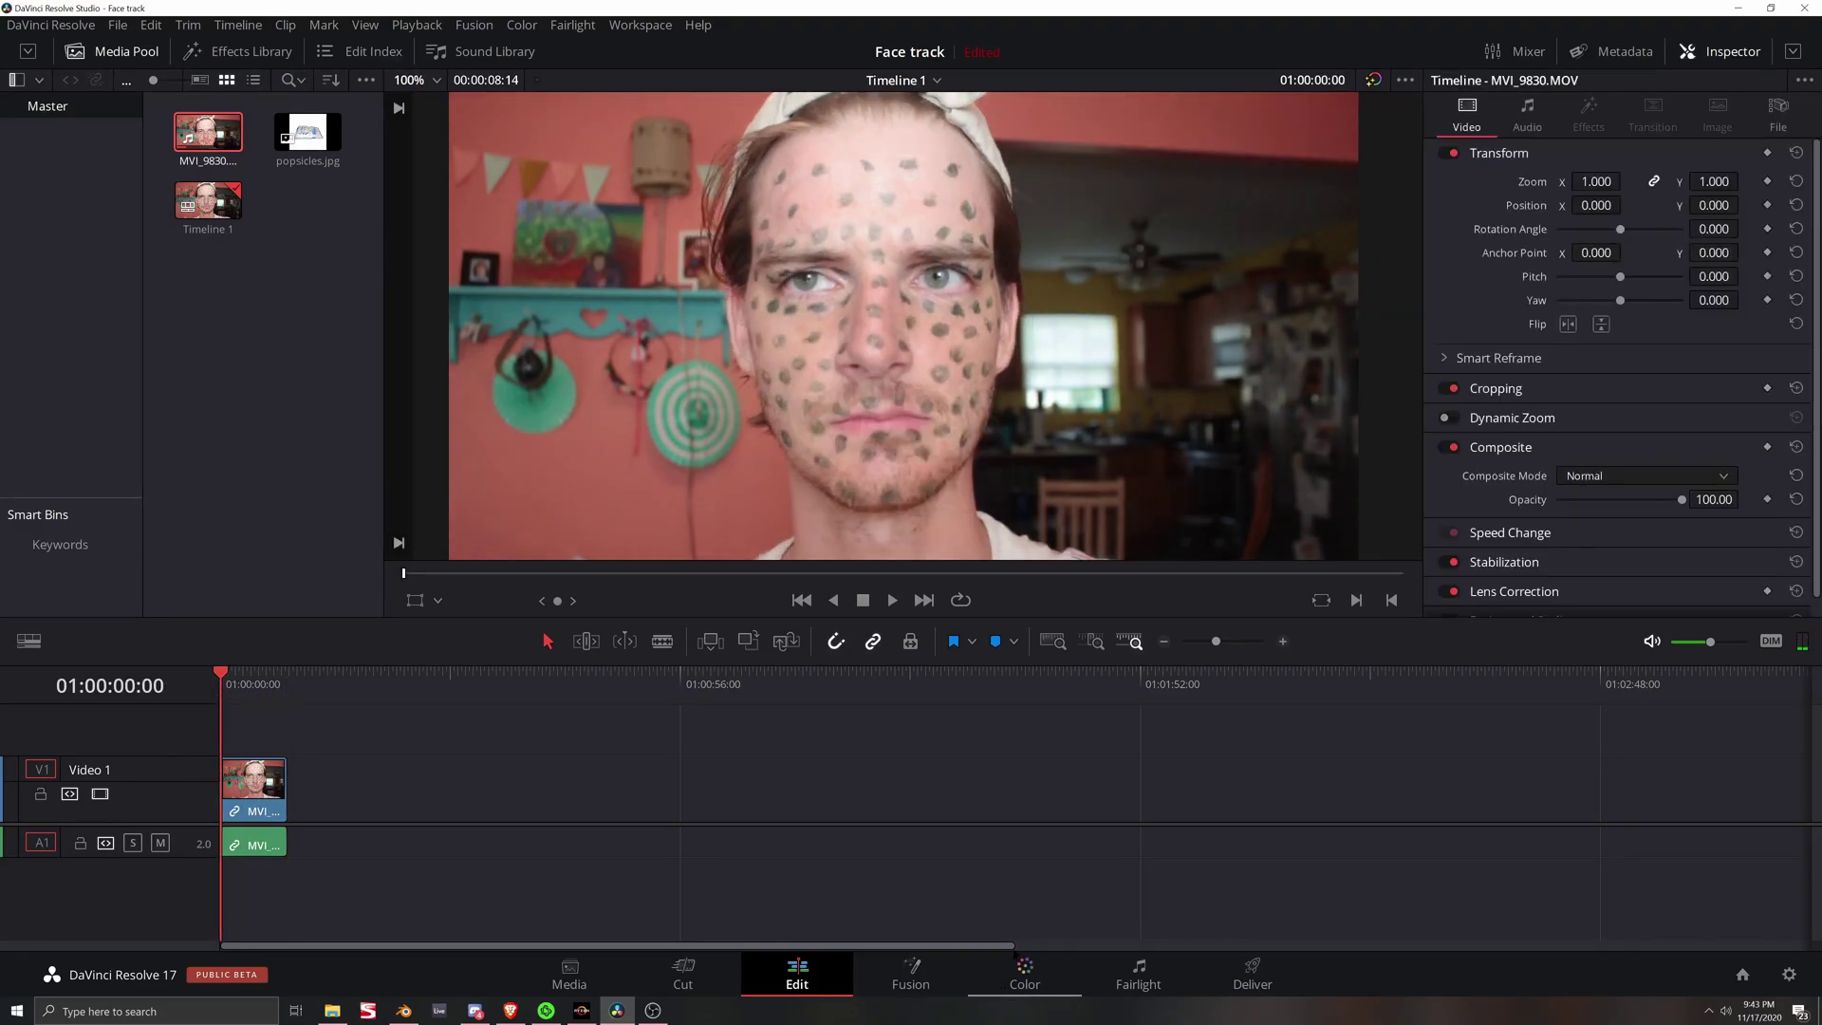
{"action": "left_click", "coordinate": [1025, 974]}
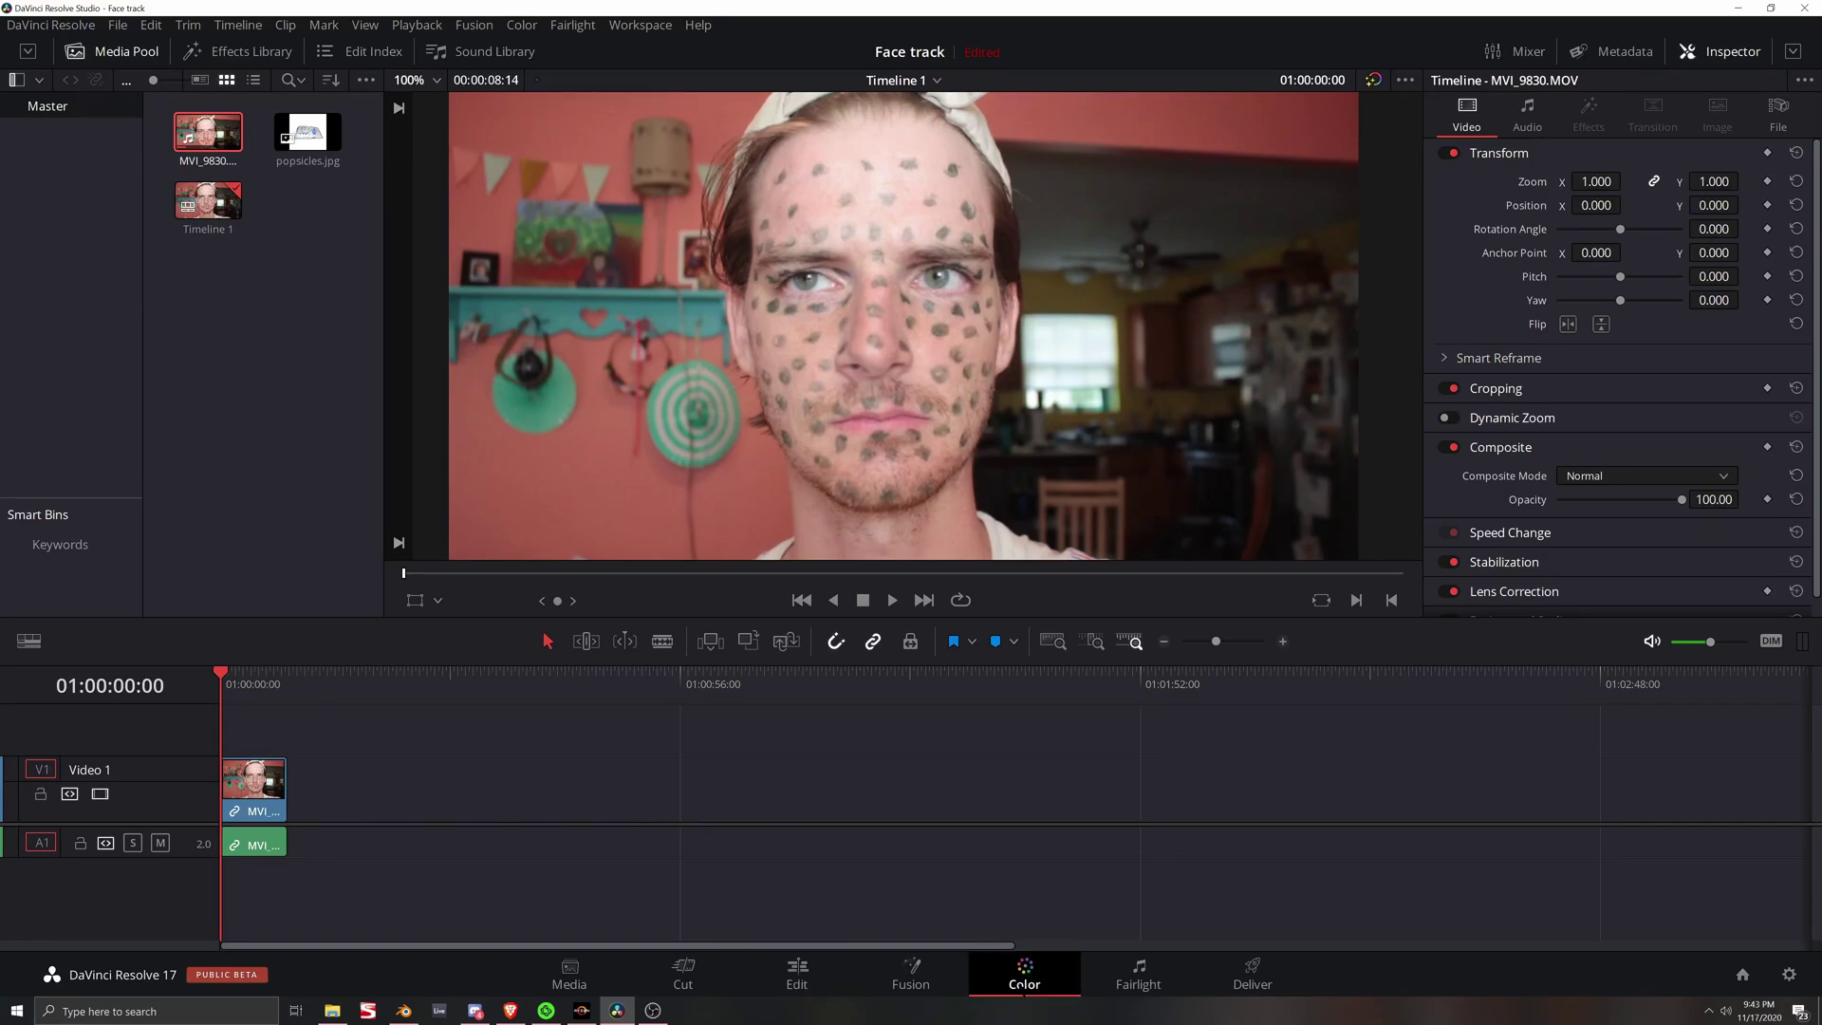
{"action": "scroll", "coordinate": [481, 445], "scroll_direction": "up", "scroll_amount": 4}
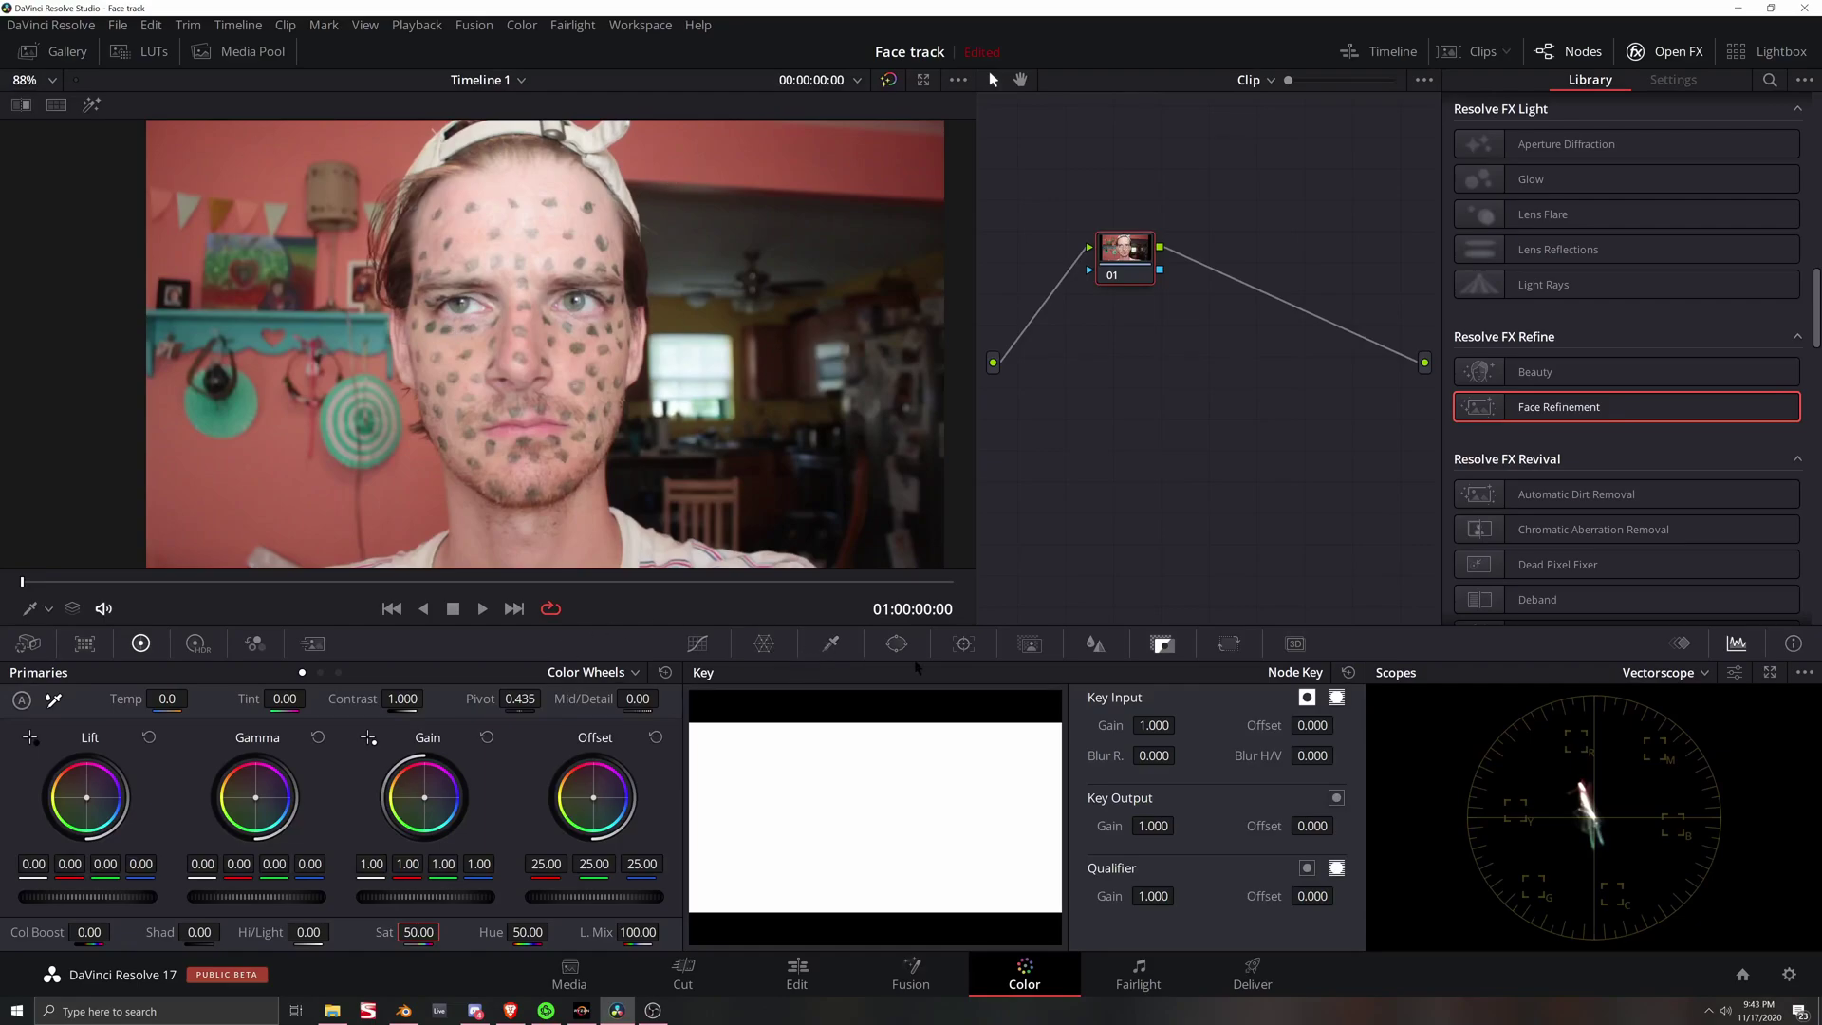
{"action": "left_click", "coordinate": [897, 644]}
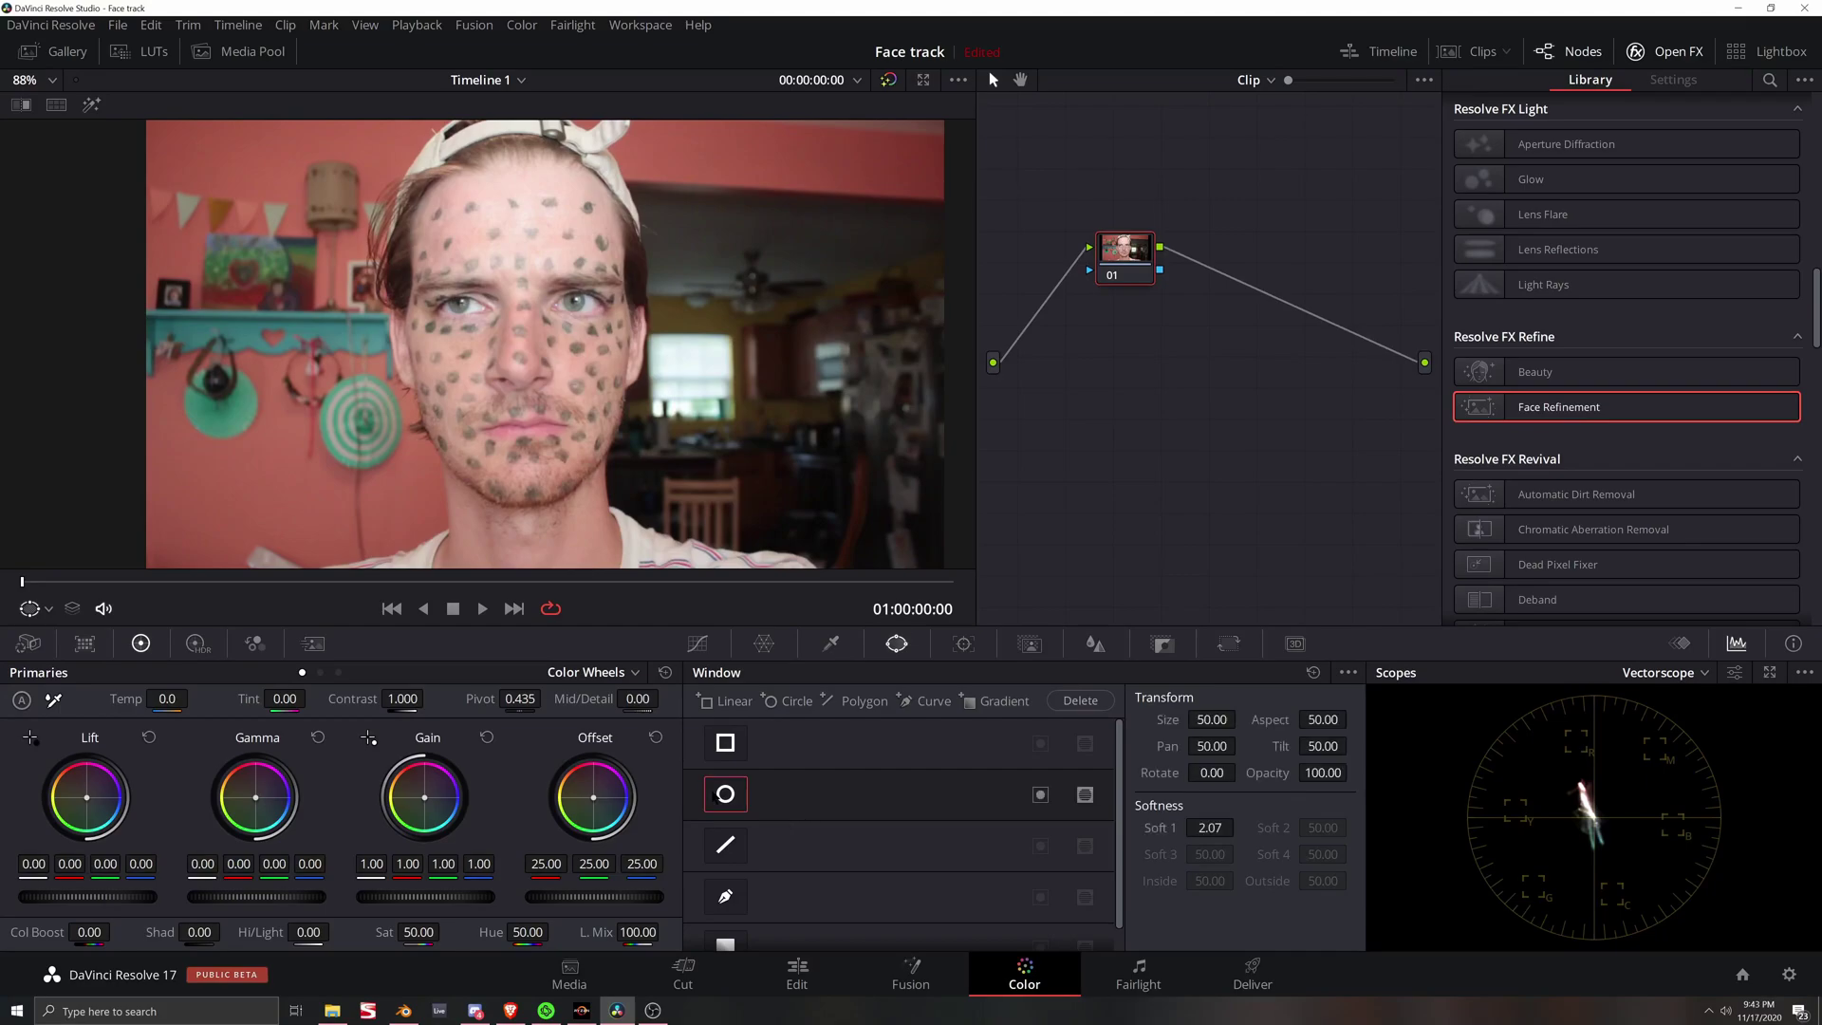
{"action": "left_click", "coordinate": [725, 794]}
Step: Shape and centre the circle window as a tall oval fitted around the face, with size about 49.55 and aspect about 32.72
{"action": "left_click_drag", "start_coordinate": [546, 341], "coordinate": [515, 240]}
{"action": "left_click_drag", "start_coordinate": [516, 357], "coordinate": [516, 474]}
{"action": "left_click_drag", "start_coordinate": [514, 236], "coordinate": [518, 281]}
{"action": "left_click_drag", "start_coordinate": [635, 281], "coordinate": [662, 282]}
{"action": "left_click_drag", "start_coordinate": [519, 283], "coordinate": [519, 305]}
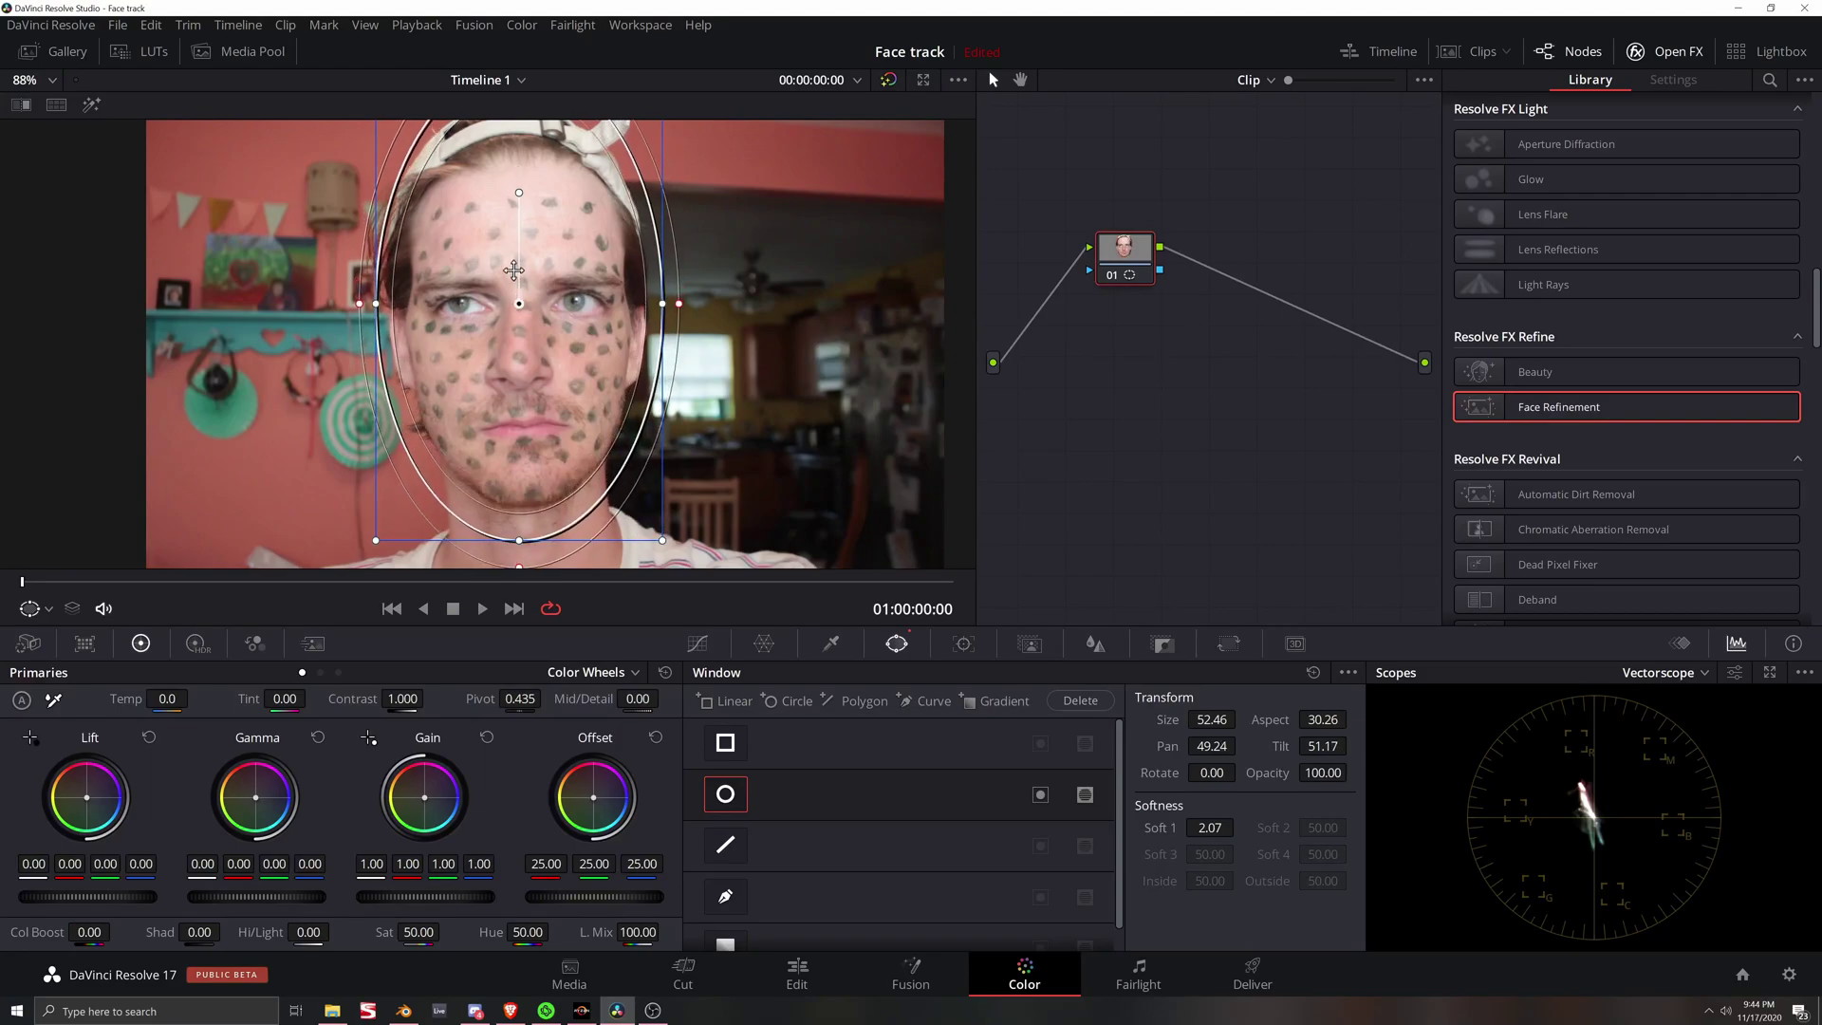
{"action": "left_click_drag", "start_coordinate": [520, 545], "coordinate": [517, 522]}
{"action": "left_click_drag", "start_coordinate": [517, 309], "coordinate": [517, 324]}
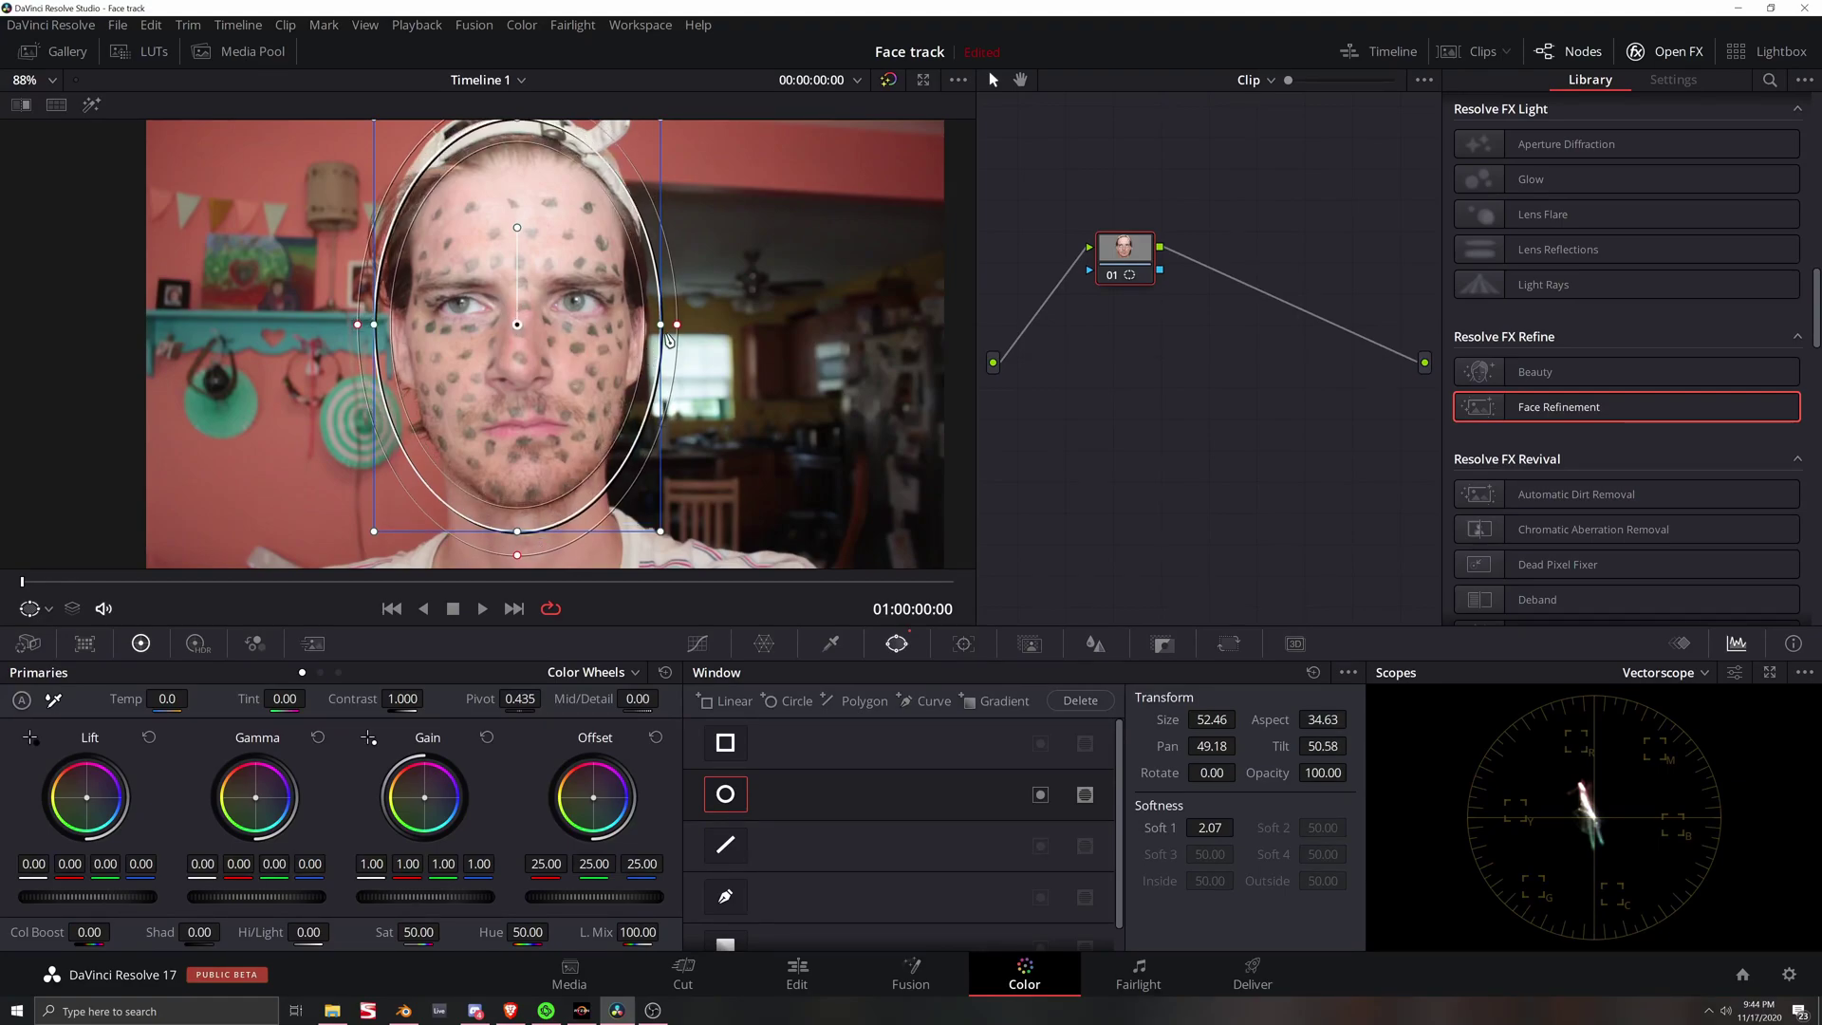
{"action": "left_click_drag", "start_coordinate": [664, 329], "coordinate": [644, 330]}
{"action": "left_click_drag", "start_coordinate": [517, 325], "coordinate": [521, 325]}
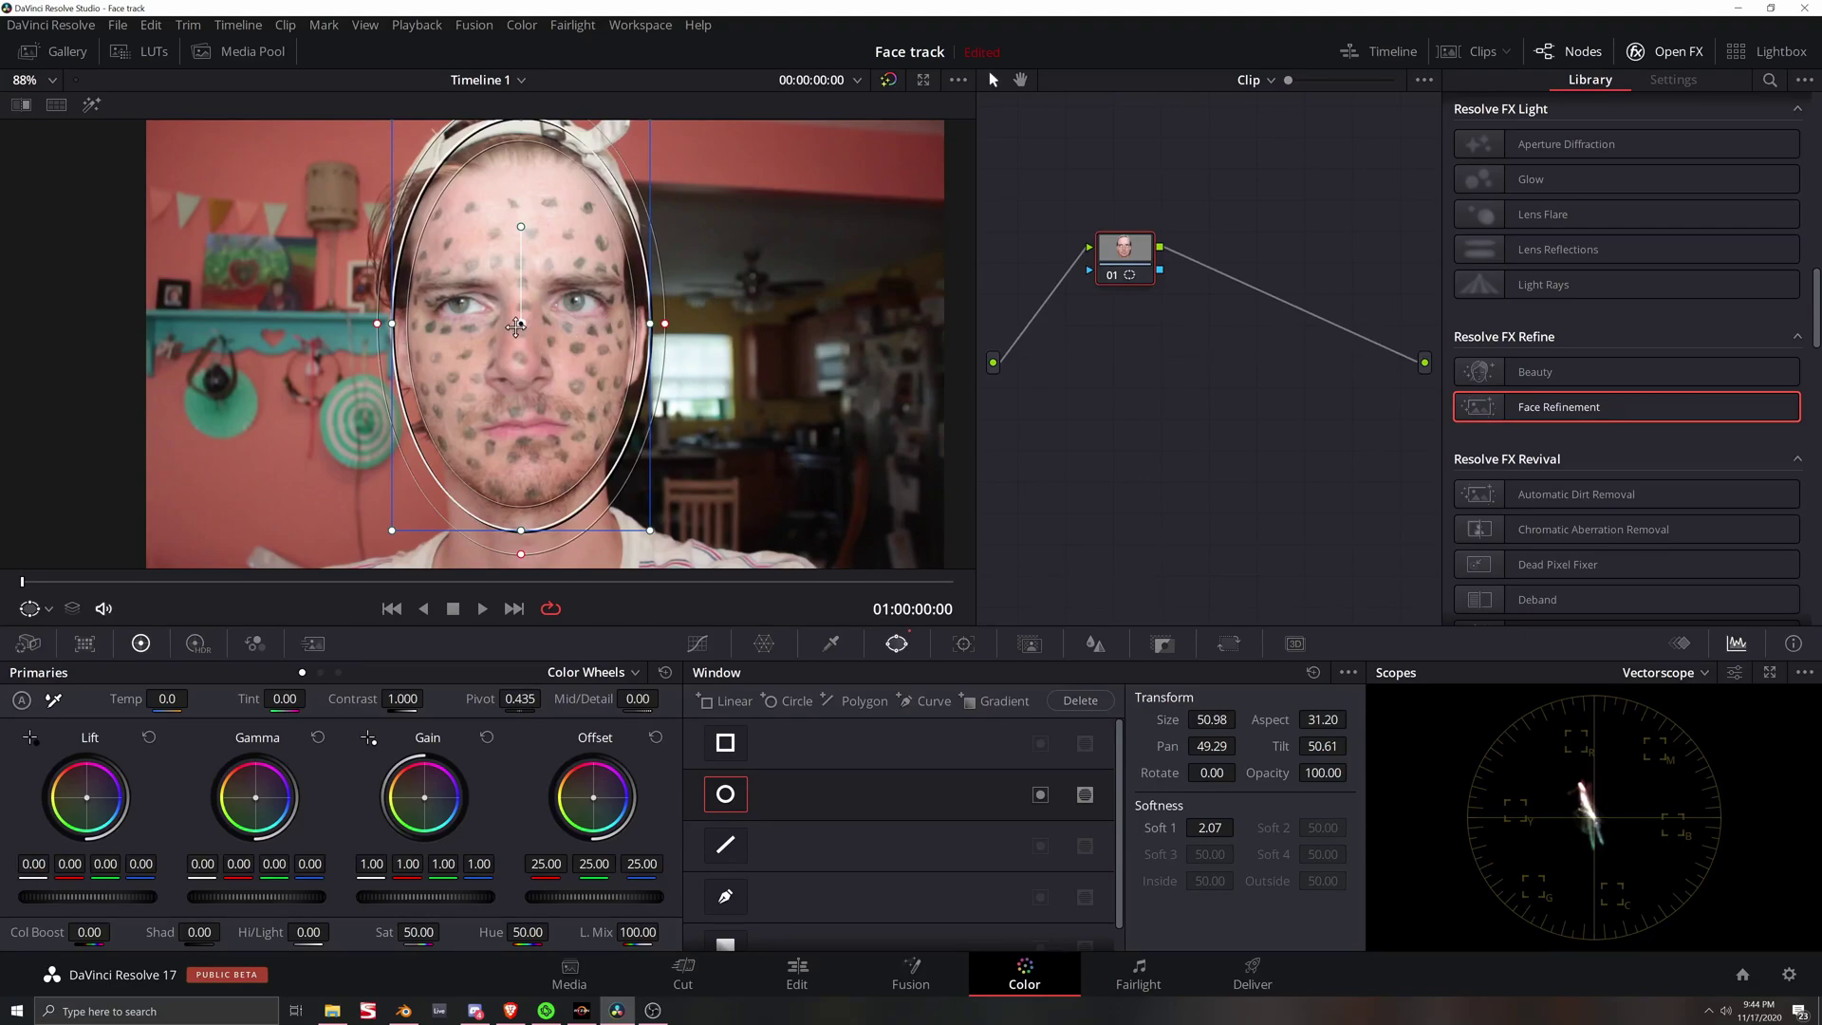
{"action": "left_click_drag", "start_coordinate": [517, 327], "coordinate": [518, 323]}
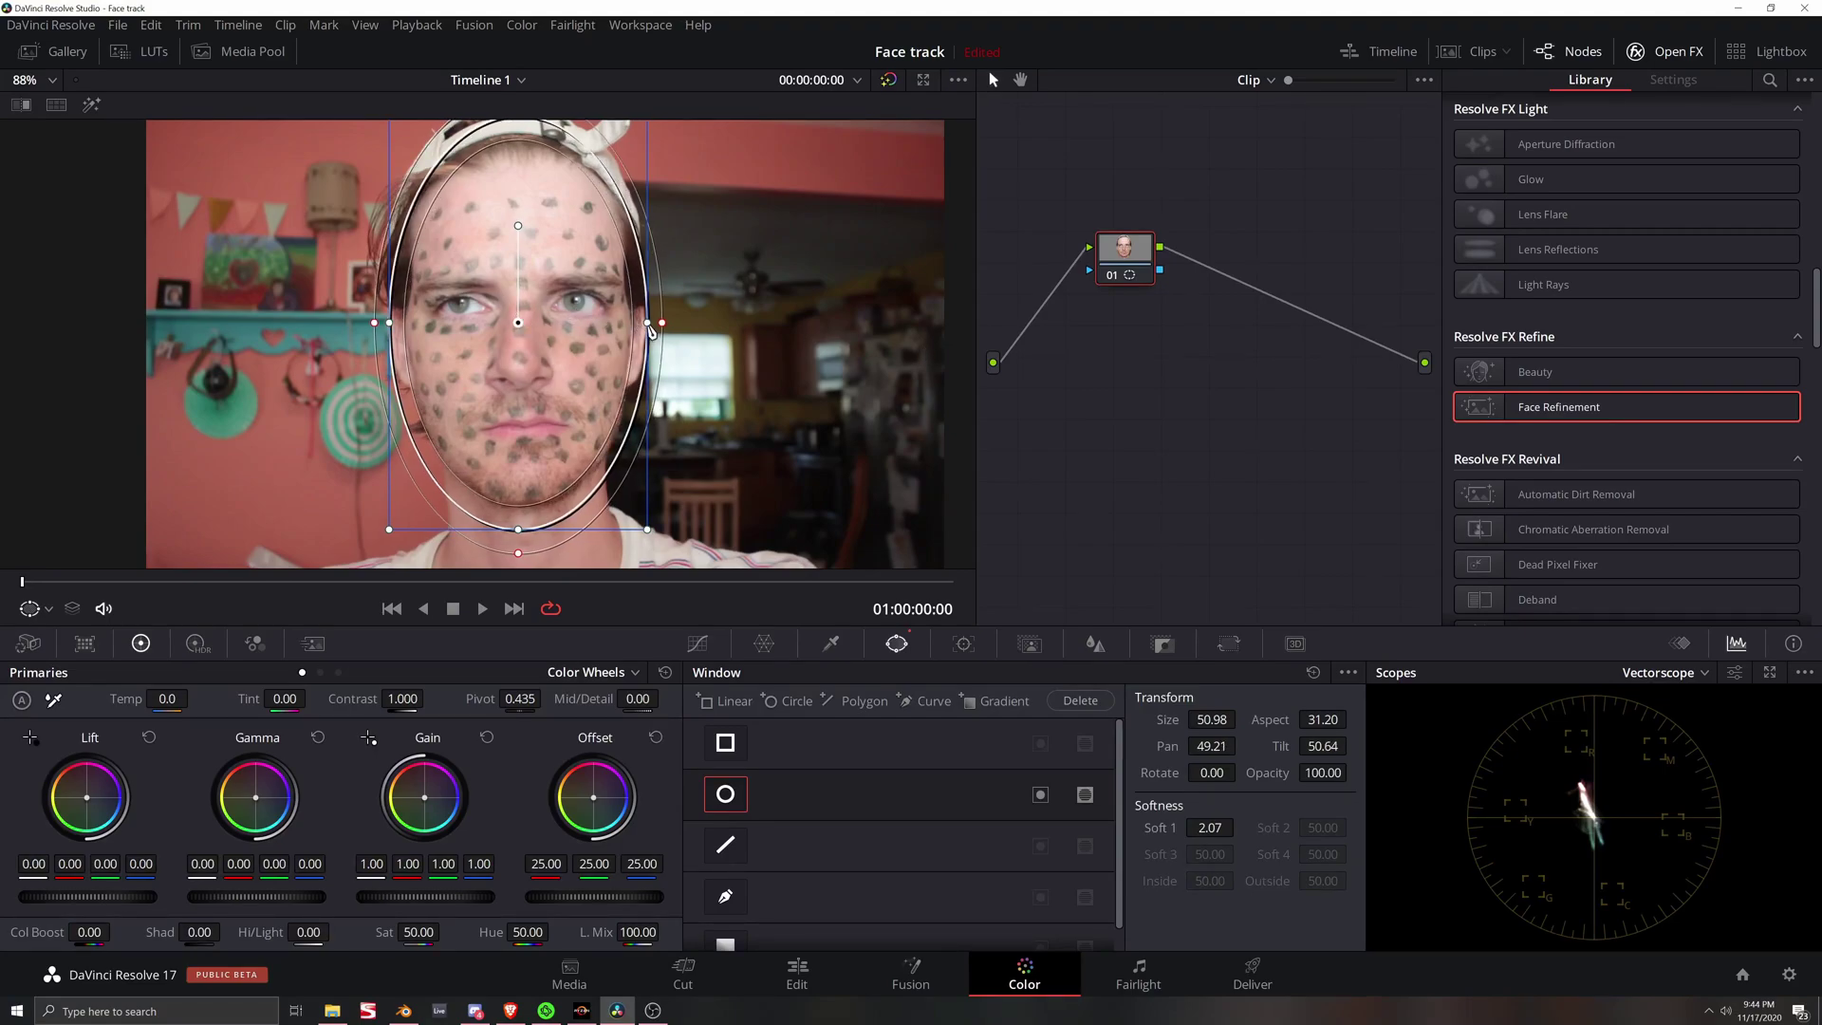
{"action": "left_click_drag", "start_coordinate": [648, 324], "coordinate": [638, 325]}
{"action": "left_click_drag", "start_coordinate": [518, 529], "coordinate": [517, 504]}
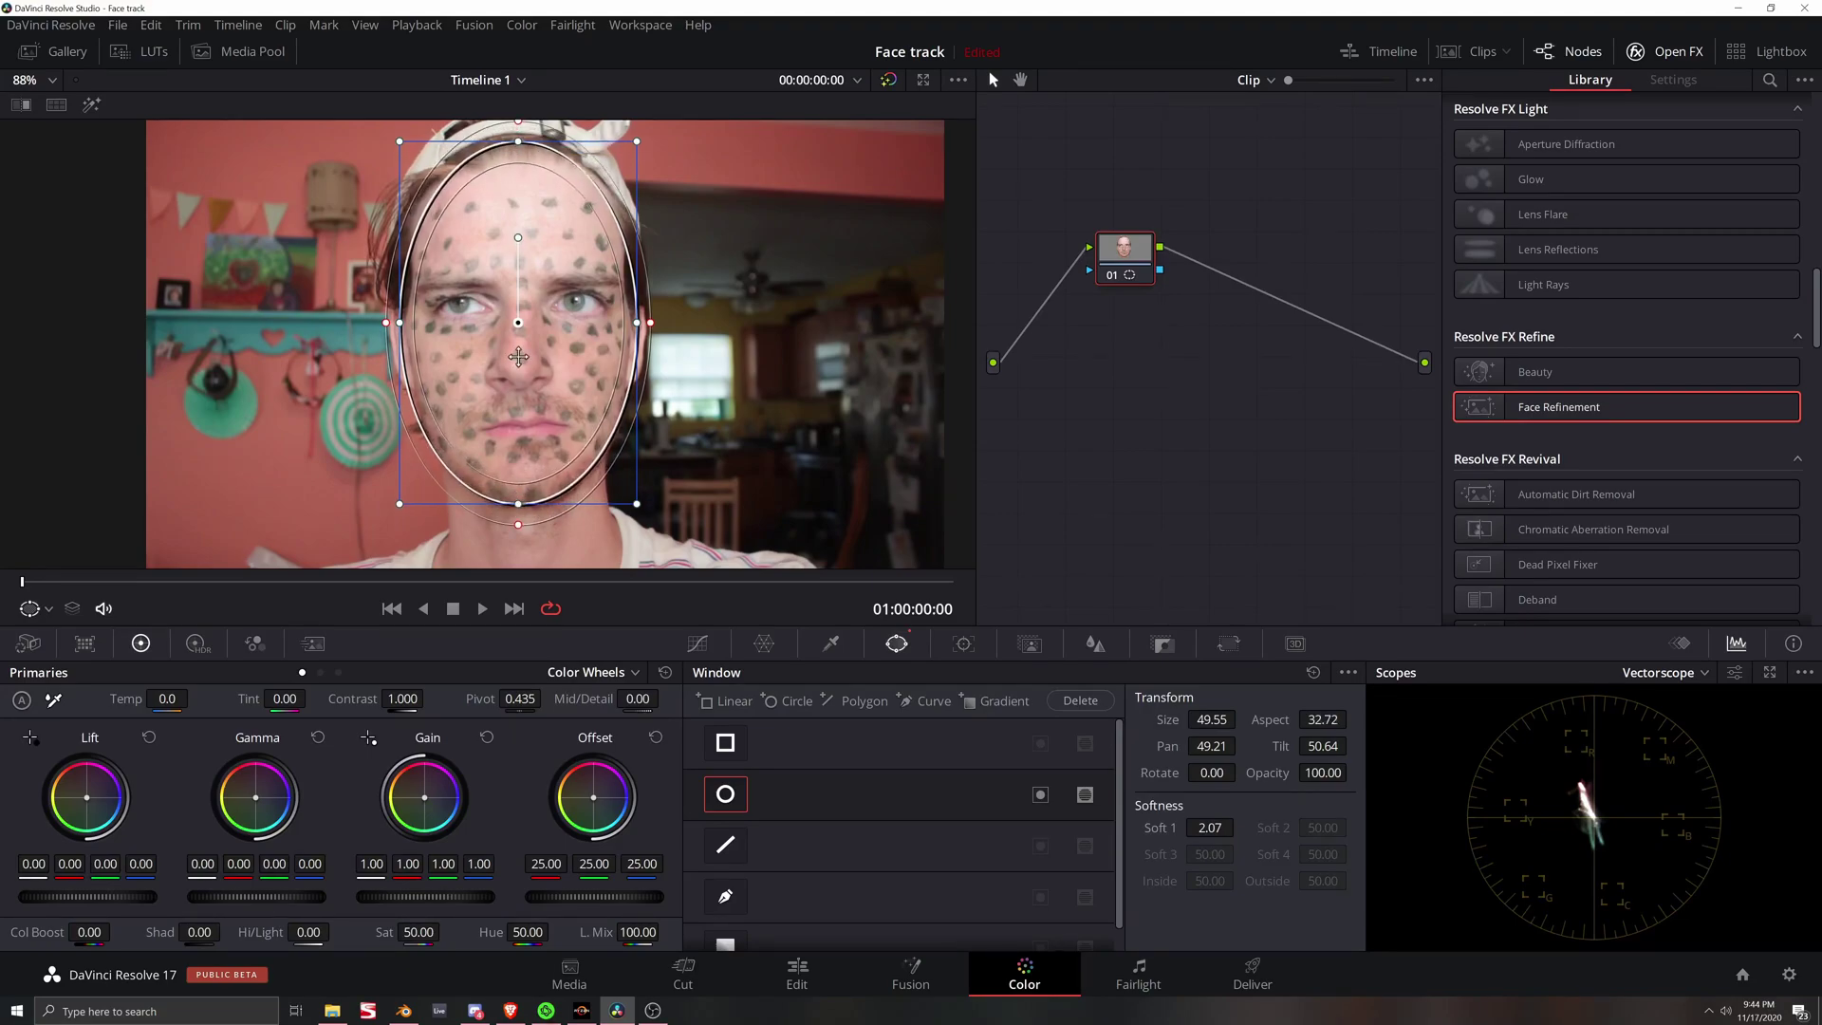
Step: Isolate the face by connecting node 01's alpha to a new alpha output, and hide the power window overlay
{"action": "right_click", "coordinate": [1404, 375]}
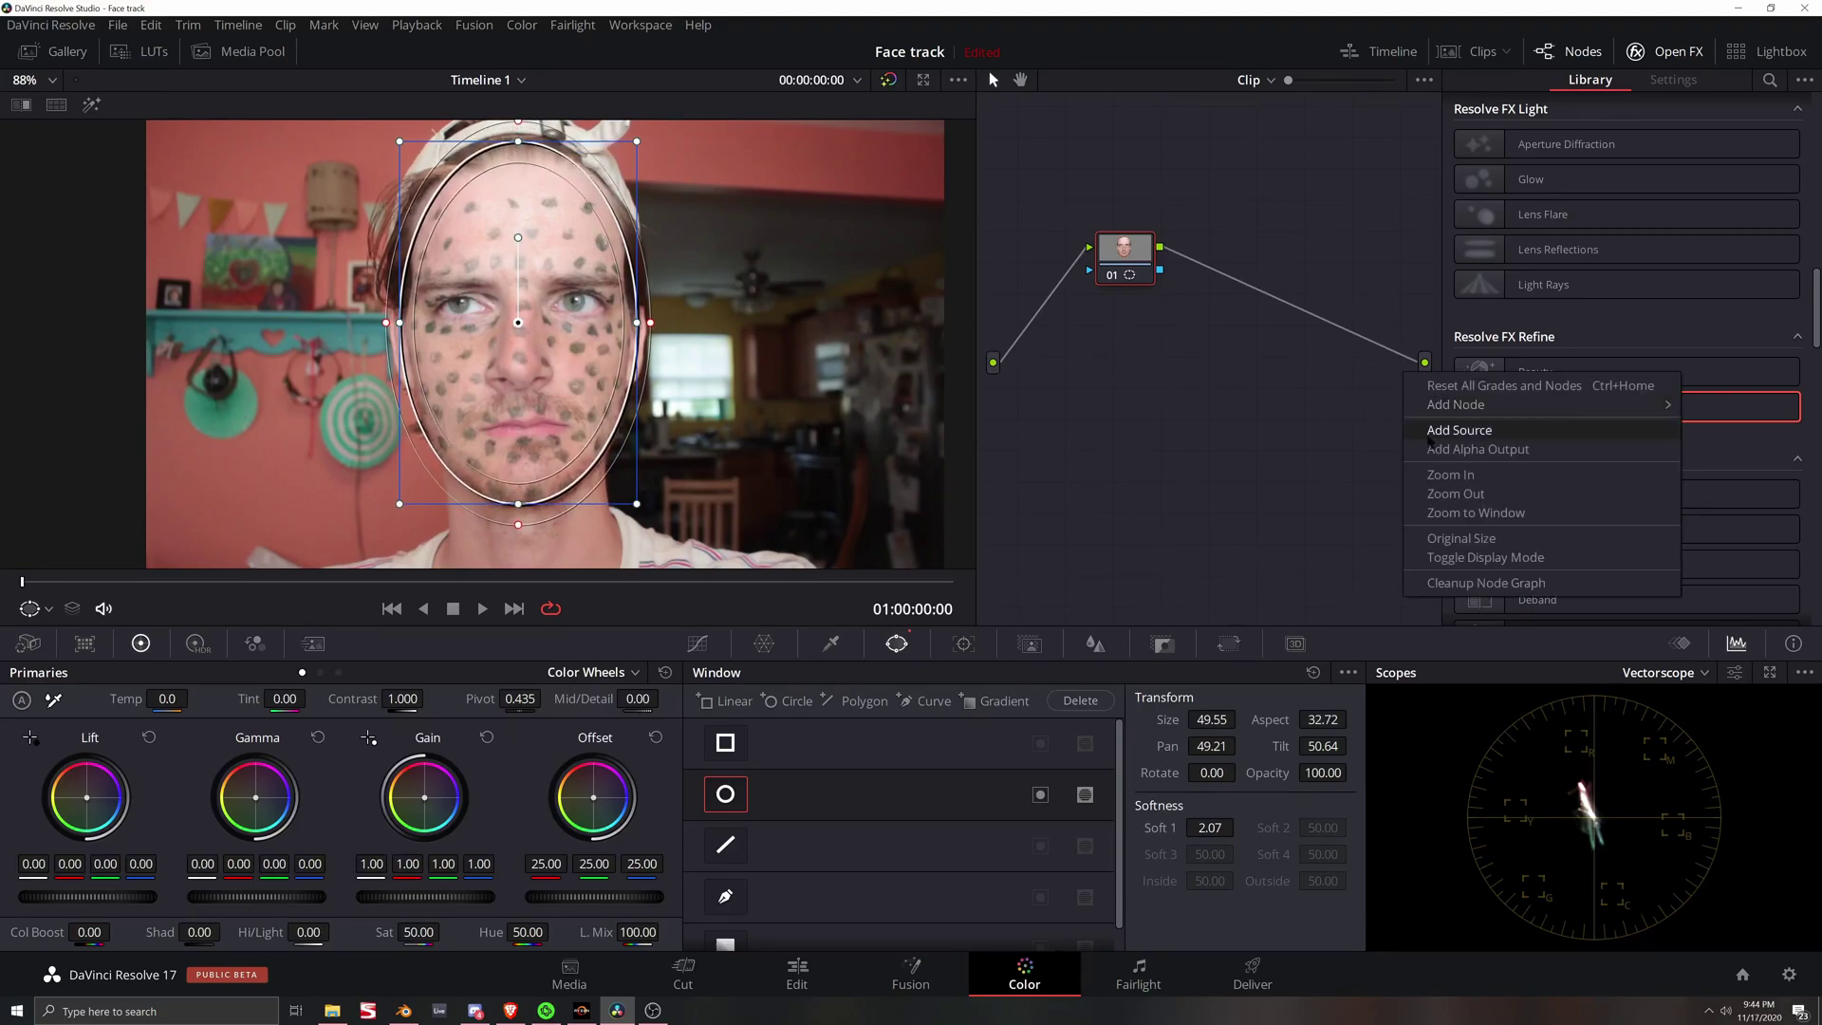
{"action": "mouse_move", "coordinate": [1455, 404]}
{"action": "left_click", "coordinate": [1458, 429]}
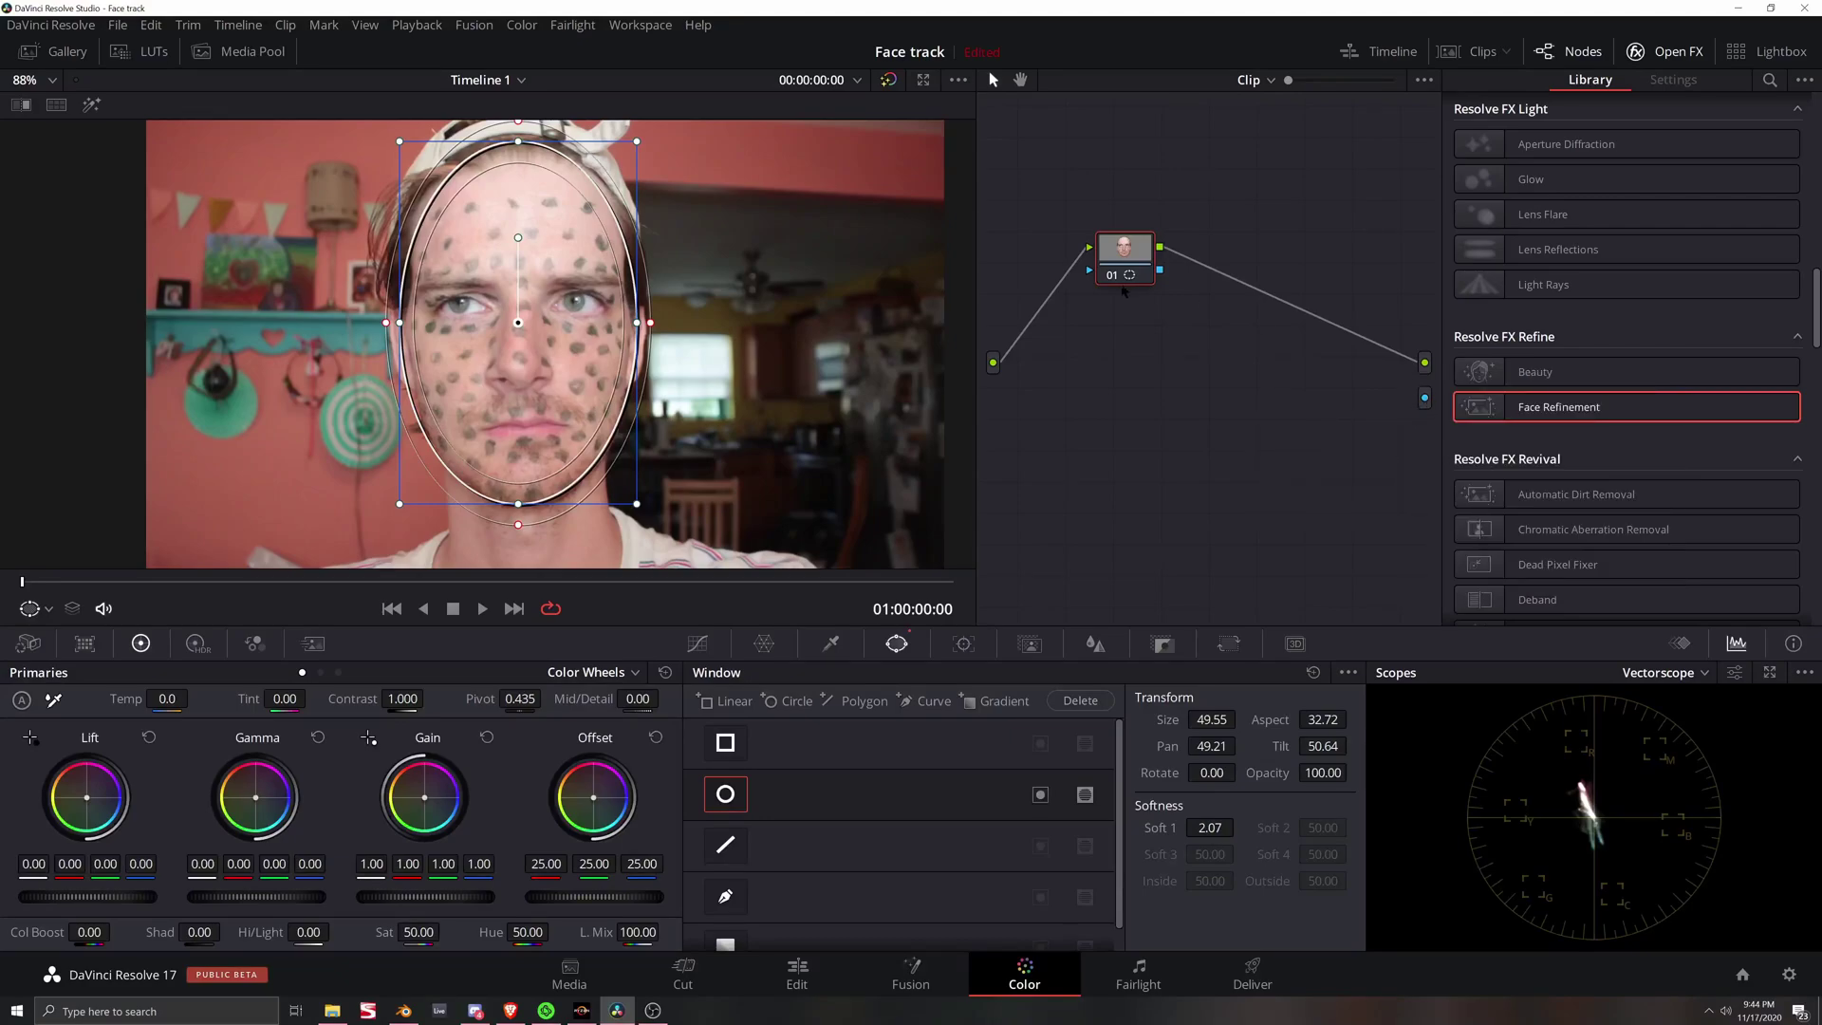
{"action": "left_click_drag", "start_coordinate": [1159, 270], "coordinate": [1424, 397]}
{"action": "left_click", "coordinate": [36, 608]}
{"action": "left_click", "coordinate": [59, 638]}
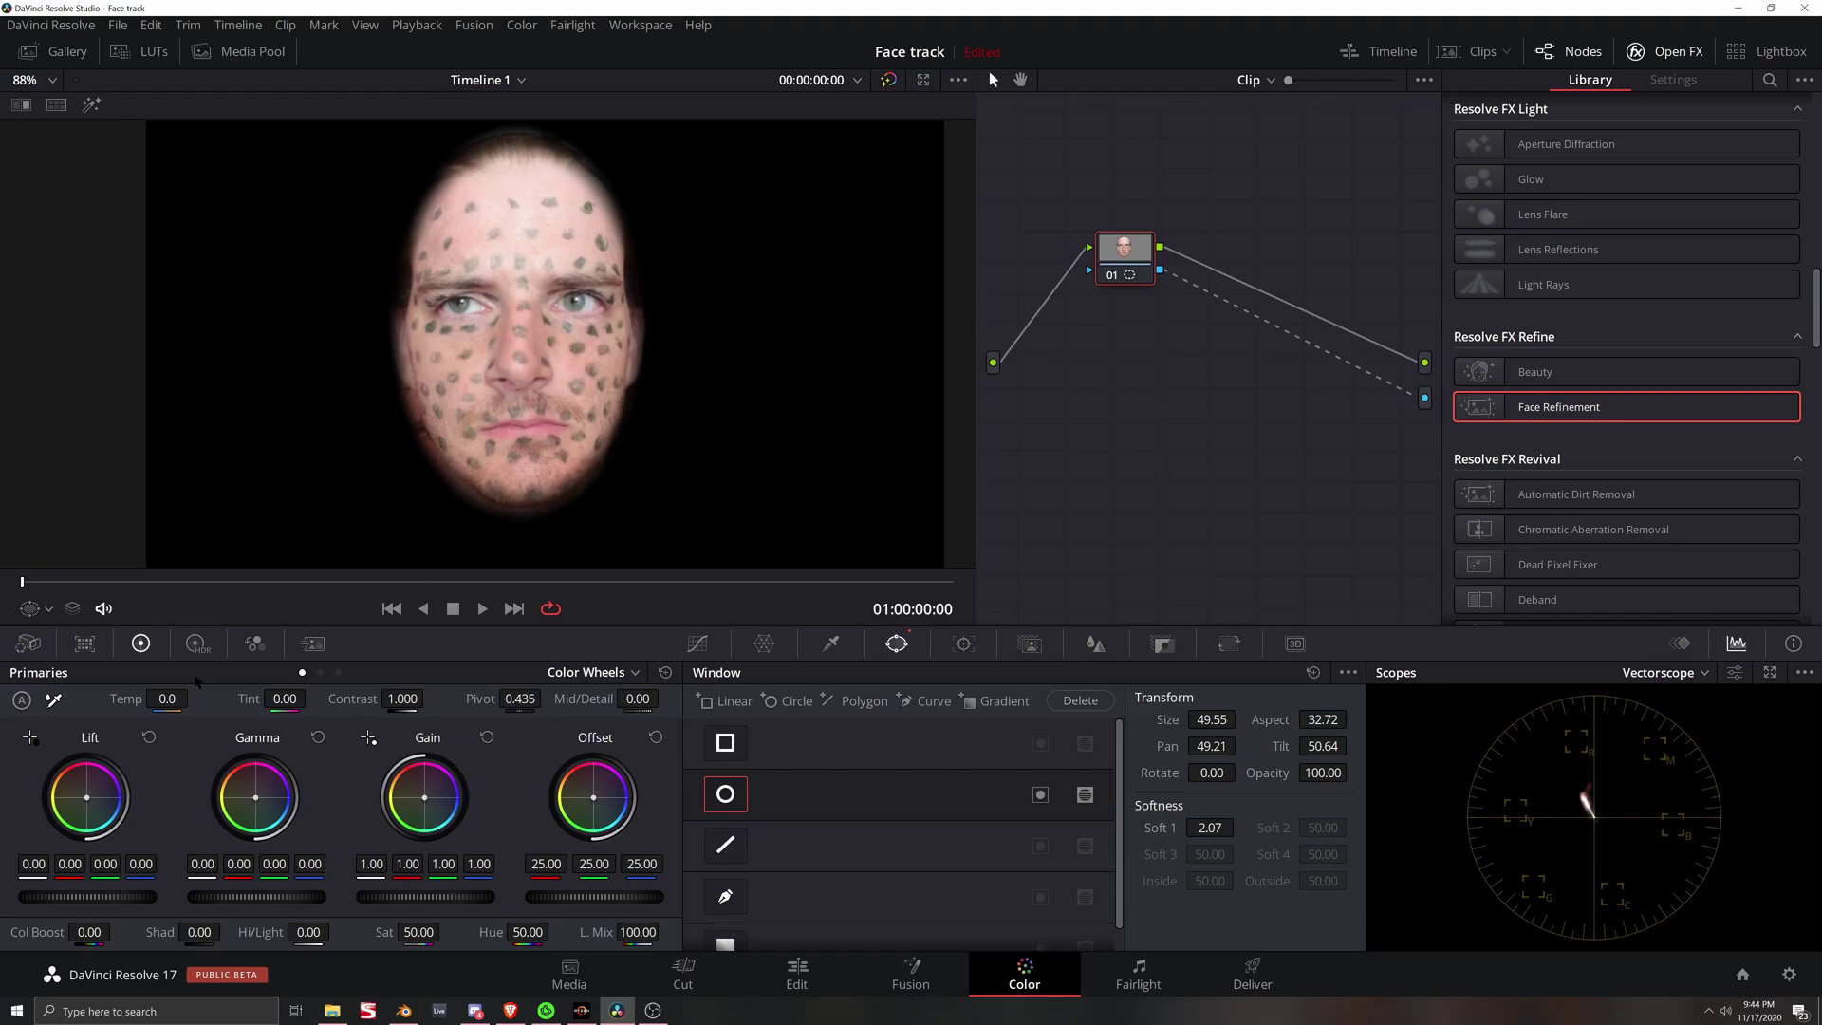
Step: Turn the face footage black and white with saturation 0 and raise the contrast to 1.220
{"action": "left_click", "coordinate": [419, 932]}
{"action": "type", "text": "0"}
{"action": "key", "text": "Return"}
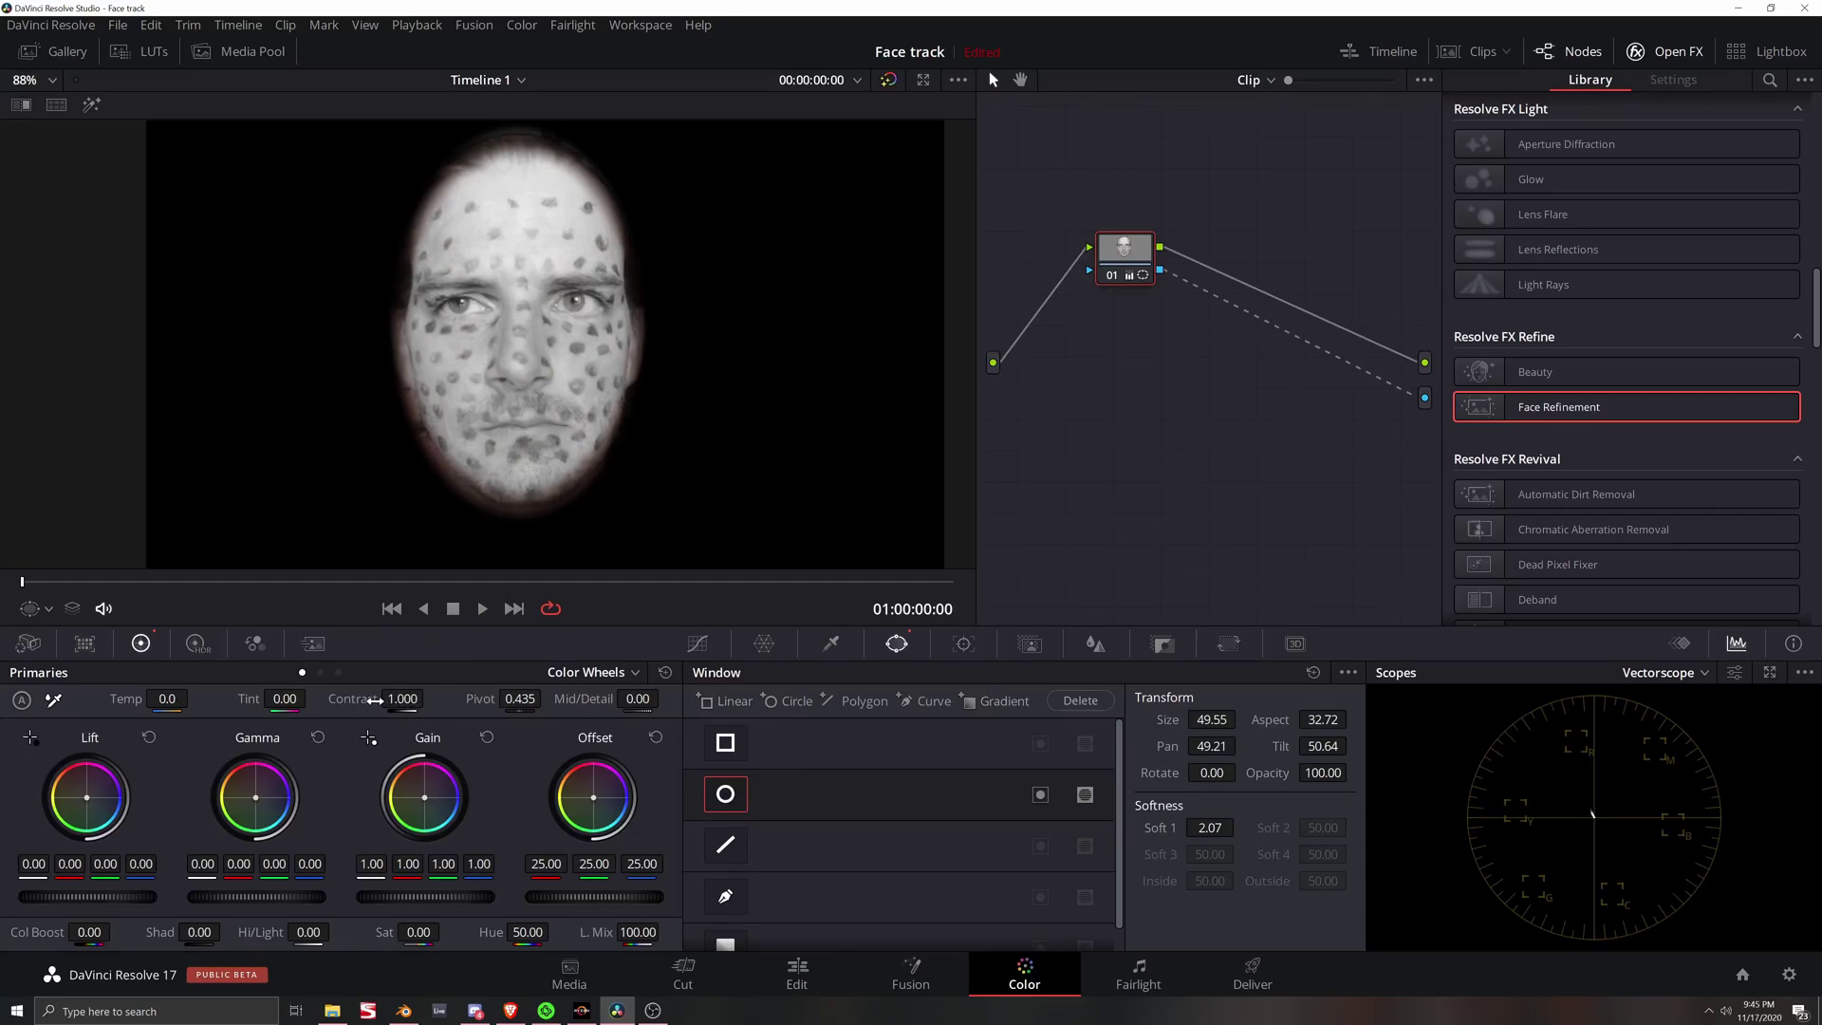
{"action": "mouse_move", "coordinate": [402, 698]}
{"action": "left_mouse_down"}
{"action": "mouse_move", "coordinate": [387, 699]}
{"action": "mouse_move", "coordinate": [448, 698]}
{"action": "mouse_move", "coordinate": [428, 699]}
{"action": "left_mouse_up"}
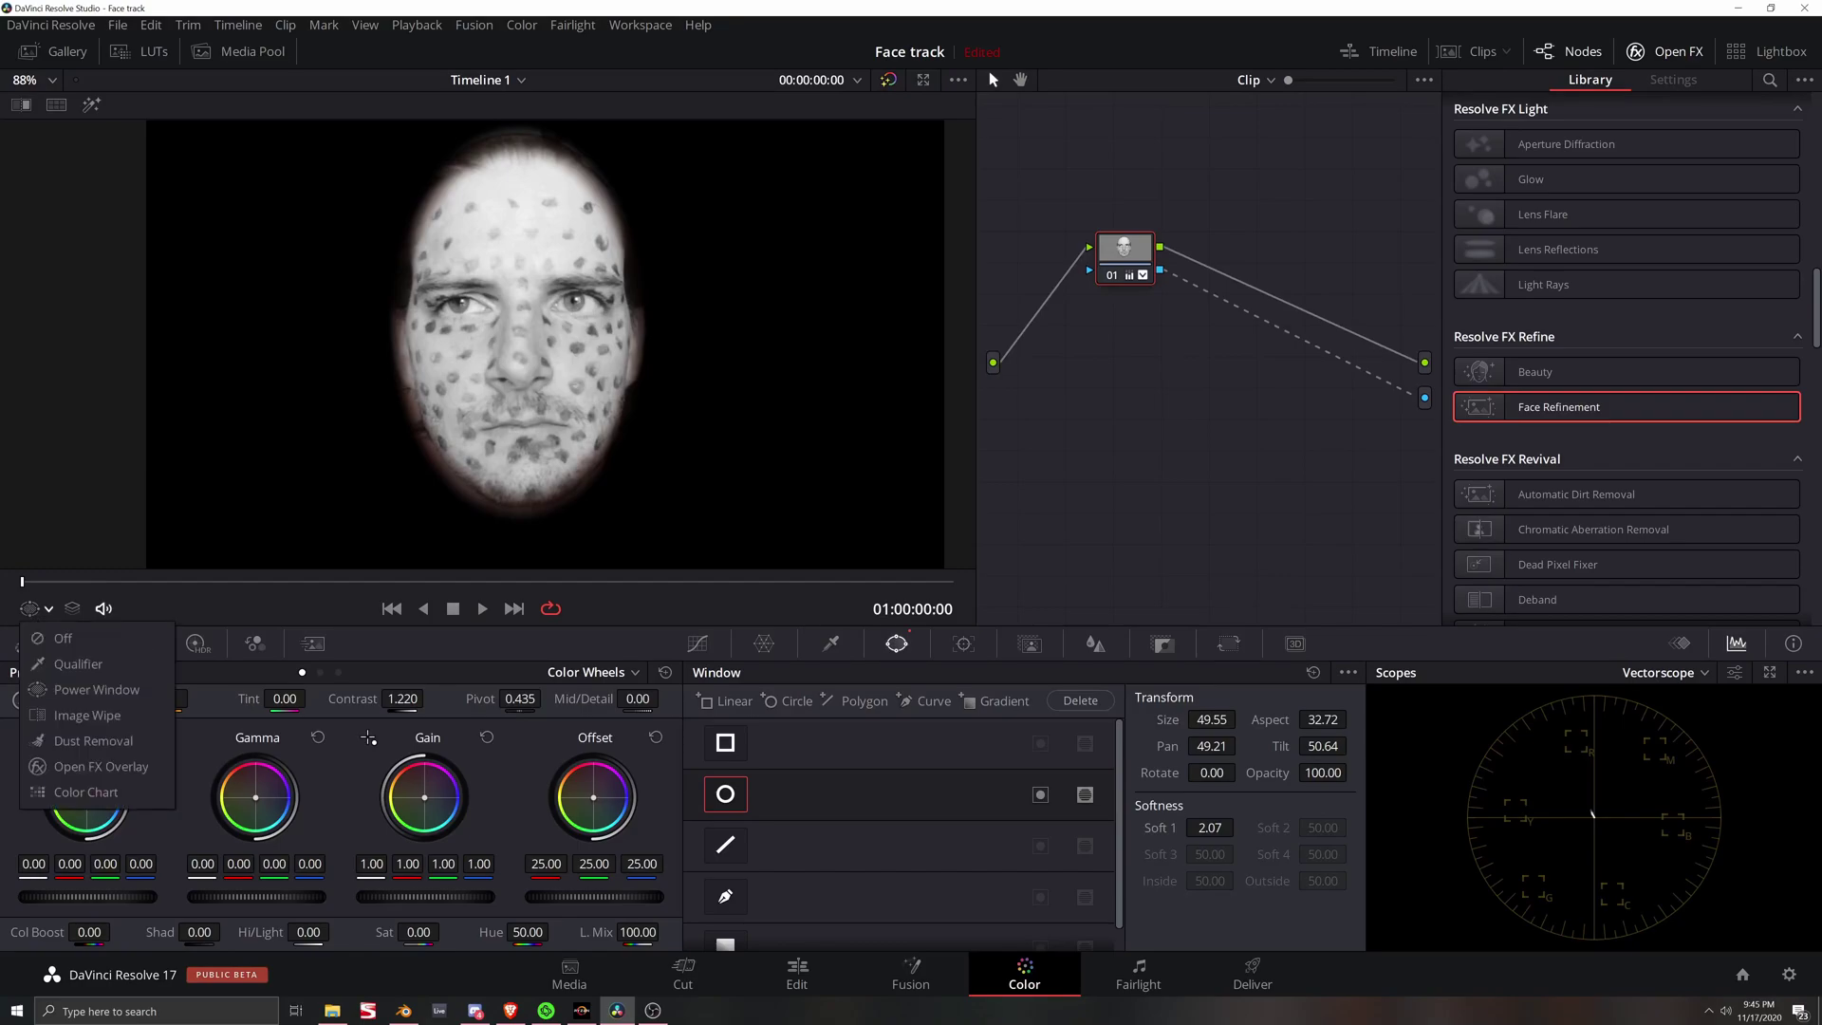
Step: Show the power window overlay, nudge the oval to about pan 49.29 and tilt 50.75, and hide the overlay
{"action": "left_click", "coordinate": [70, 690]}
{"action": "left_click_drag", "start_coordinate": [519, 323], "coordinate": [521, 318]}
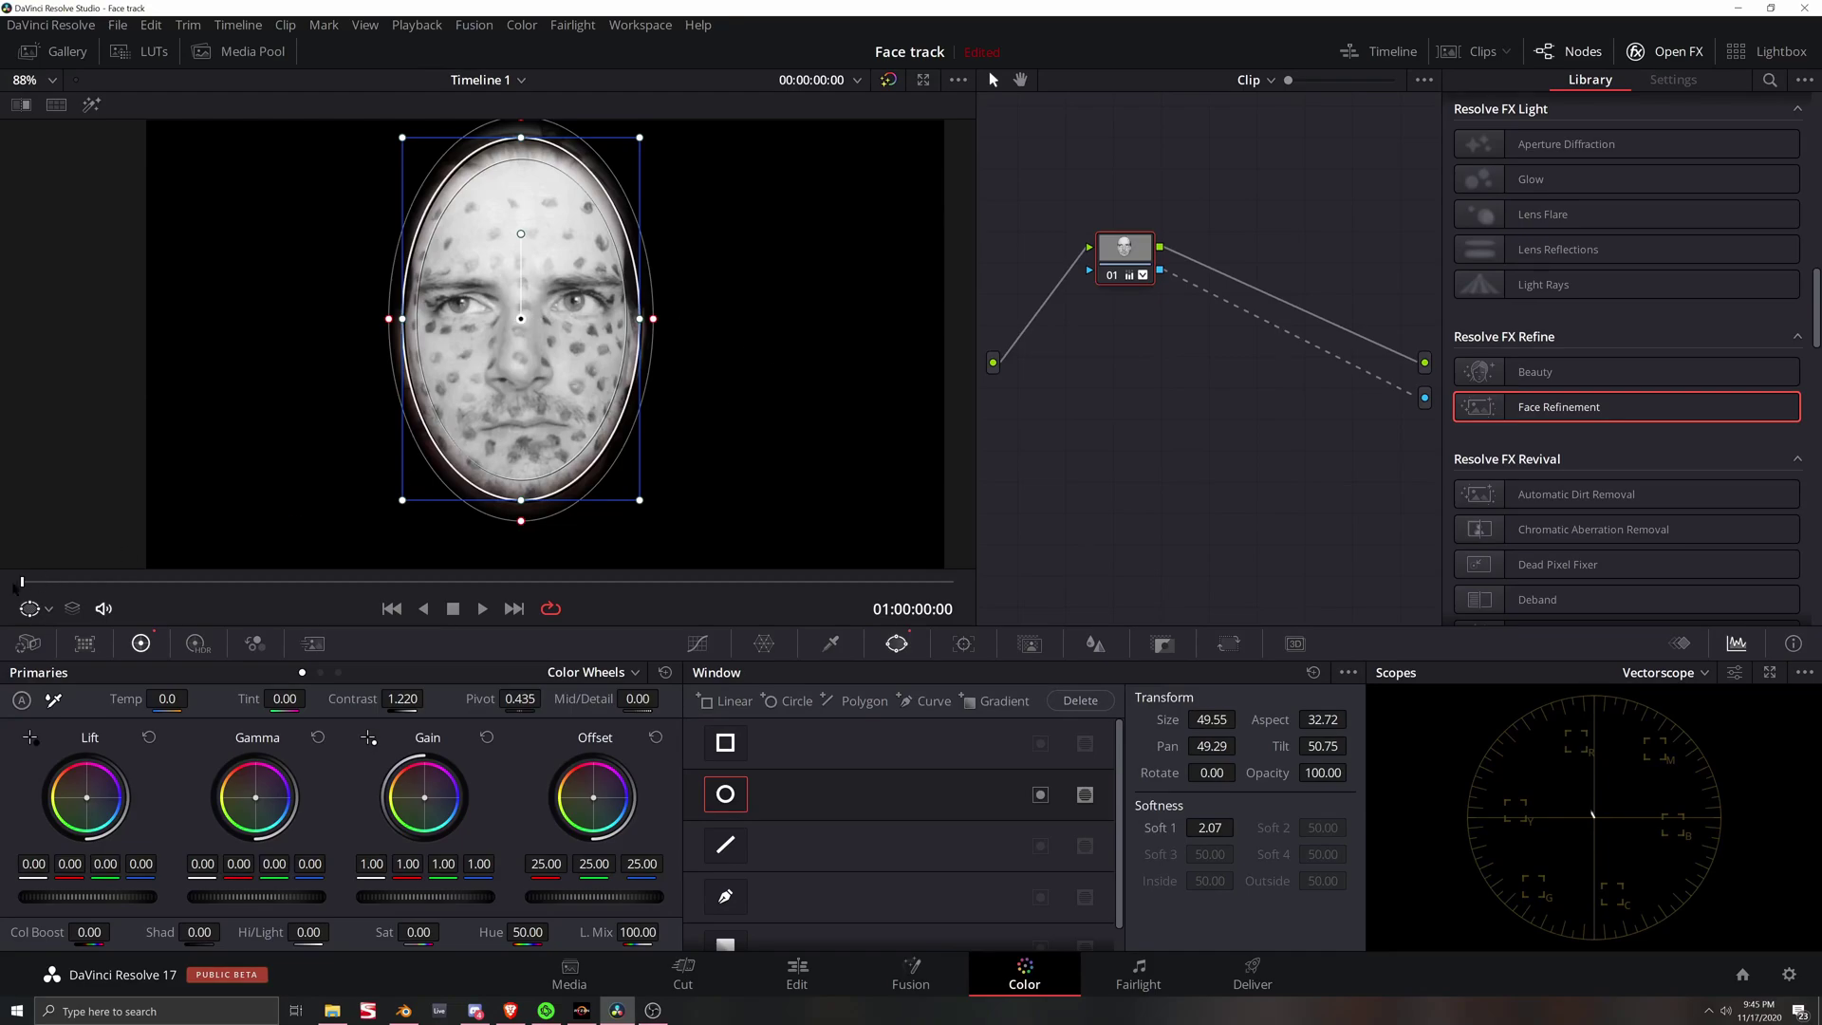
{"action": "left_click", "coordinate": [30, 608]}
{"action": "left_click", "coordinate": [64, 637]}
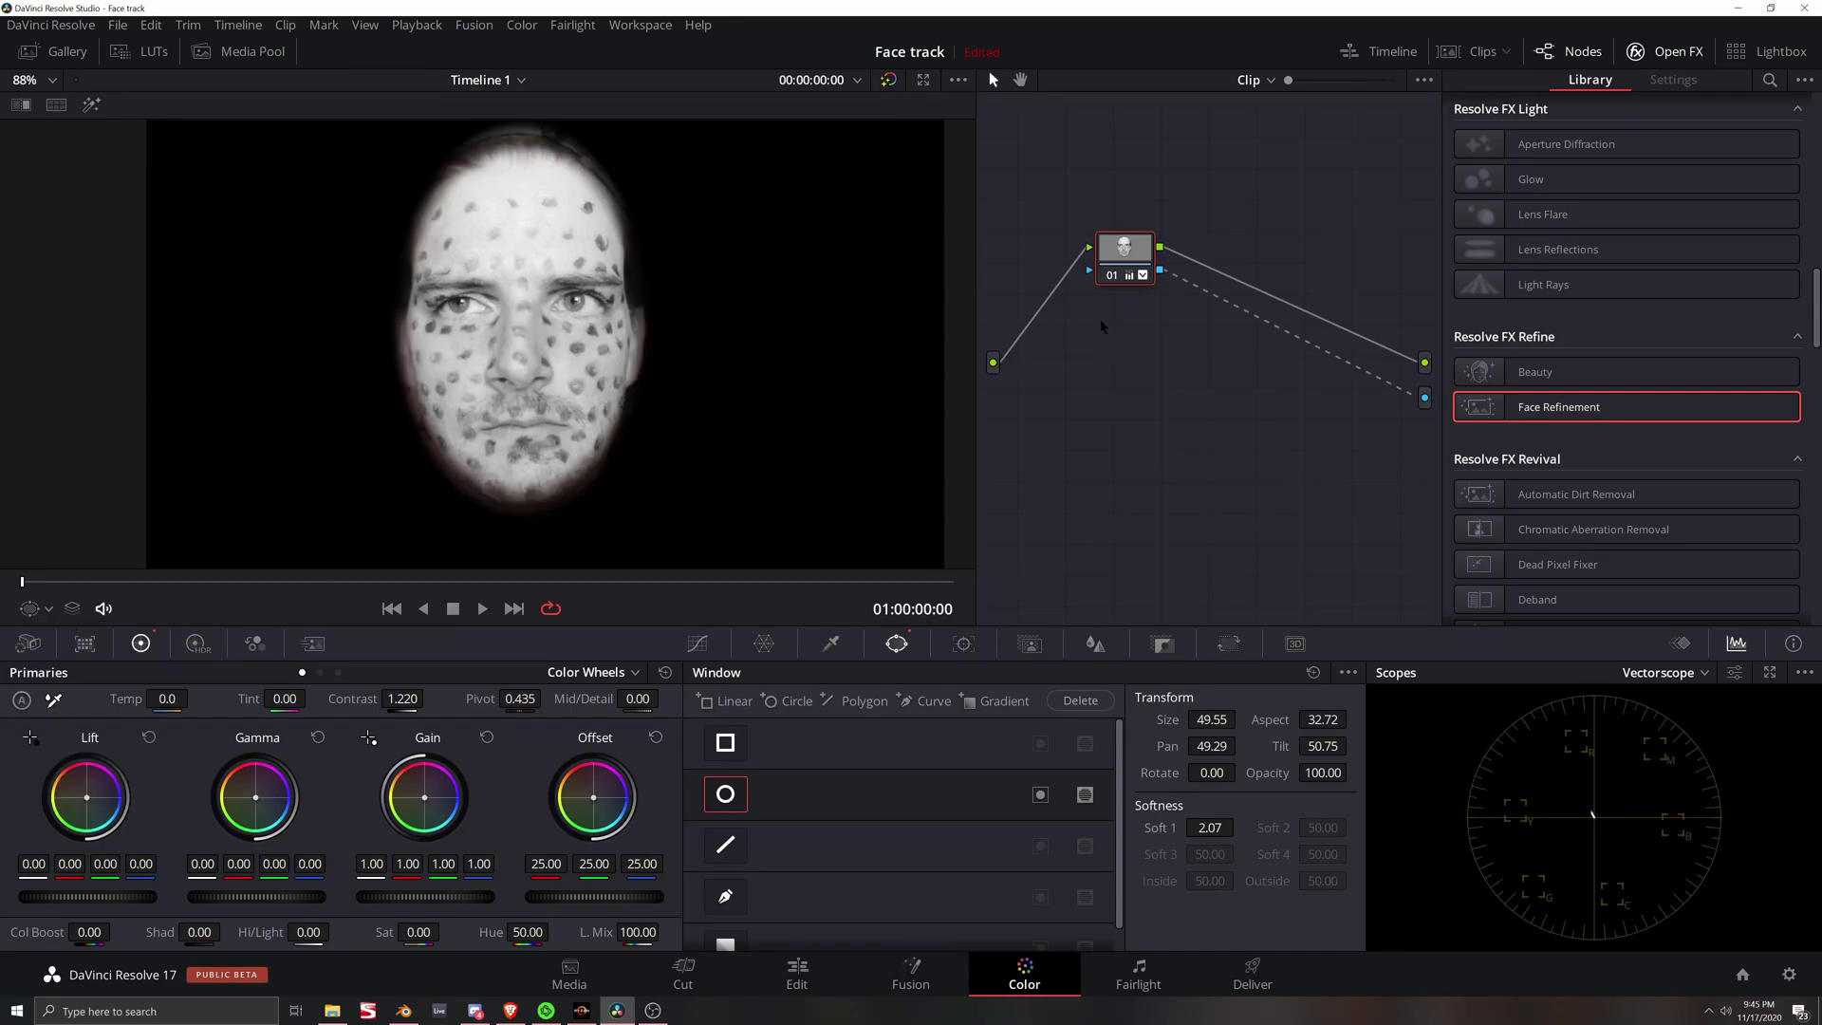
Step: Track the power window forward from the first frame through the whole clip and return the playhead to the start
{"action": "mouse_move", "coordinate": [24, 580]}
{"action": "left_mouse_down"}
{"action": "mouse_move", "coordinate": [107, 576]}
{"action": "mouse_move", "coordinate": [8, 576]}
{"action": "mouse_move", "coordinate": [179, 581]}
{"action": "mouse_move", "coordinate": [2, 590]}
{"action": "left_mouse_up"}
{"action": "left_click", "coordinate": [963, 645]}
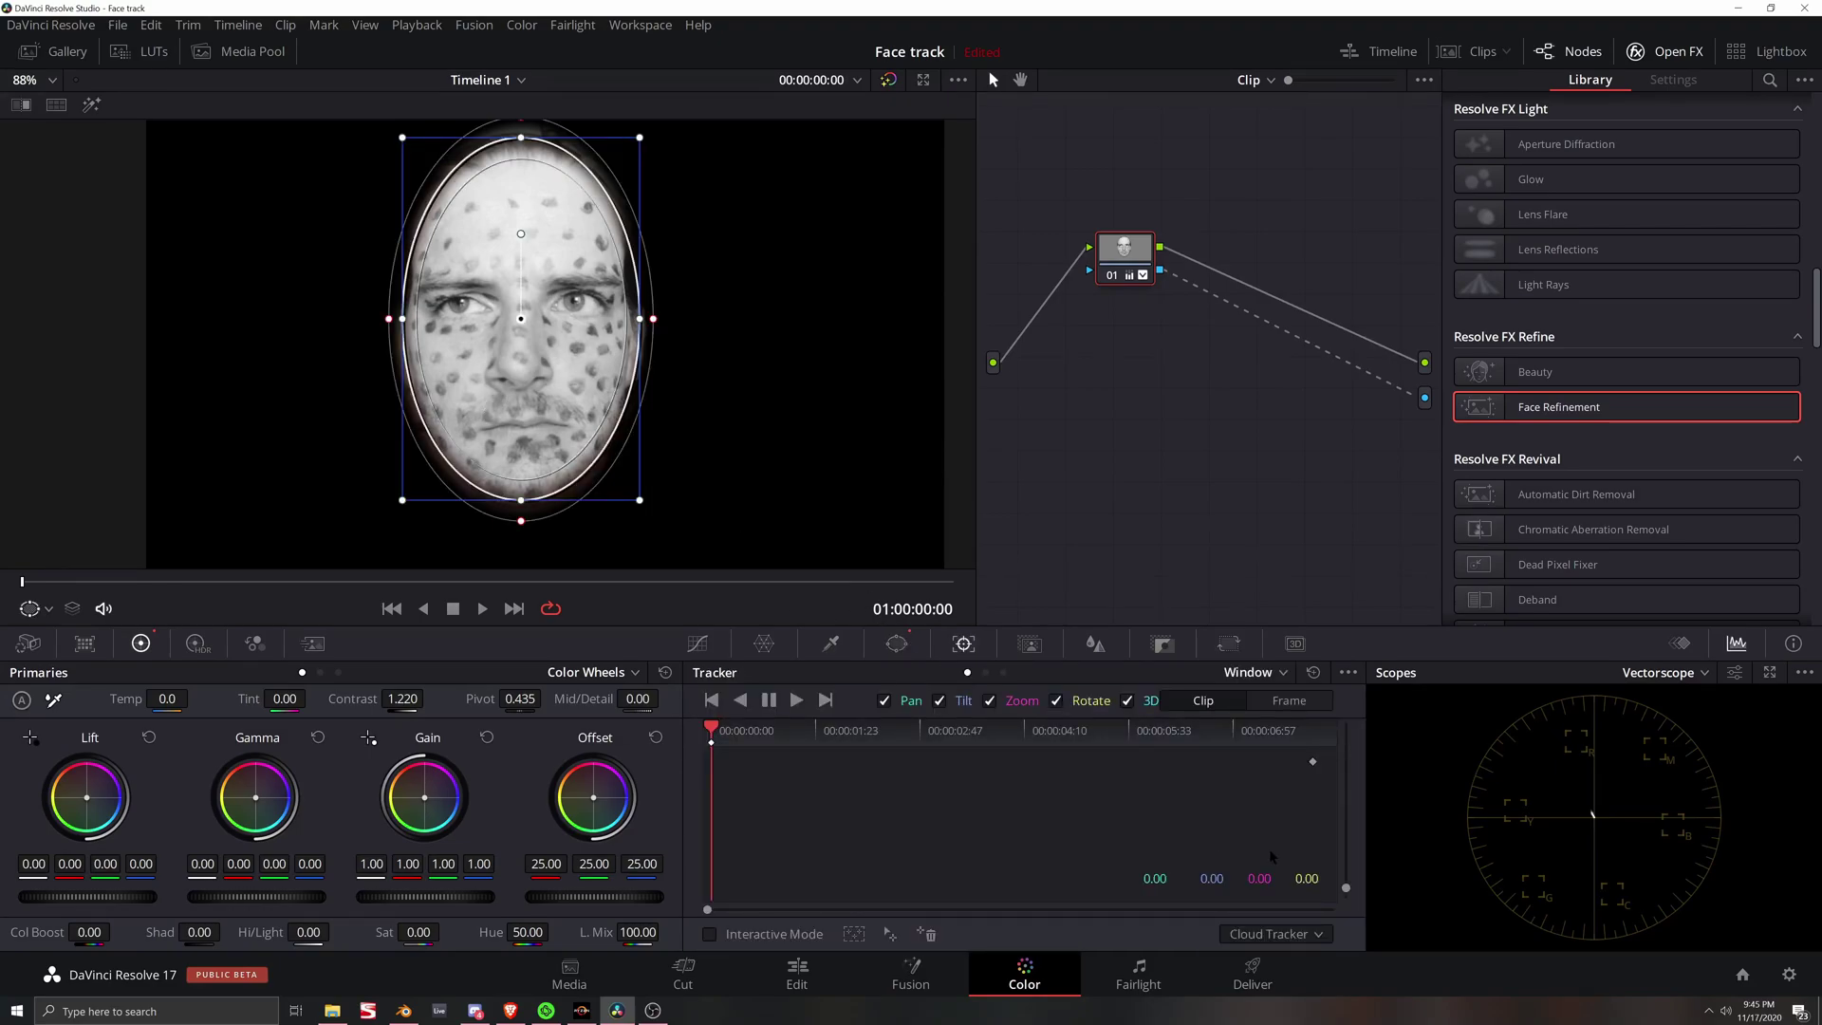
{"action": "left_click", "coordinate": [797, 701]}
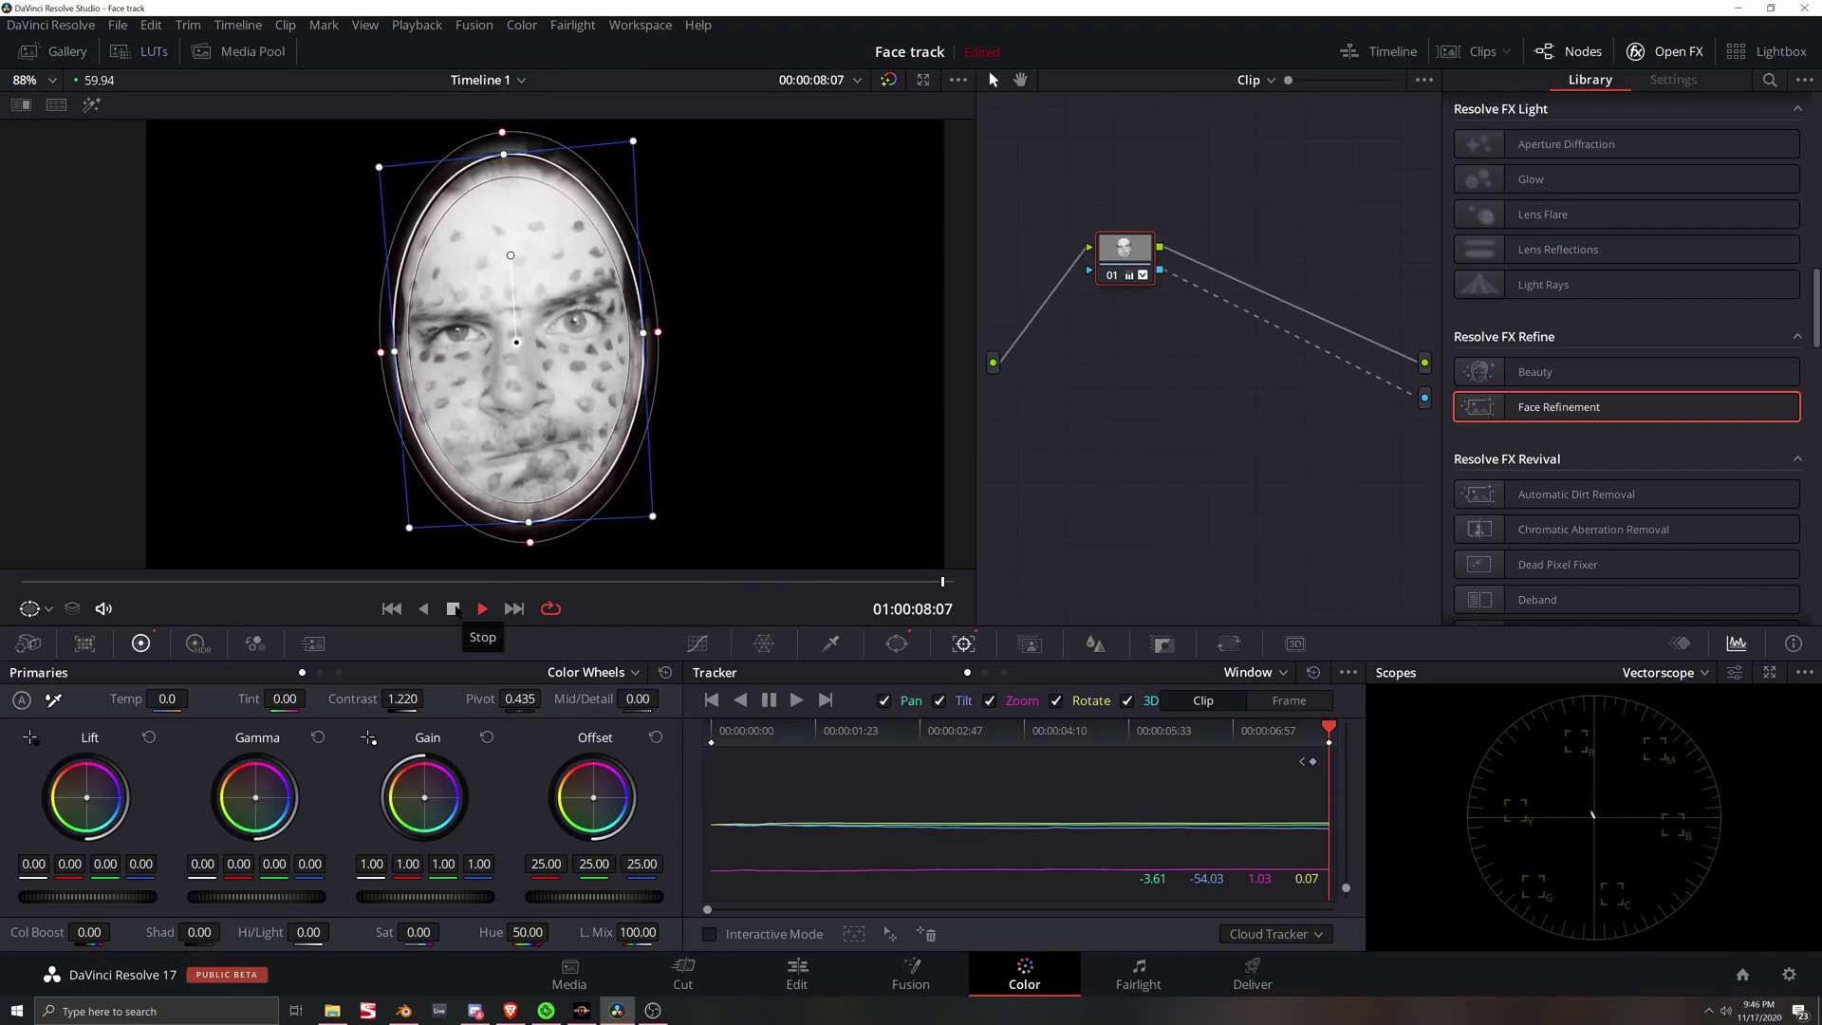
{"action": "left_click", "coordinate": [454, 609]}
{"action": "left_click_drag", "start_coordinate": [79, 581], "coordinate": [21, 582]}
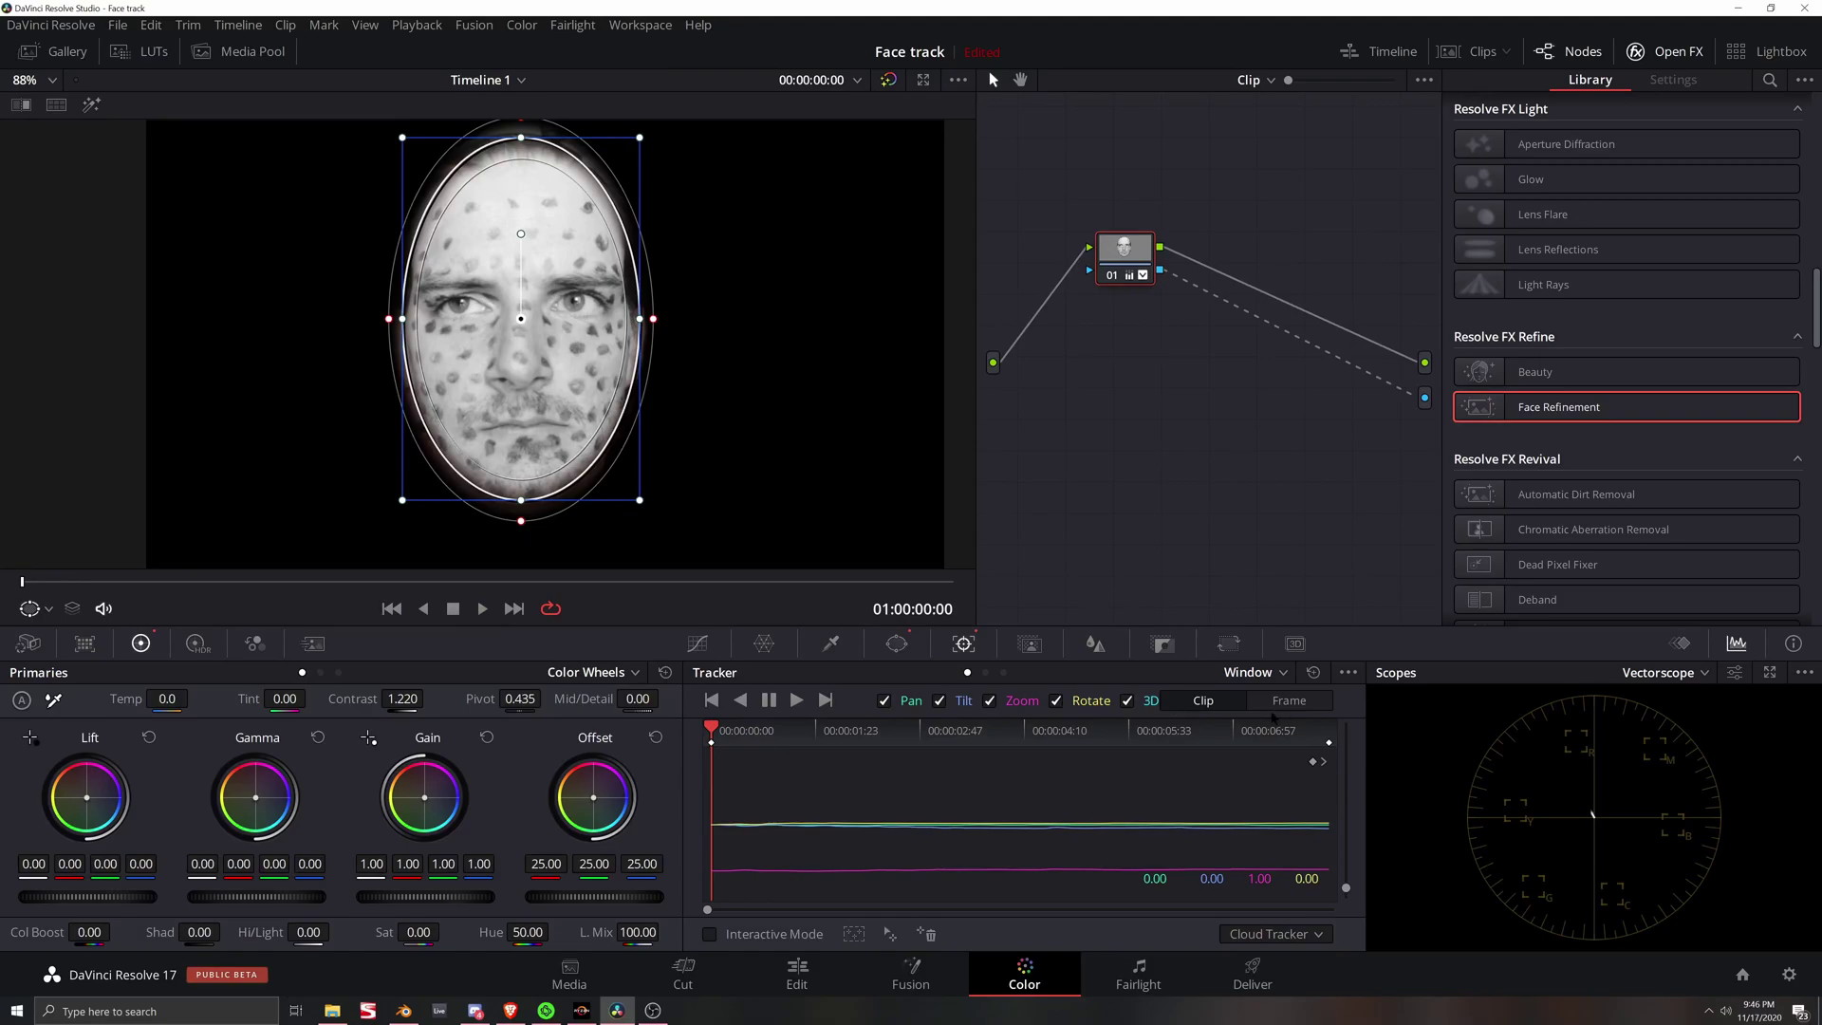
Step: Stabilize the clip with Camera lock enabled and the Similarity mode, and play it back to check
{"action": "left_click", "coordinate": [1281, 673]}
{"action": "left_click", "coordinate": [1271, 719]}
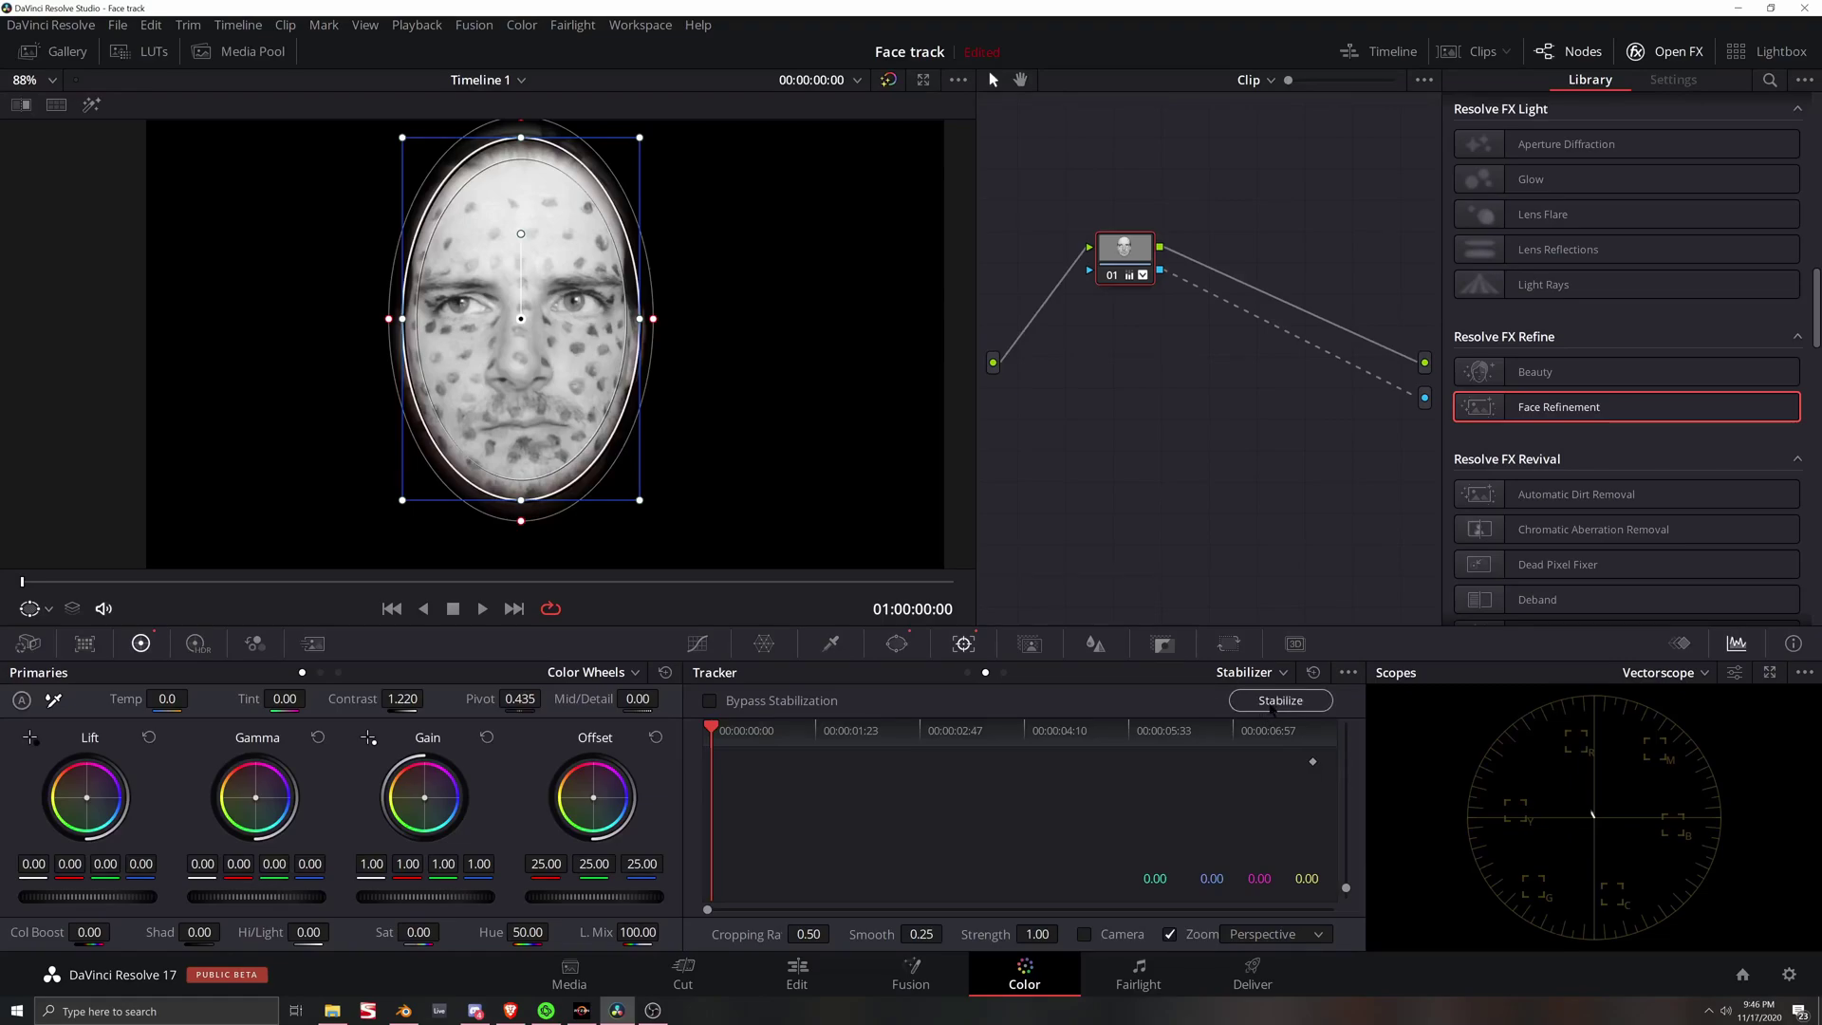
{"action": "left_click", "coordinate": [1085, 936]}
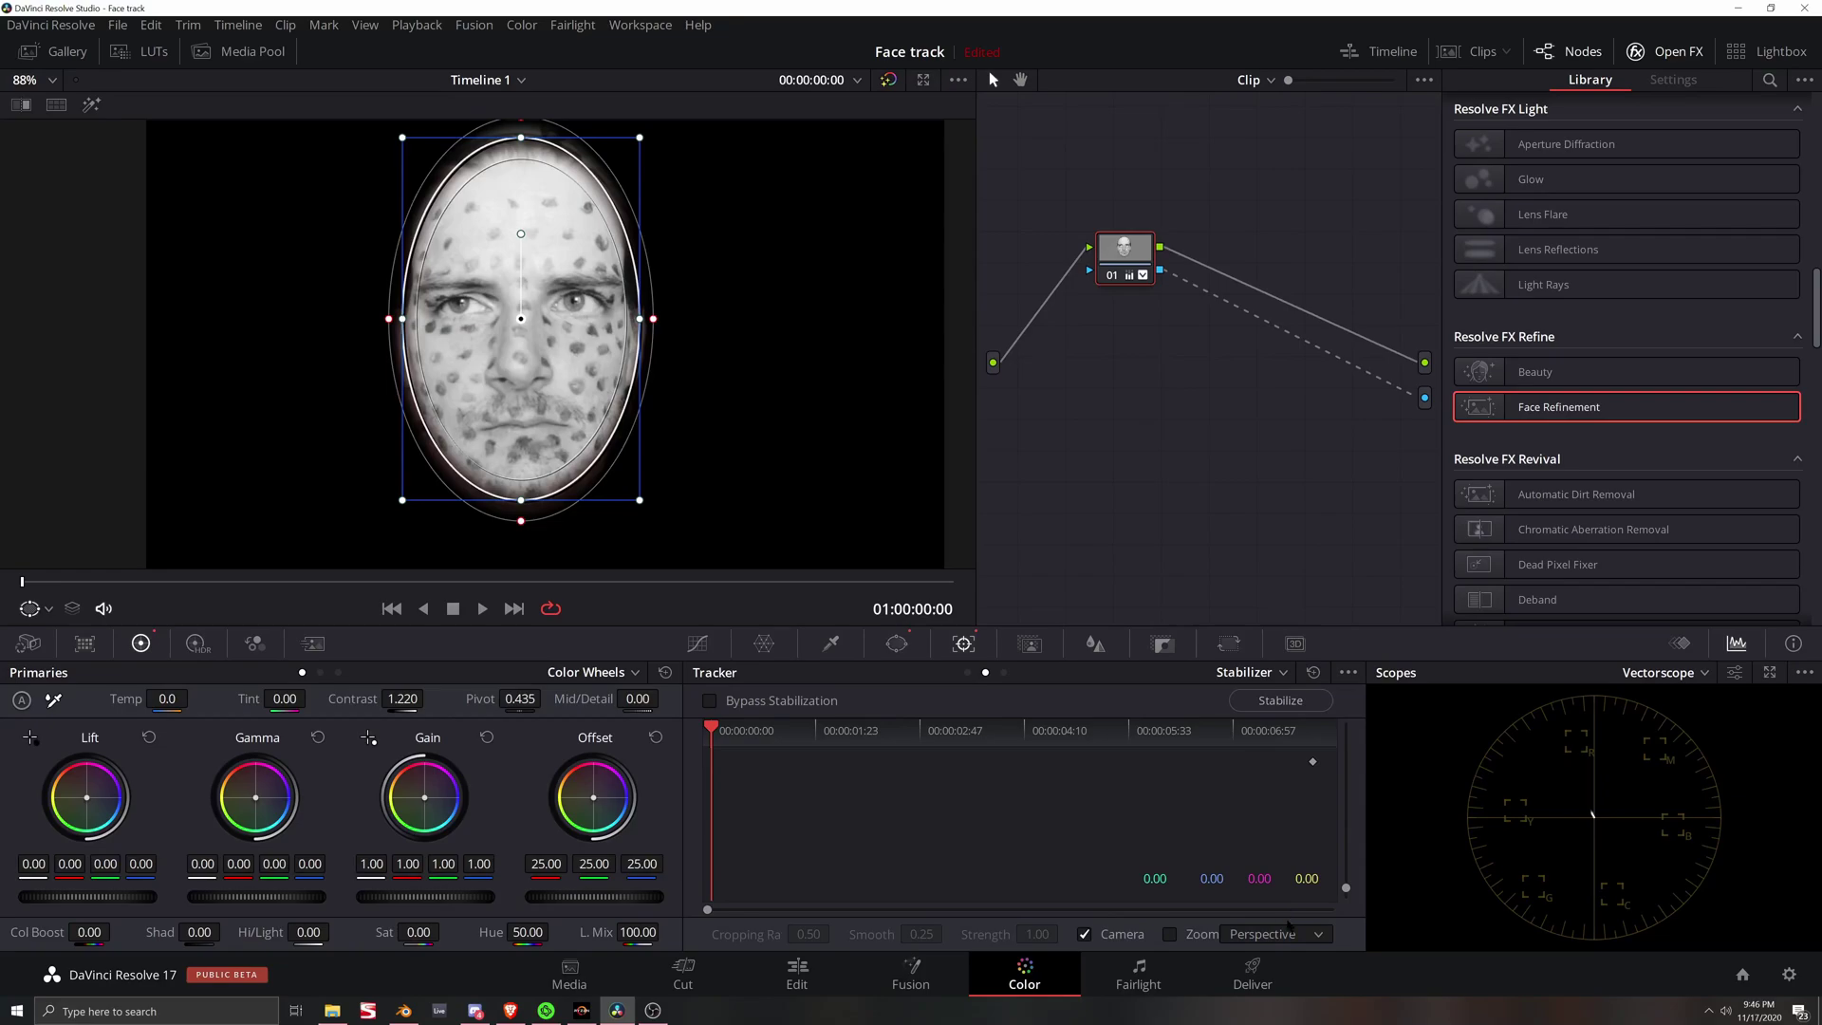
{"action": "left_click", "coordinate": [1289, 934]}
{"action": "left_click", "coordinate": [1262, 979]}
{"action": "left_click", "coordinate": [1280, 703]}
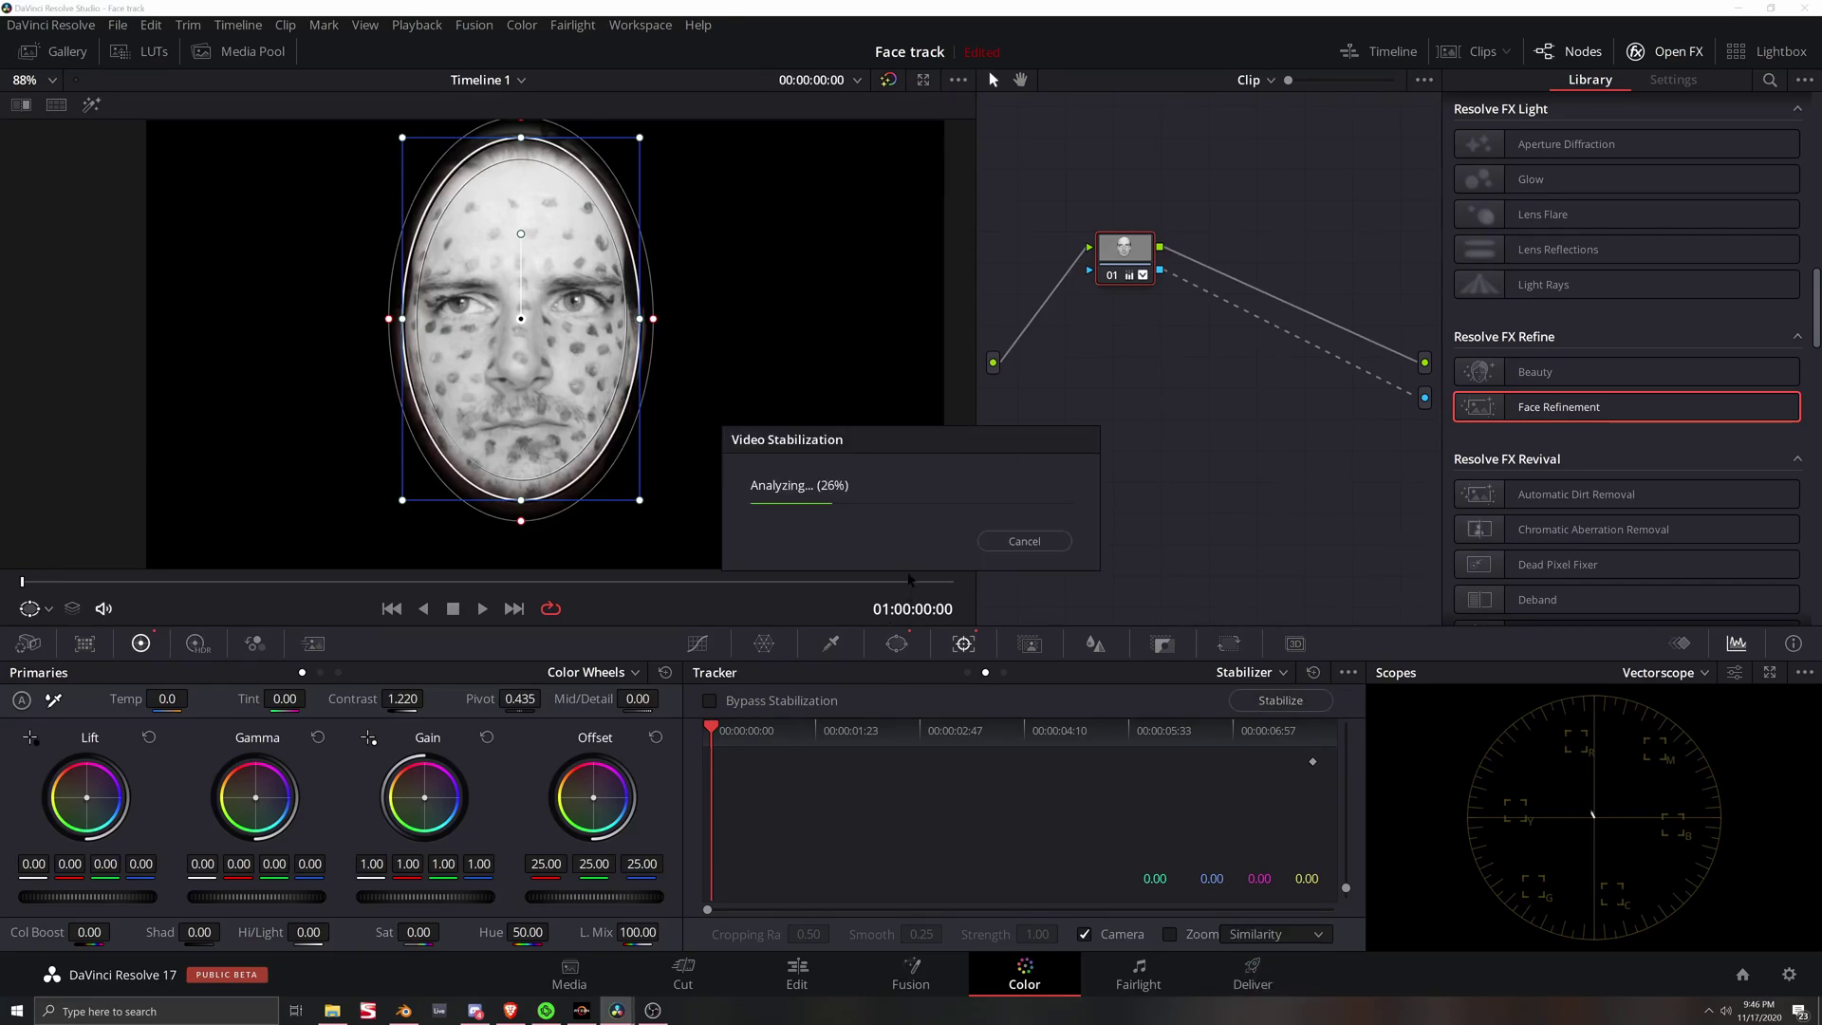
{"action": "left_click", "coordinate": [481, 609]}
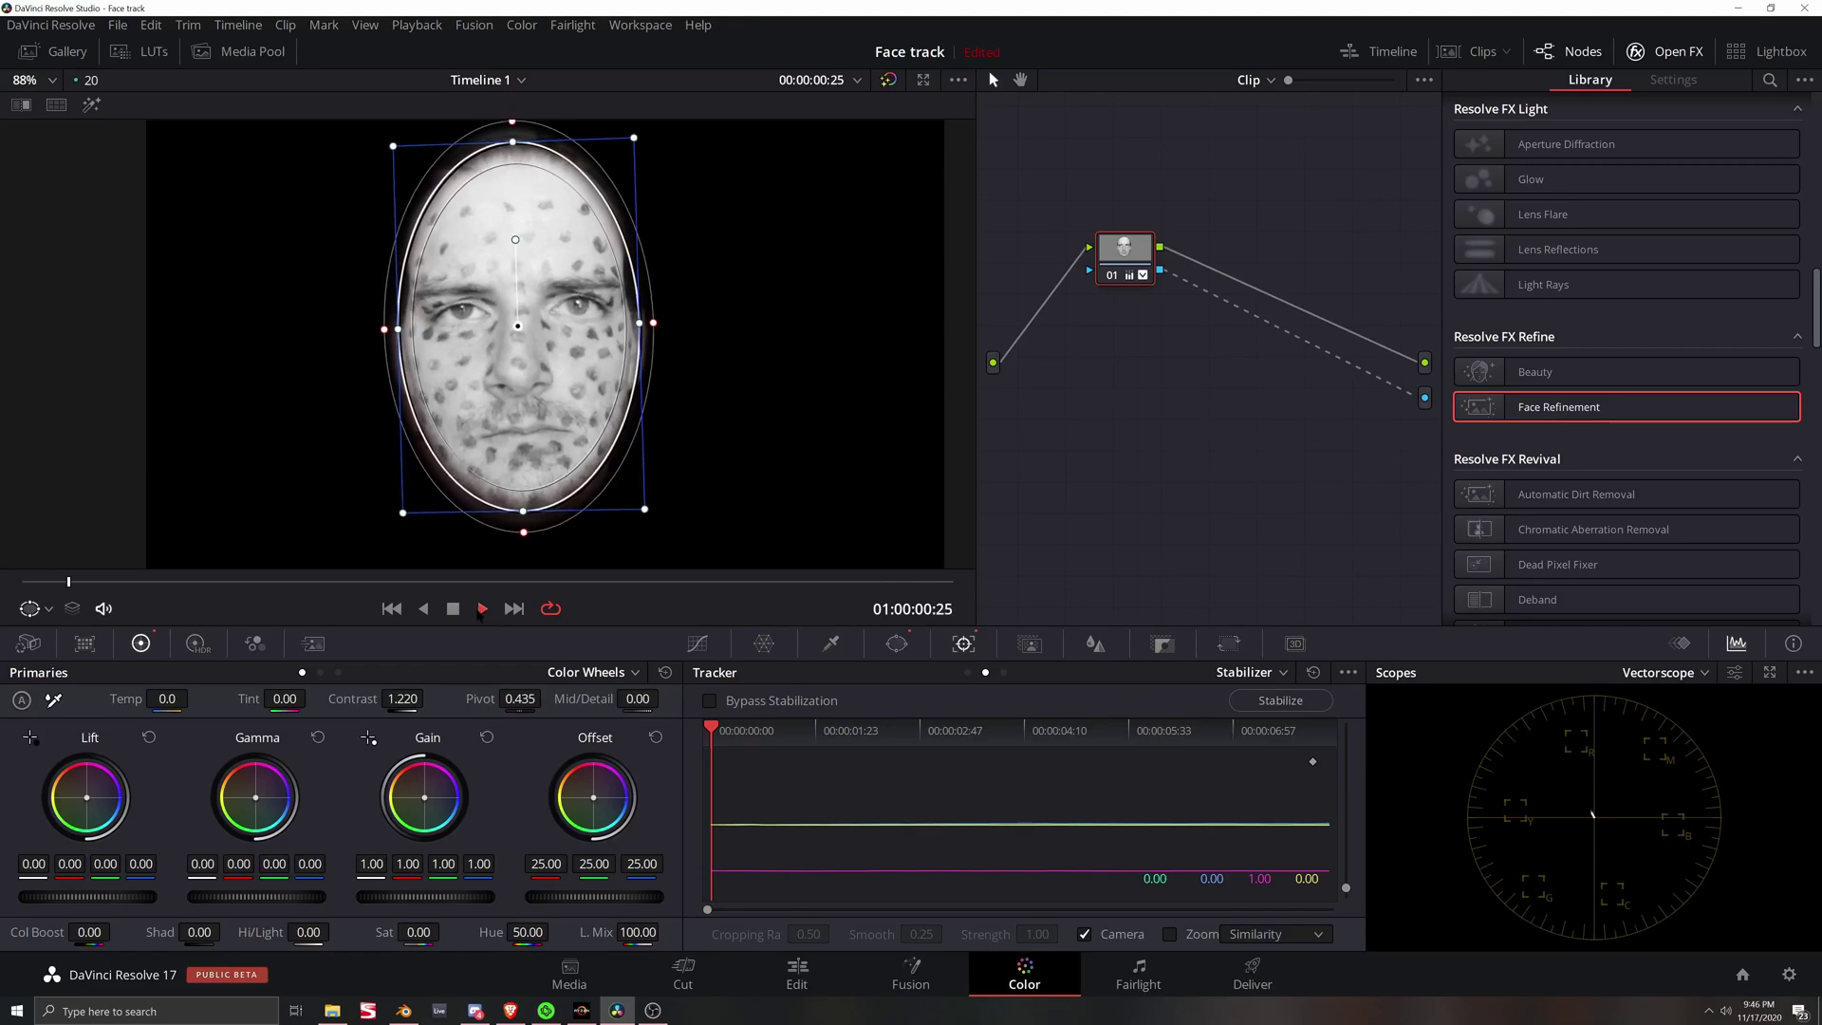
Step: Enable Zoom for the stabilization, play the clip to check it, and return the playhead to the first frame
{"action": "left_click", "coordinate": [451, 613]}
{"action": "left_click_drag", "start_coordinate": [244, 583], "coordinate": [53, 594]}
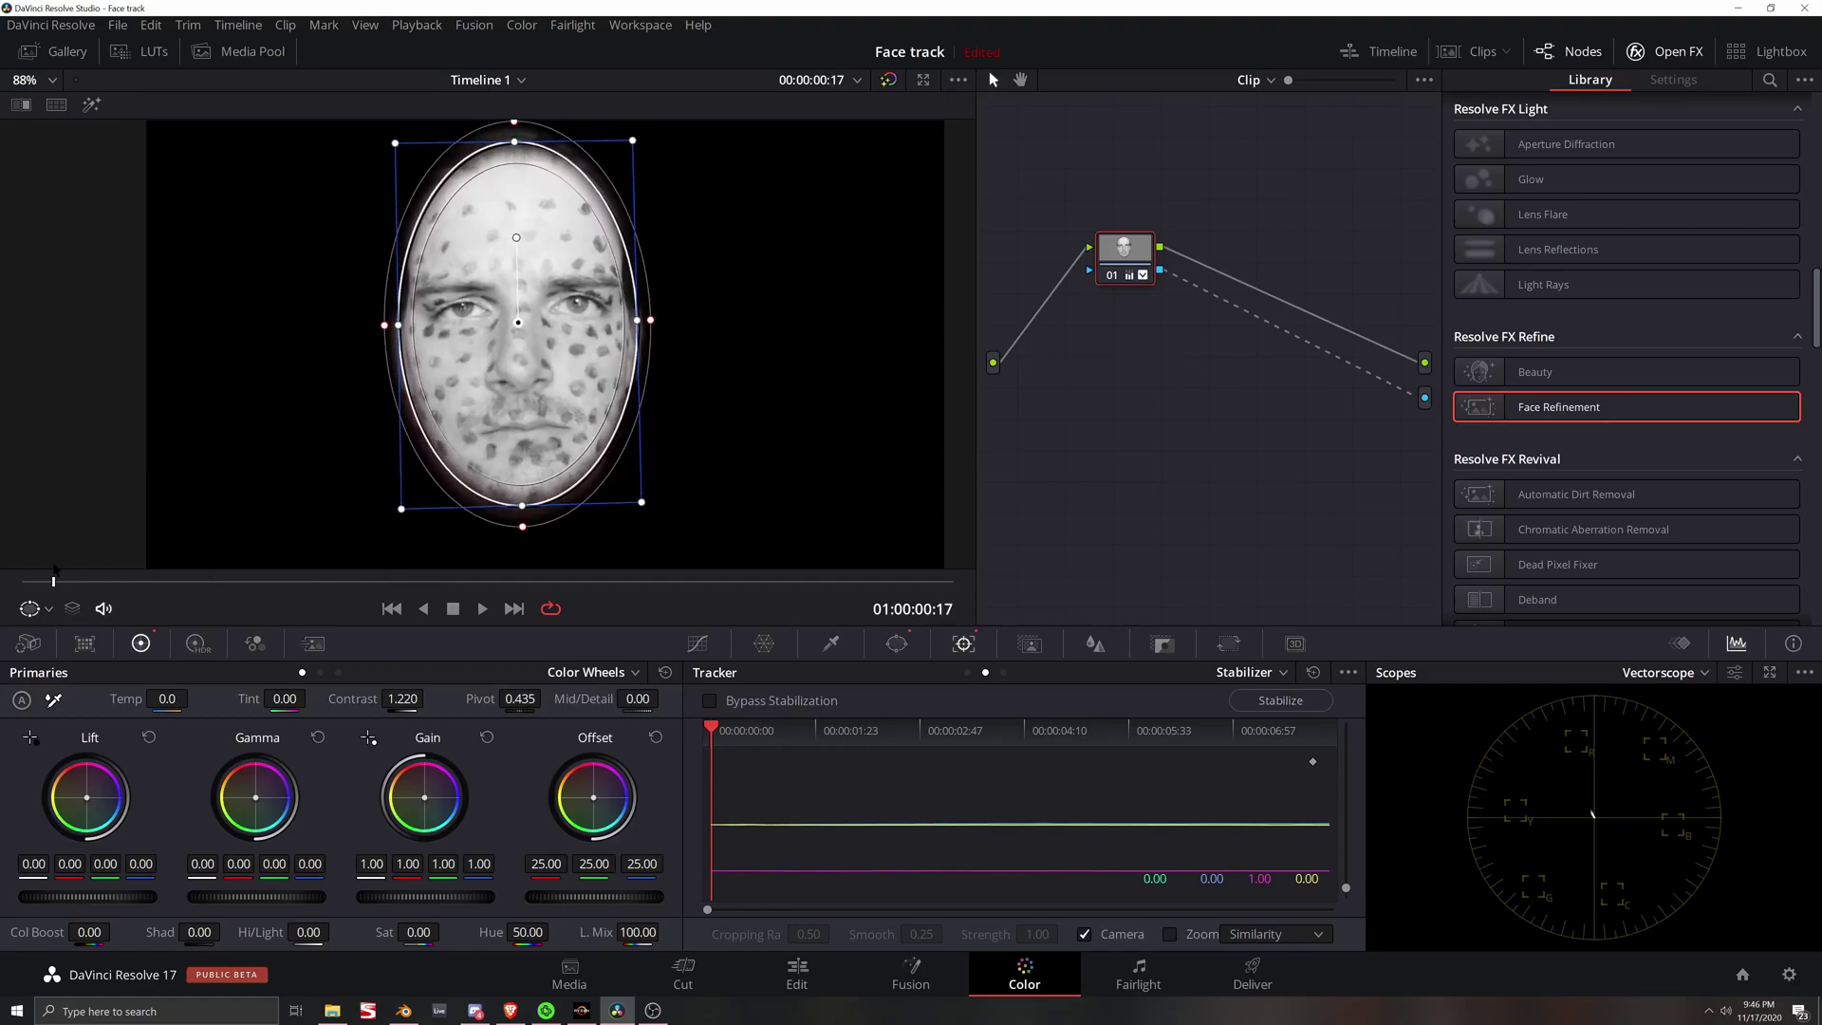
{"action": "left_click", "coordinate": [1169, 935]}
{"action": "left_click", "coordinate": [482, 608]}
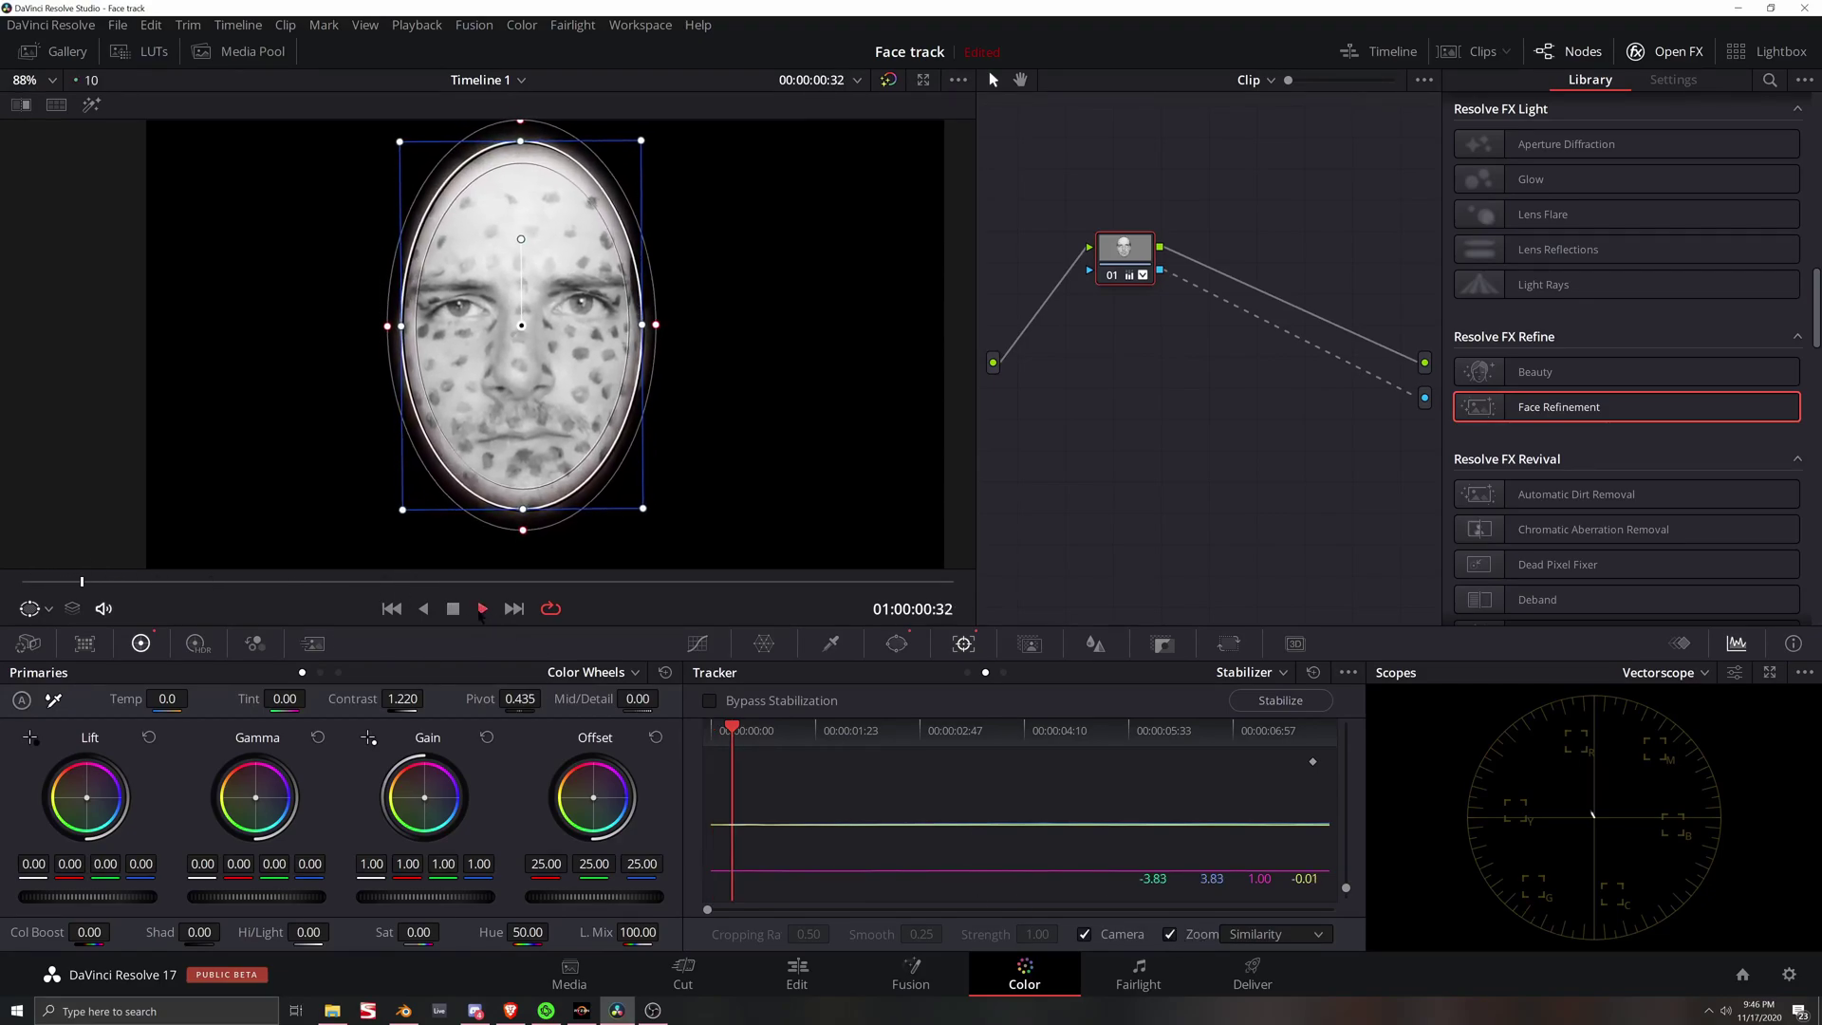
{"action": "left_click", "coordinate": [453, 608]}
{"action": "left_click_drag", "start_coordinate": [253, 580], "coordinate": [2, 588]}
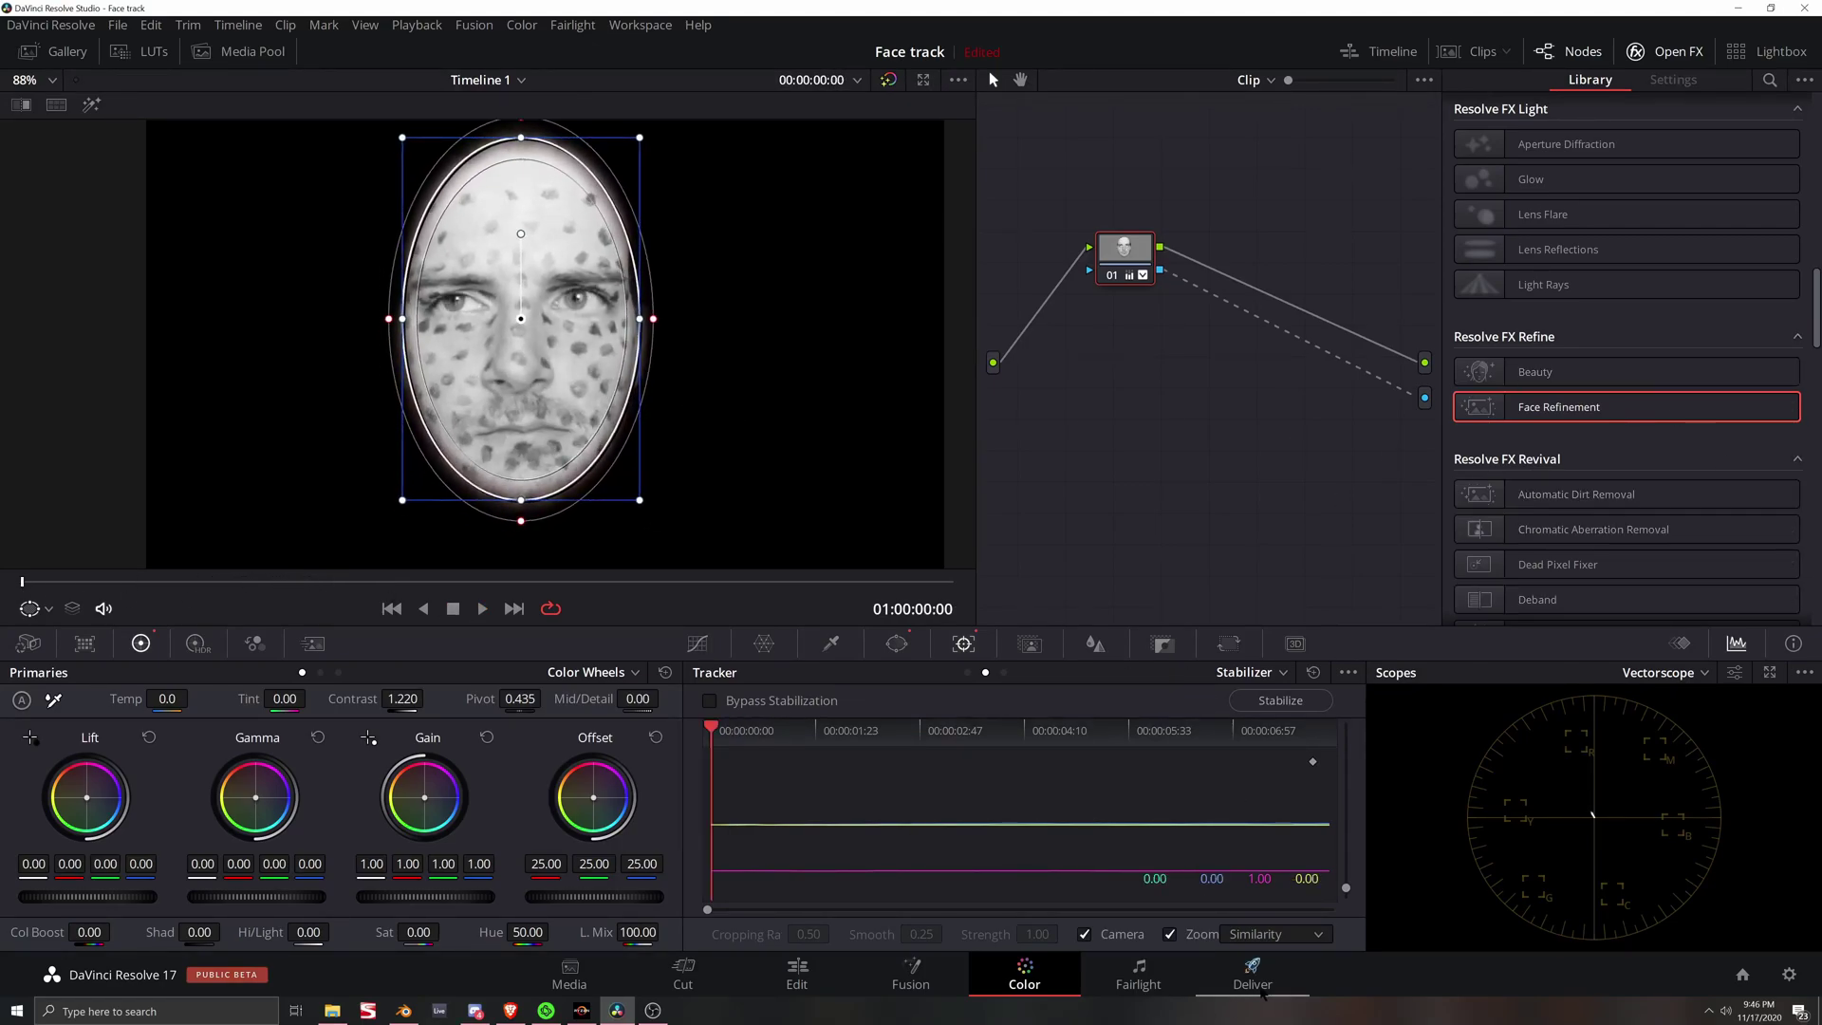
Step: Add the timeline to the render queue under the existing file name with 2 appended, and render the new job
{"action": "left_click", "coordinate": [1252, 973]}
{"action": "left_click", "coordinate": [207, 211]}
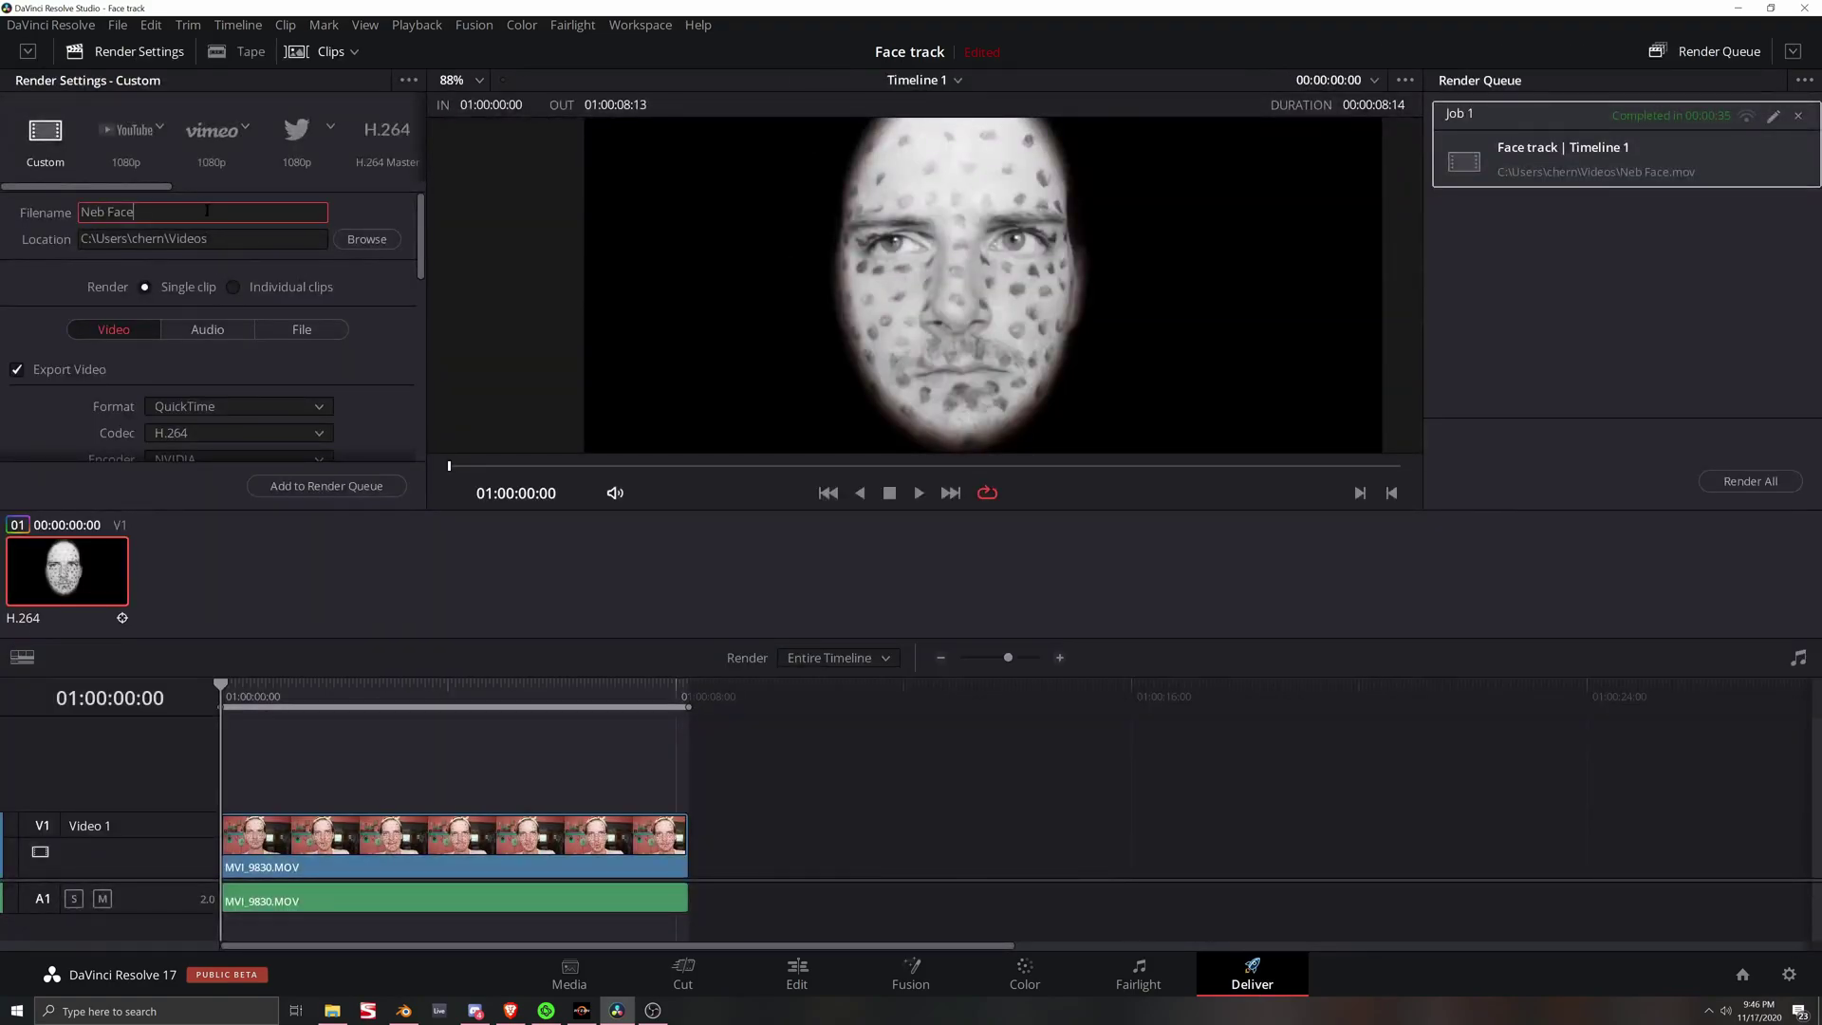
{"action": "scroll", "coordinate": [262, 377], "scroll_direction": "down", "scroll_amount": 2}
{"action": "scroll", "coordinate": [238, 403], "scroll_direction": "up", "scroll_amount": 1}
{"action": "left_click", "coordinate": [326, 485]}
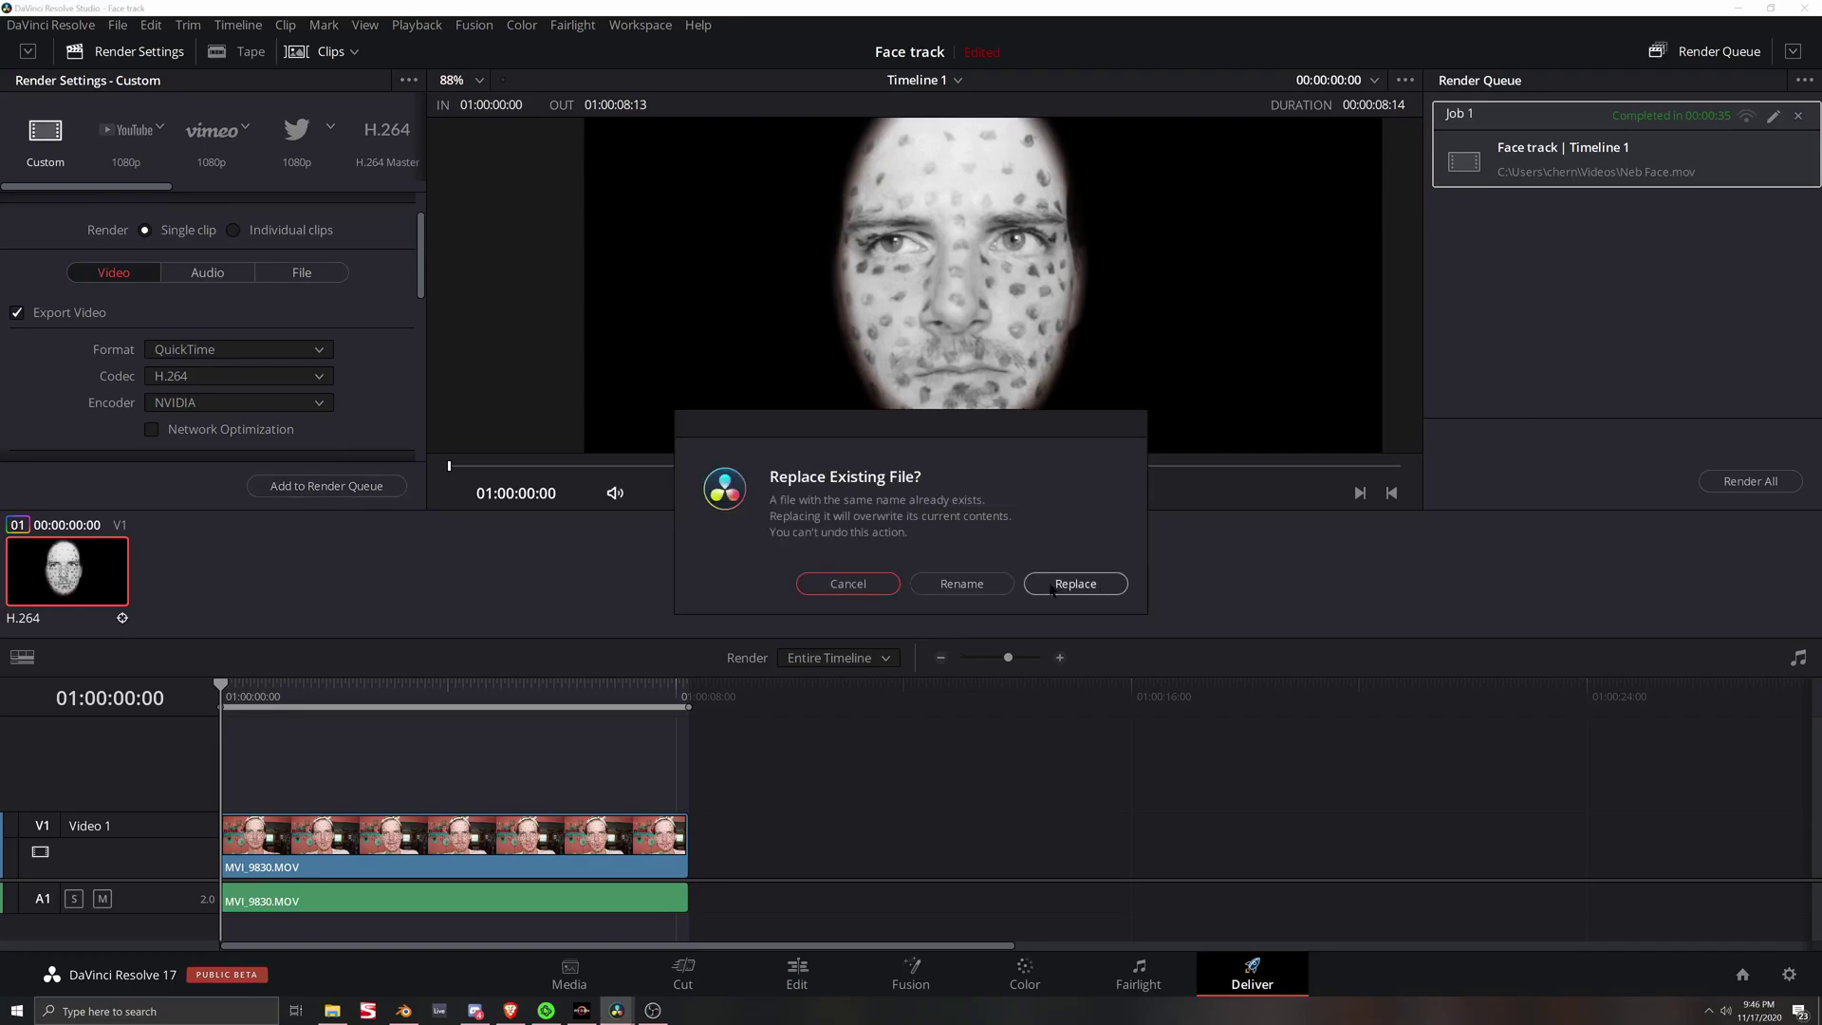
{"action": "left_click", "coordinate": [961, 584]}
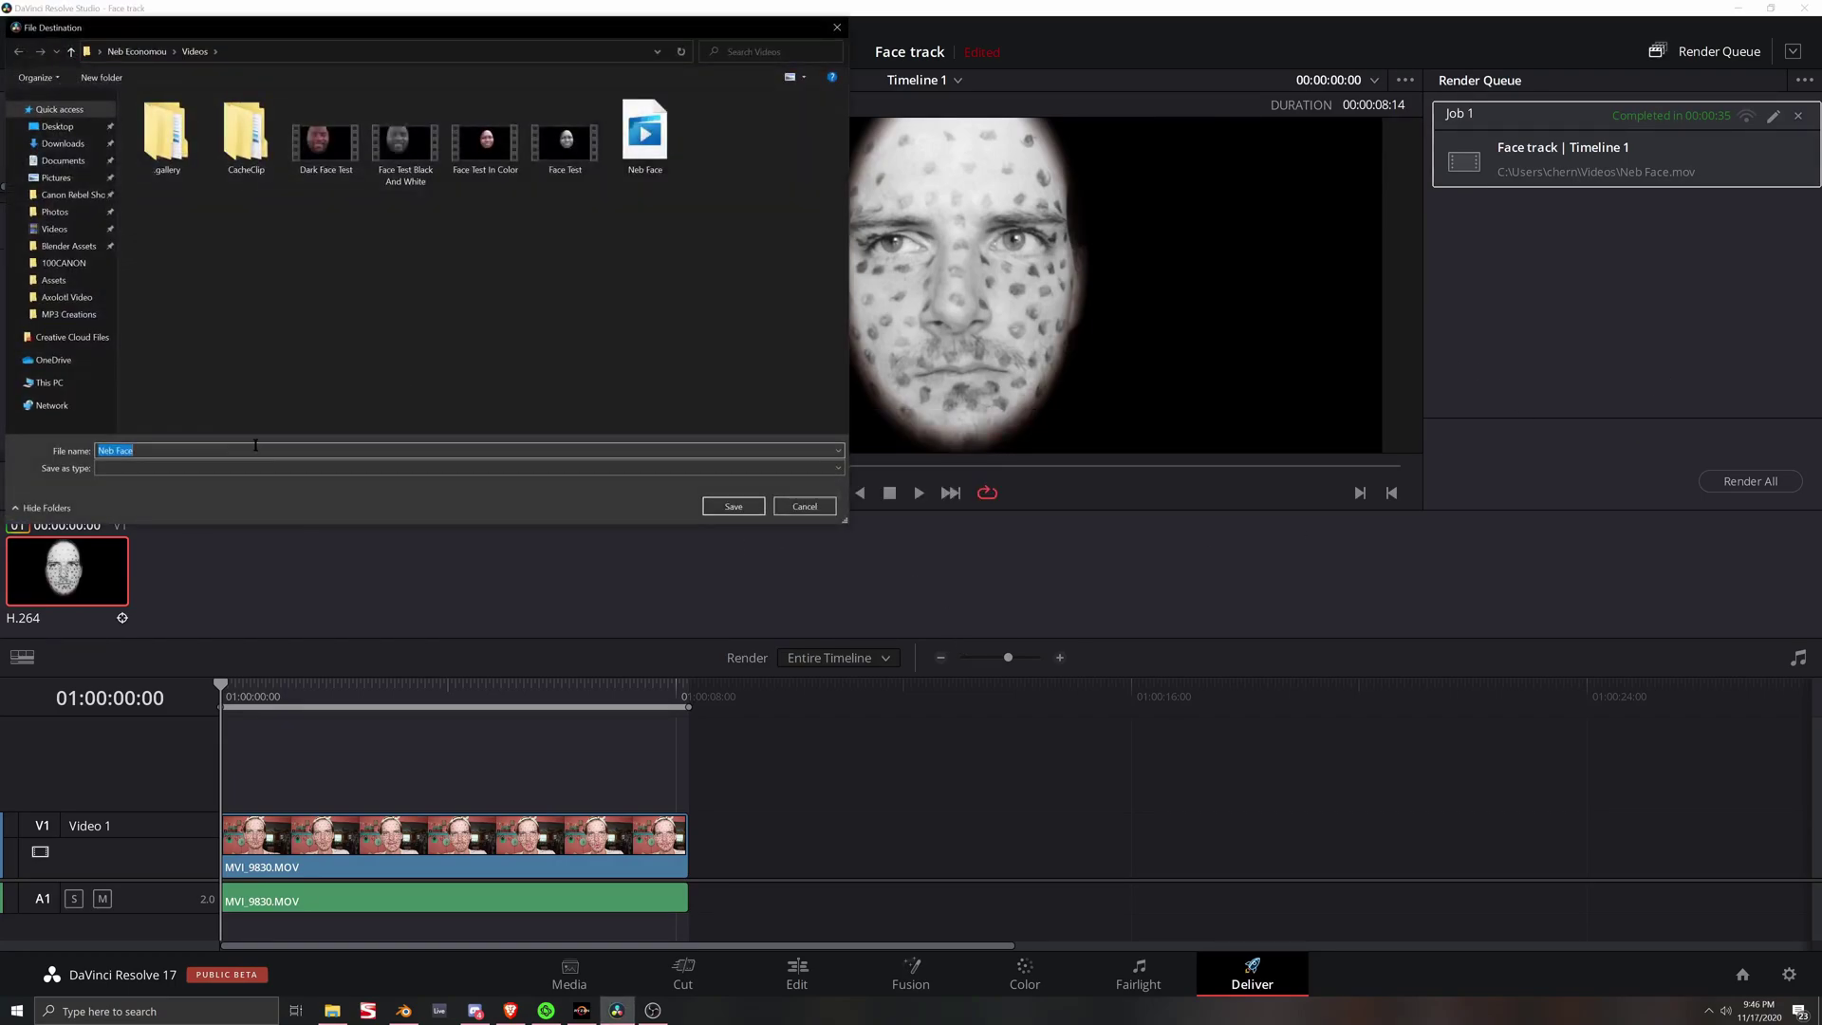
{"action": "left_click", "coordinate": [266, 448]}
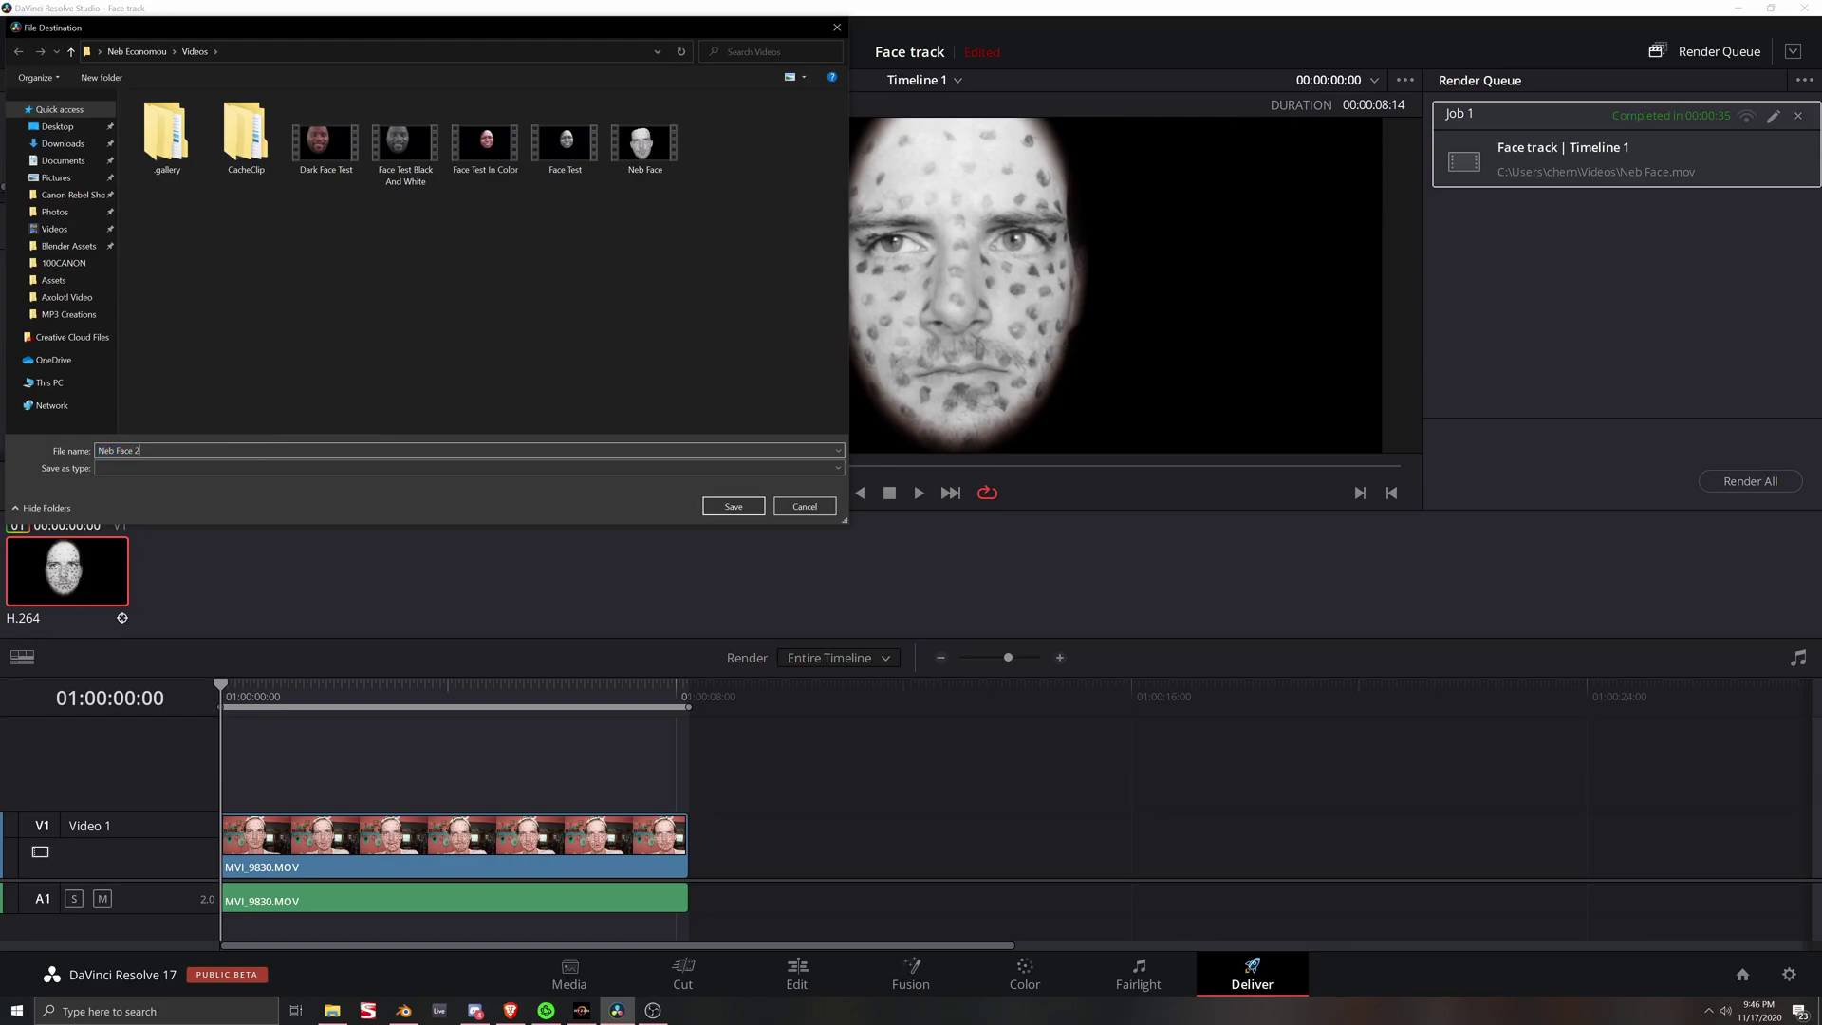
{"action": "left_click", "coordinate": [733, 505]}
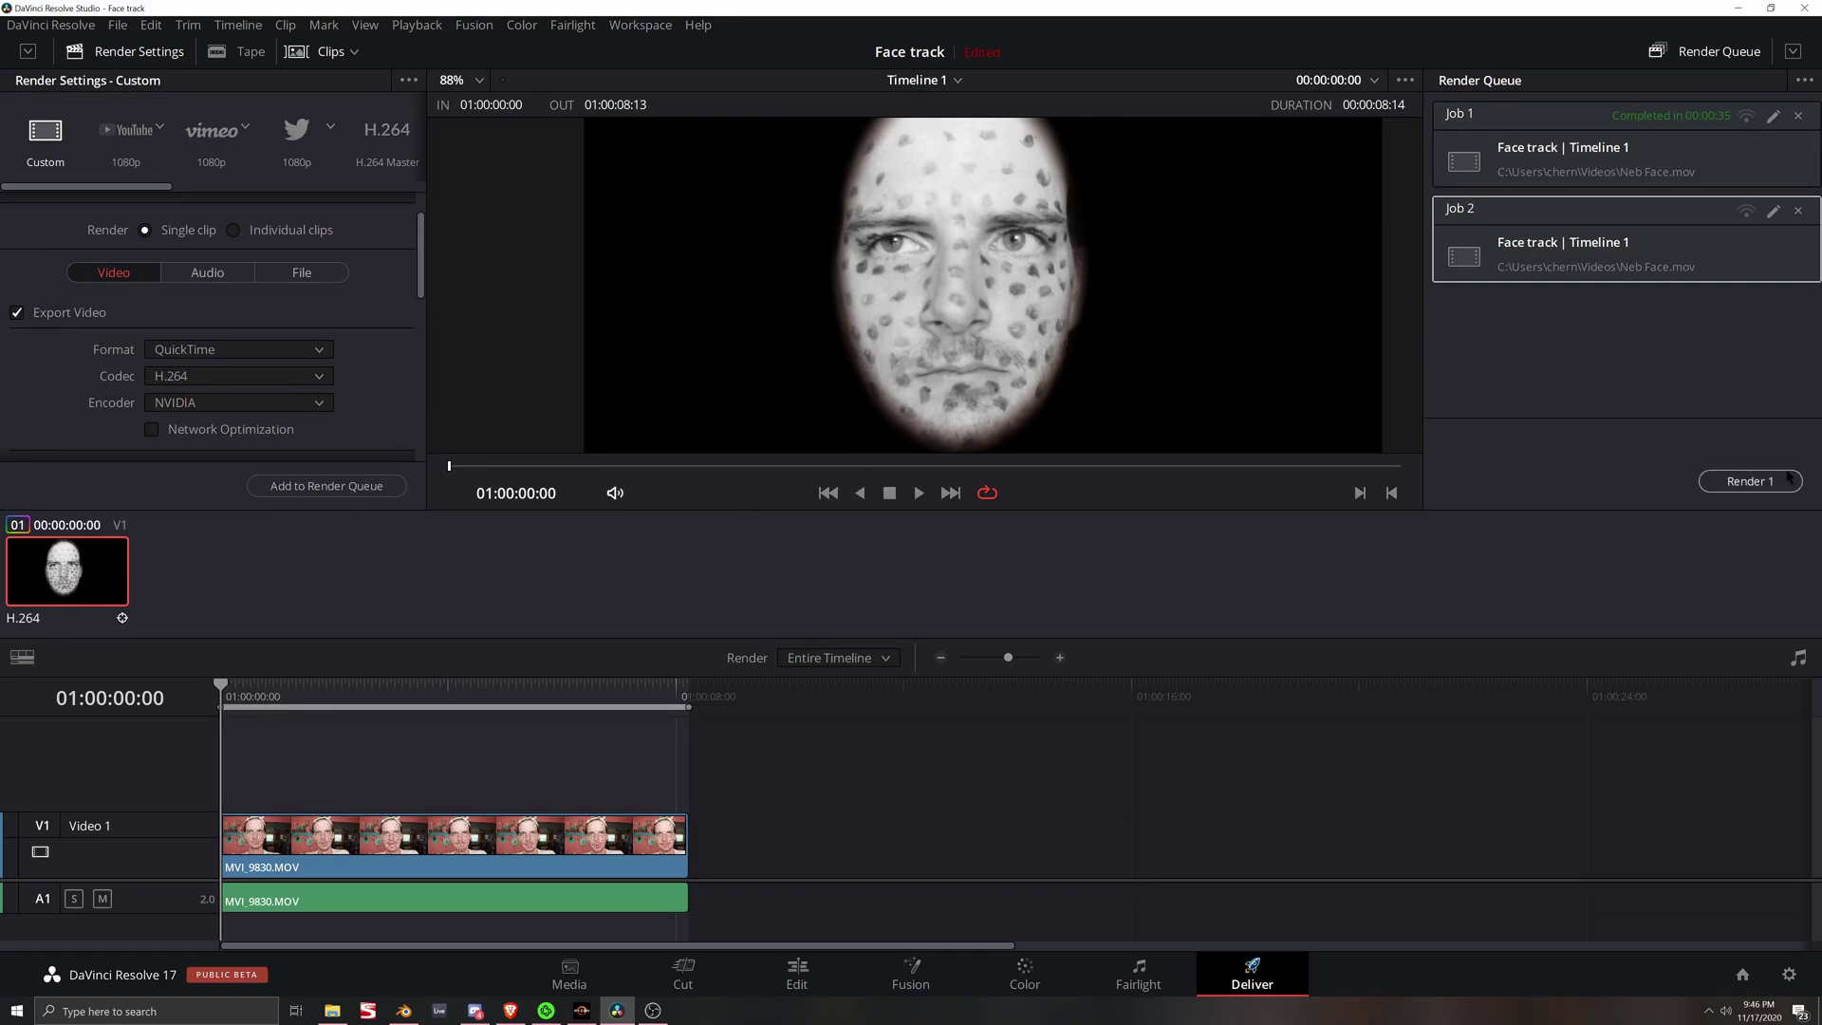
{"action": "left_click", "coordinate": [1736, 484]}
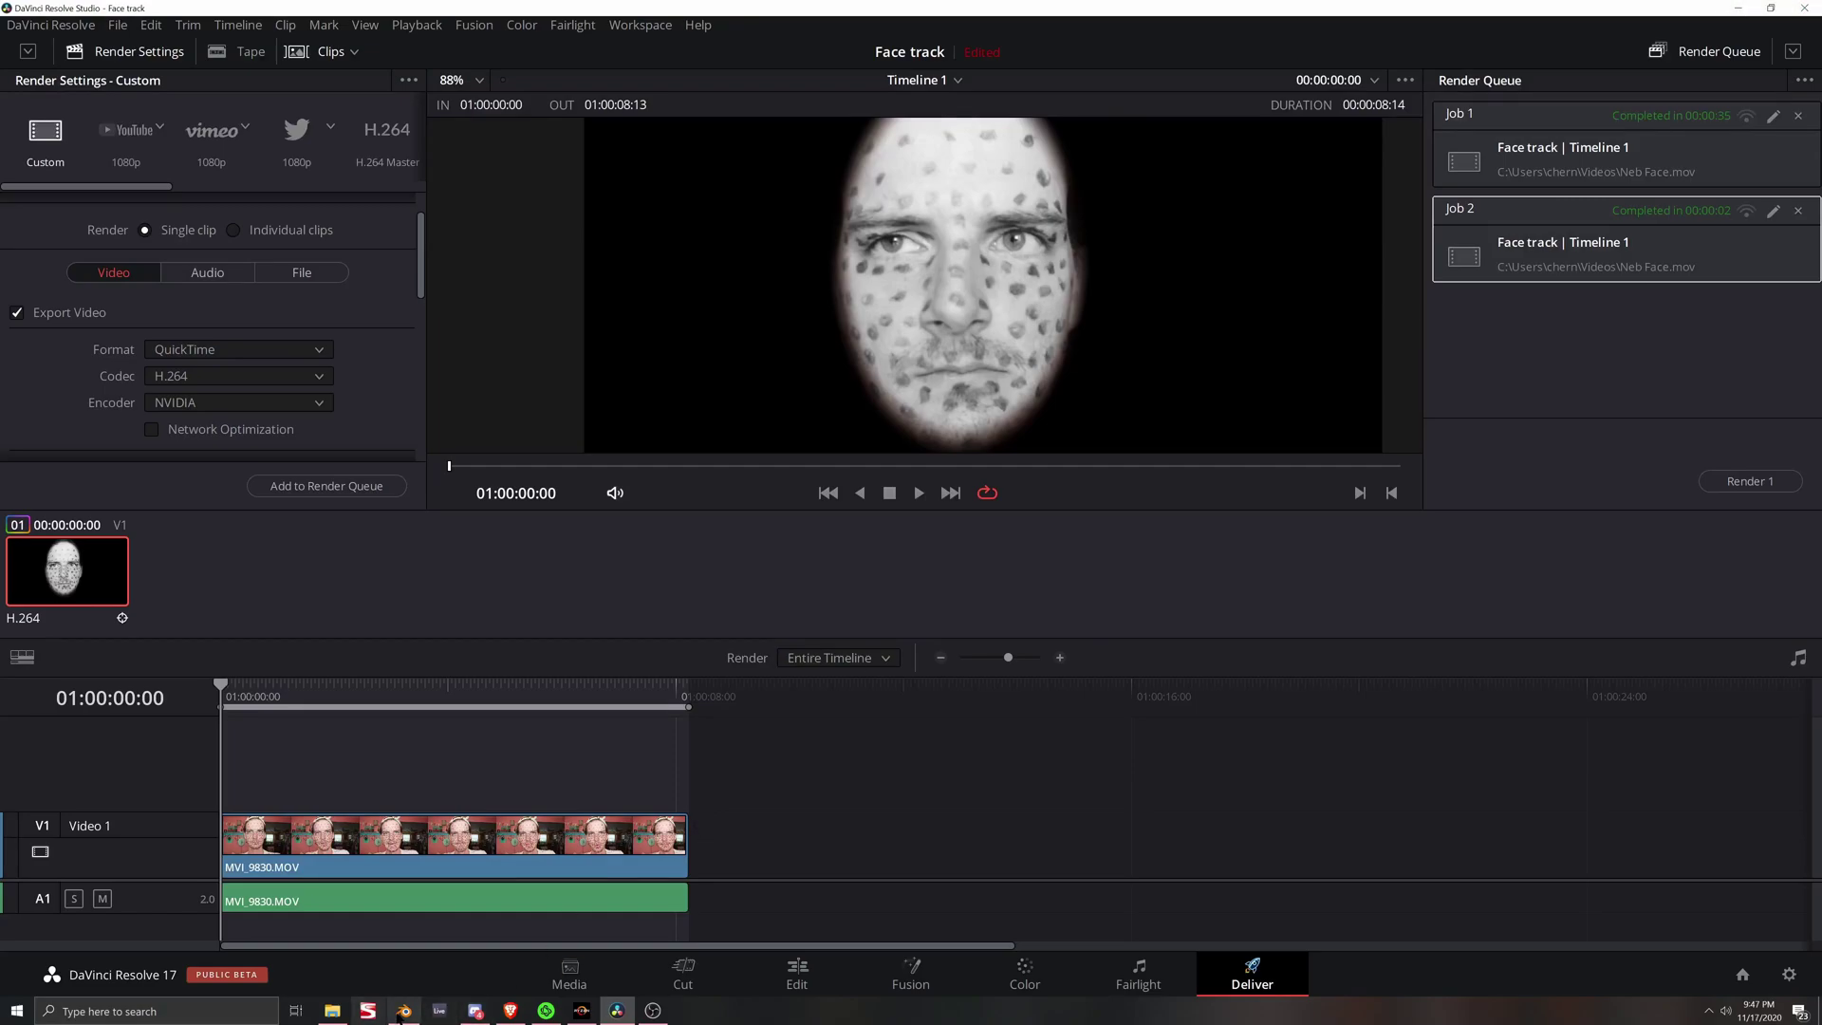
Step: Switch to Blender and delete the default cube
{"action": "left_click", "coordinate": [1737, 7]}
{"action": "left_click", "coordinate": [879, 479]}
{"action": "scroll", "coordinate": [1051, 525], "scroll_direction": "down", "scroll_amount": 2}
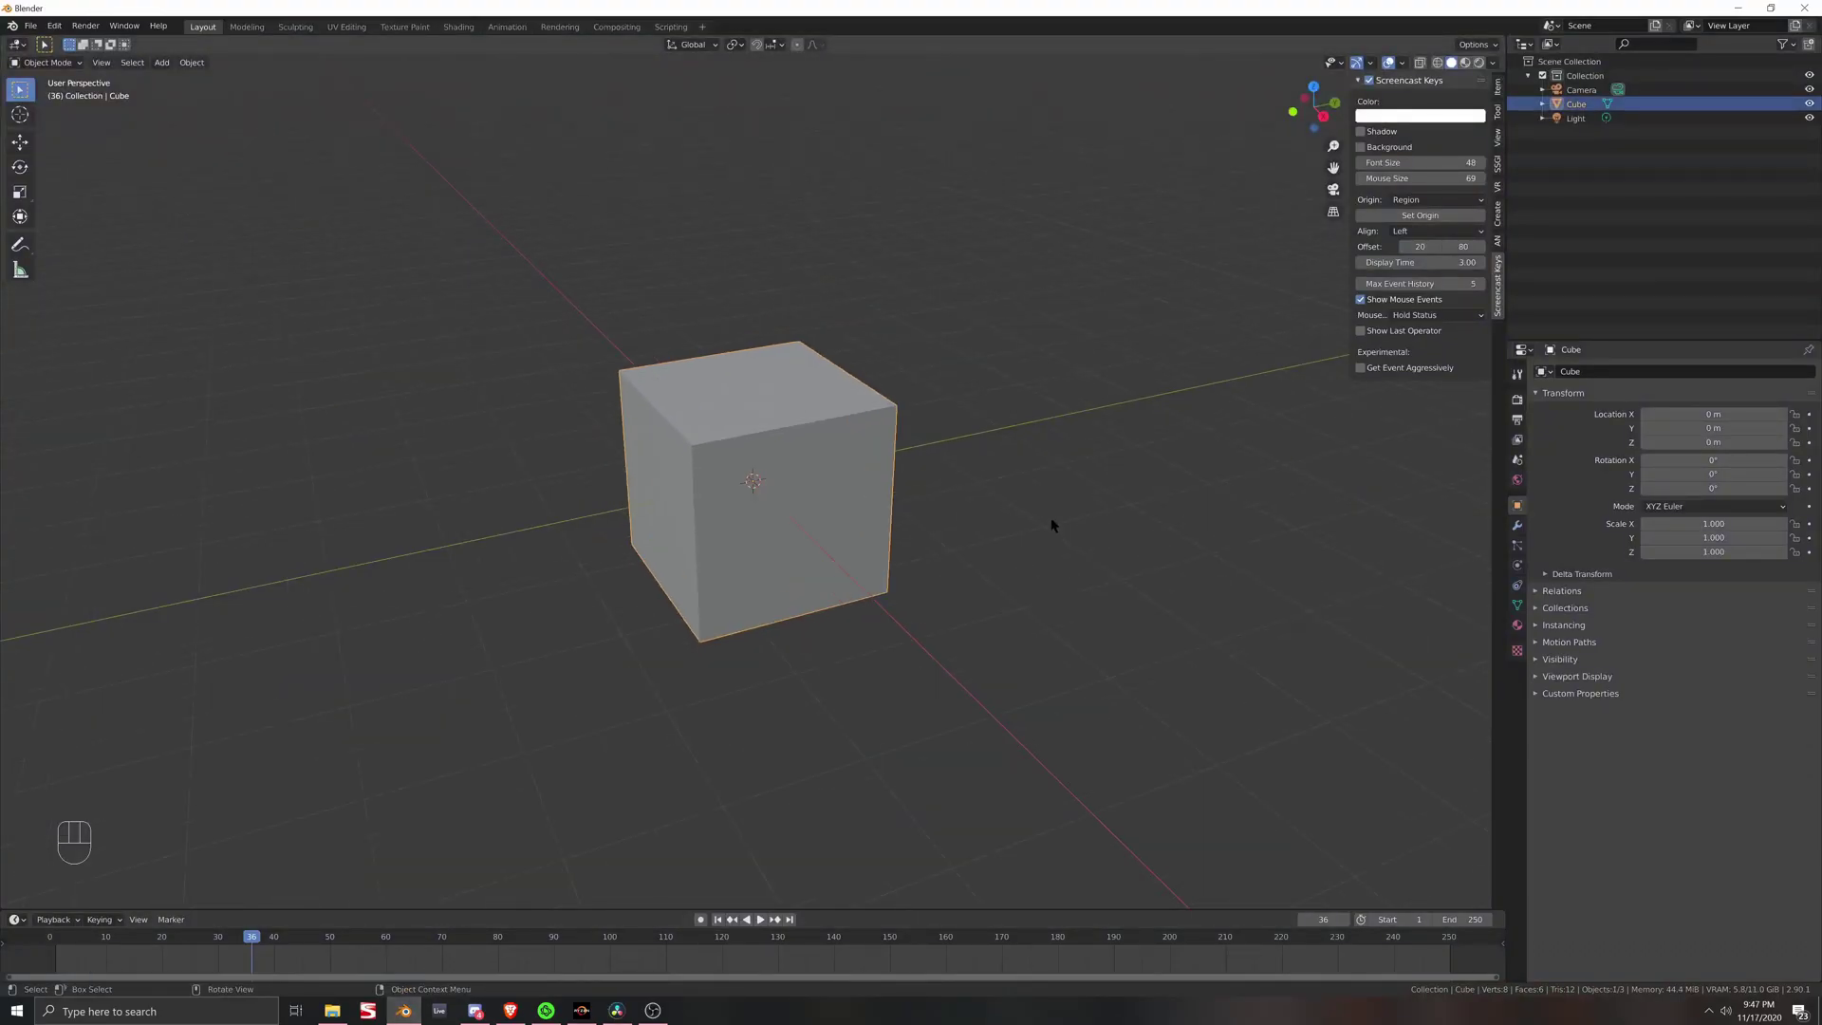
{"action": "scroll", "coordinate": [1038, 608], "scroll_direction": "down", "scroll_amount": 1}
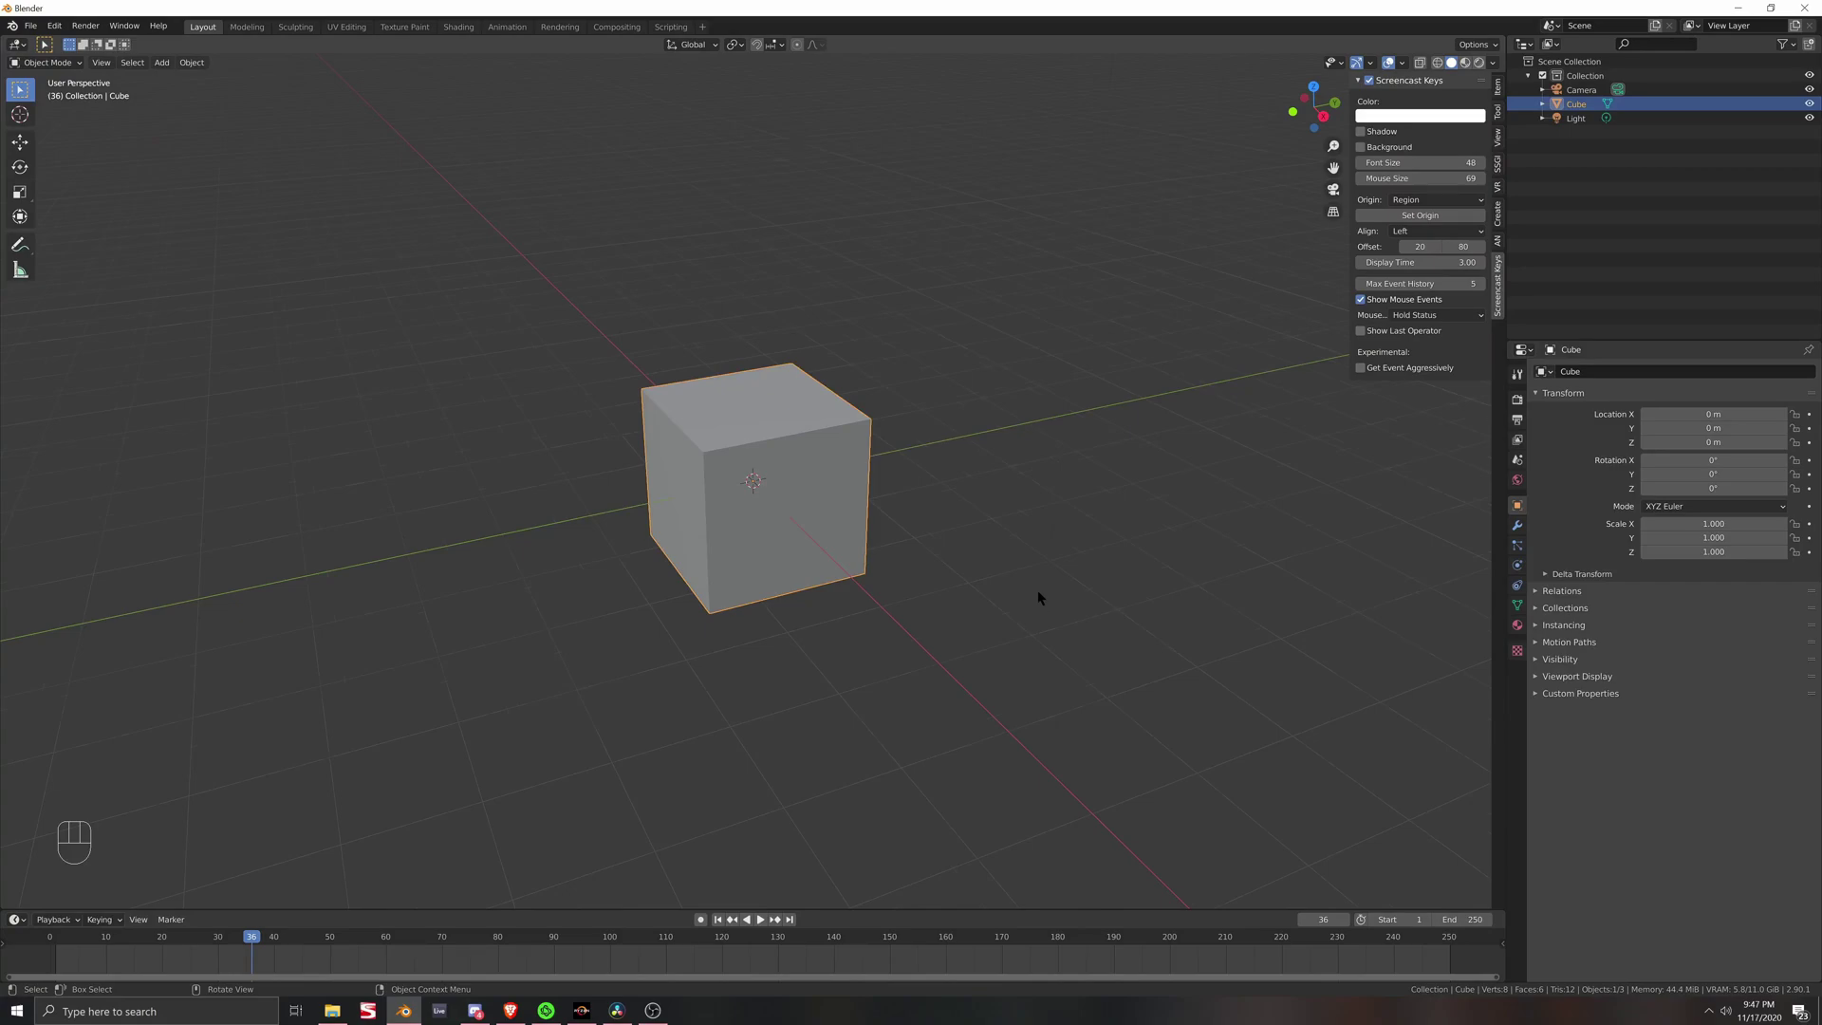
{"action": "key", "text": "Delete"}
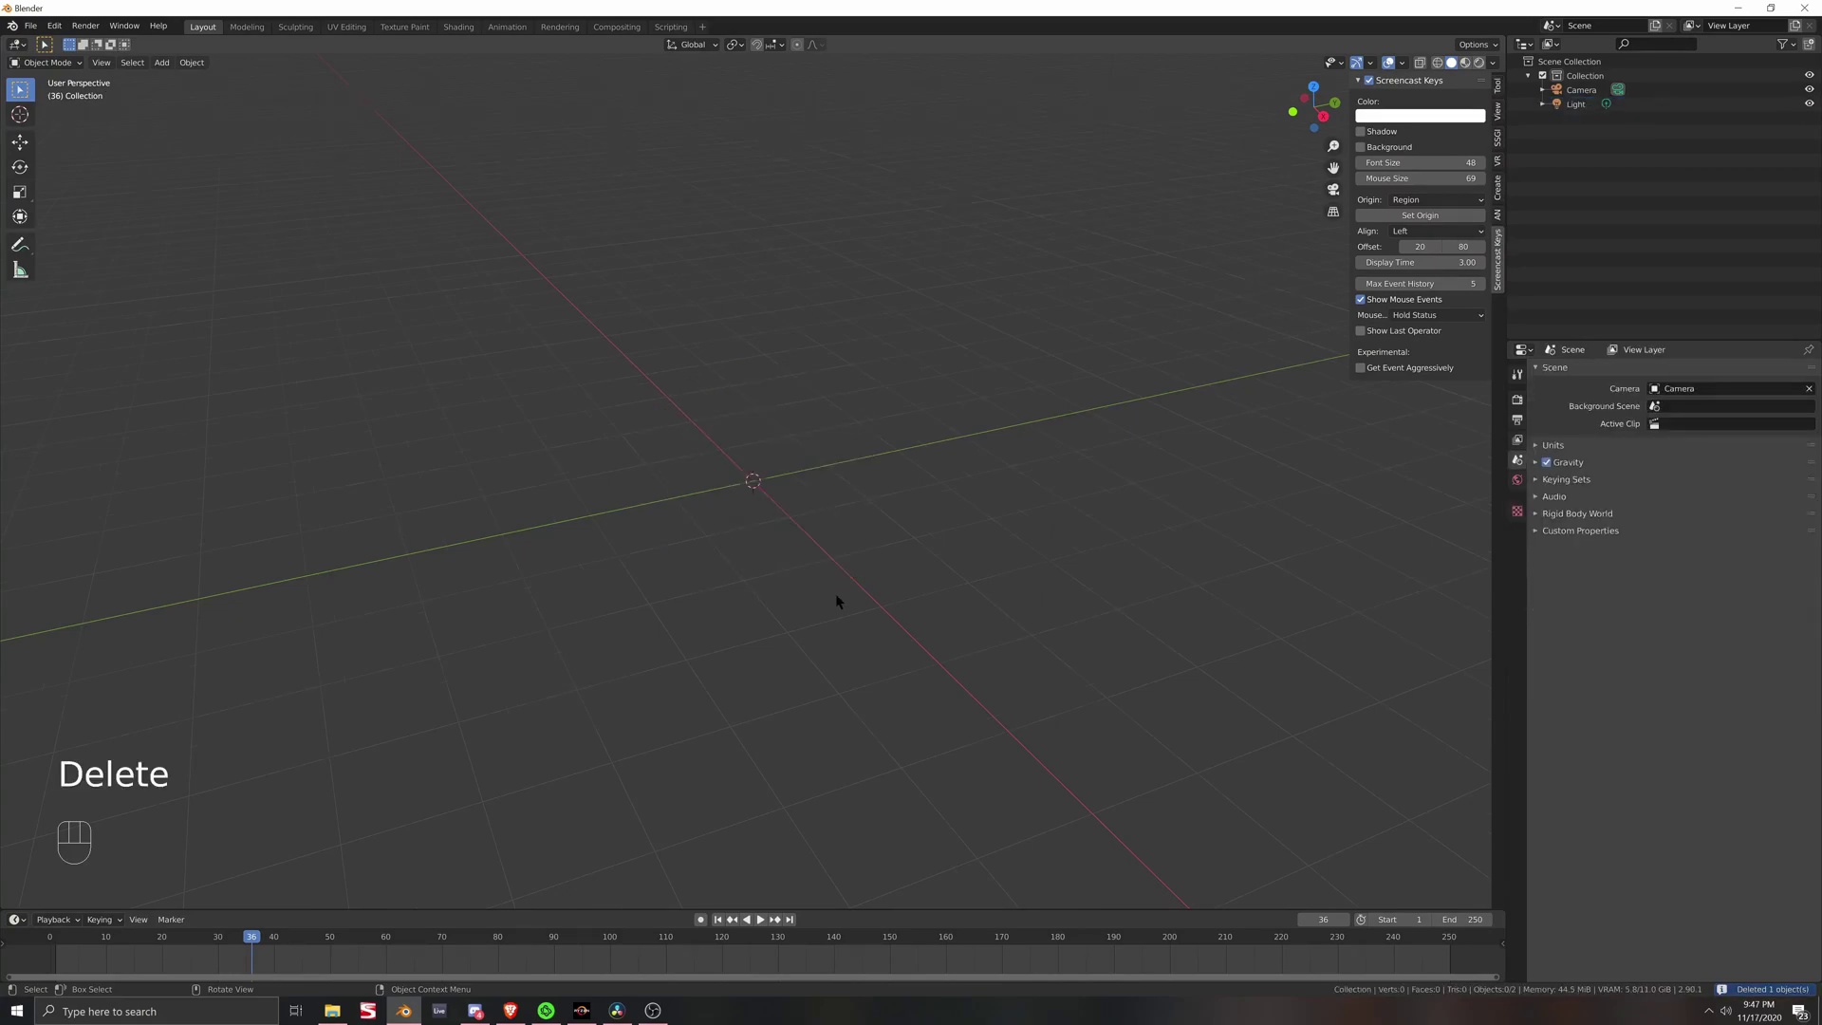
Step: Add a mesh plane at the world origin
{"action": "middle_click_drag", "start_coordinate": [839, 602], "coordinate": [895, 555]}
{"action": "key", "text": "shift+a"}
{"action": "mouse_move", "coordinate": [895, 555]}
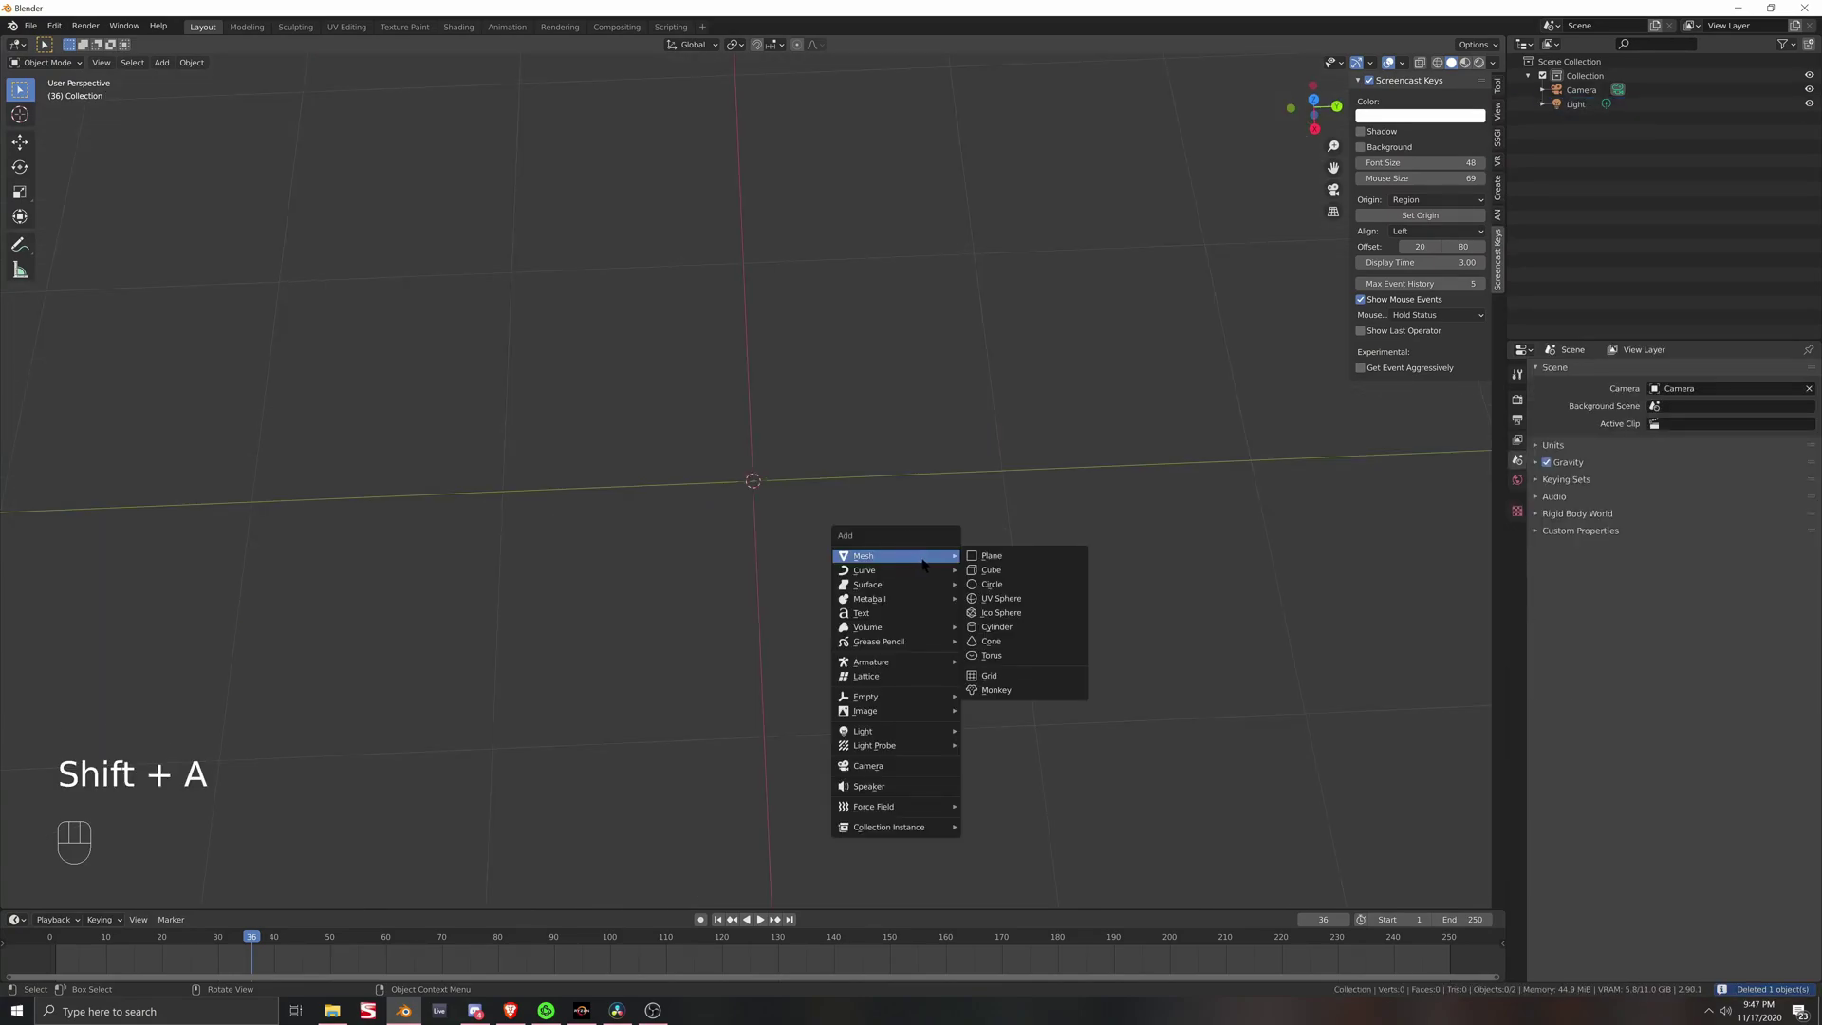
{"action": "left_click", "coordinate": [1018, 563]}
{"action": "scroll", "coordinate": [1106, 605], "scroll_direction": "up", "scroll_amount": 1}
{"action": "scroll", "coordinate": [1122, 614], "scroll_direction": "down", "scroll_amount": 1}
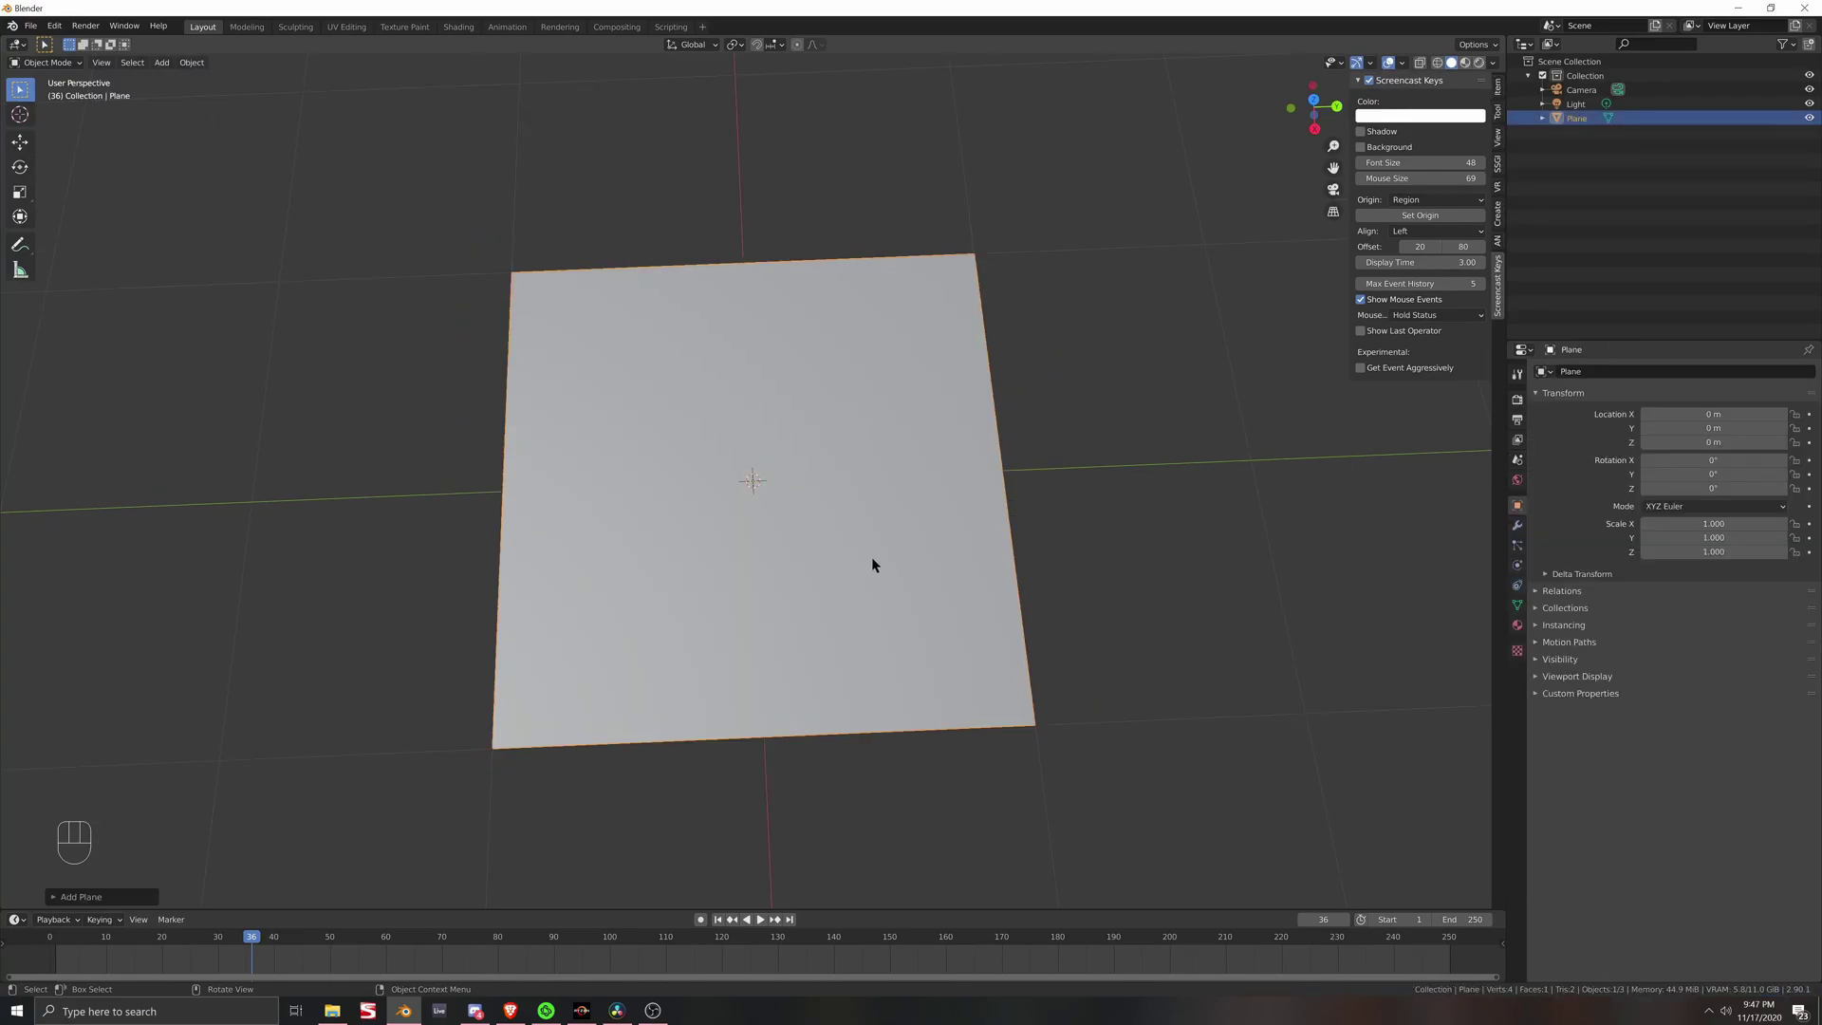
Step: Subdivide the plane in Edit Mode with 10 cuts and deselect its geometry
{"action": "right_click", "coordinate": [878, 565]}
{"action": "right_click", "coordinate": [933, 534]}
{"action": "key", "text": "Tab"}
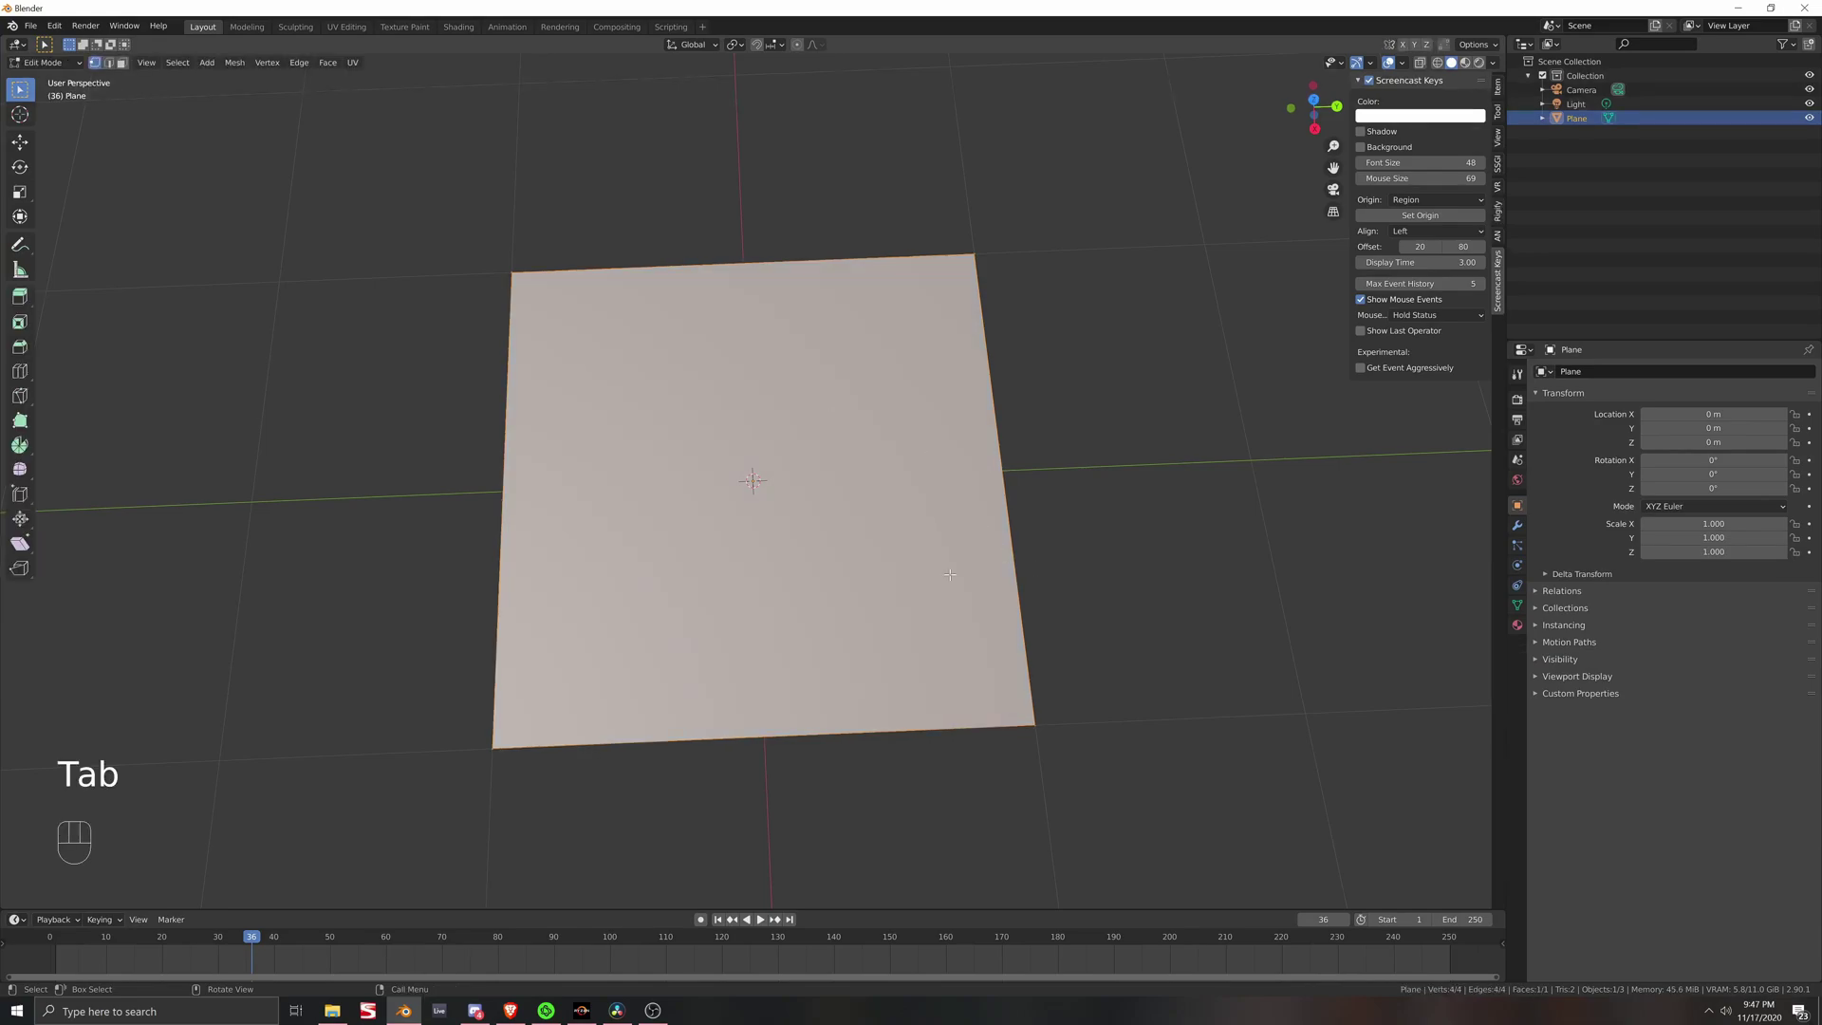
{"action": "right_click", "coordinate": [944, 510]}
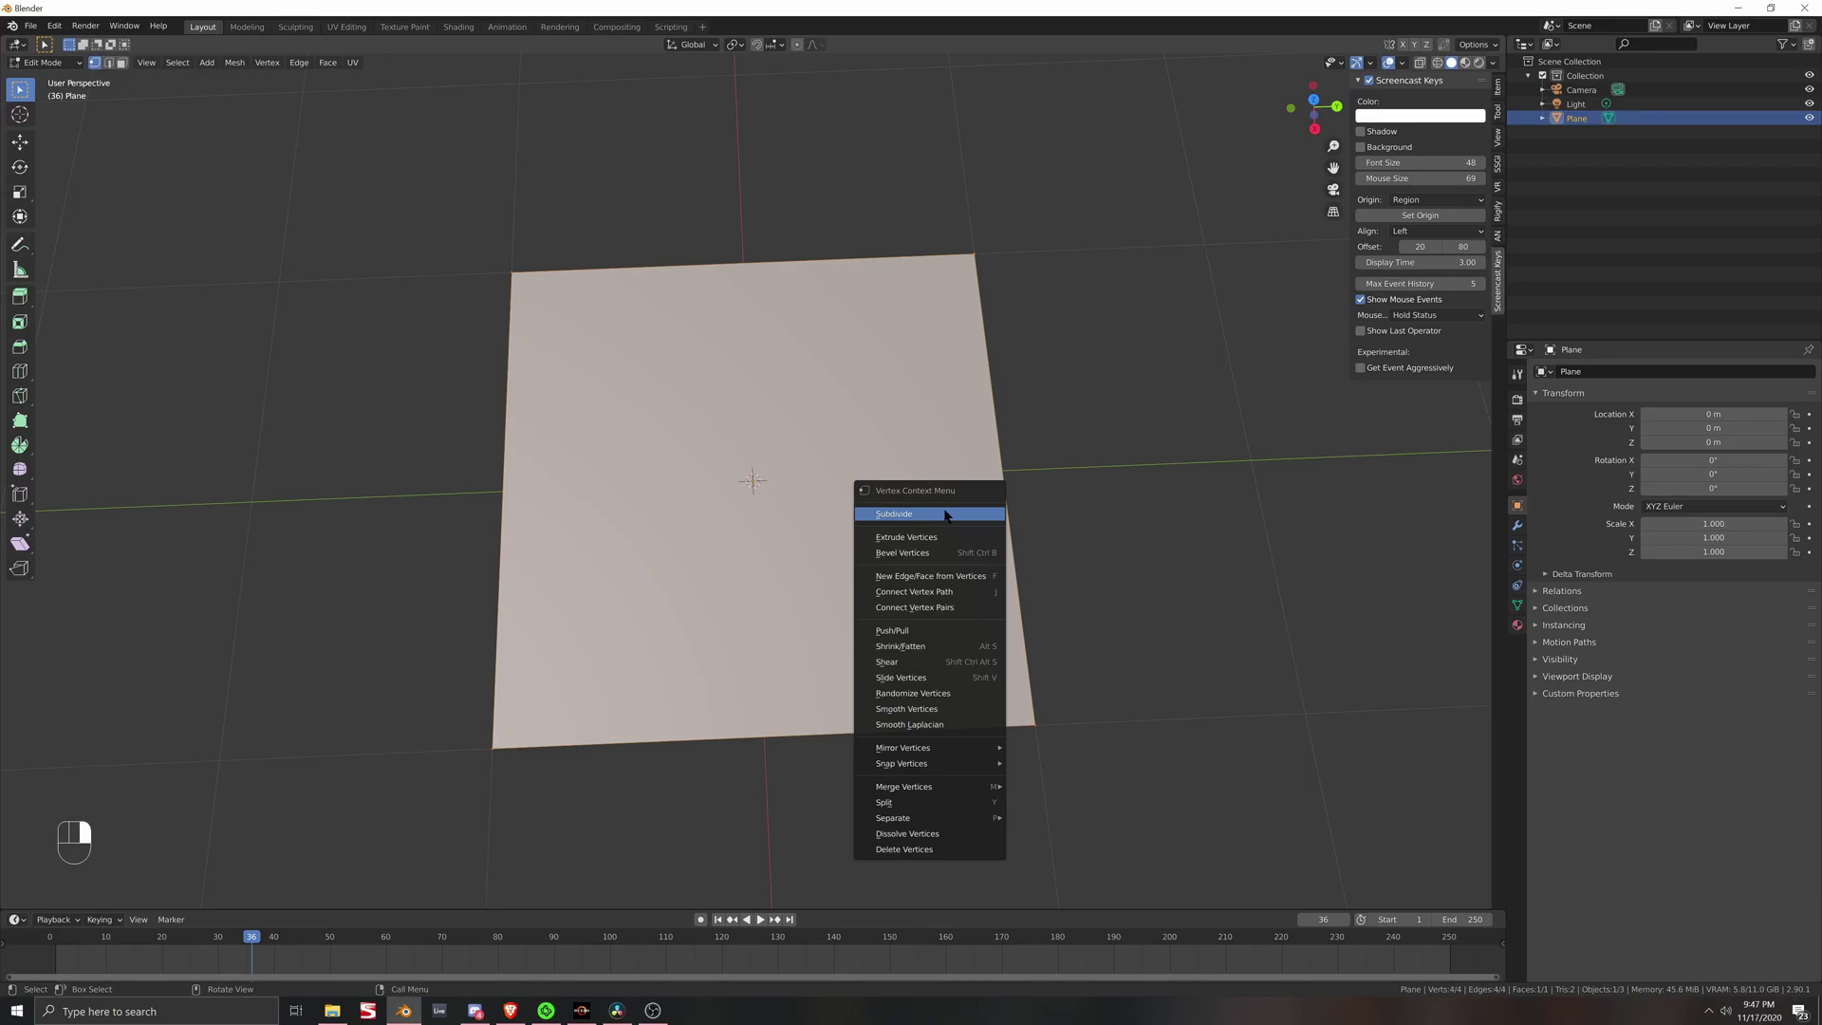
{"action": "left_click", "coordinate": [950, 515]}
{"action": "left_click", "coordinate": [73, 898]}
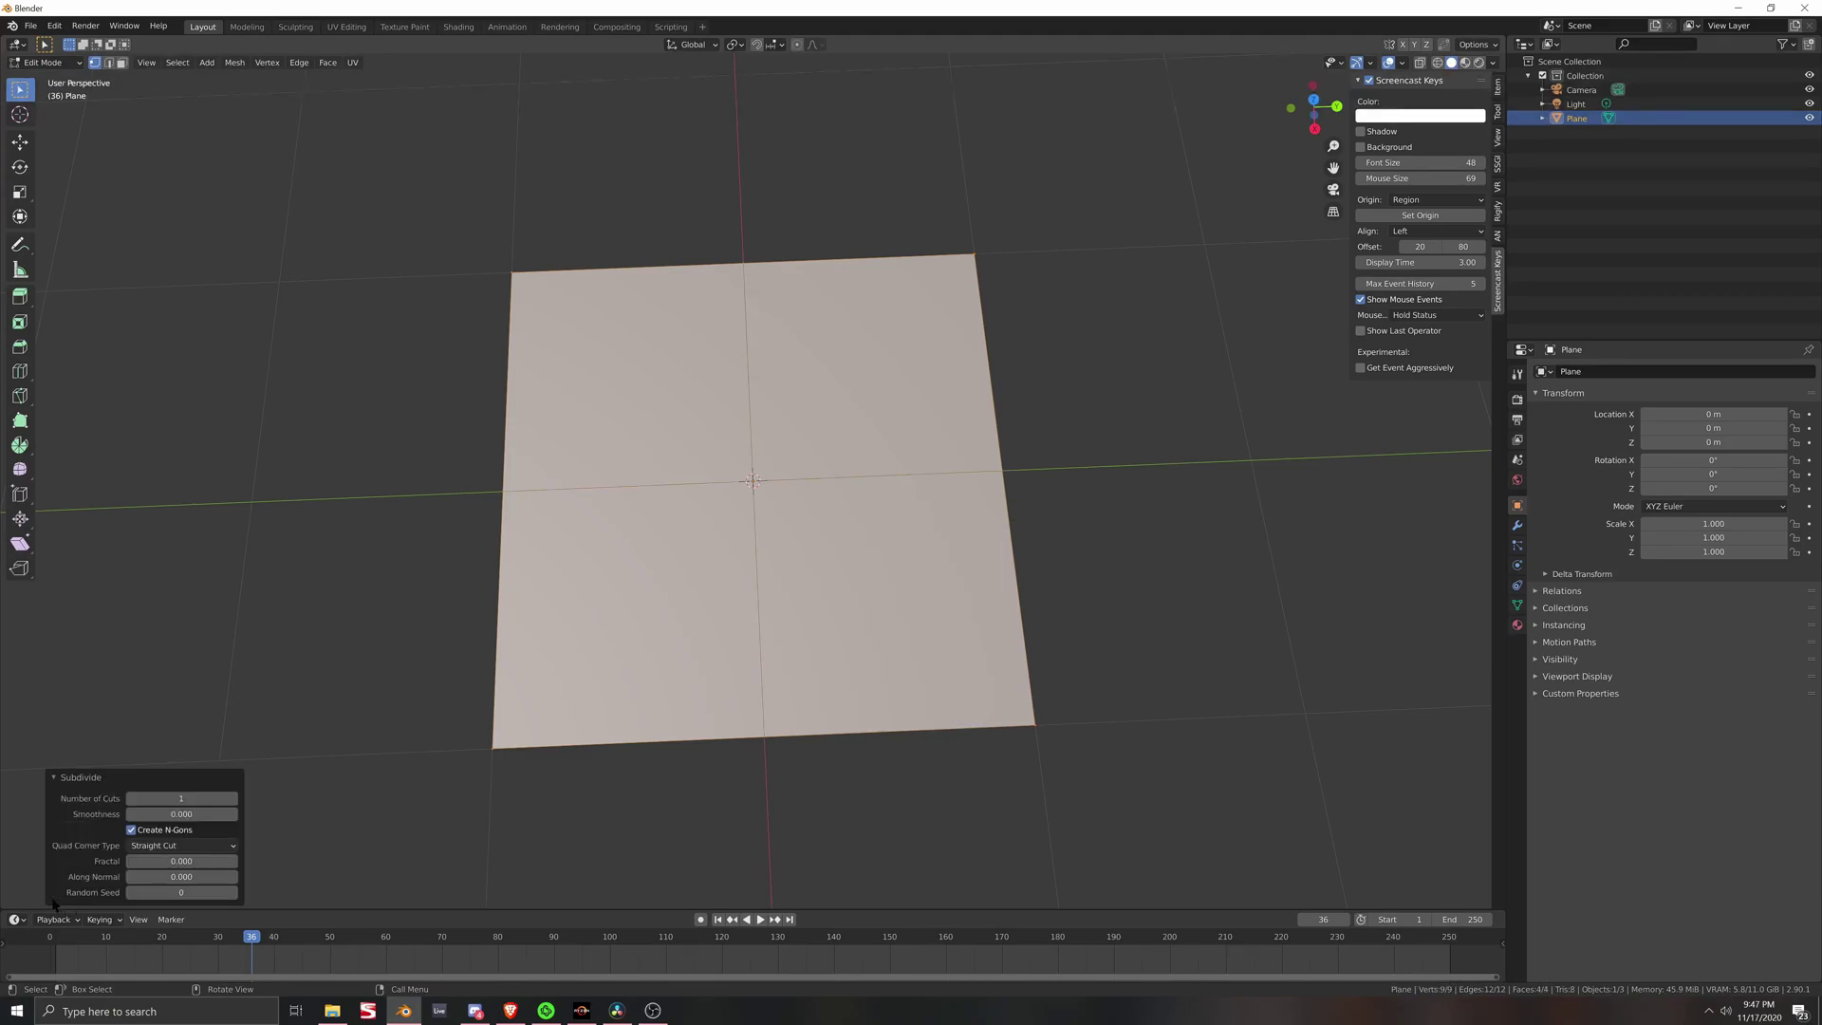
{"action": "left_click_drag", "start_coordinate": [174, 798], "coordinate": [219, 798]}
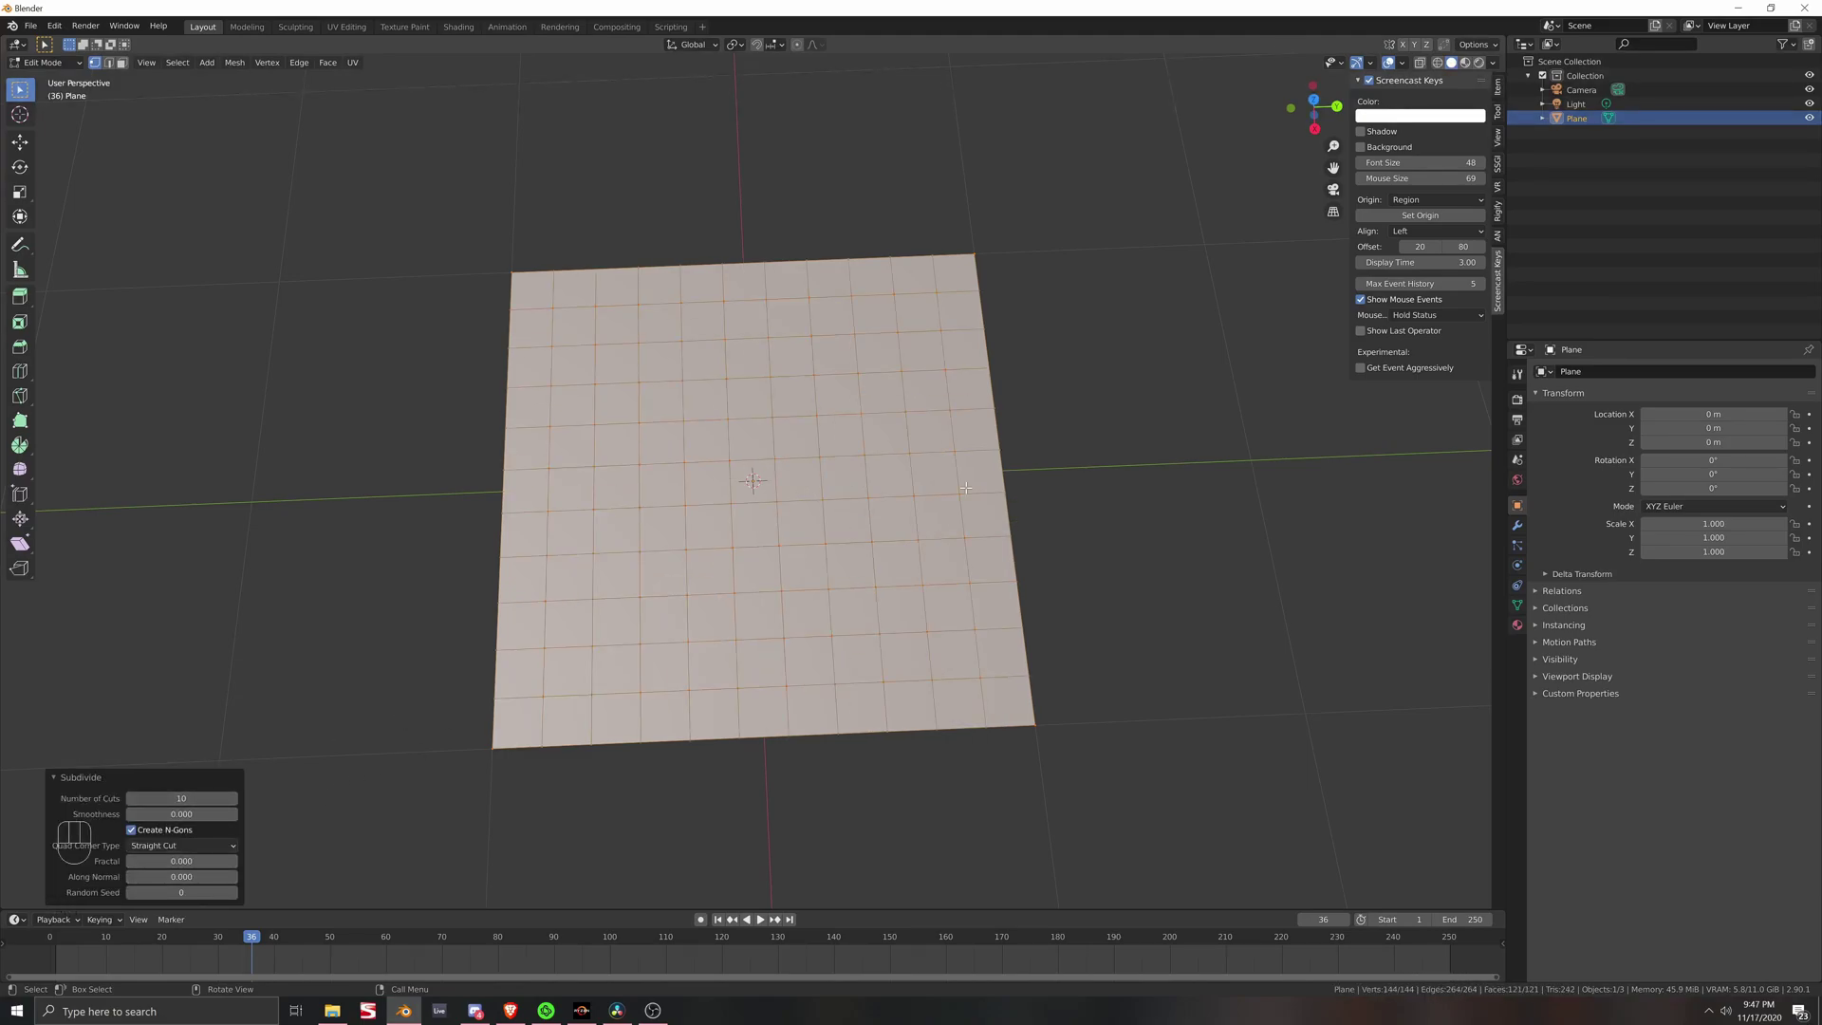
{"action": "left_click", "coordinate": [1090, 536]}
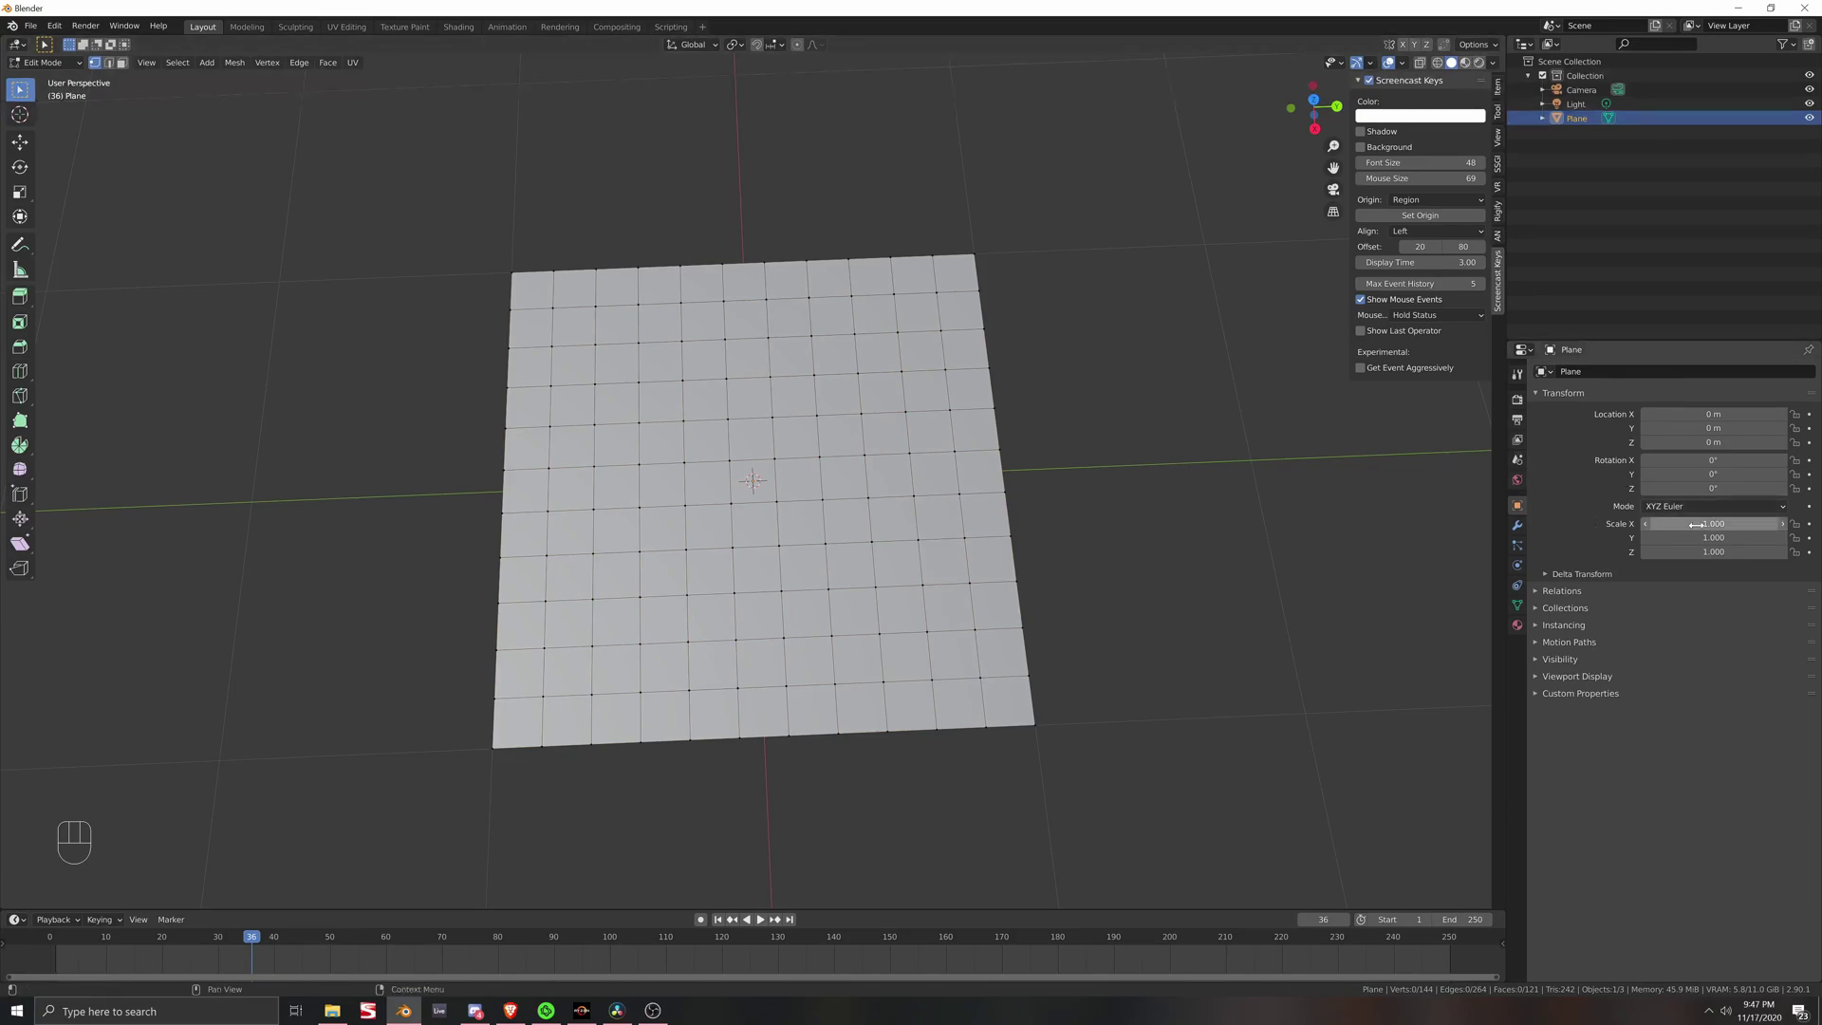
Step: Add a Subdivision Surface modifier to the plane with the viewport level set to 4
{"action": "left_click", "coordinate": [1517, 525]}
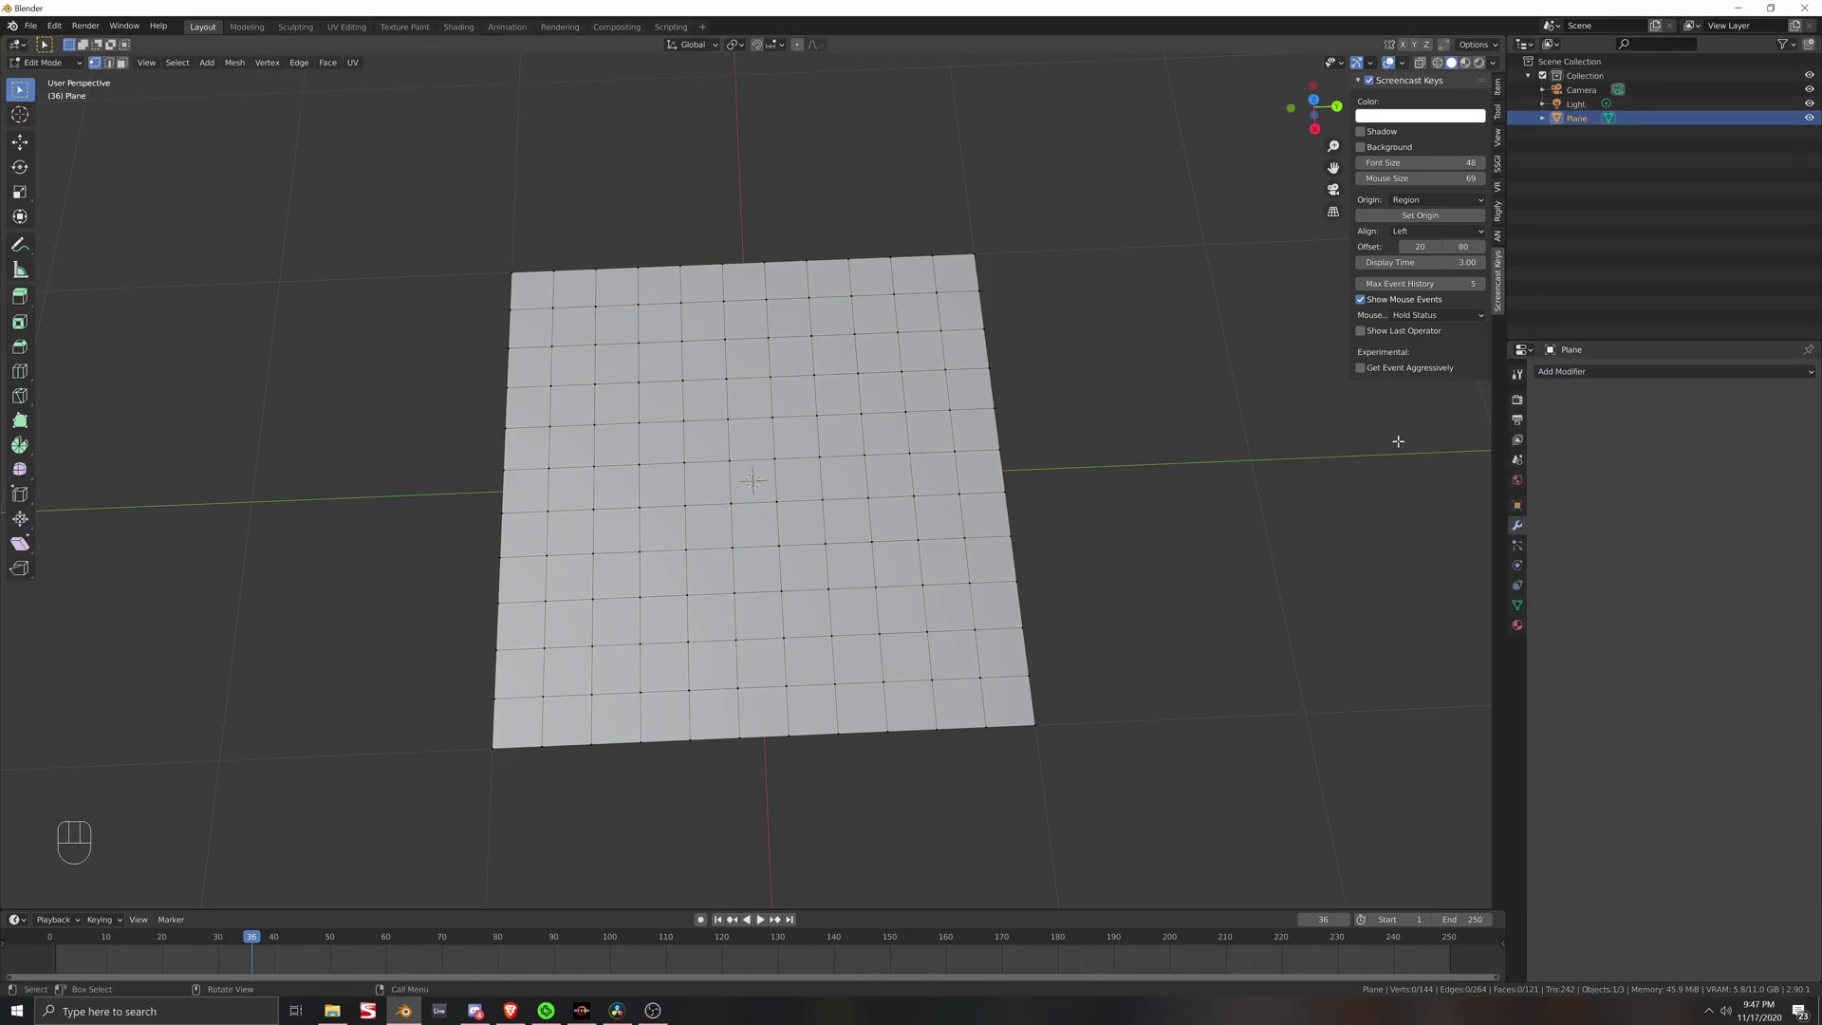
{"action": "left_click", "coordinate": [1590, 371]}
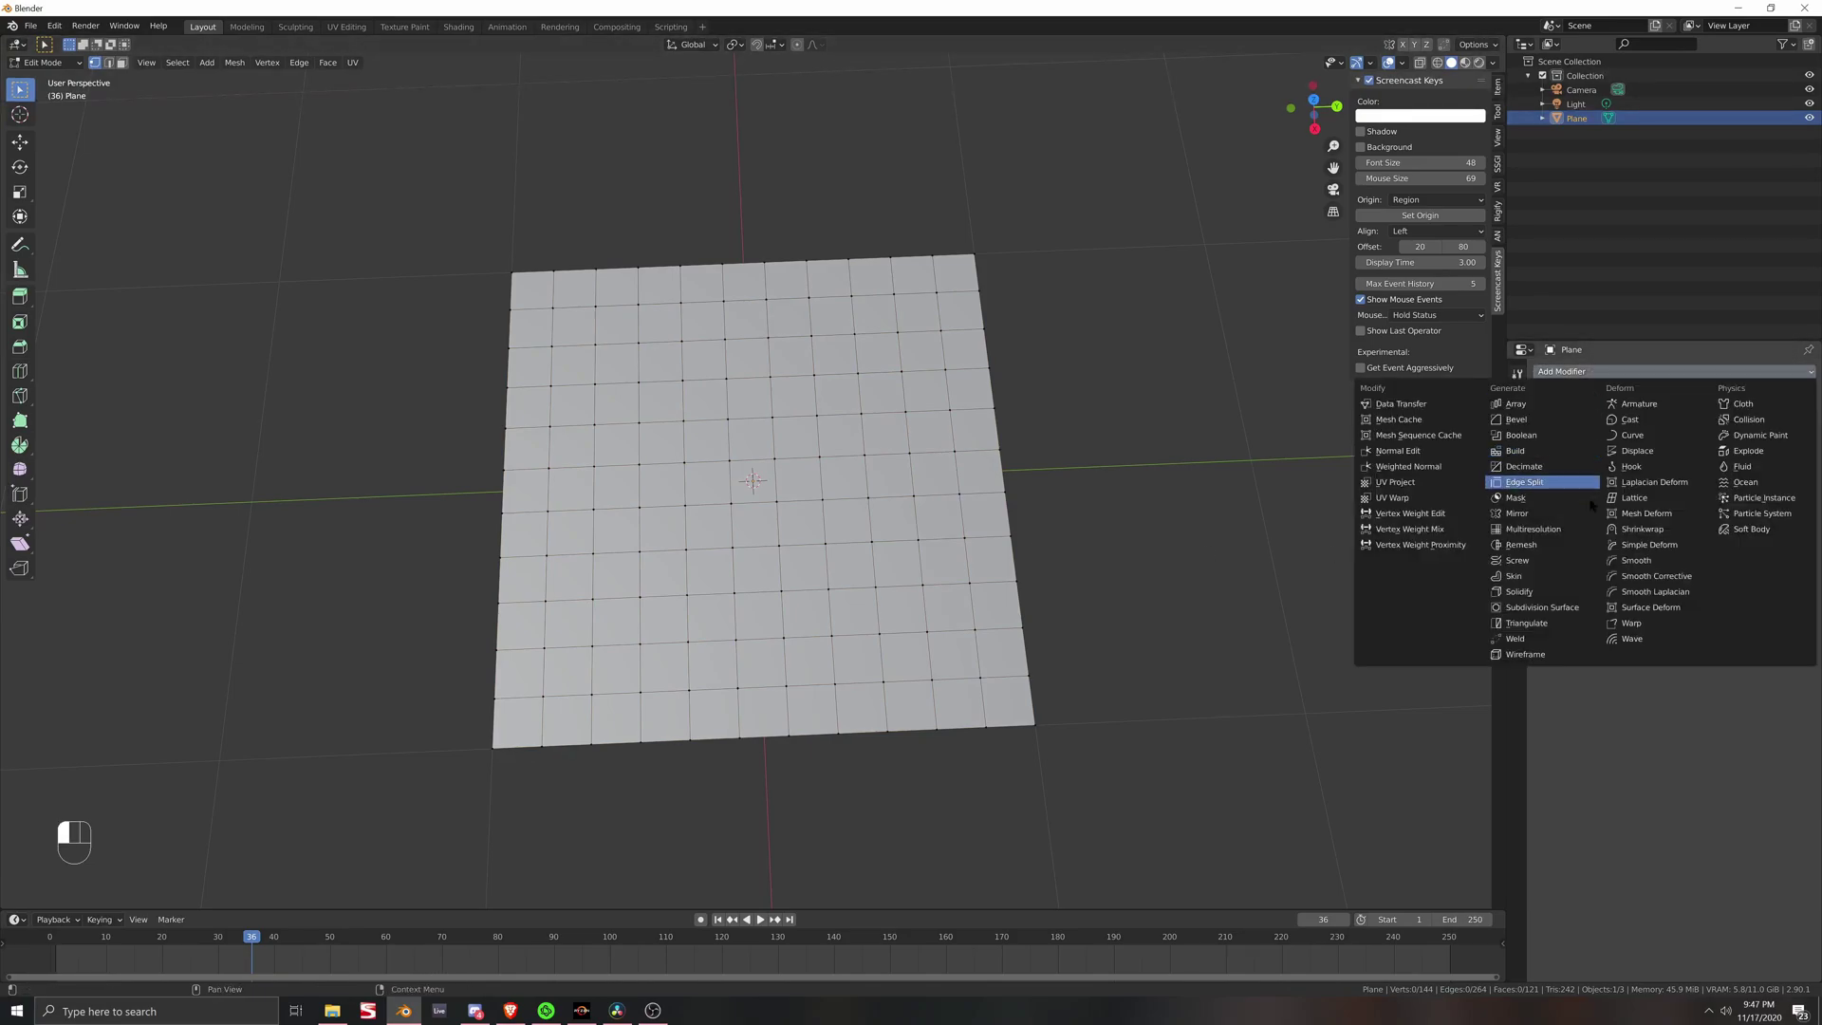
{"action": "left_click", "coordinate": [1572, 614]}
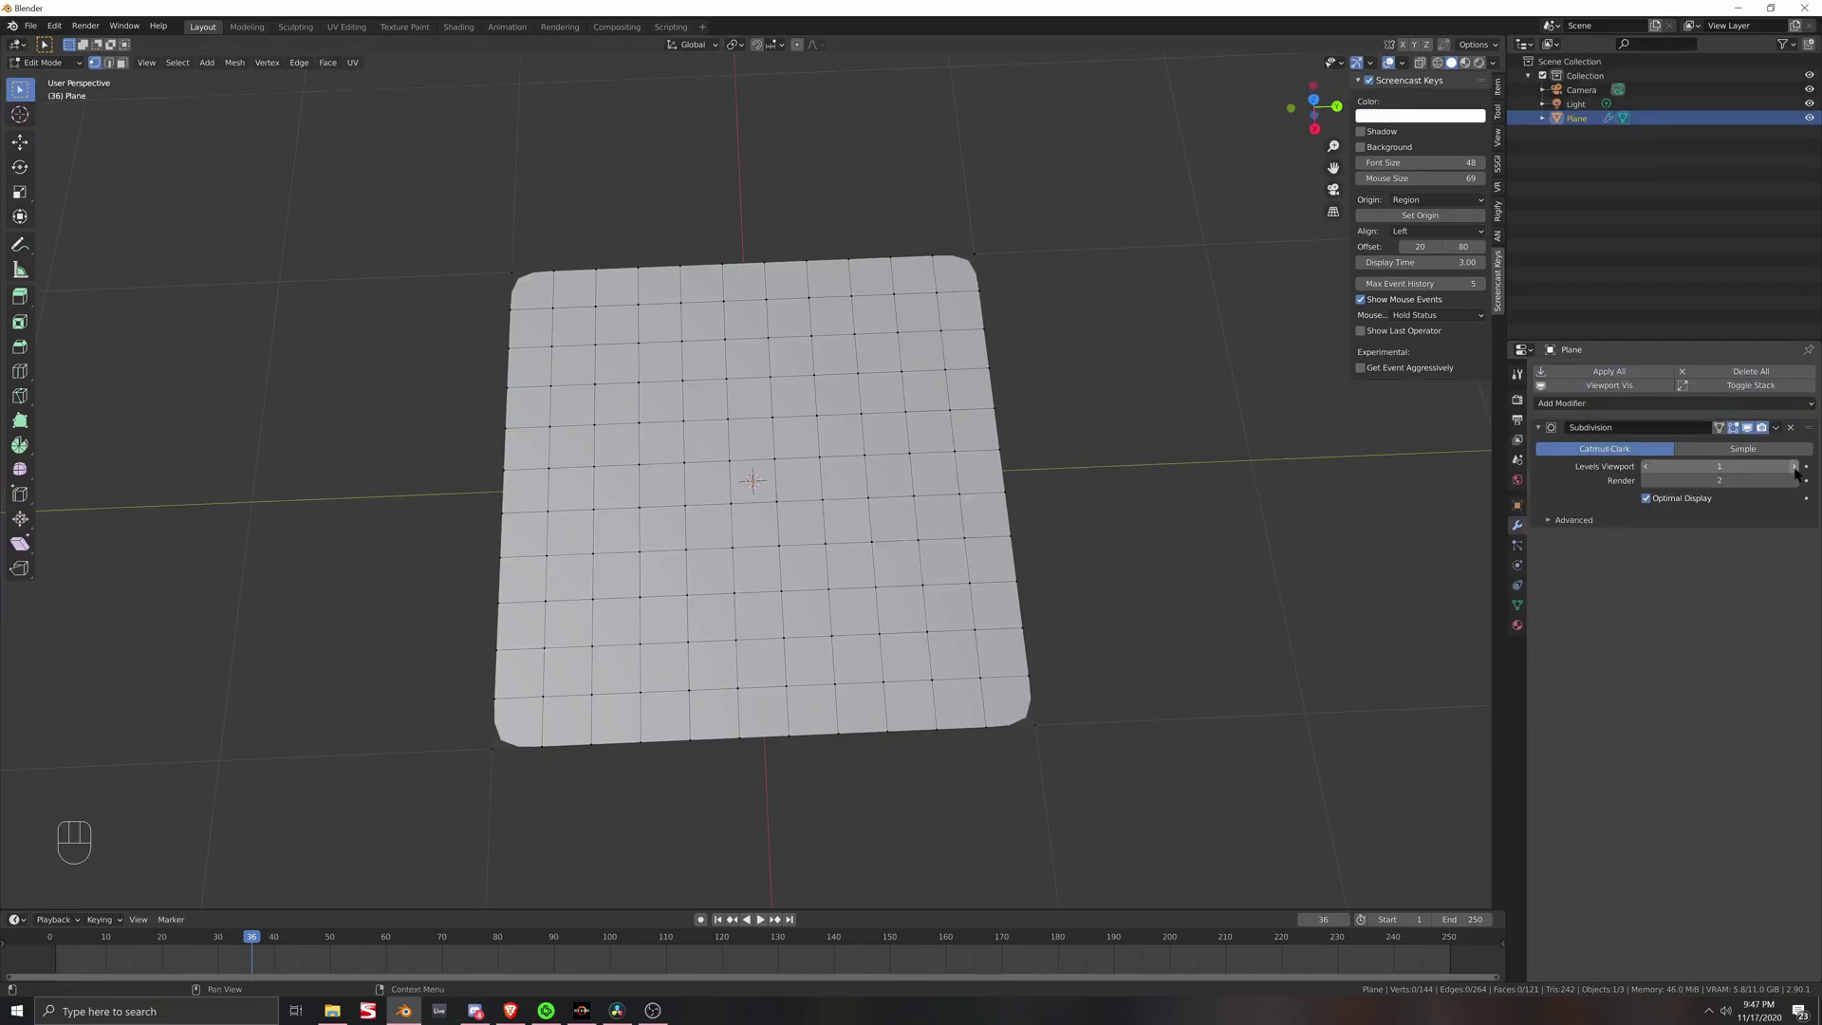
{"action": "left_click", "coordinate": [1793, 466]}
{"action": "left_click", "coordinate": [1794, 466]}
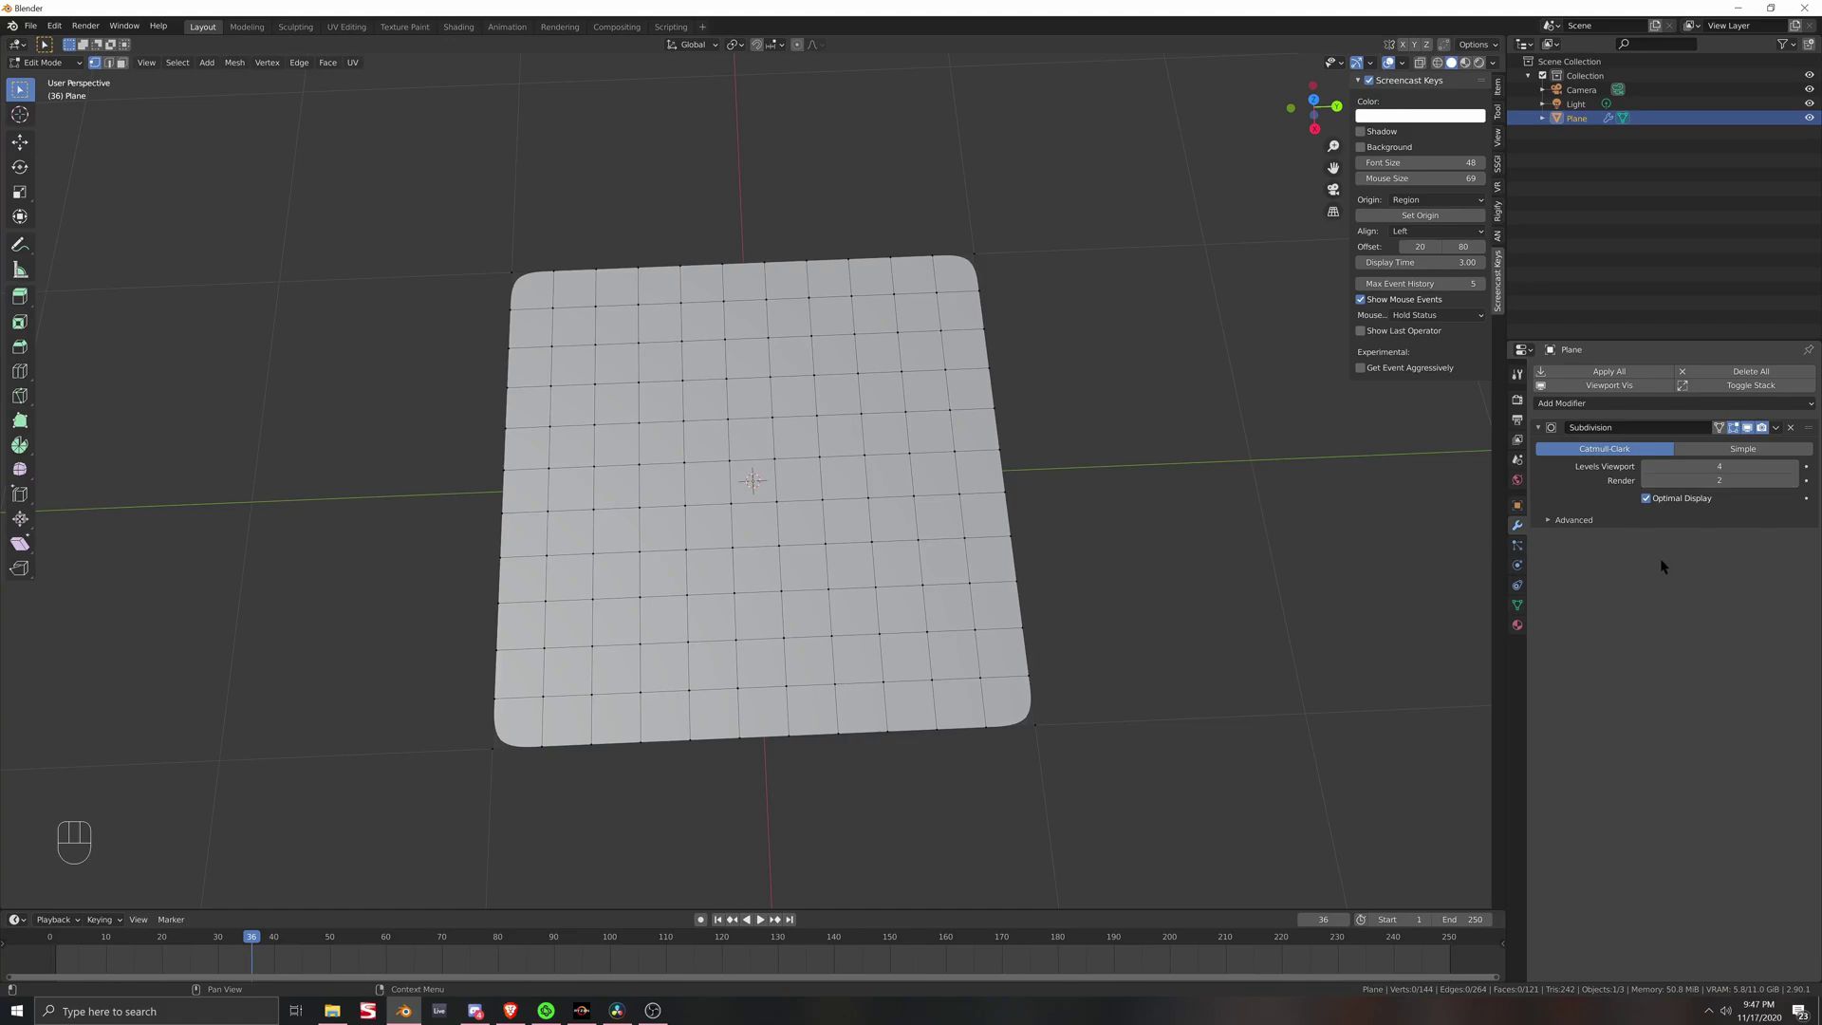
Step: Add a Displace modifier to the plane below the subdivision and create a new texture for it
{"action": "middle_click_drag", "start_coordinate": [1050, 512], "coordinate": [1044, 569]}
{"action": "middle_click_drag", "start_coordinate": [1423, 521], "coordinate": [1358, 509]}
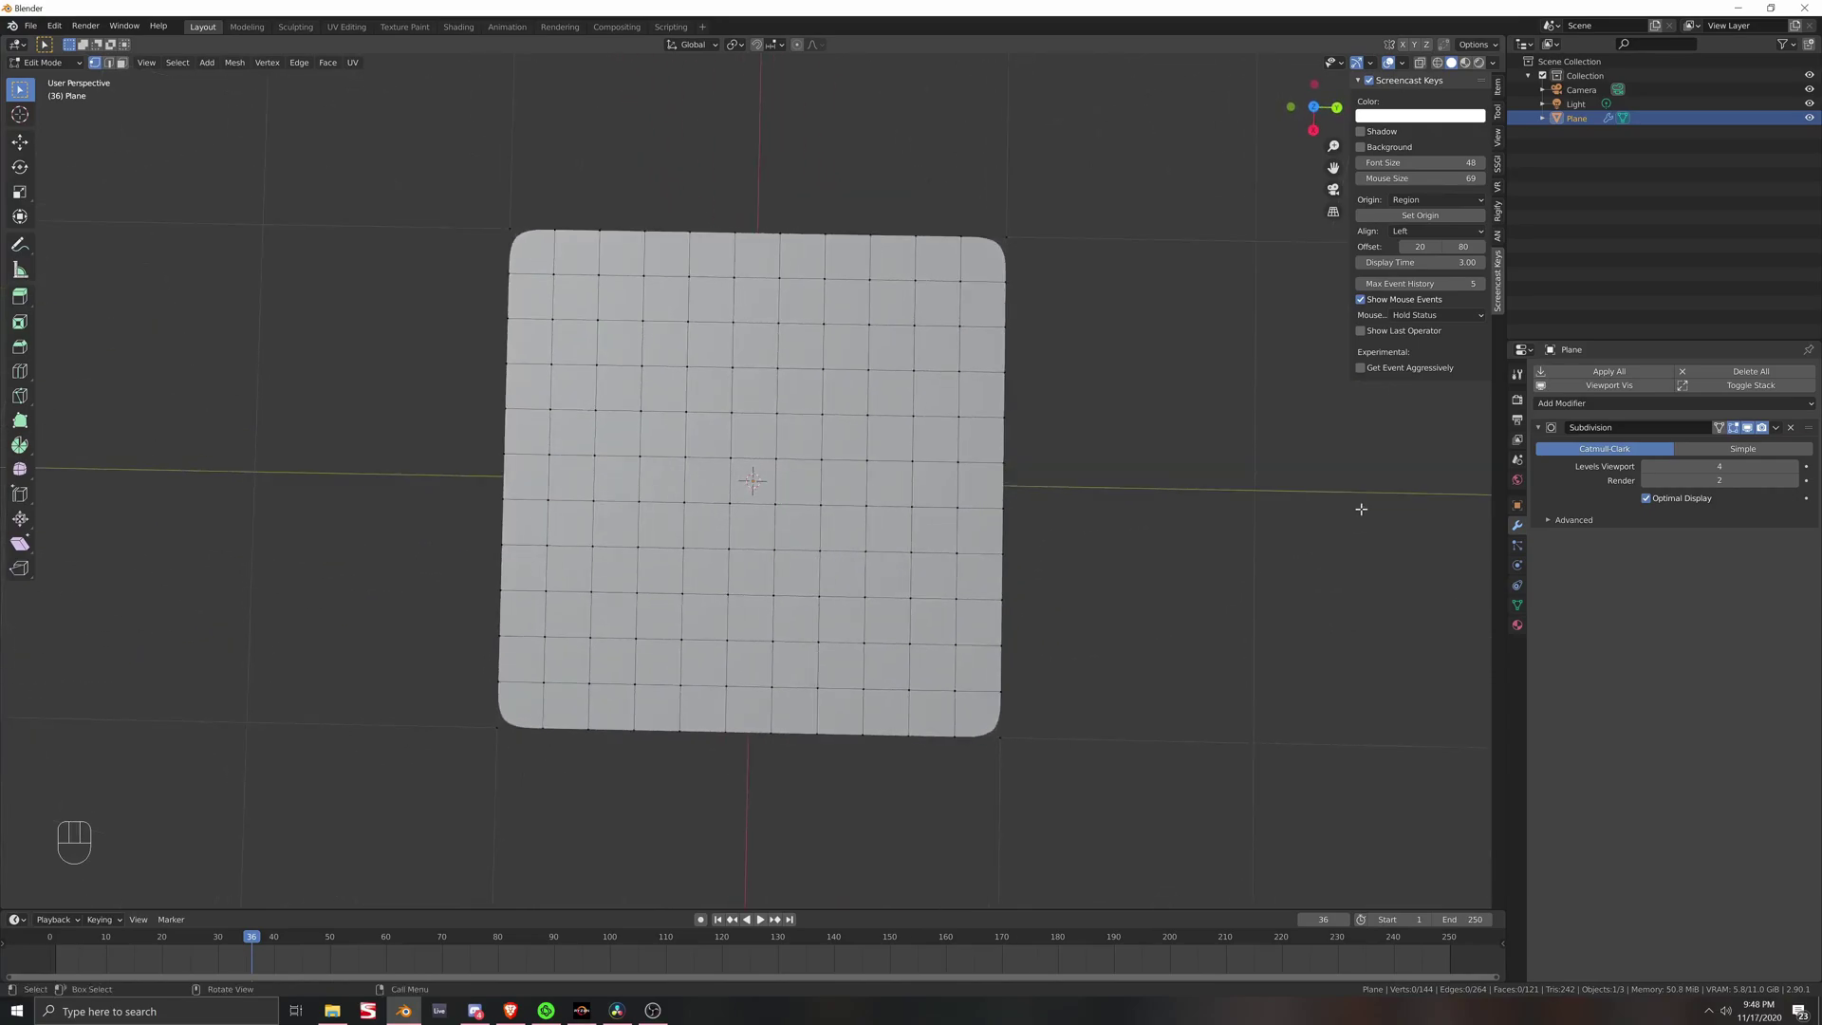
{"action": "scroll", "coordinate": [1338, 522], "scroll_direction": "up", "scroll_amount": 3}
{"action": "scroll", "coordinate": [1380, 530], "scroll_direction": "down", "scroll_amount": 2}
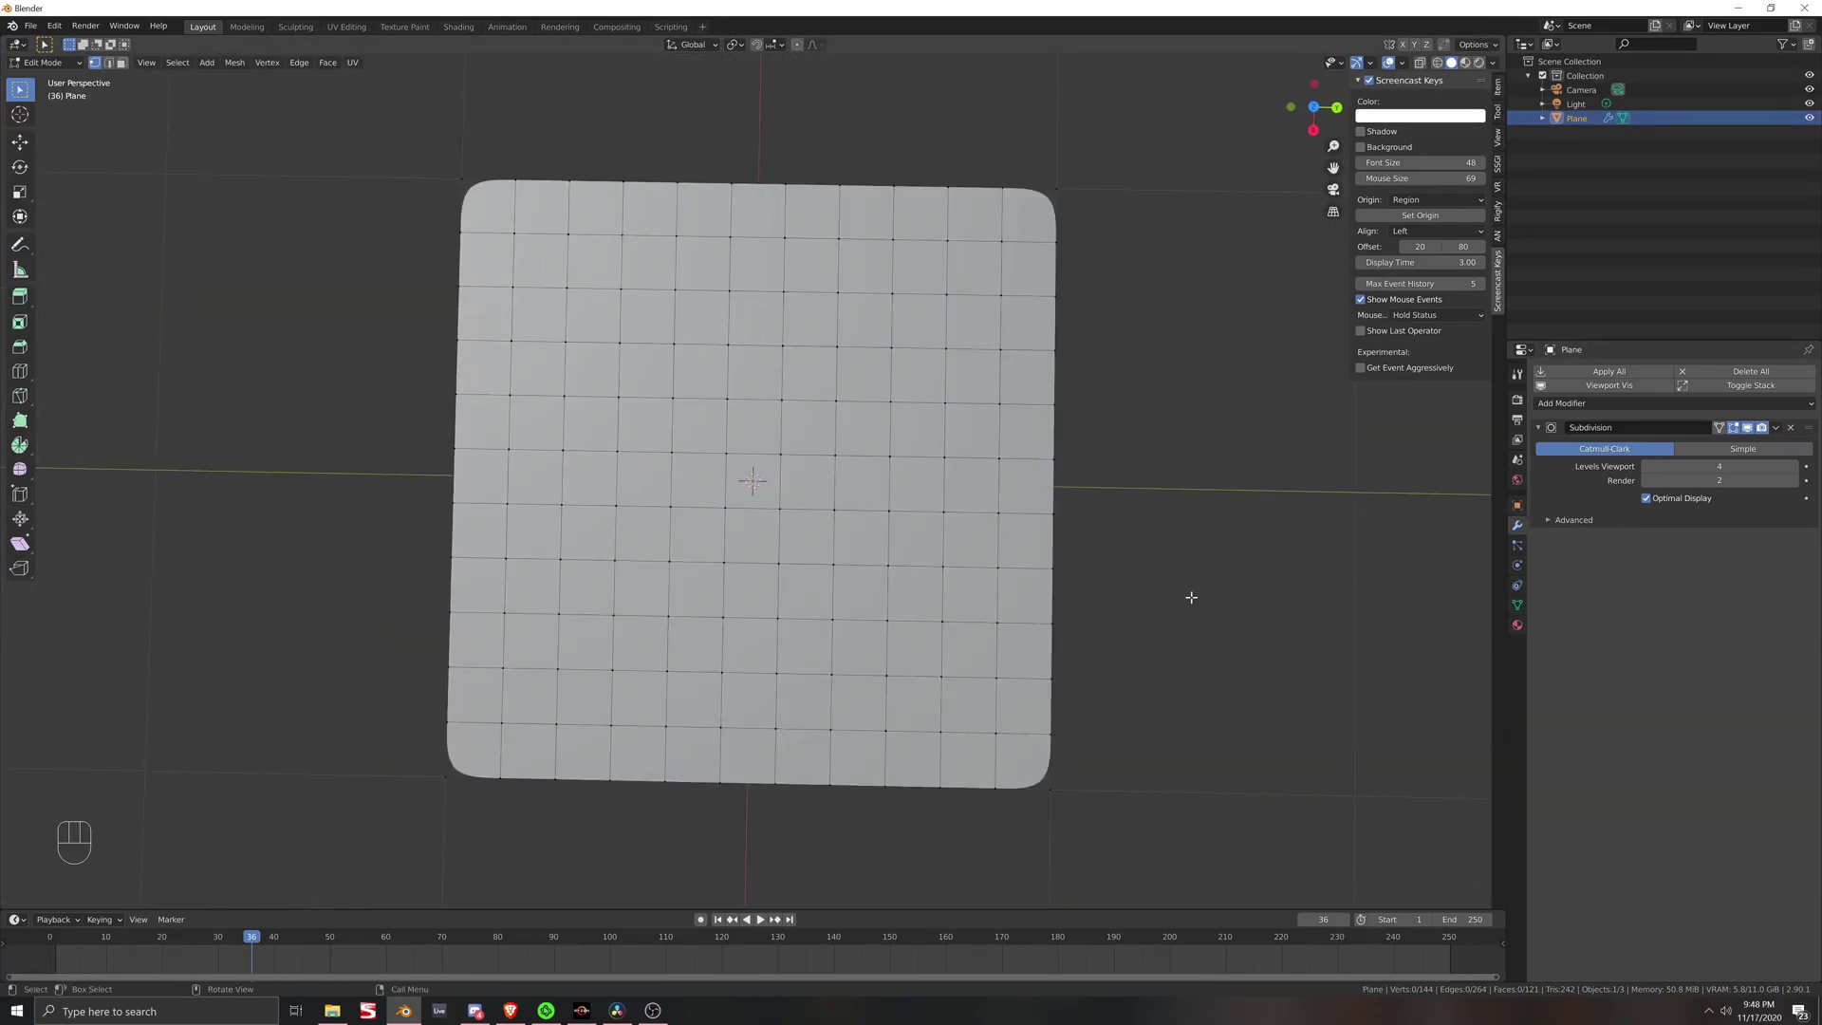
{"action": "key", "text": "KP_7"}
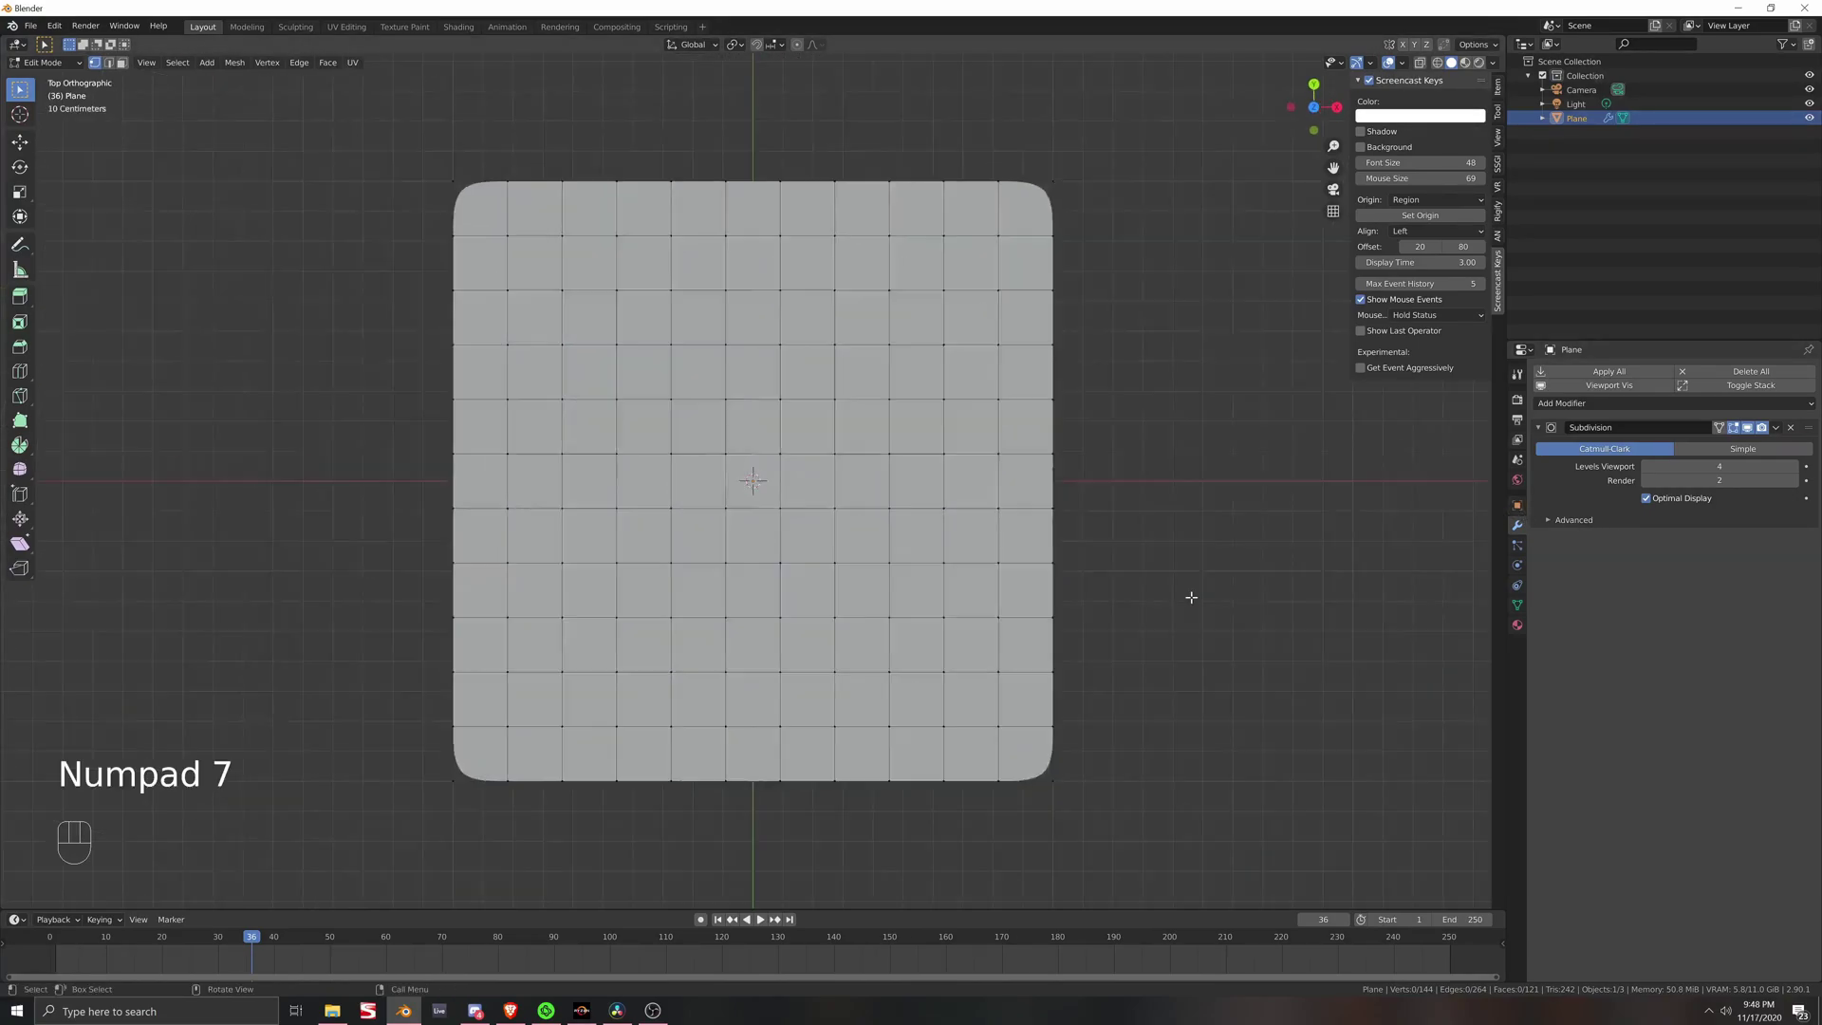
{"action": "left_click", "coordinate": [1517, 546]}
{"action": "left_click", "coordinate": [1516, 527]}
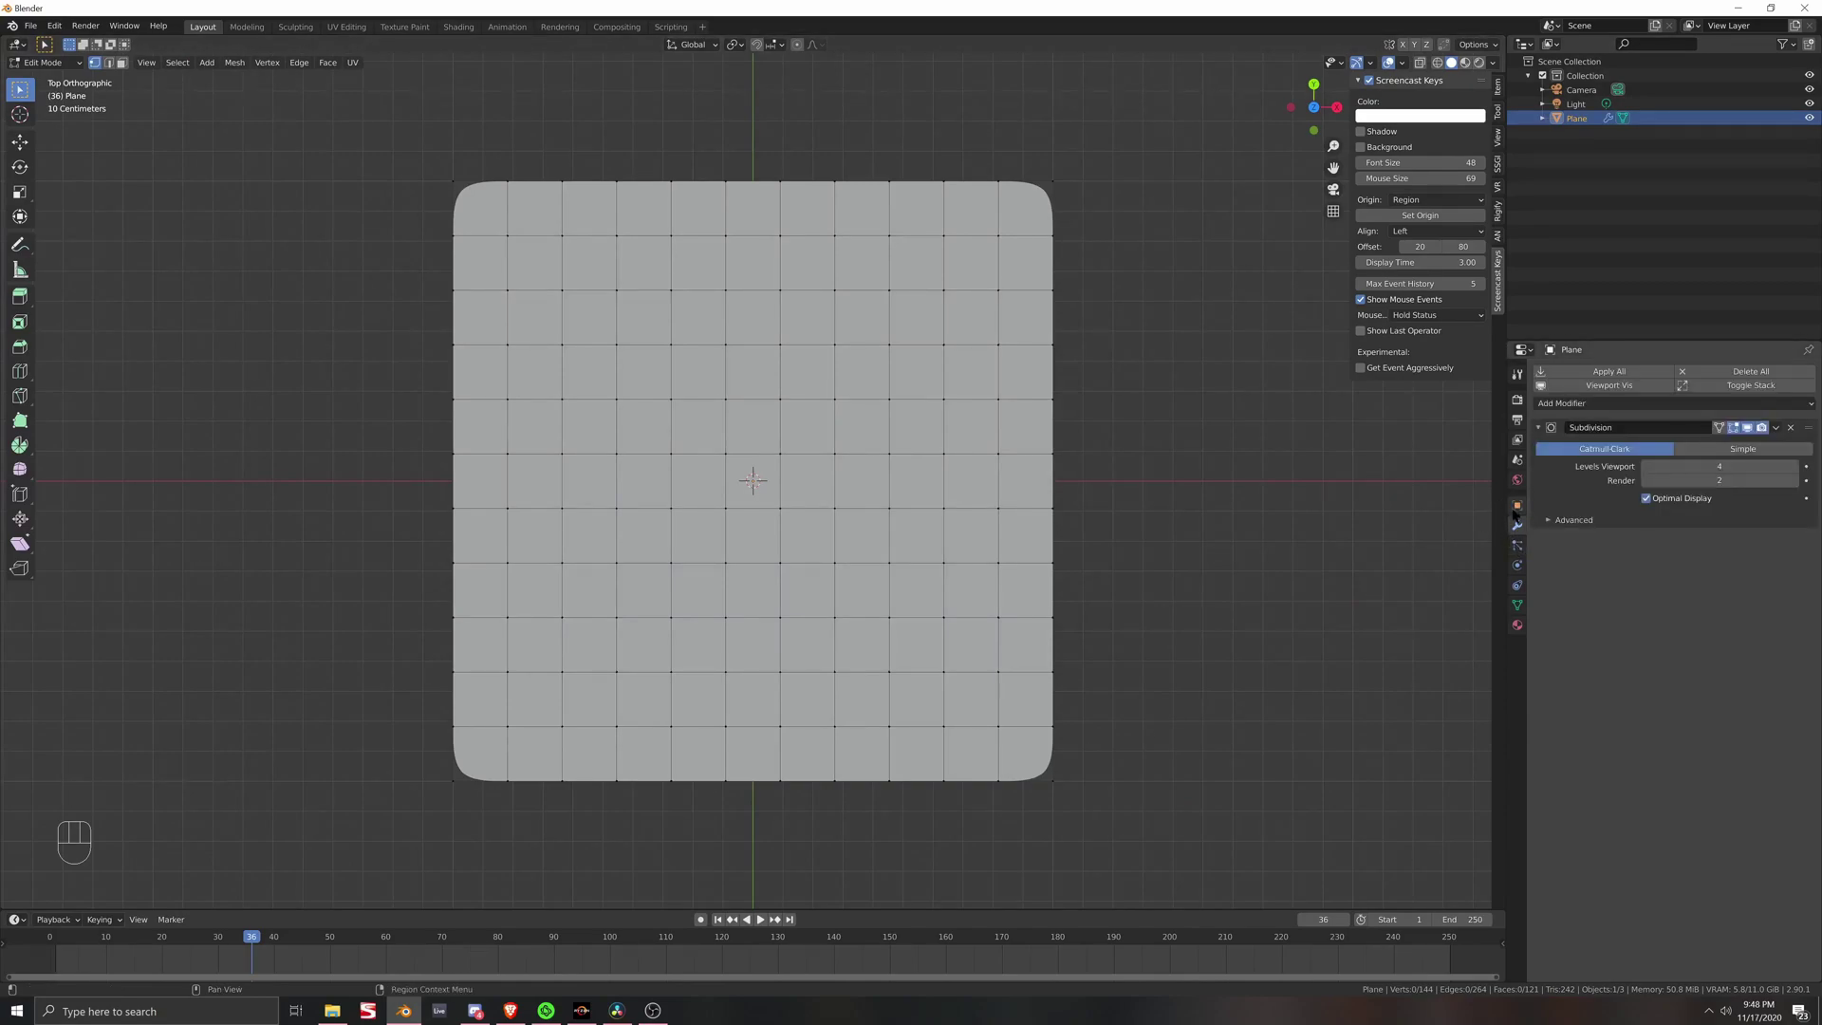
{"action": "left_click", "coordinate": [1749, 404]}
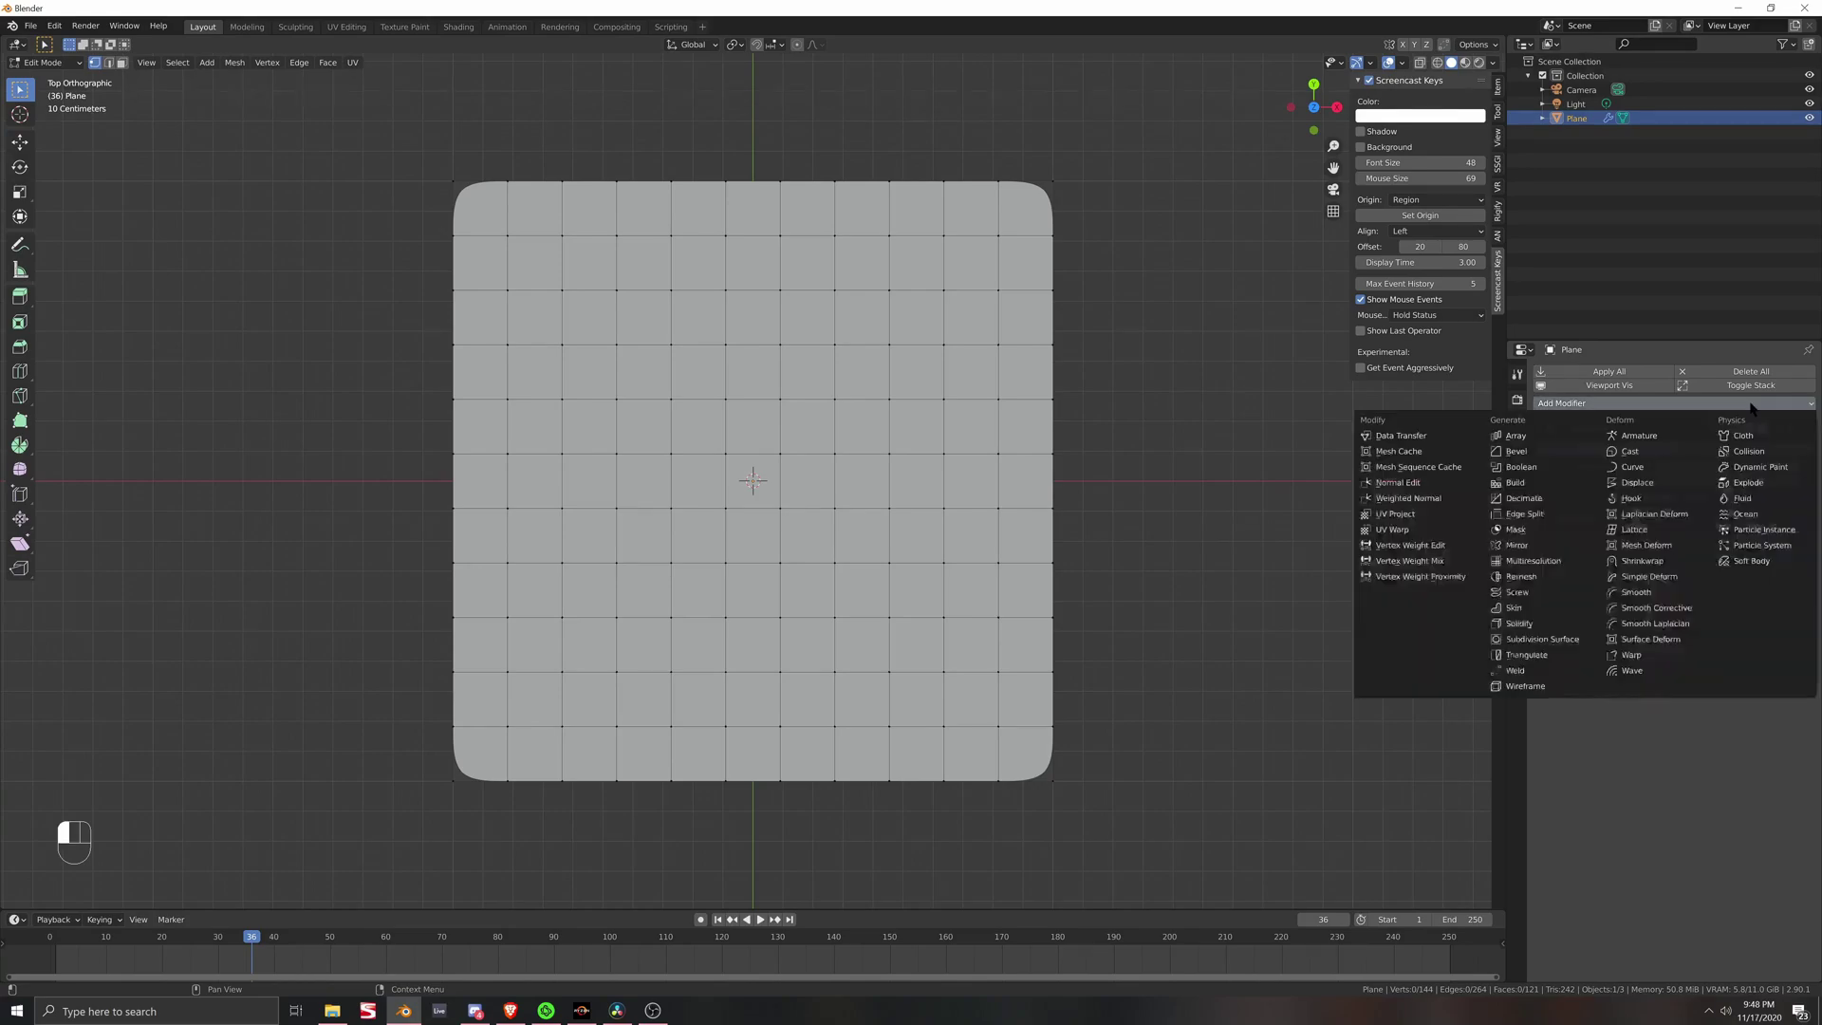
{"action": "left_click", "coordinate": [1635, 483]}
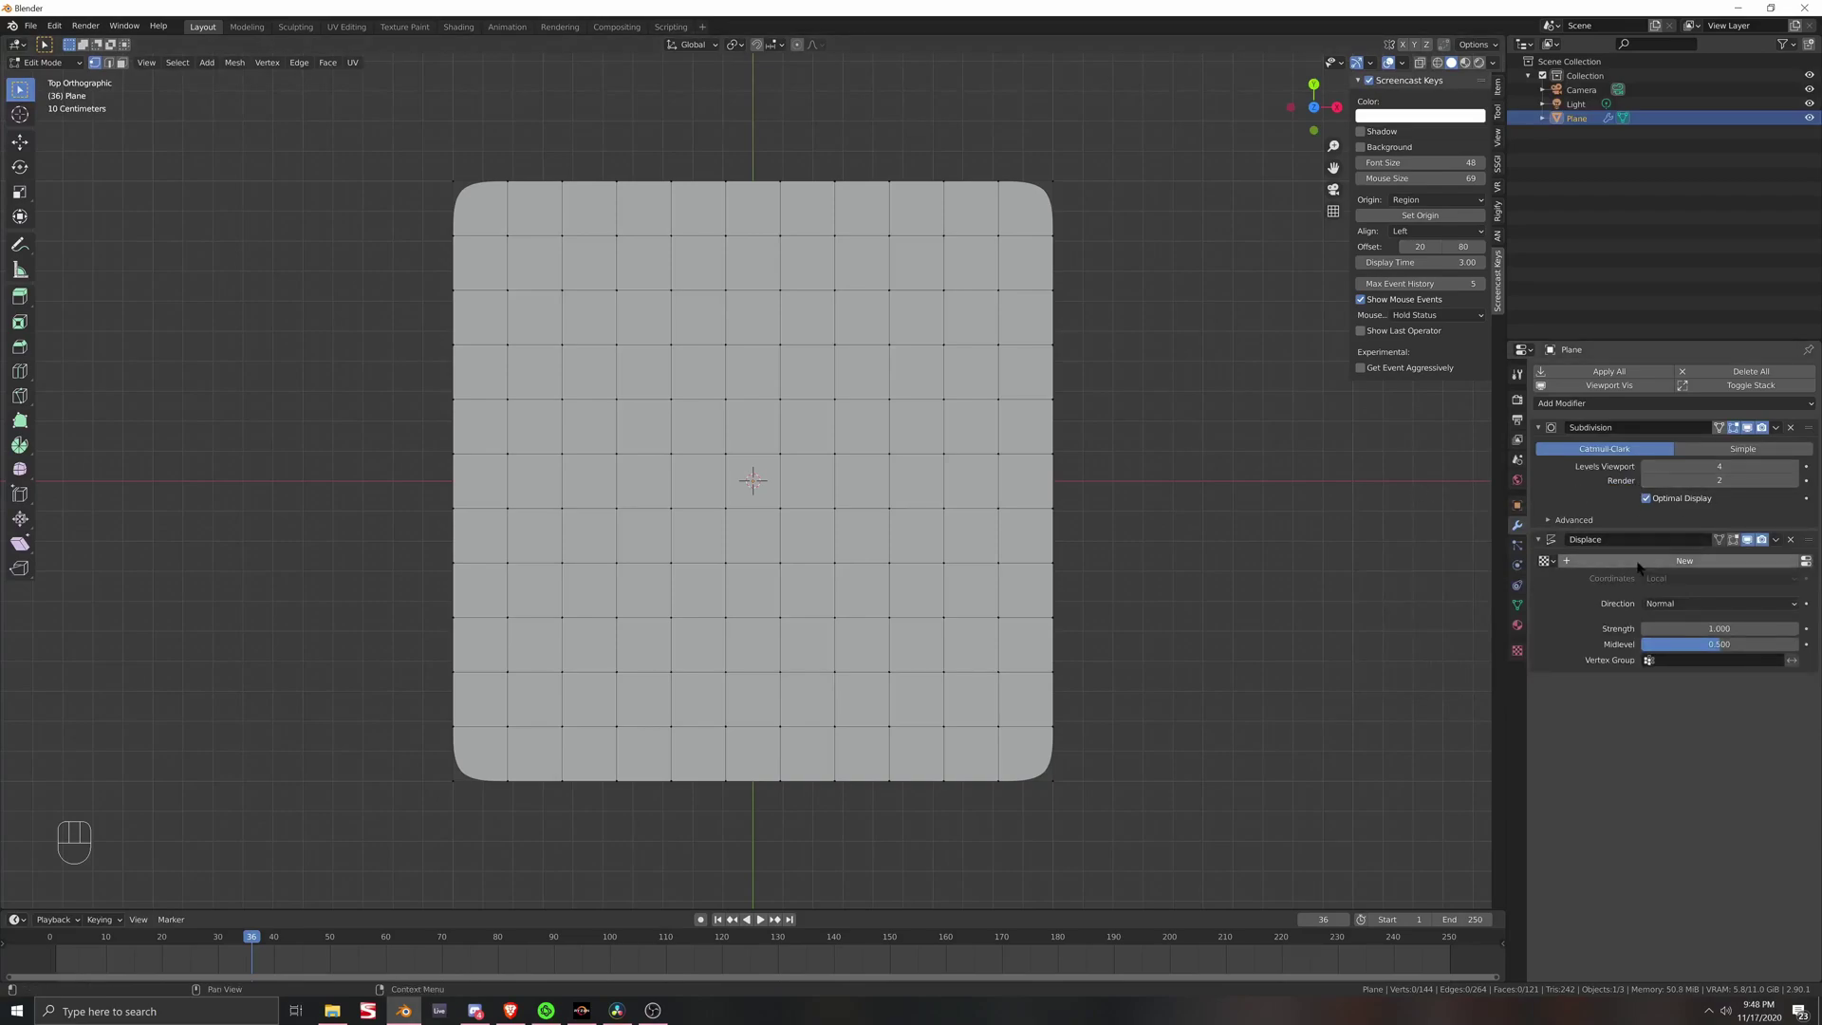
{"action": "left_click", "coordinate": [1580, 561]}
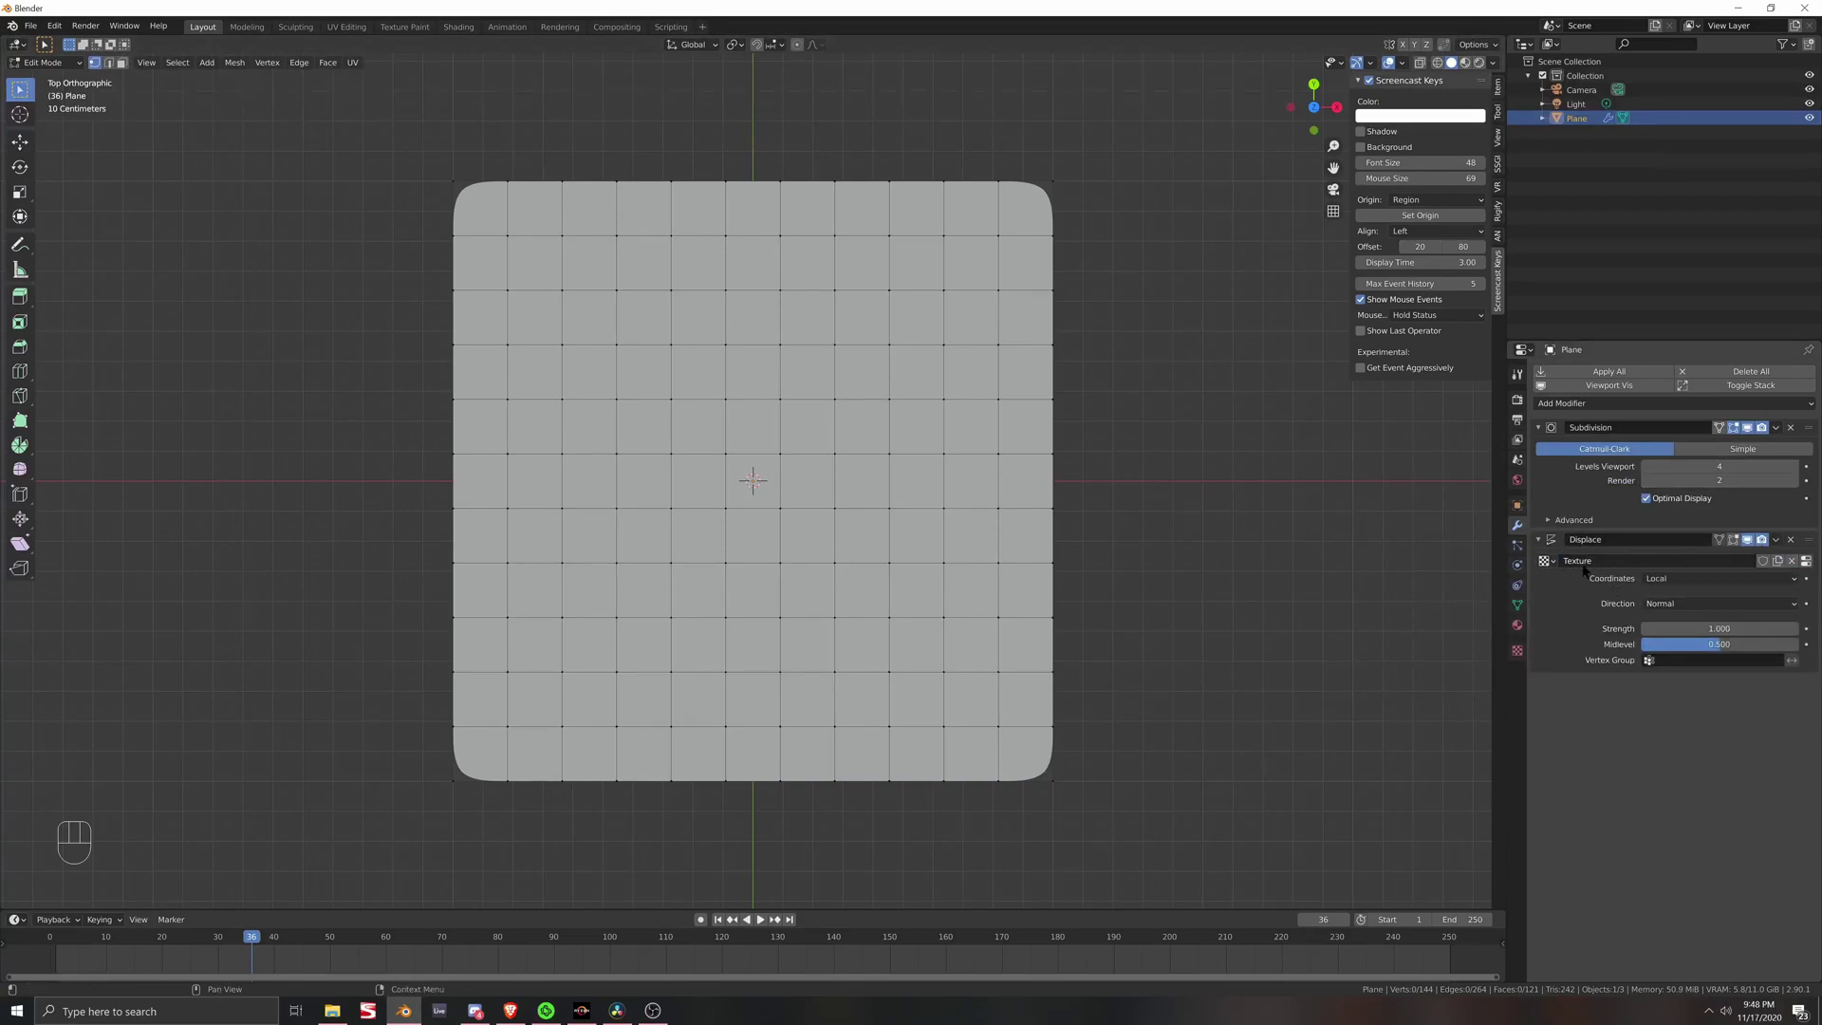
Step: Load the movie Neb Face 2.mov from the user's Videos folder as the image source of the Displace texture
{"action": "left_click", "coordinate": [1517, 650]}
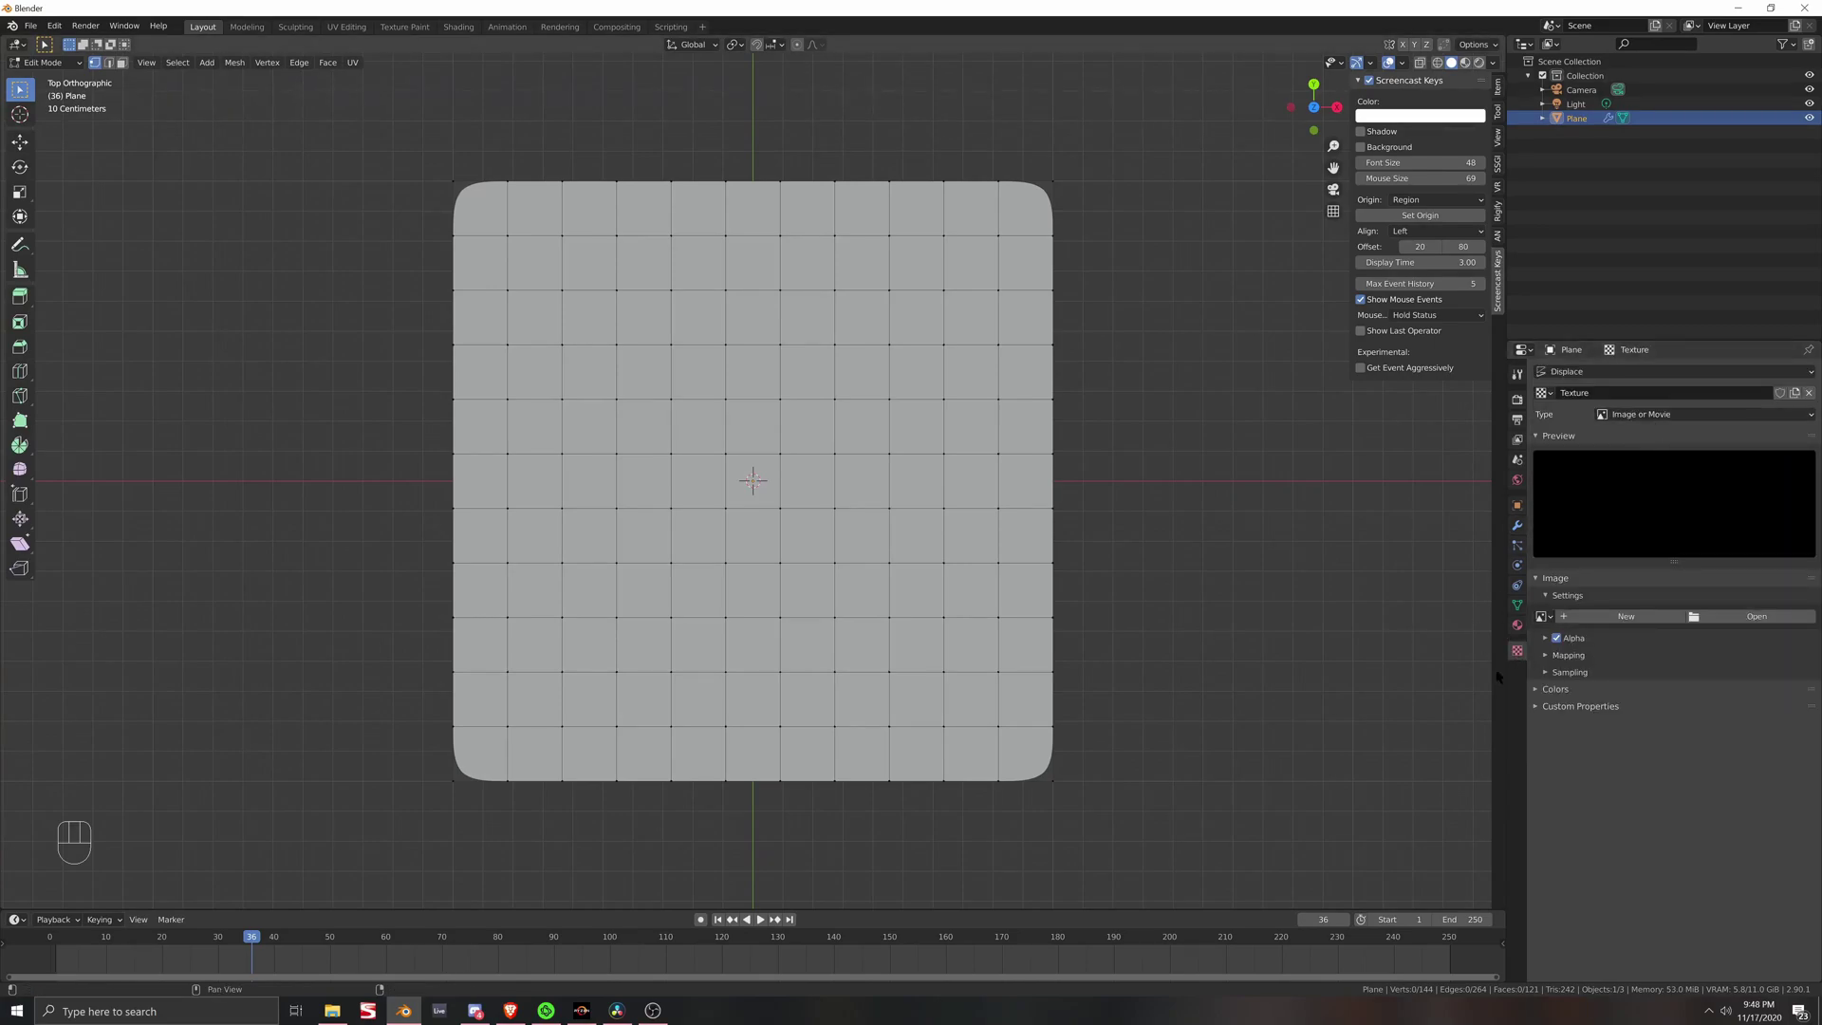
{"action": "left_click", "coordinate": [1755, 618]}
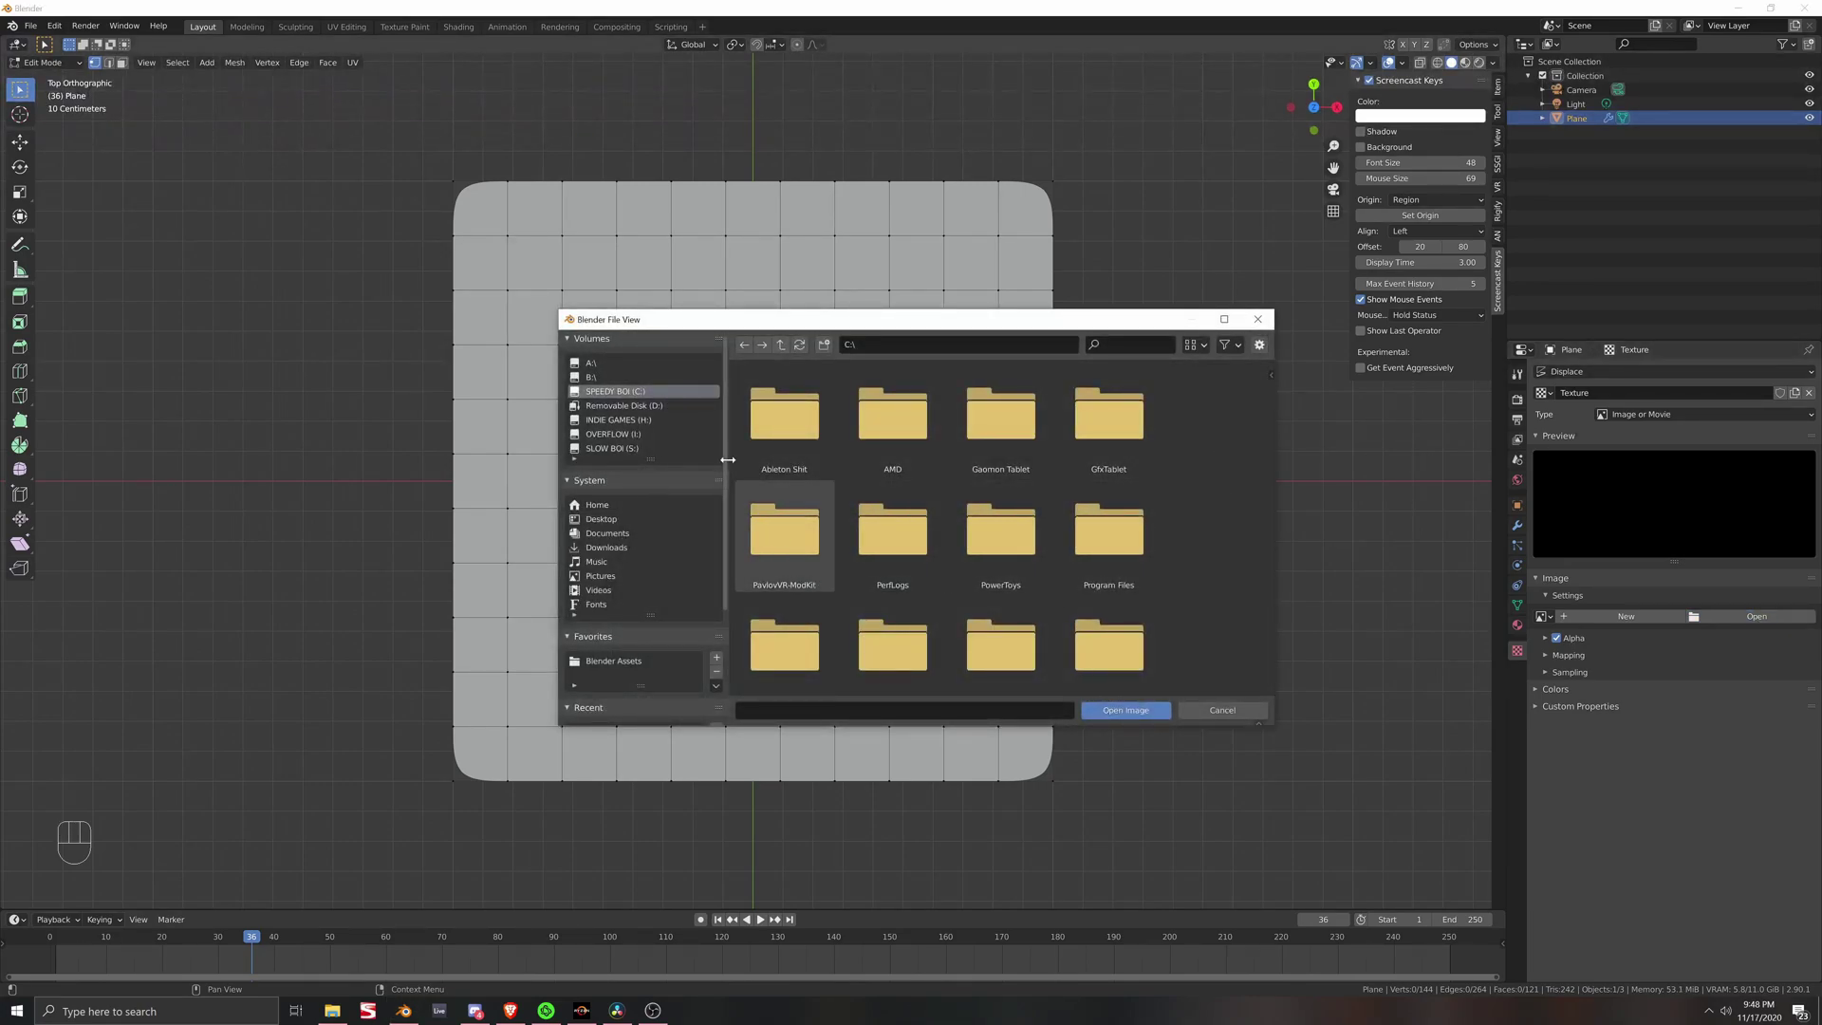
{"action": "scroll", "coordinate": [911, 520], "scroll_direction": "down", "scroll_amount": 1}
{"action": "left_click", "coordinate": [599, 590]}
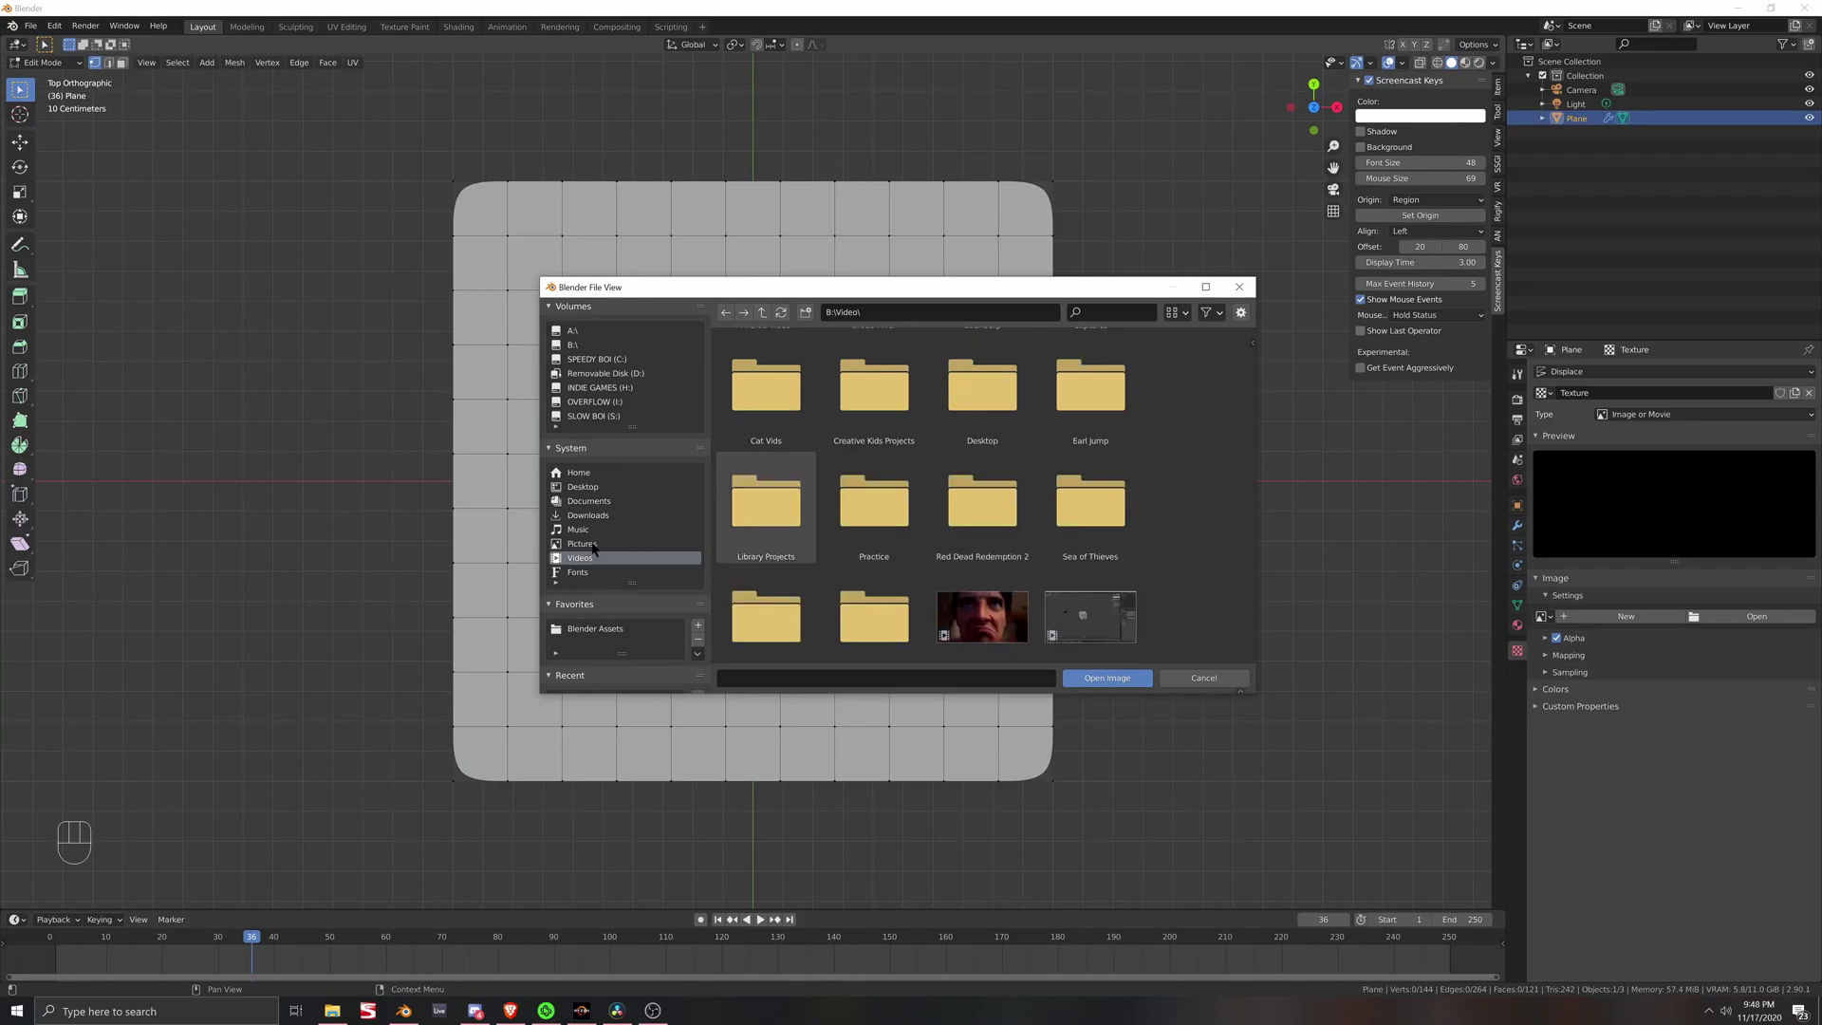
{"action": "left_click", "coordinate": [612, 361]}
{"action": "scroll", "coordinate": [868, 479], "scroll_direction": "down", "scroll_amount": 3}
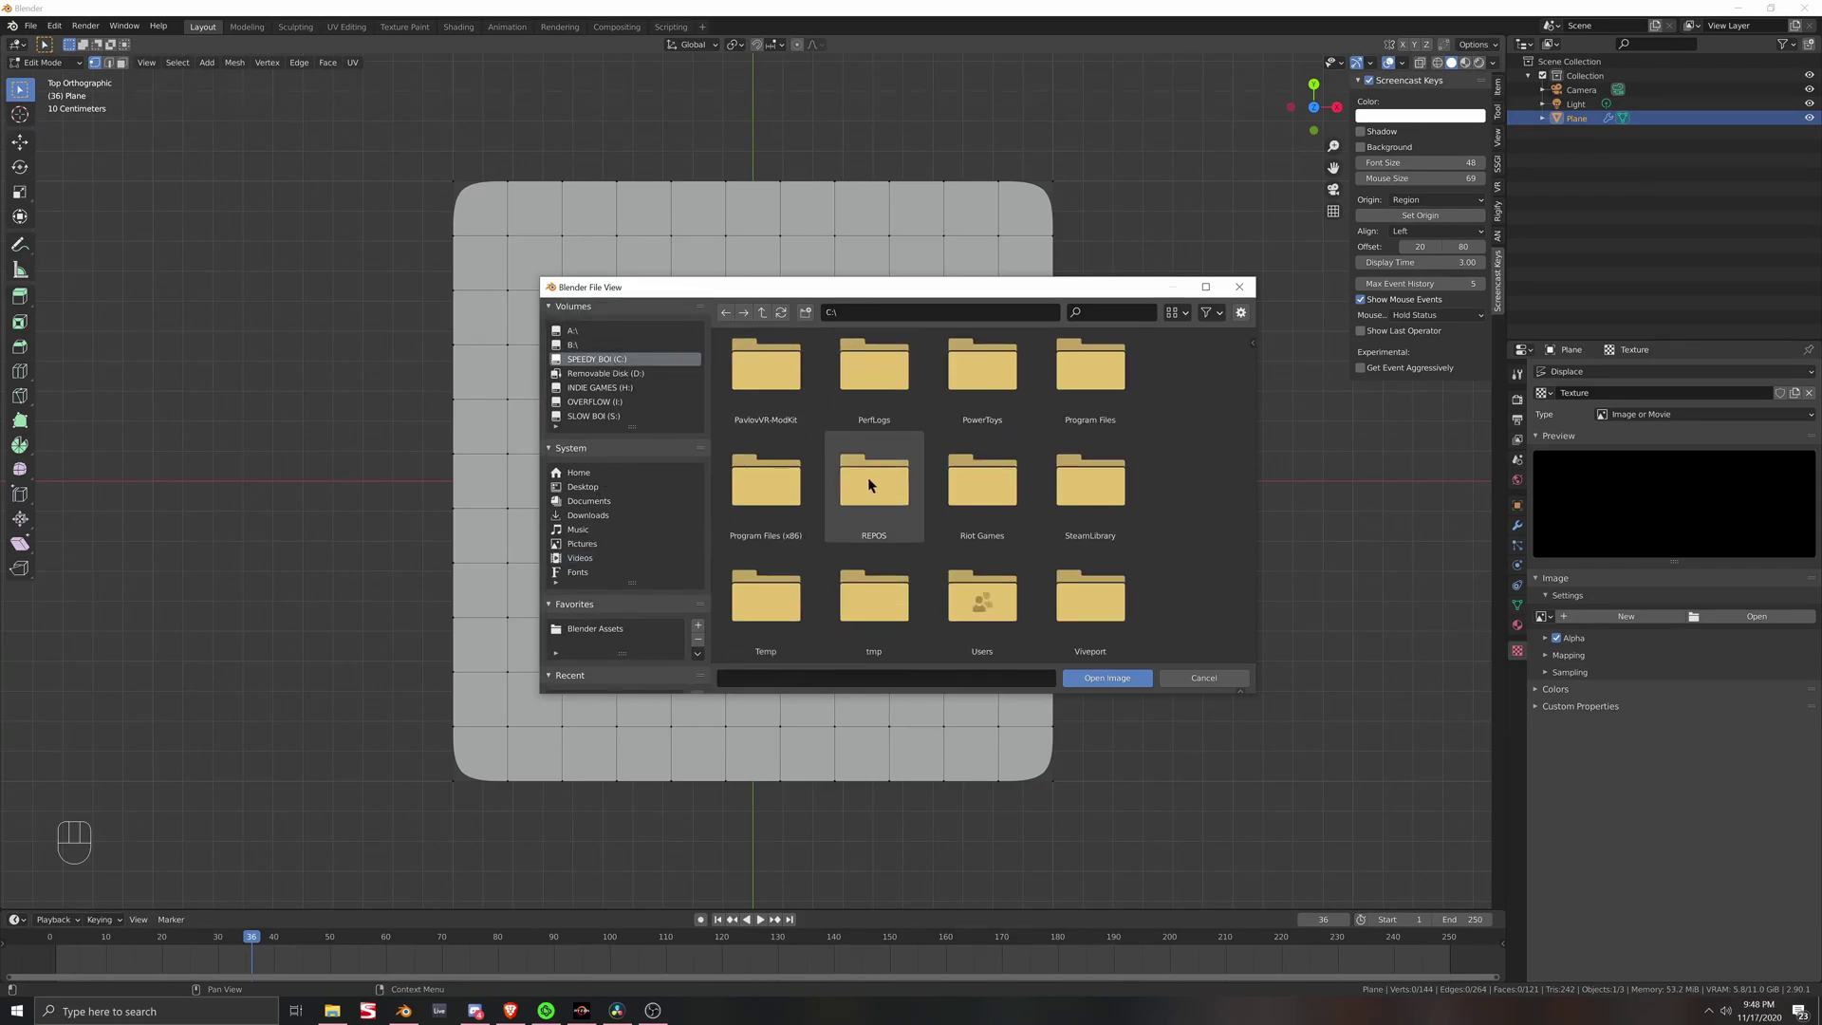
{"action": "double_click", "coordinate": [977, 482]}
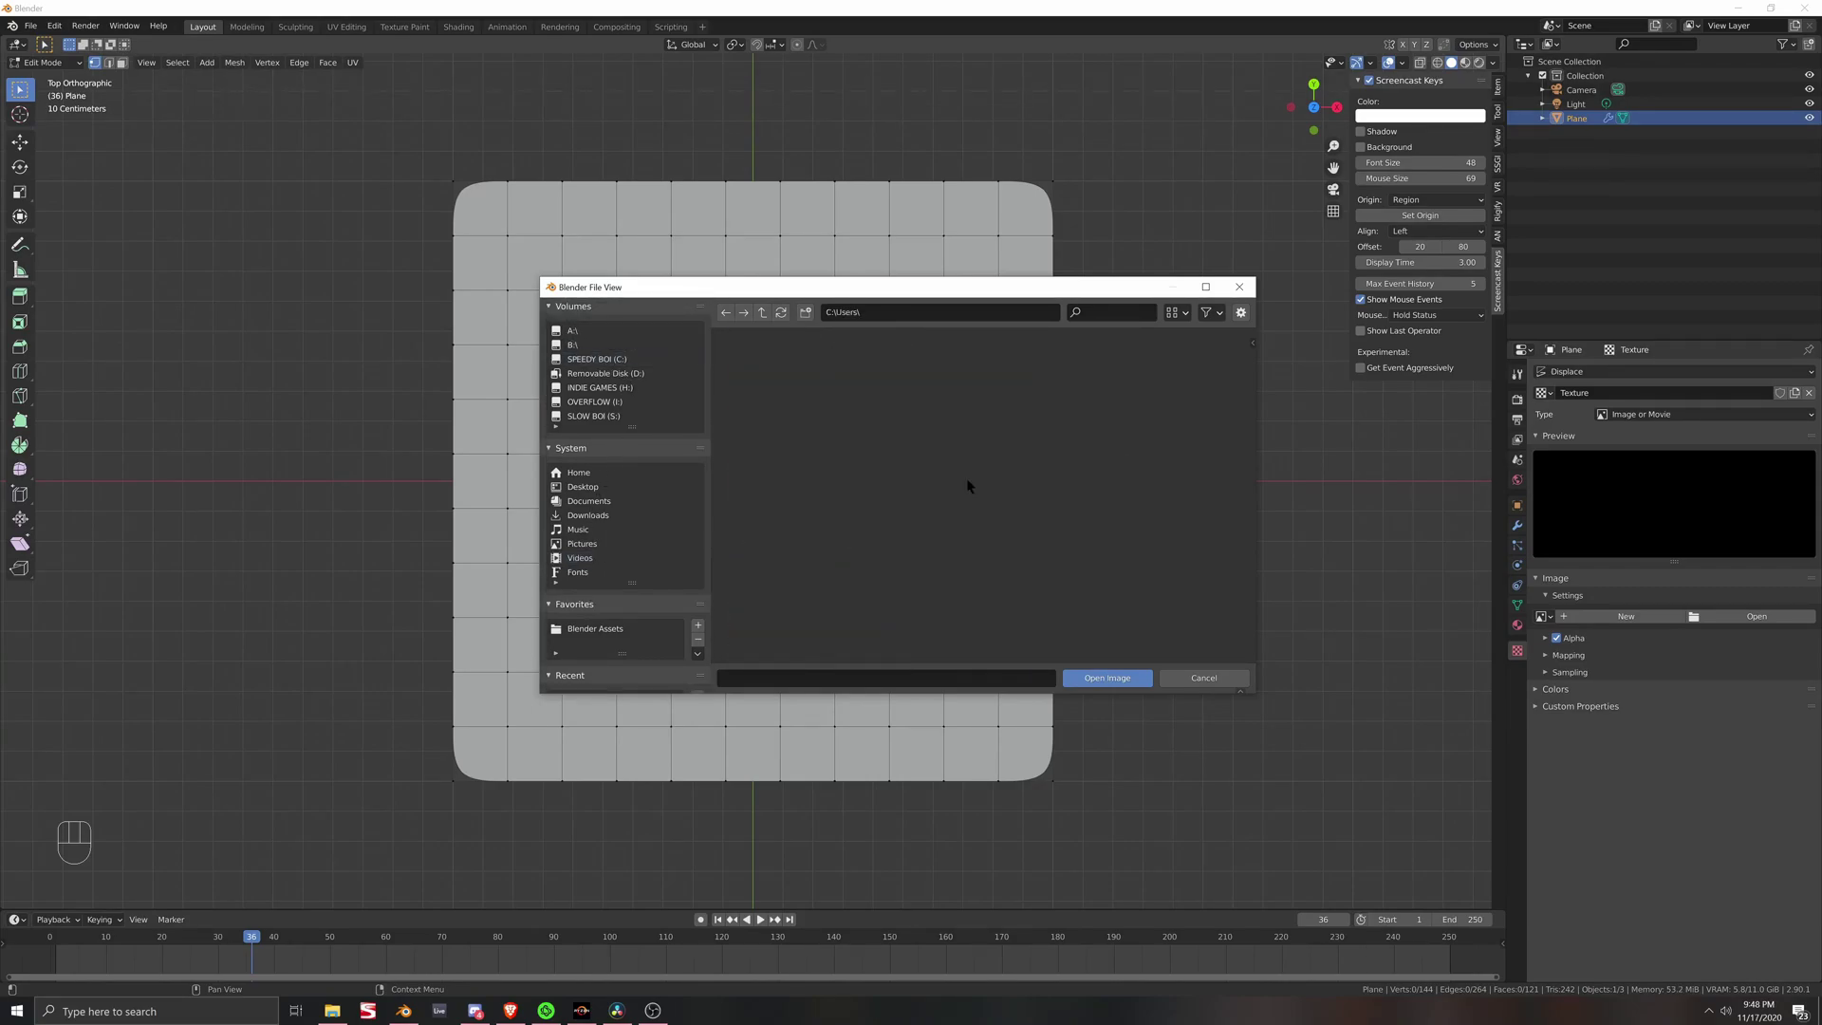
{"action": "double_click", "coordinate": [759, 381]}
{"action": "scroll", "coordinate": [997, 427], "scroll_direction": "down", "scroll_amount": 5}
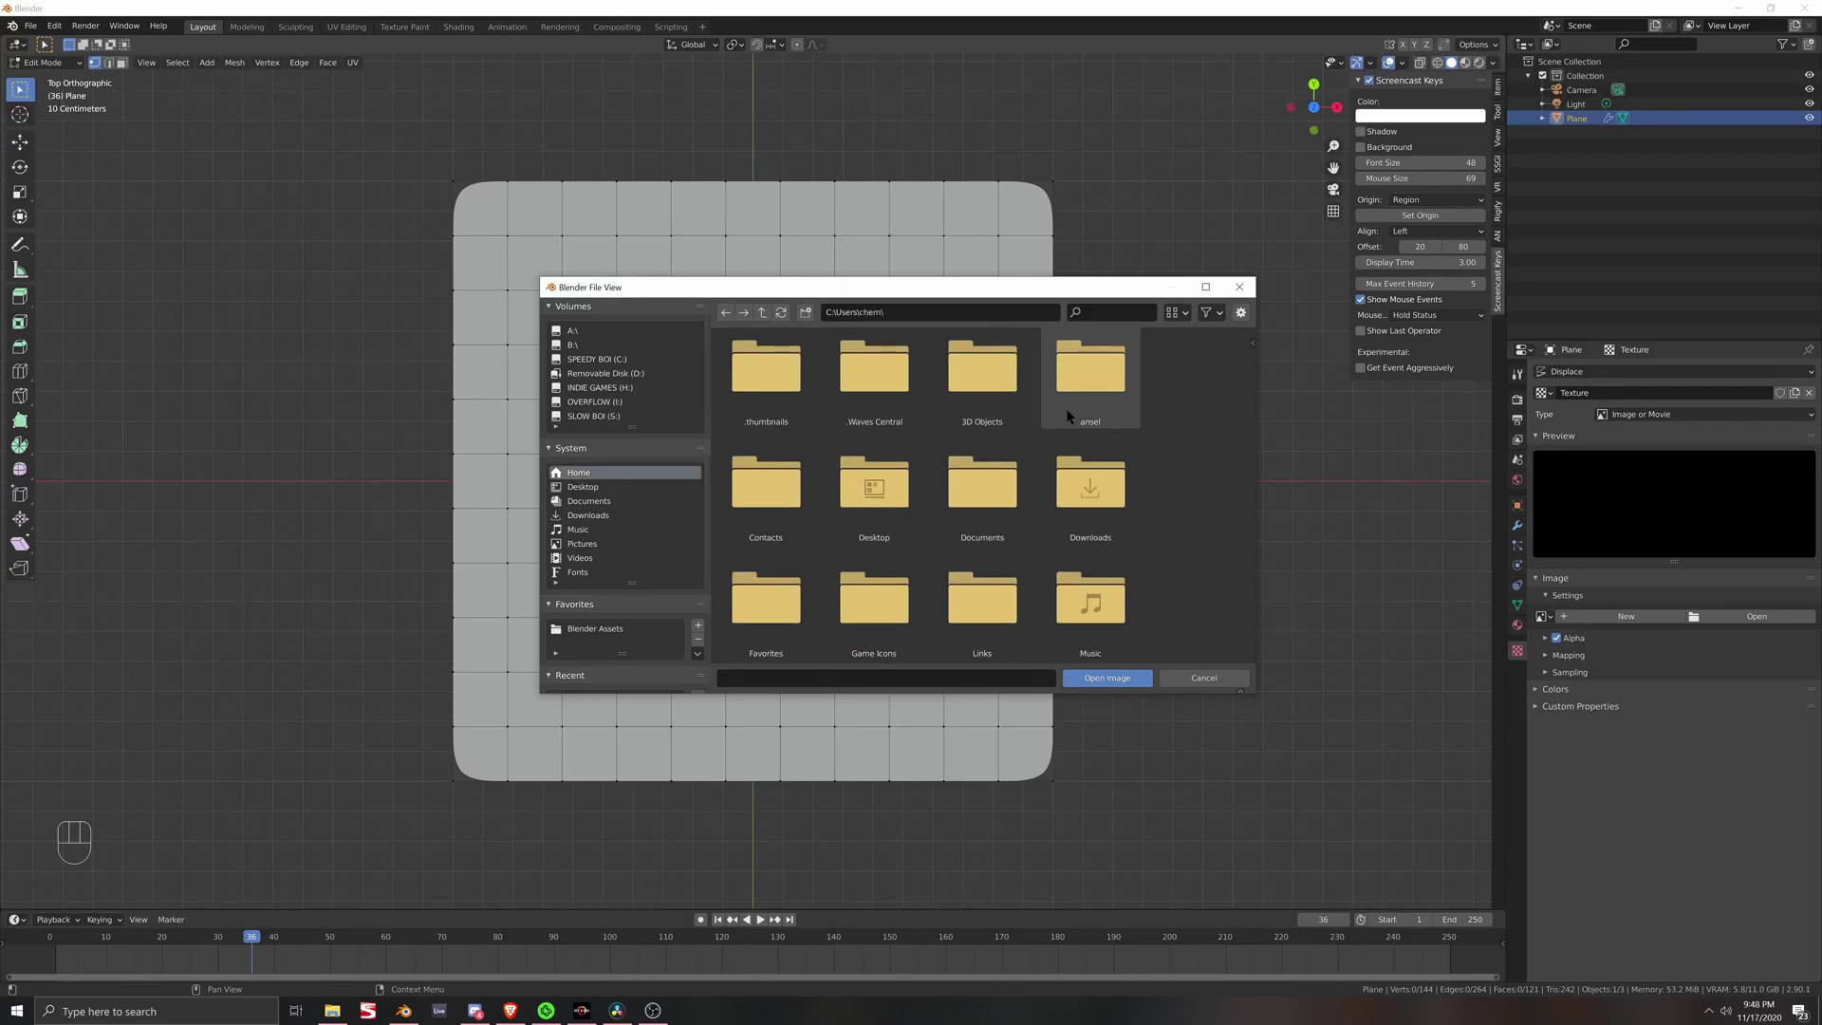
{"action": "scroll", "coordinate": [1057, 434], "scroll_direction": "down", "scroll_amount": 4}
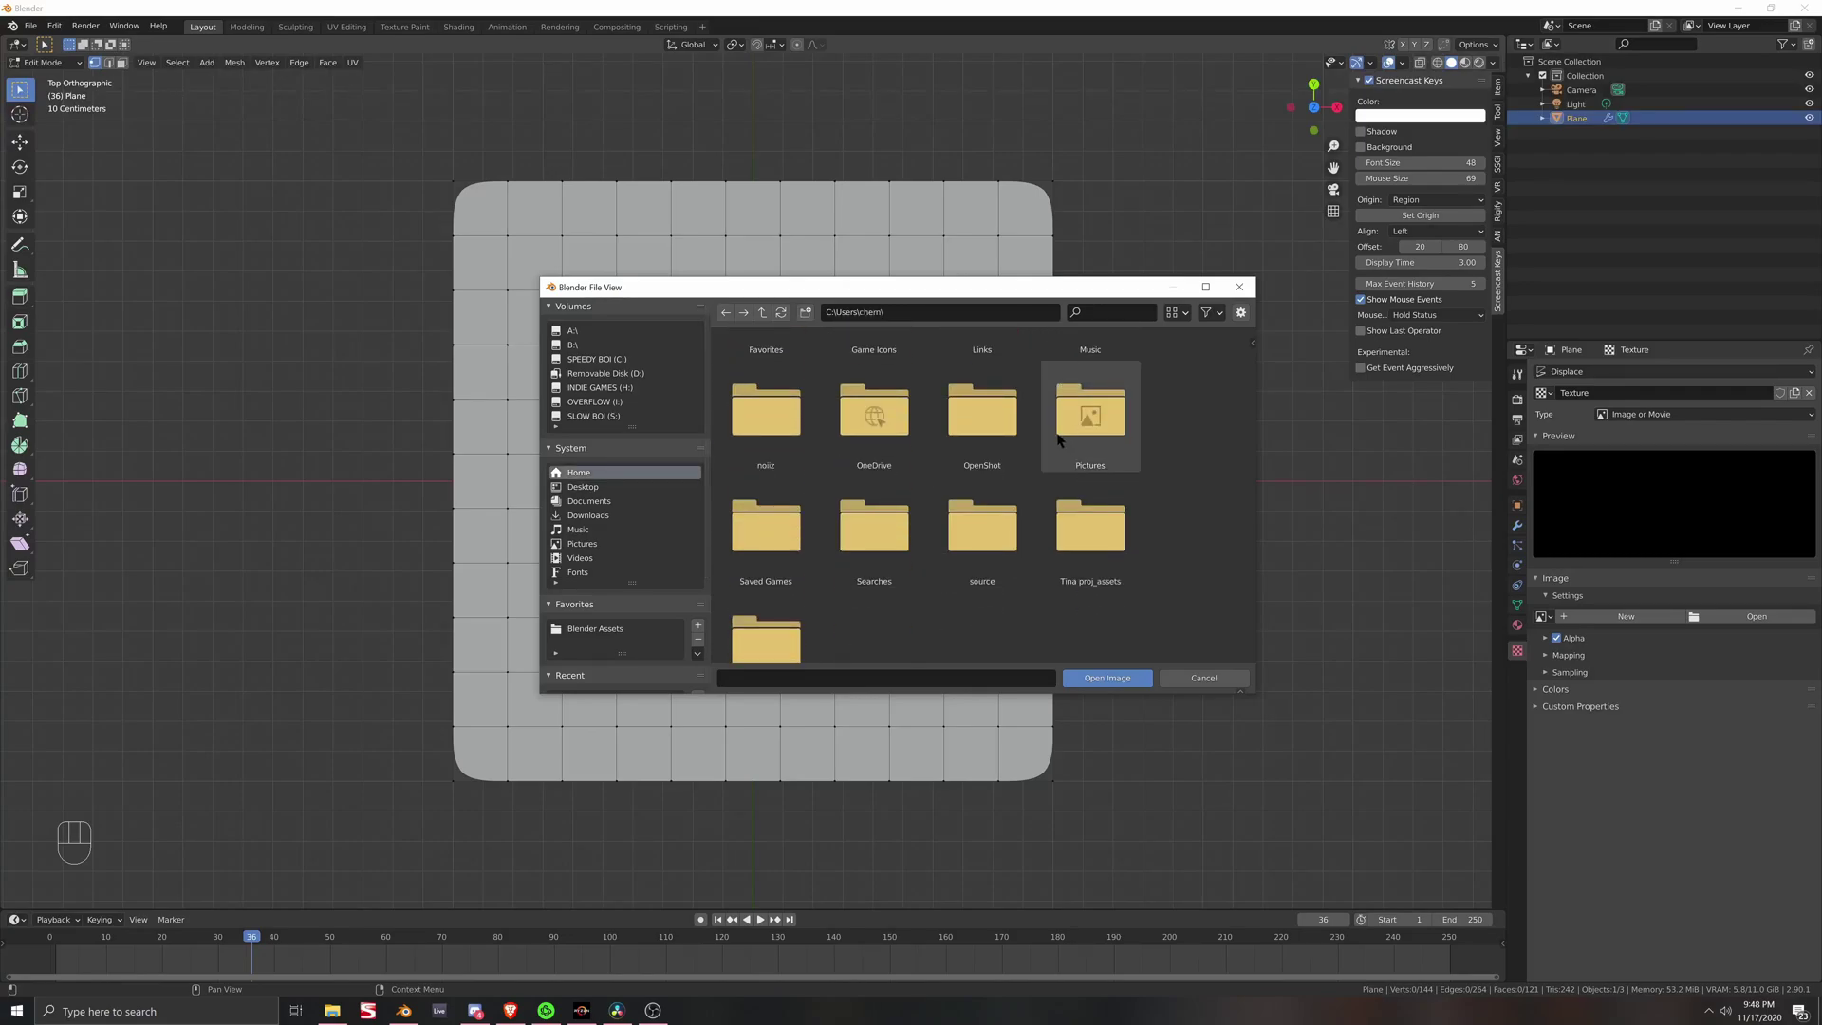
{"action": "double_click", "coordinate": [1092, 512]}
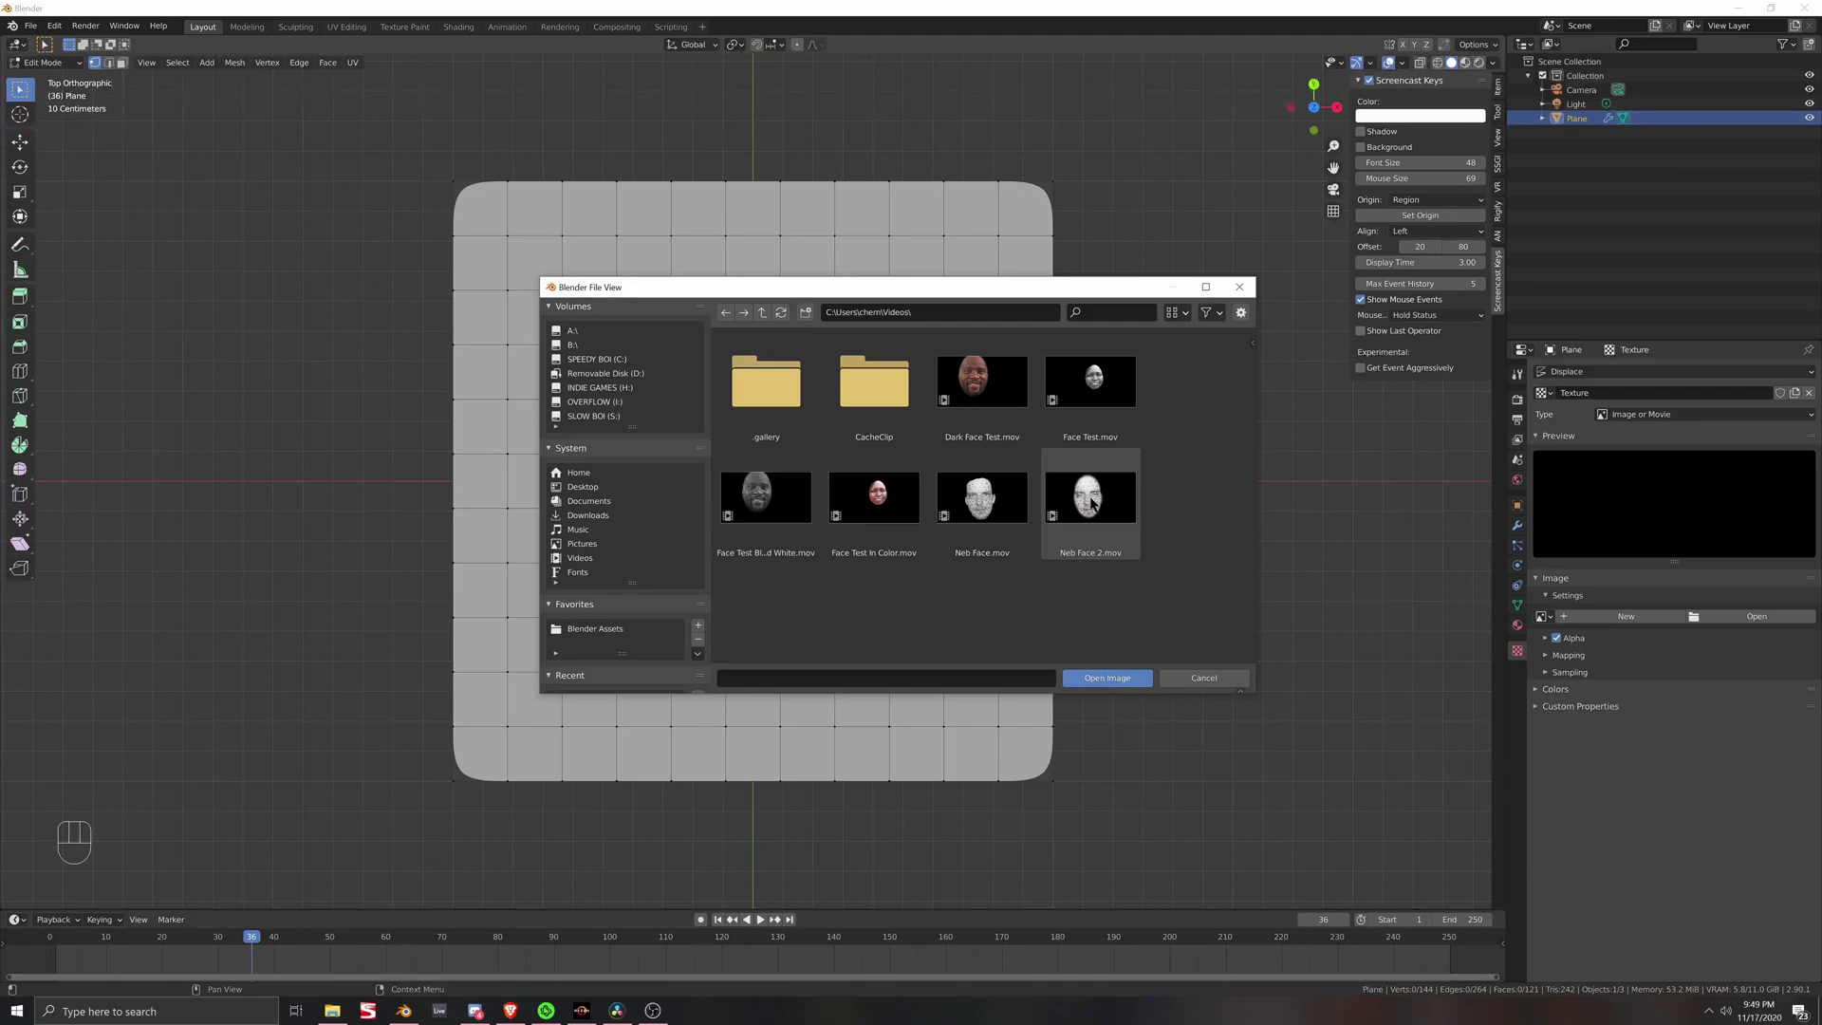
{"action": "double_click", "coordinate": [1093, 503]}
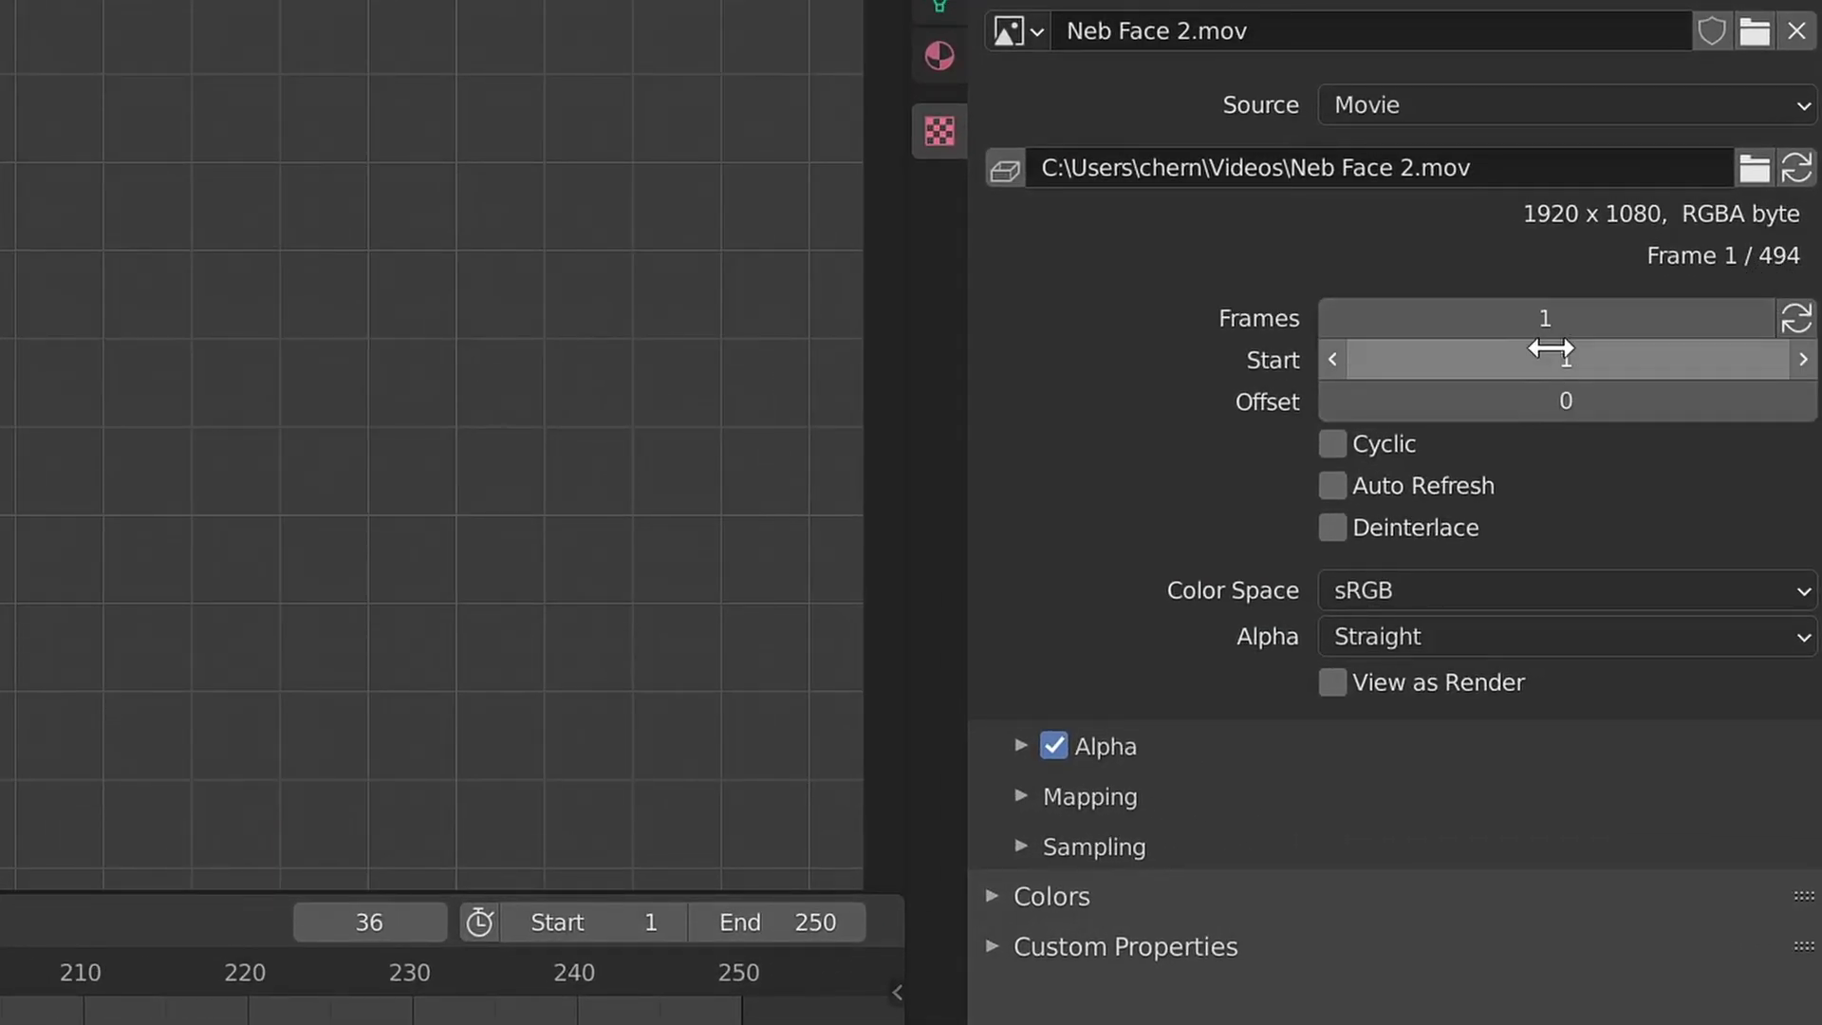
Step: Set the texture movie's length to 494 frames and try higher X and Y repeat counts in its mapping
{"action": "left_click", "coordinate": [1578, 304]}
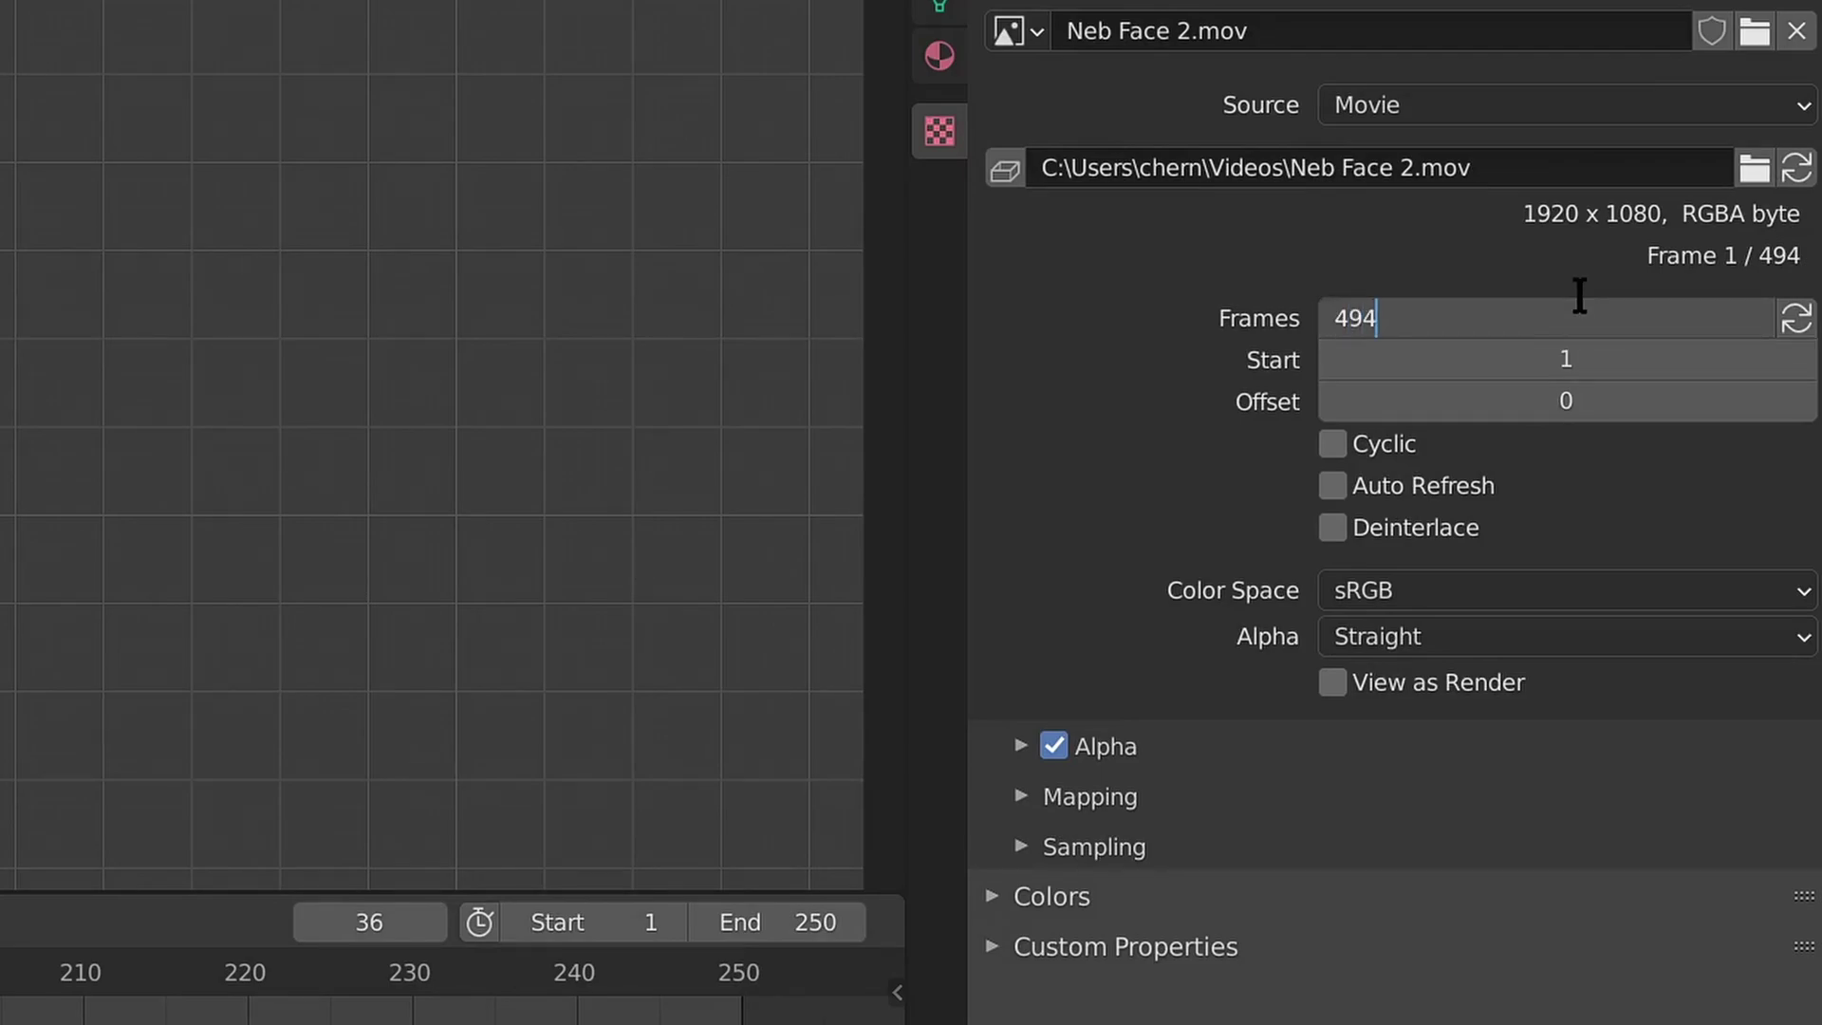
{"action": "left_click", "coordinate": [1089, 797]}
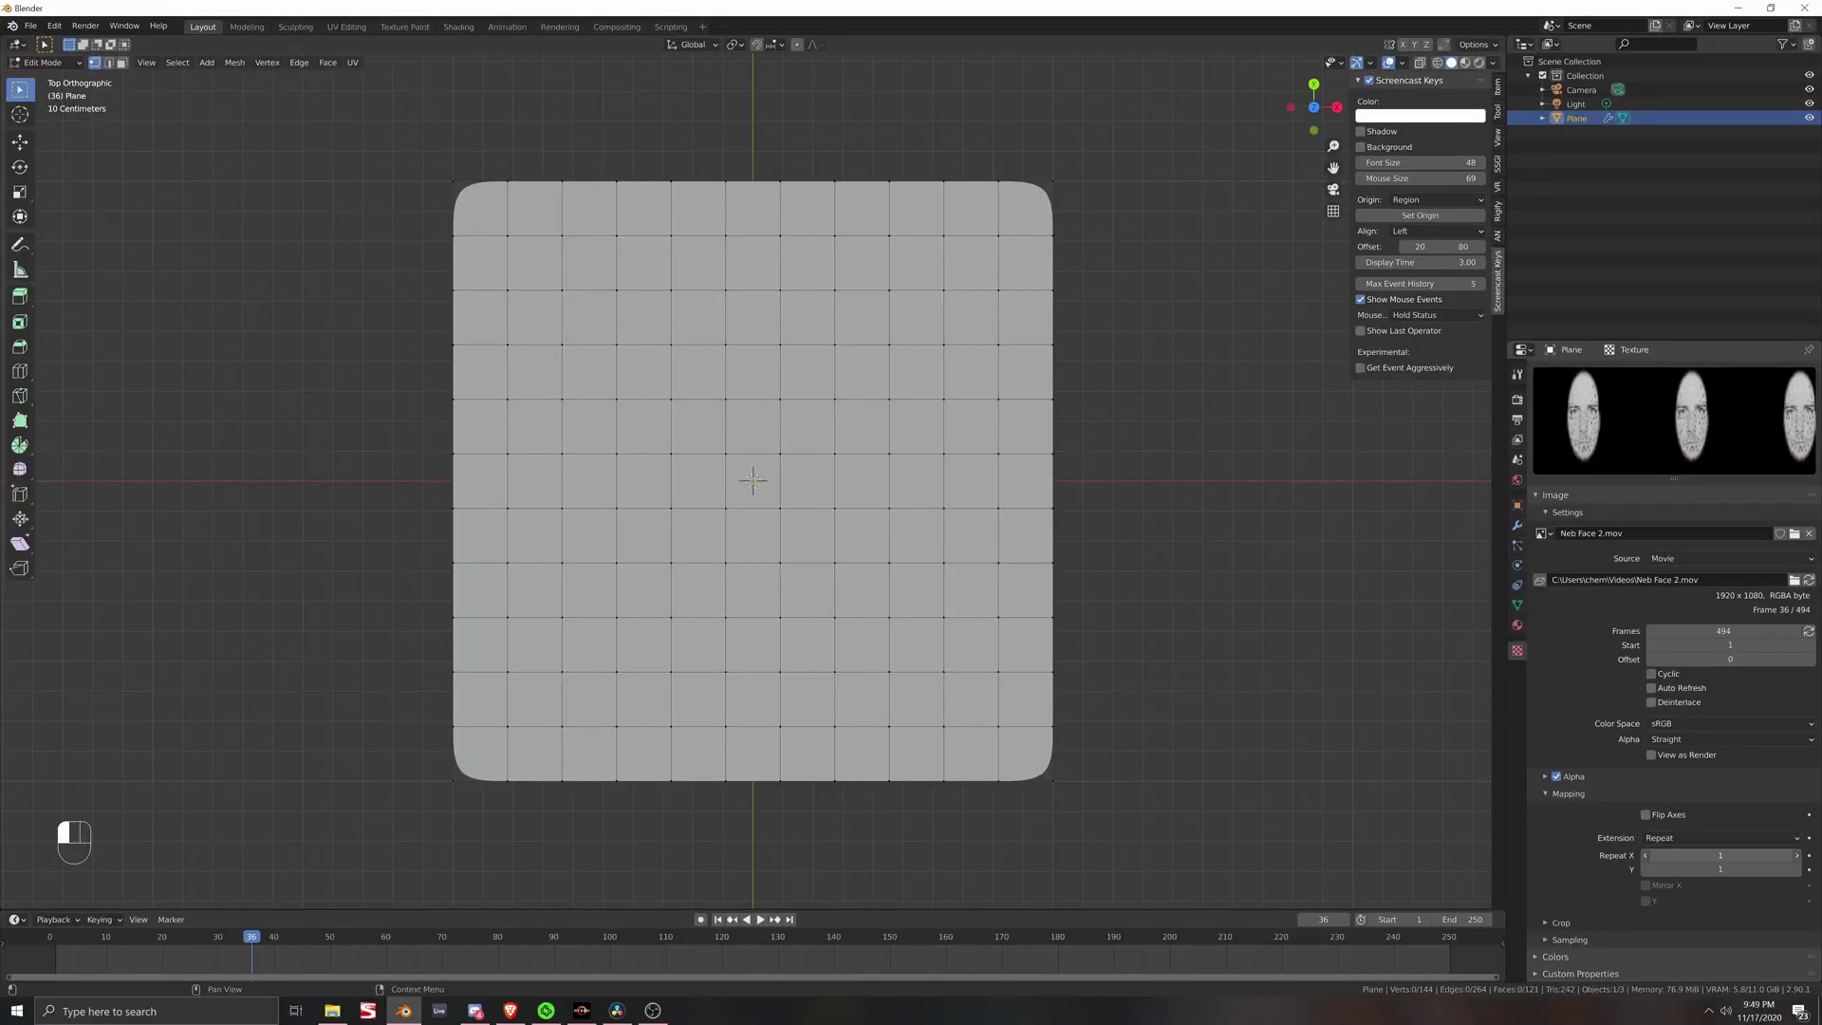
{"action": "mouse_move", "coordinate": [1719, 856]}
{"action": "left_mouse_down"}
{"action": "mouse_move", "coordinate": [1660, 856]}
{"action": "mouse_move", "coordinate": [1699, 856]}
{"action": "left_mouse_up"}
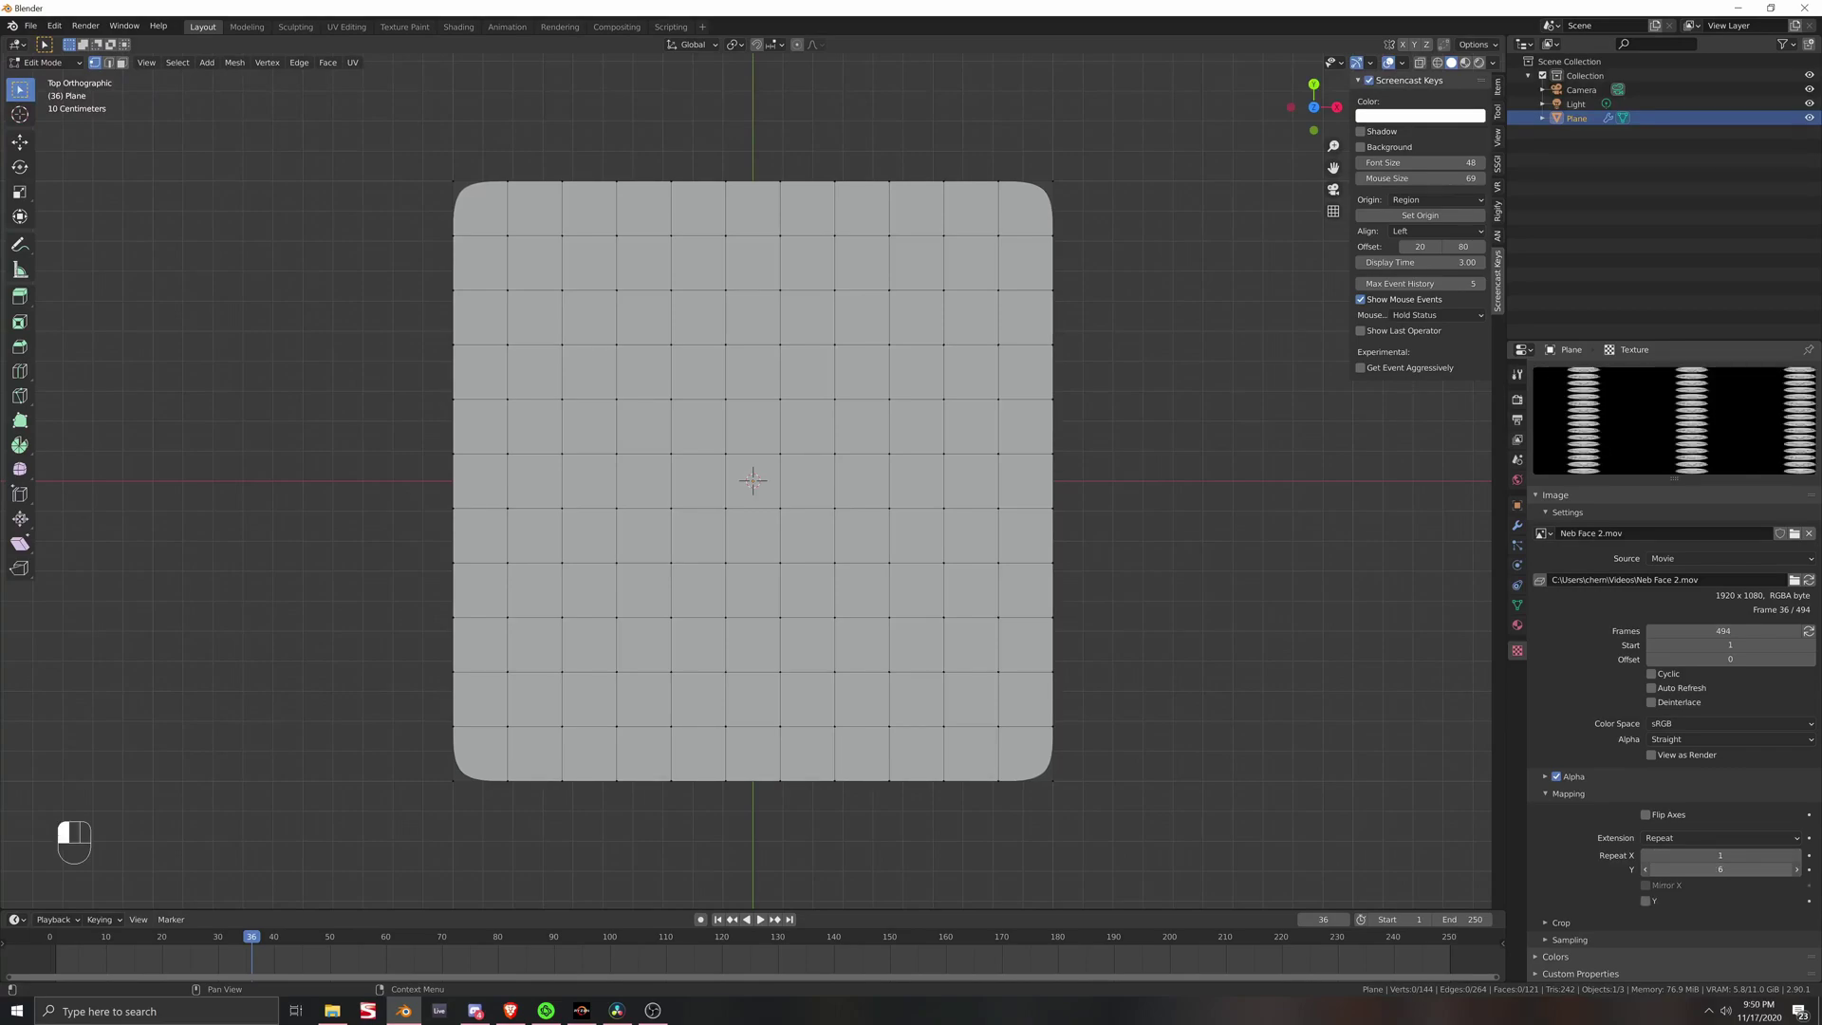
Step: Return the plane to Object Mode and set the texture's crop maximum to 0.68 in X and 1.12 in Y
{"action": "middle_click_drag", "start_coordinate": [911, 446], "coordinate": [1030, 590]}
{"action": "key", "text": "Tab"}
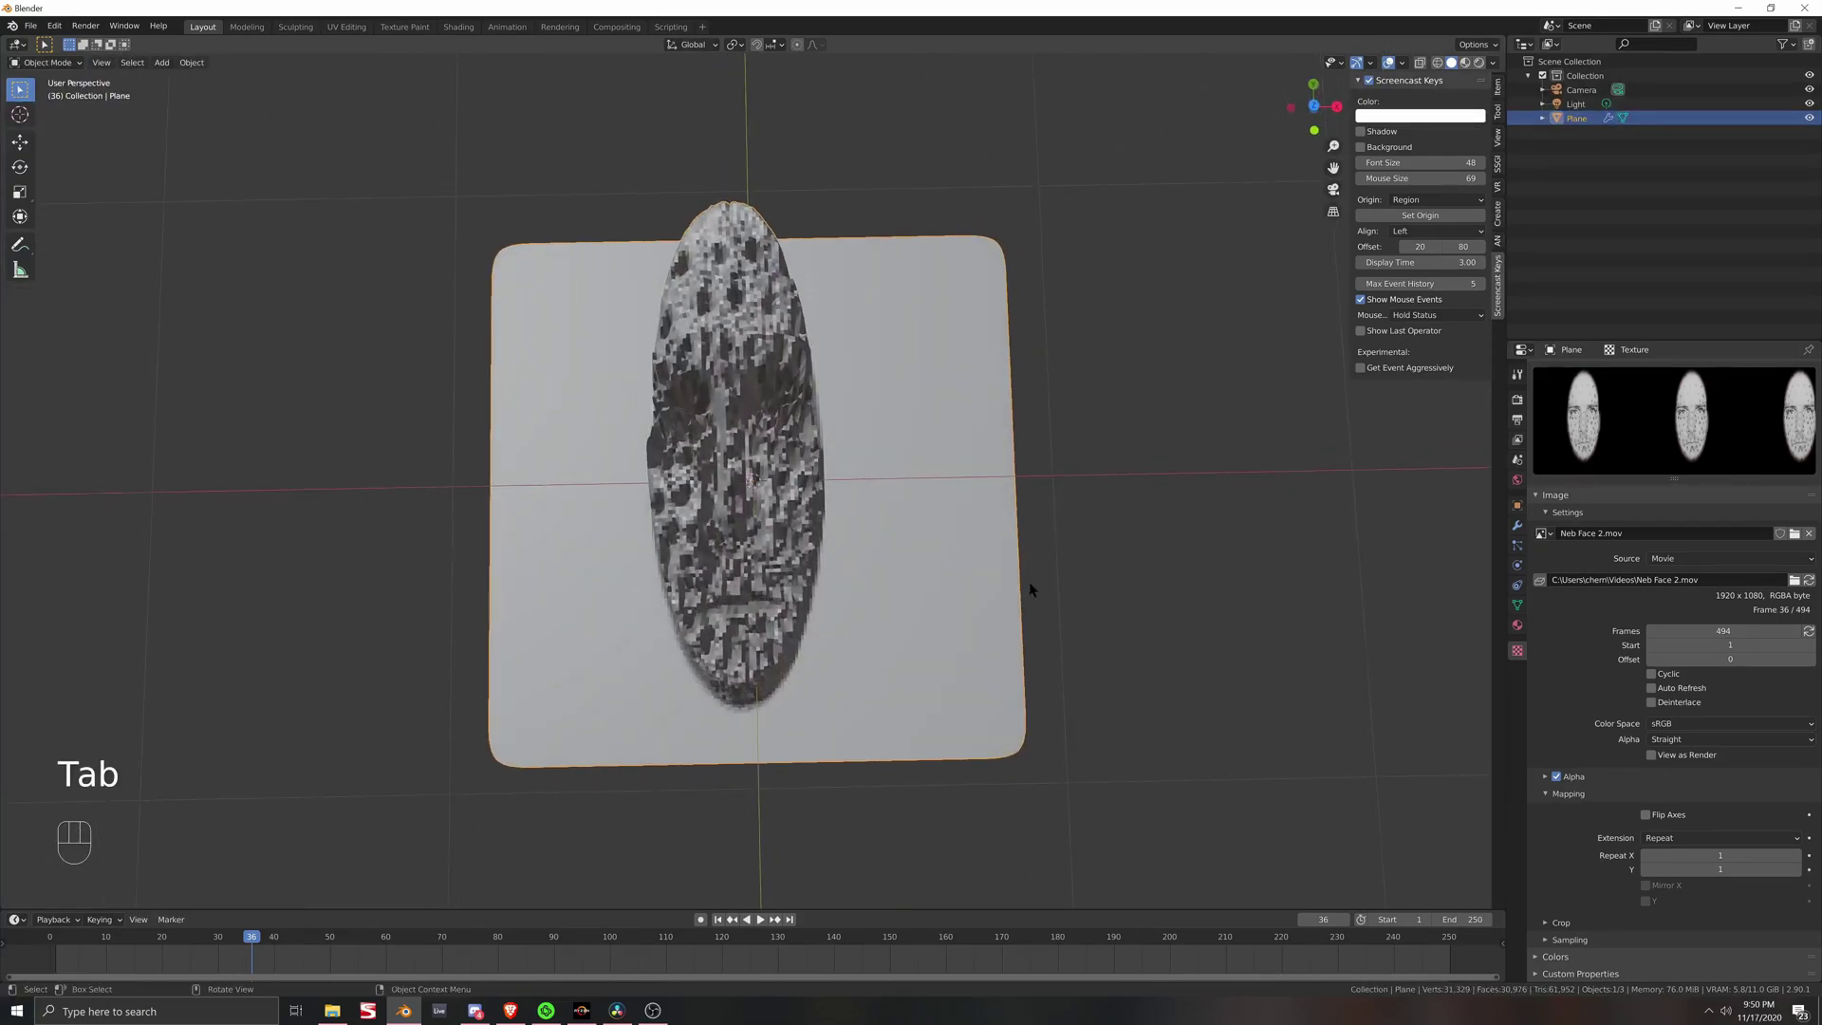
{"action": "key", "text": "KP_7"}
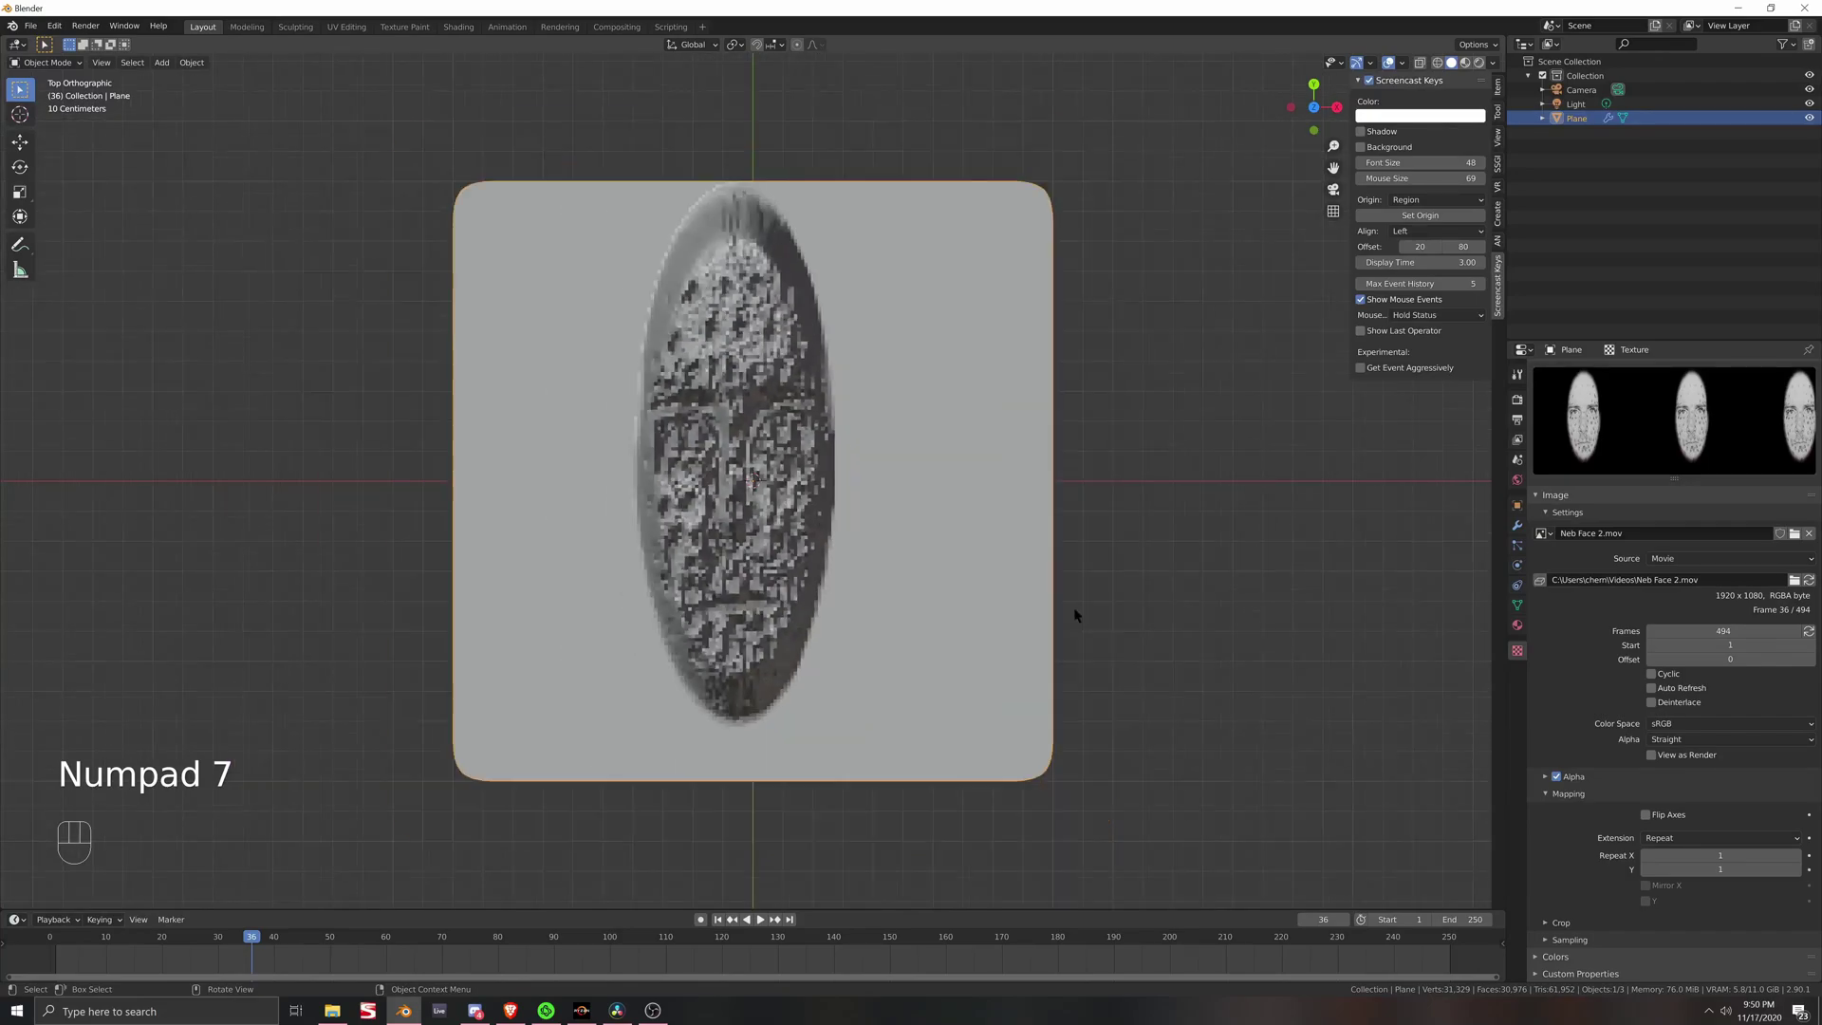
{"action": "scroll", "coordinate": [1075, 608], "scroll_direction": "up", "scroll_amount": 1}
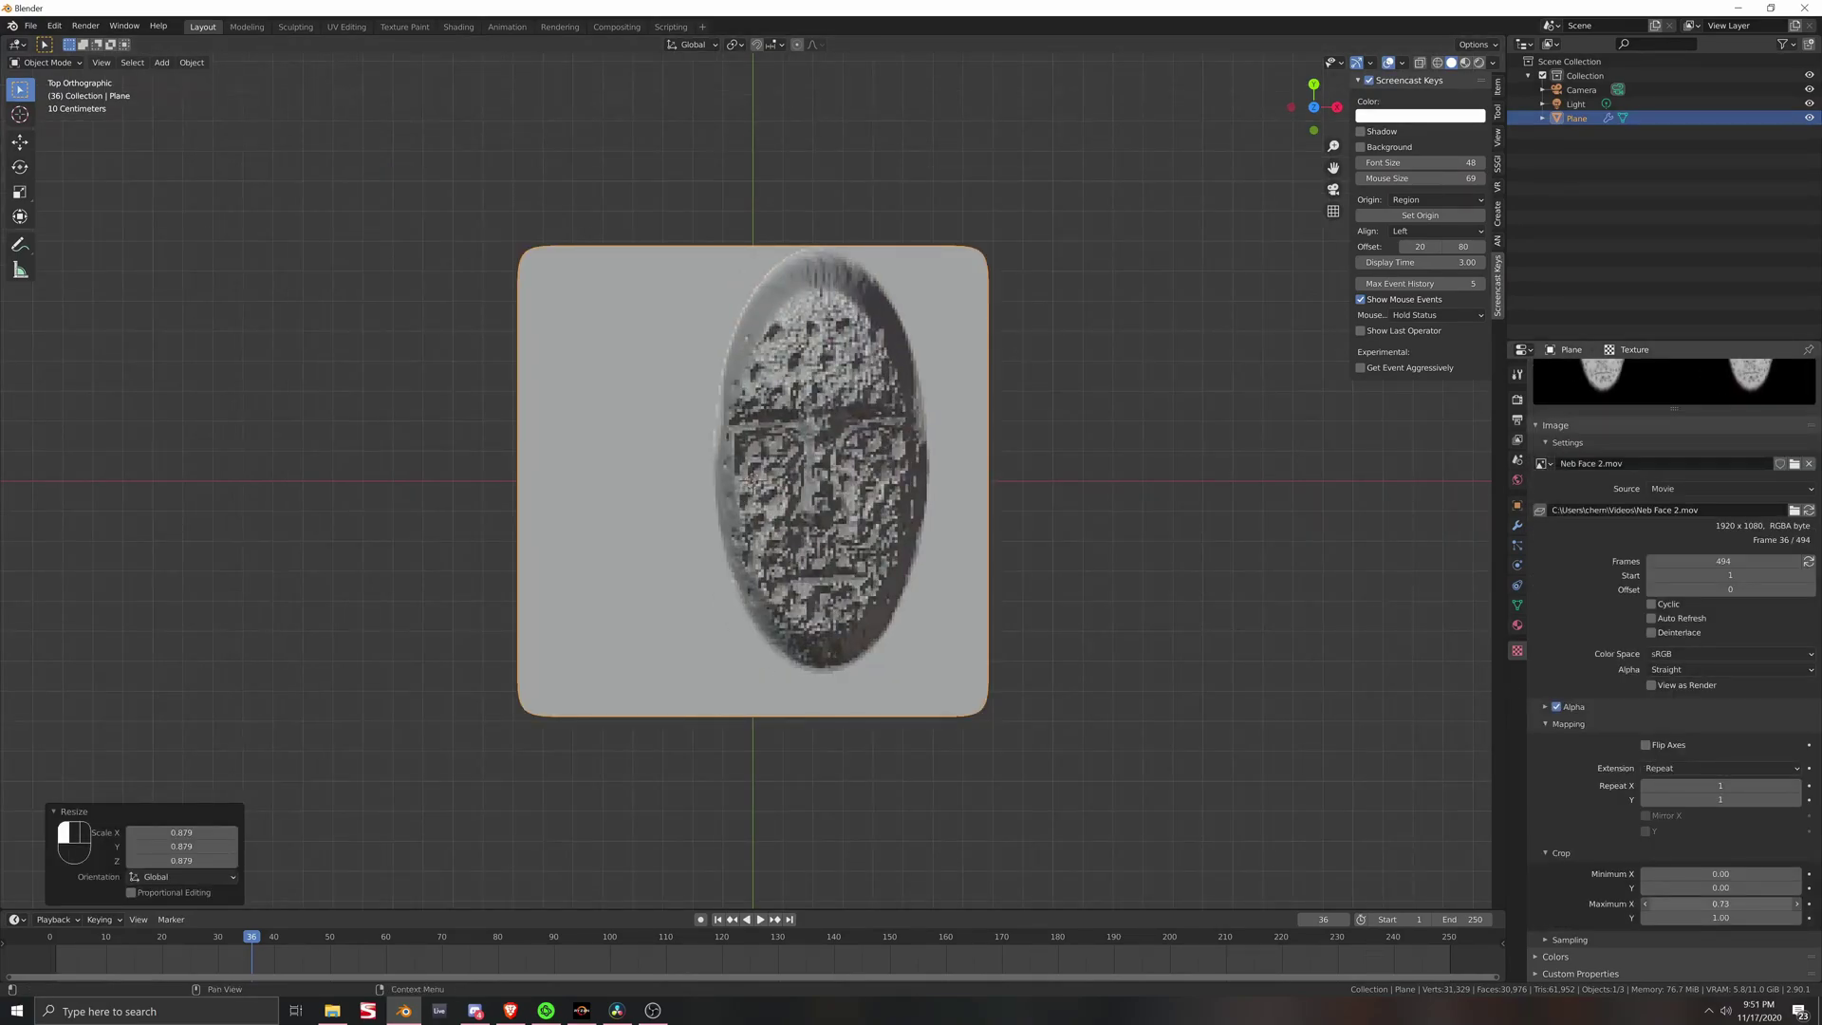
{"action": "mouse_move", "coordinate": [1721, 903]}
{"action": "left_mouse_down"}
{"action": "mouse_move", "coordinate": [1700, 904]}
{"action": "mouse_move", "coordinate": [1765, 918]}
{"action": "mouse_move", "coordinate": [1722, 918]}
{"action": "mouse_move", "coordinate": [1746, 917]}
{"action": "left_mouse_up"}
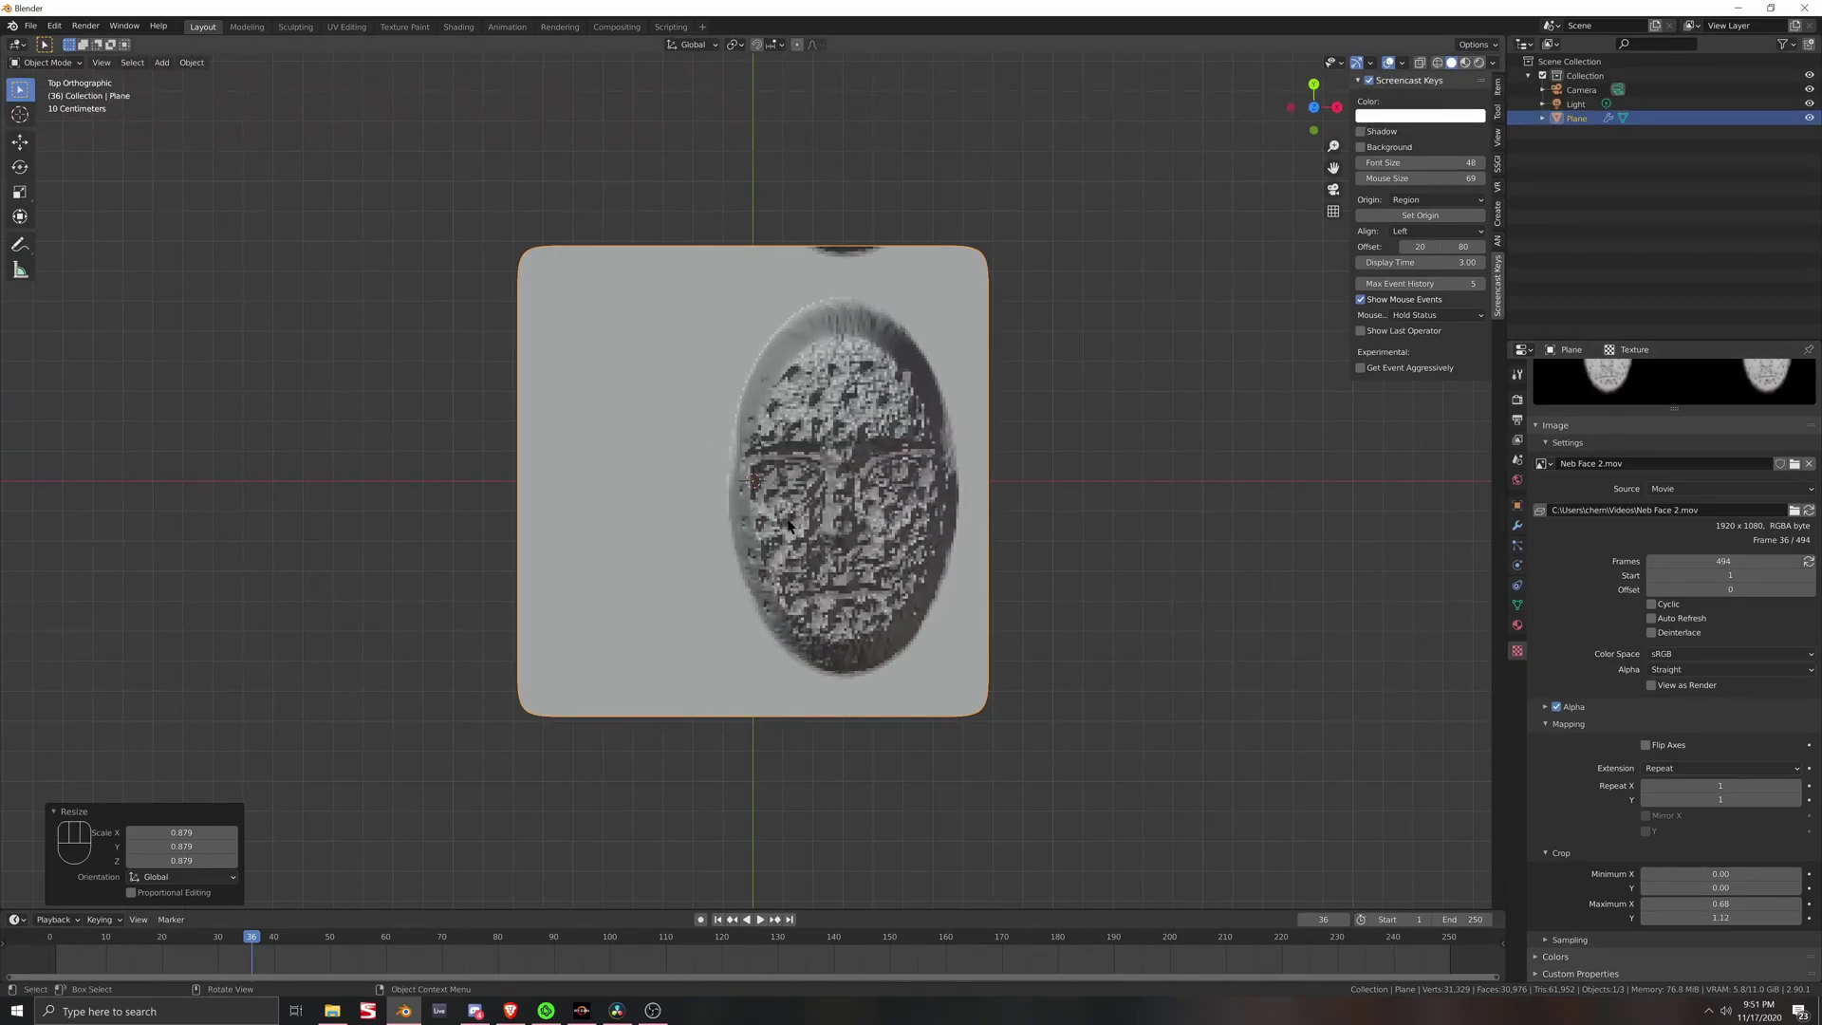
{"action": "right_click", "coordinate": [868, 529]}
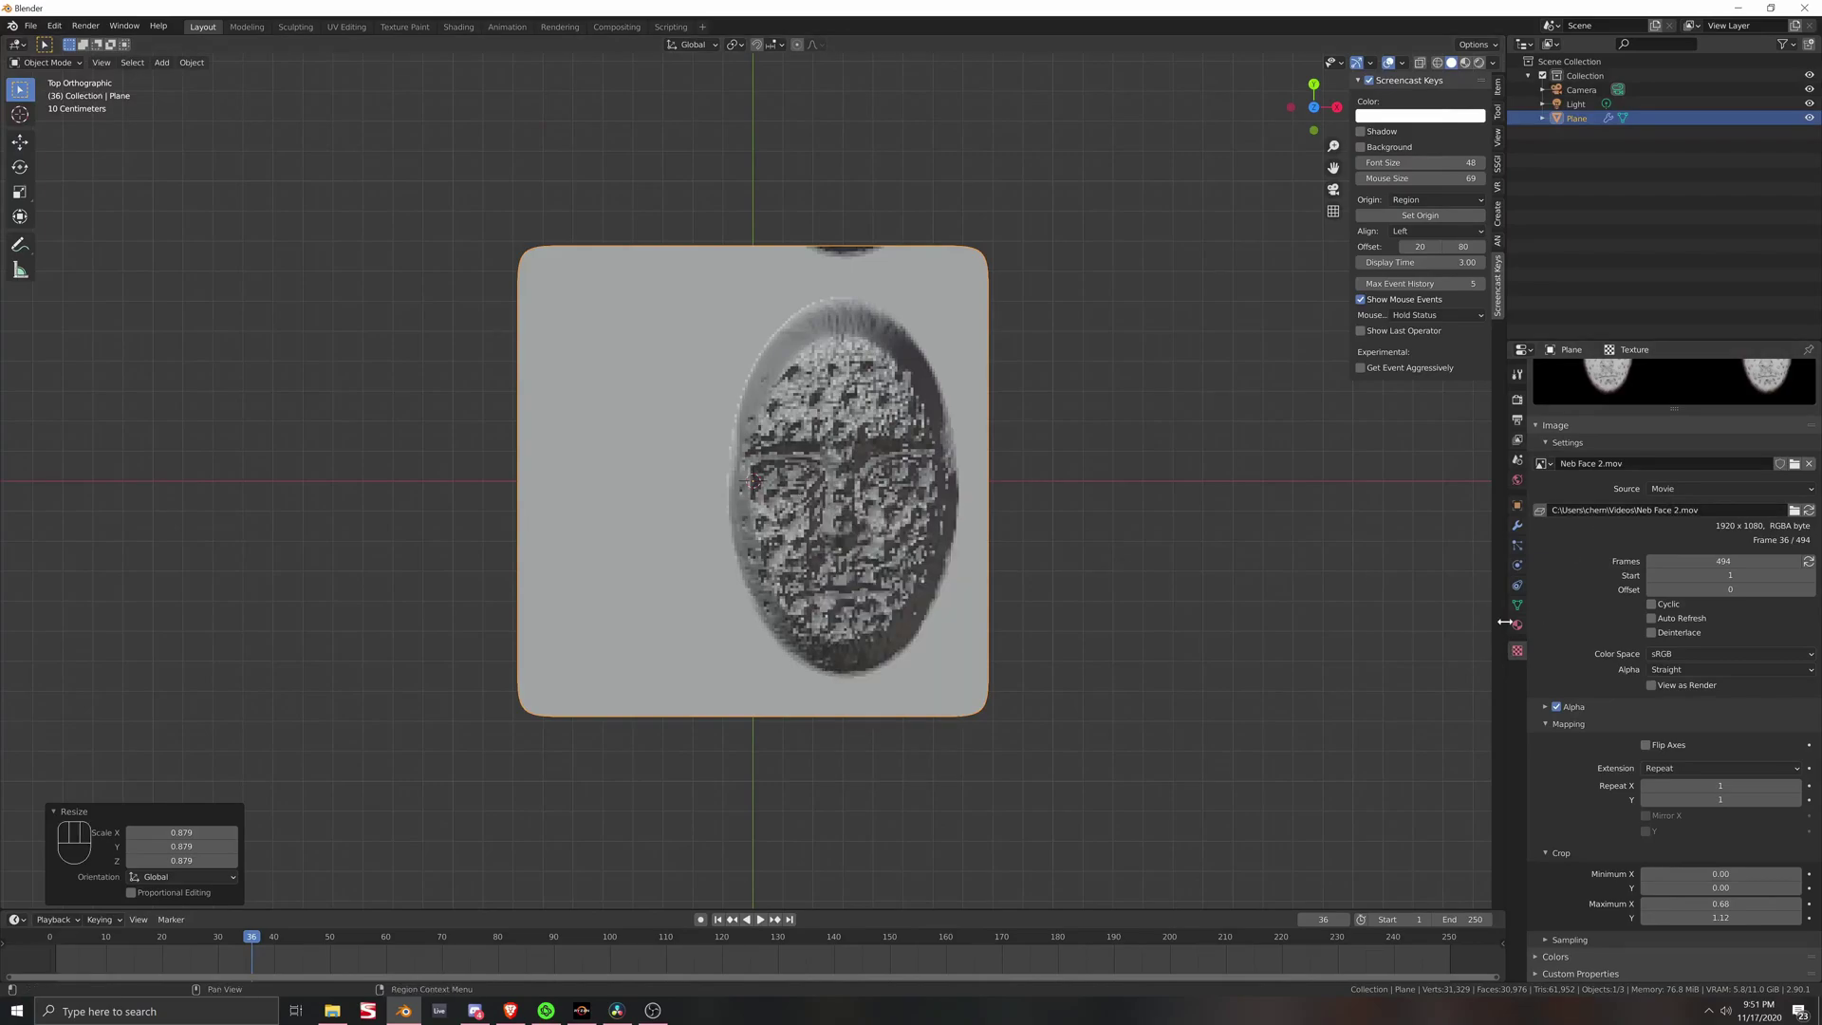
Step: Reduce the strength of the plane's Displace modifier to 0.160
{"action": "left_click", "coordinate": [1518, 528]}
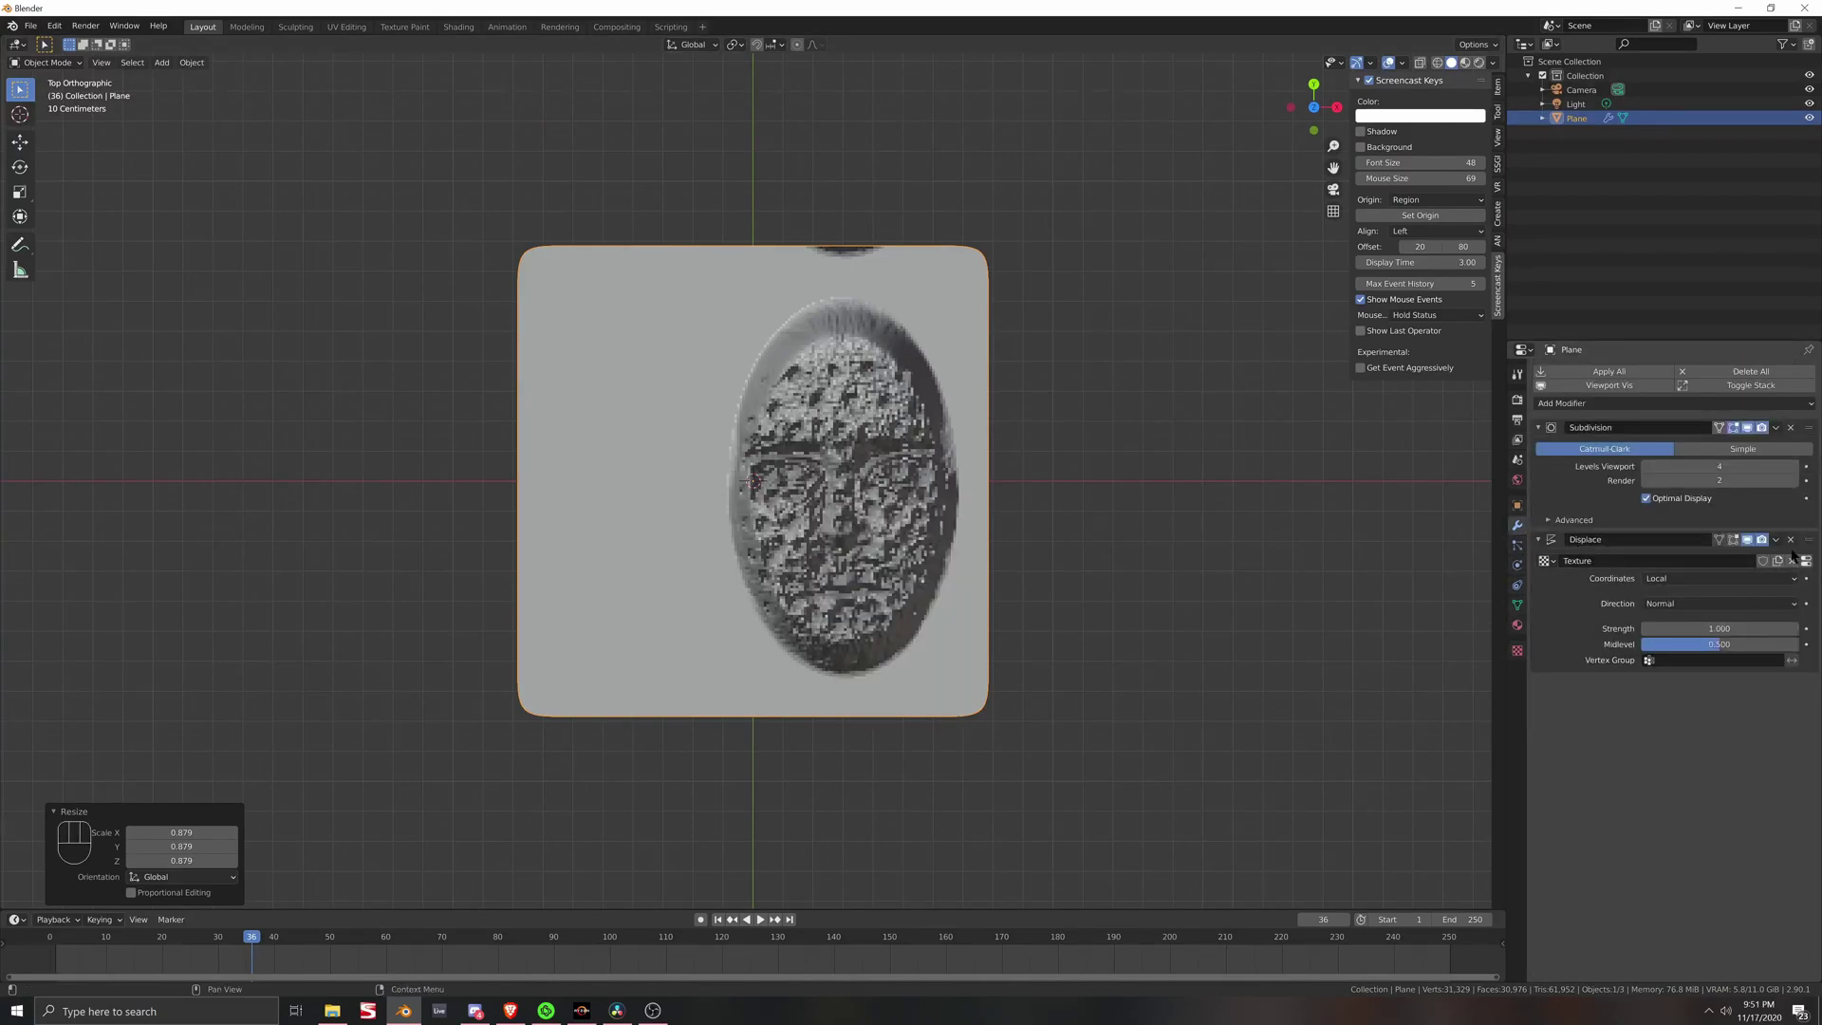
{"action": "left_click_drag", "start_coordinate": [1809, 539], "coordinate": [1706, 730]}
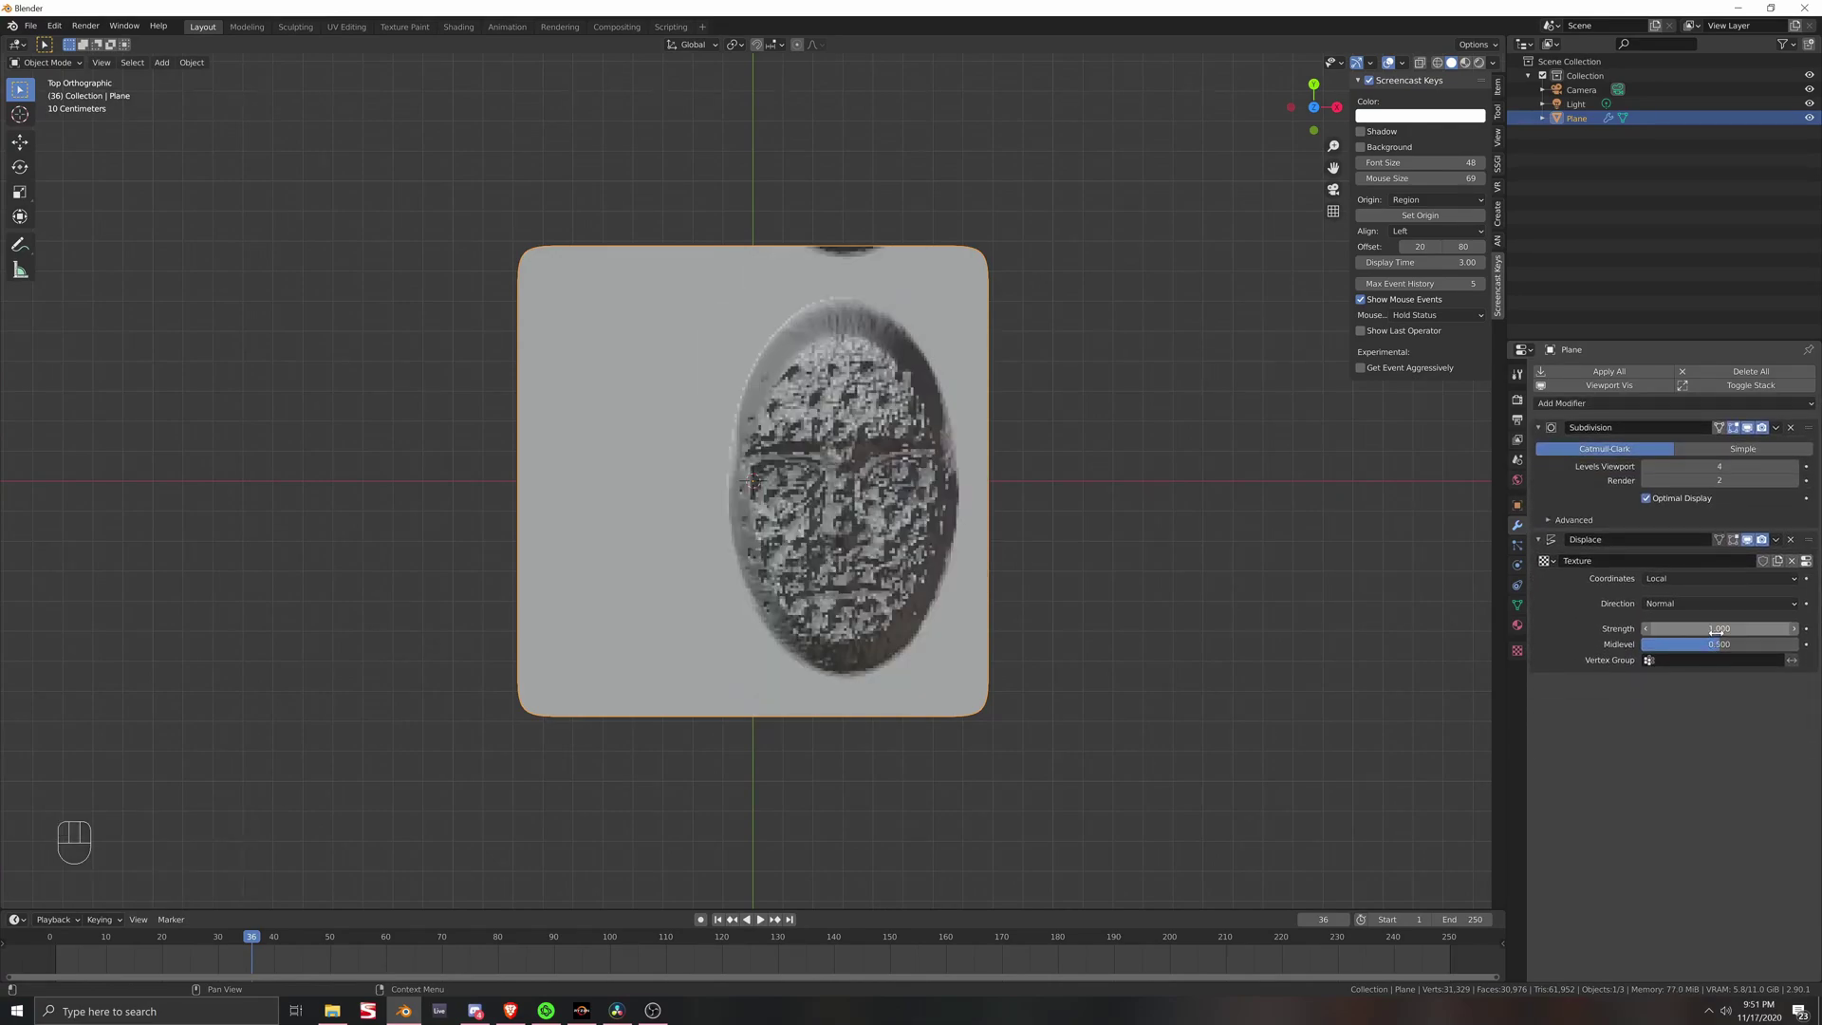
{"action": "left_click_drag", "start_coordinate": [1719, 628], "coordinate": [1680, 628], "text": "shift"}
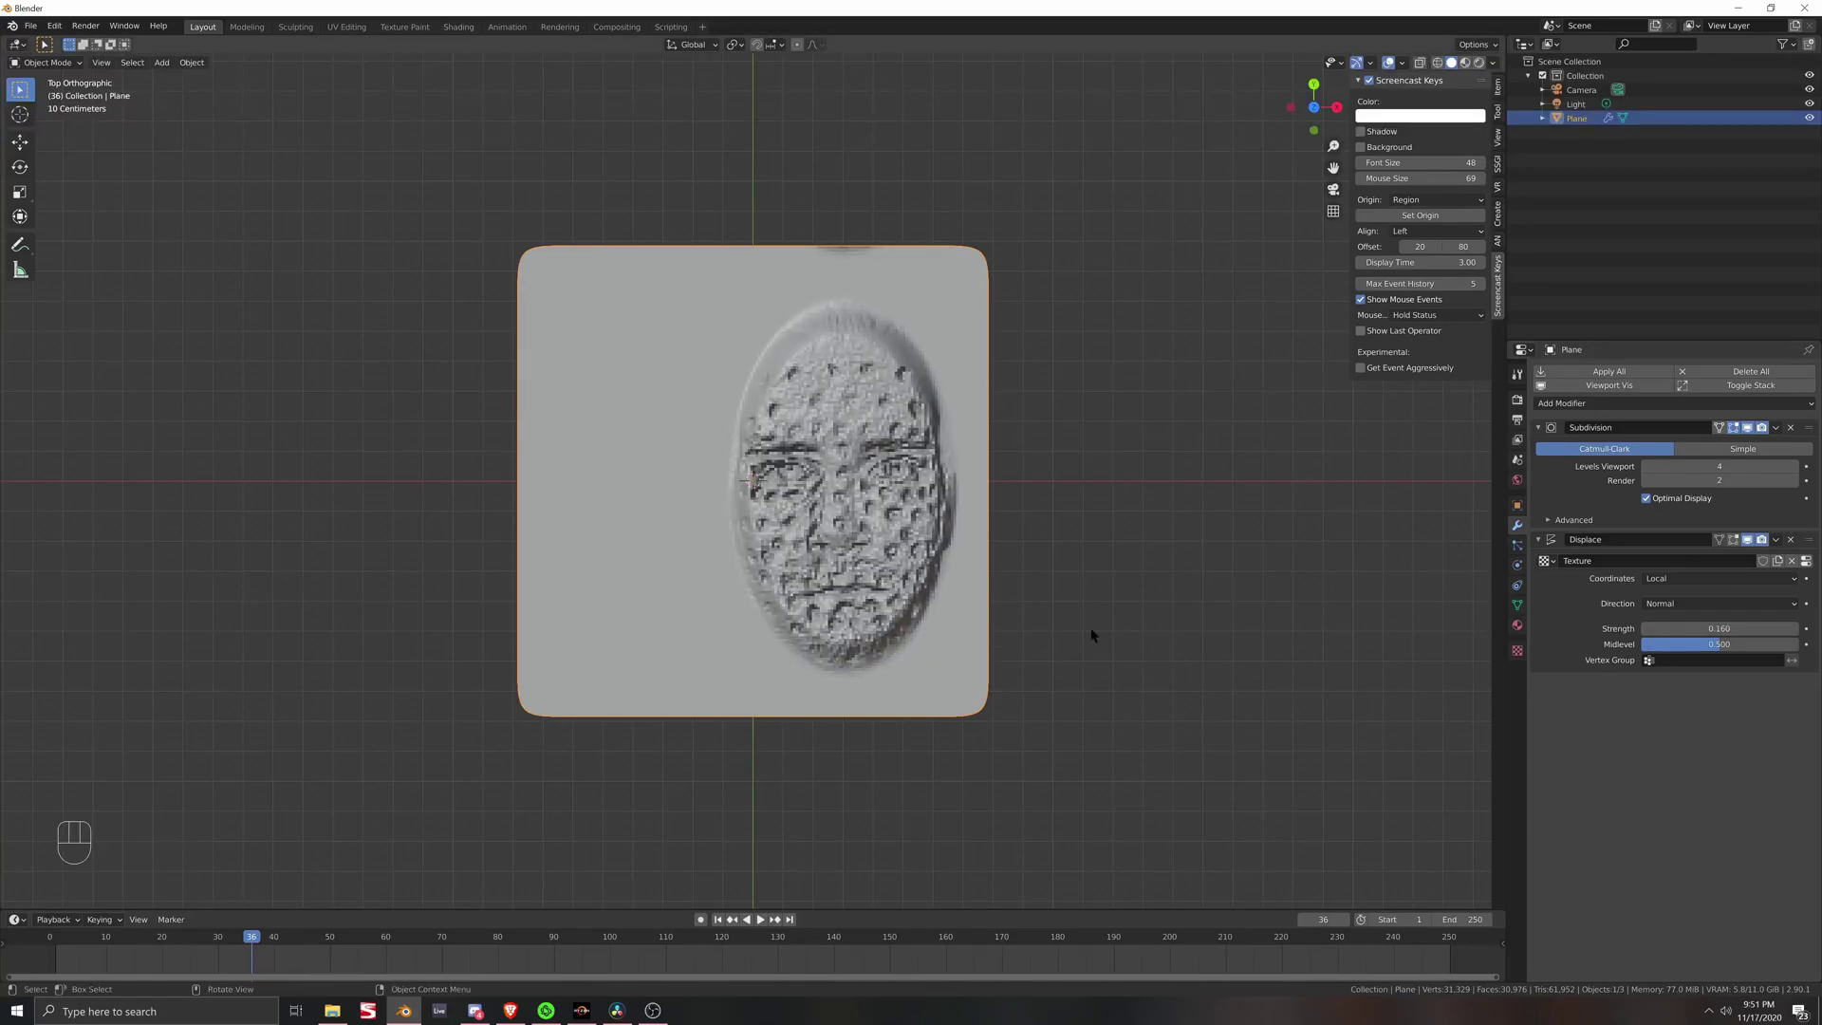
{"action": "scroll", "coordinate": [985, 589], "scroll_direction": "up", "scroll_amount": 4}
{"action": "scroll", "coordinate": [1083, 588], "scroll_direction": "down", "scroll_amount": 2}
{"action": "mouse_move", "coordinate": [1085, 588]}
{"action": "middle_mouse_down"}
{"action": "mouse_move", "coordinate": [1097, 463]}
{"action": "mouse_move", "coordinate": [1098, 630]}
{"action": "mouse_move", "coordinate": [1090, 532]}
{"action": "mouse_move", "coordinate": [1091, 577]}
{"action": "middle_mouse_up"}
Step: Shade the displaced plane smooth while viewing it from above
{"action": "key", "text": "KP_7"}
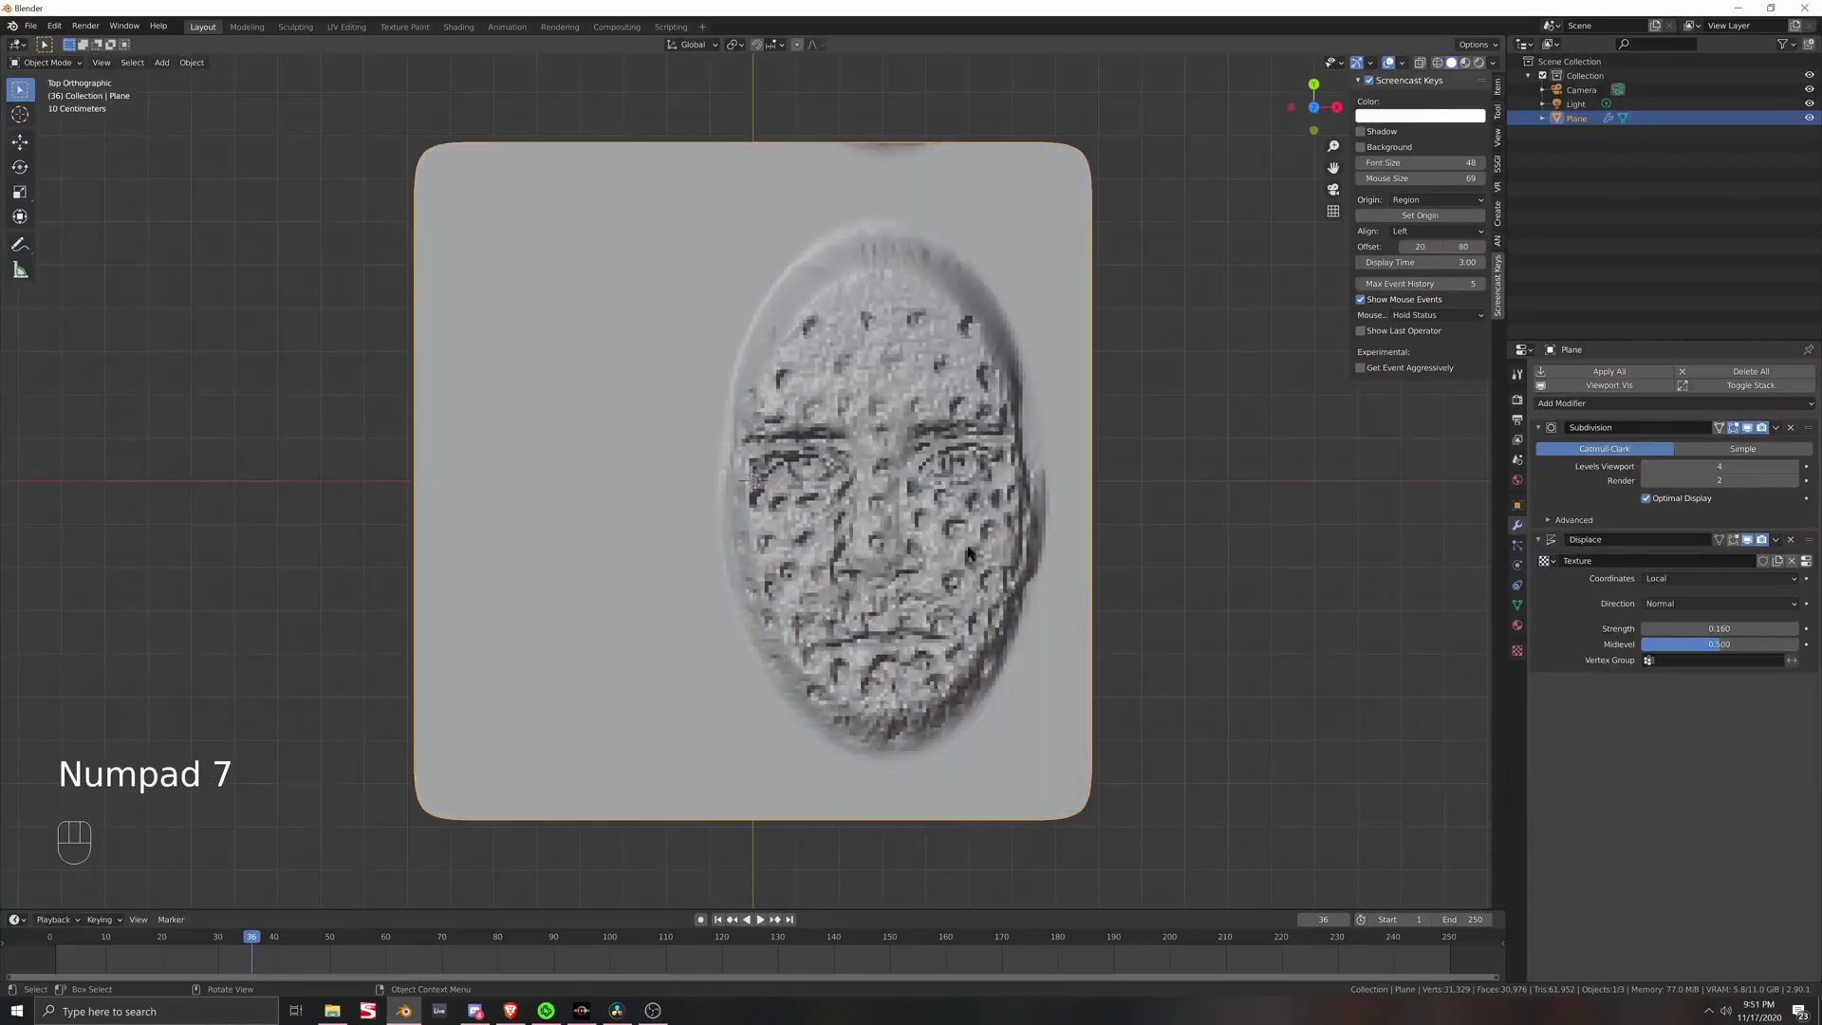
{"action": "right_click", "coordinate": [938, 581]}
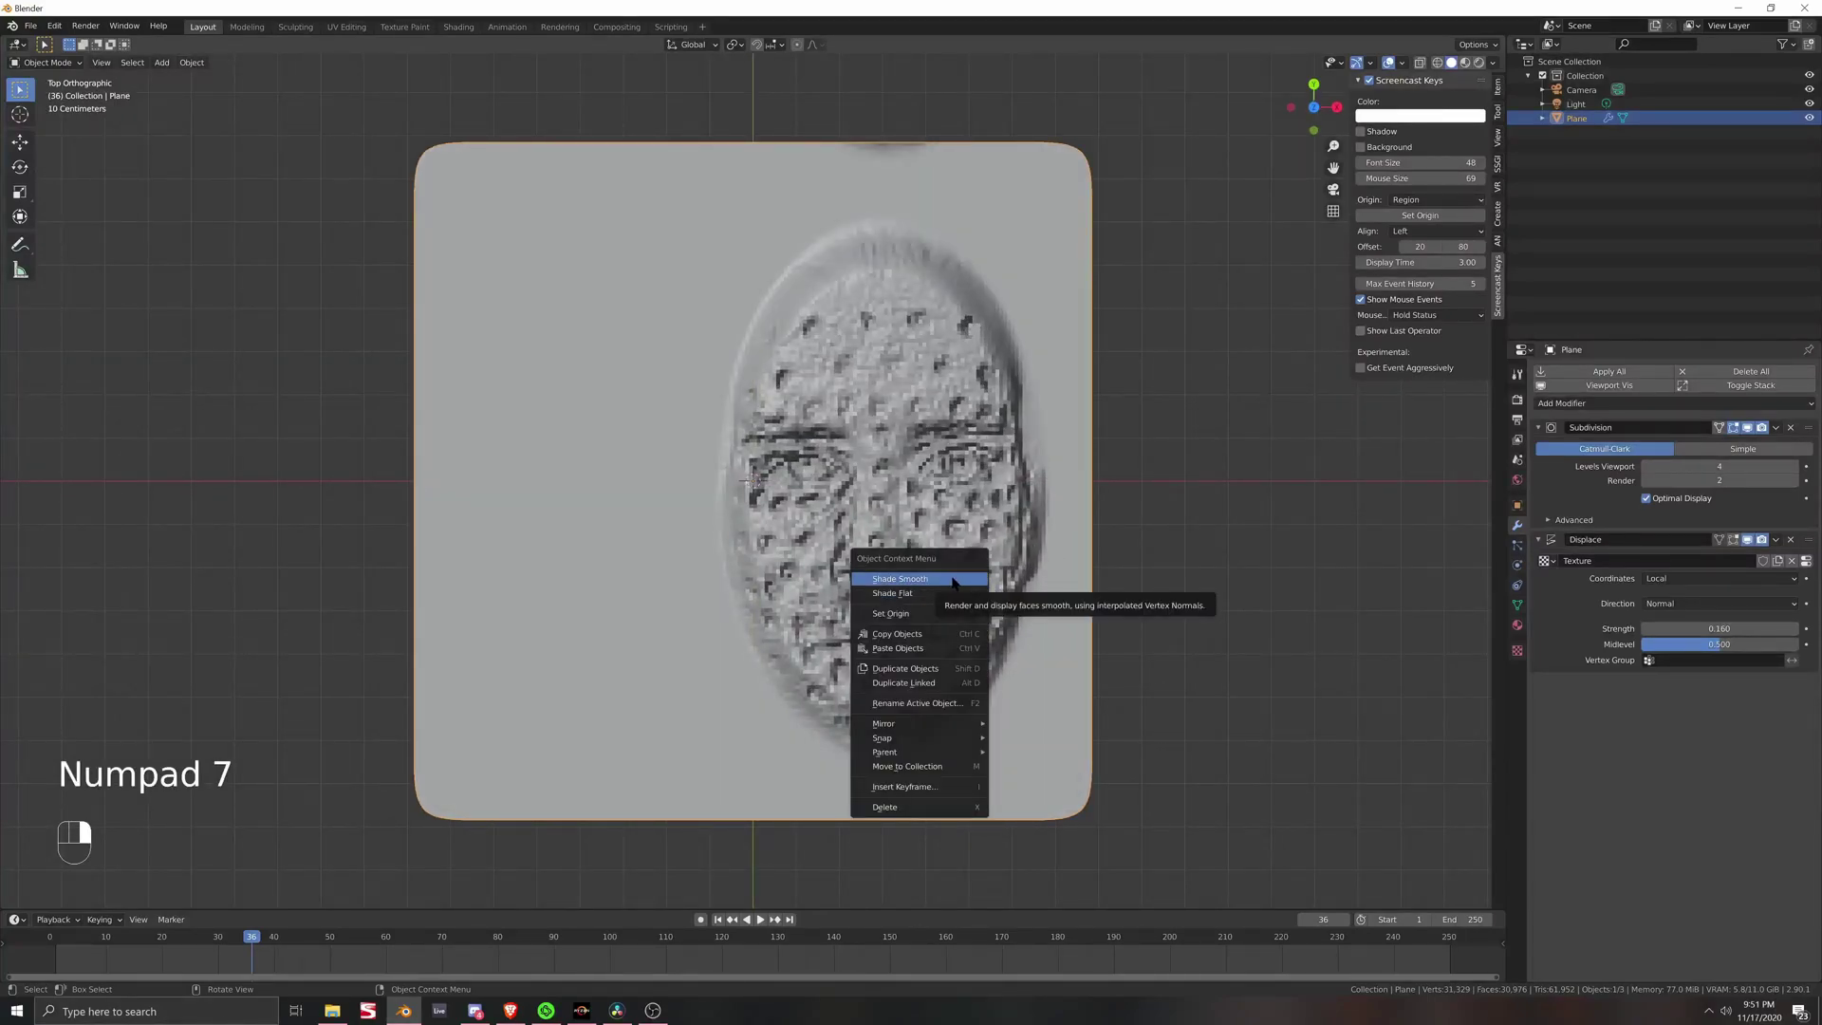
{"action": "left_click", "coordinate": [953, 580]}
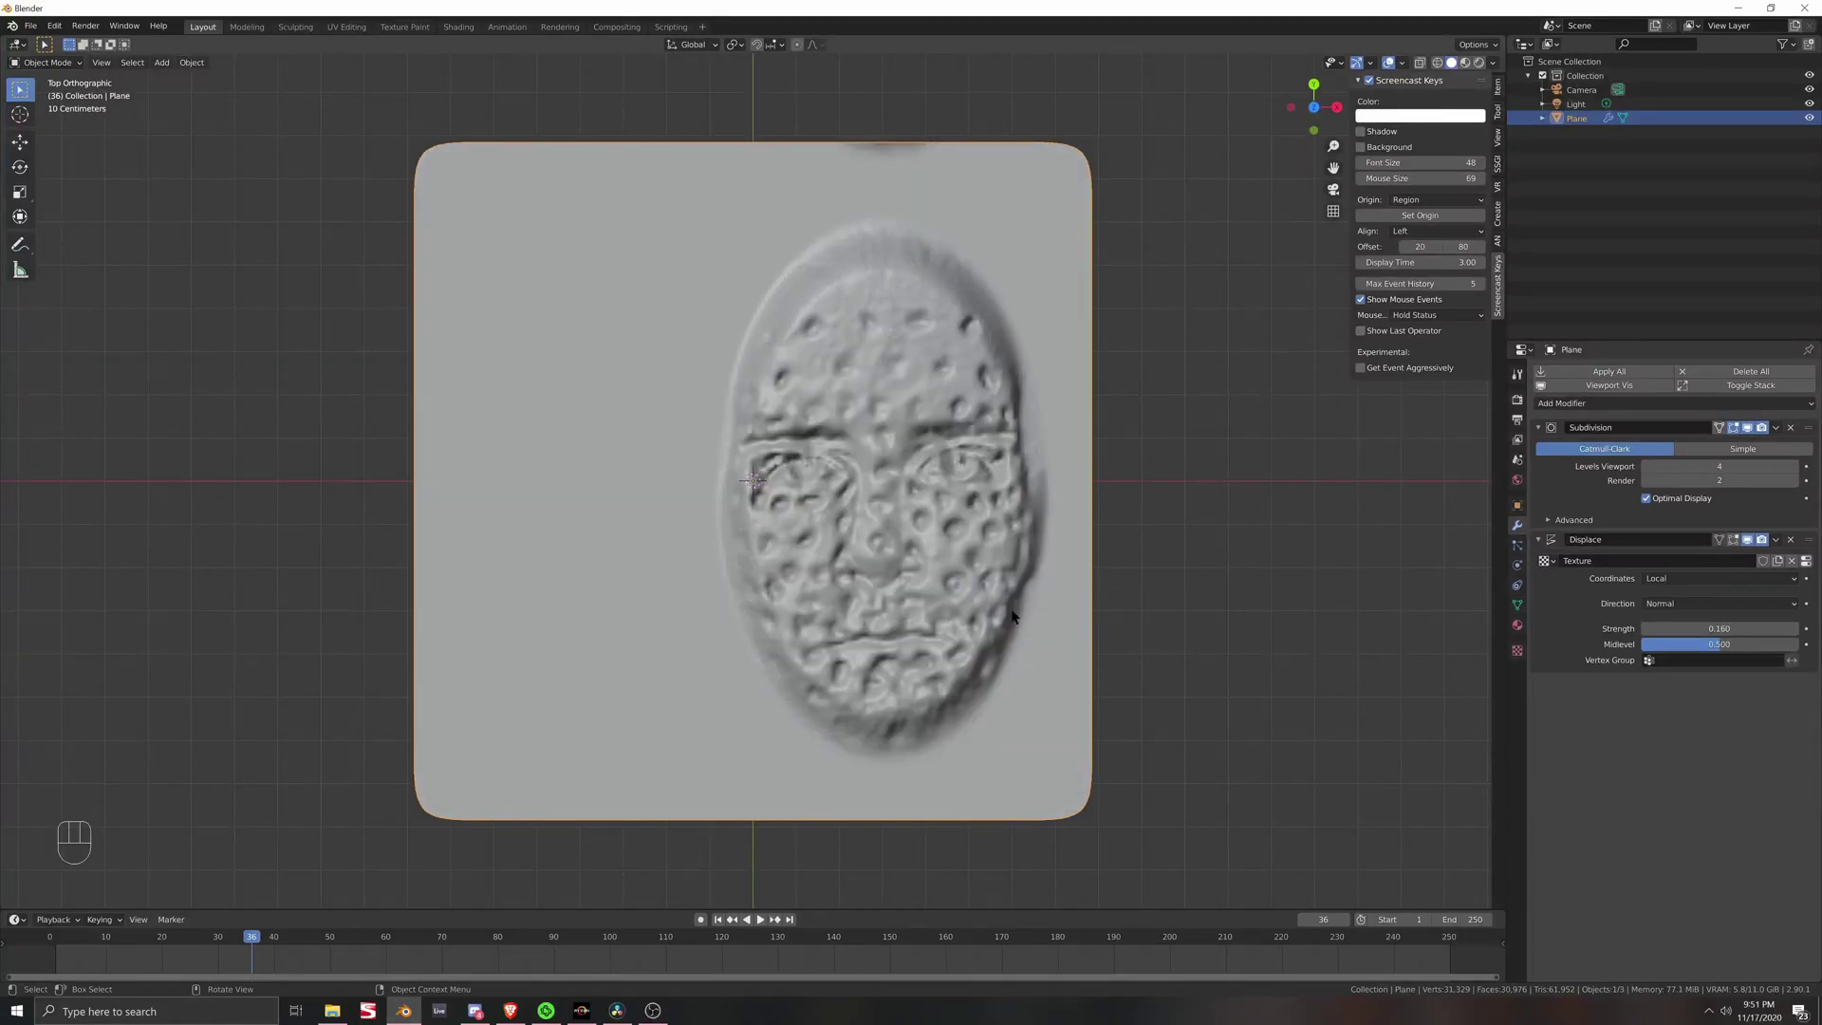
Step: Set the texture crop's minimum X to 0.04 and move the plane about -0.28 m in X and 0.10 m in Y
{"action": "left_click", "coordinate": [1517, 650]}
{"action": "left_click_drag", "start_coordinate": [1721, 873], "coordinate": [1704, 873], "text": "shift"}
{"action": "key", "text": "g"}
{"action": "left_click", "coordinate": [953, 510]}
{"action": "scroll", "coordinate": [953, 511], "scroll_direction": "up", "scroll_amount": 3}
{"action": "scroll", "coordinate": [952, 511], "scroll_direction": "down", "scroll_amount": 3}
{"action": "mouse_move", "coordinate": [1033, 549]}
{"action": "middle_mouse_down"}
{"action": "mouse_move", "coordinate": [1034, 465]}
{"action": "mouse_move", "coordinate": [1009, 509]}
{"action": "mouse_move", "coordinate": [1025, 549]}
{"action": "middle_mouse_up"}
{"action": "scroll", "coordinate": [1025, 549], "scroll_direction": "up", "scroll_amount": 5}
{"action": "scroll", "coordinate": [1025, 545], "scroll_direction": "down", "scroll_amount": 4}
{"action": "scroll", "coordinate": [988, 533], "scroll_direction": "up", "scroll_amount": 3}
{"action": "scroll", "coordinate": [958, 536], "scroll_direction": "down", "scroll_amount": 2}
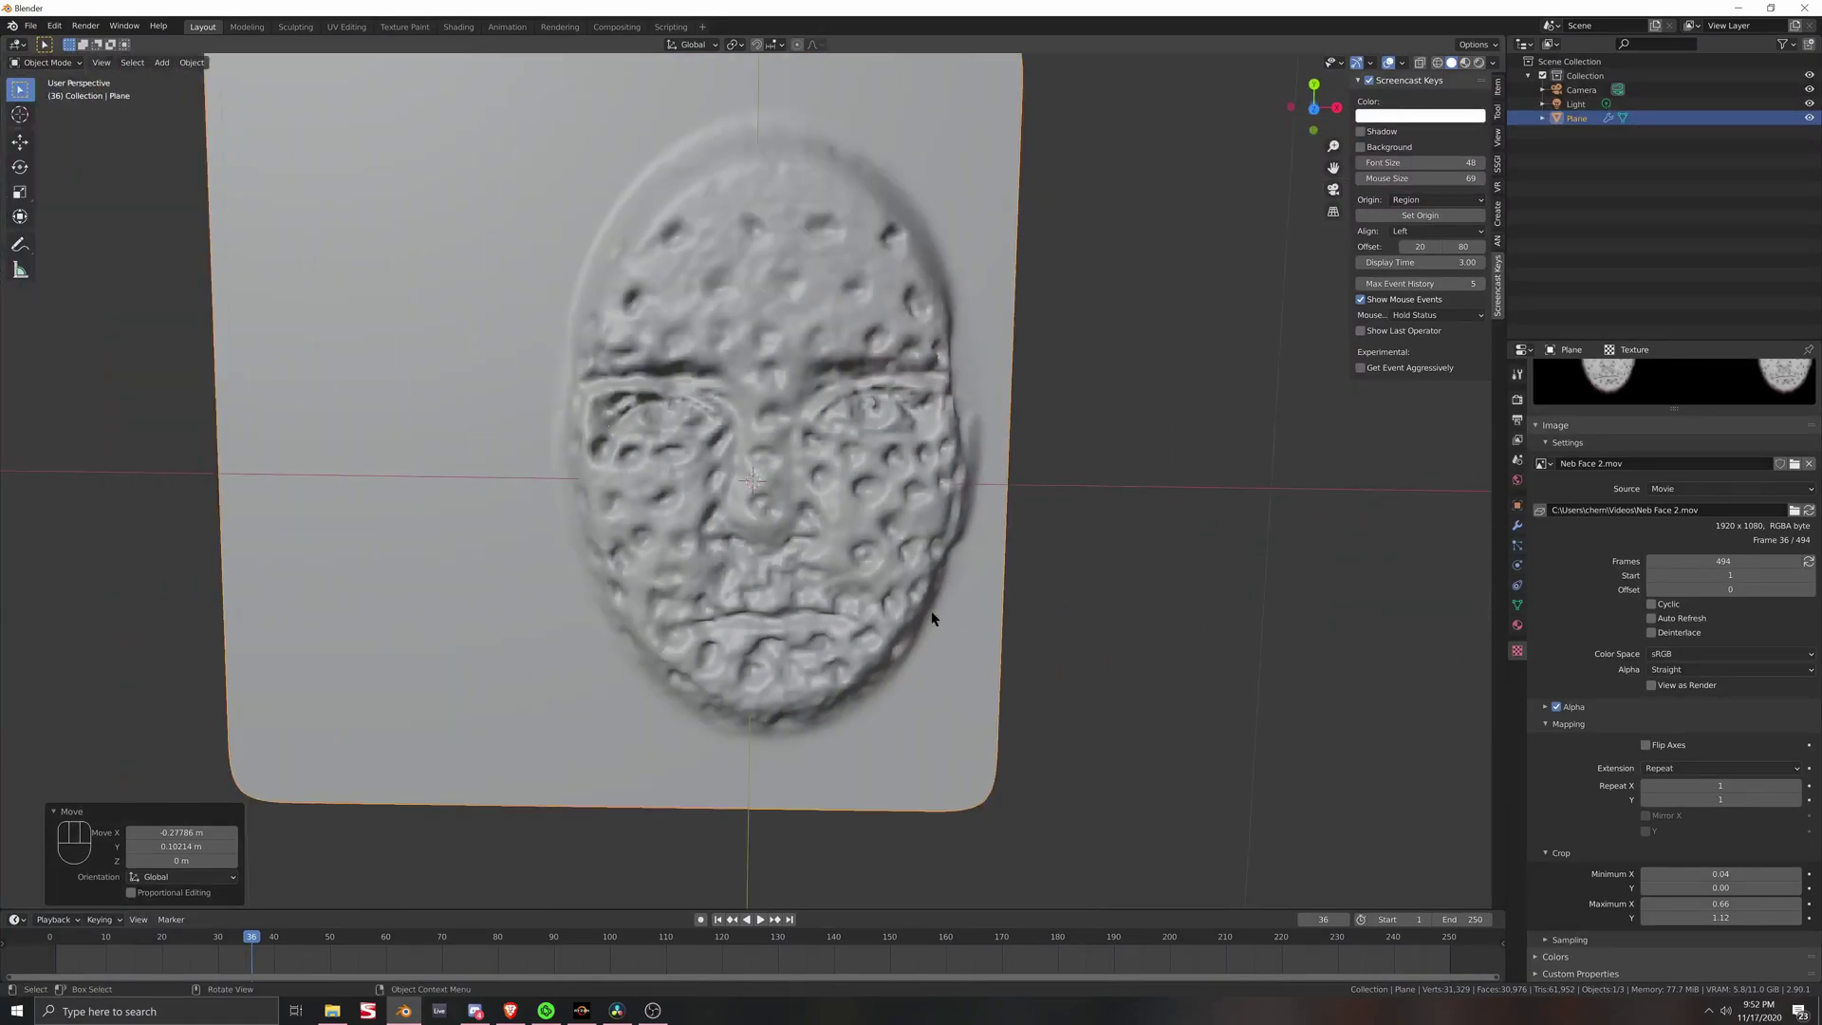
Step: Play the animation and examine from several angles how the face movie displaces the plane
{"action": "key", "text": "space"}
{"action": "scroll", "coordinate": [963, 606], "scroll_direction": "down", "scroll_amount": 1}
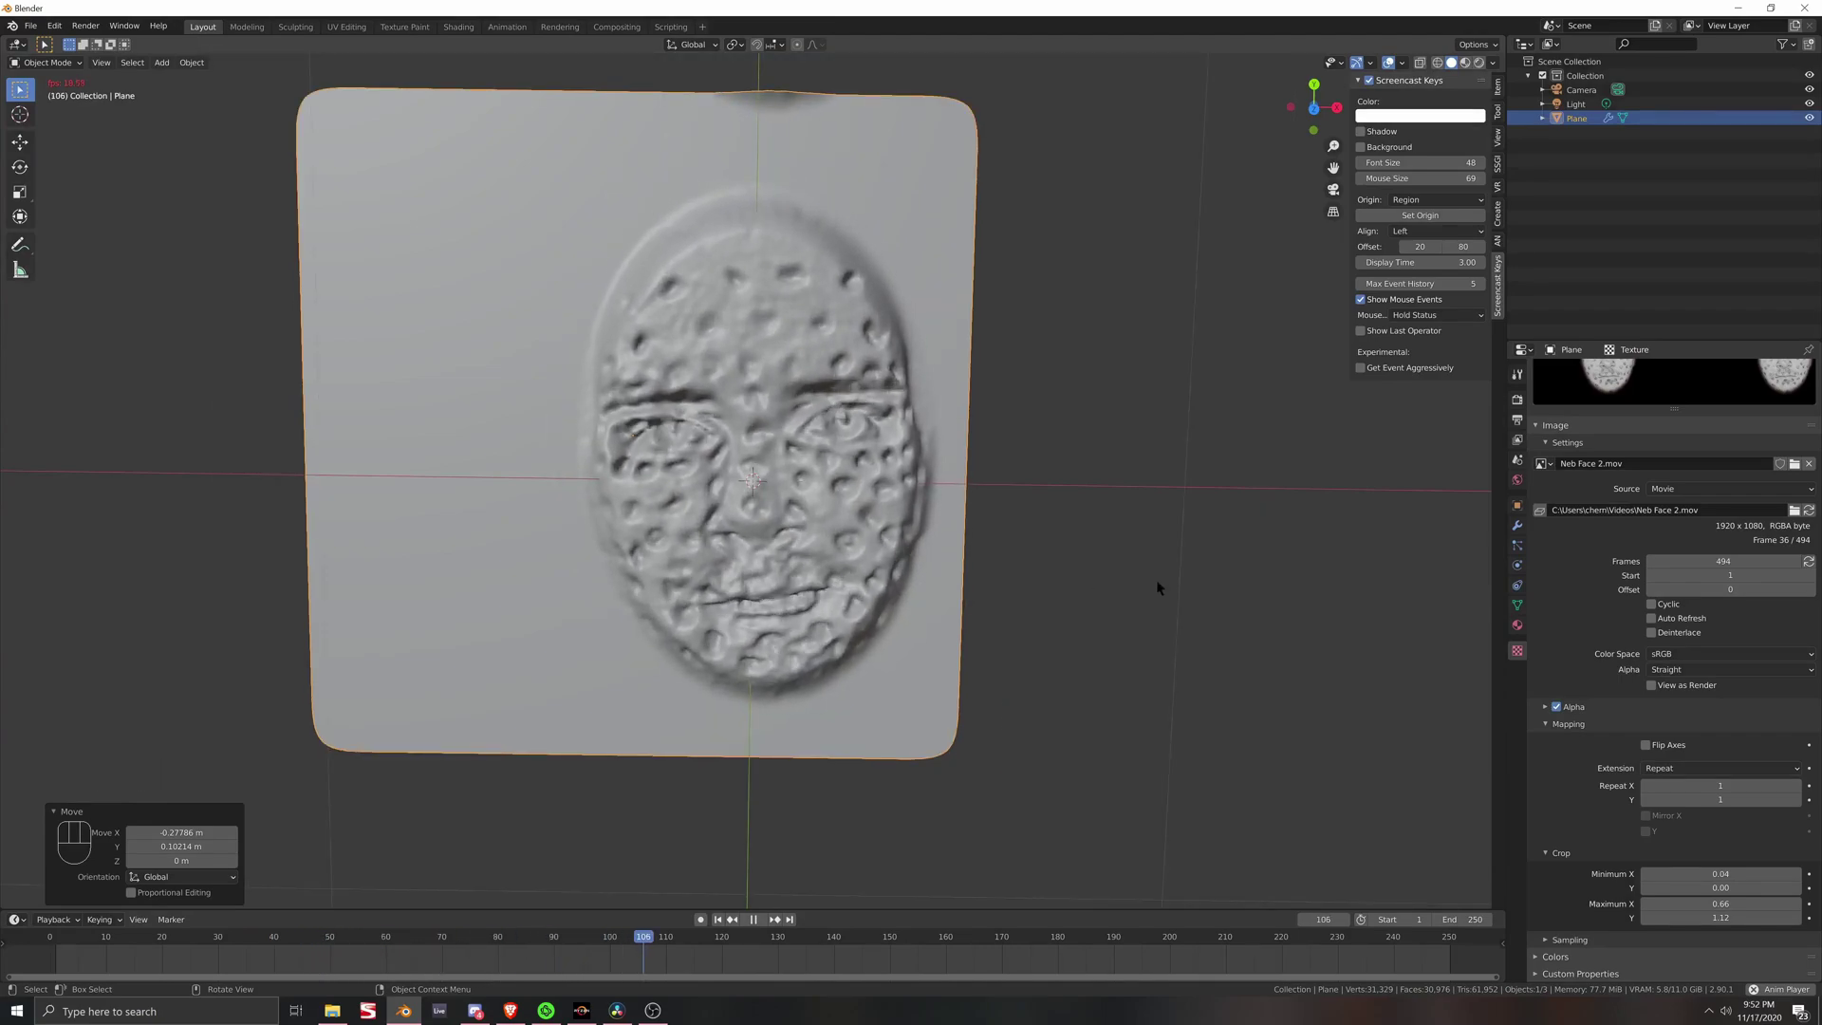
{"action": "scroll", "coordinate": [1143, 585], "scroll_direction": "up", "scroll_amount": 1}
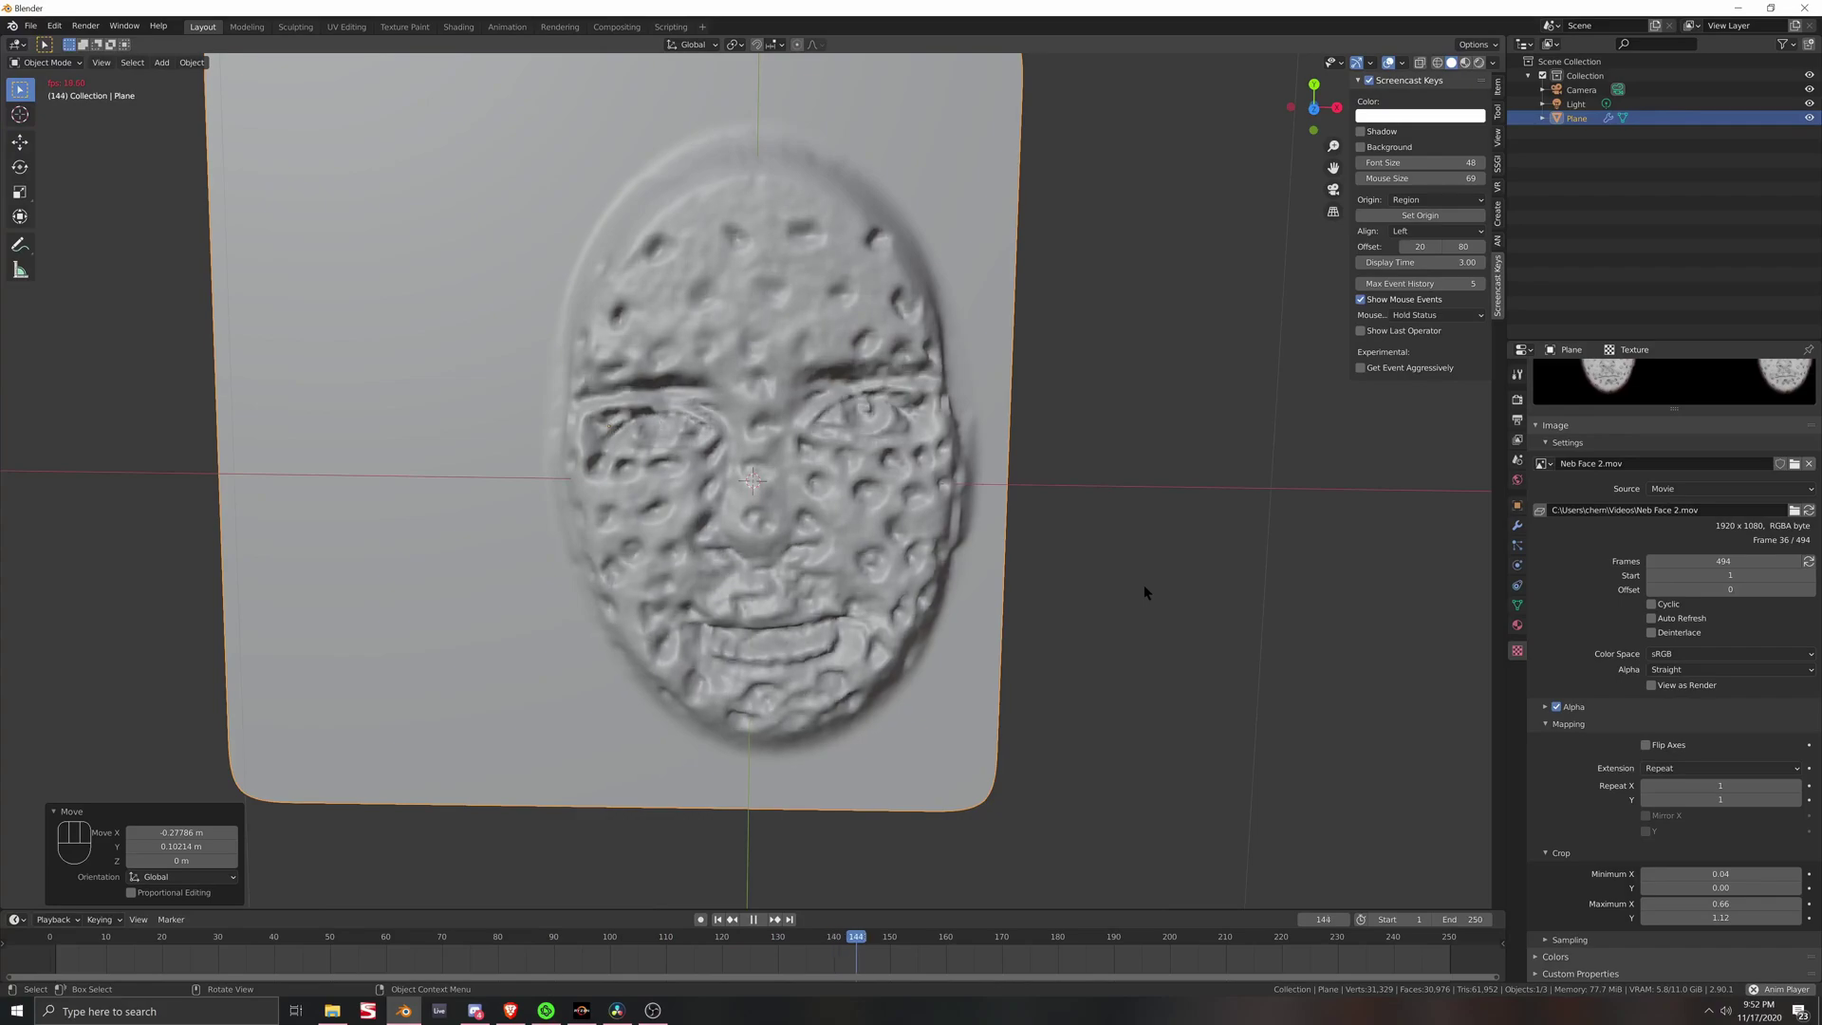
{"action": "mouse_move", "coordinate": [1157, 581]}
{"action": "middle_mouse_down"}
{"action": "mouse_move", "coordinate": [1155, 557]}
{"action": "mouse_move", "coordinate": [1162, 576]}
{"action": "middle_mouse_up"}
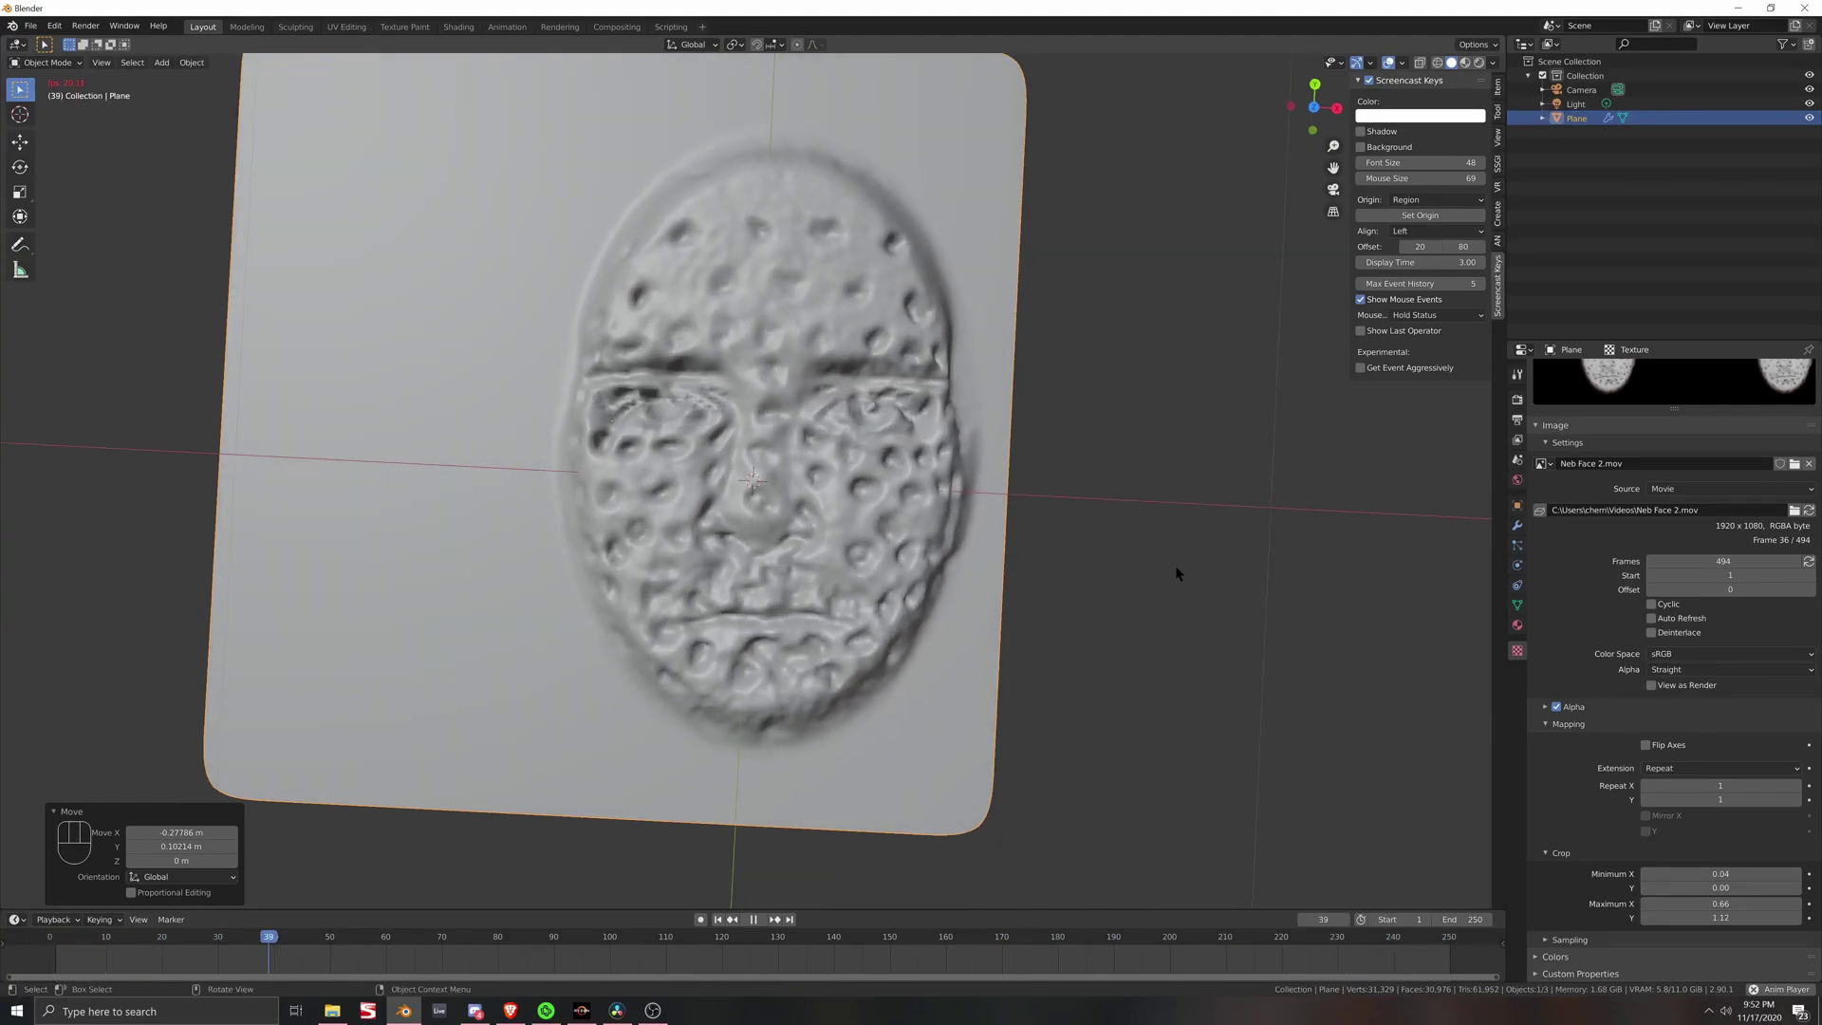
{"action": "middle_click_drag", "start_coordinate": [1016, 691], "coordinate": [959, 642]}
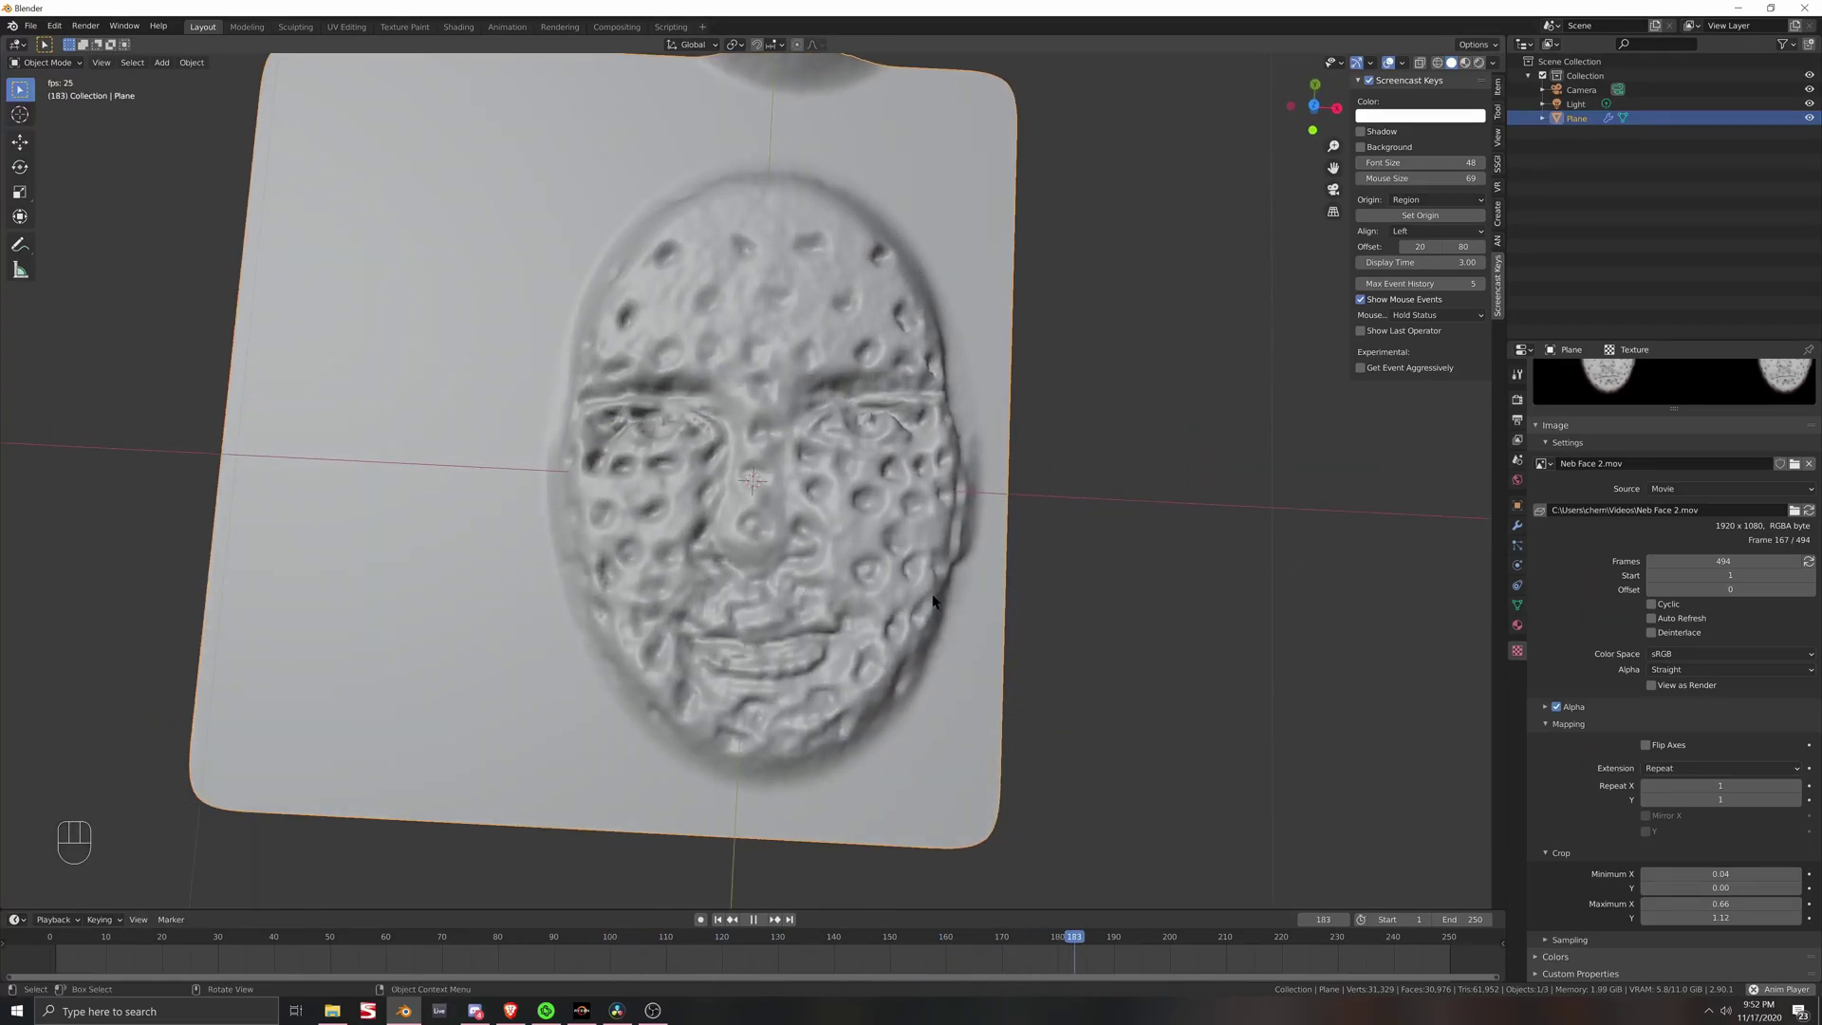
Step: Move the plane about -0.04 m in X and 0.02 m in Y during playback and stop the animation
{"action": "key", "text": "g"}
{"action": "left_click", "coordinate": [1176, 663]}
{"action": "scroll", "coordinate": [965, 655], "scroll_direction": "down", "scroll_amount": 2}
{"action": "scroll", "coordinate": [965, 655], "scroll_direction": "up", "scroll_amount": 2}
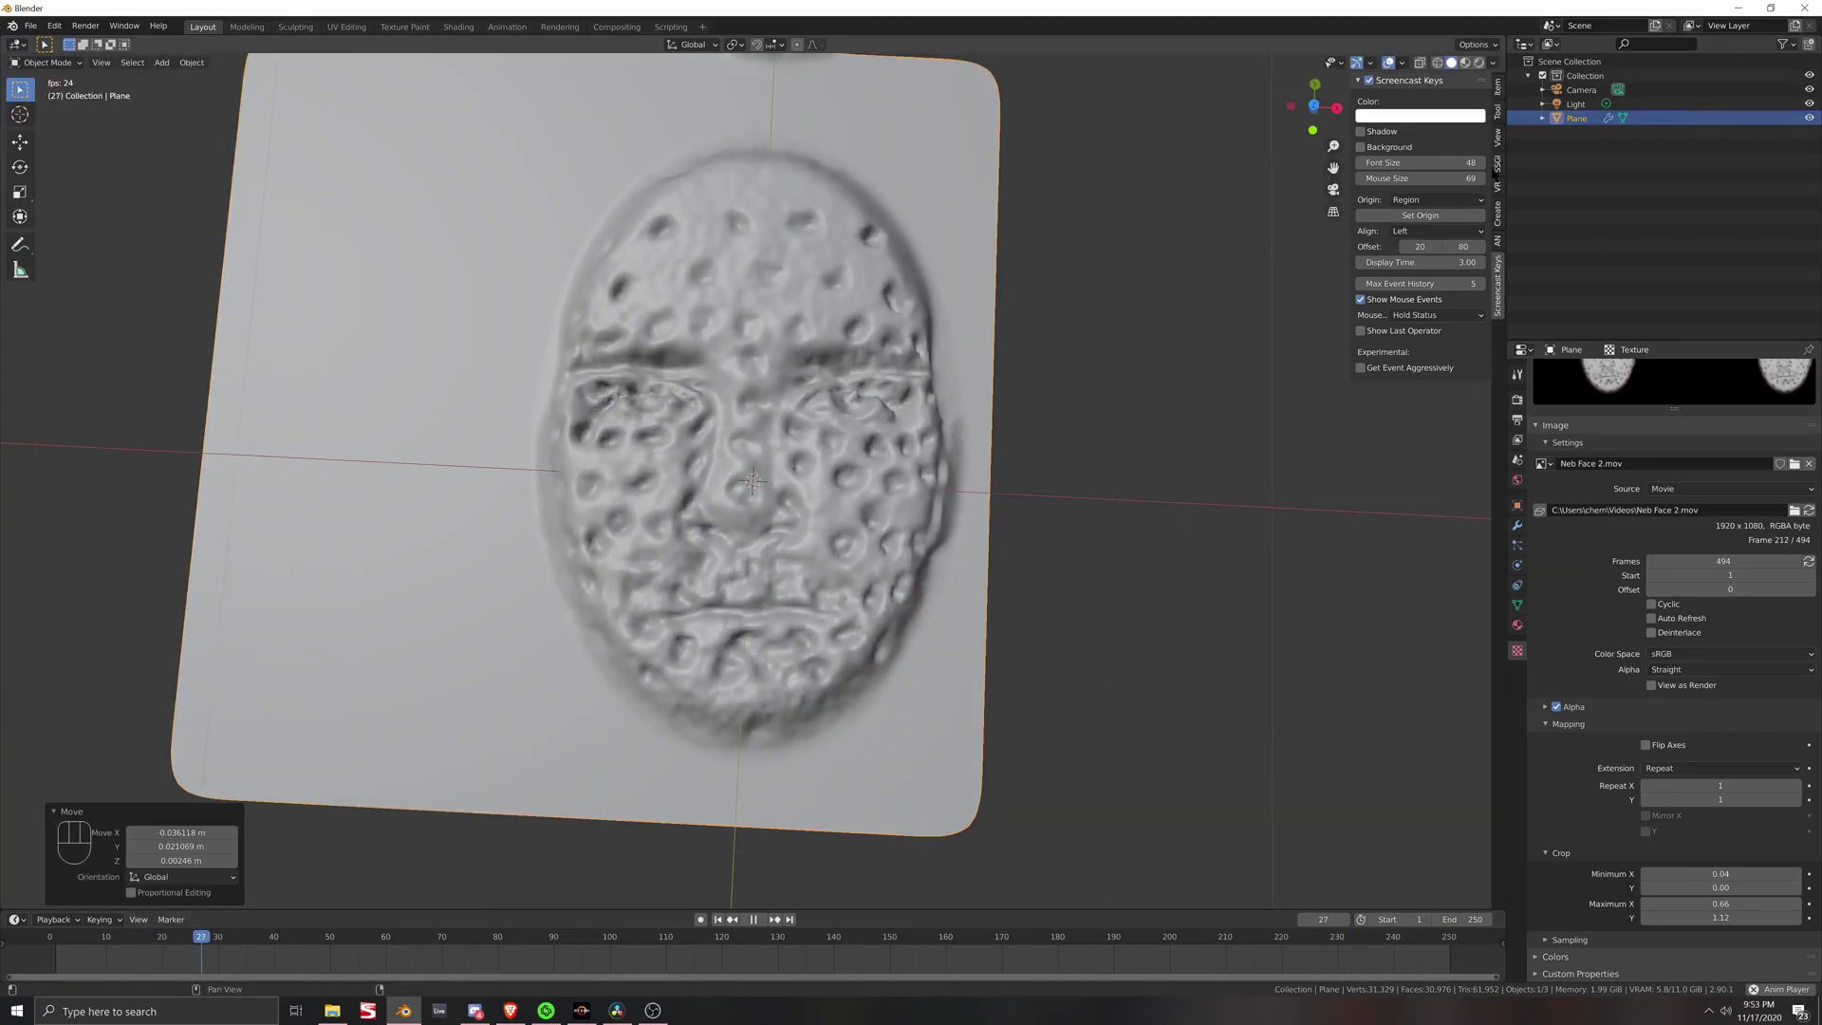
{"action": "key", "text": "space"}
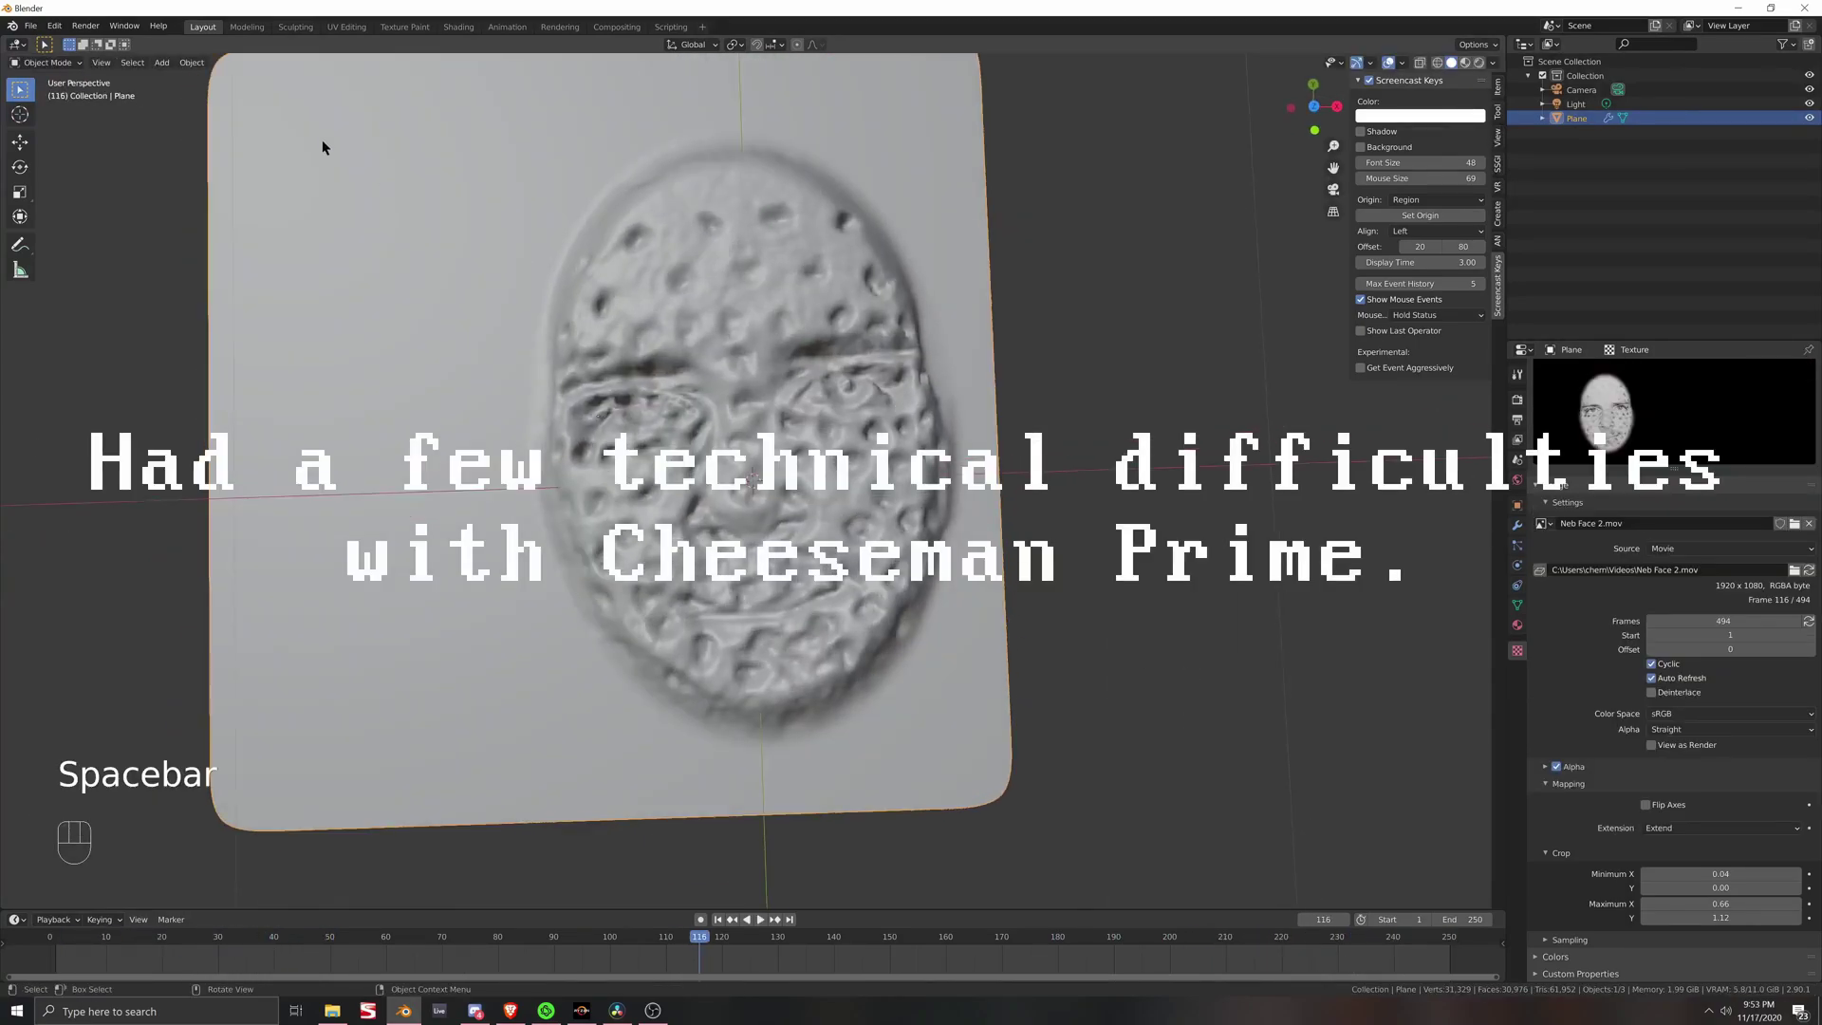
Step: Open the recent file Face Displace Light Skin.blend, discarding the unsaved changes to the current scene
{"action": "left_click", "coordinate": [30, 26]}
{"action": "mouse_move", "coordinate": [110, 73]}
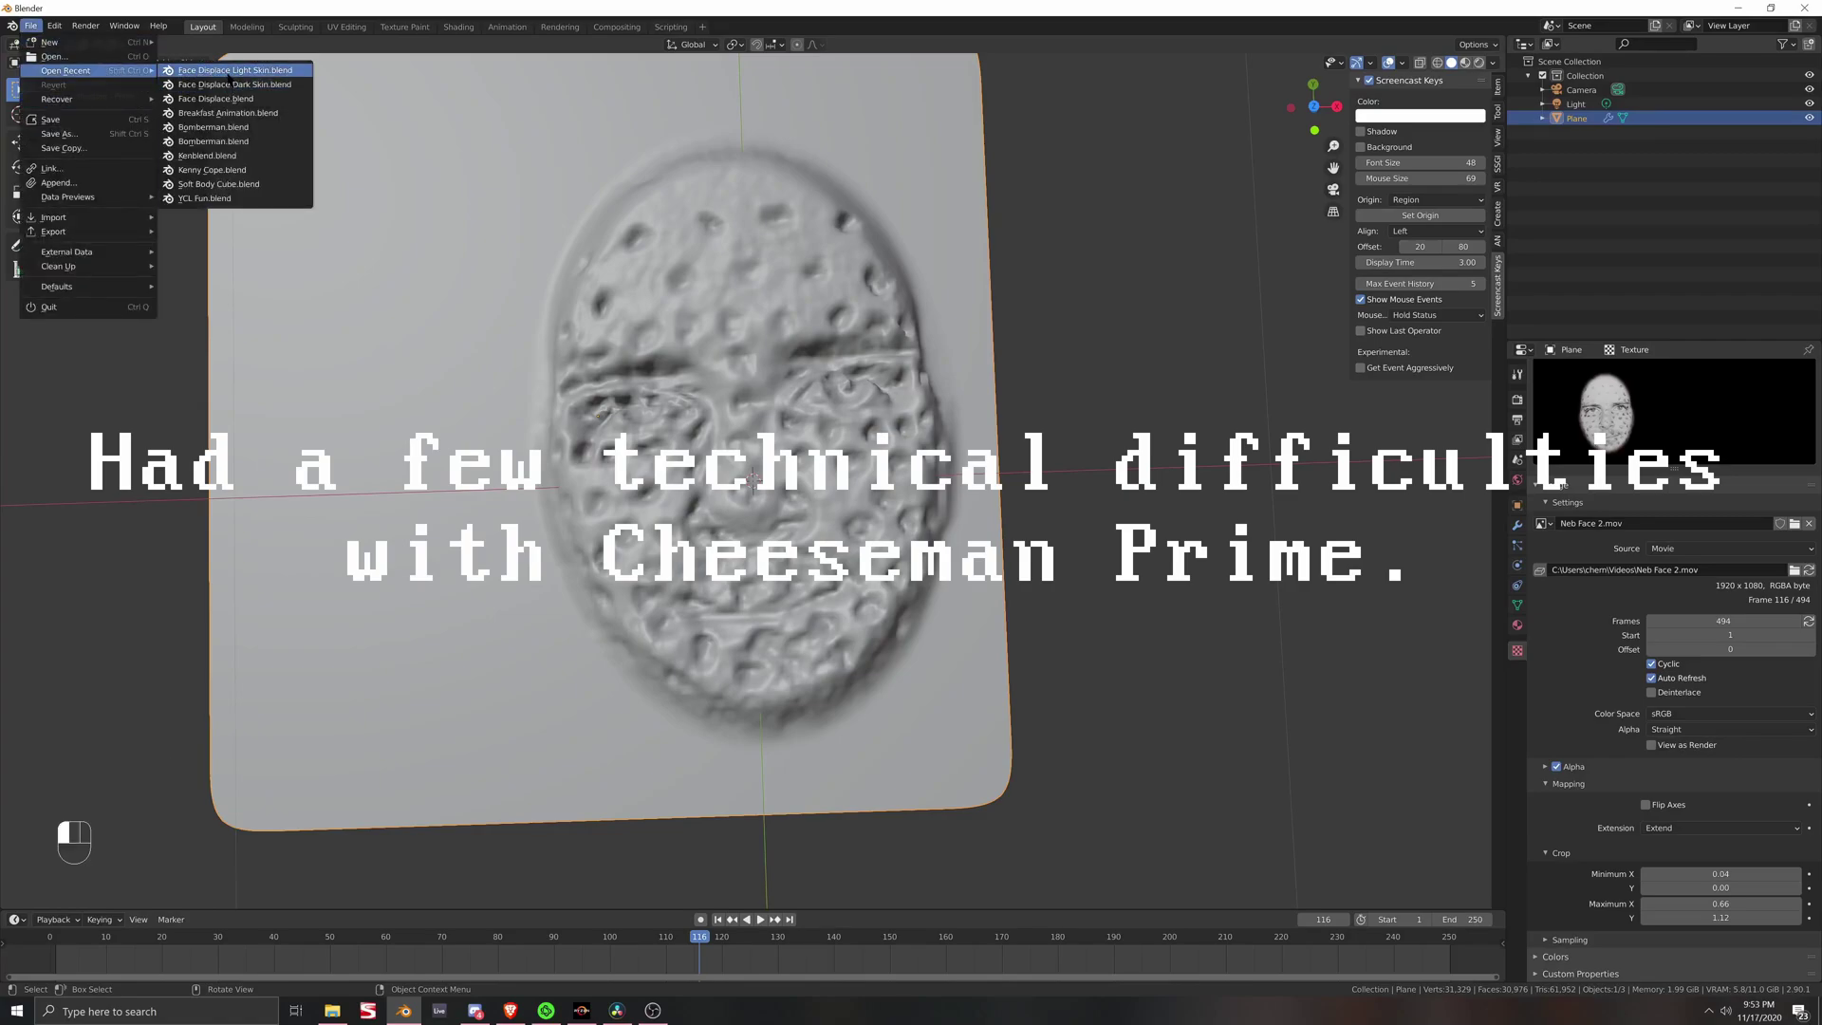
{"action": "left_click", "coordinate": [229, 73]}
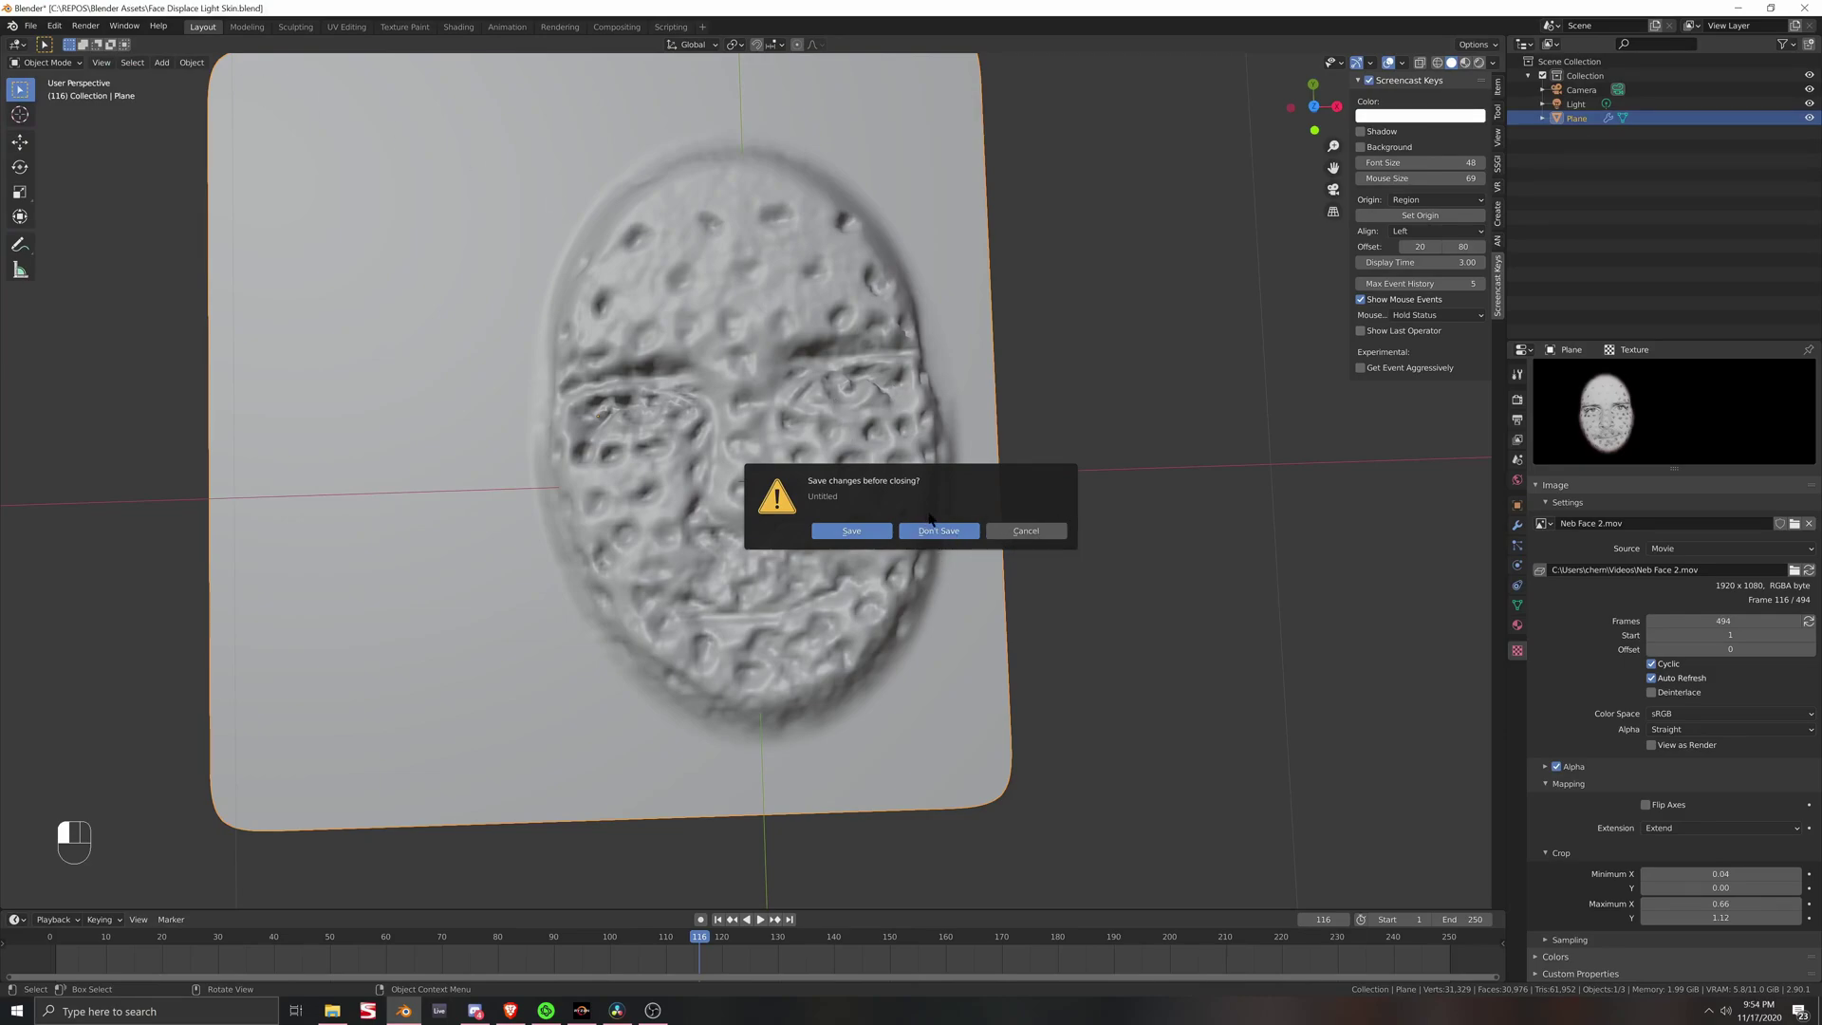
{"action": "key", "text": "Return"}
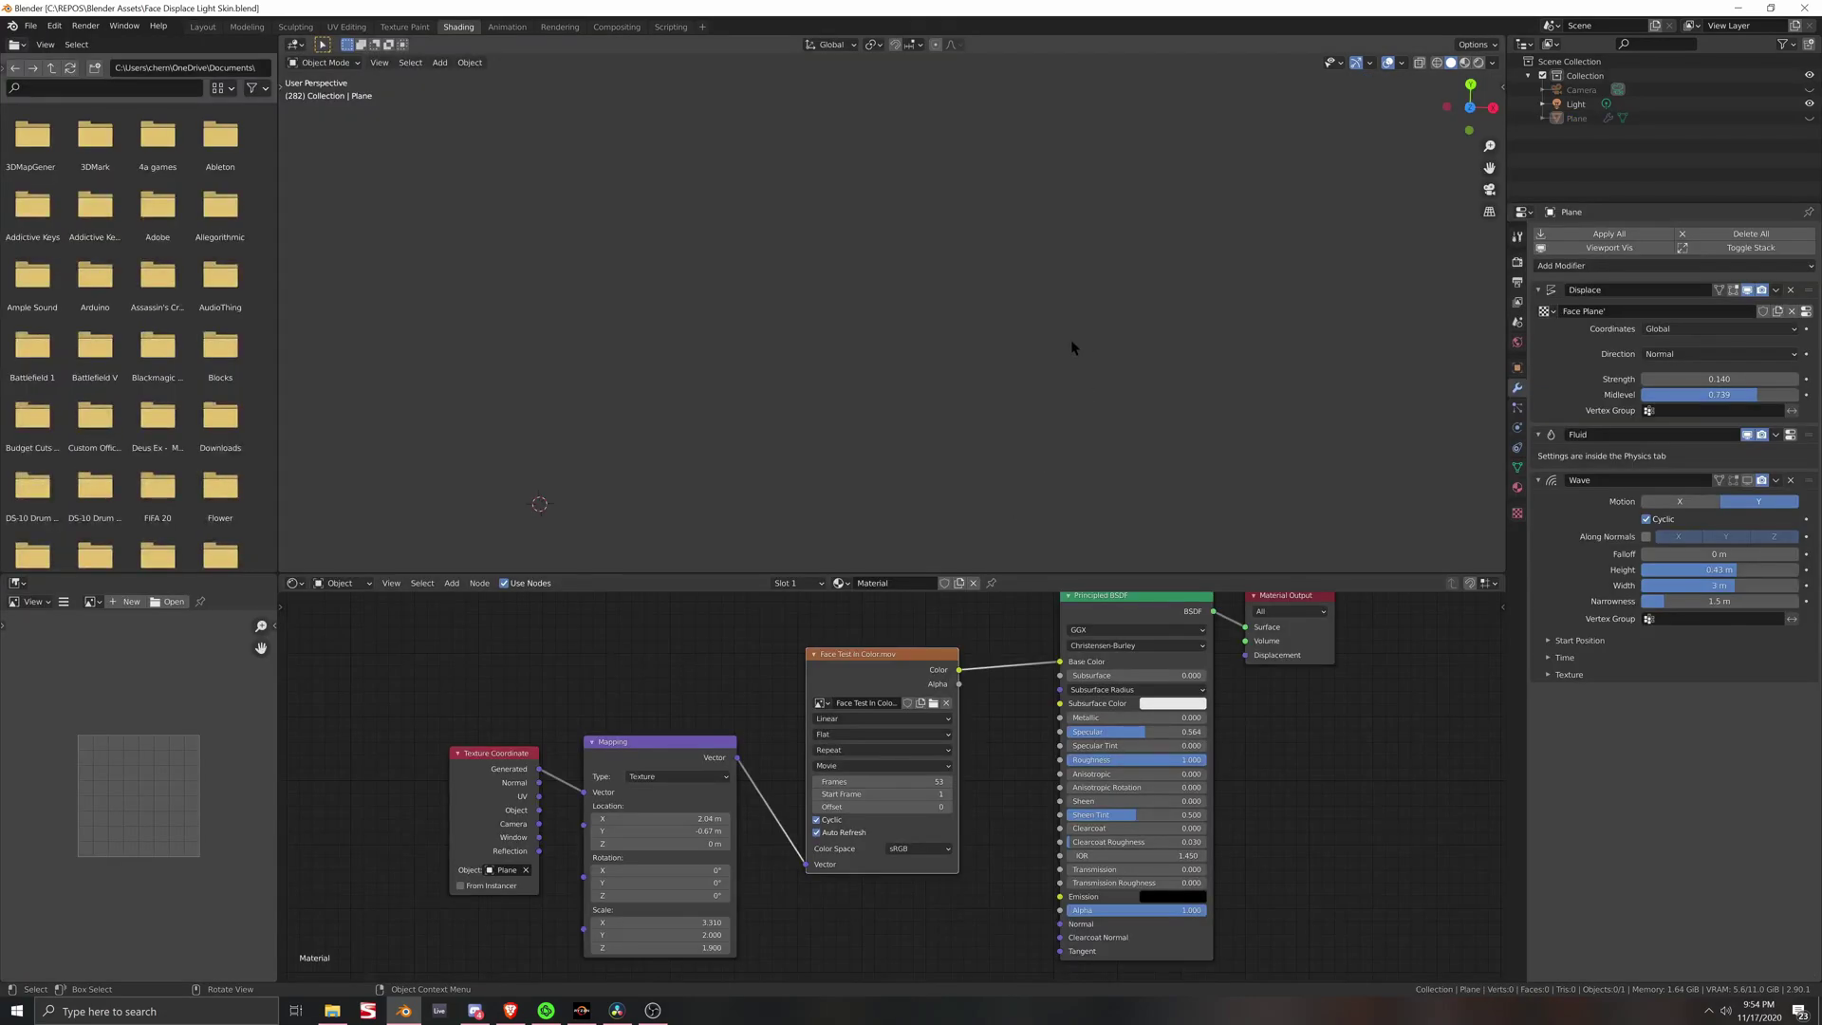
Step: Switch to the Sculpting workspace and unhide the Plane object in the viewport
{"action": "left_click", "coordinate": [296, 27]}
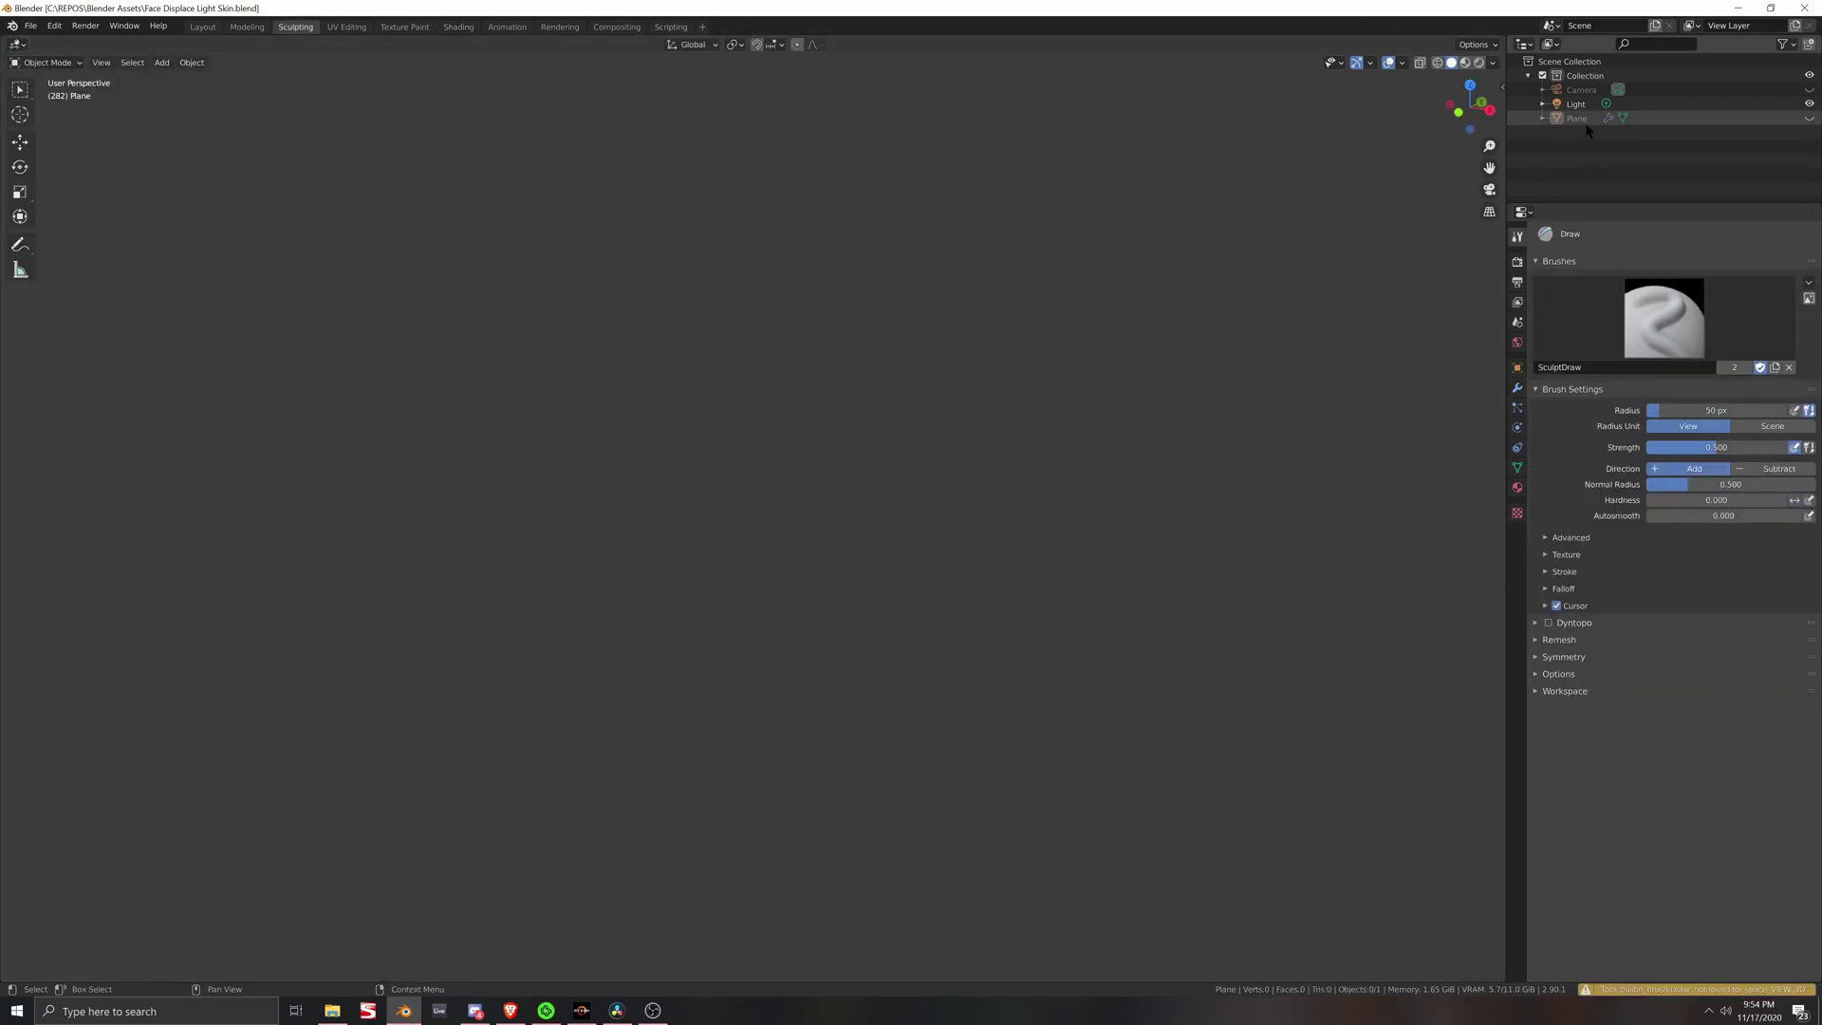
{"action": "left_click", "coordinate": [1809, 117]}
{"action": "scroll", "coordinate": [1049, 534], "scroll_direction": "down", "scroll_amount": 2}
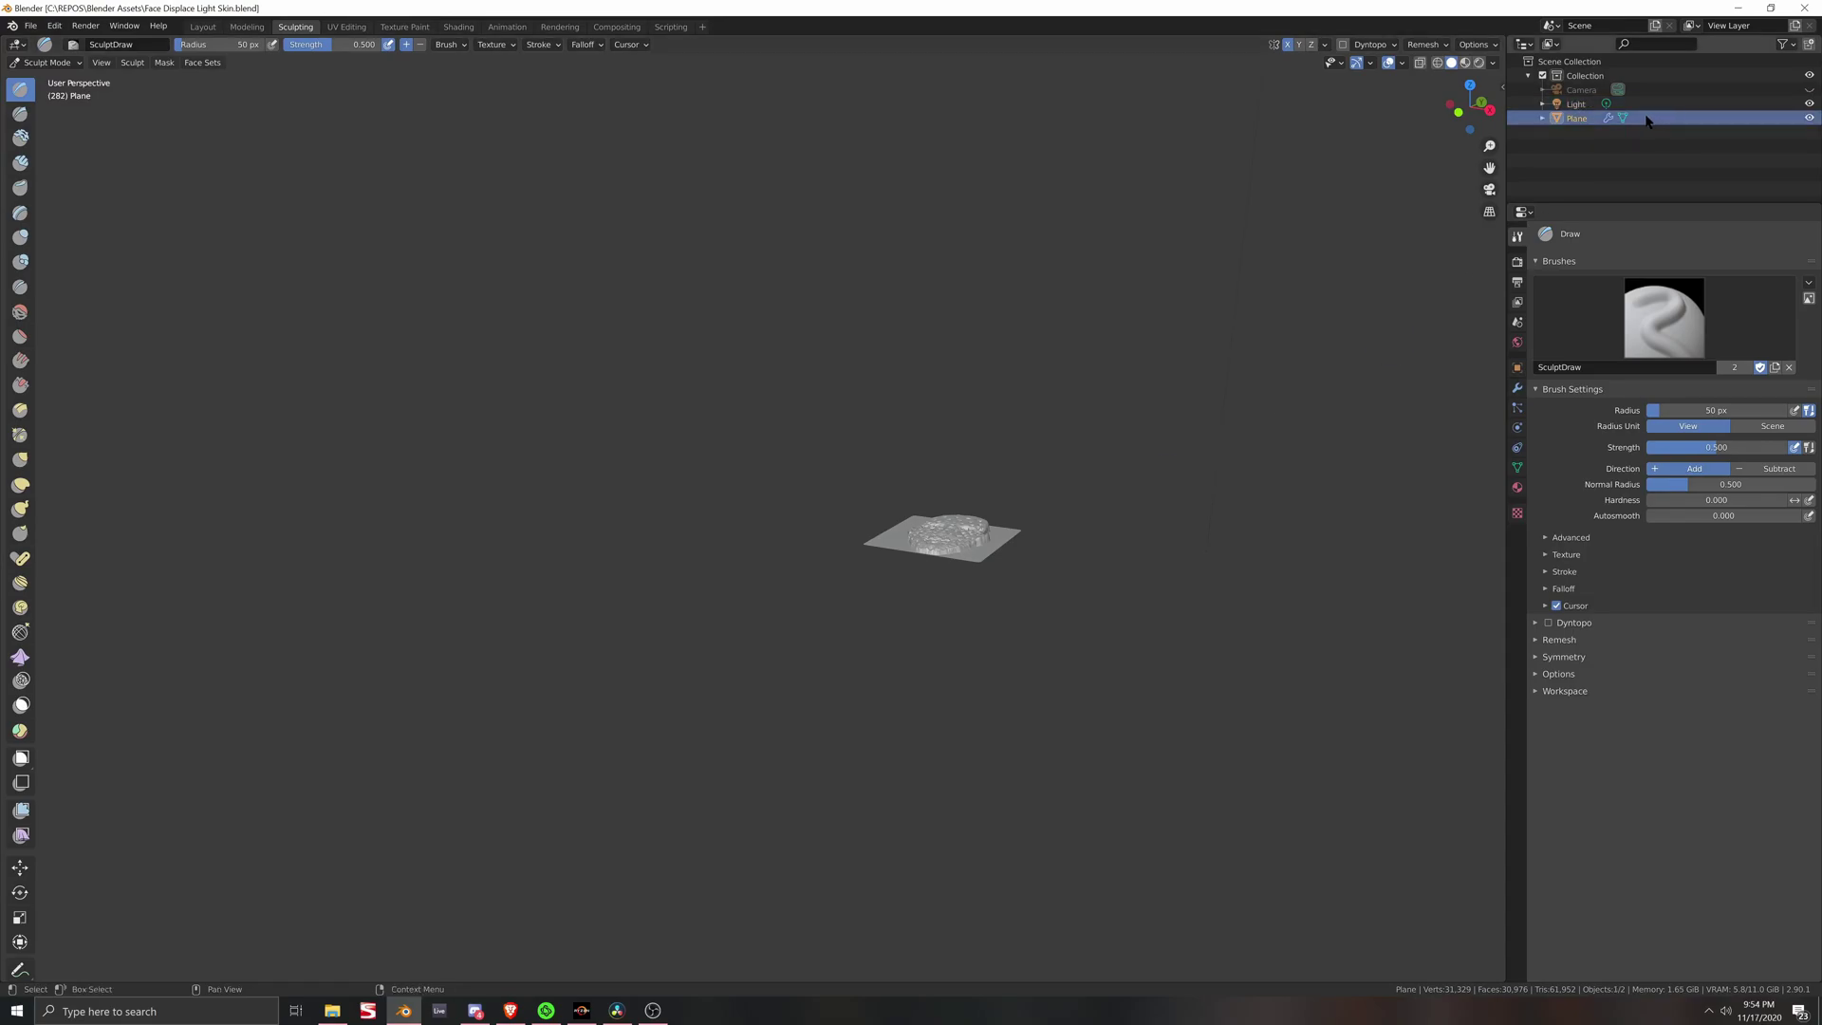
Step: Take the Plane from Sculpt Mode through Edit Mode to Object Mode and play the face animation viewed from above
{"action": "scroll", "coordinate": [881, 511], "scroll_direction": "up", "scroll_amount": 8}
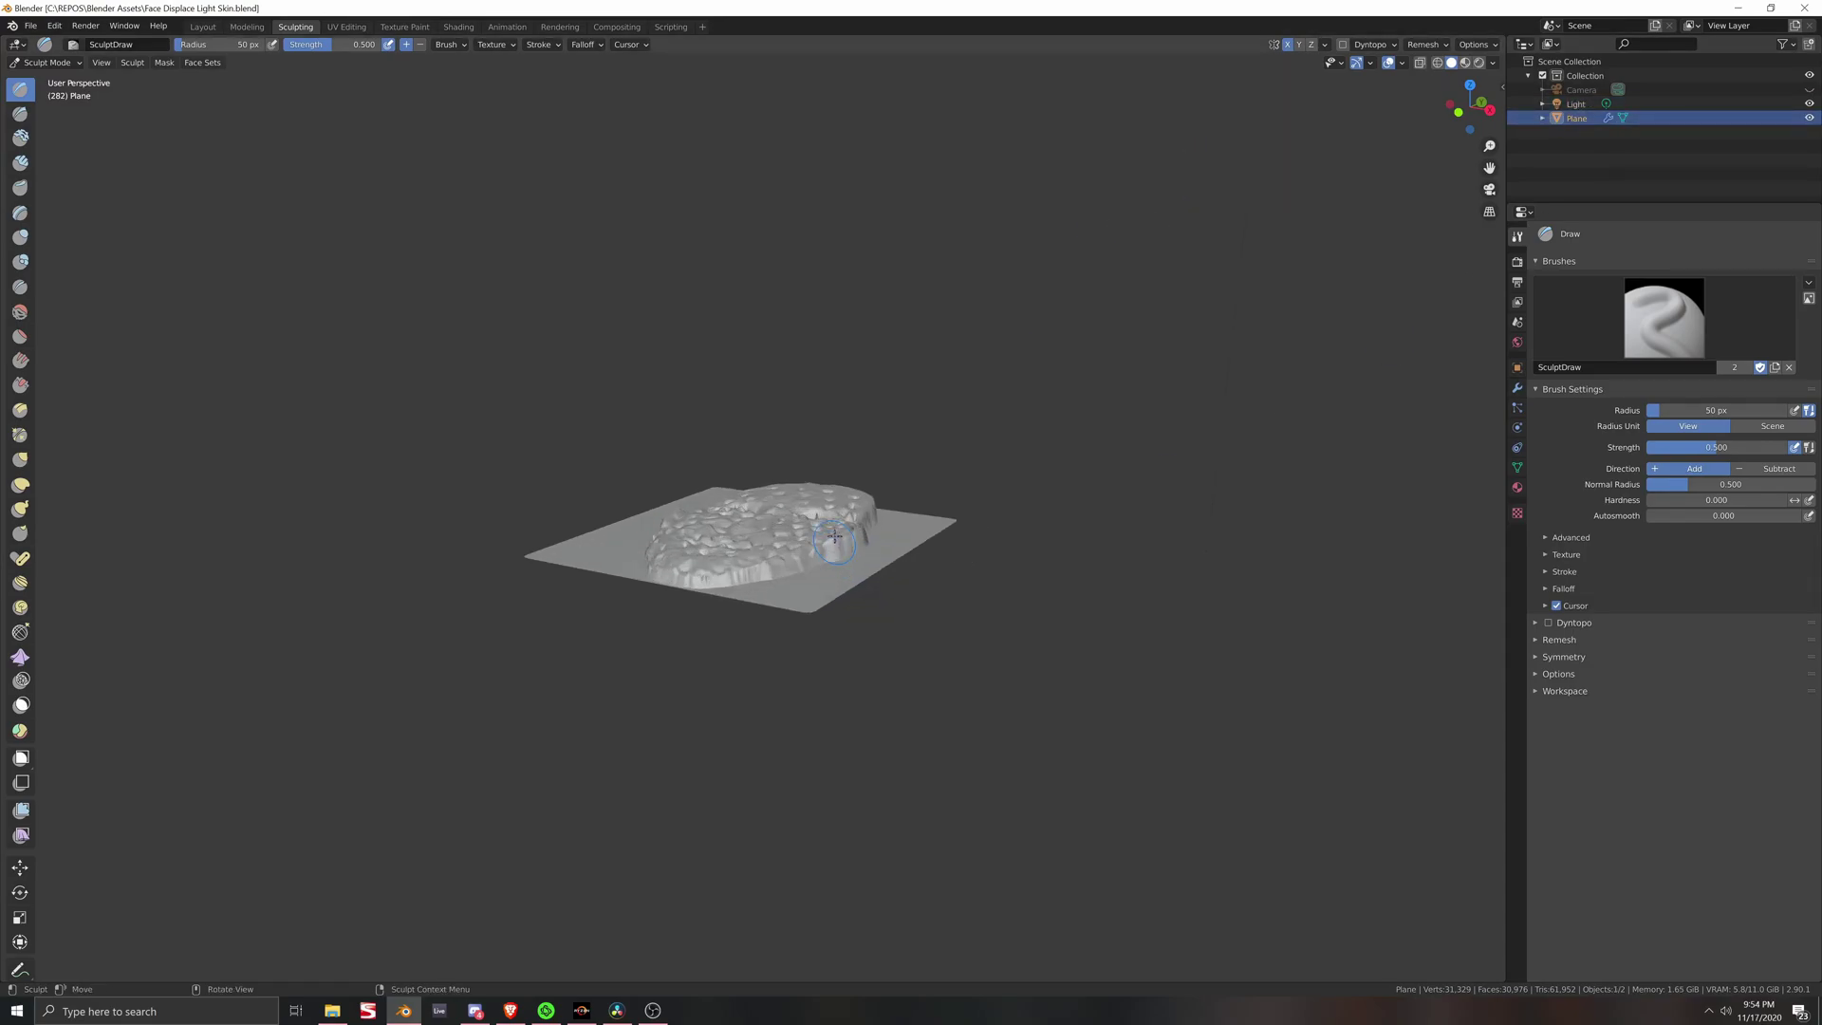
{"action": "middle_click_drag", "start_coordinate": [881, 511], "coordinate": [844, 681]}
{"action": "scroll", "coordinate": [844, 681], "scroll_direction": "down", "scroll_amount": 6}
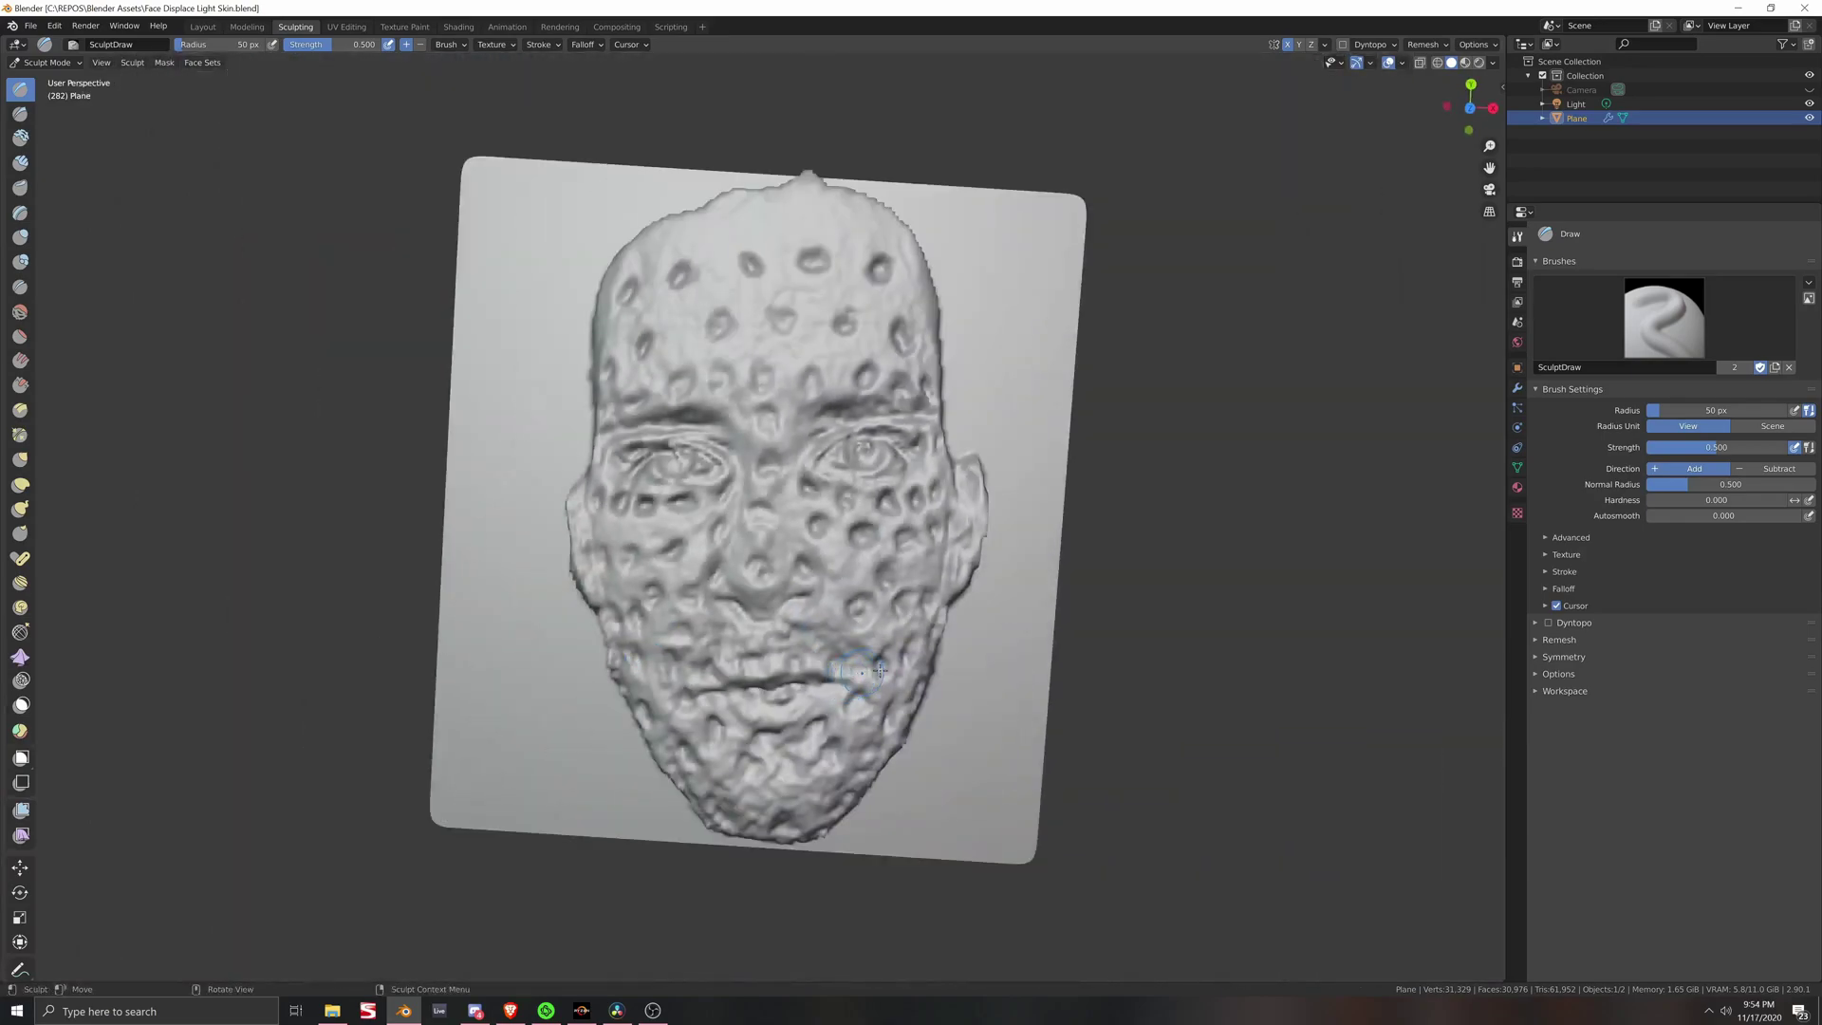
{"action": "scroll", "coordinate": [919, 658], "scroll_direction": "up", "scroll_amount": 3}
{"action": "scroll", "coordinate": [1049, 648], "scroll_direction": "down", "scroll_amount": 3}
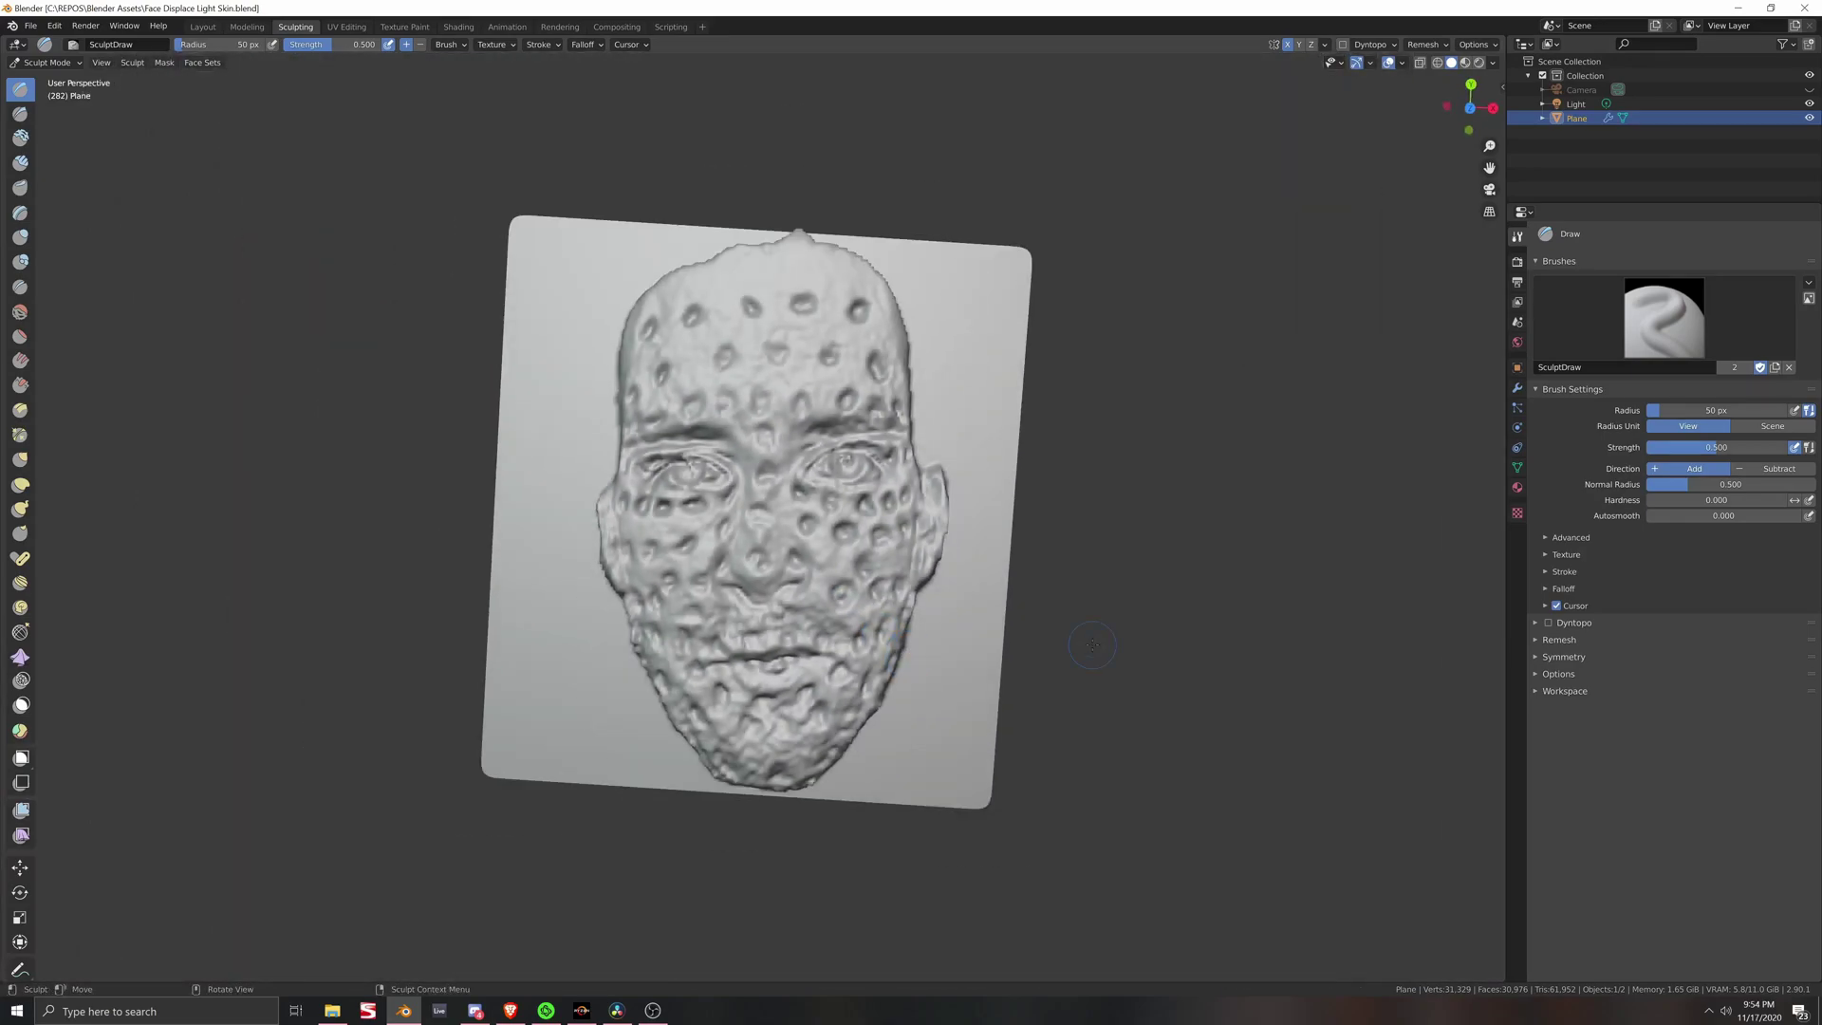
{"action": "key", "text": "Tab"}
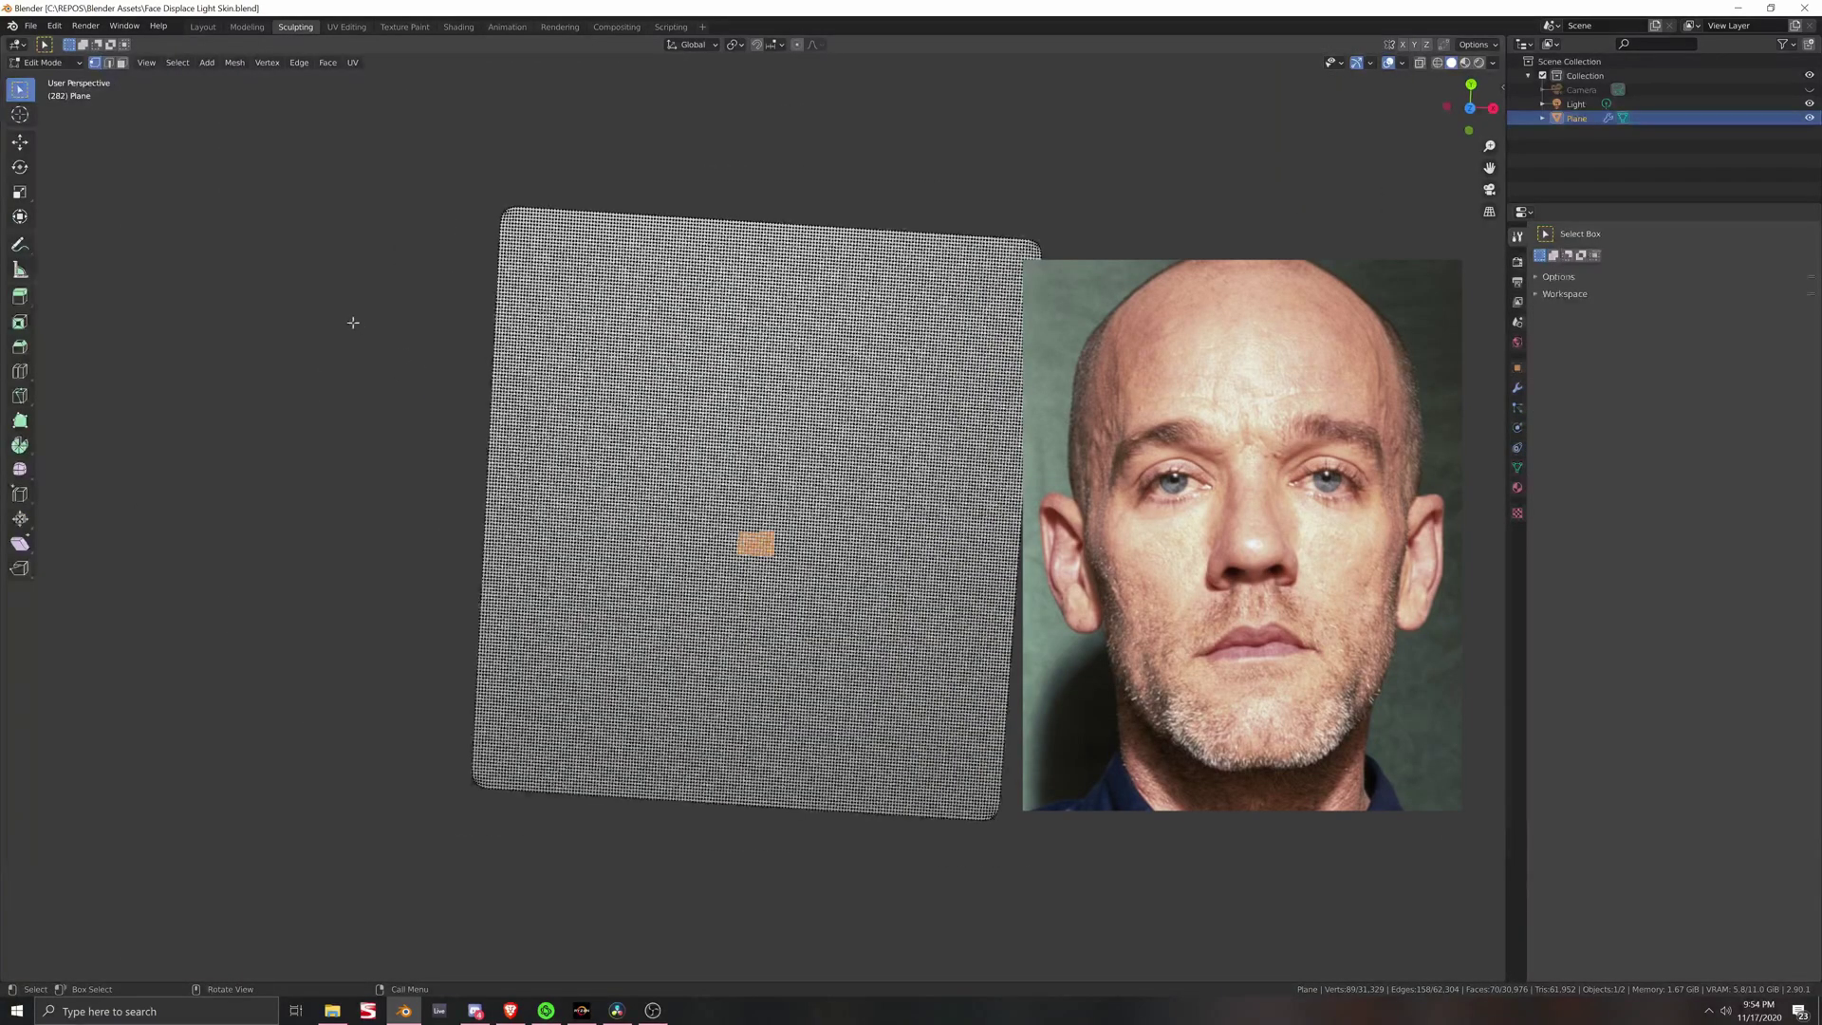
{"action": "key", "text": "Tab"}
{"action": "key", "text": "space"}
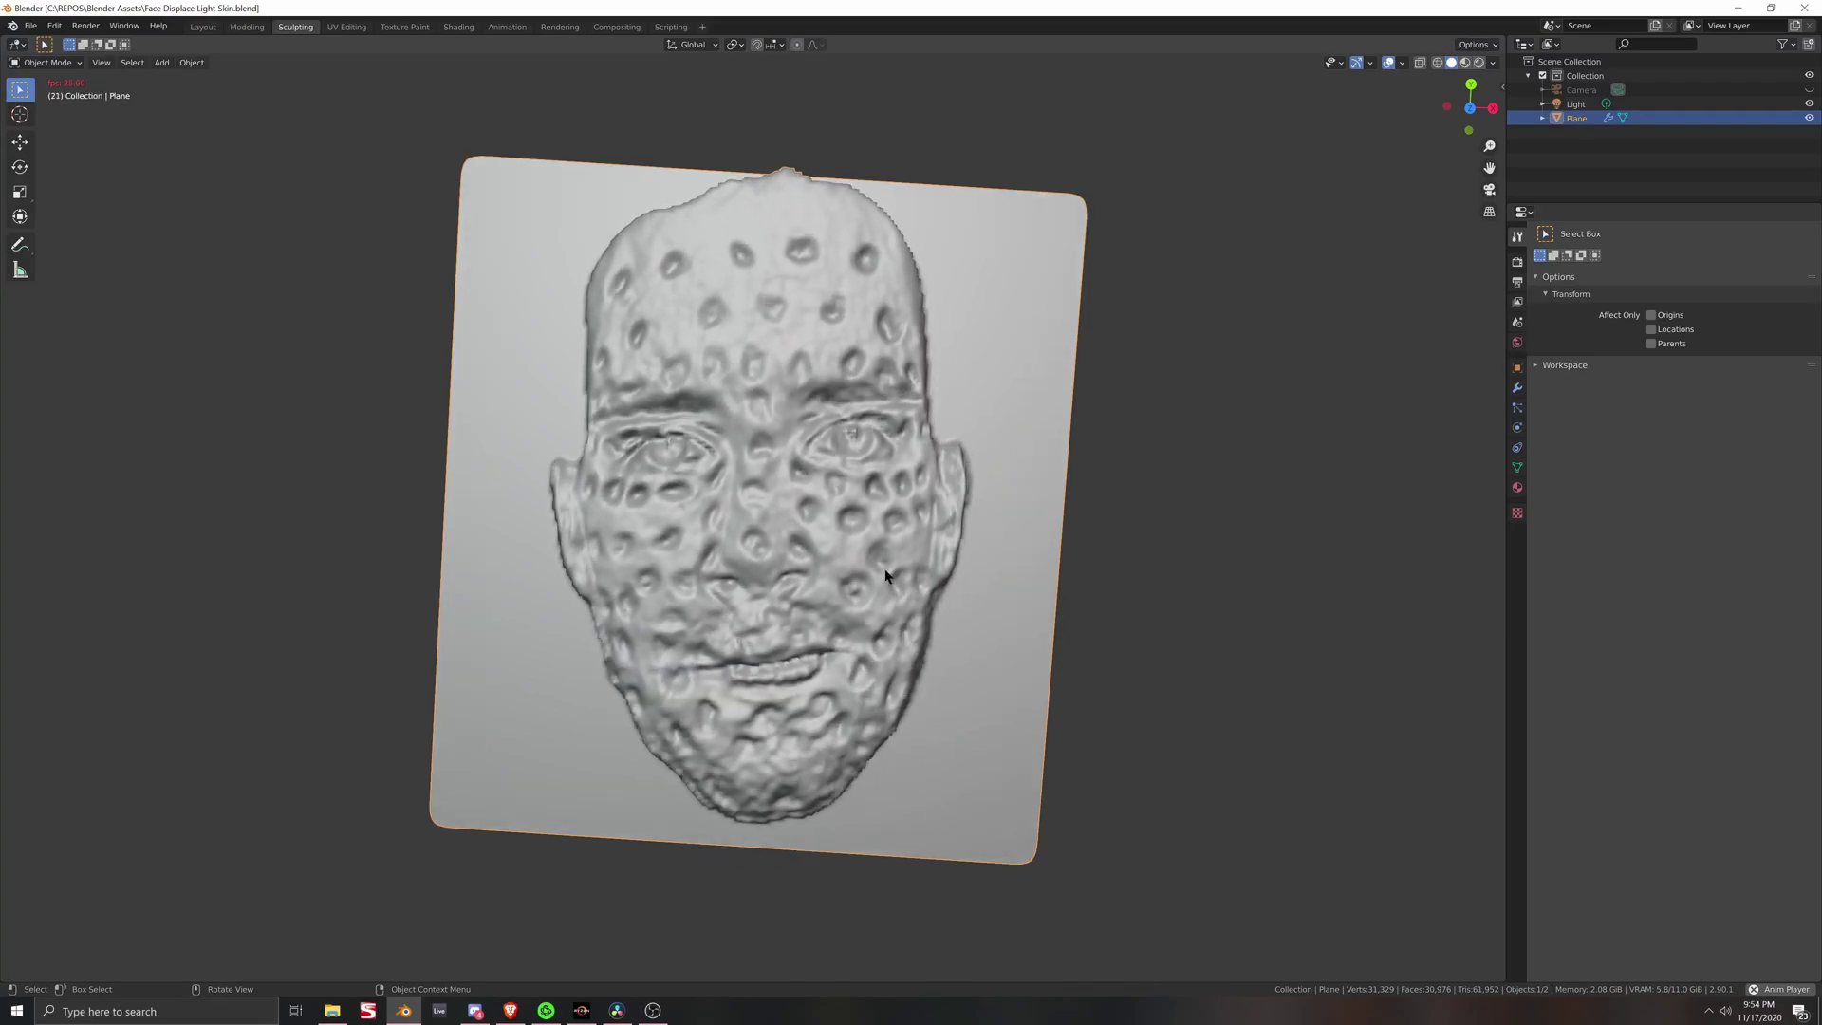
Step: Try a Displace modifier strength of 1.440 on the Plane and check the exaggerated relief
{"action": "left_click", "coordinate": [1517, 388]}
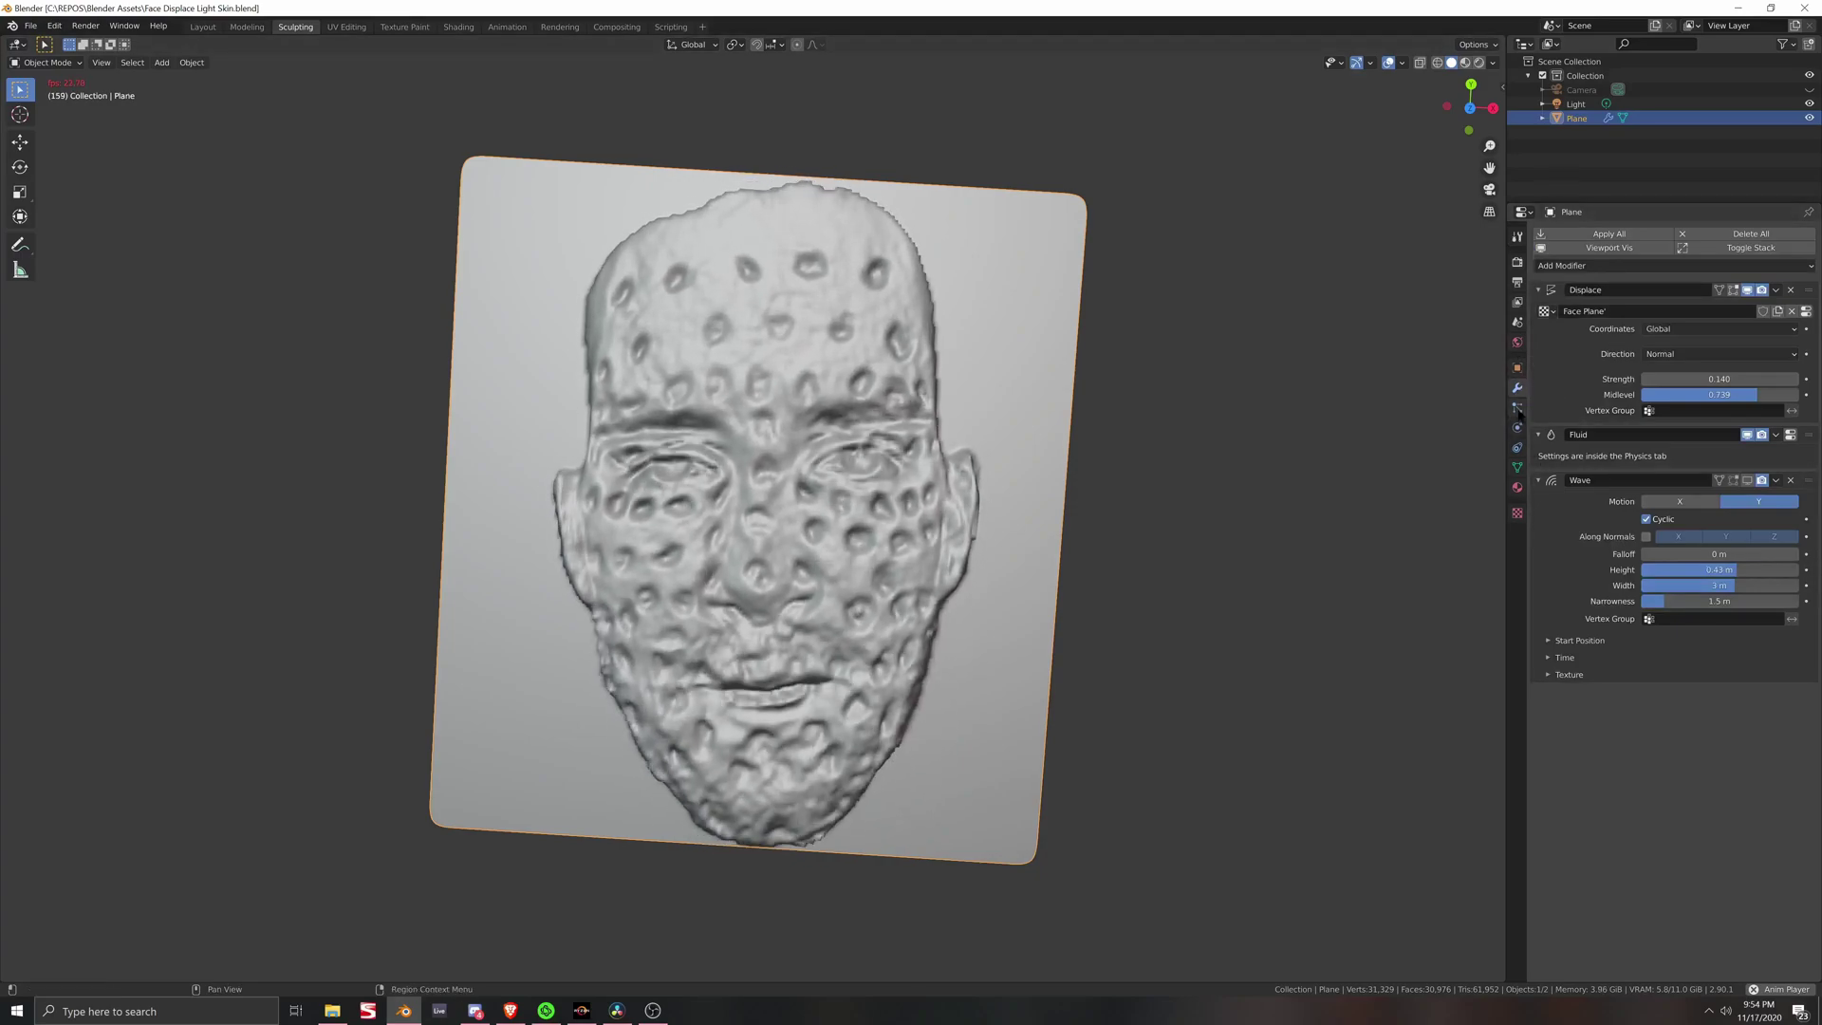
{"action": "left_click_drag", "start_coordinate": [1665, 378], "coordinate": [1746, 378]}
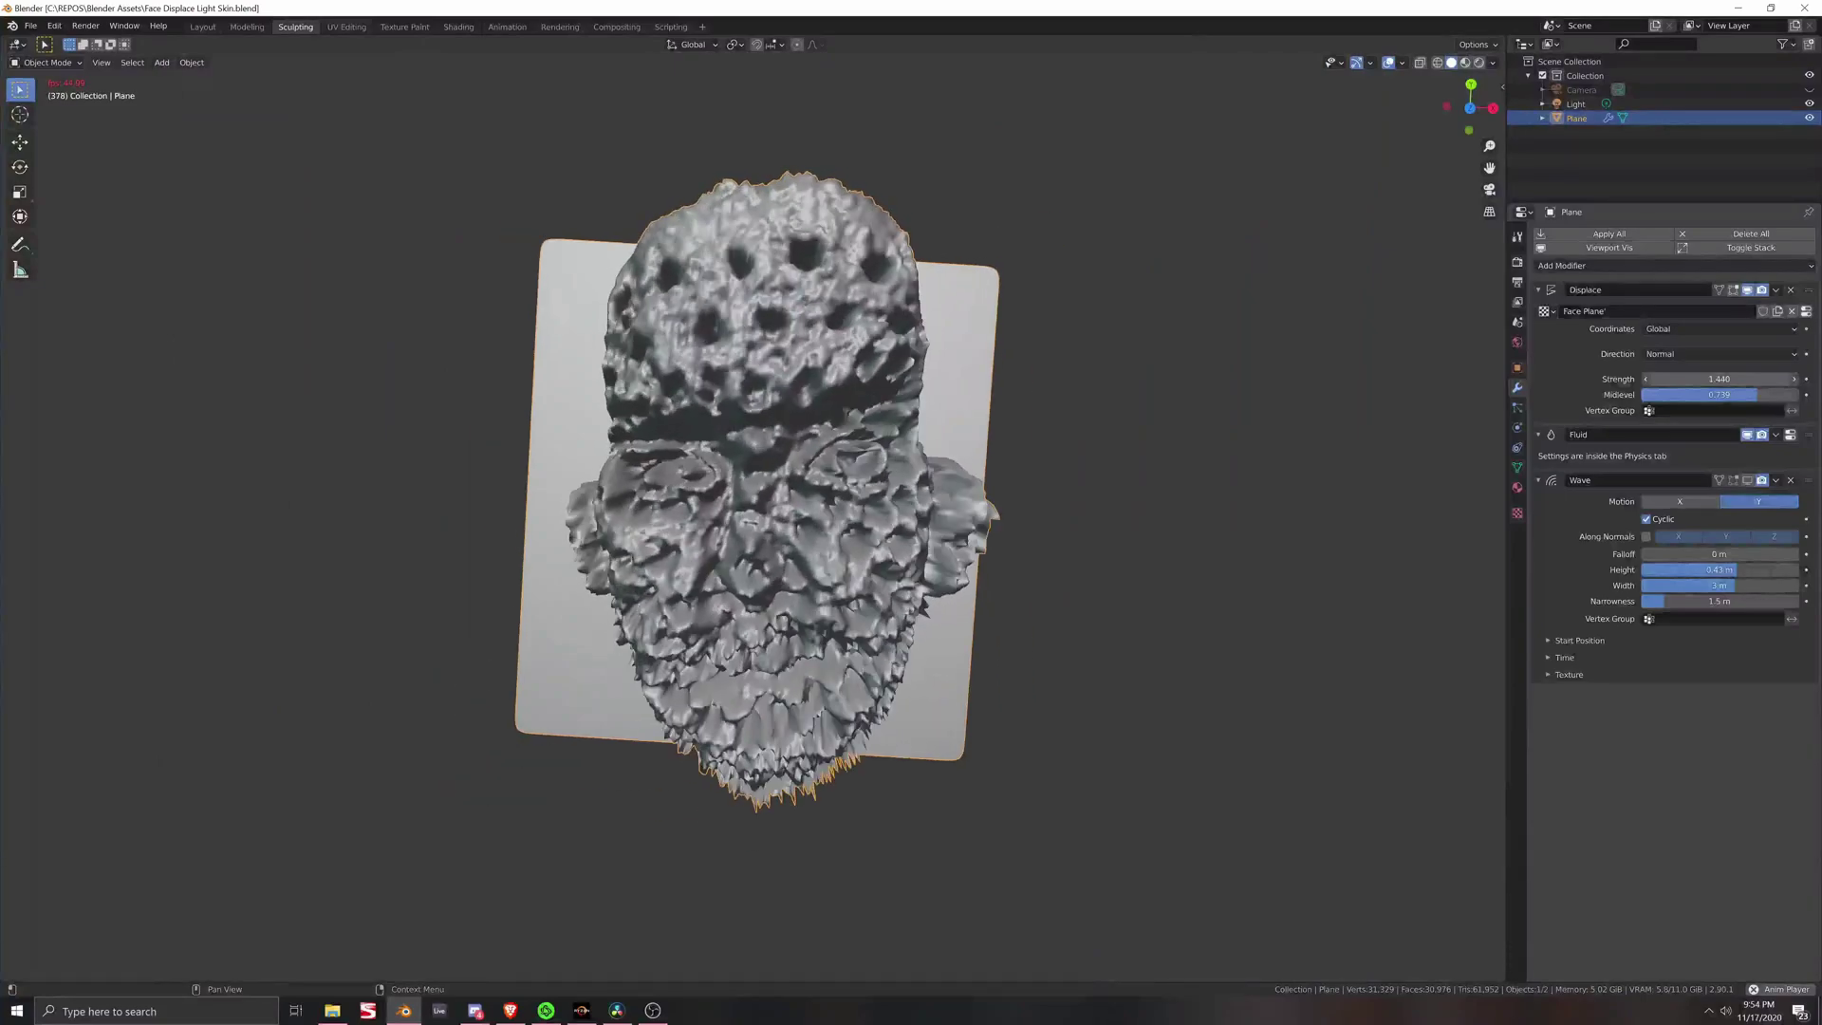
{"action": "middle_click_drag", "start_coordinate": [1236, 497], "coordinate": [1085, 567]}
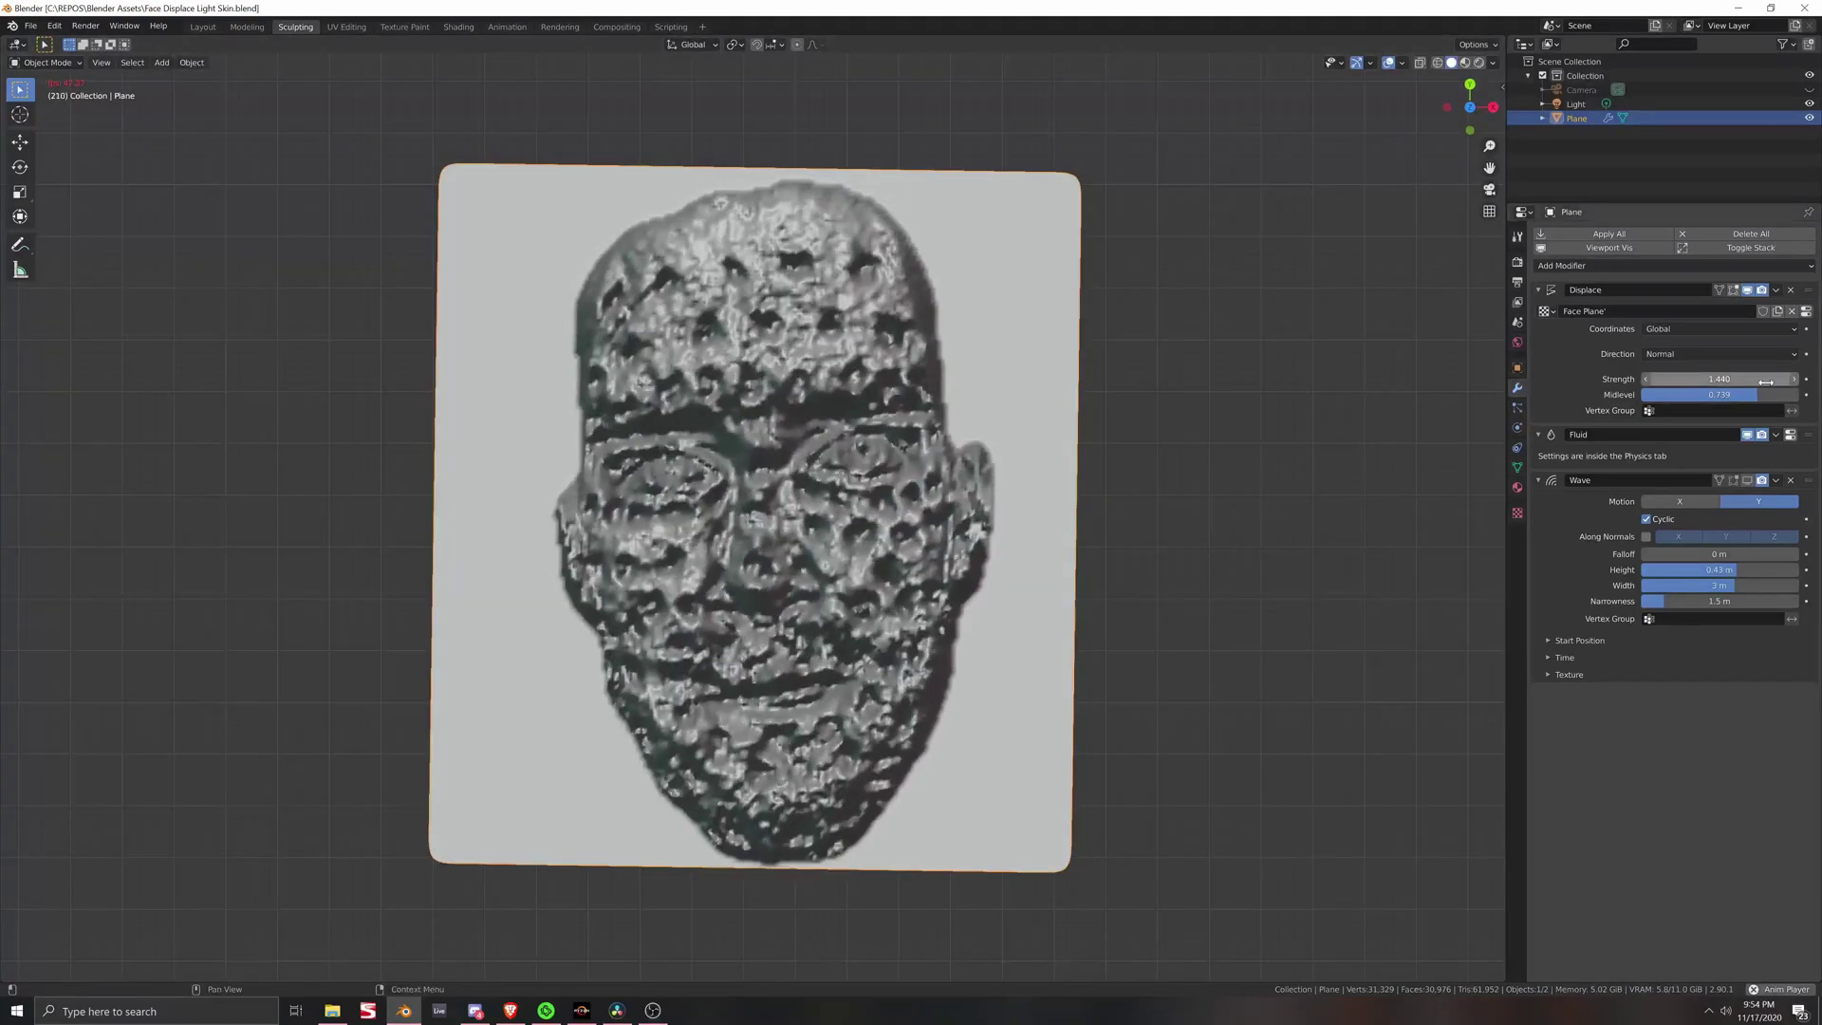
Step: Set the Displace modifier's strength to 0.260 and check the animated face relief from above
{"action": "mouse_move", "coordinate": [1719, 378]}
{"action": "left_mouse_down"}
{"action": "mouse_move", "coordinate": [1660, 379]}
{"action": "mouse_move", "coordinate": [1708, 379]}
{"action": "left_mouse_up"}
{"action": "middle_click_drag", "start_coordinate": [1091, 617], "coordinate": [1128, 620]}
{"action": "scroll", "coordinate": [1138, 613], "scroll_direction": "up", "scroll_amount": 1}
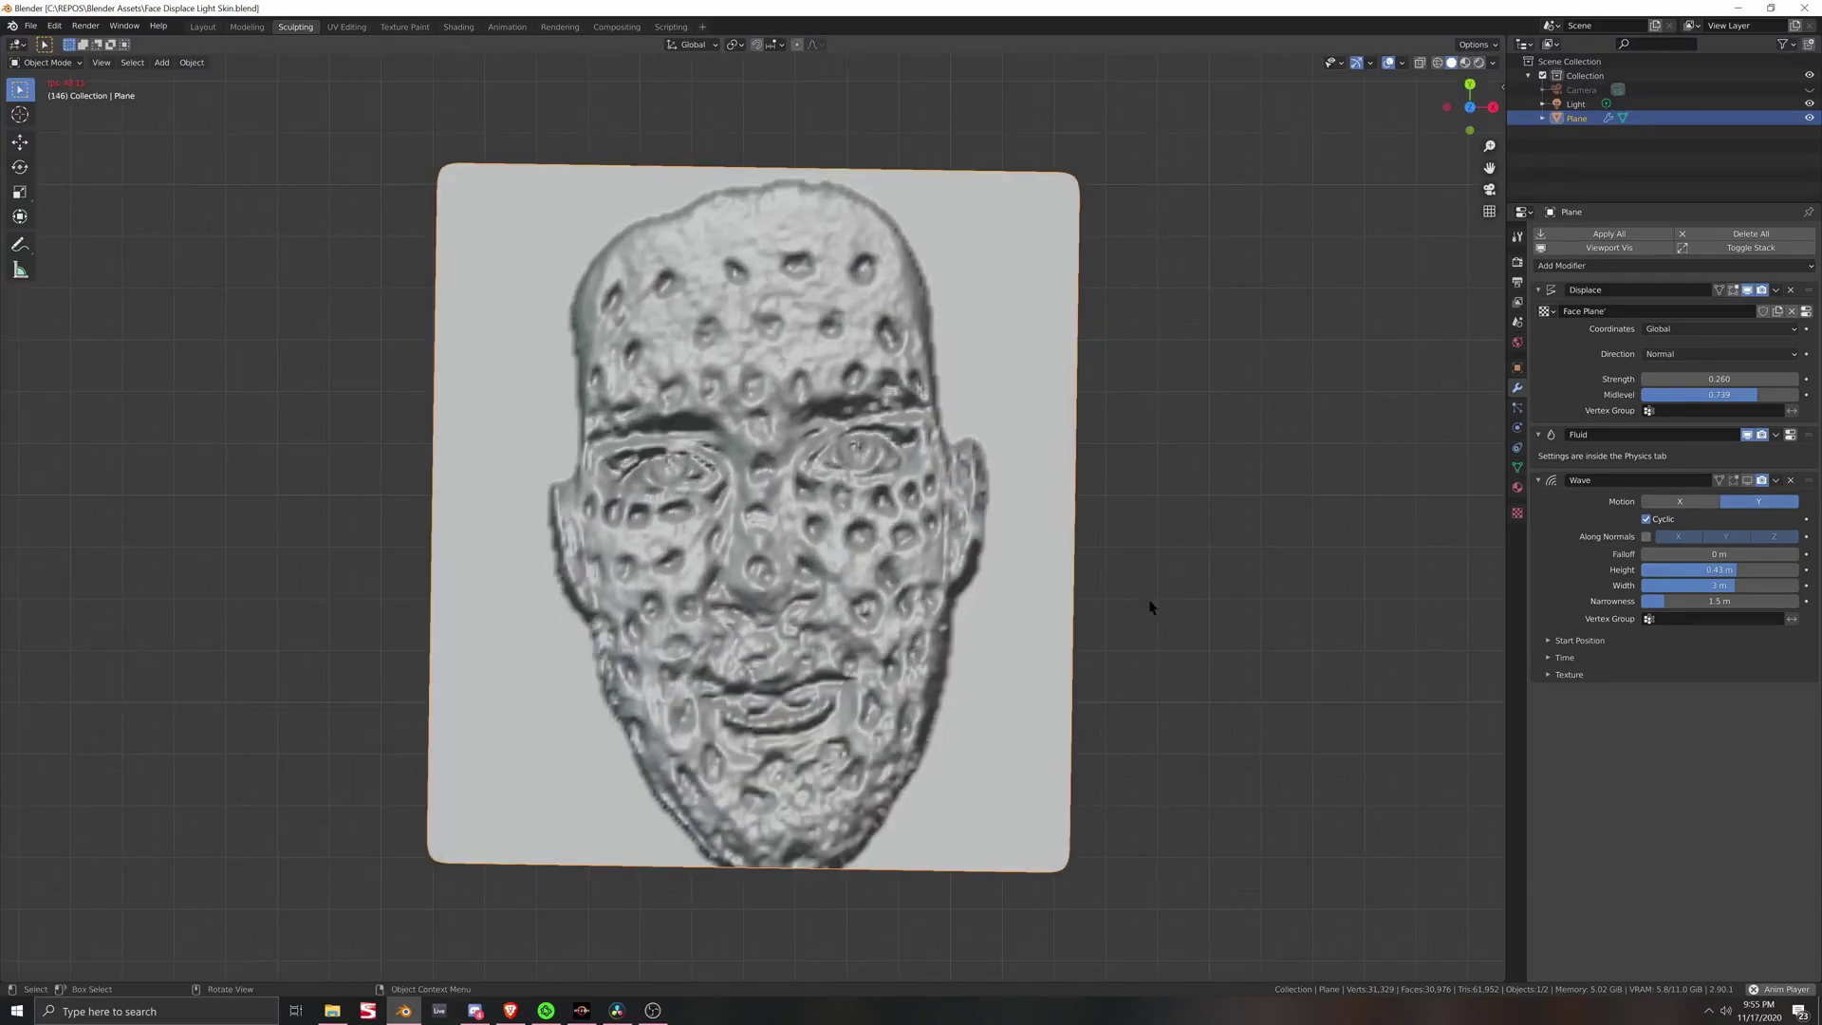
{"action": "scroll", "coordinate": [1176, 603], "scroll_direction": "down", "scroll_amount": 2}
{"action": "scroll", "coordinate": [1215, 579], "scroll_direction": "up", "scroll_amount": 1}
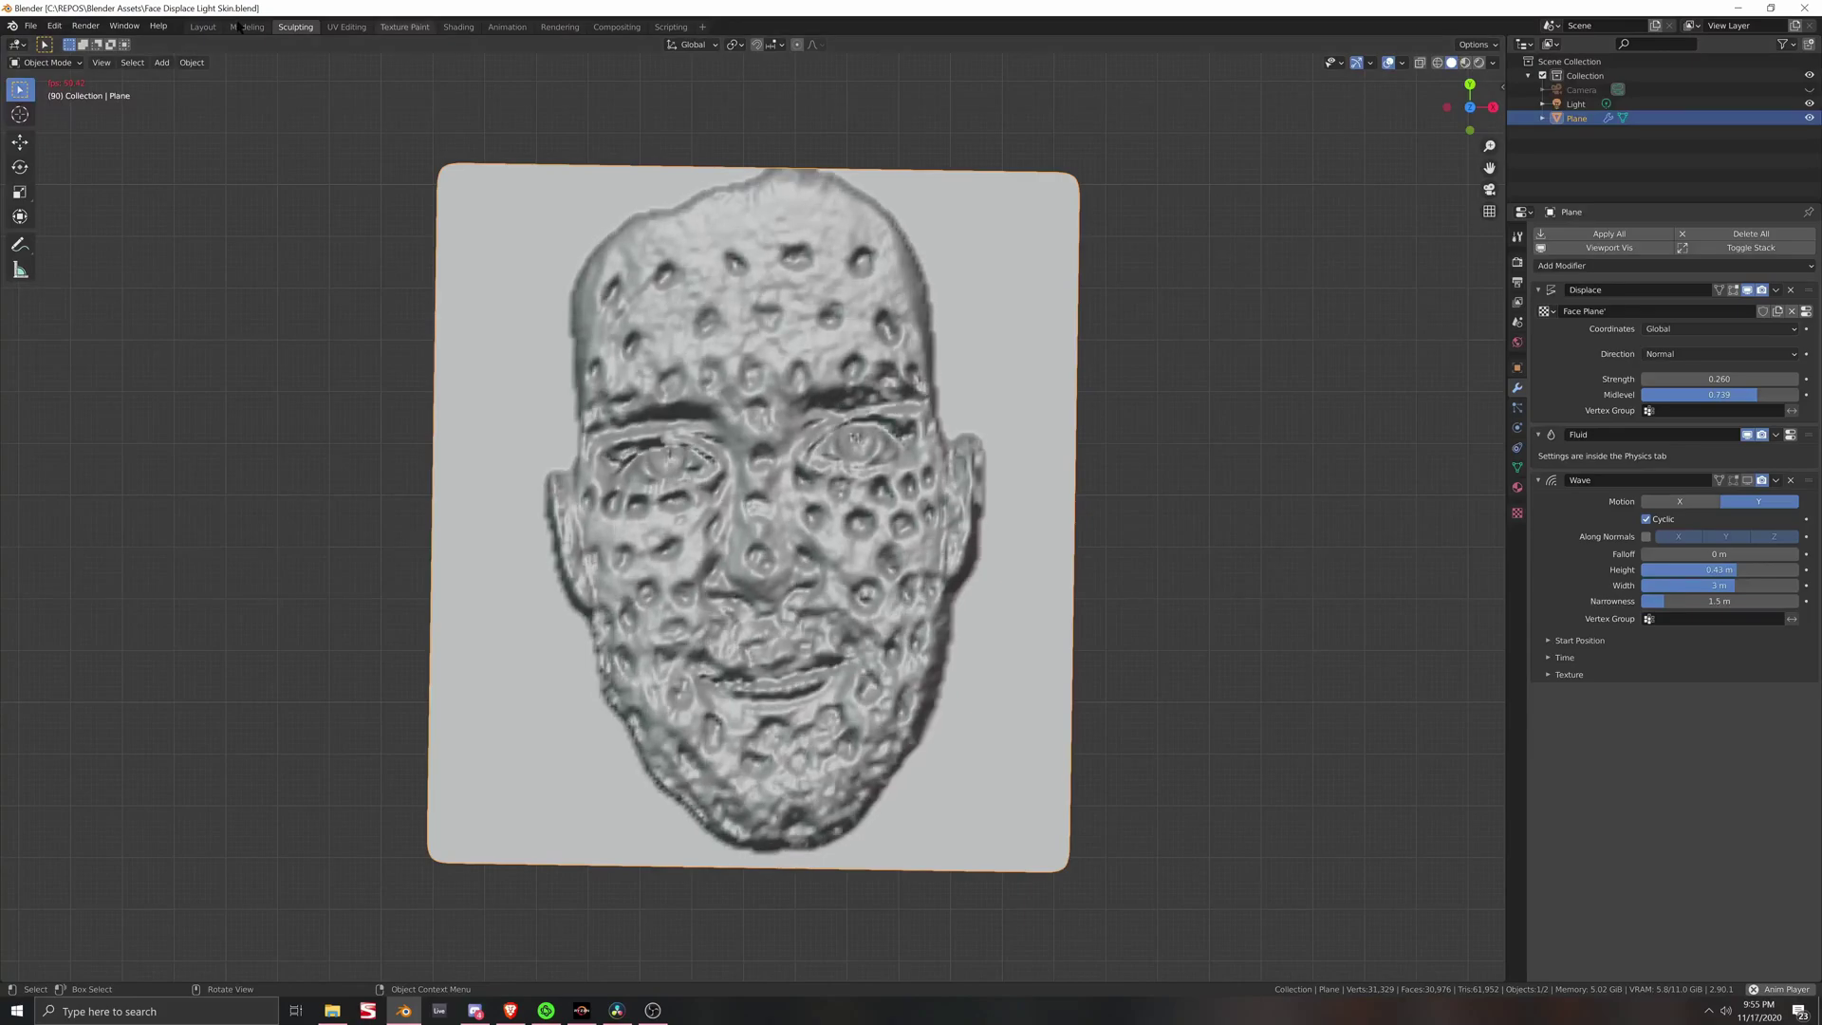
Step: Switch to the Shading workspace and display the viewport in Material Preview
{"action": "left_click", "coordinate": [456, 28]}
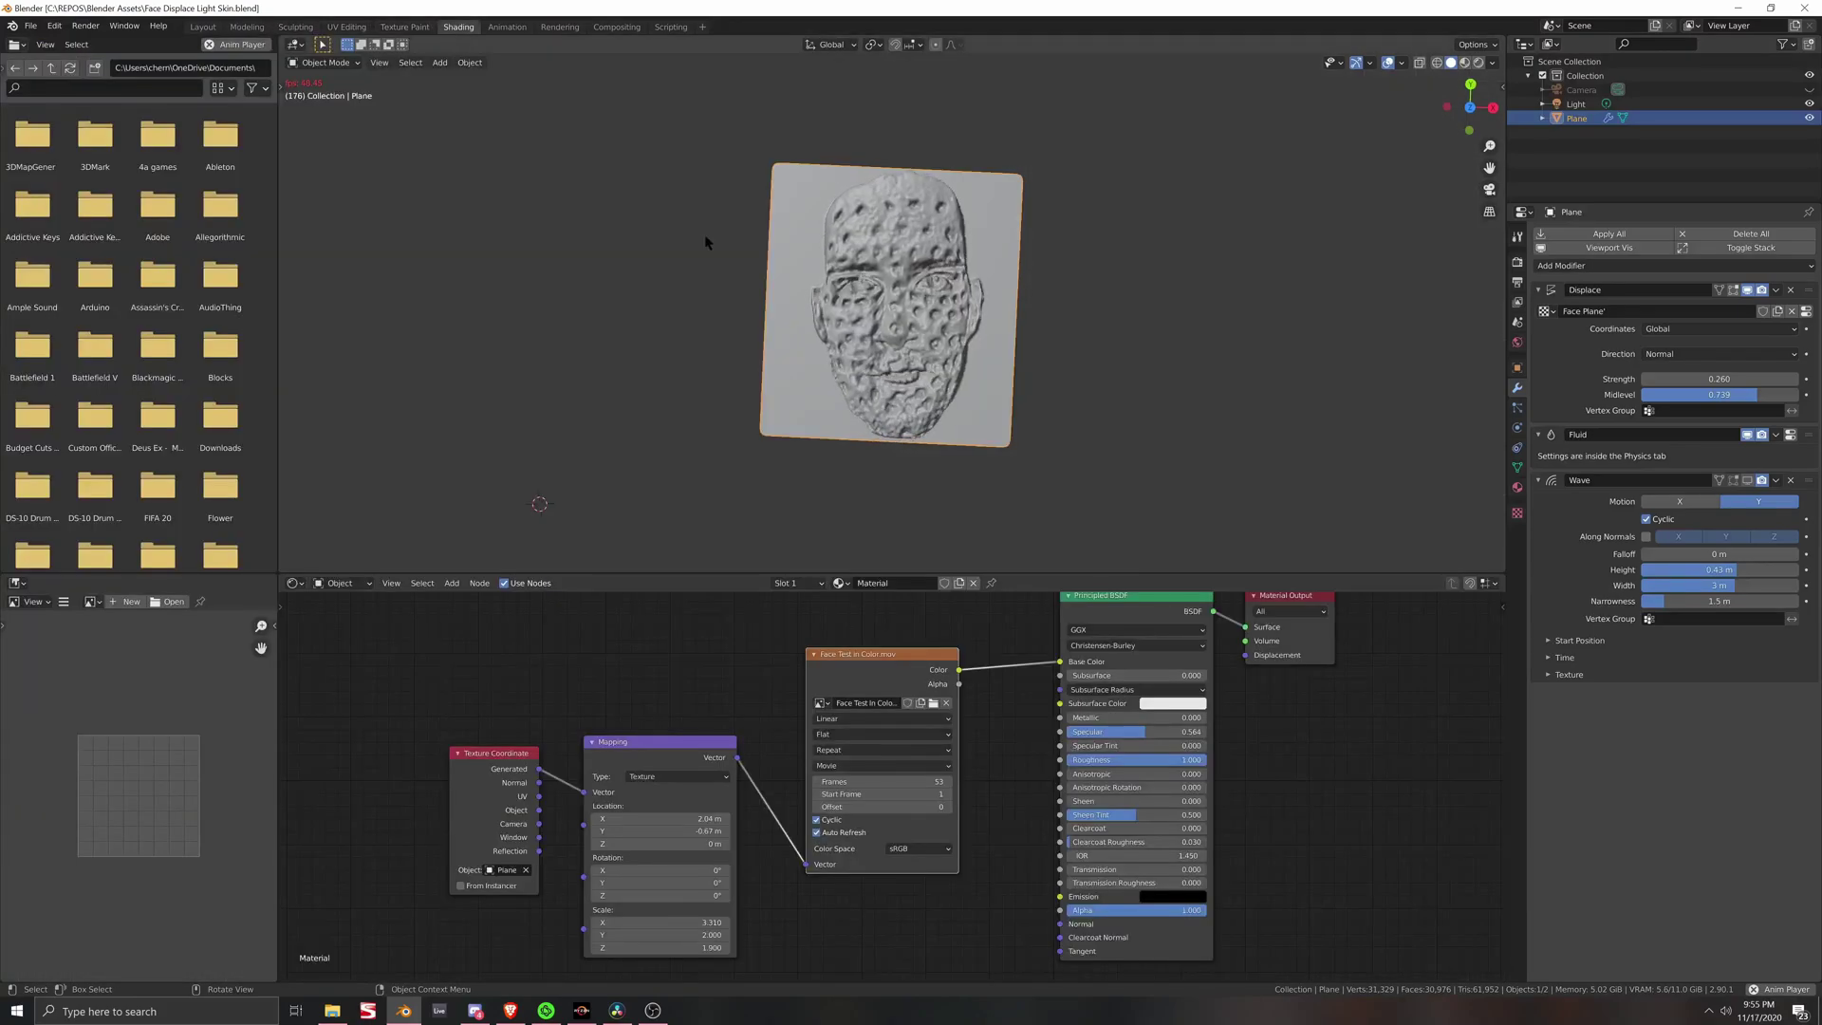
{"action": "scroll", "coordinate": [1250, 269], "scroll_direction": "up", "scroll_amount": 2}
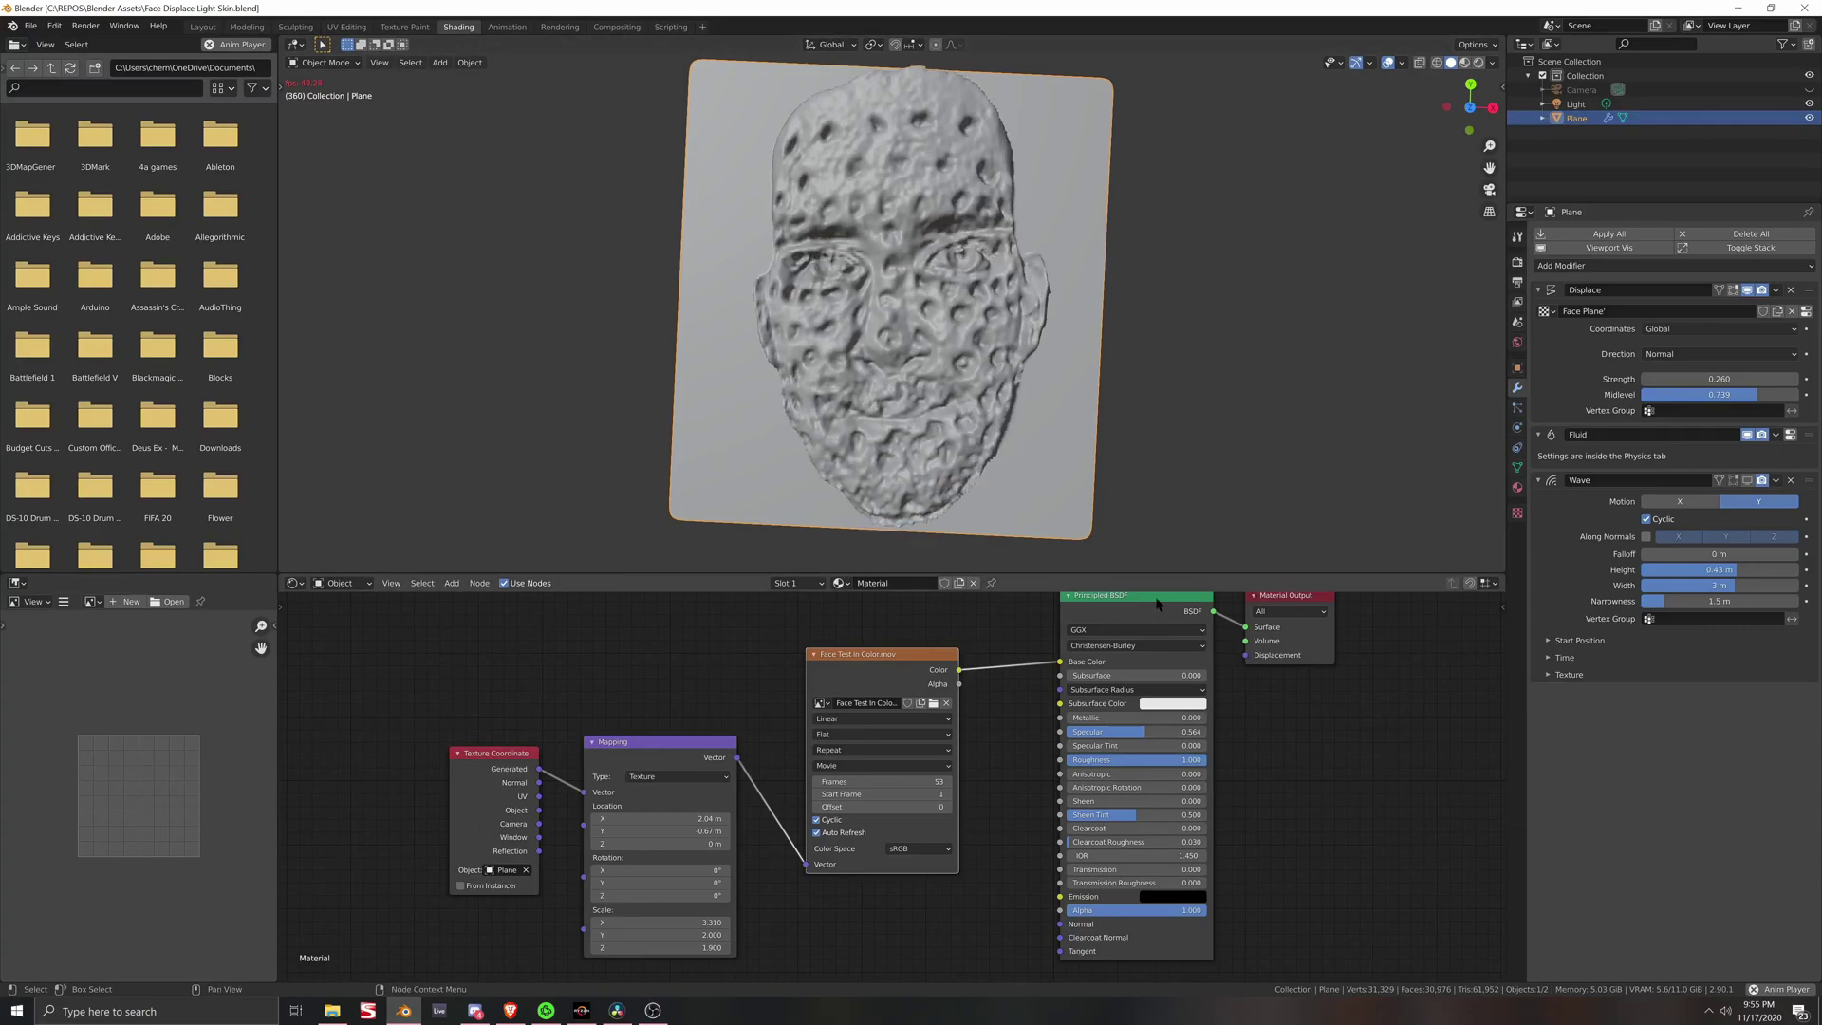
{"action": "left_click", "coordinate": [1464, 63]}
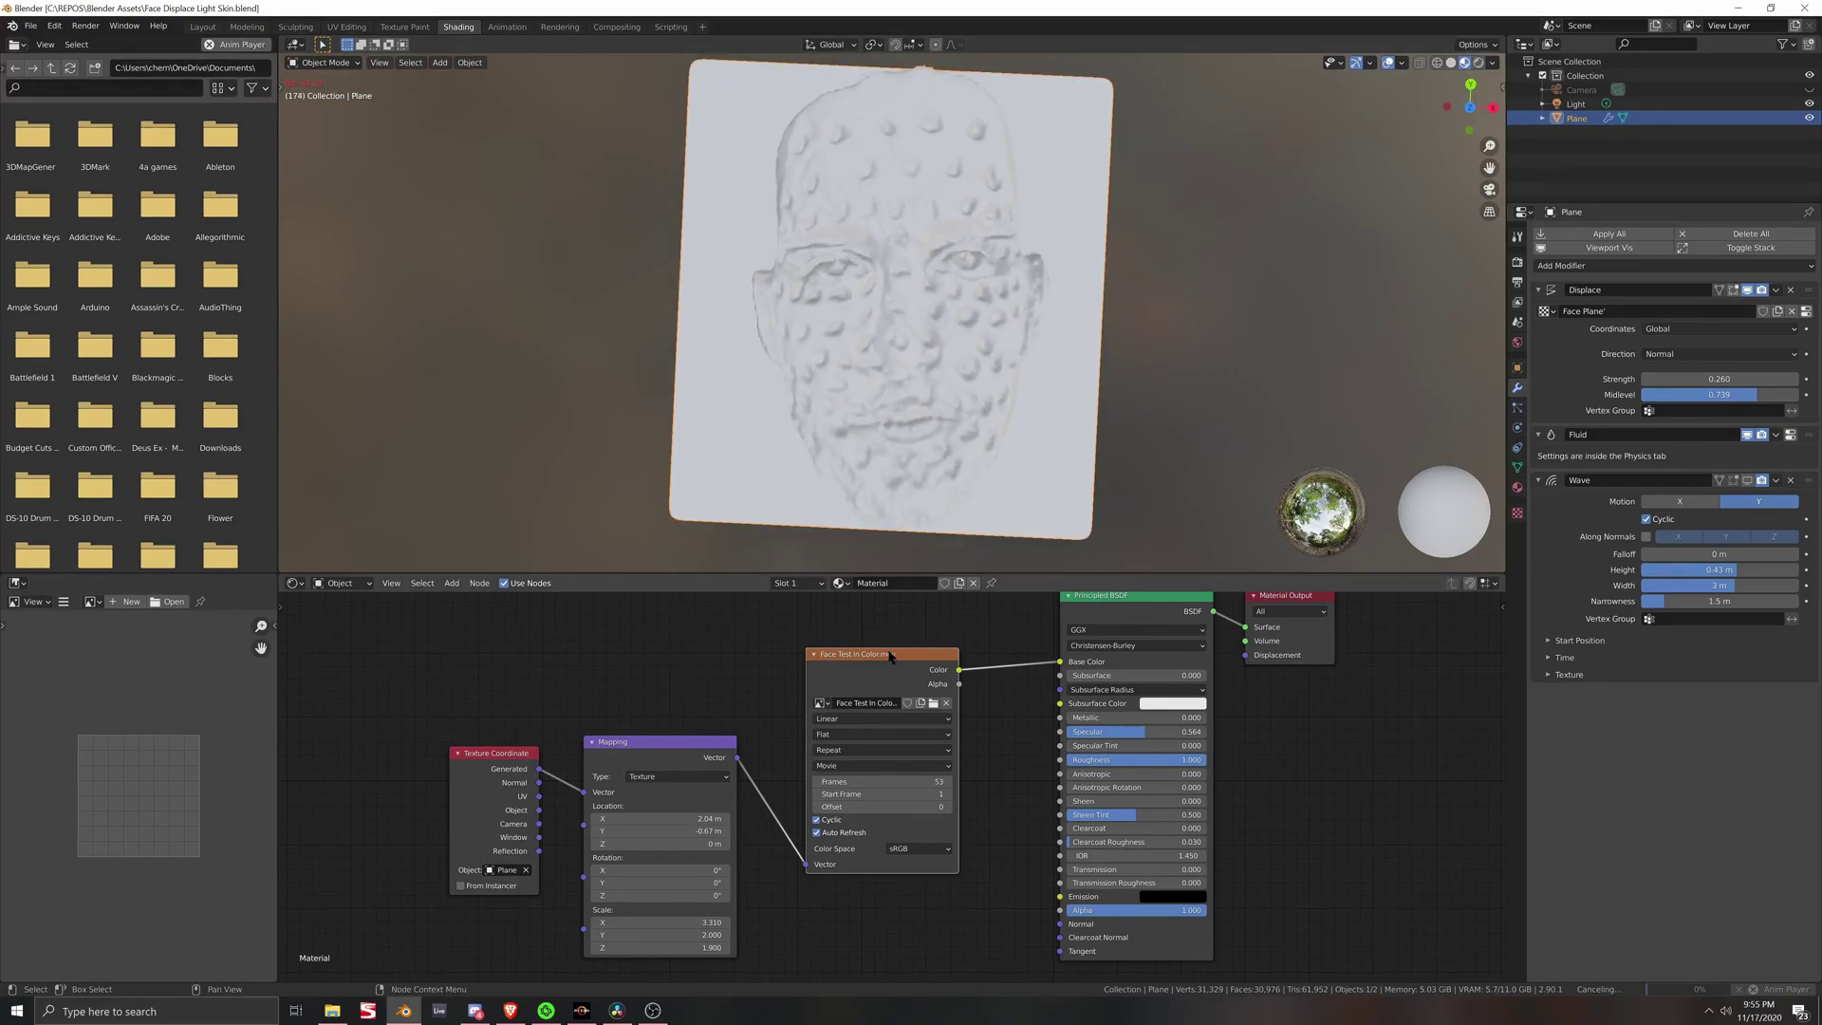
Step: Delete the face movie texture, Mapping and Texture Coordinate nodes from the Plane's material
{"action": "left_click_drag", "start_coordinate": [903, 649], "coordinate": [904, 647]}
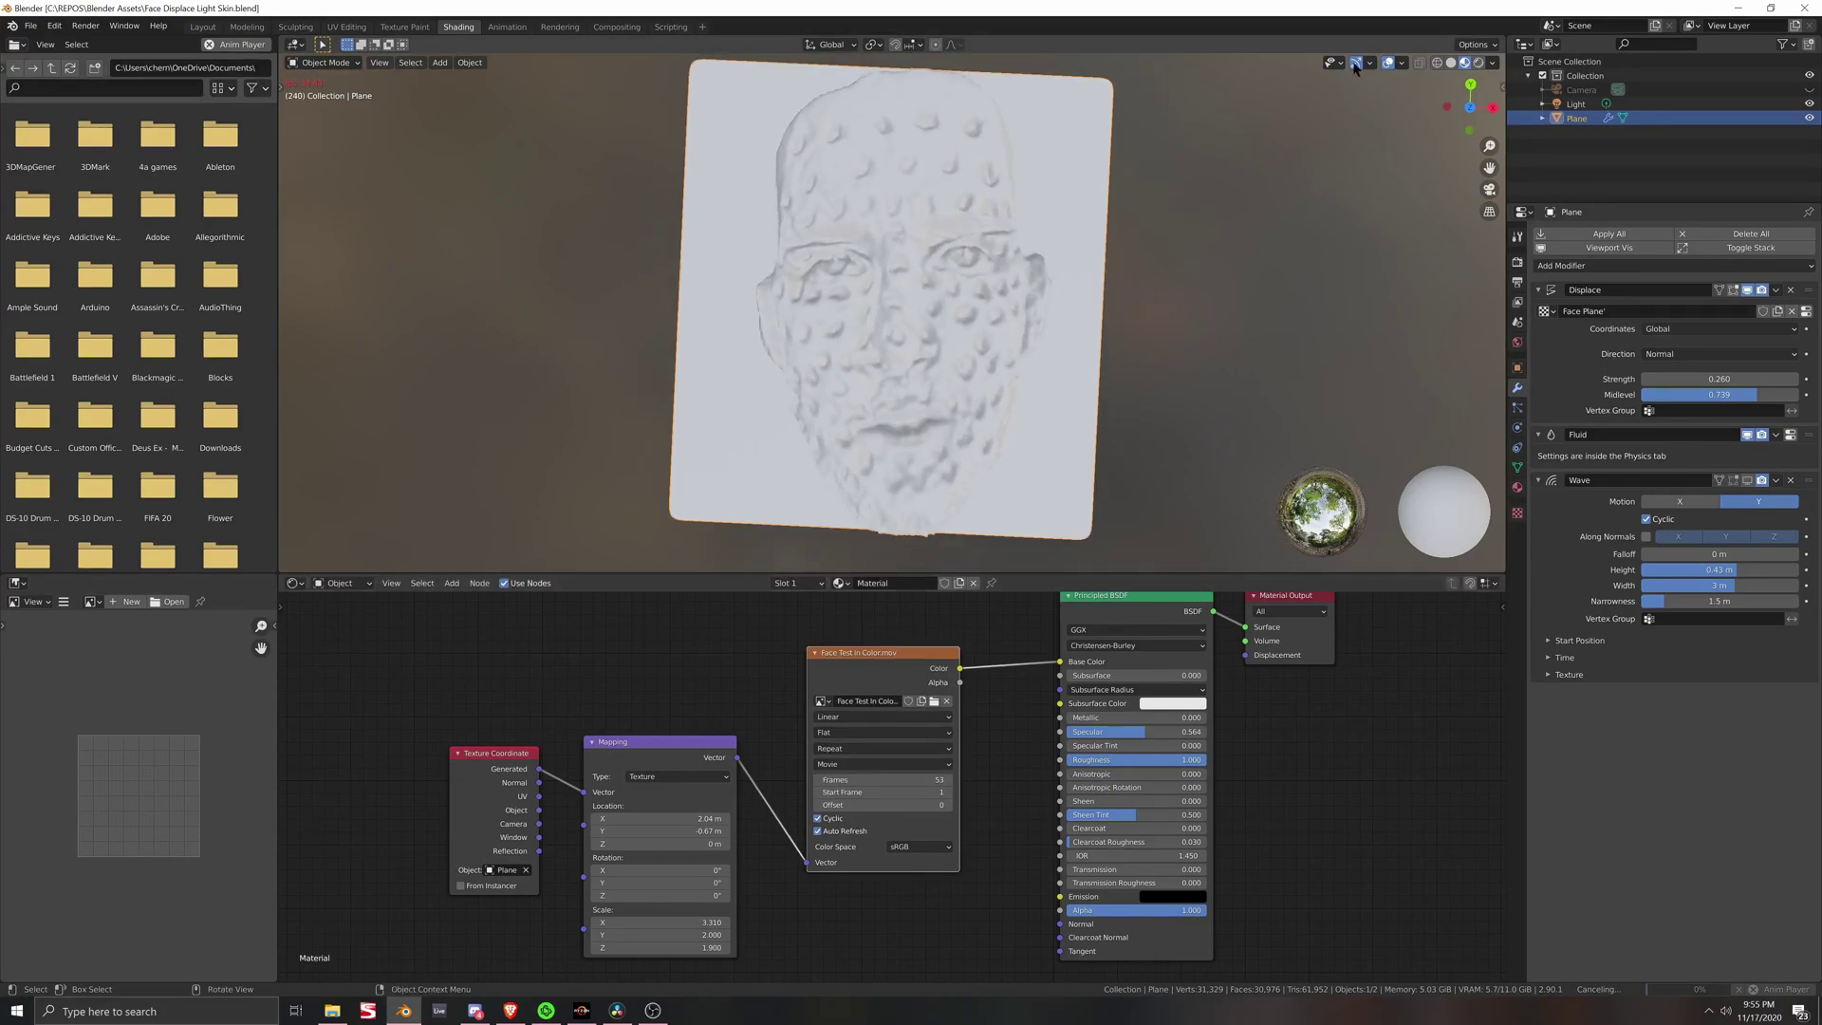
{"action": "left_click", "coordinate": [1450, 64]}
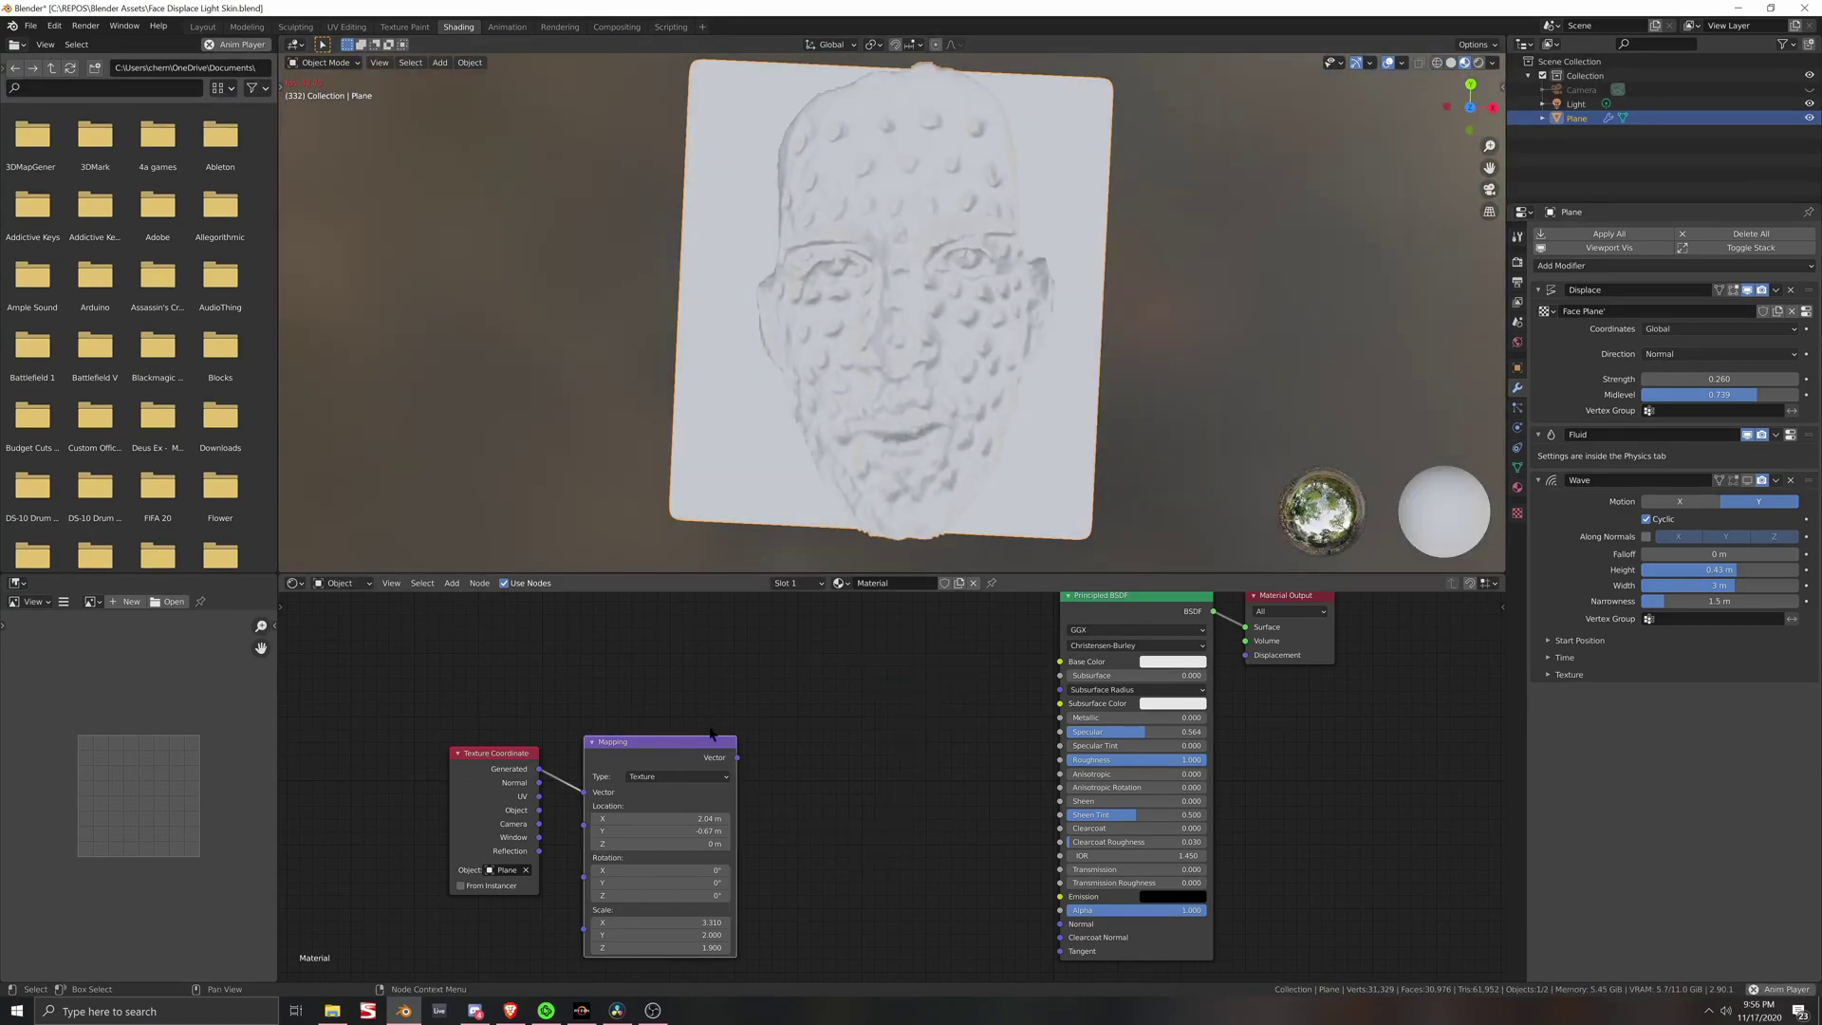
{"action": "left_click_drag", "start_coordinate": [666, 741], "coordinate": [689, 738]}
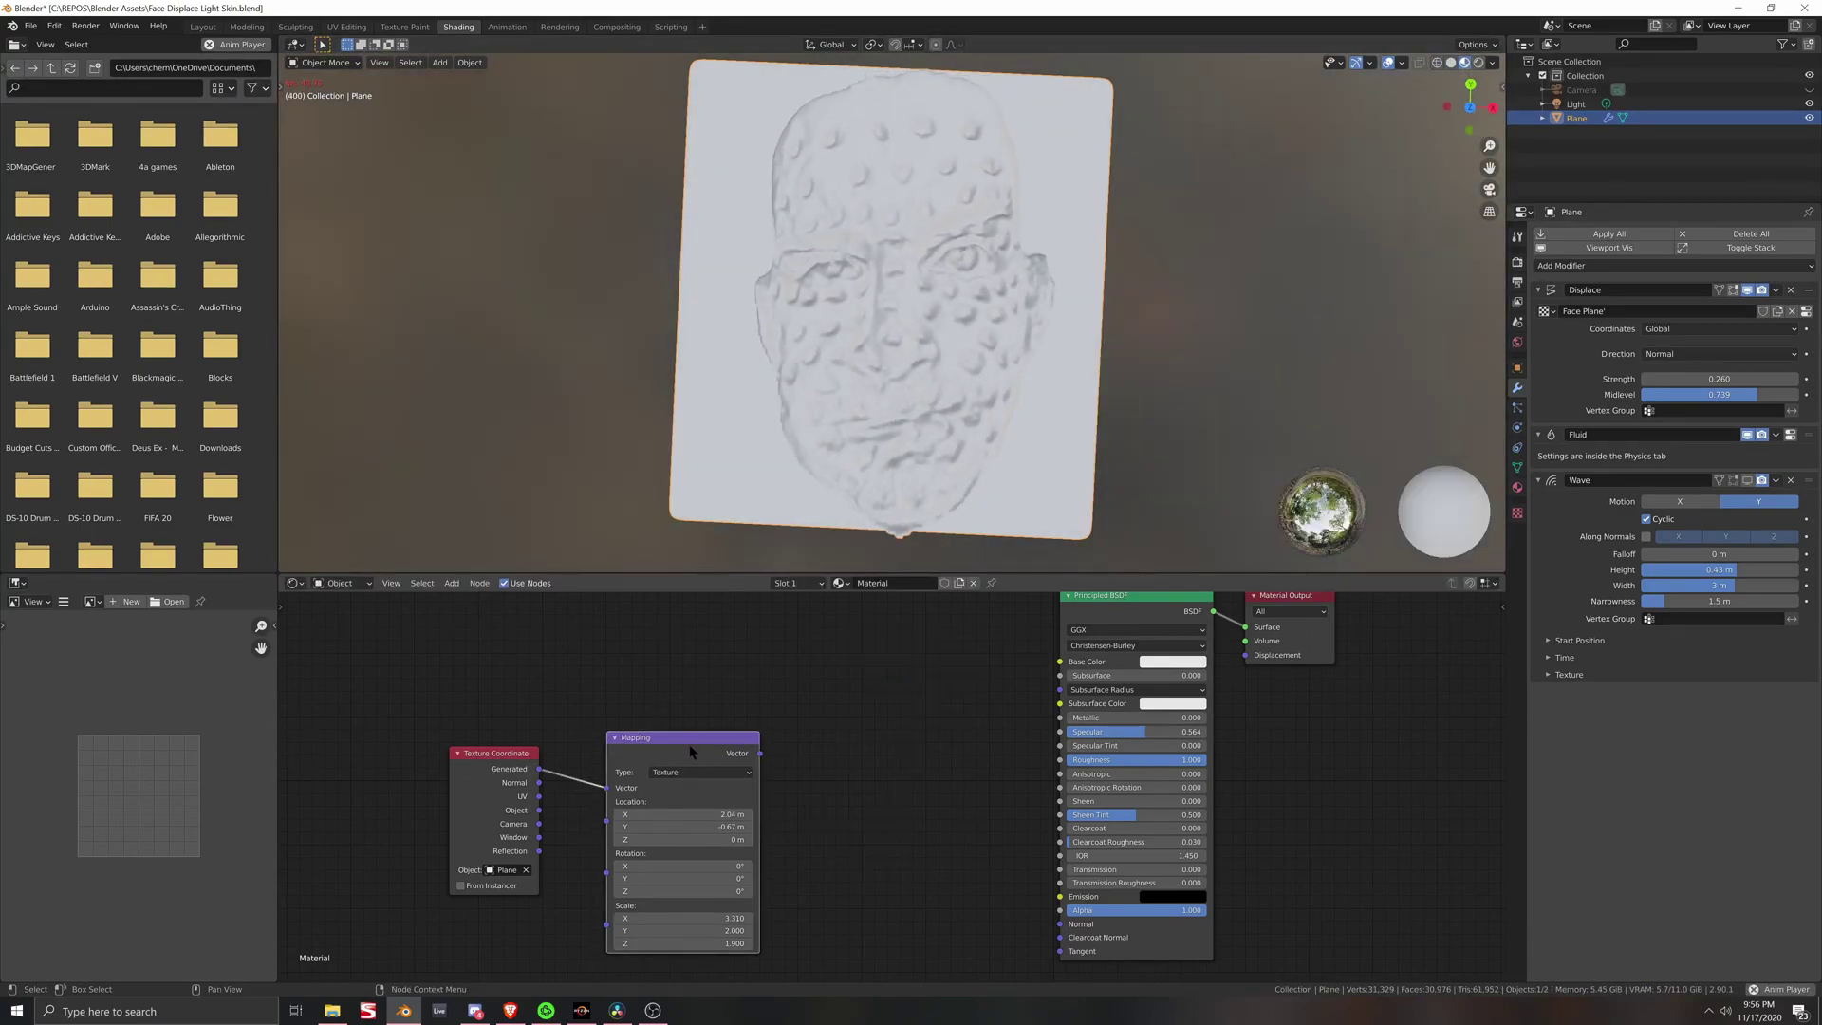
{"action": "key", "text": "x"}
{"action": "left_click", "coordinate": [485, 765]}
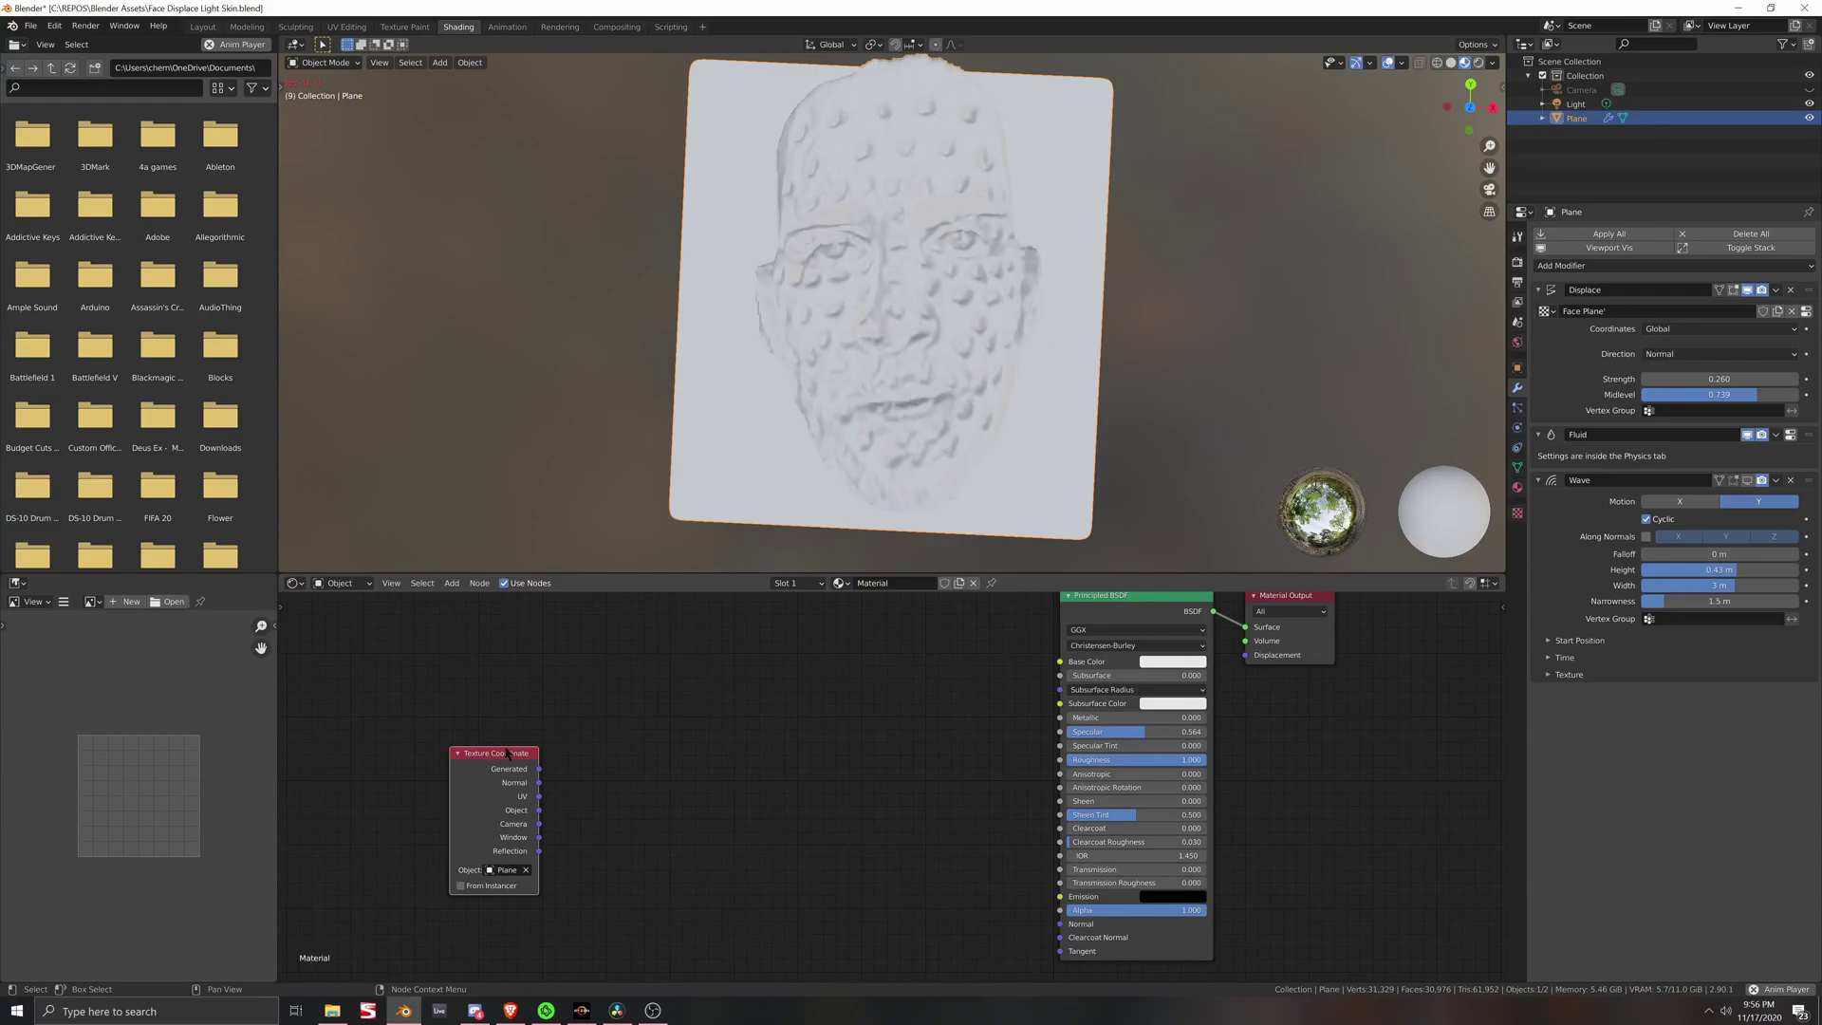
{"action": "key", "text": "x"}
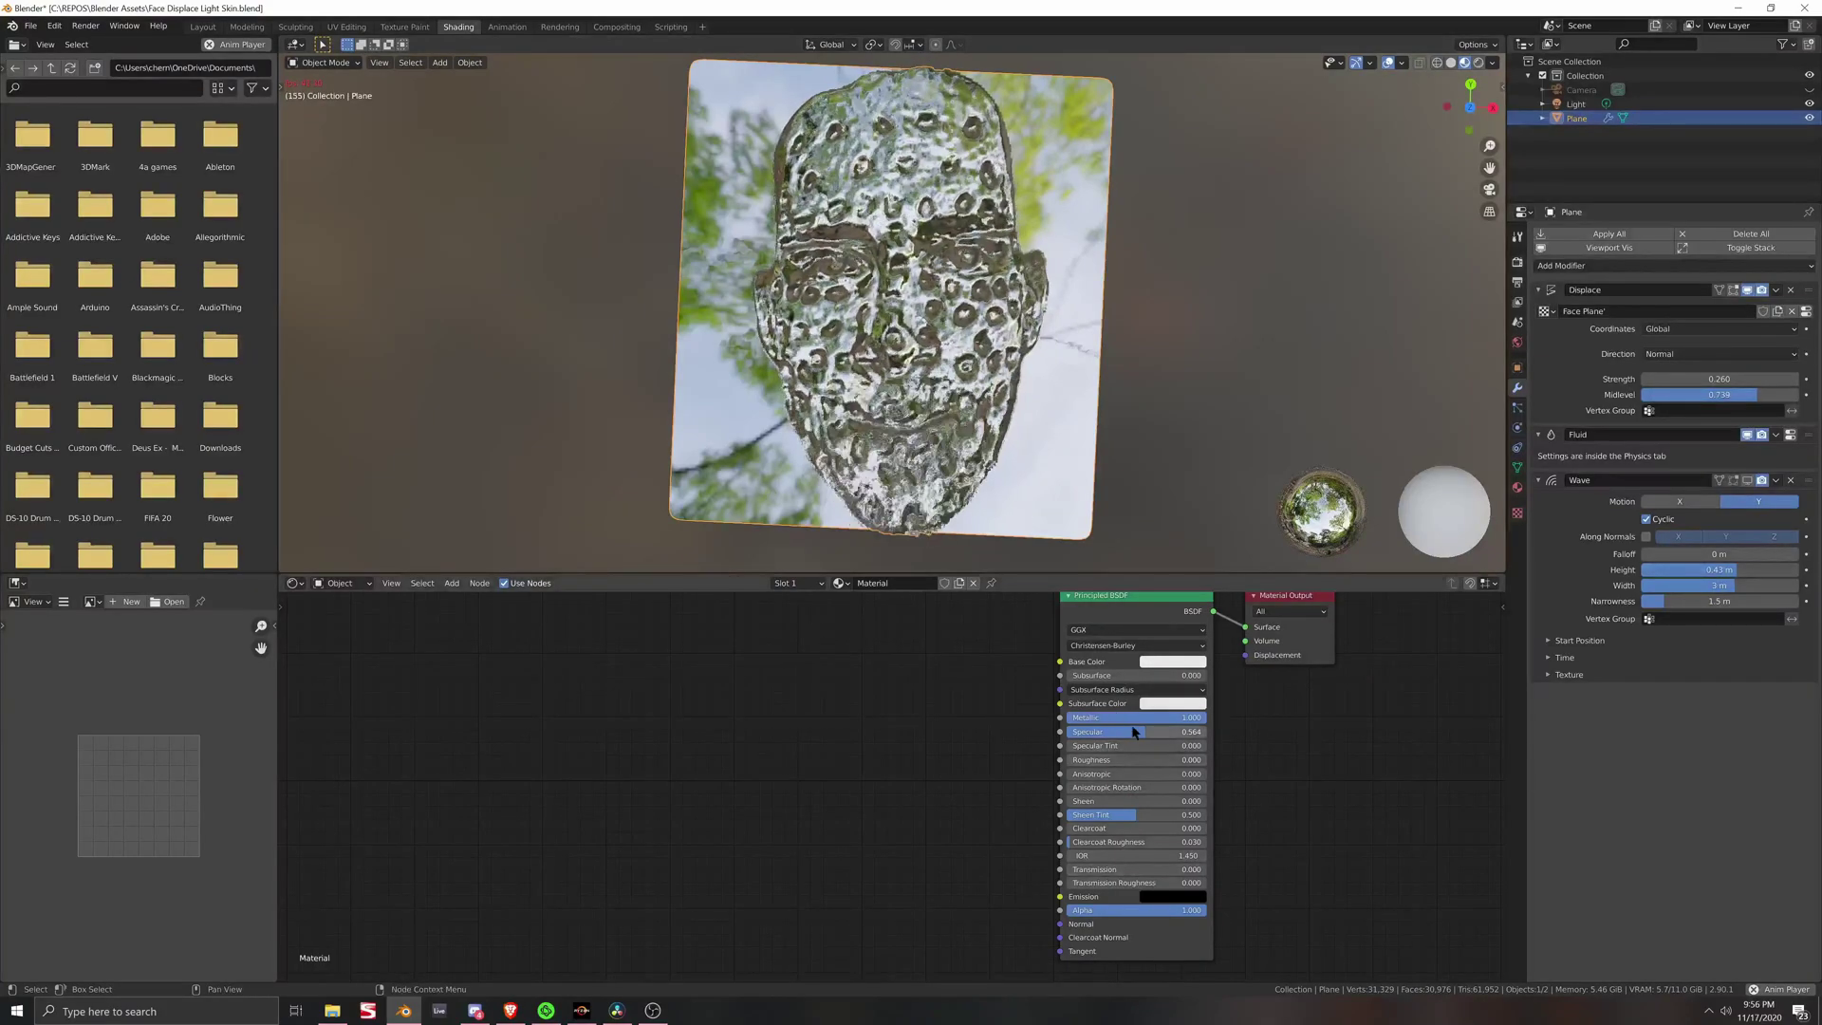
Step: Compare the Principled BSDF at Metallic 0 and 1.000, keep 1.000, and examine the reflective animated face from several angles
{"action": "left_click_drag", "start_coordinate": [1109, 719], "coordinate": [977, 718]}
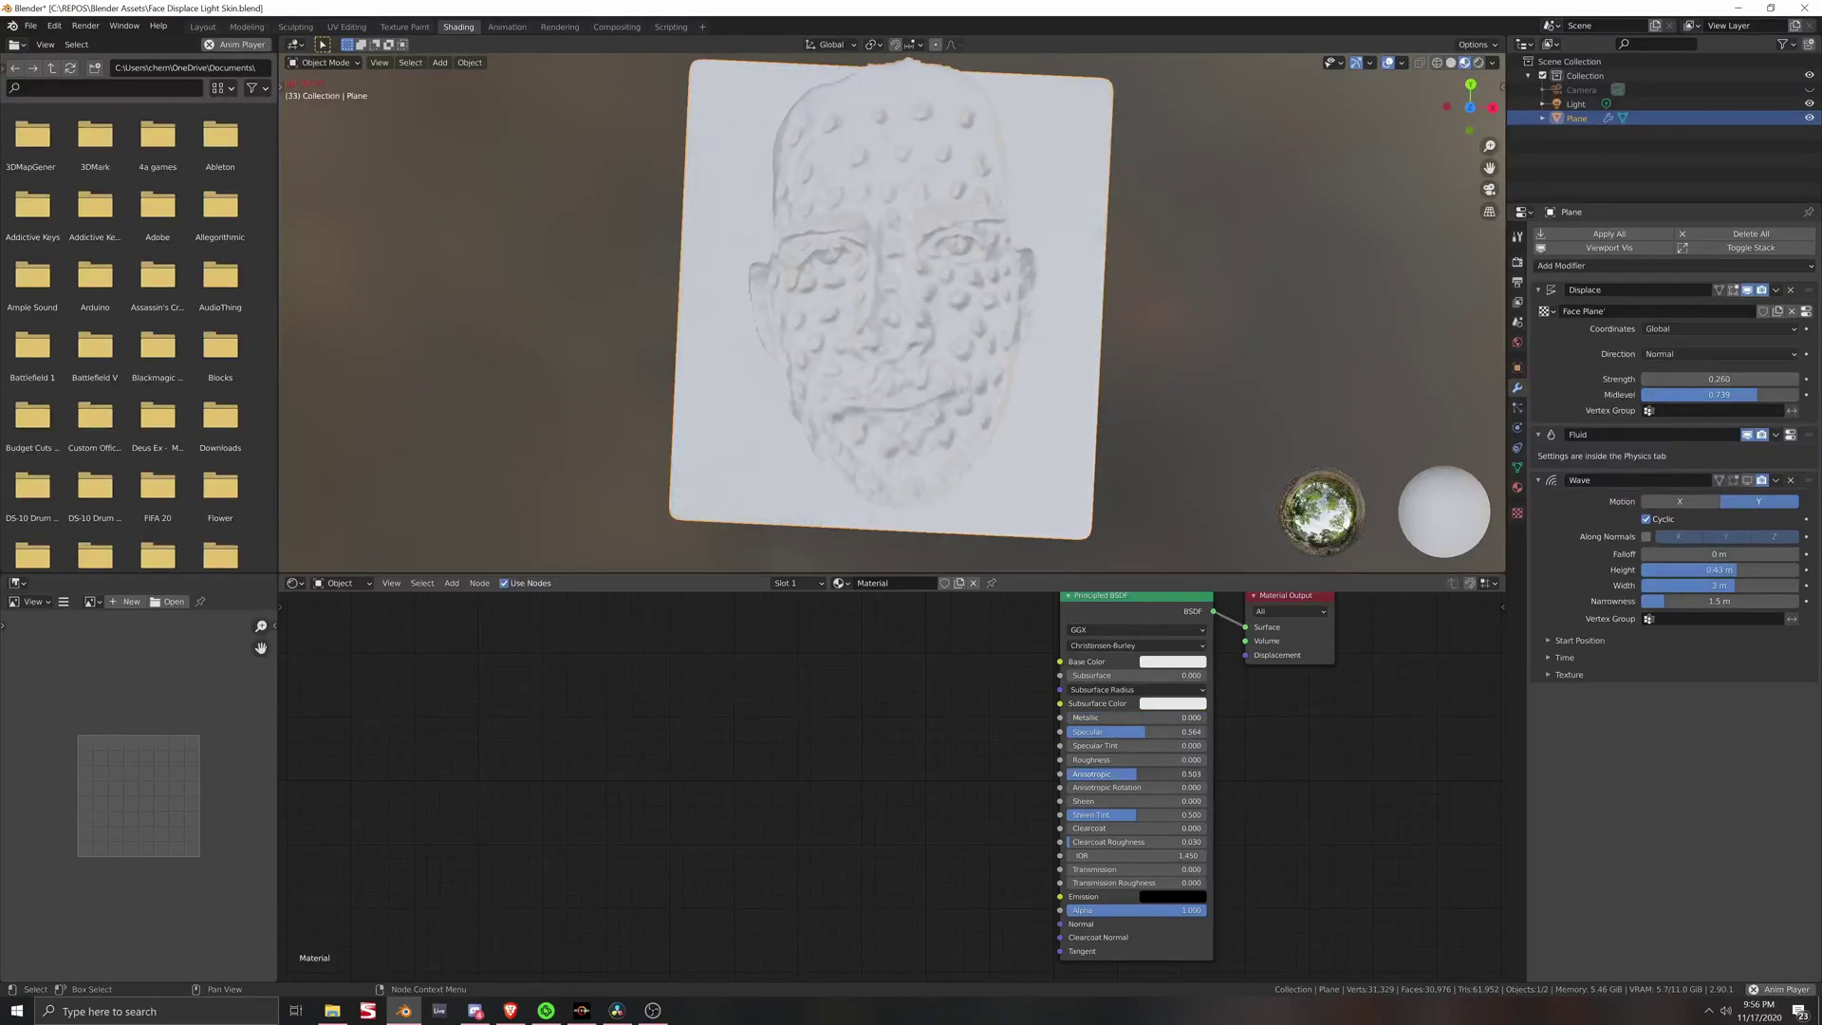
{"action": "left_click_drag", "start_coordinate": [1108, 718], "coordinate": [1203, 719]}
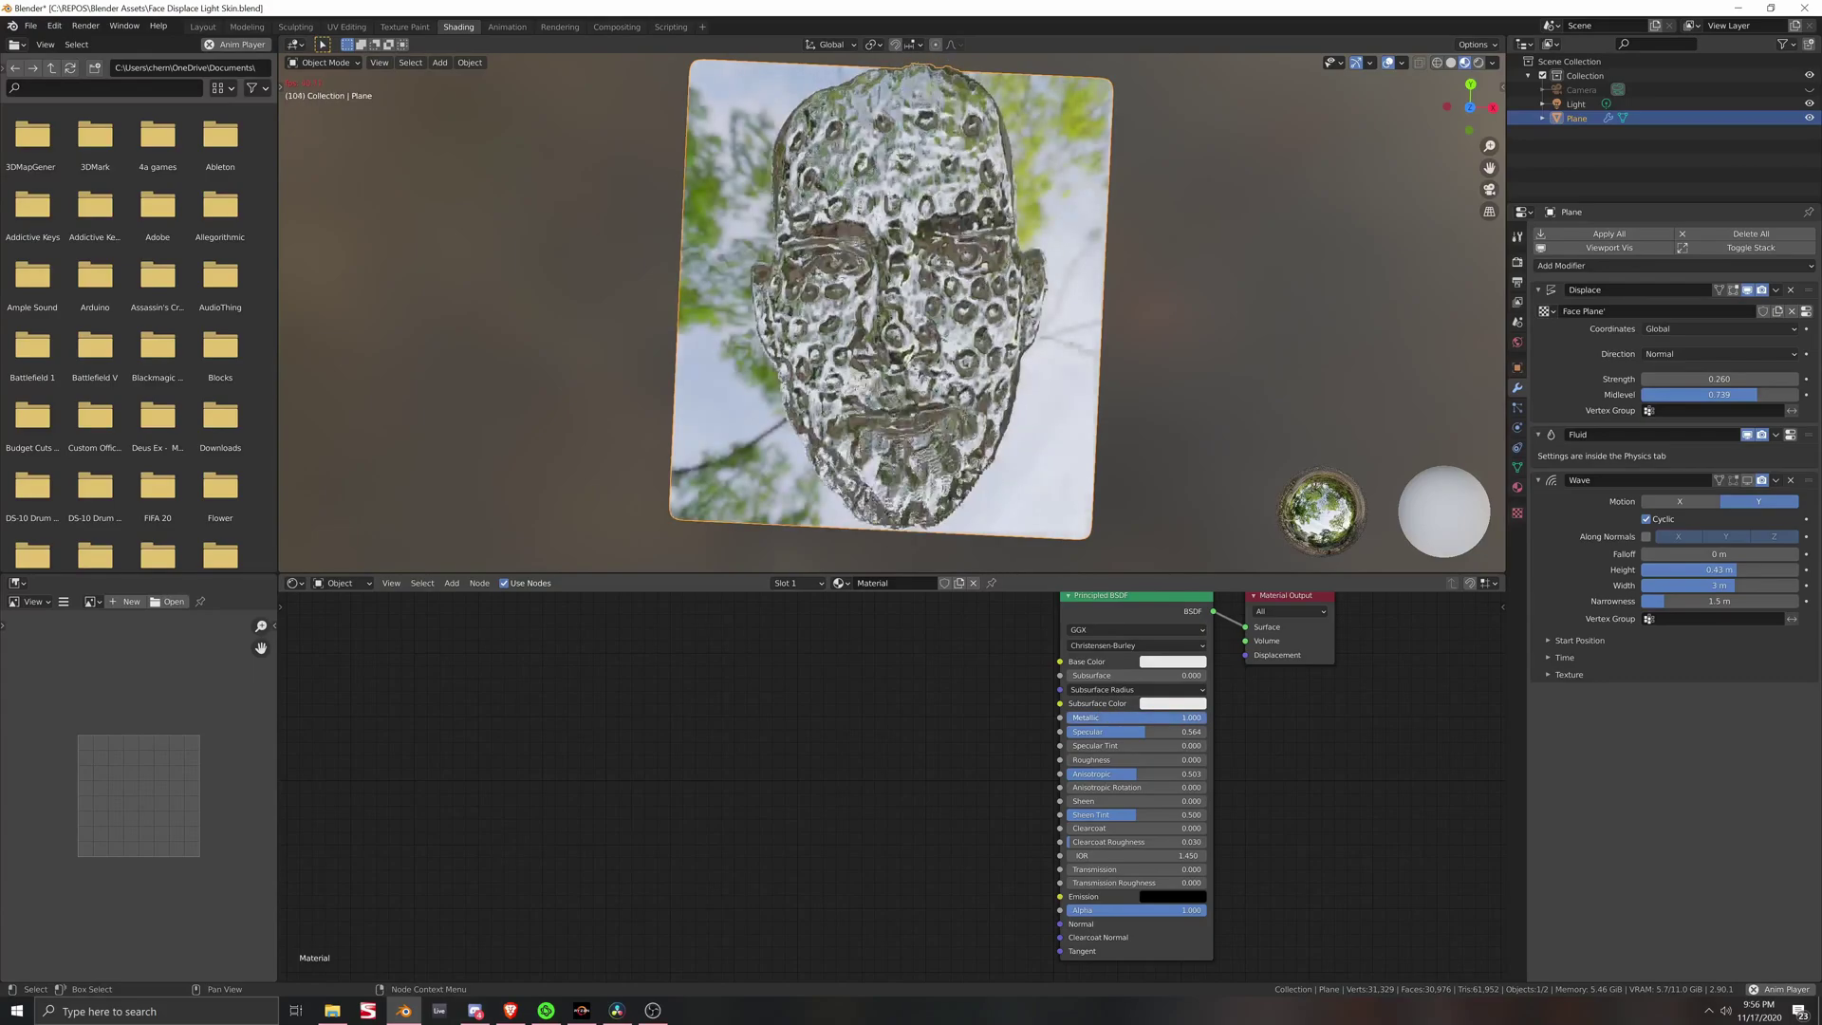
{"action": "scroll", "coordinate": [1143, 284], "scroll_direction": "up", "scroll_amount": 3}
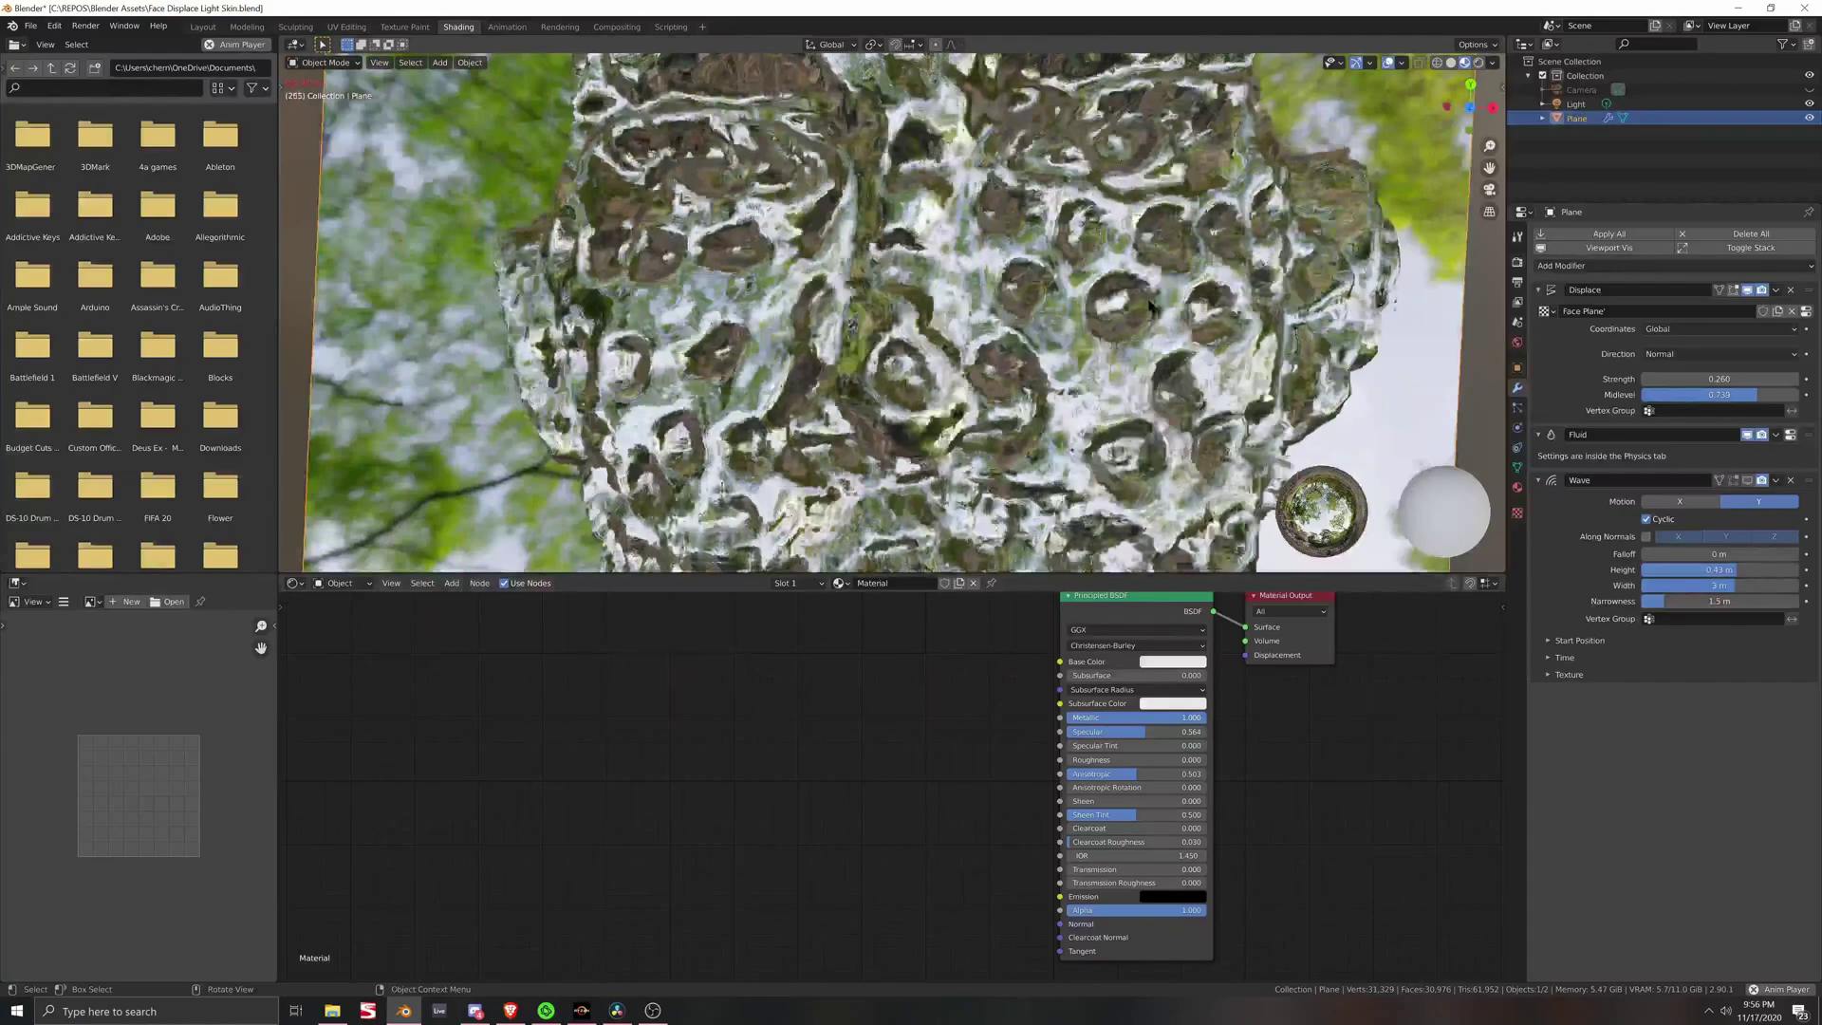
{"action": "scroll", "coordinate": [1150, 306], "scroll_direction": "down", "scroll_amount": 2}
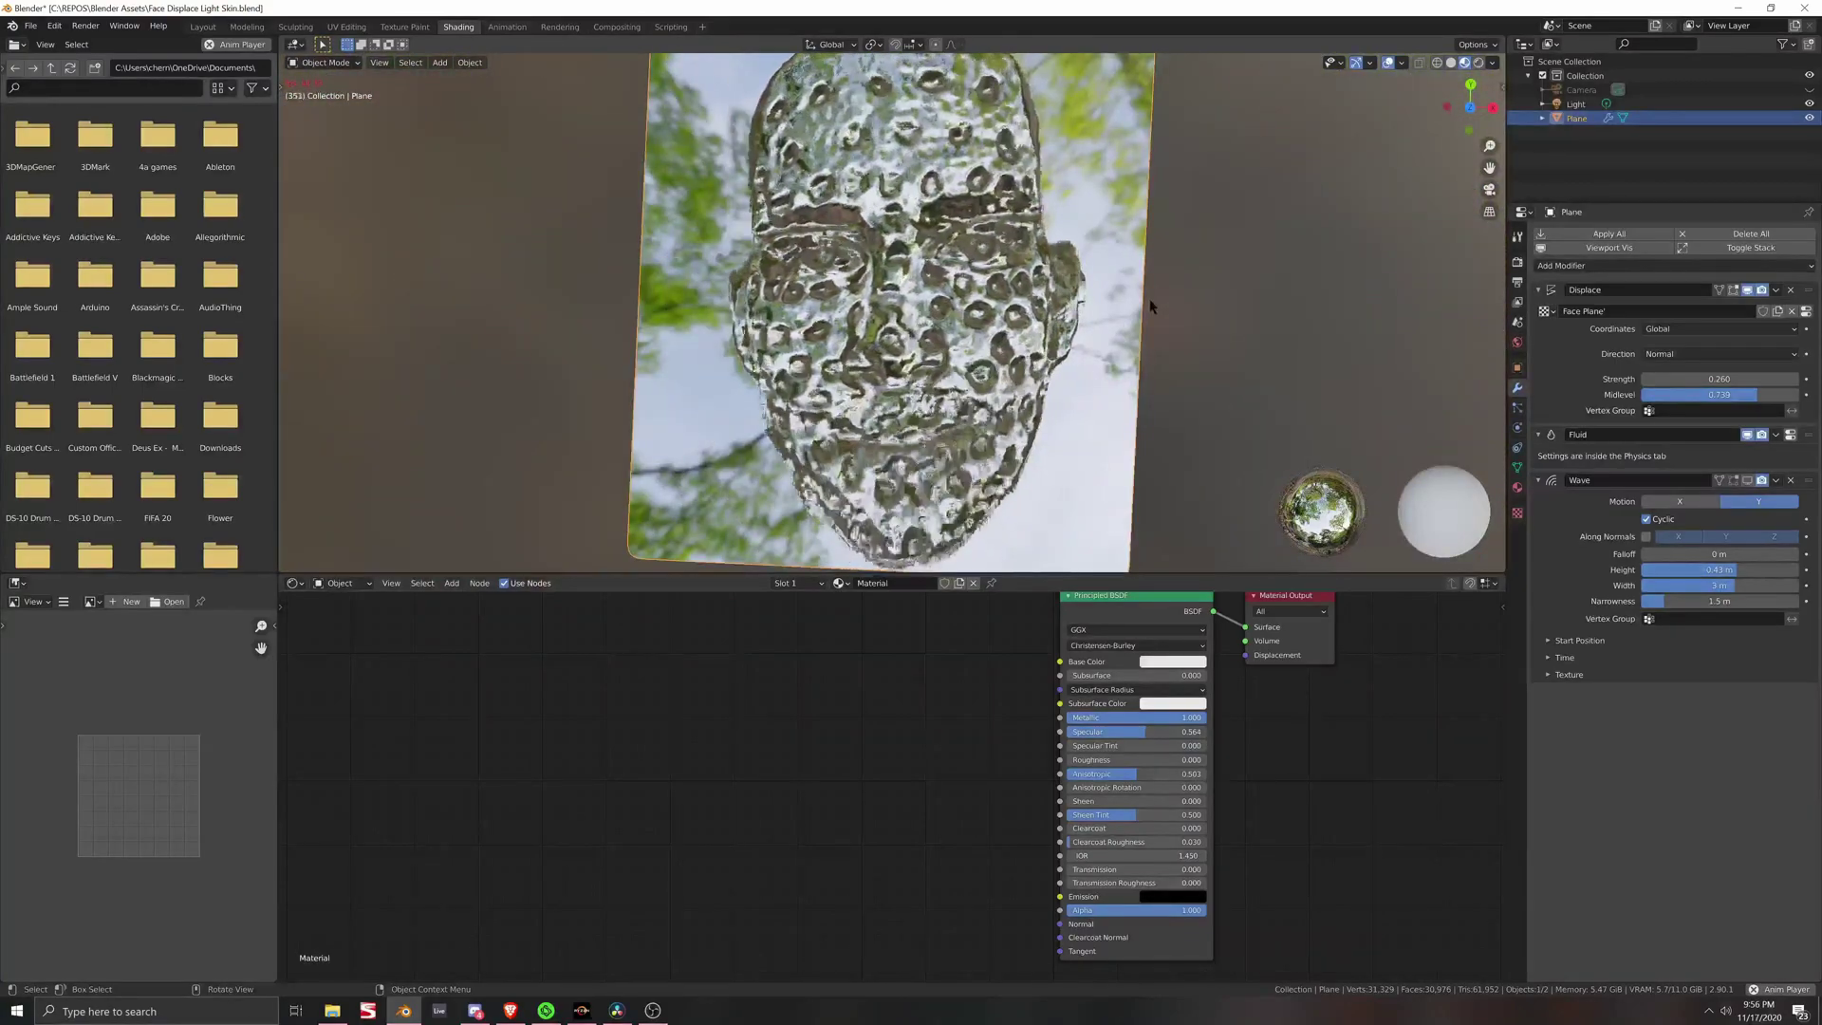
{"action": "scroll", "coordinate": [1148, 298], "scroll_direction": "down", "scroll_amount": 1}
{"action": "middle_click_drag", "start_coordinate": [1162, 275], "coordinate": [1083, 314]}
{"action": "scroll", "coordinate": [1163, 268], "scroll_direction": "up", "scroll_amount": 1}
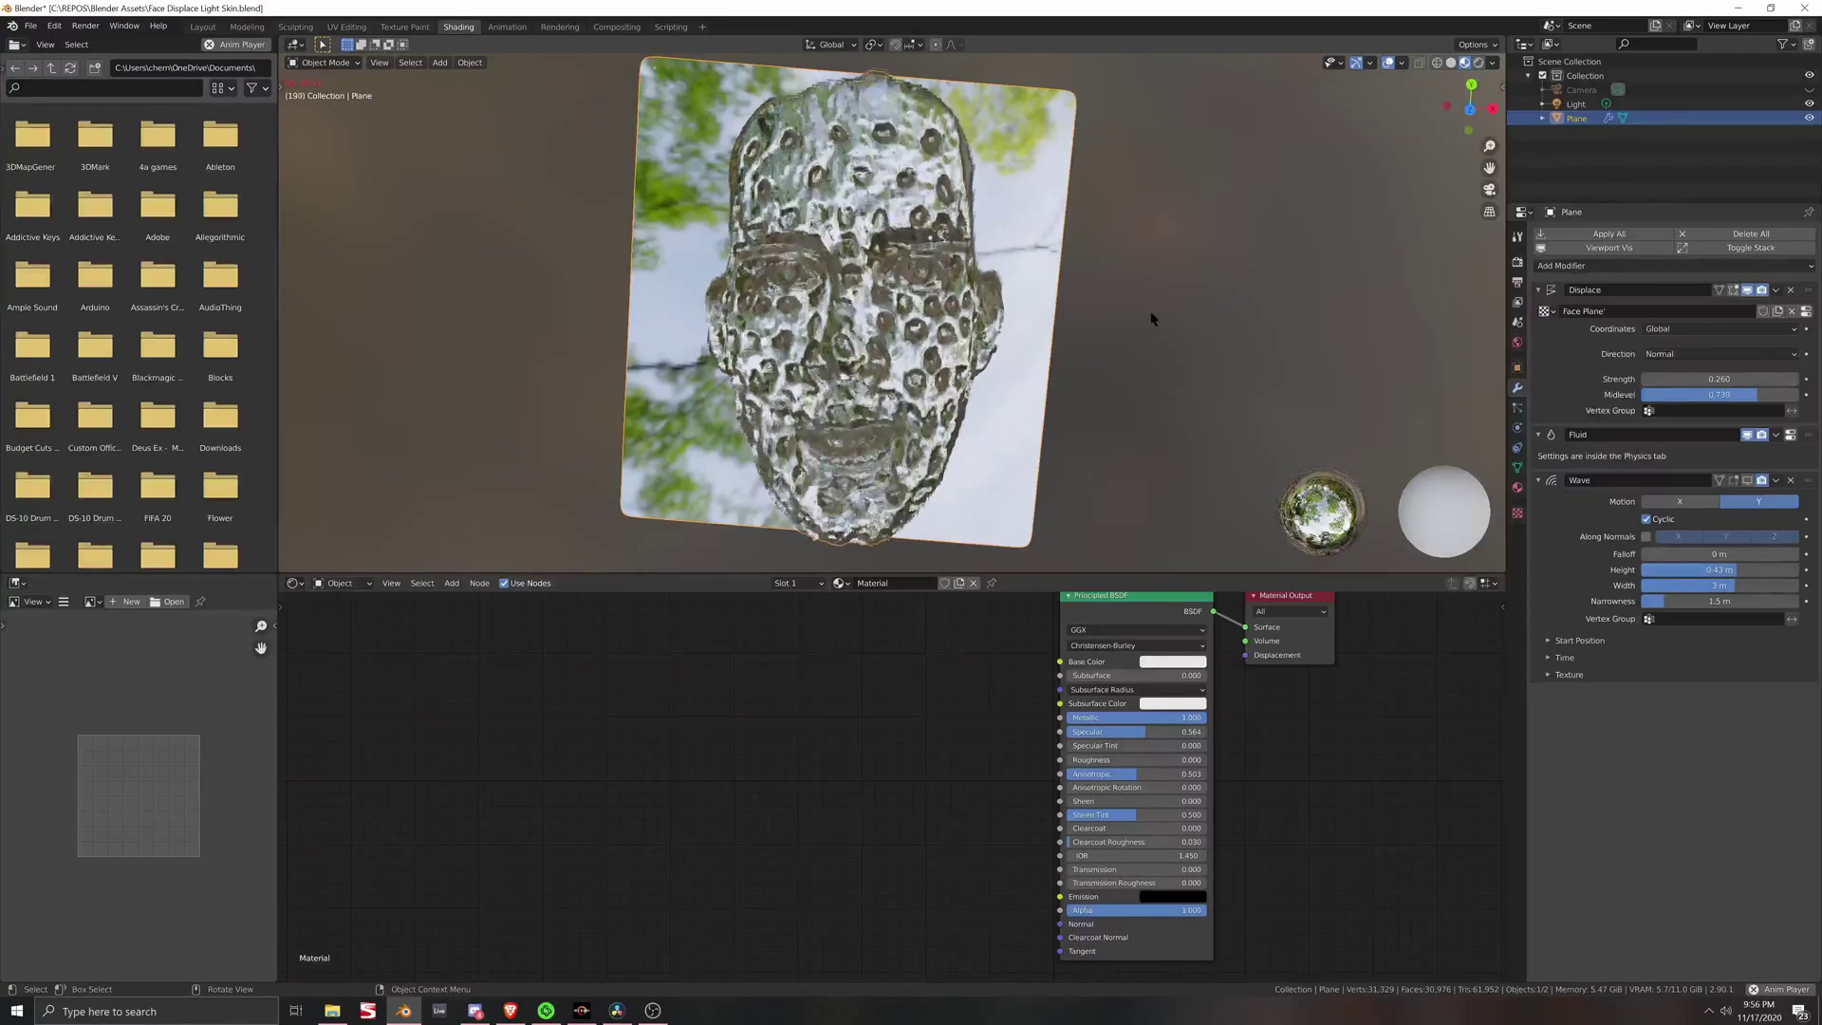
{"action": "mouse_move", "coordinate": [1082, 309]}
{"action": "middle_mouse_down"}
{"action": "mouse_move", "coordinate": [1090, 231]}
{"action": "mouse_move", "coordinate": [1086, 302]}
{"action": "mouse_move", "coordinate": [1090, 284]}
{"action": "middle_mouse_up"}
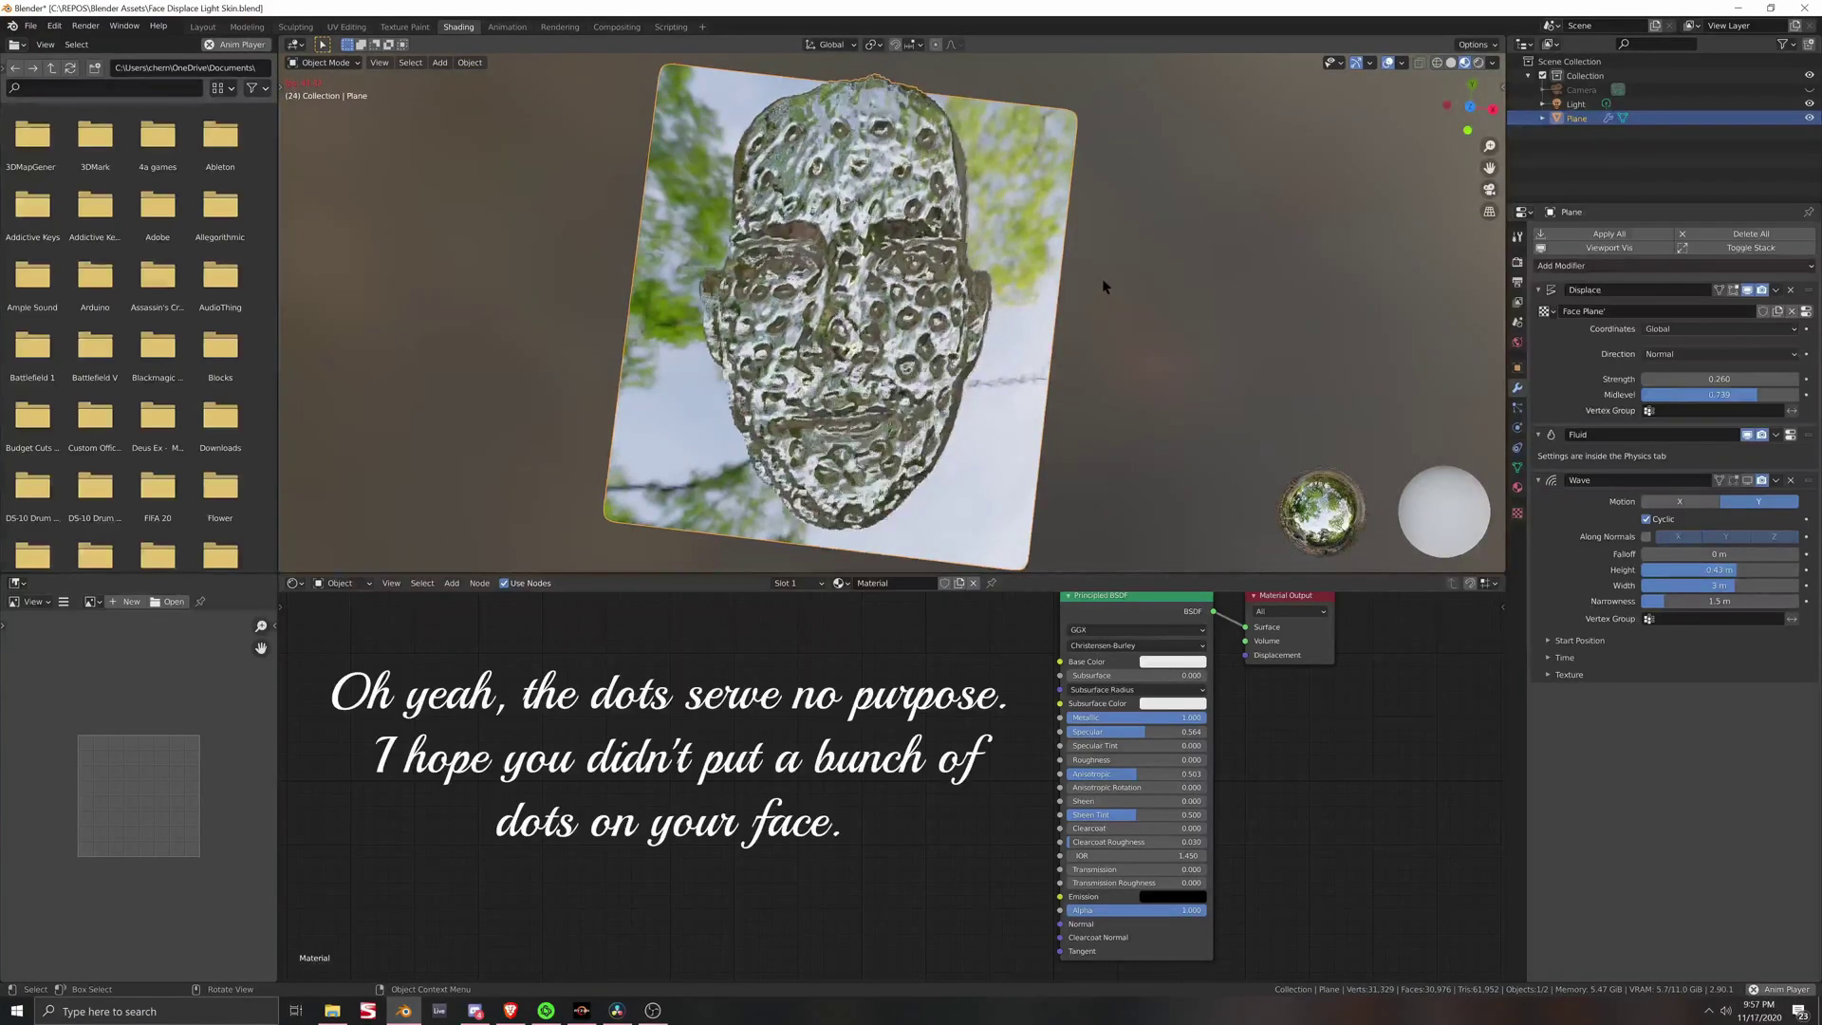
{"action": "middle_click_drag", "start_coordinate": [1101, 285], "coordinate": [1087, 284], "text": "alt"}
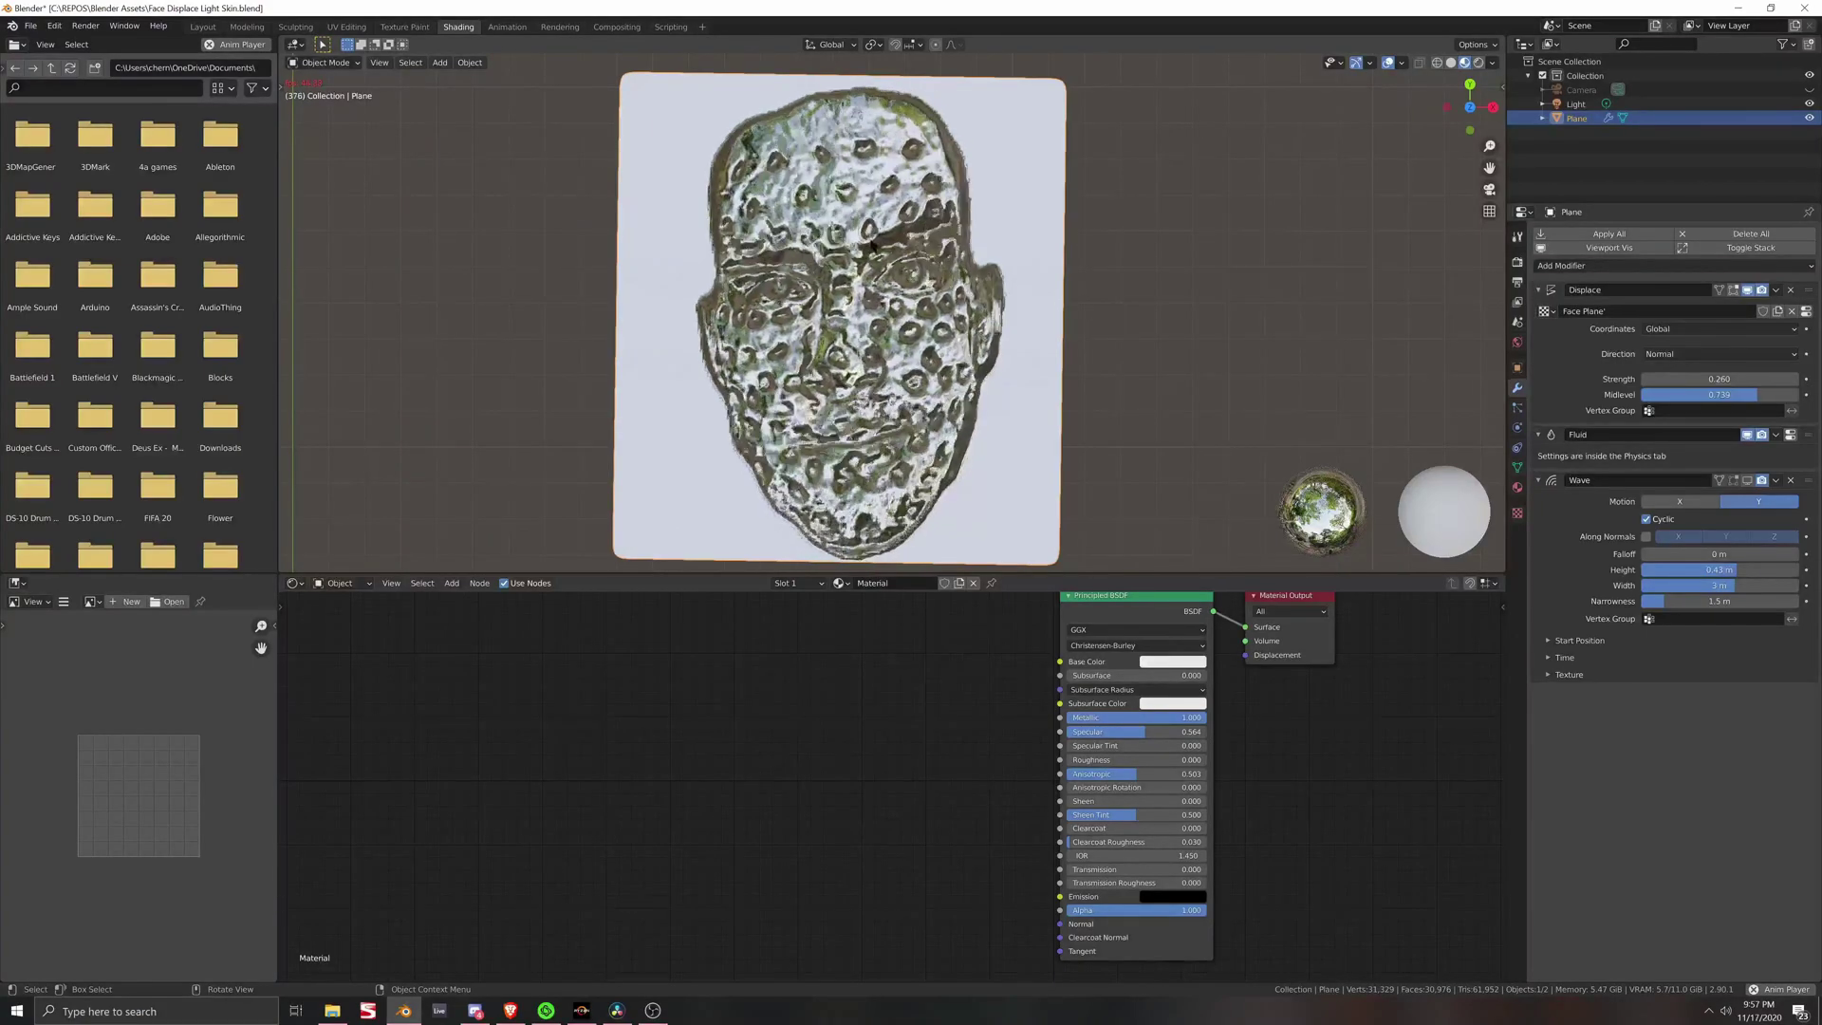
Step: Open the recent file Face Displace Dark Skin.blend, discarding the unsaved changes to the light-skin file
{"action": "left_click", "coordinate": [31, 25]}
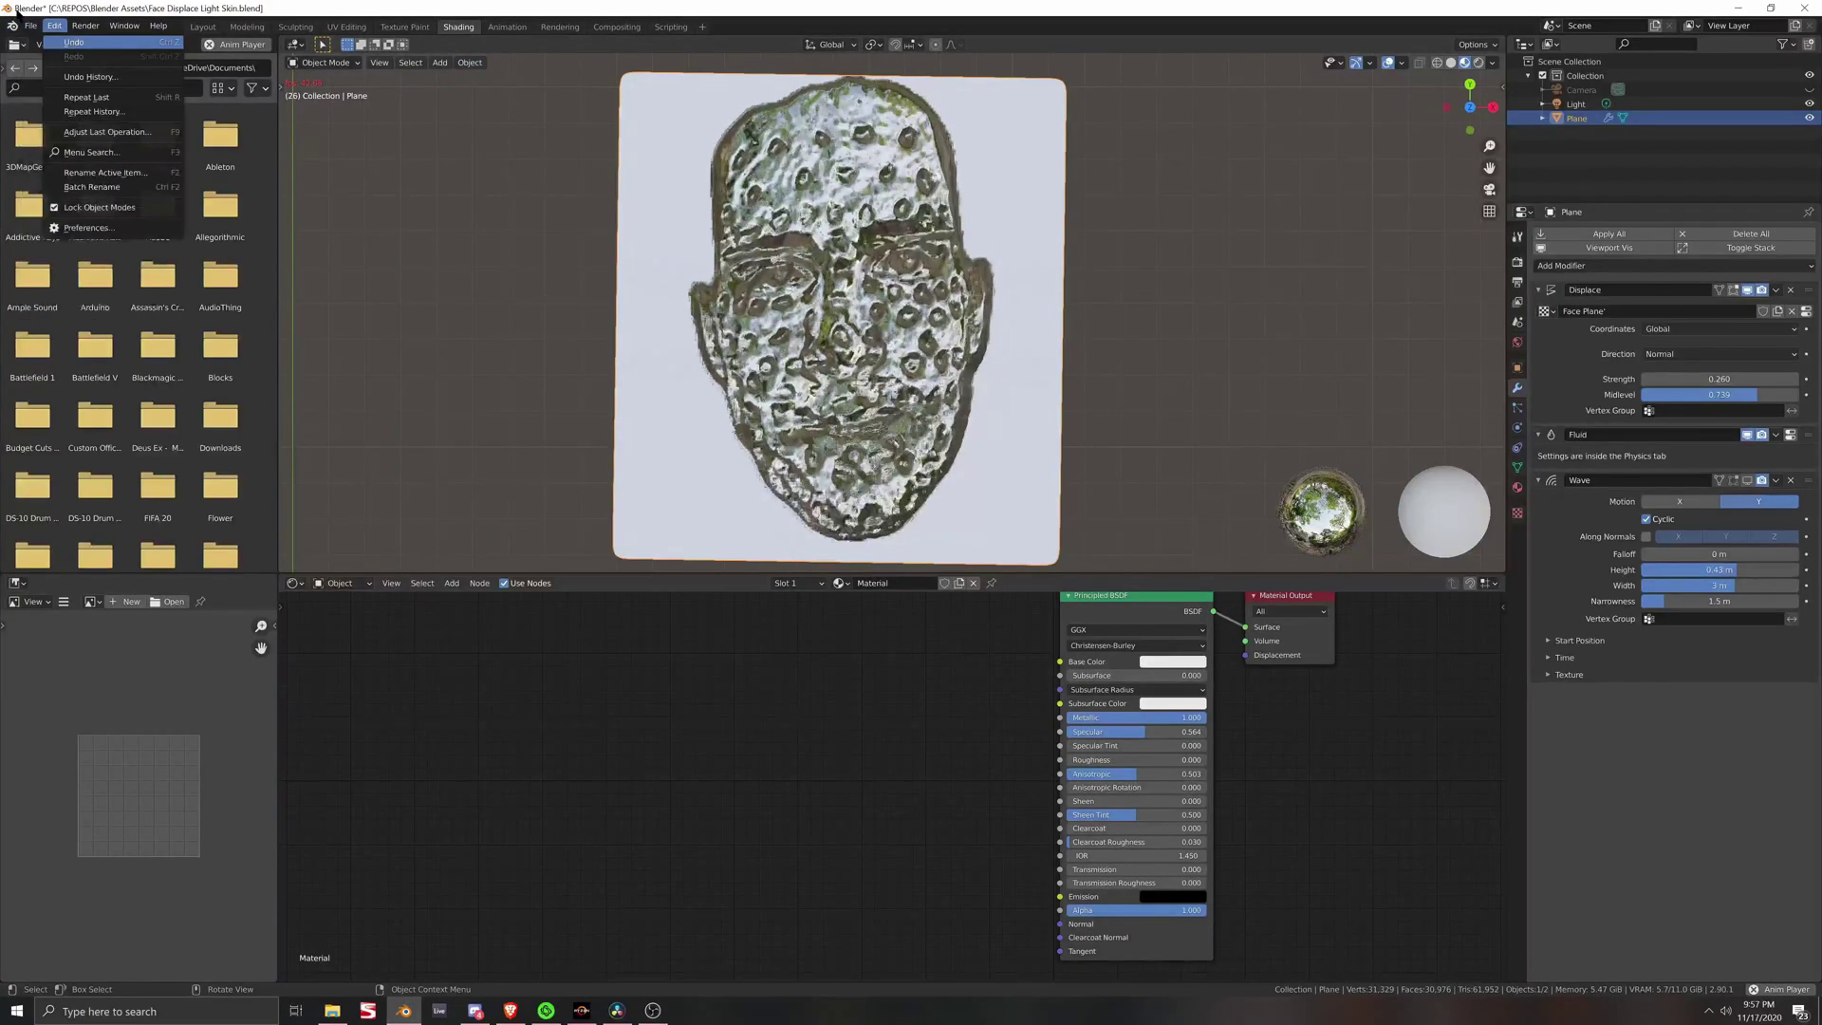
{"action": "mouse_move", "coordinate": [134, 75]}
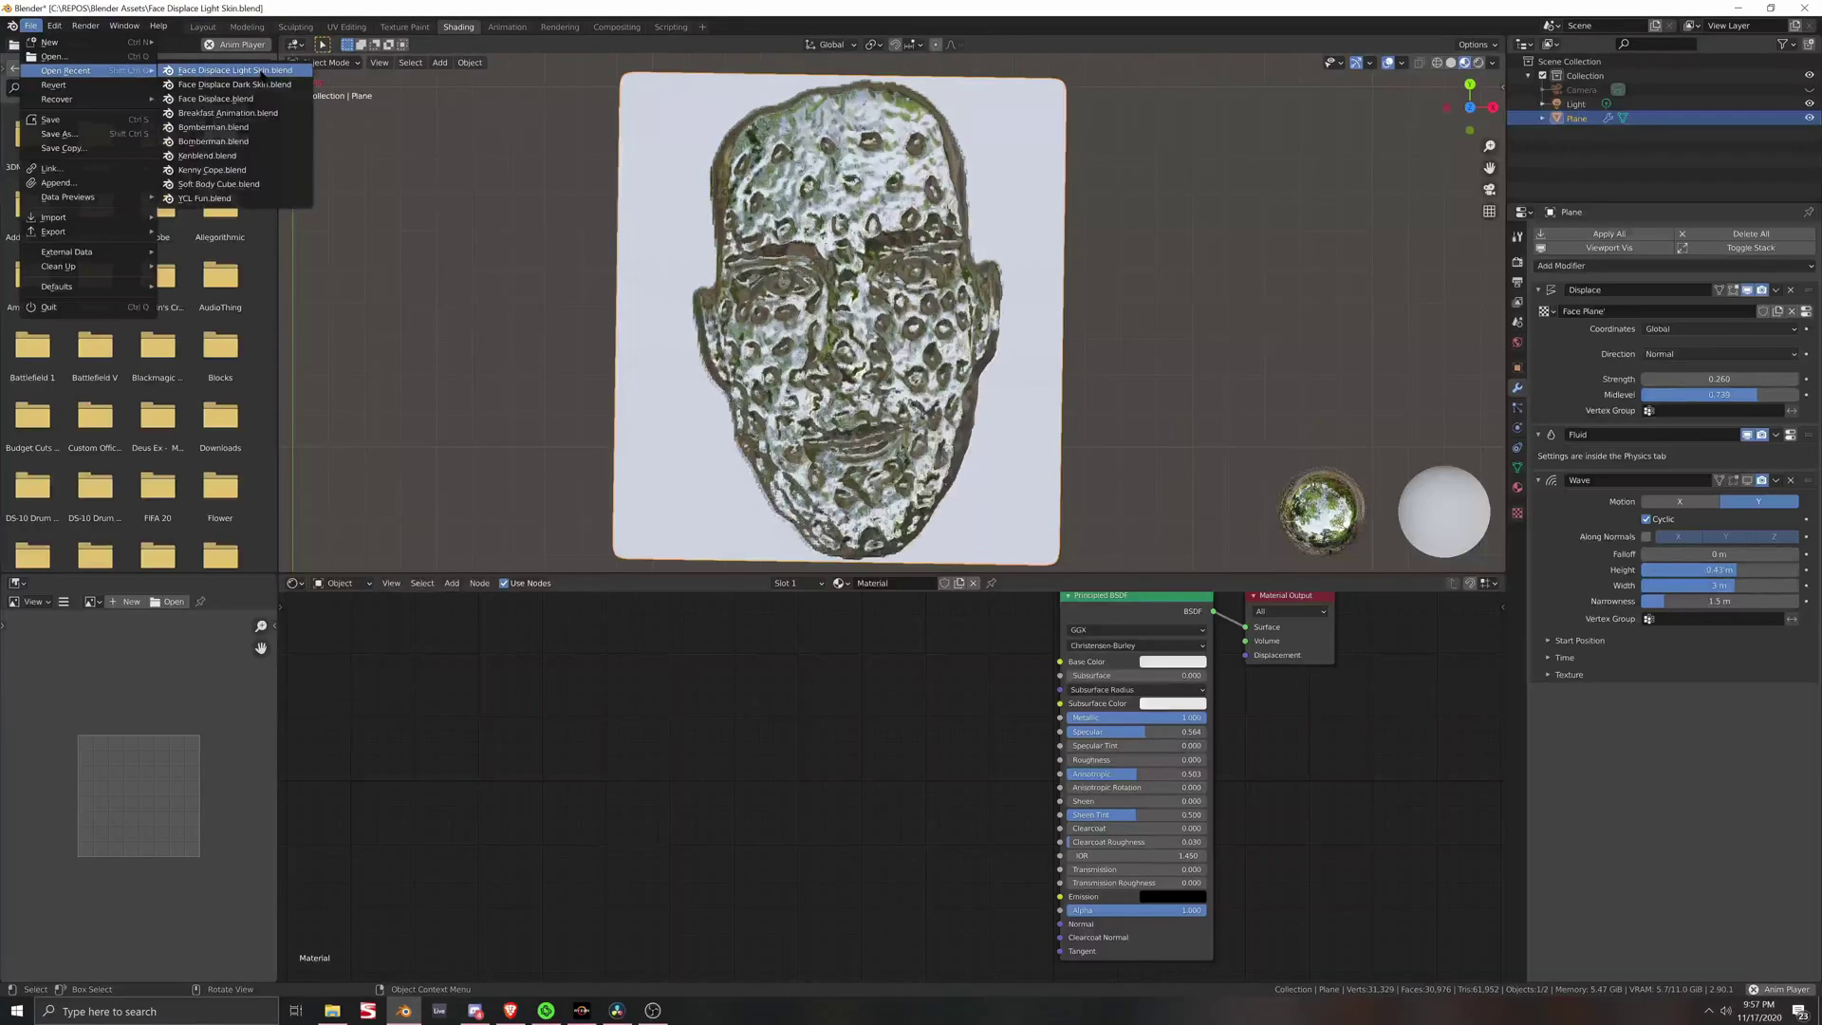
{"action": "left_click", "coordinate": [266, 84]}
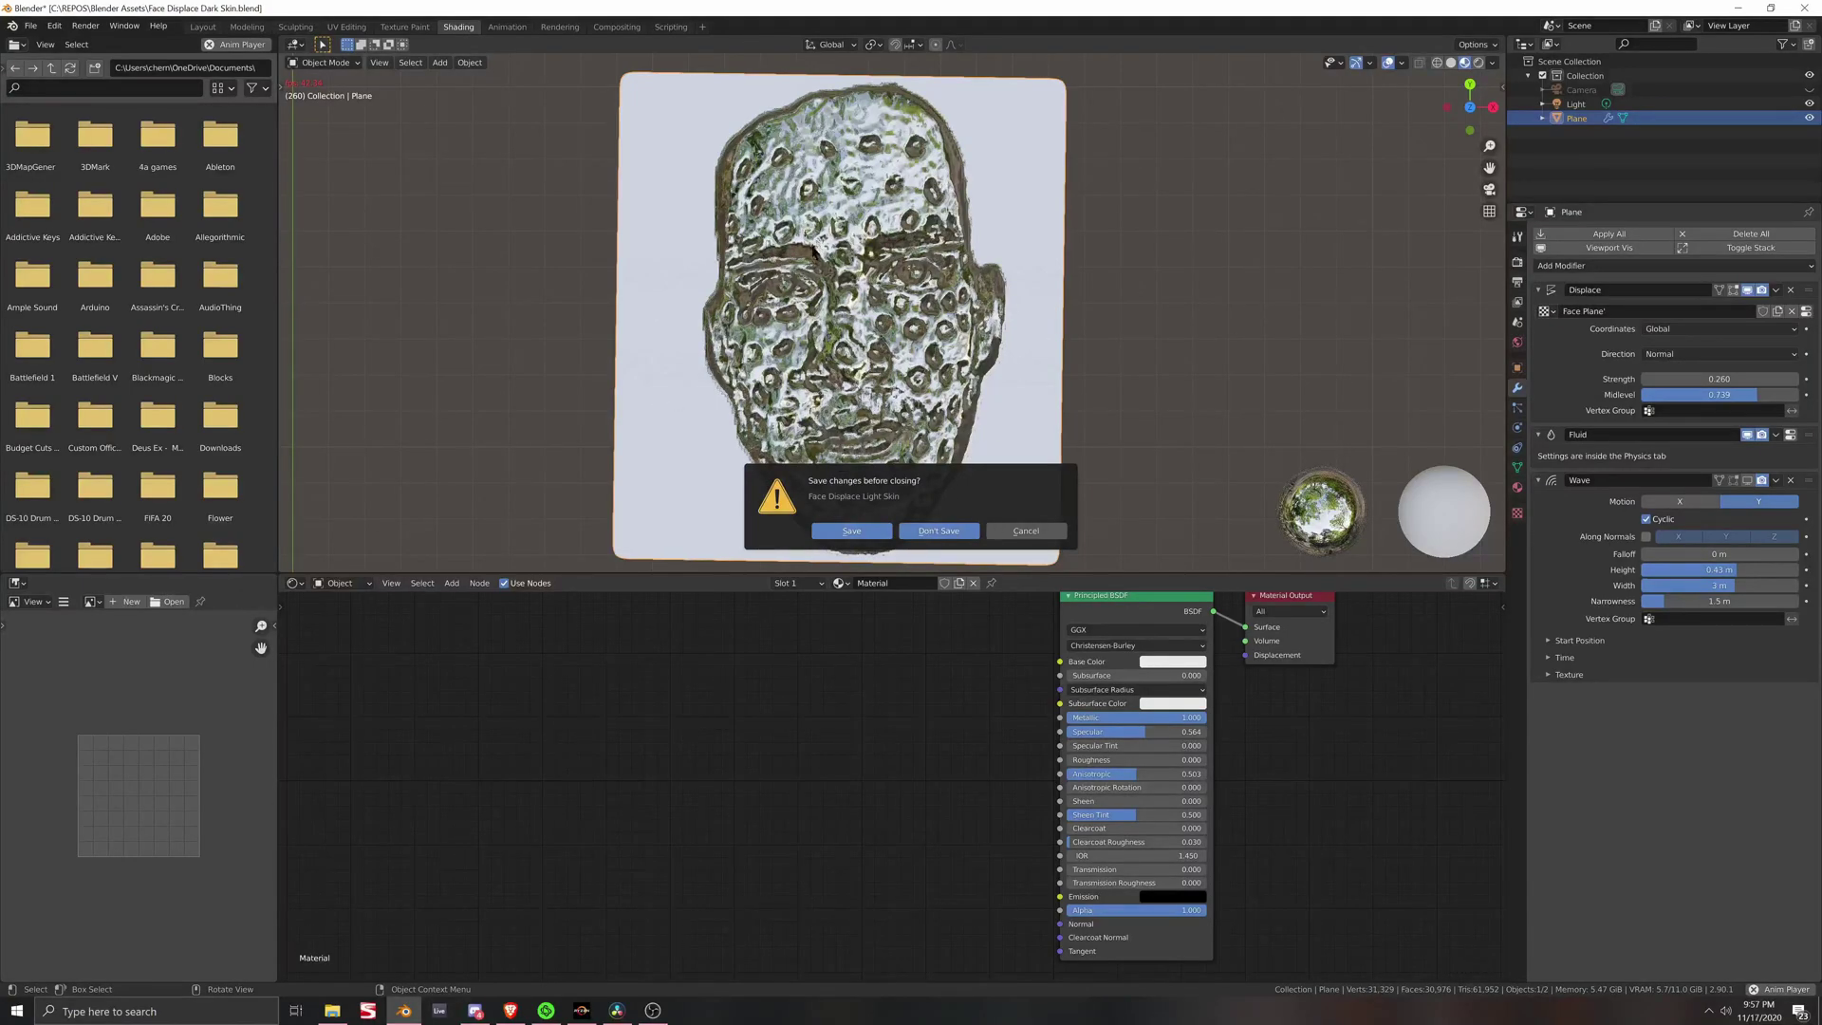
{"action": "left_click", "coordinate": [926, 533]}
Step: Play the animation and examine the textured dark-skin face on the plane up close and from several angles
{"action": "scroll", "coordinate": [890, 376], "scroll_direction": "down", "scroll_amount": 3}
{"action": "scroll", "coordinate": [890, 389], "scroll_direction": "up", "scroll_amount": 3}
{"action": "scroll", "coordinate": [890, 408], "scroll_direction": "down", "scroll_amount": 3}
{"action": "scroll", "coordinate": [891, 437], "scroll_direction": "up", "scroll_amount": 3}
{"action": "scroll", "coordinate": [891, 436], "scroll_direction": "down", "scroll_amount": 2}
{"action": "scroll", "coordinate": [884, 408], "scroll_direction": "up", "scroll_amount": 1}
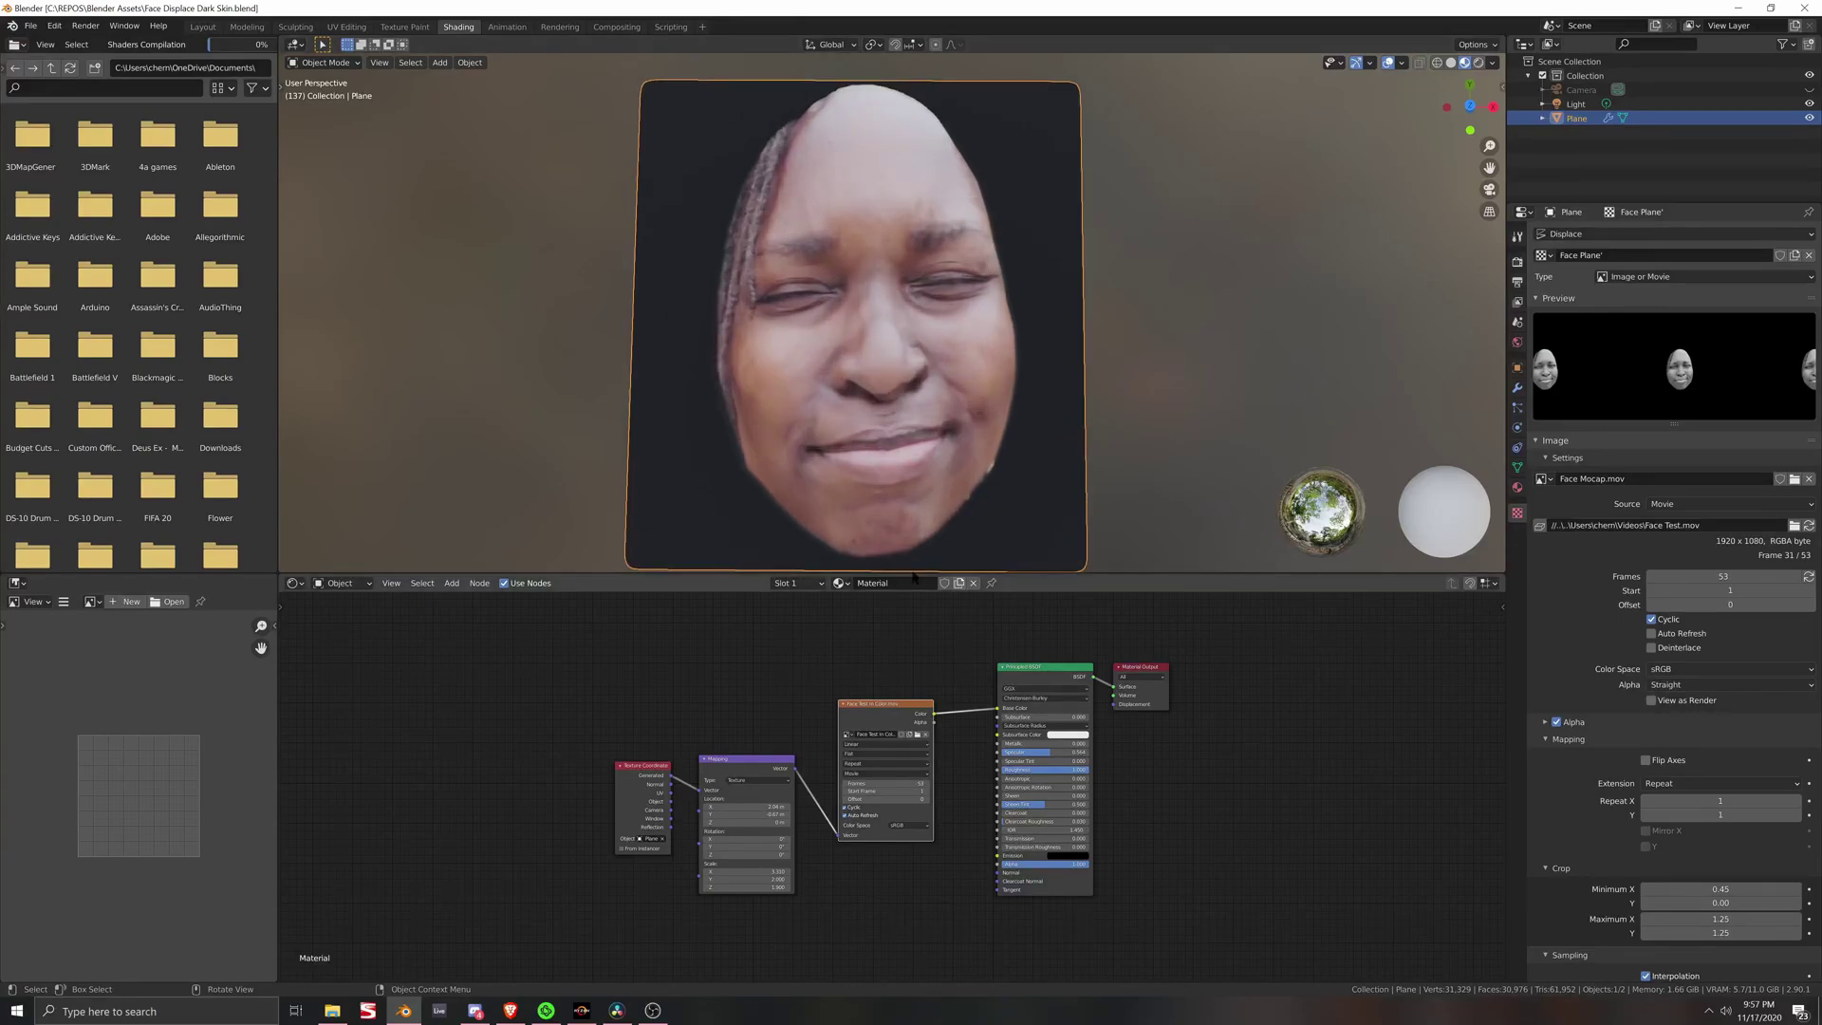
{"action": "key", "text": "space"}
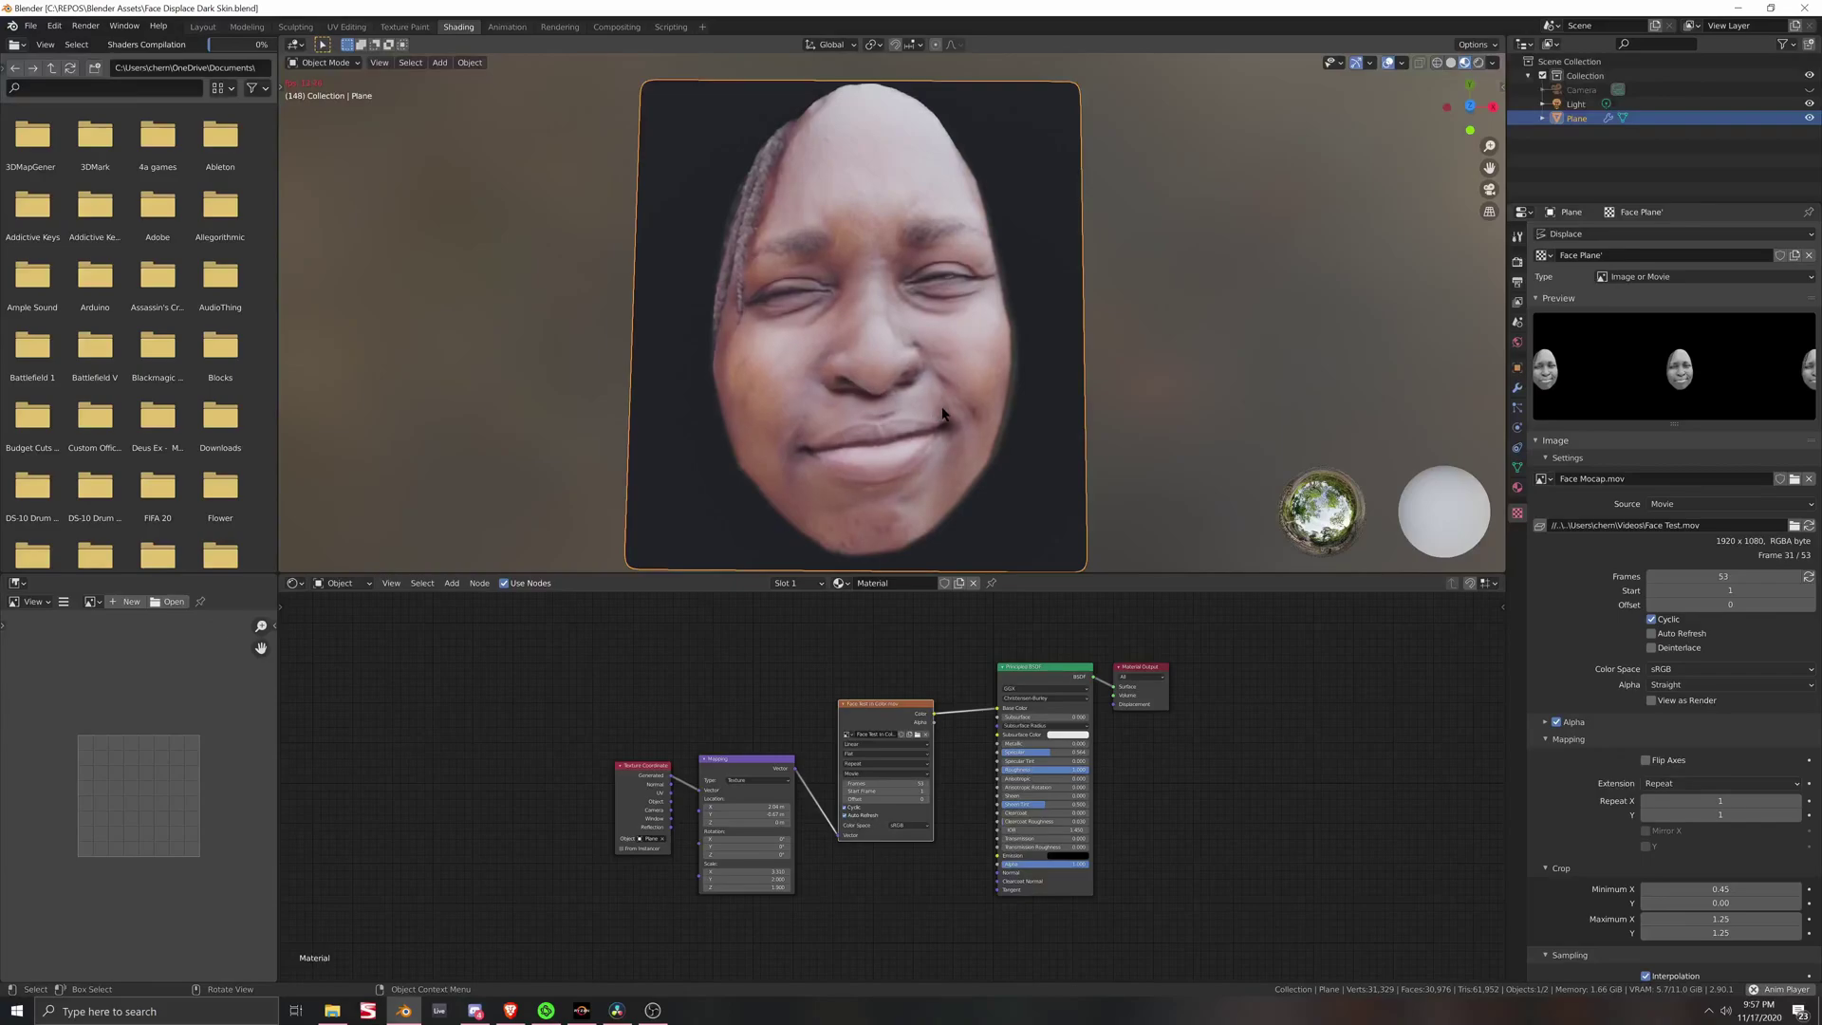
{"action": "middle_click_drag", "start_coordinate": [987, 387], "coordinate": [937, 464]}
{"action": "scroll", "coordinate": [938, 464], "scroll_direction": "down", "scroll_amount": 4}
{"action": "mouse_move", "coordinate": [888, 387]}
{"action": "middle_mouse_down"}
{"action": "mouse_move", "coordinate": [814, 408]}
{"action": "mouse_move", "coordinate": [868, 393]}
{"action": "middle_mouse_up"}
{"action": "scroll", "coordinate": [889, 387], "scroll_direction": "up", "scroll_amount": 5}
{"action": "scroll", "coordinate": [889, 387], "scroll_direction": "down", "scroll_amount": 1}
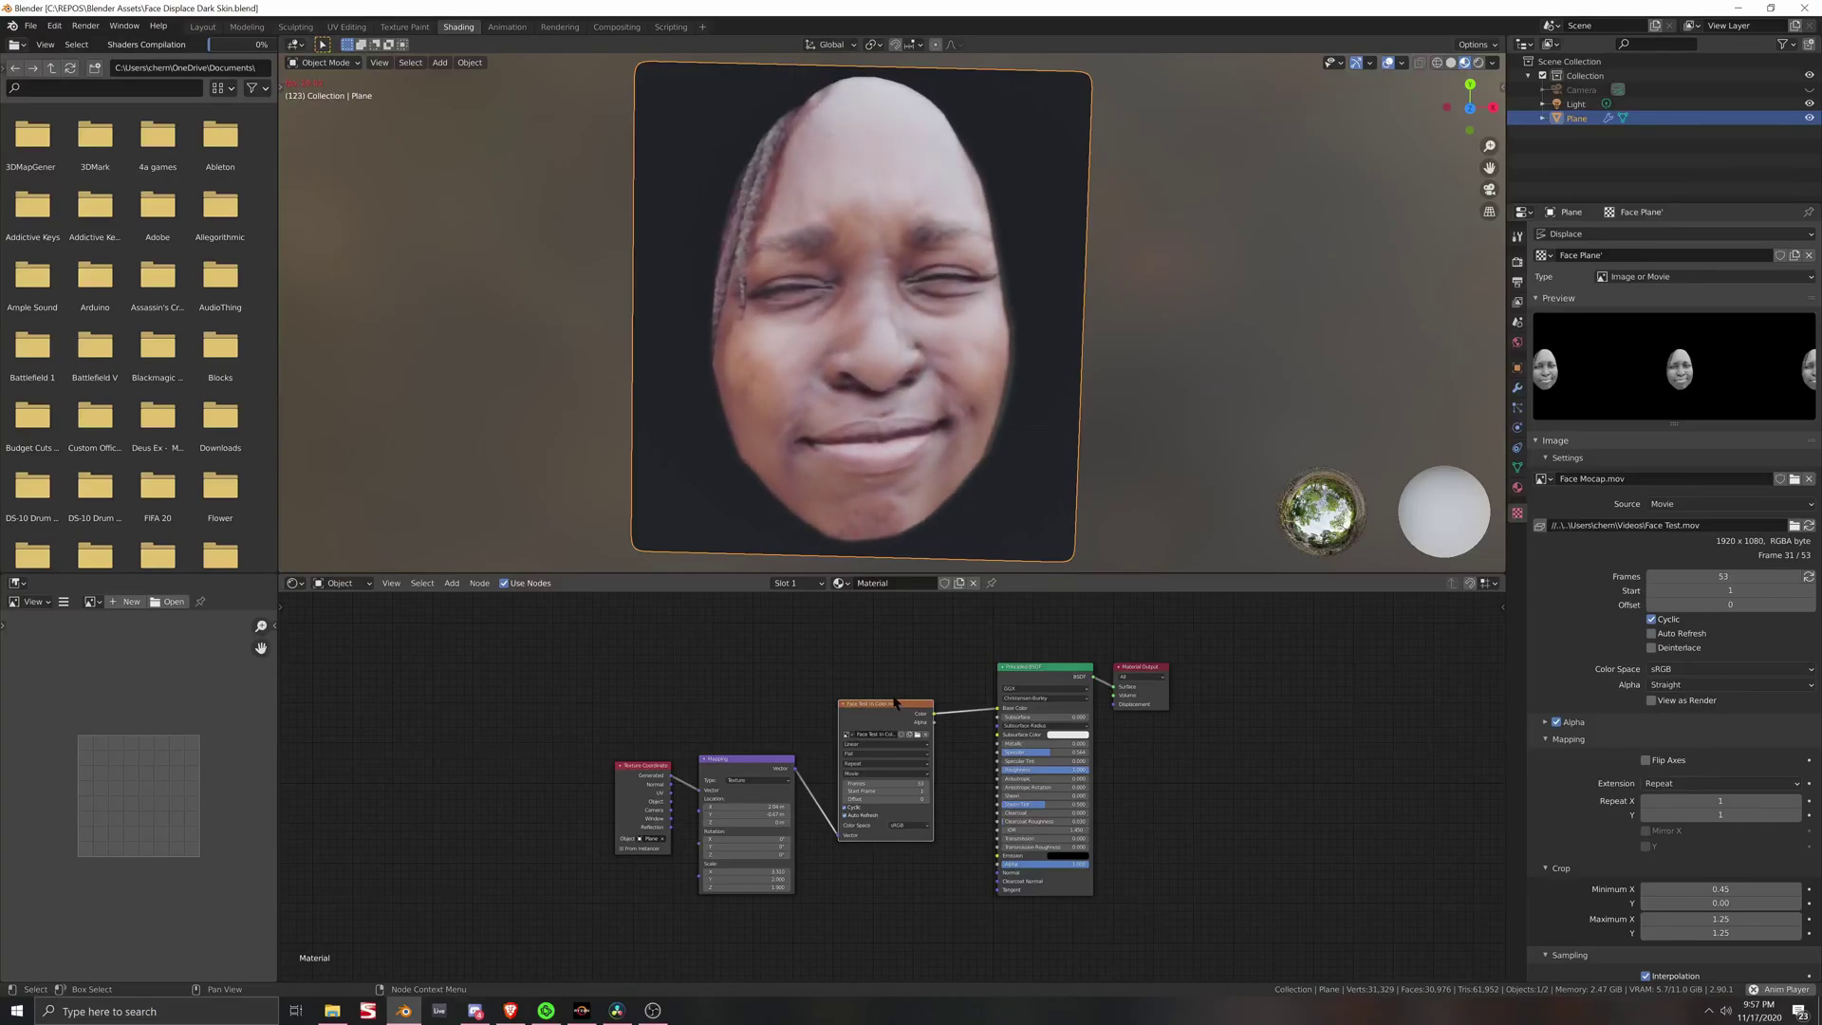
Step: Delete the movie texture, Mapping and Texture Coordinate nodes from the dark-skin material and move the Principled BSDF away from the Material Output
{"action": "mouse_move", "coordinate": [892, 707]}
{"action": "left_mouse_down"}
{"action": "mouse_move", "coordinate": [870, 680]}
{"action": "mouse_move", "coordinate": [886, 694]}
{"action": "left_mouse_up"}
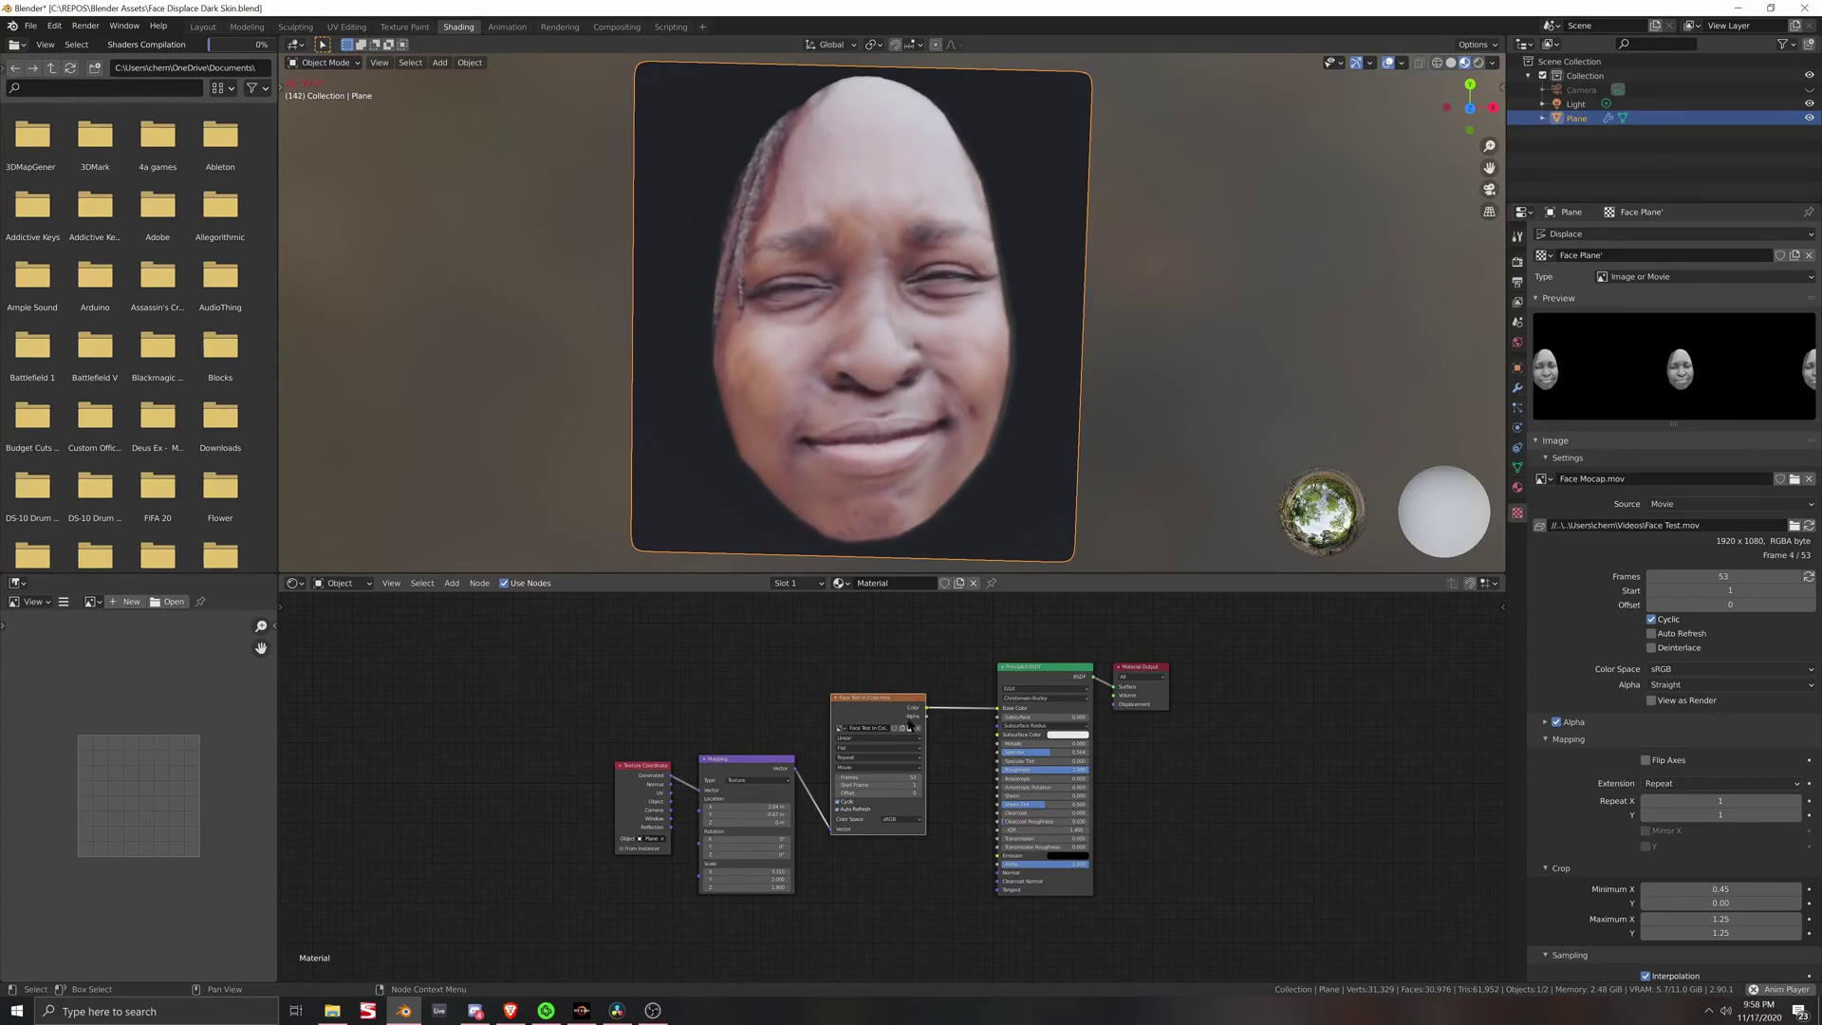
{"action": "key", "text": "x"}
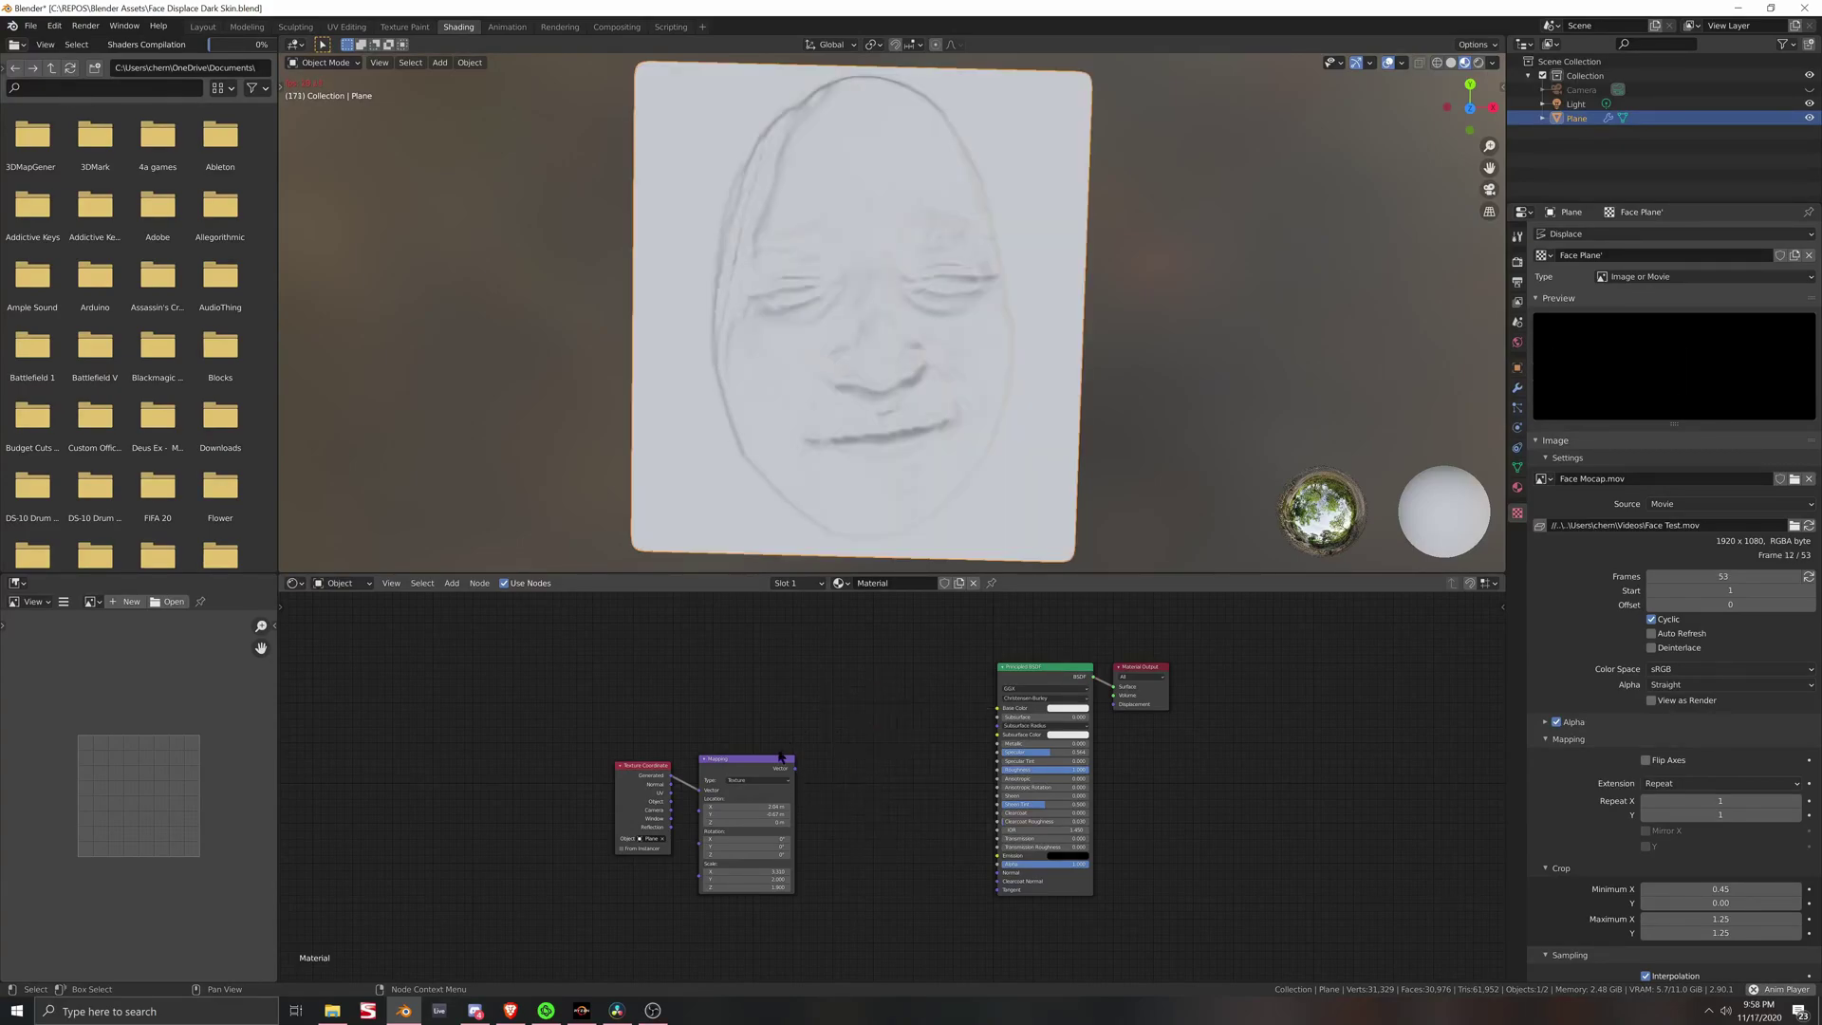
{"action": "left_click", "coordinate": [729, 767]}
{"action": "key", "text": "x"}
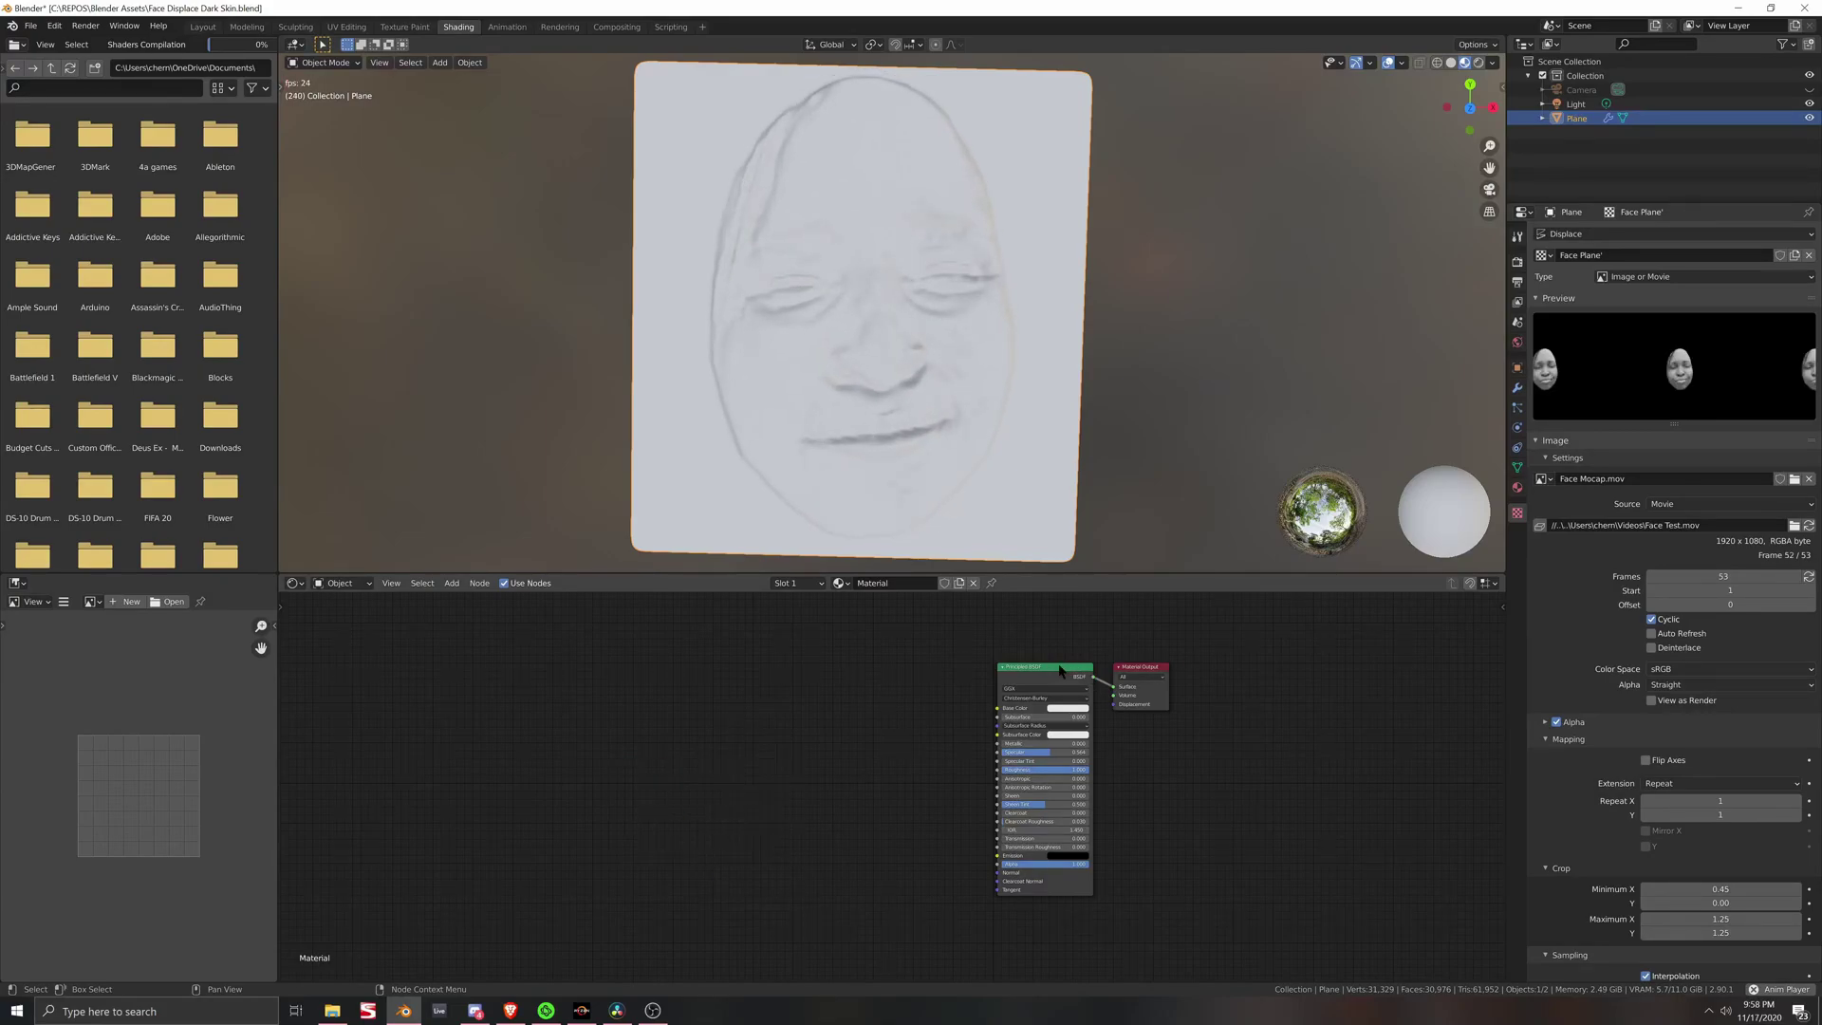
{"action": "left_click_drag", "start_coordinate": [1060, 670], "coordinate": [1018, 670]}
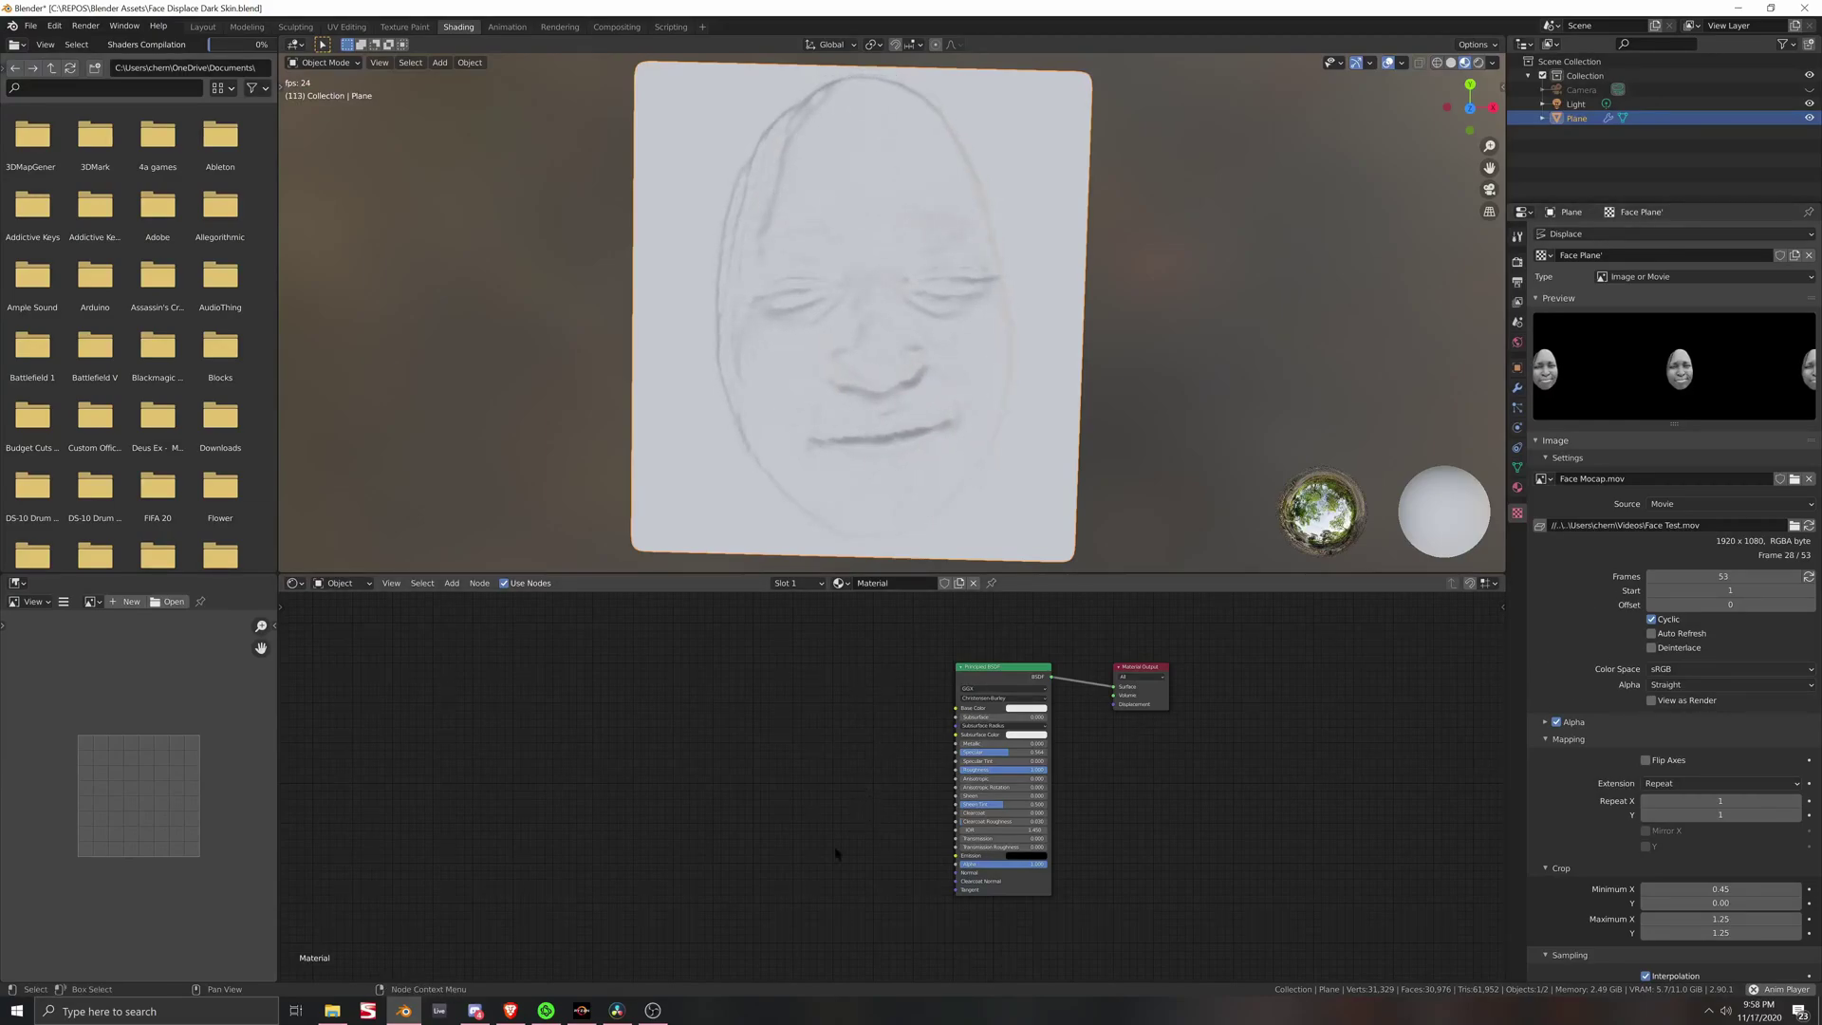
Step: Make the dark-skin material metallic, lower the Principled BSDF's Roughness and examine the reflective animated face
{"action": "scroll", "coordinate": [865, 765], "scroll_direction": "up", "scroll_amount": 2}
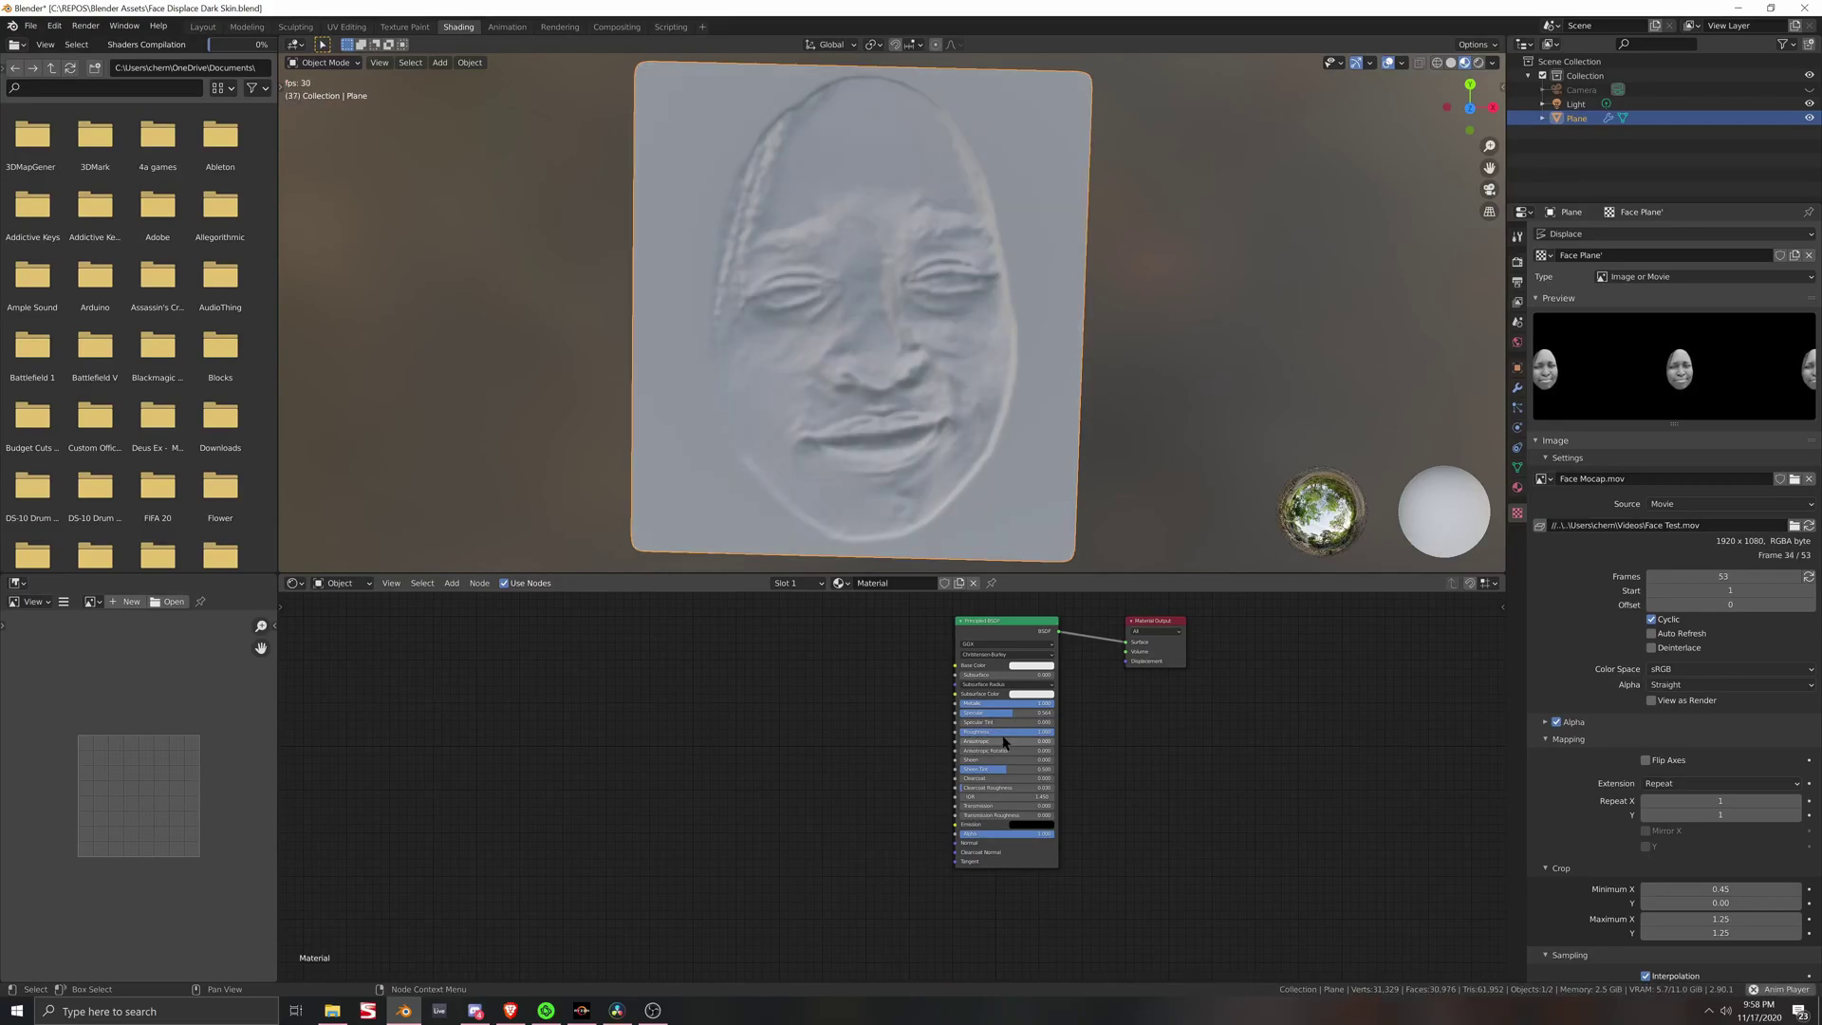
{"action": "left_click_drag", "start_coordinate": [1003, 736], "coordinate": [930, 735]}
{"action": "scroll", "coordinate": [750, 268], "scroll_direction": "up", "scroll_amount": 3}
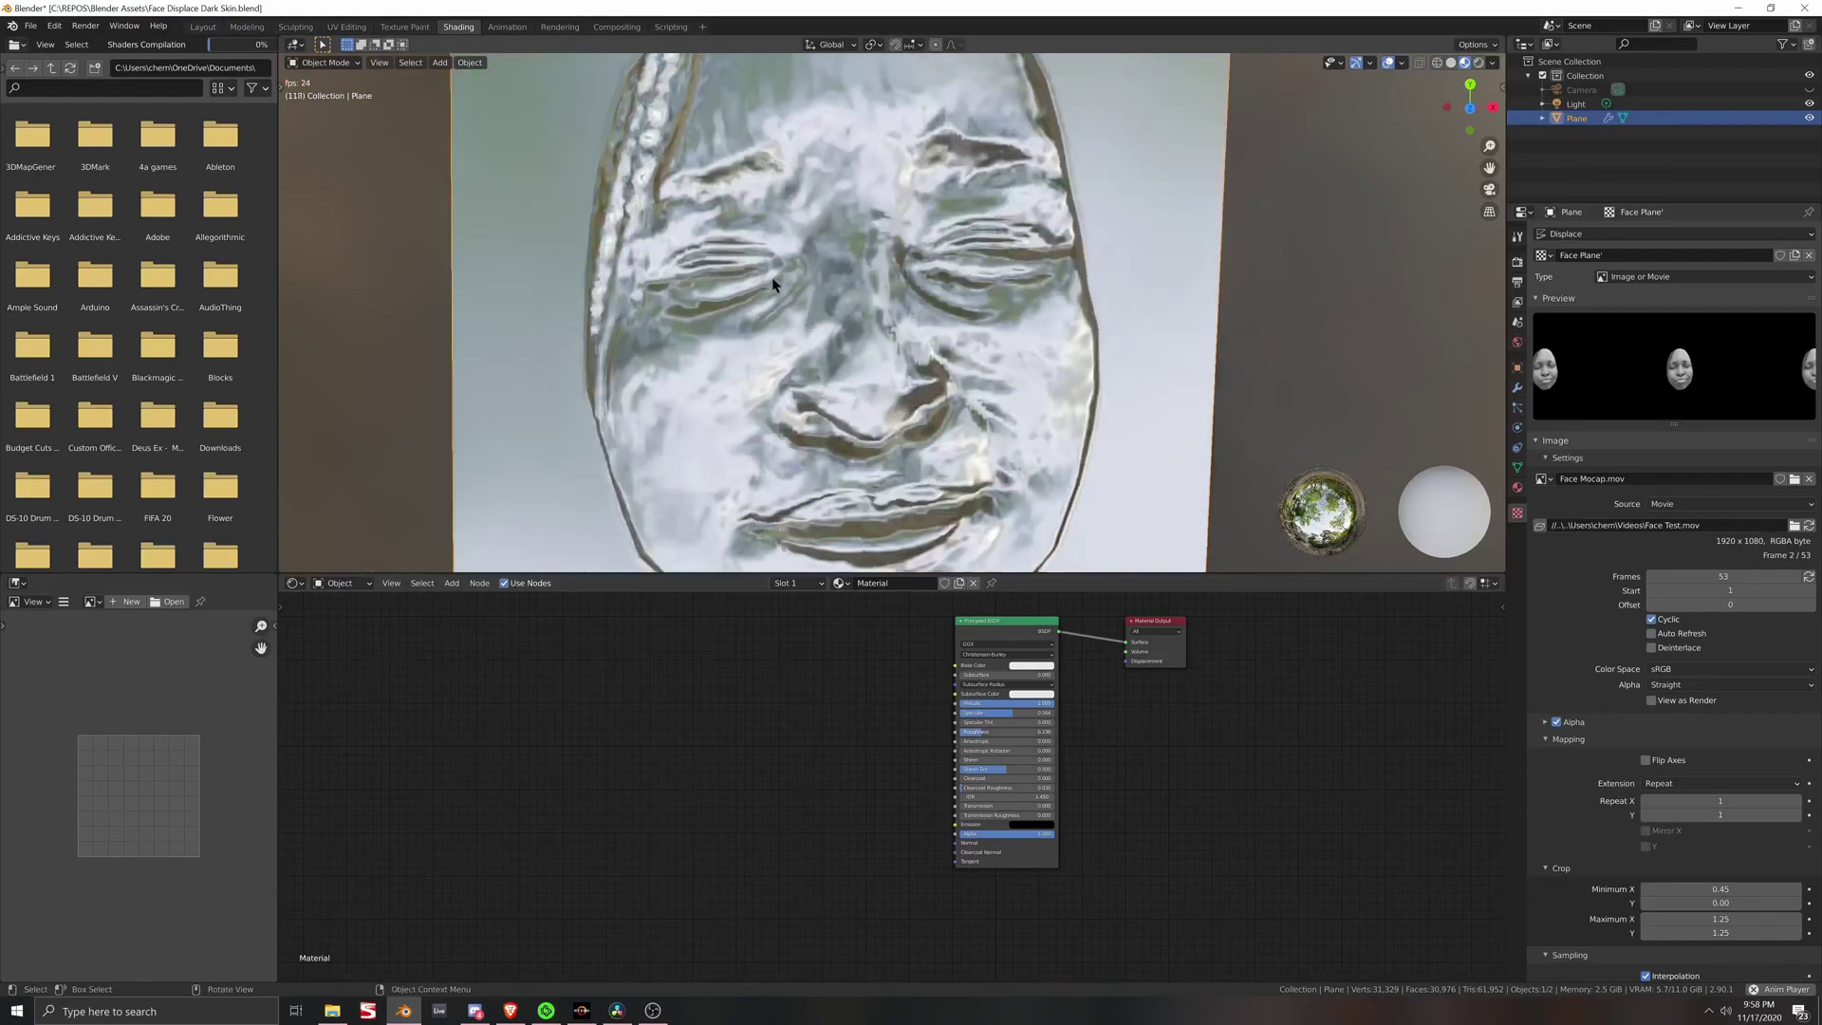
{"action": "scroll", "coordinate": [750, 268], "scroll_direction": "down", "scroll_amount": 1}
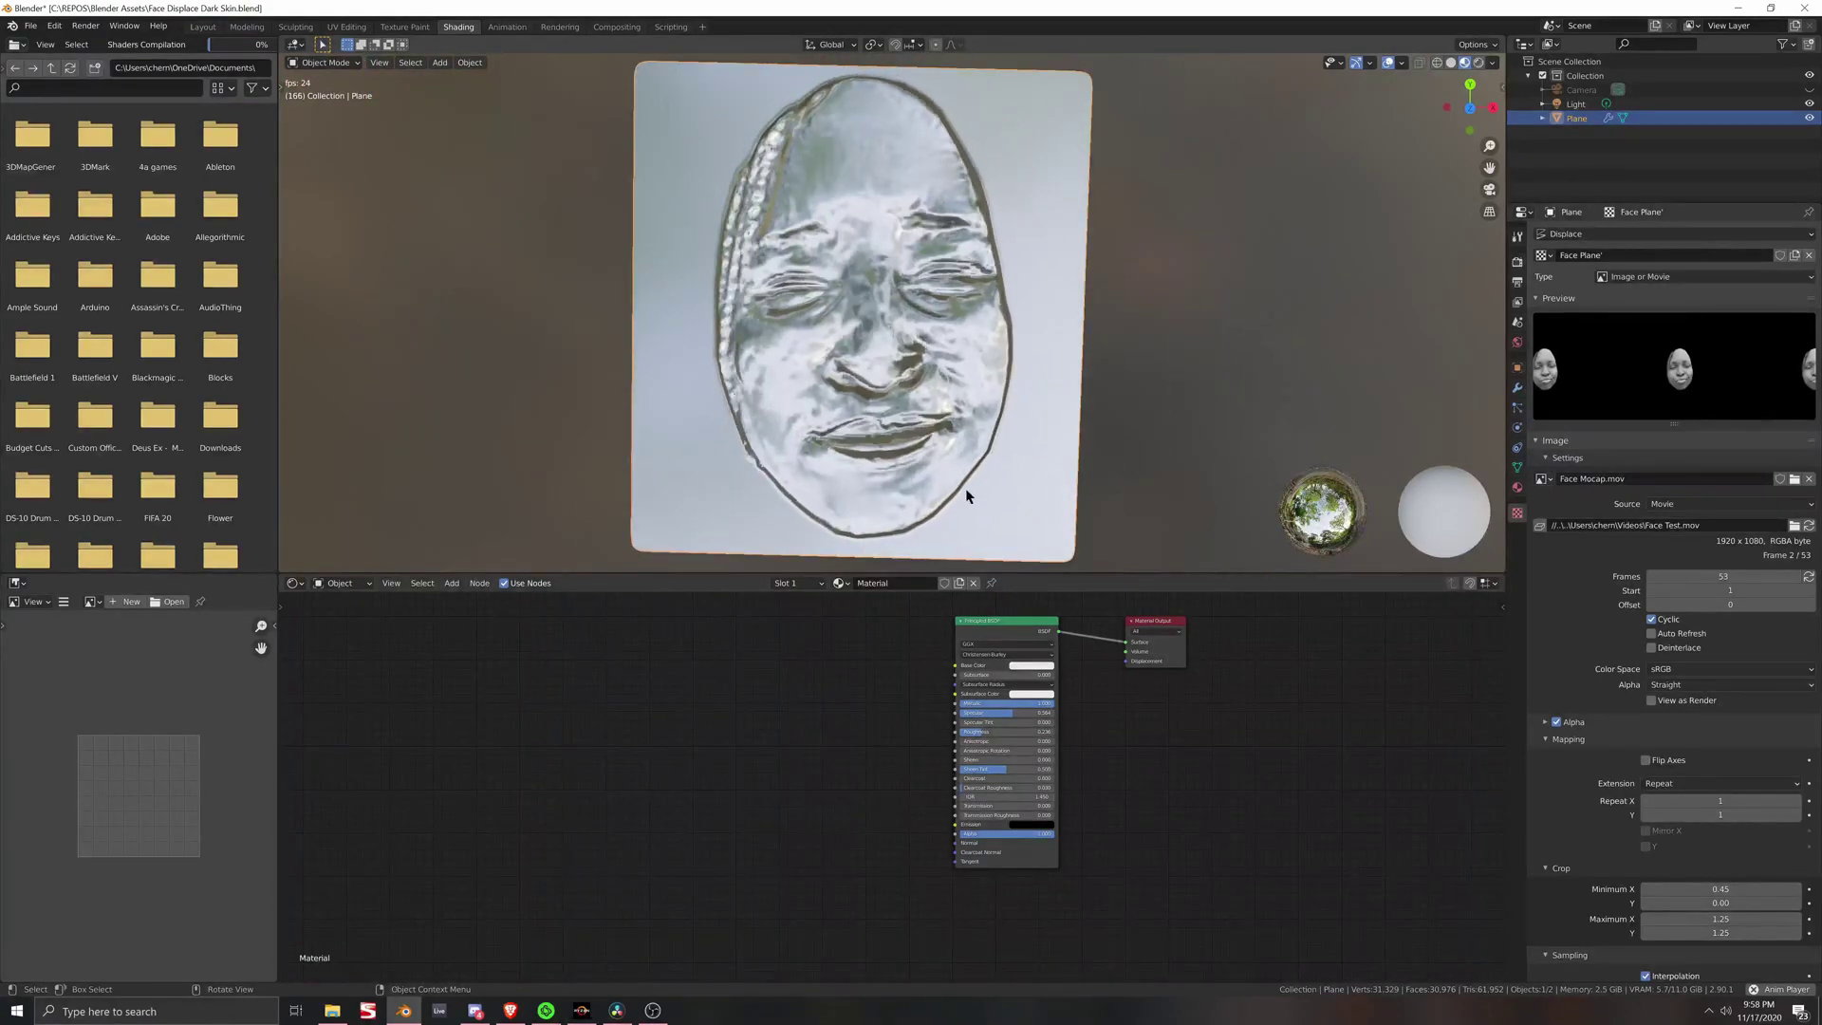
{"action": "scroll", "coordinate": [1077, 349], "scroll_direction": "up", "scroll_amount": 1}
{"action": "scroll", "coordinate": [1064, 341], "scroll_direction": "down", "scroll_amount": 1}
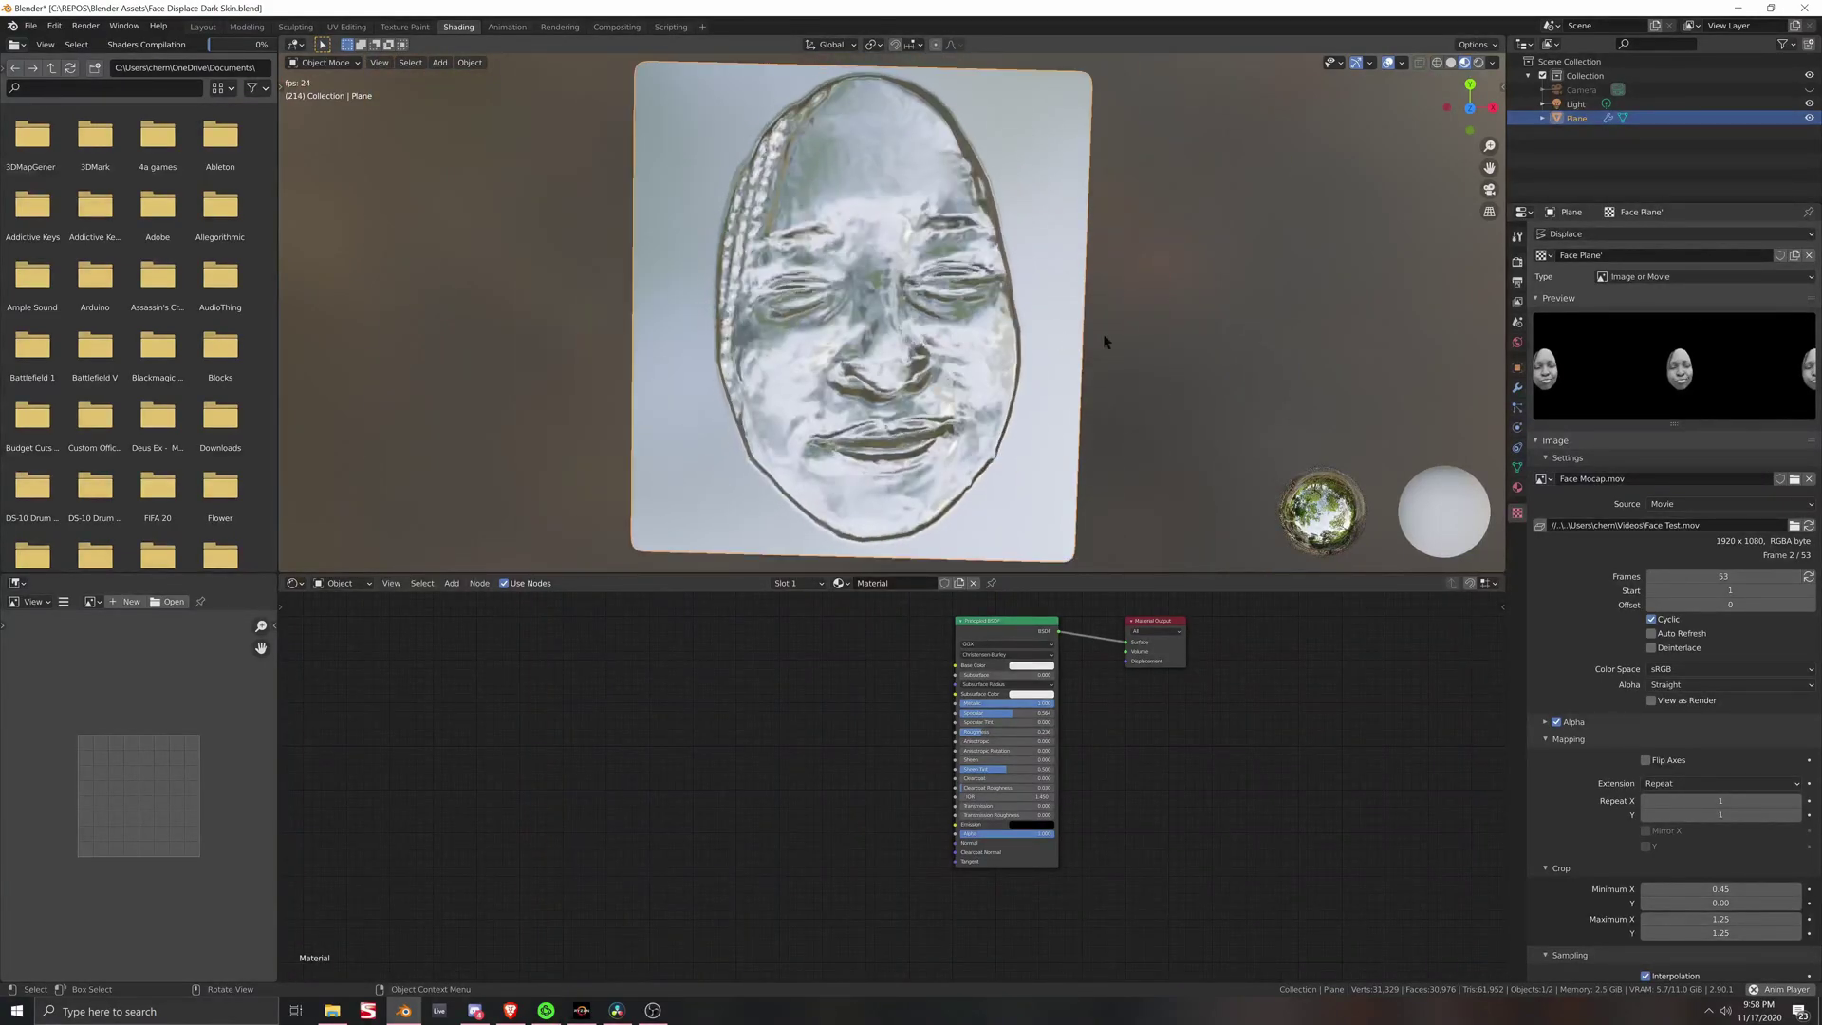
Step: Try scaling the metallic face plane twice, switching briefly to the DaVinci Resolve face project in between
{"action": "key", "text": "s"}
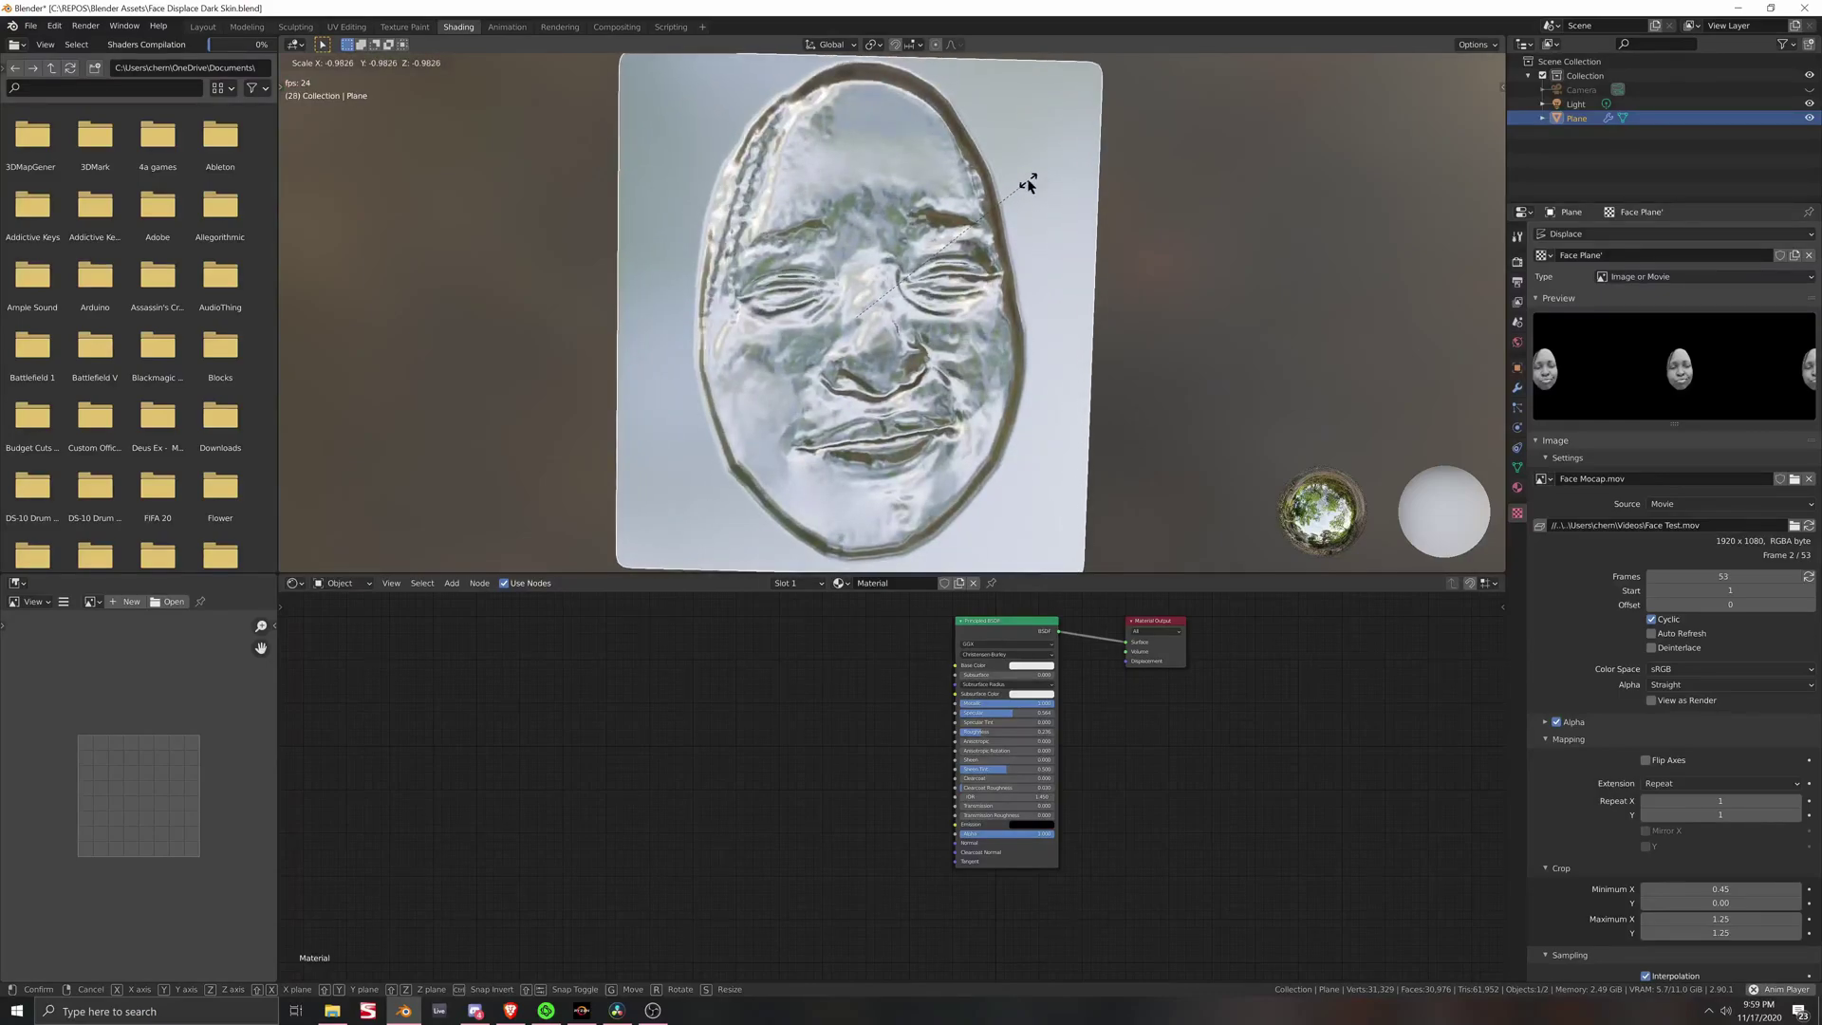
{"action": "left_click", "coordinate": [1025, 180]}
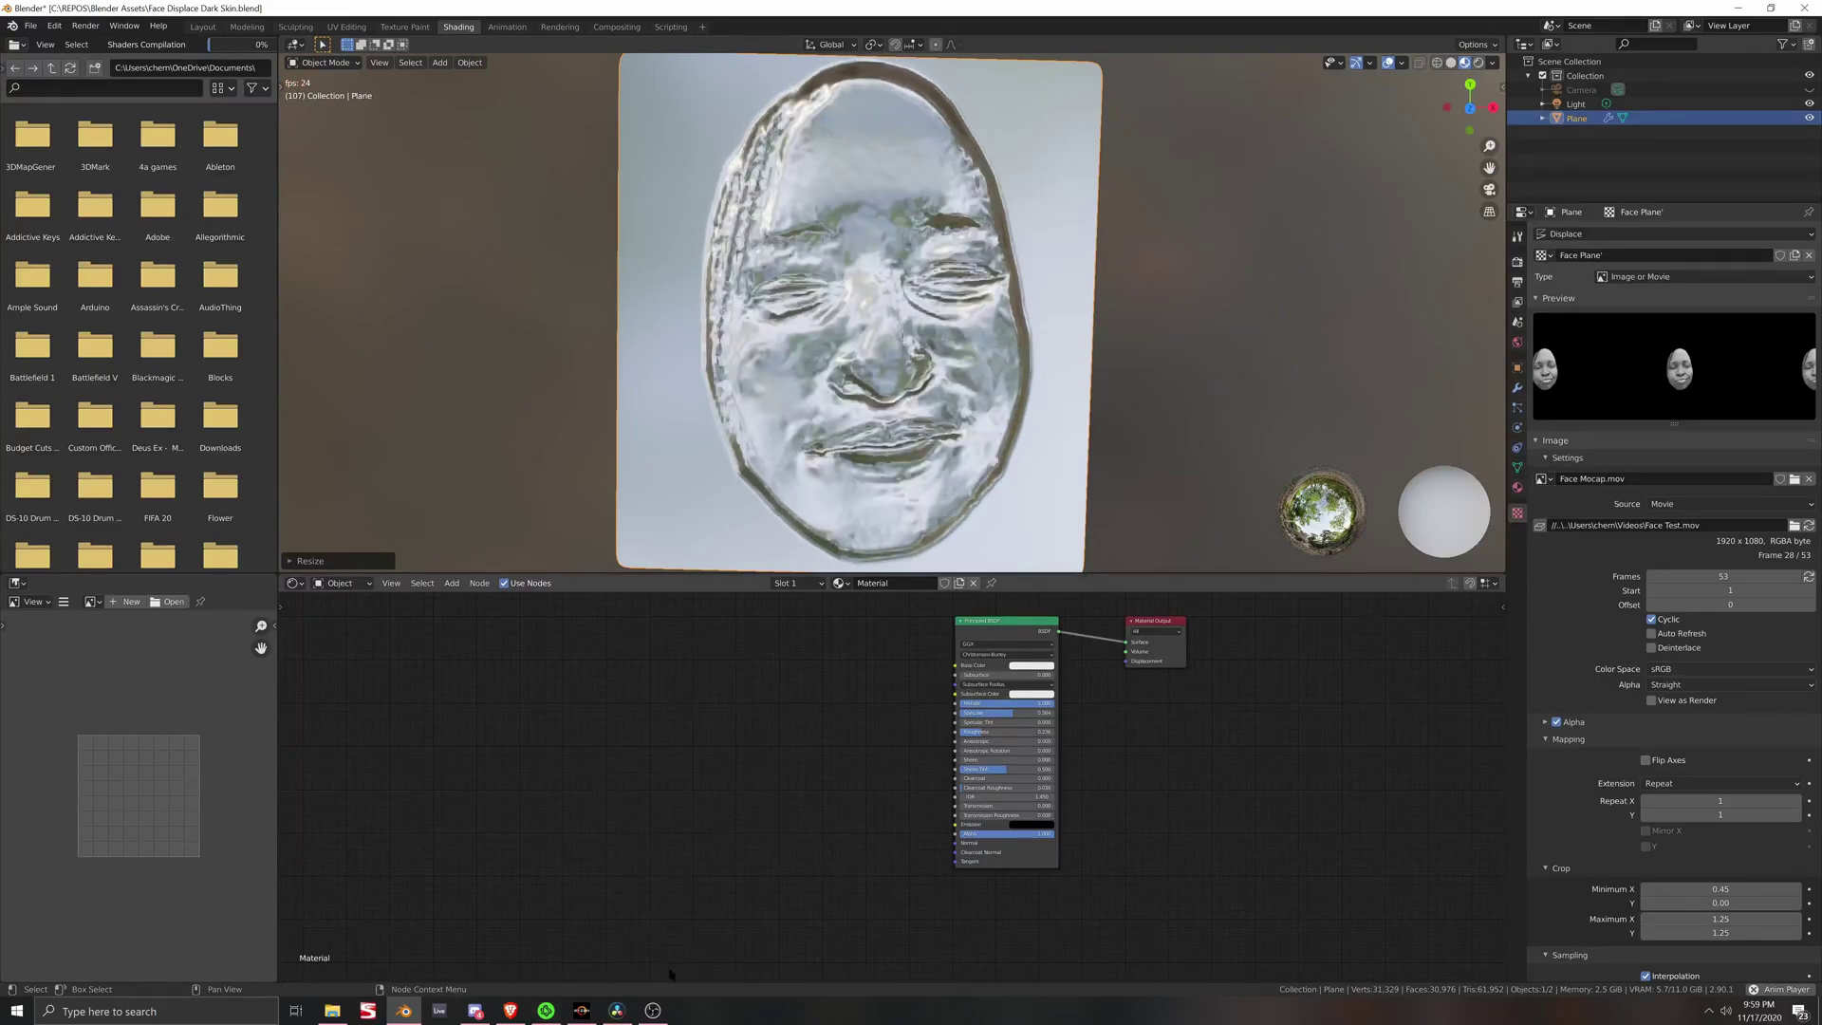
{"action": "mouse_move", "coordinate": [619, 1011]}
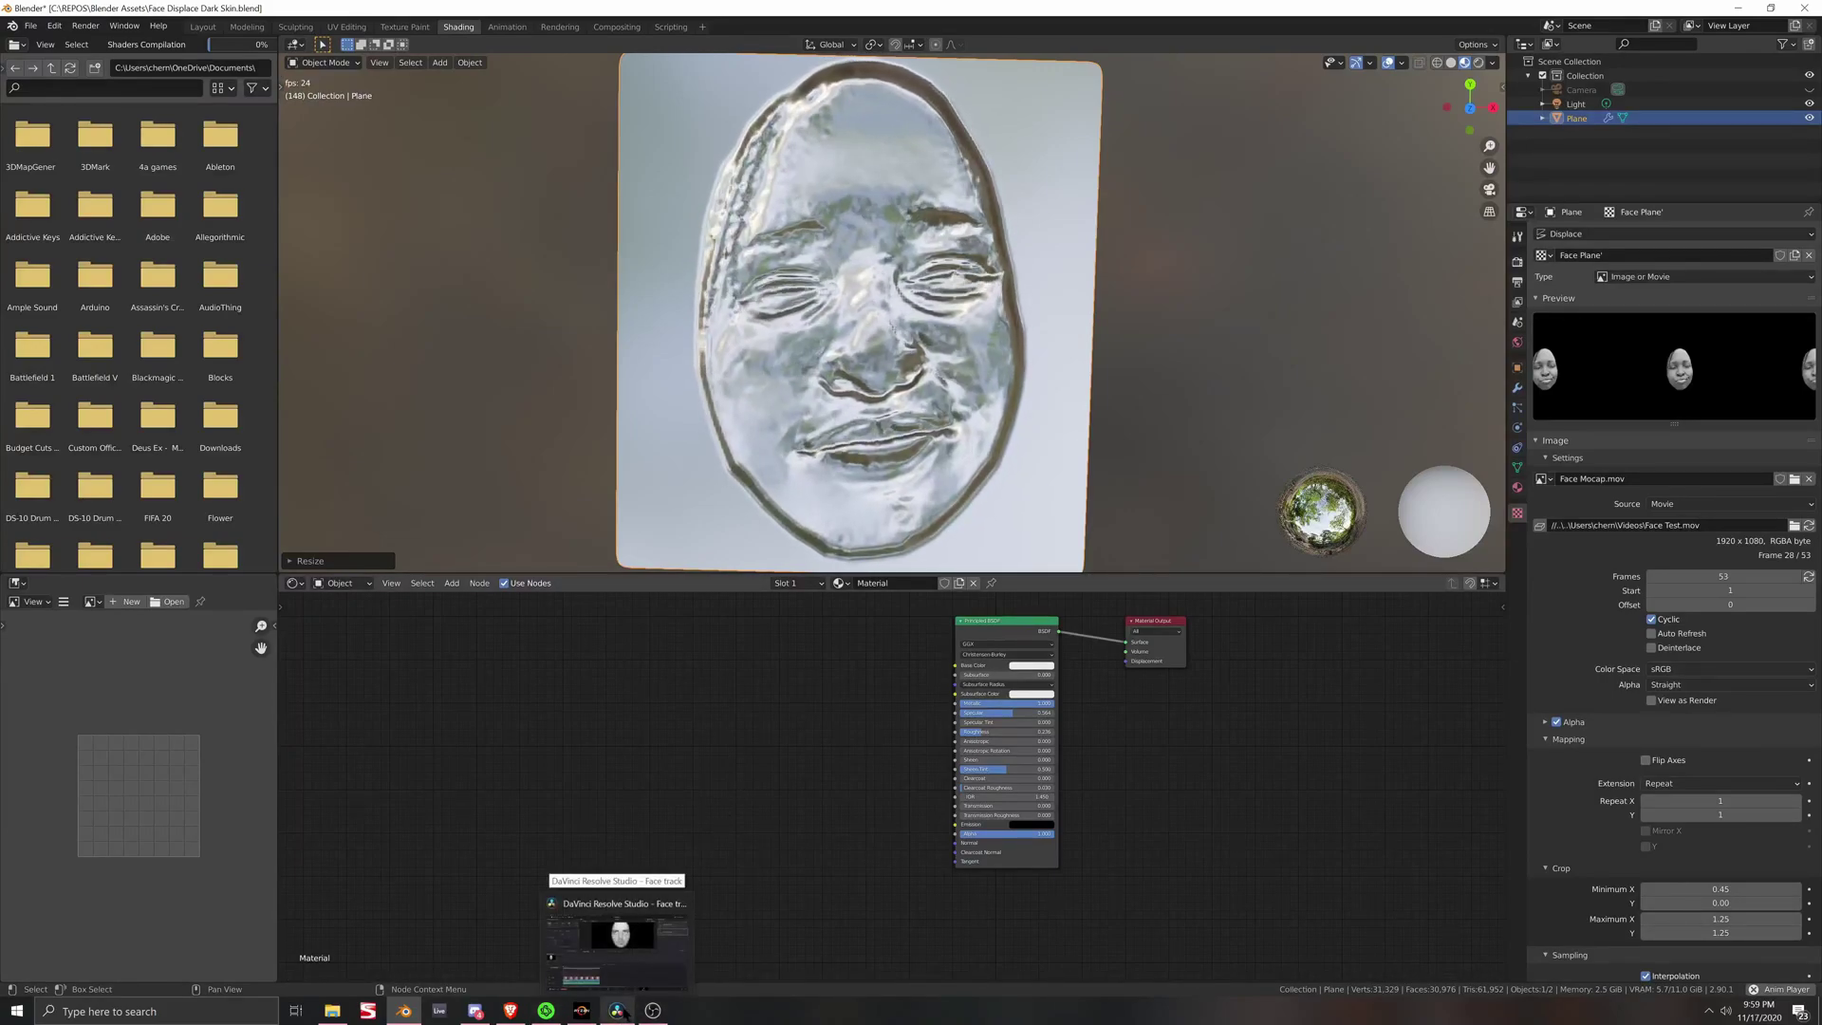
{"action": "left_click", "coordinate": [622, 939]}
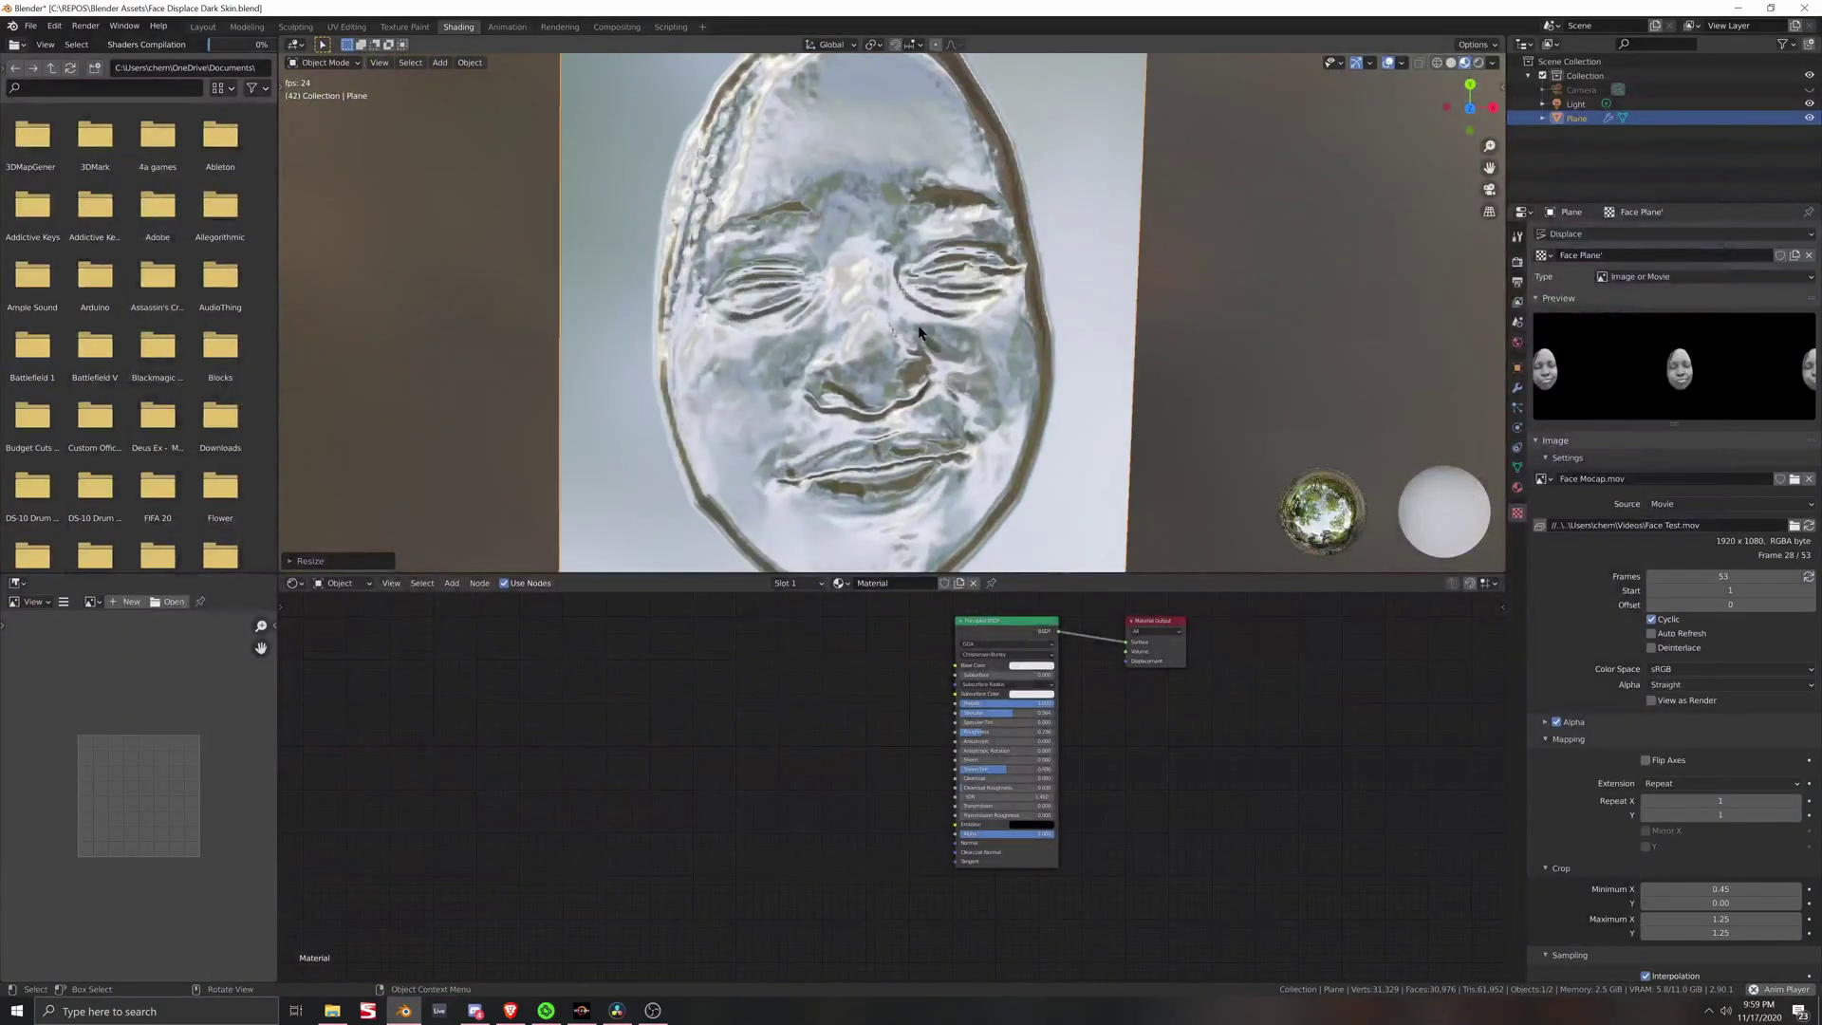
{"action": "key", "text": "s"}
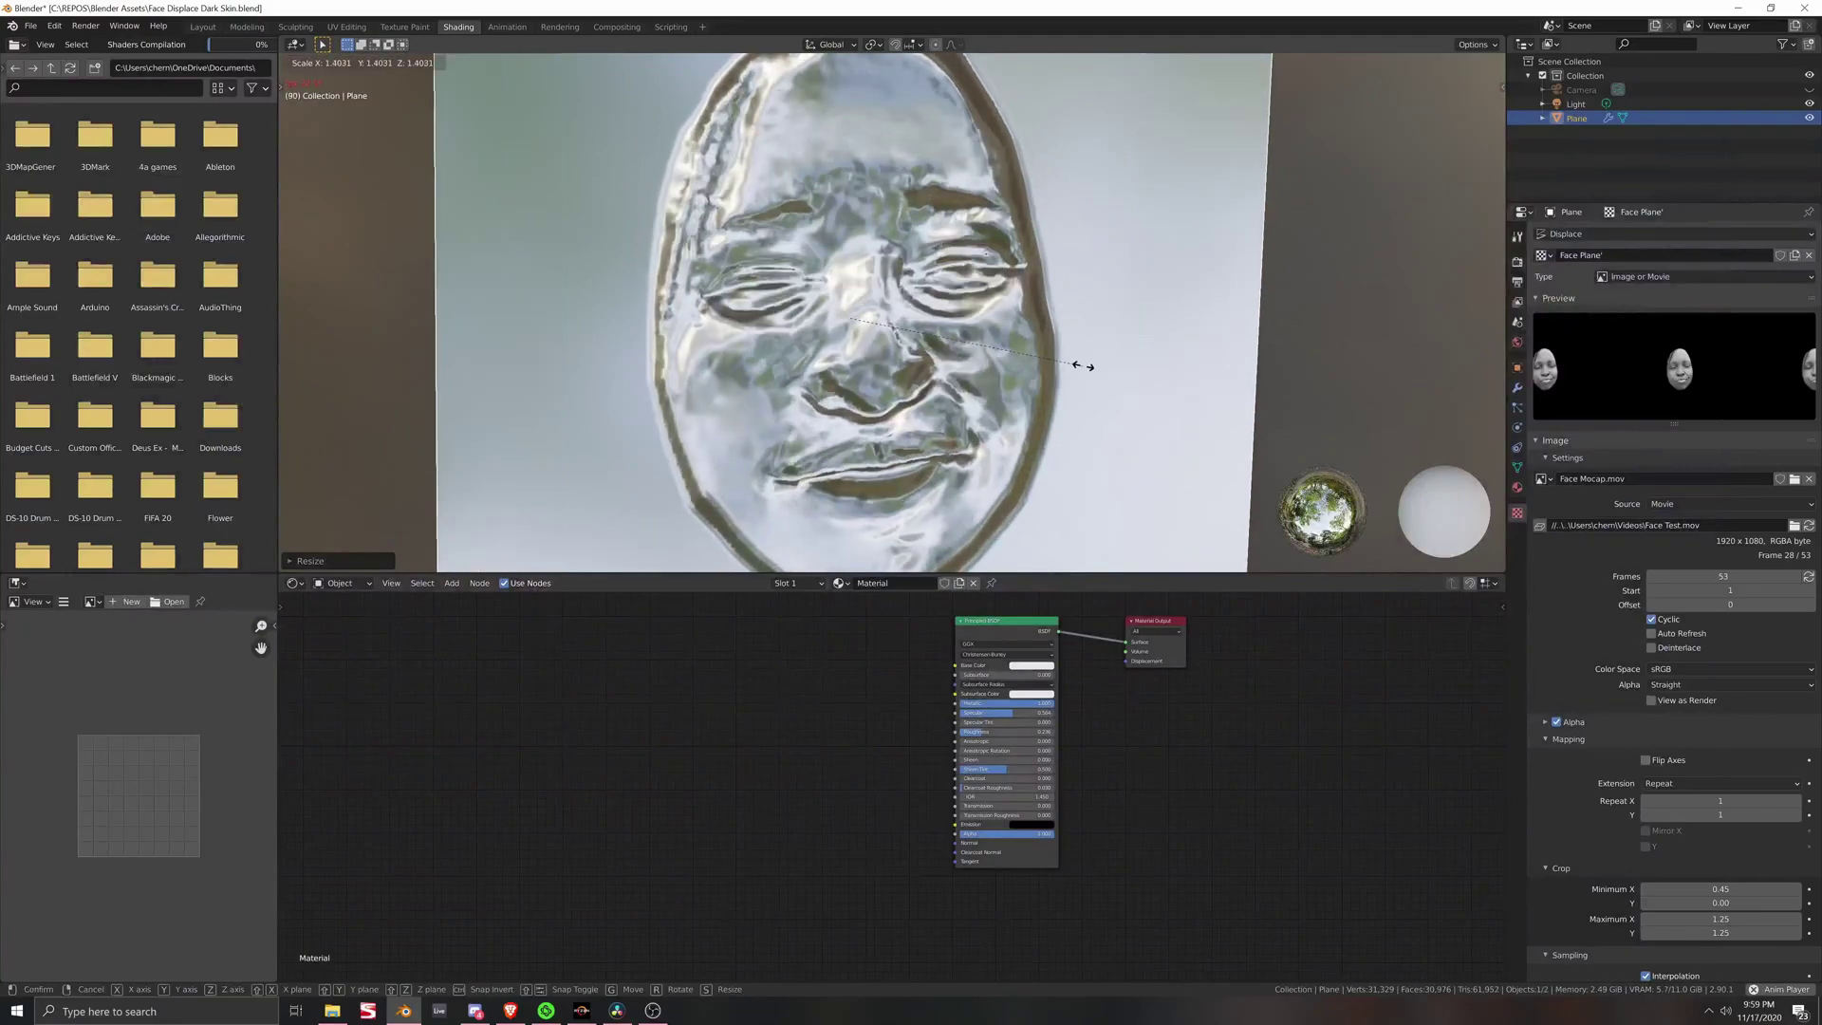
{"action": "left_click", "coordinate": [964, 381]}
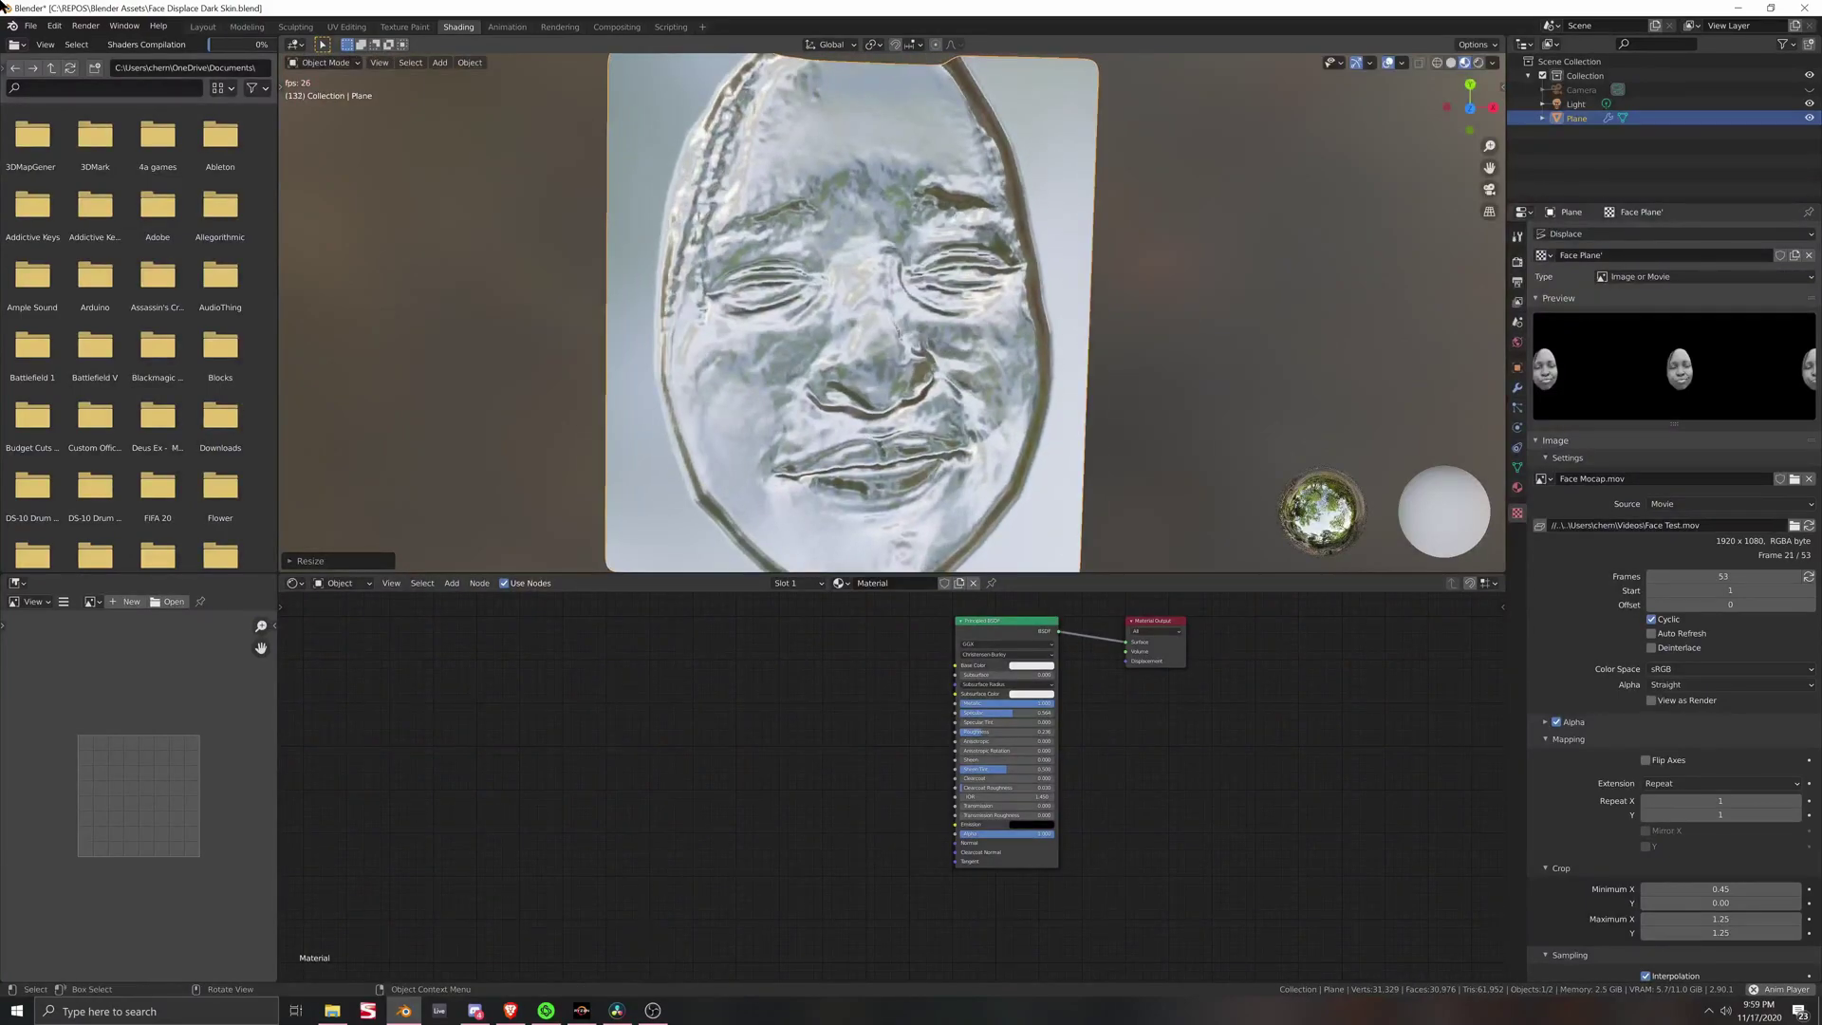
Step: Open the recent file Face Displace.blend, discarding the unsaved changes to the dark-skin file
{"action": "left_click", "coordinate": [30, 27]}
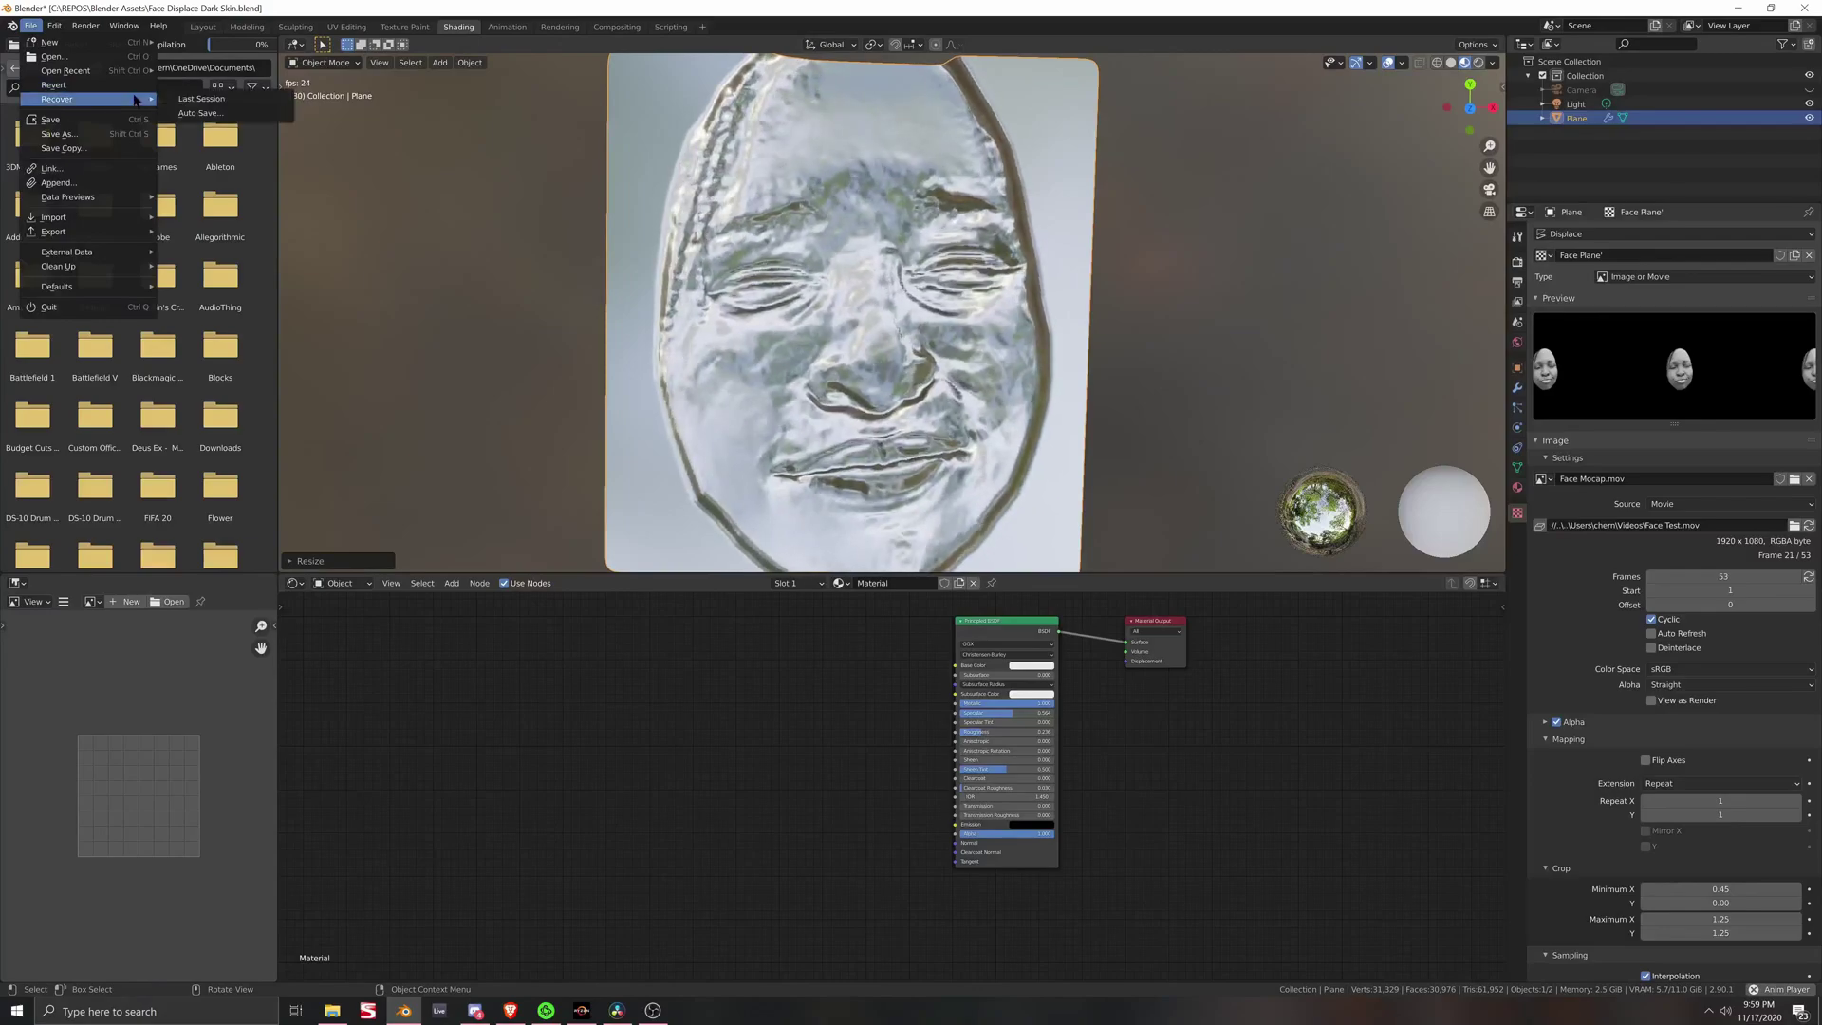
{"action": "mouse_move", "coordinate": [102, 54]}
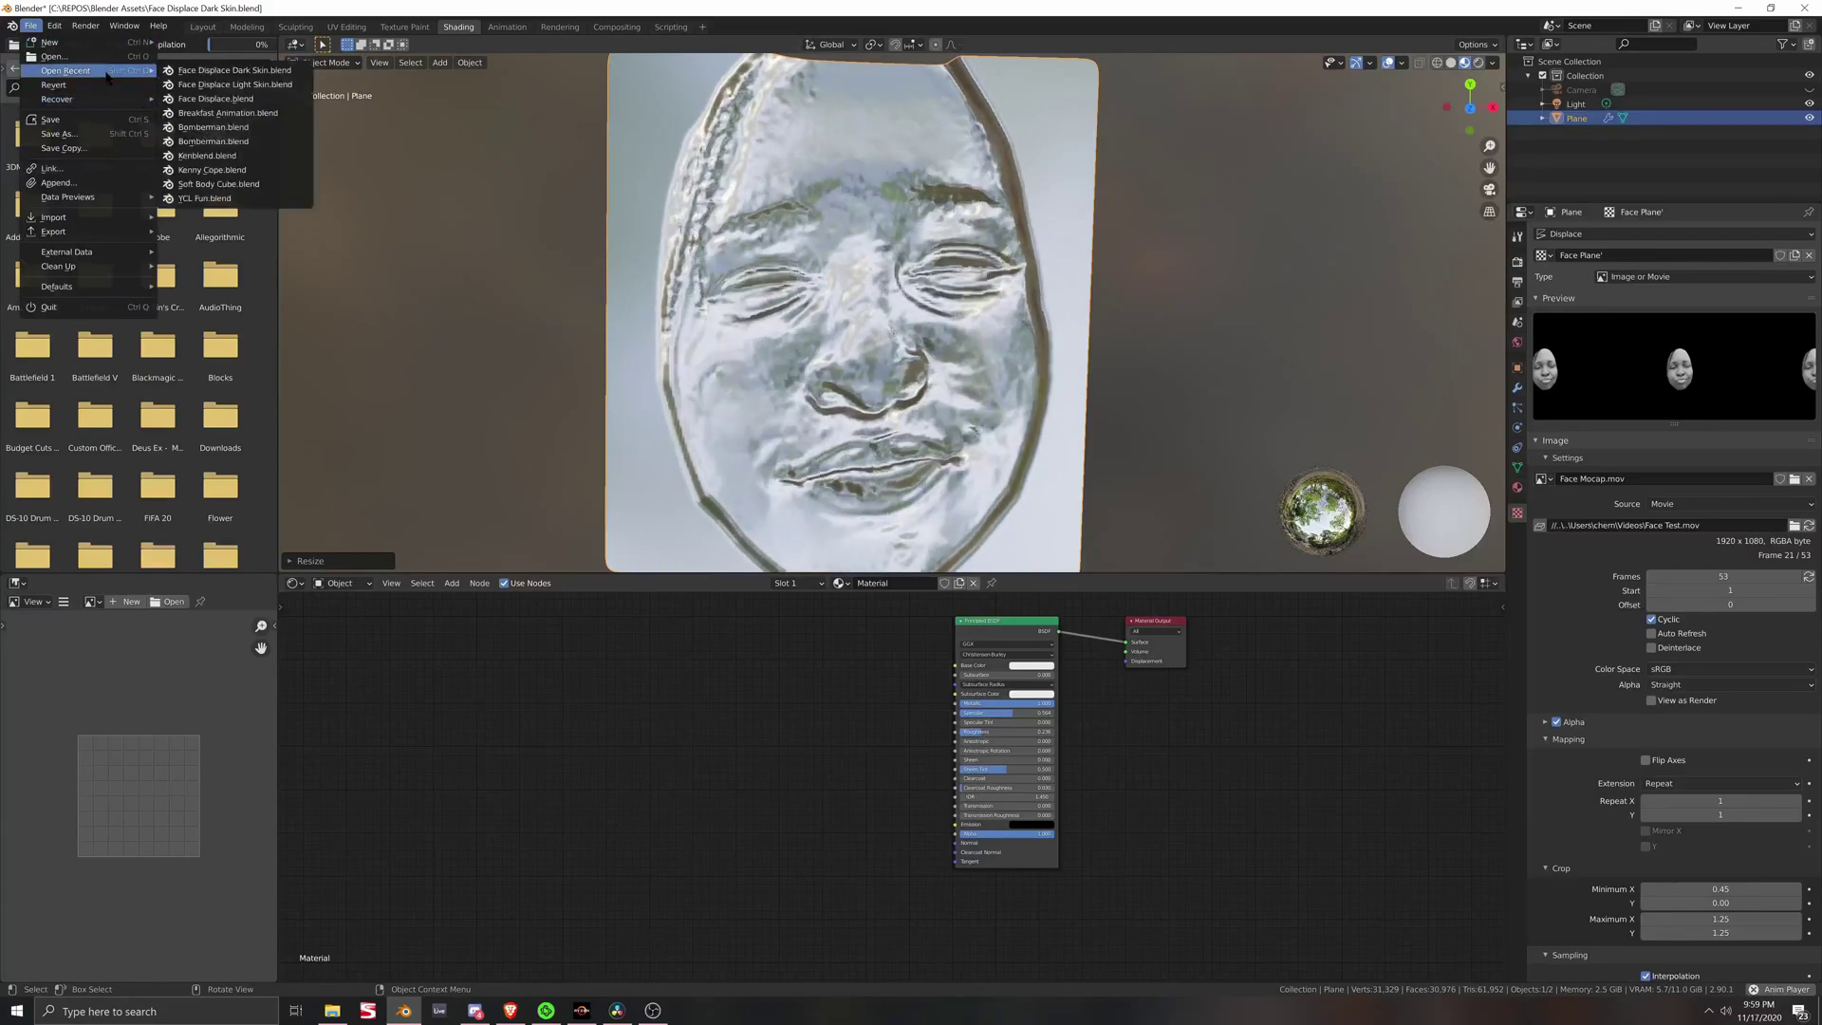
{"action": "left_click", "coordinate": [220, 107]}
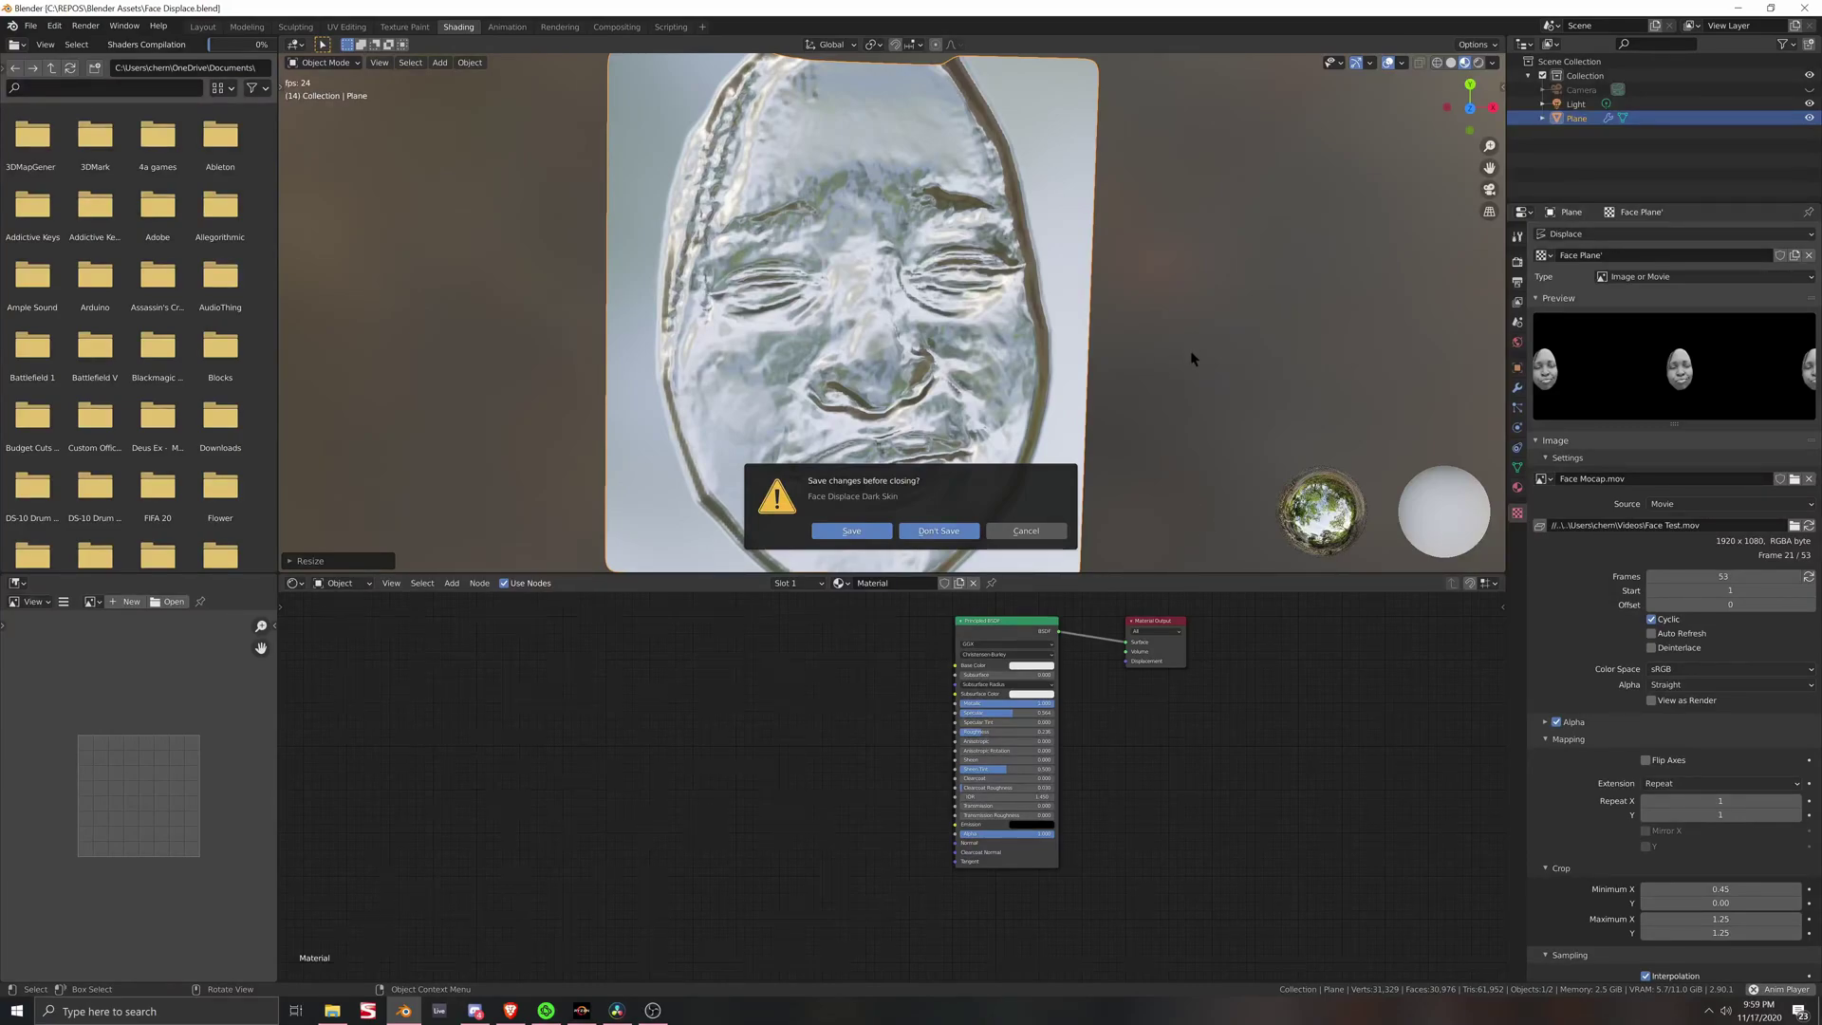
{"action": "scroll", "coordinate": [1128, 417], "scroll_direction": "down", "scroll_amount": 4}
{"action": "scroll", "coordinate": [1177, 361], "scroll_direction": "up", "scroll_amount": 6}
{"action": "scroll", "coordinate": [1266, 269], "scroll_direction": "up", "scroll_amount": 2}
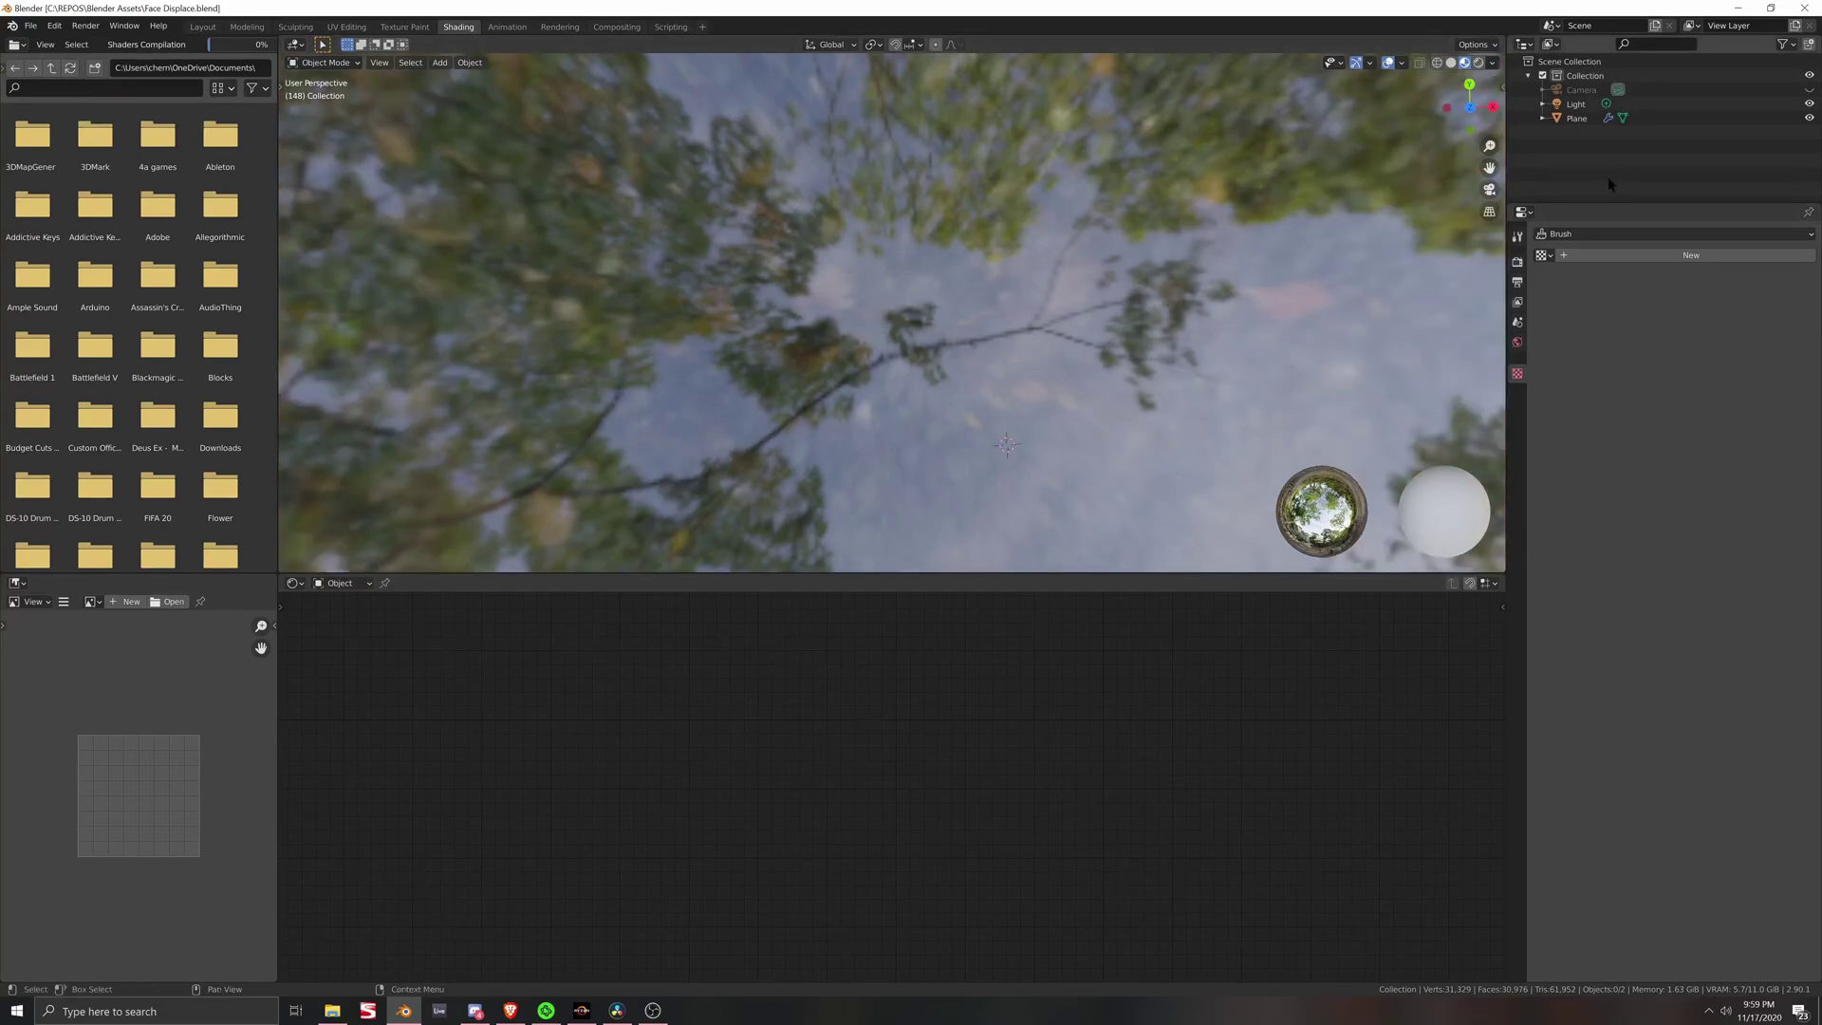
Step: Select the plane in Face Displace.blend, play its animation and examine its surface and material nodes
{"action": "left_click", "coordinate": [1583, 119]}
{"action": "scroll", "coordinate": [1179, 183], "scroll_direction": "down", "scroll_amount": 9}
{"action": "scroll", "coordinate": [1106, 220], "scroll_direction": "up", "scroll_amount": 3}
{"action": "middle_click_drag", "start_coordinate": [1095, 351], "coordinate": [1091, 313]}
{"action": "scroll", "coordinate": [764, 320], "scroll_direction": "down", "scroll_amount": 1}
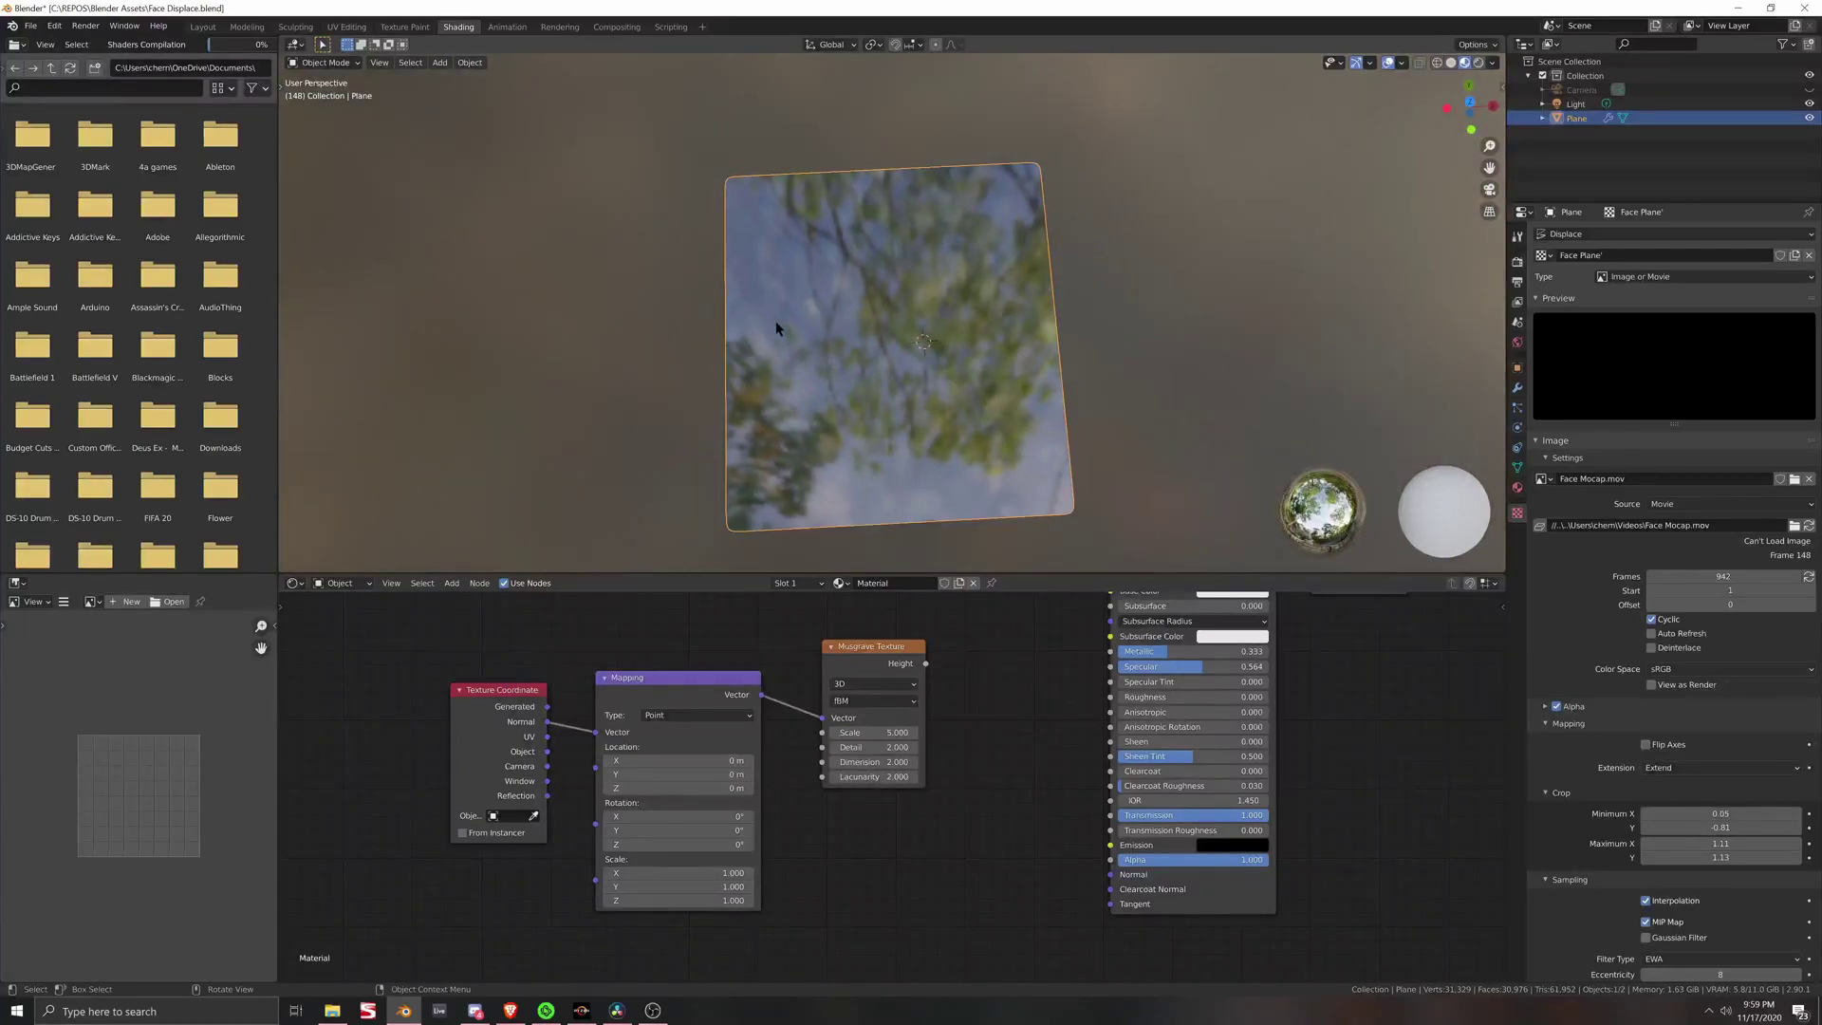
{"action": "key", "text": "space"}
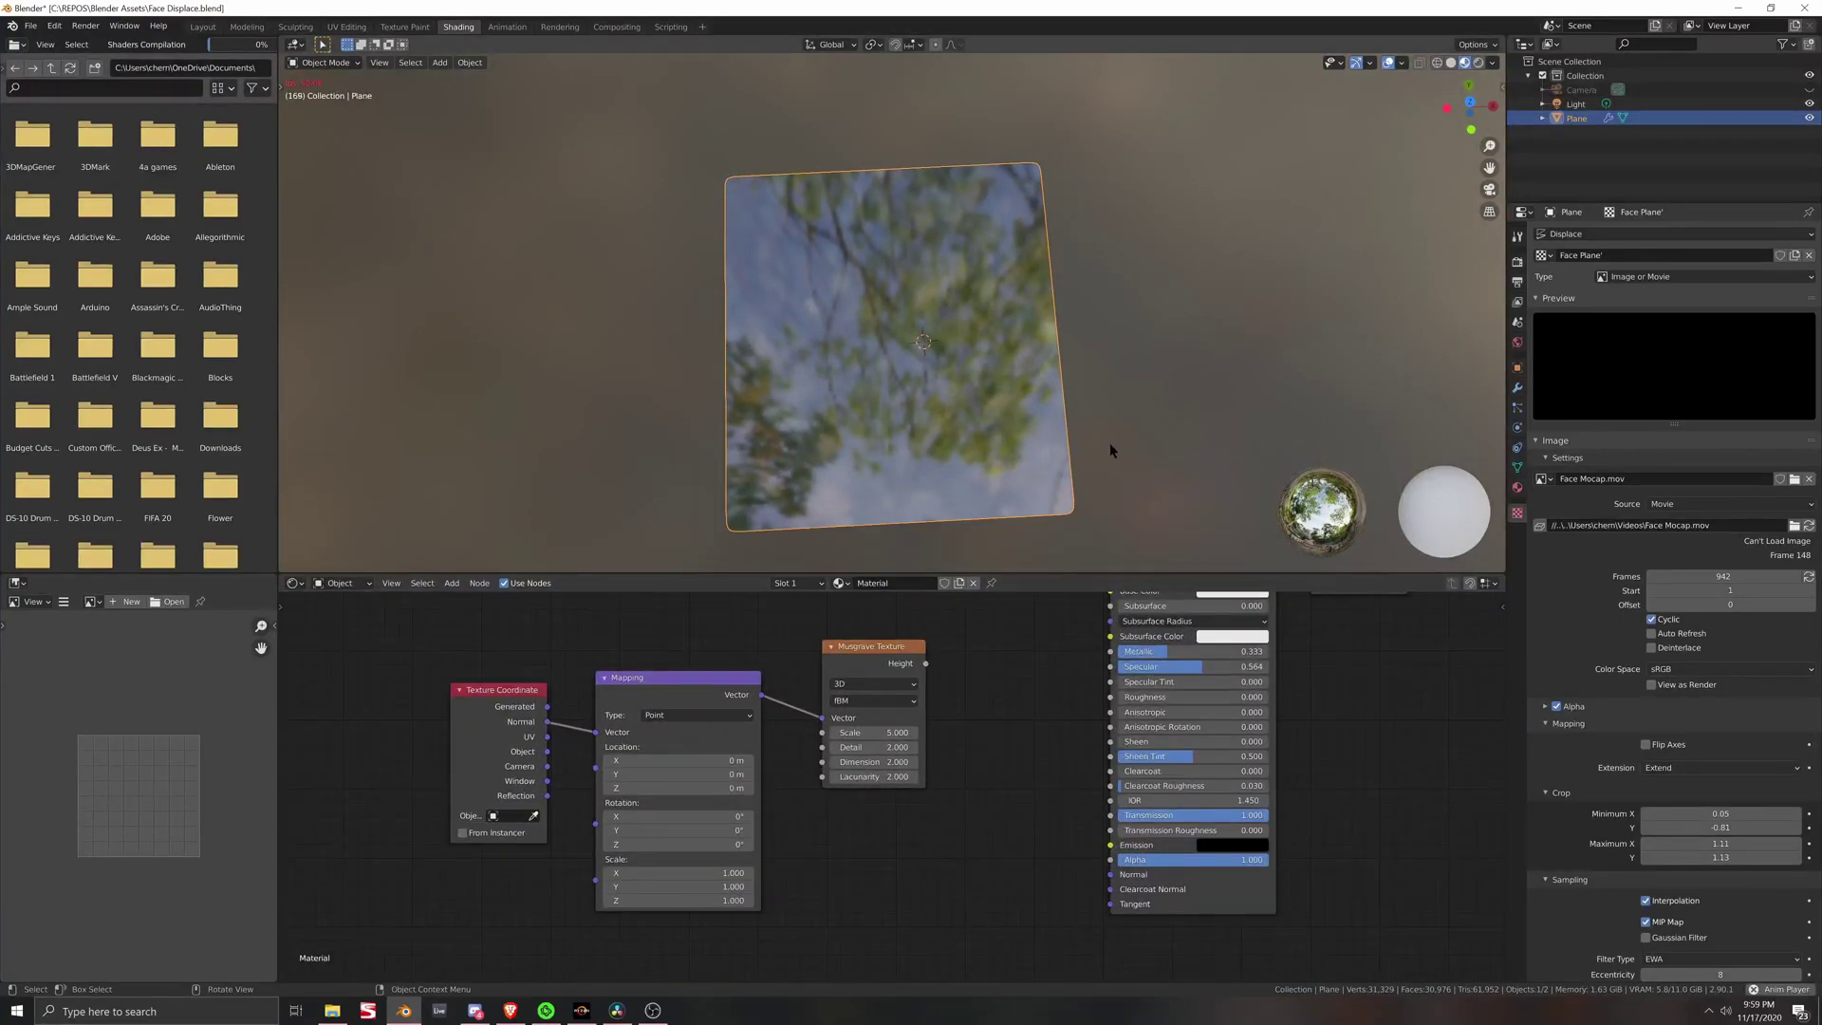
{"action": "key", "text": "space"}
{"action": "middle_click_drag", "start_coordinate": [926, 384], "coordinate": [1135, 431]}
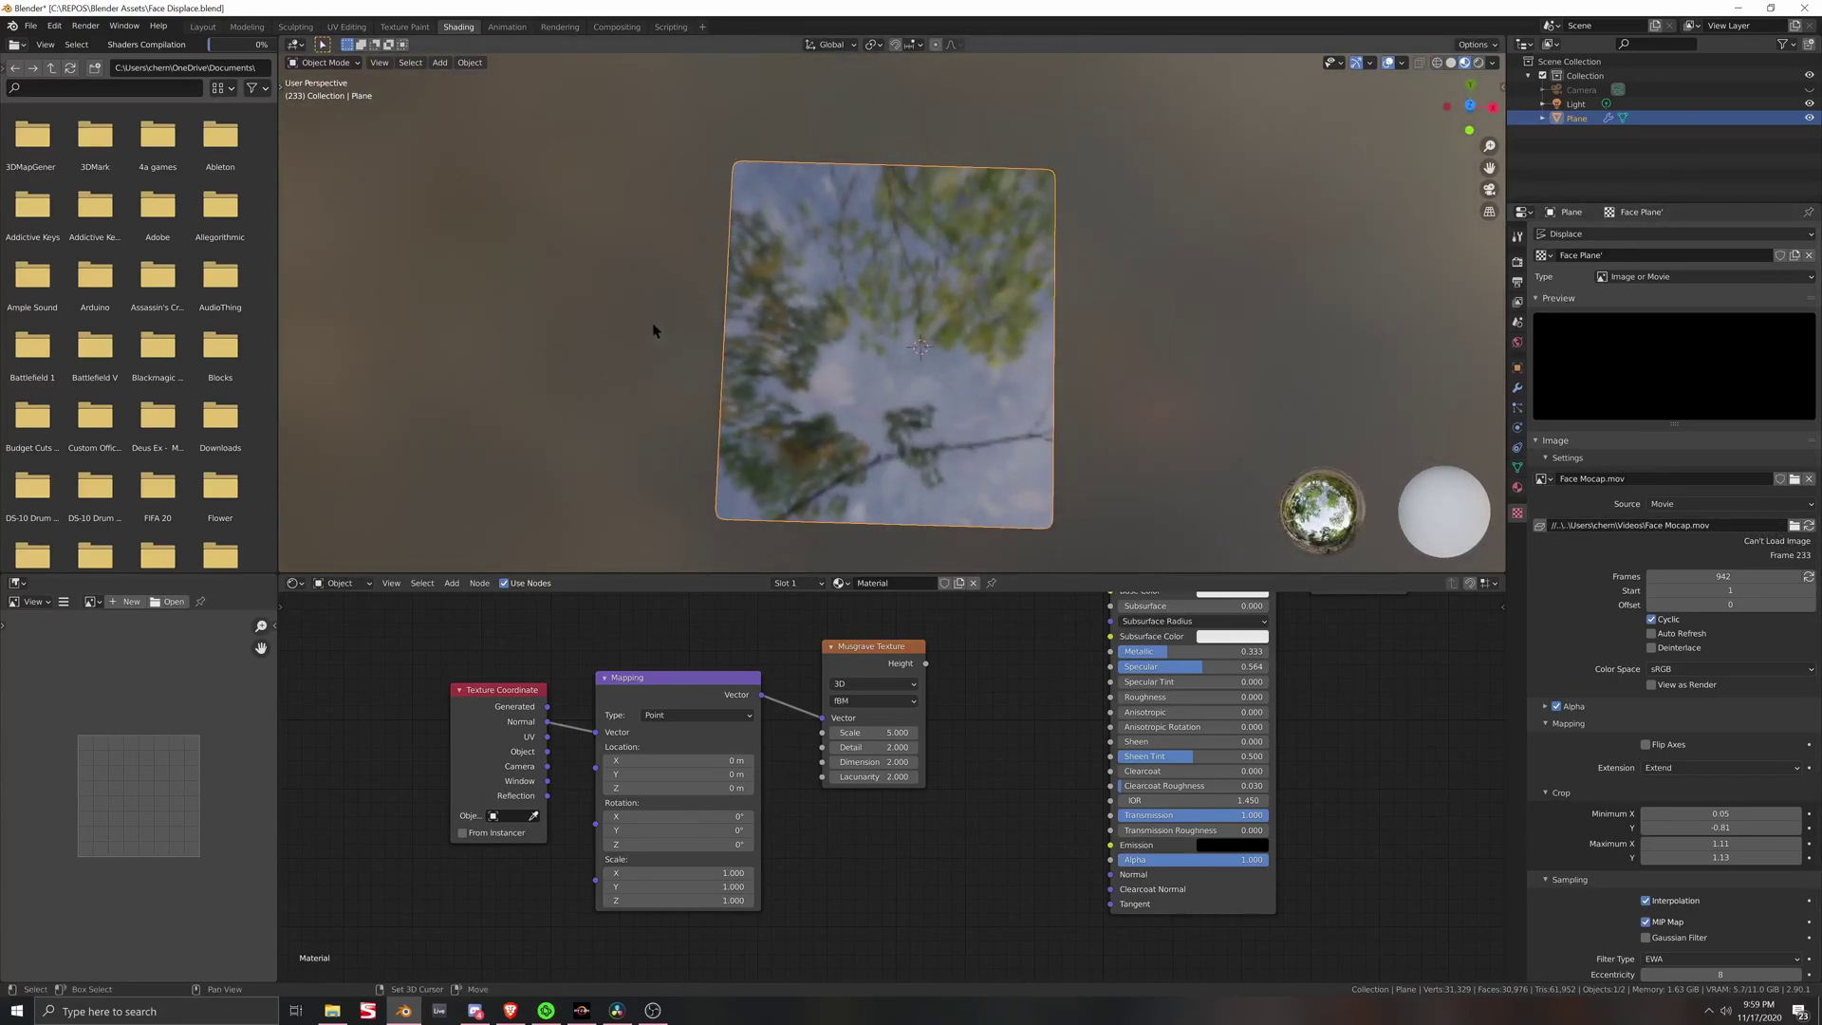
Step: Reopen the recent file Face Displace Dark Skin.blend
{"action": "left_click", "coordinate": [32, 26]}
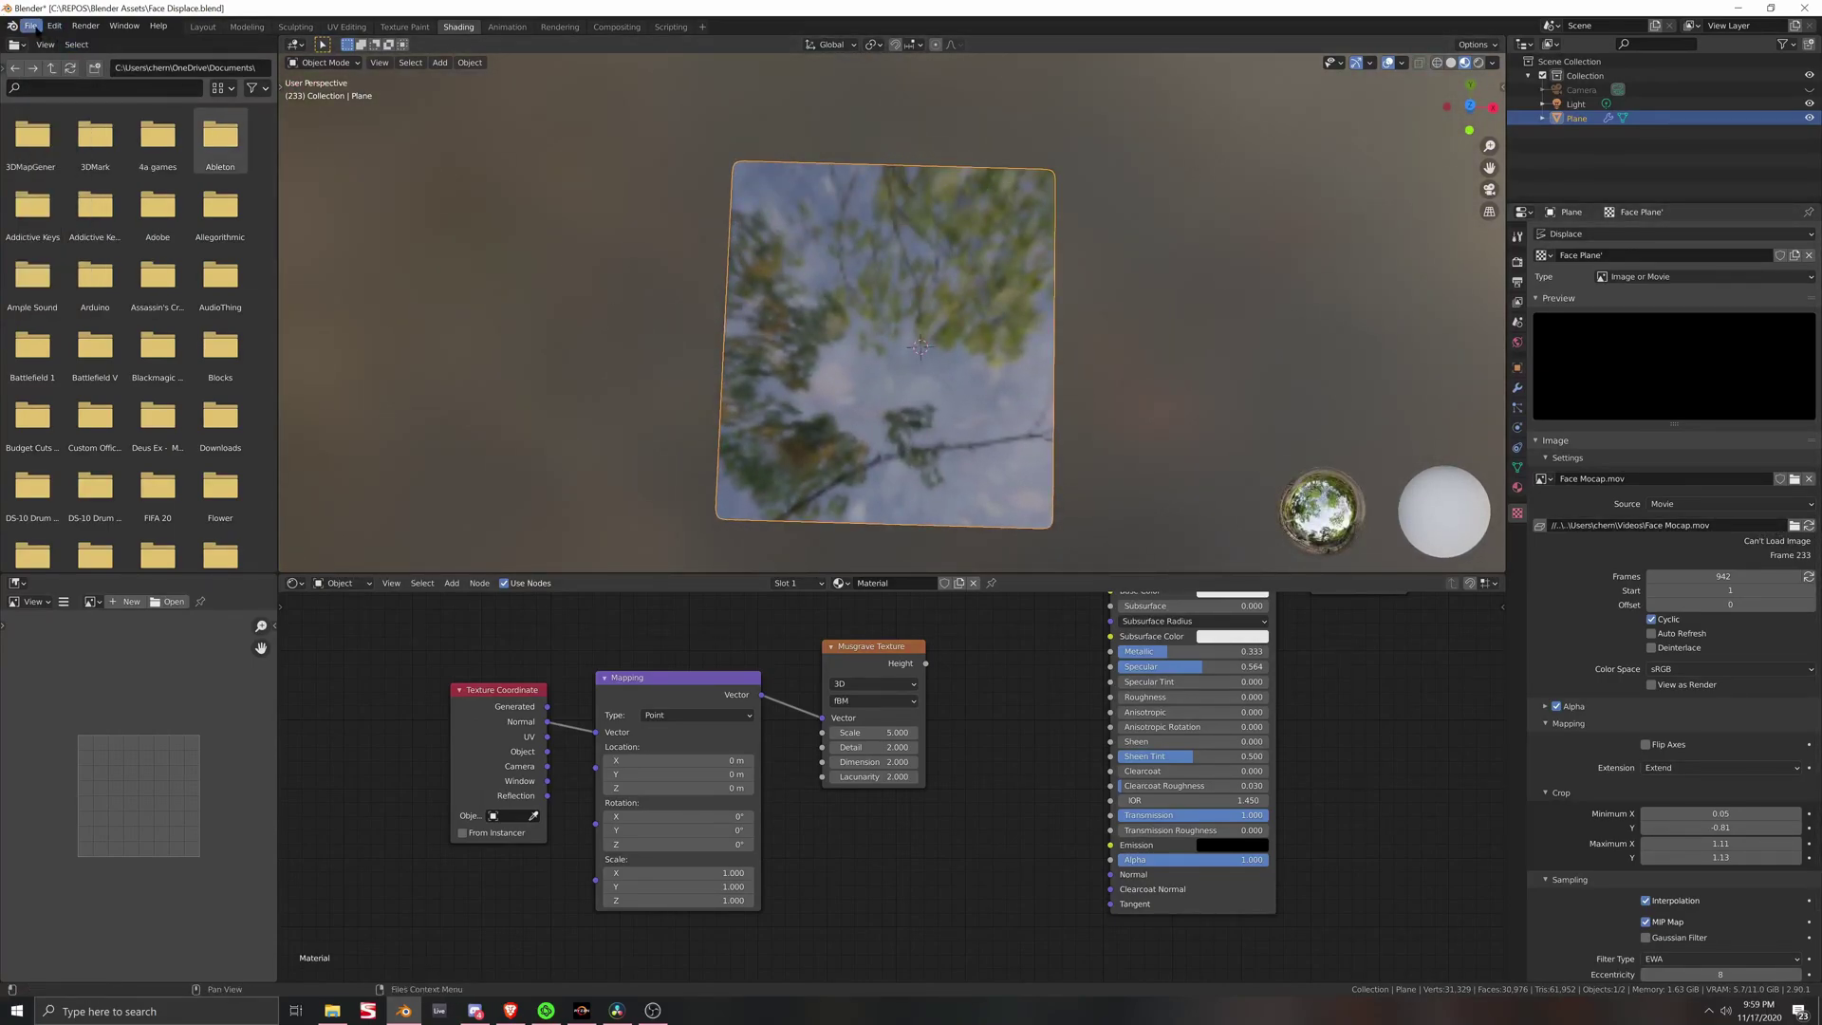
{"action": "left_click", "coordinate": [32, 26]}
{"action": "mouse_move", "coordinate": [114, 71]}
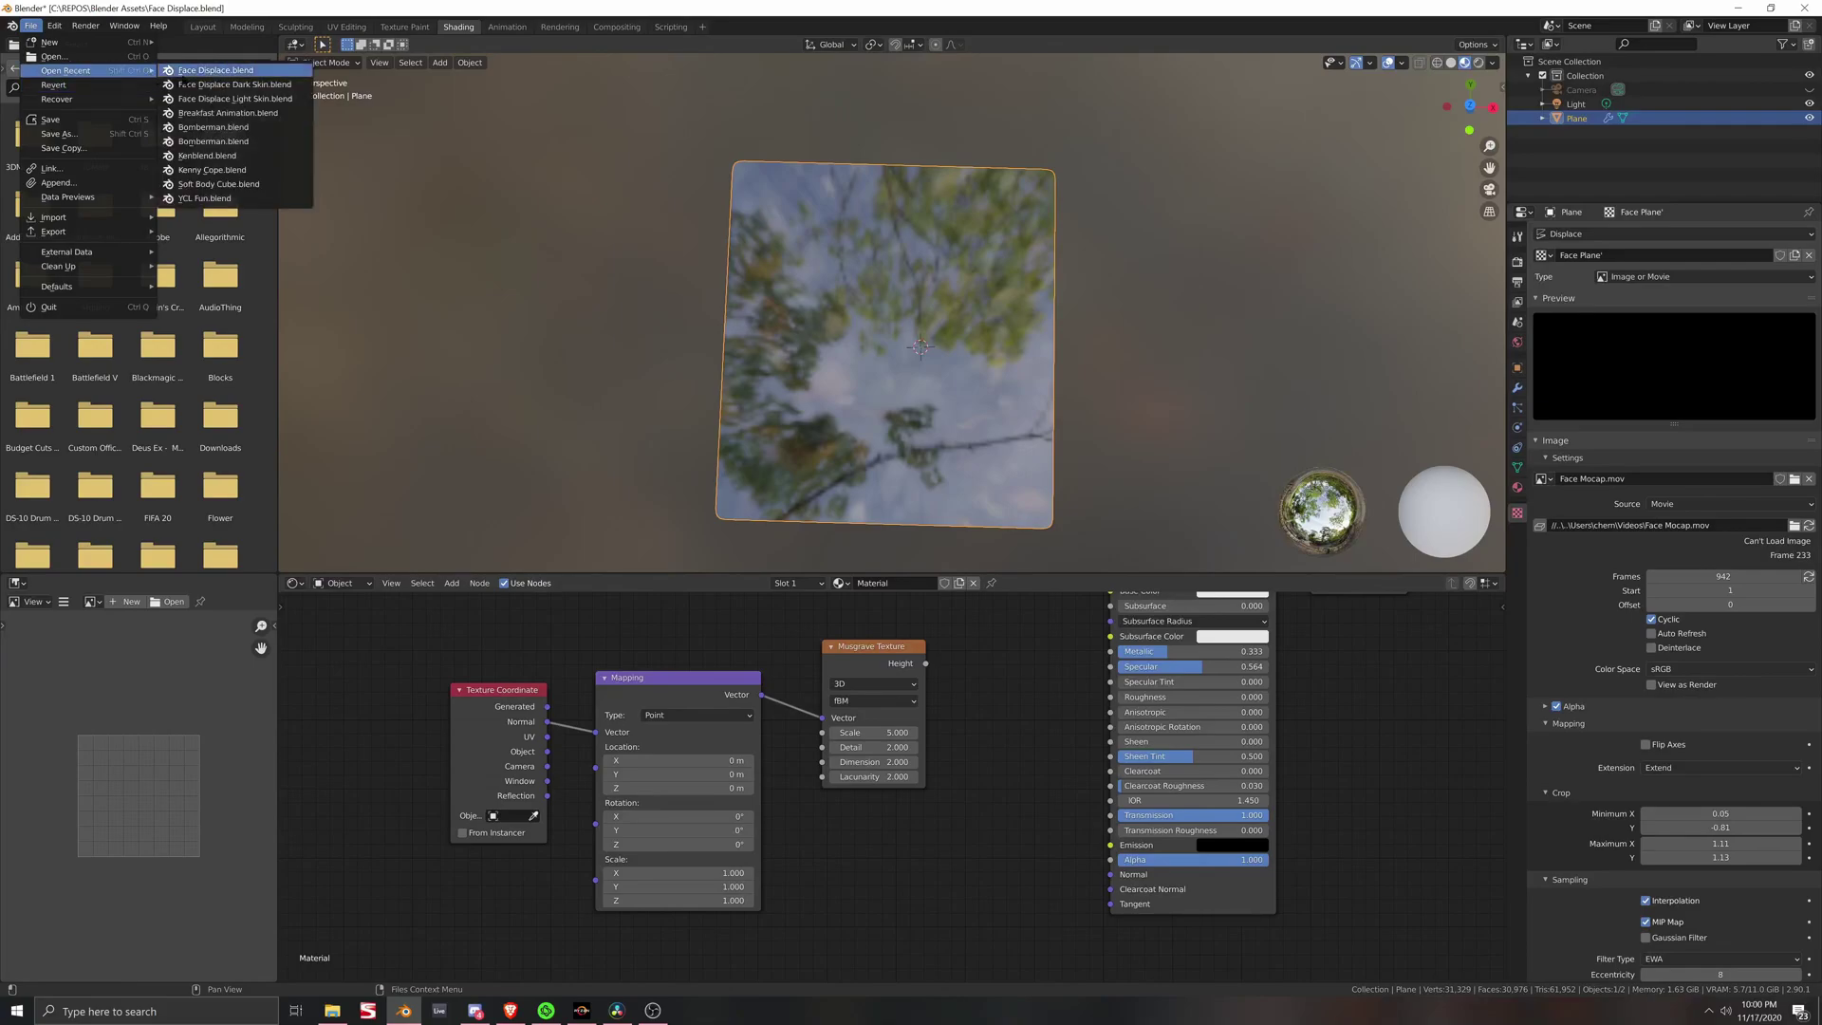
{"action": "left_click", "coordinate": [271, 84]}
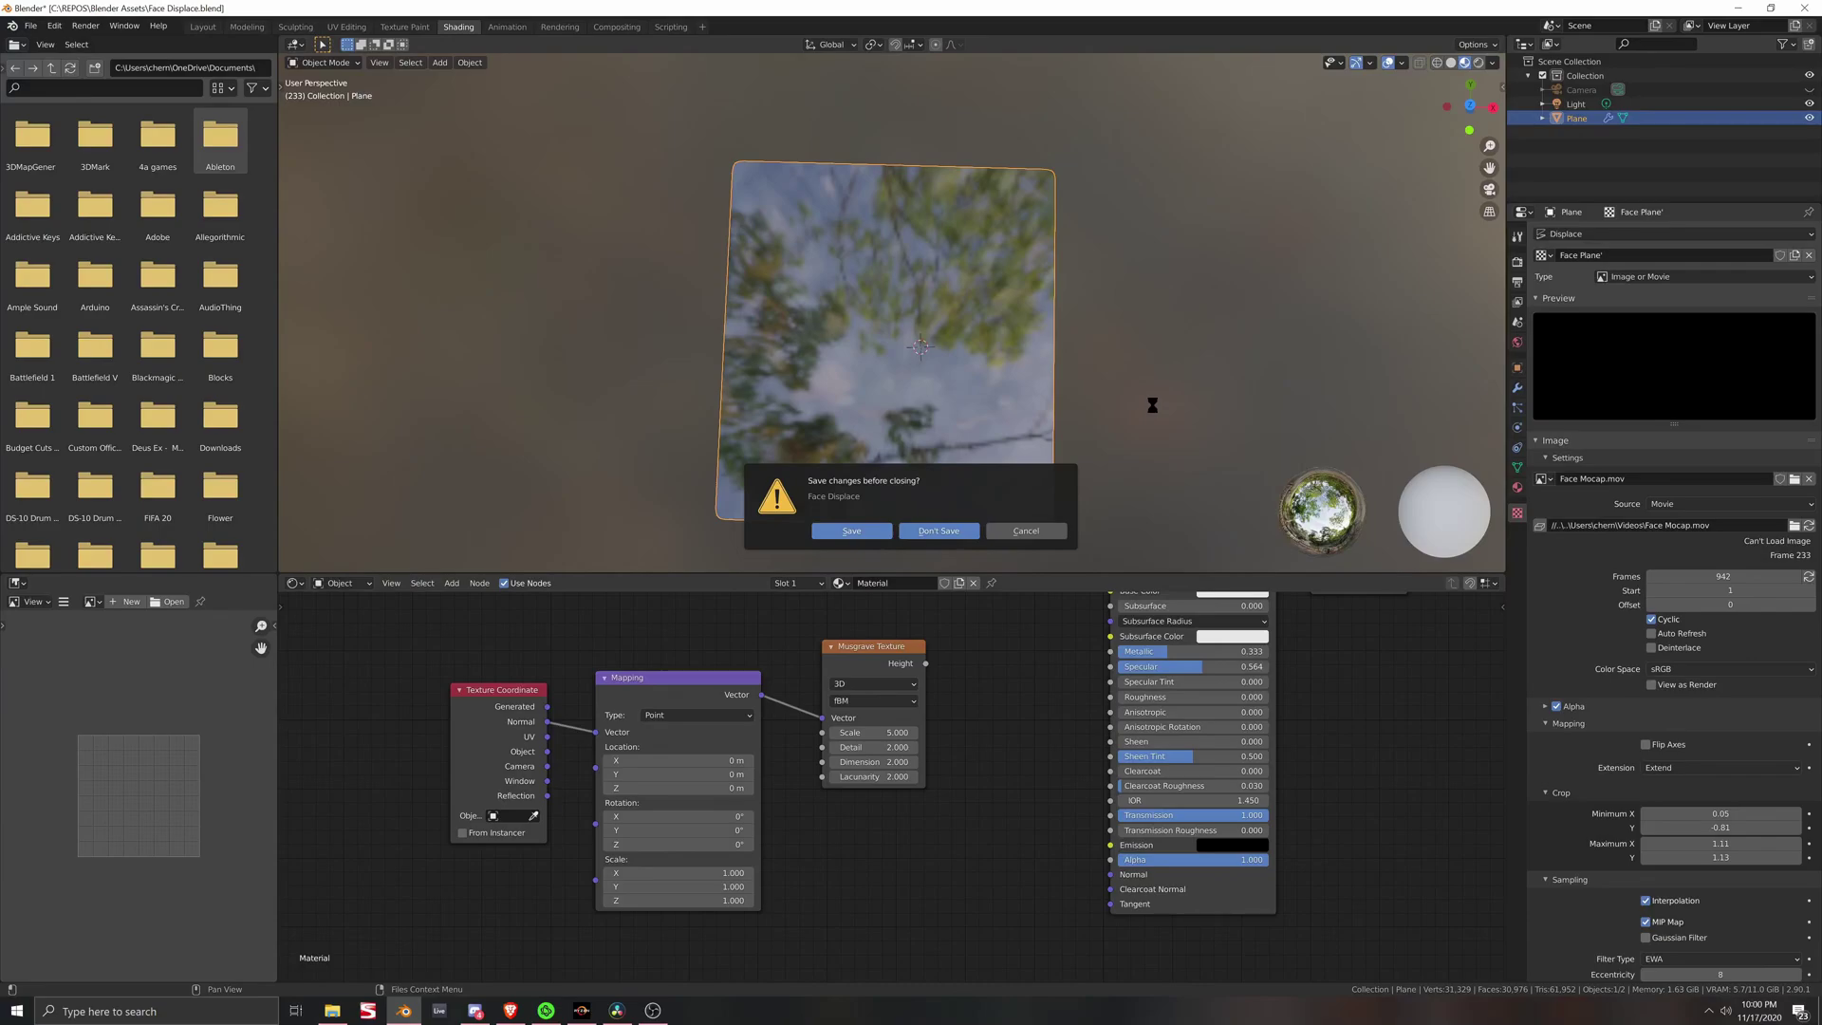
{"action": "key", "text": "Return"}
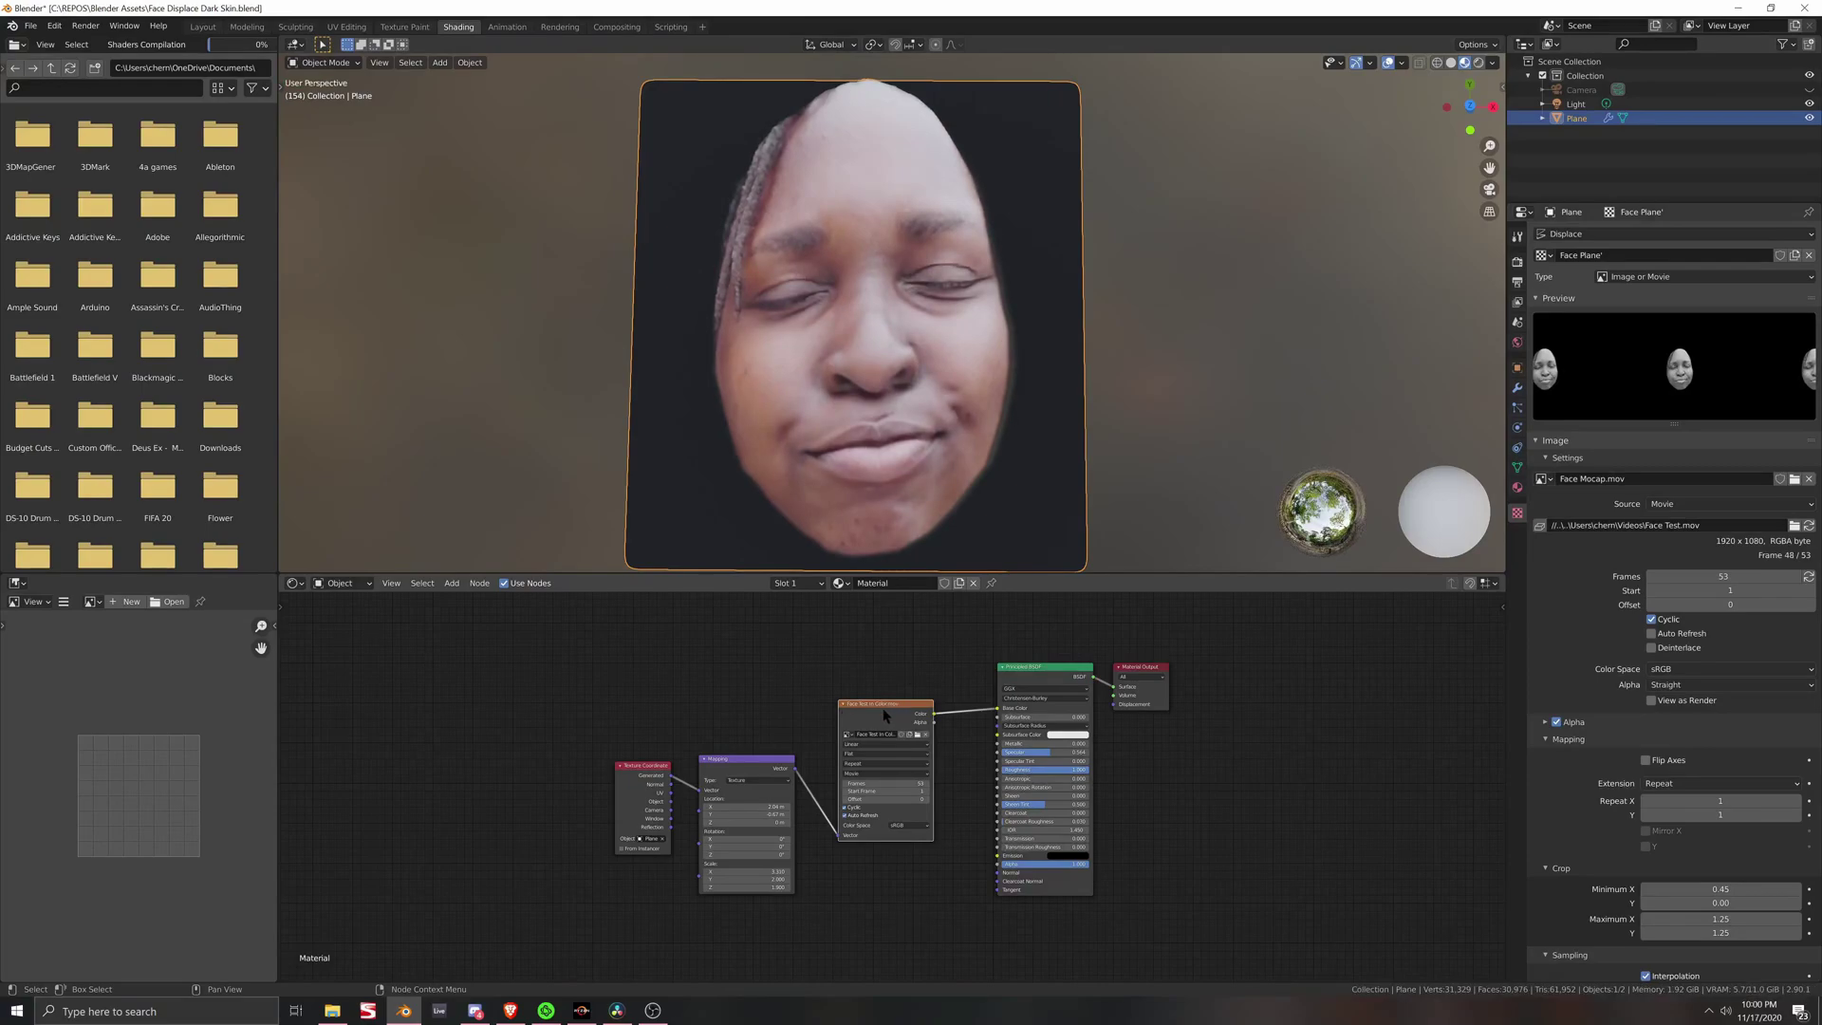
Step: Delete the movie texture, Mapping and Texture Coordinate nodes from the reopened dark-skin material
{"action": "key", "text": "x"}
{"action": "key", "text": "x"}
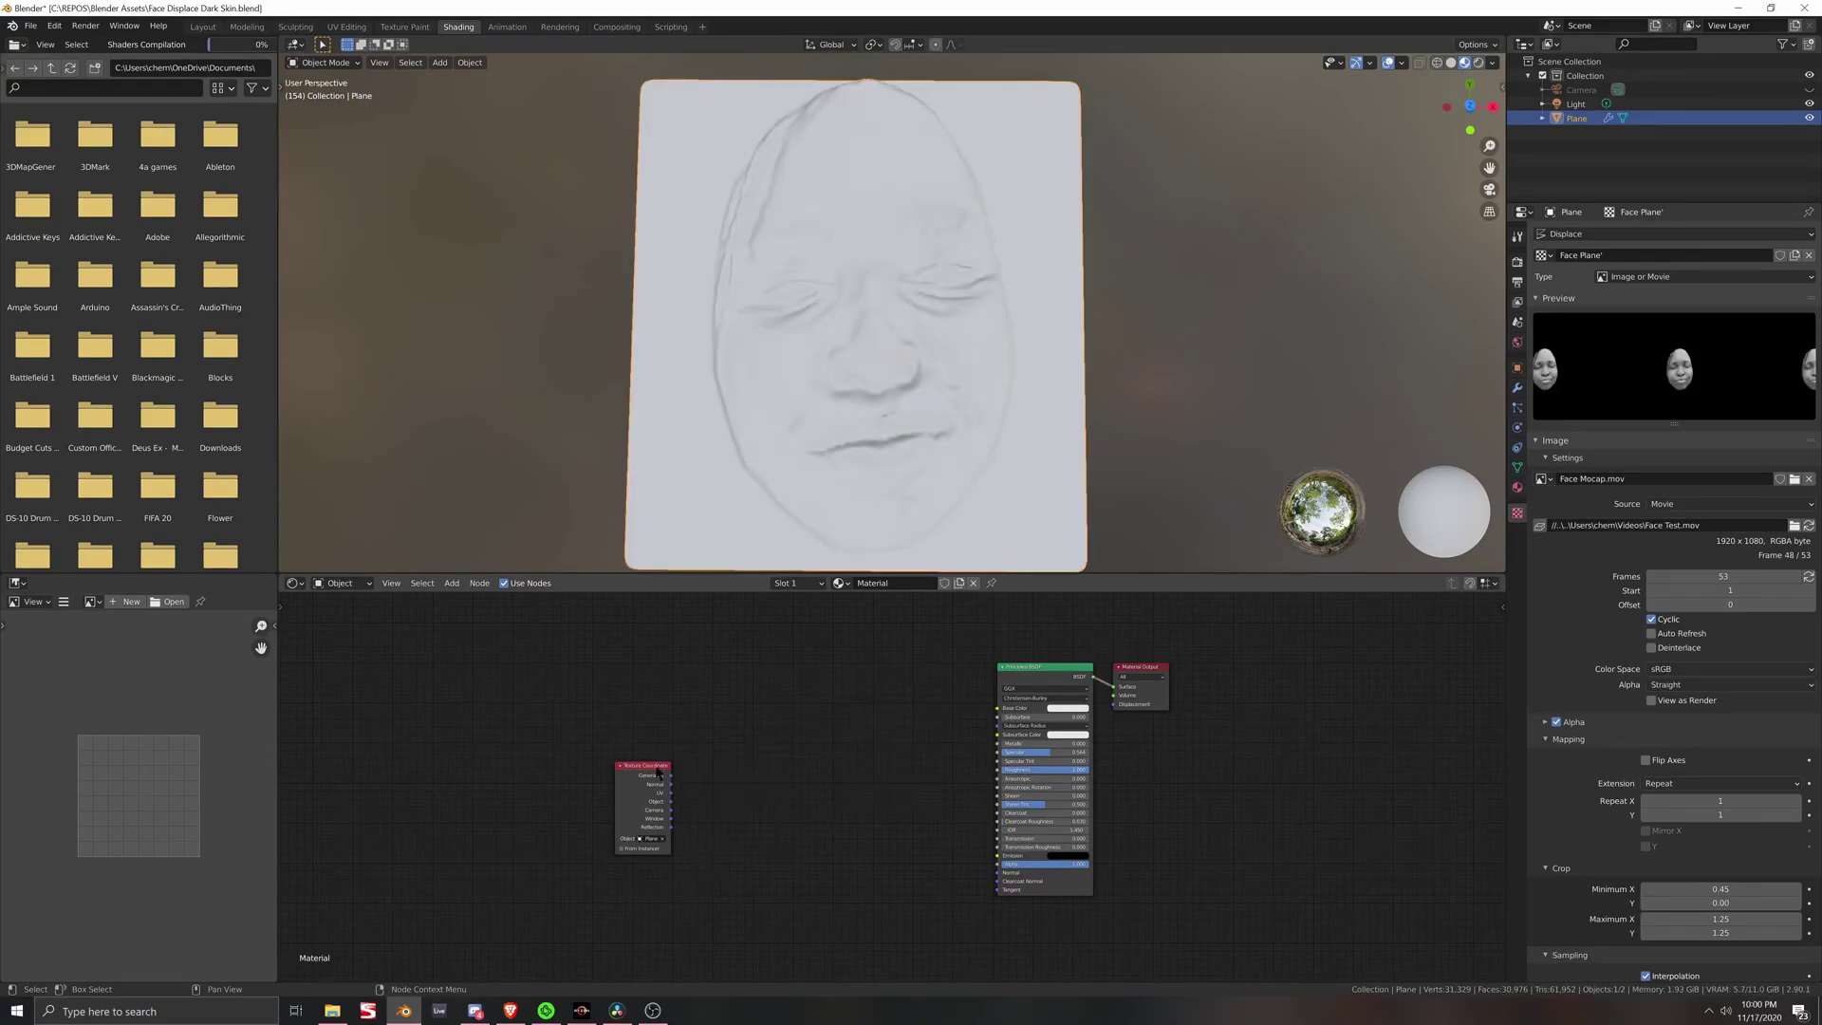
{"action": "key", "text": "x"}
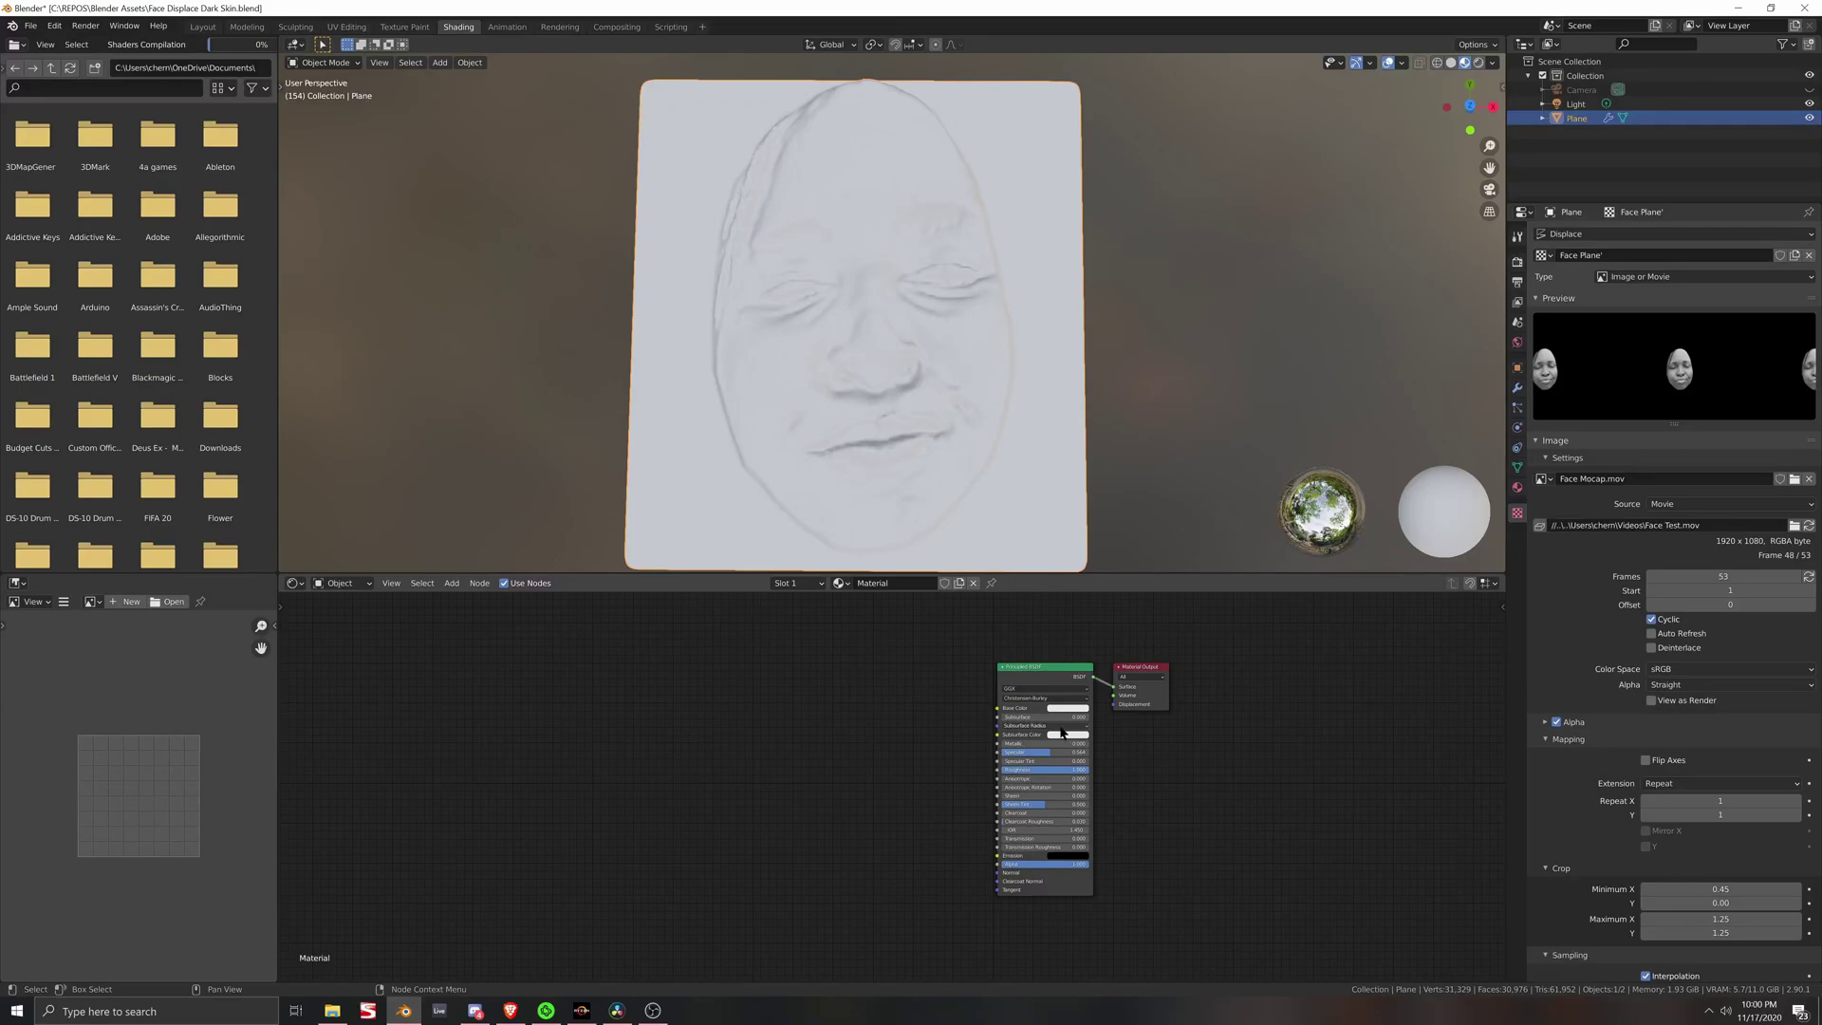
Step: Raise the Principled BSDF's Metallic, lower its Roughness to 0 and set Transmission to 1.000
{"action": "left_click_drag", "start_coordinate": [1053, 744], "coordinate": [1032, 774]}
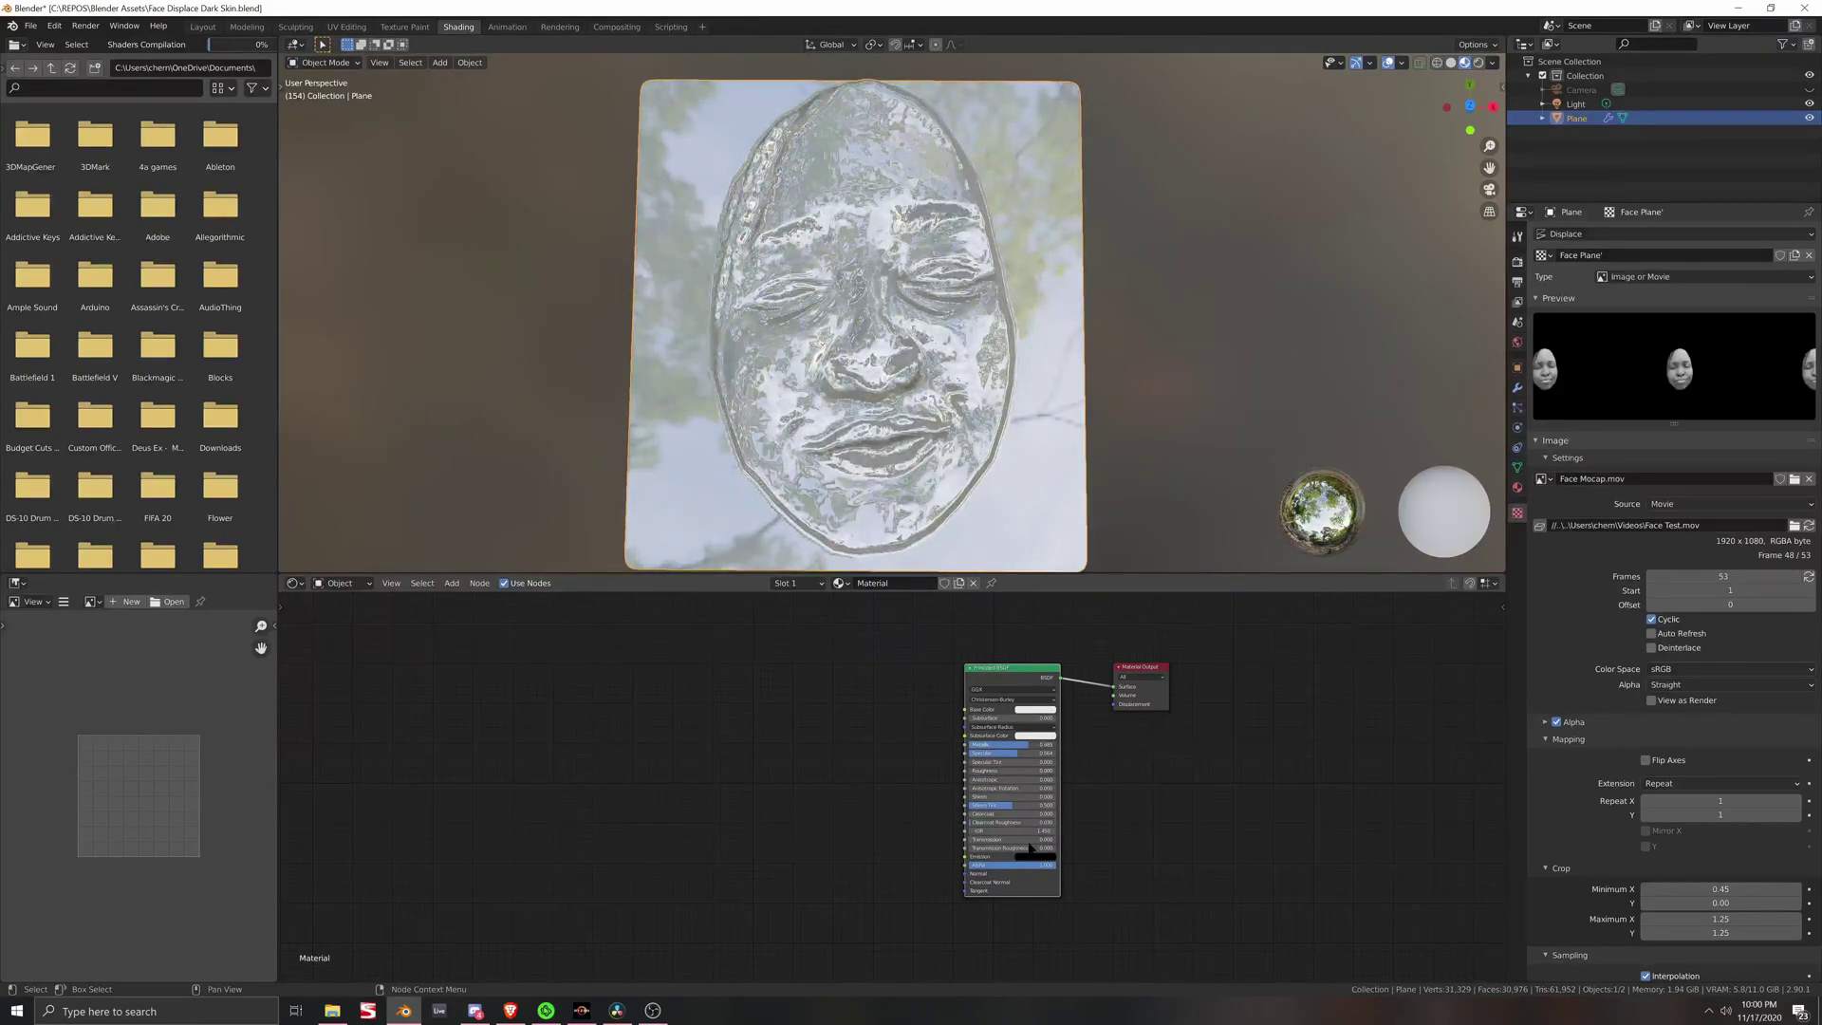
{"action": "left_click_drag", "start_coordinate": [987, 839], "coordinate": [1055, 839]}
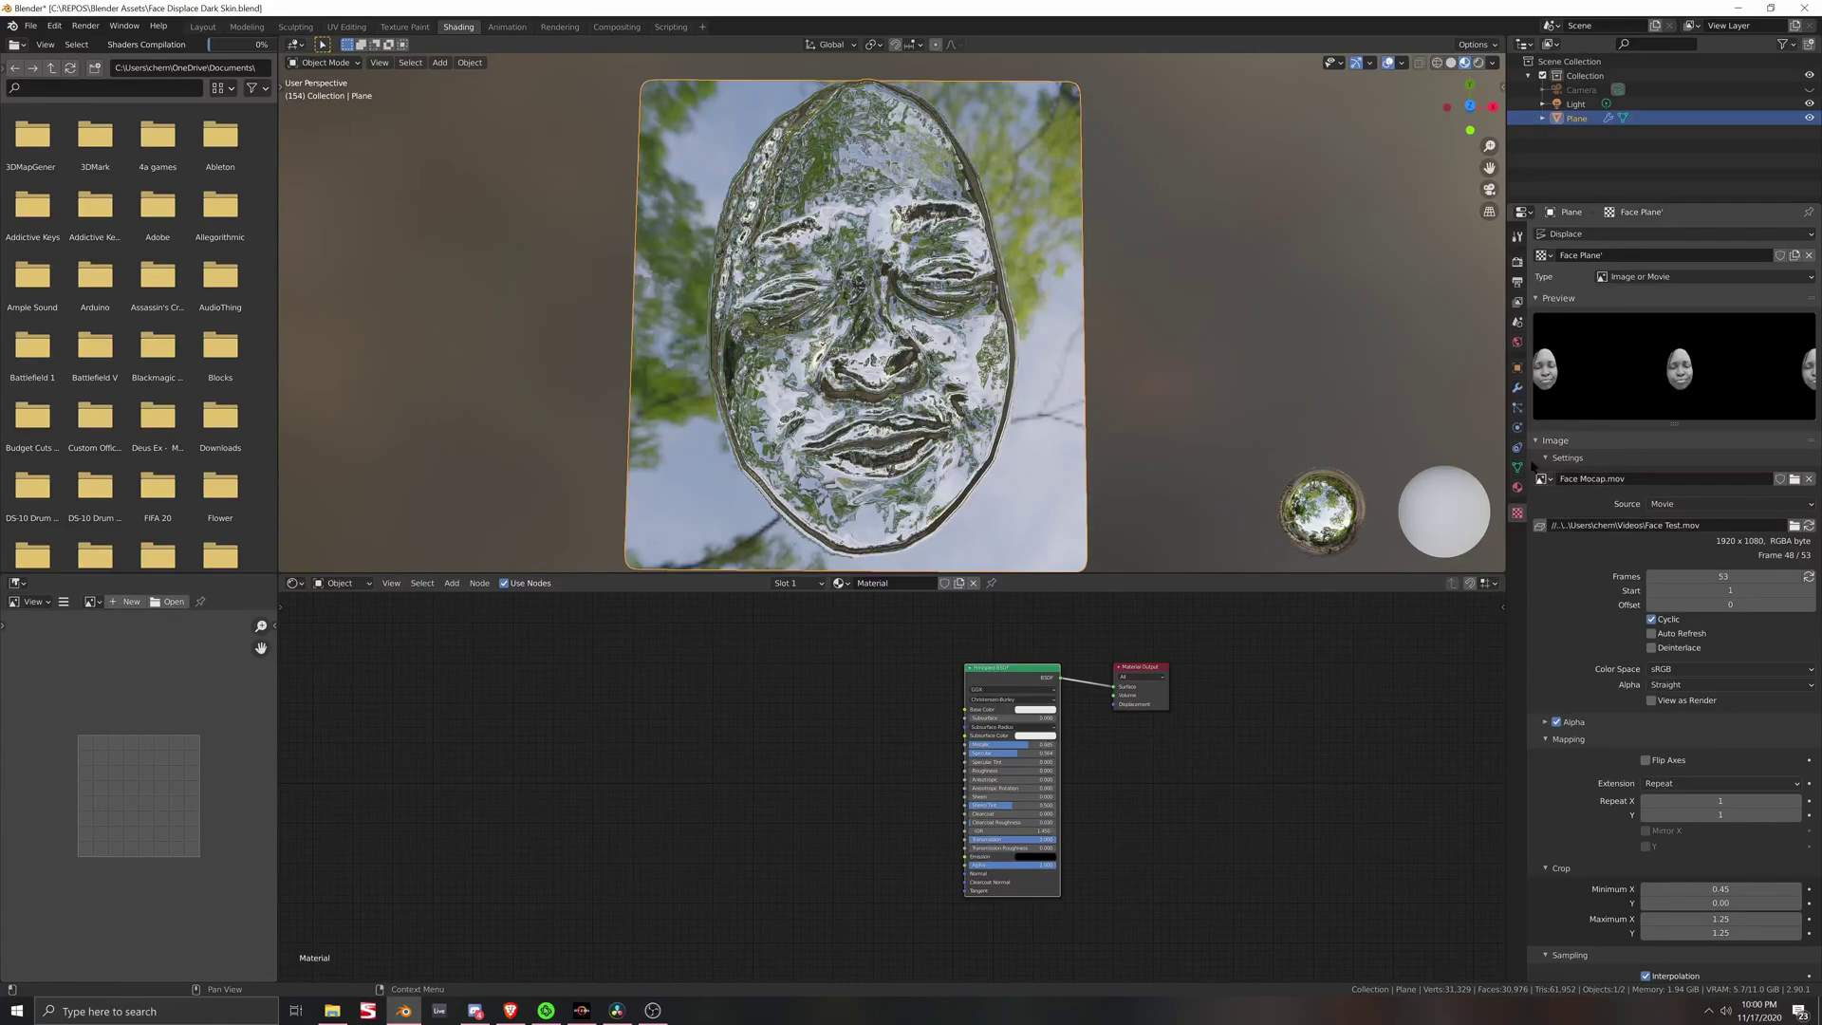
Step: Preview the plane in the viewport with Cycles rendering and examine the transmissive face up close and from several angles
{"action": "left_click", "coordinate": [1517, 263]}
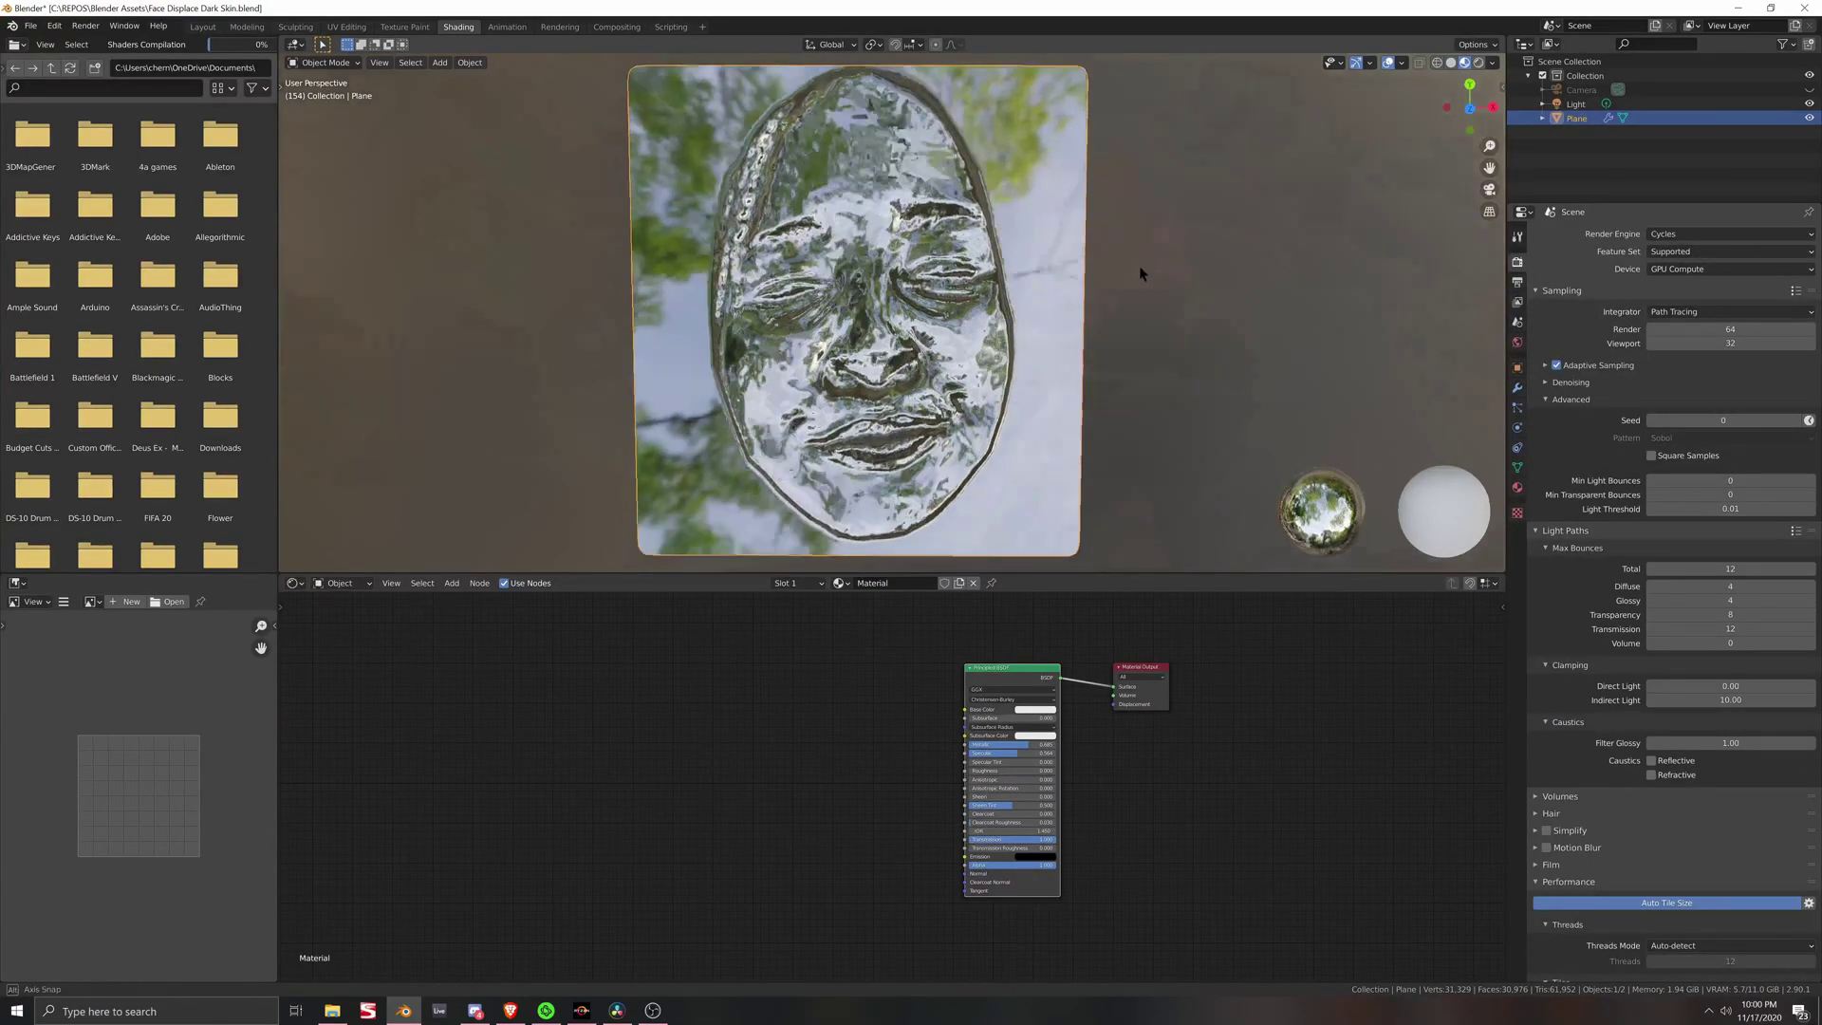
{"action": "scroll", "coordinate": [1478, 73], "scroll_direction": "down", "scroll_amount": 1}
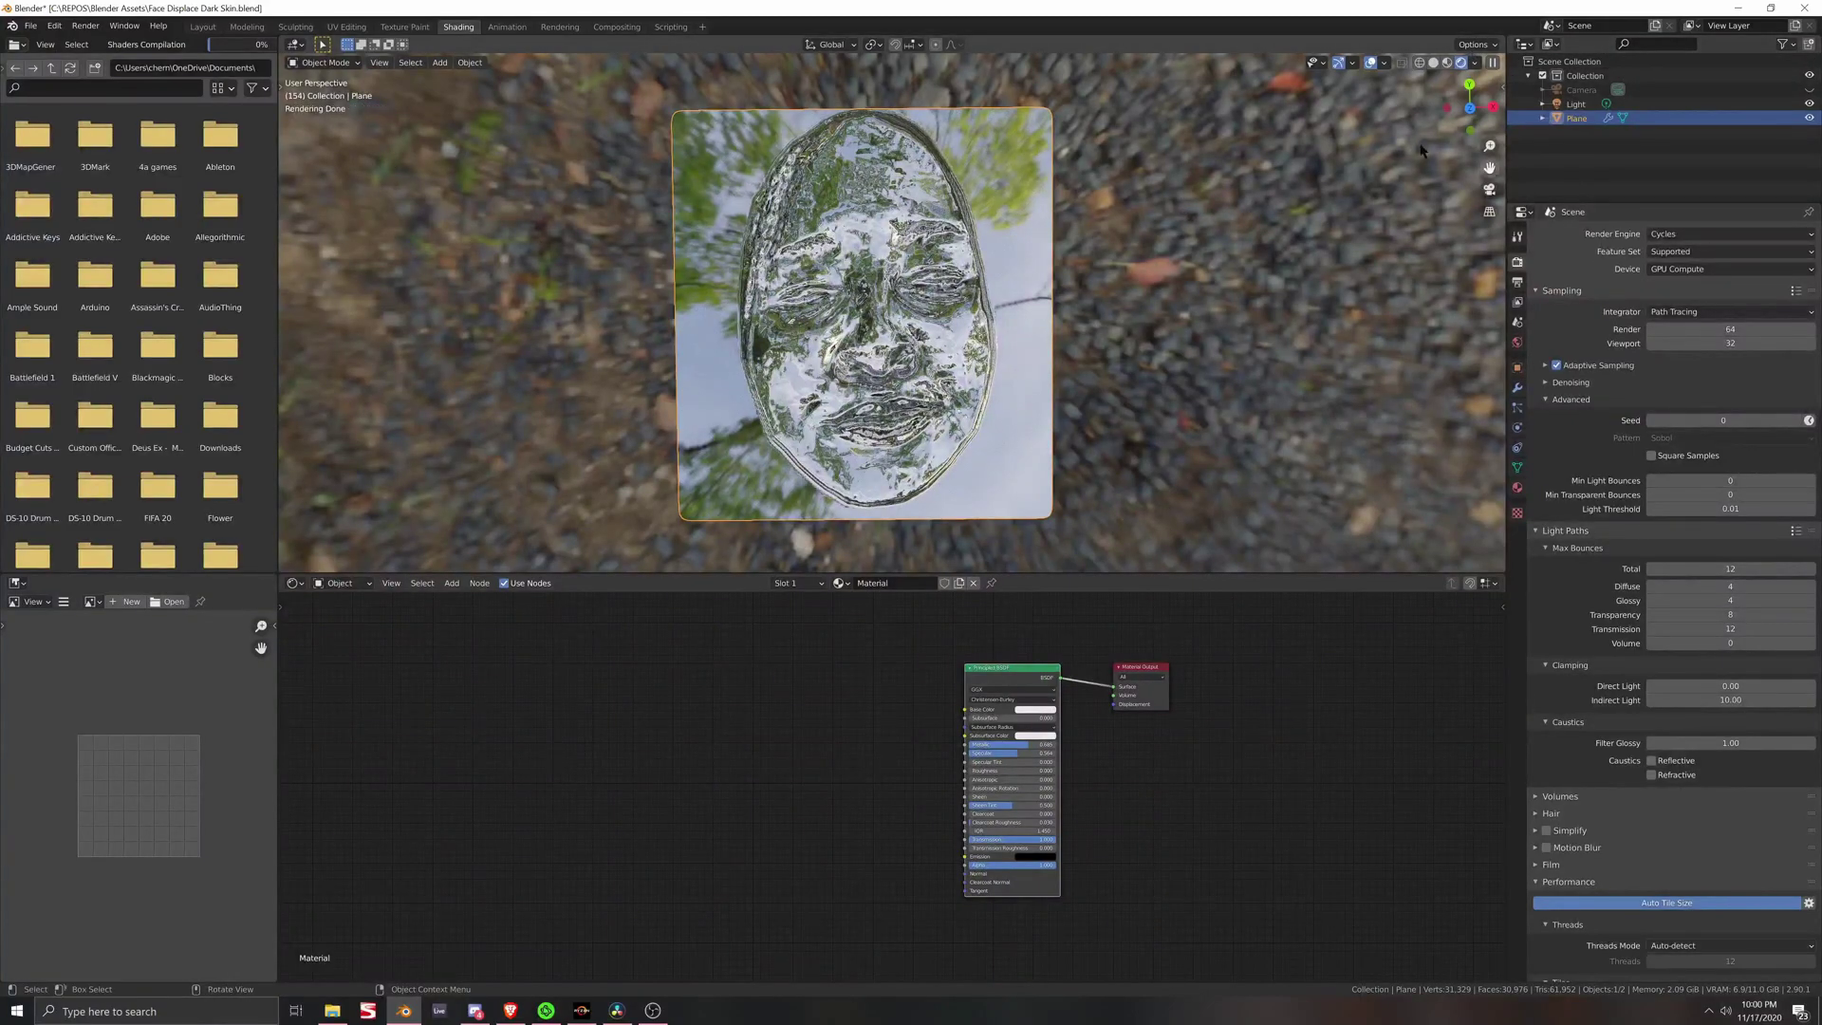
{"action": "scroll", "coordinate": [953, 214], "scroll_direction": "up", "scroll_amount": 3}
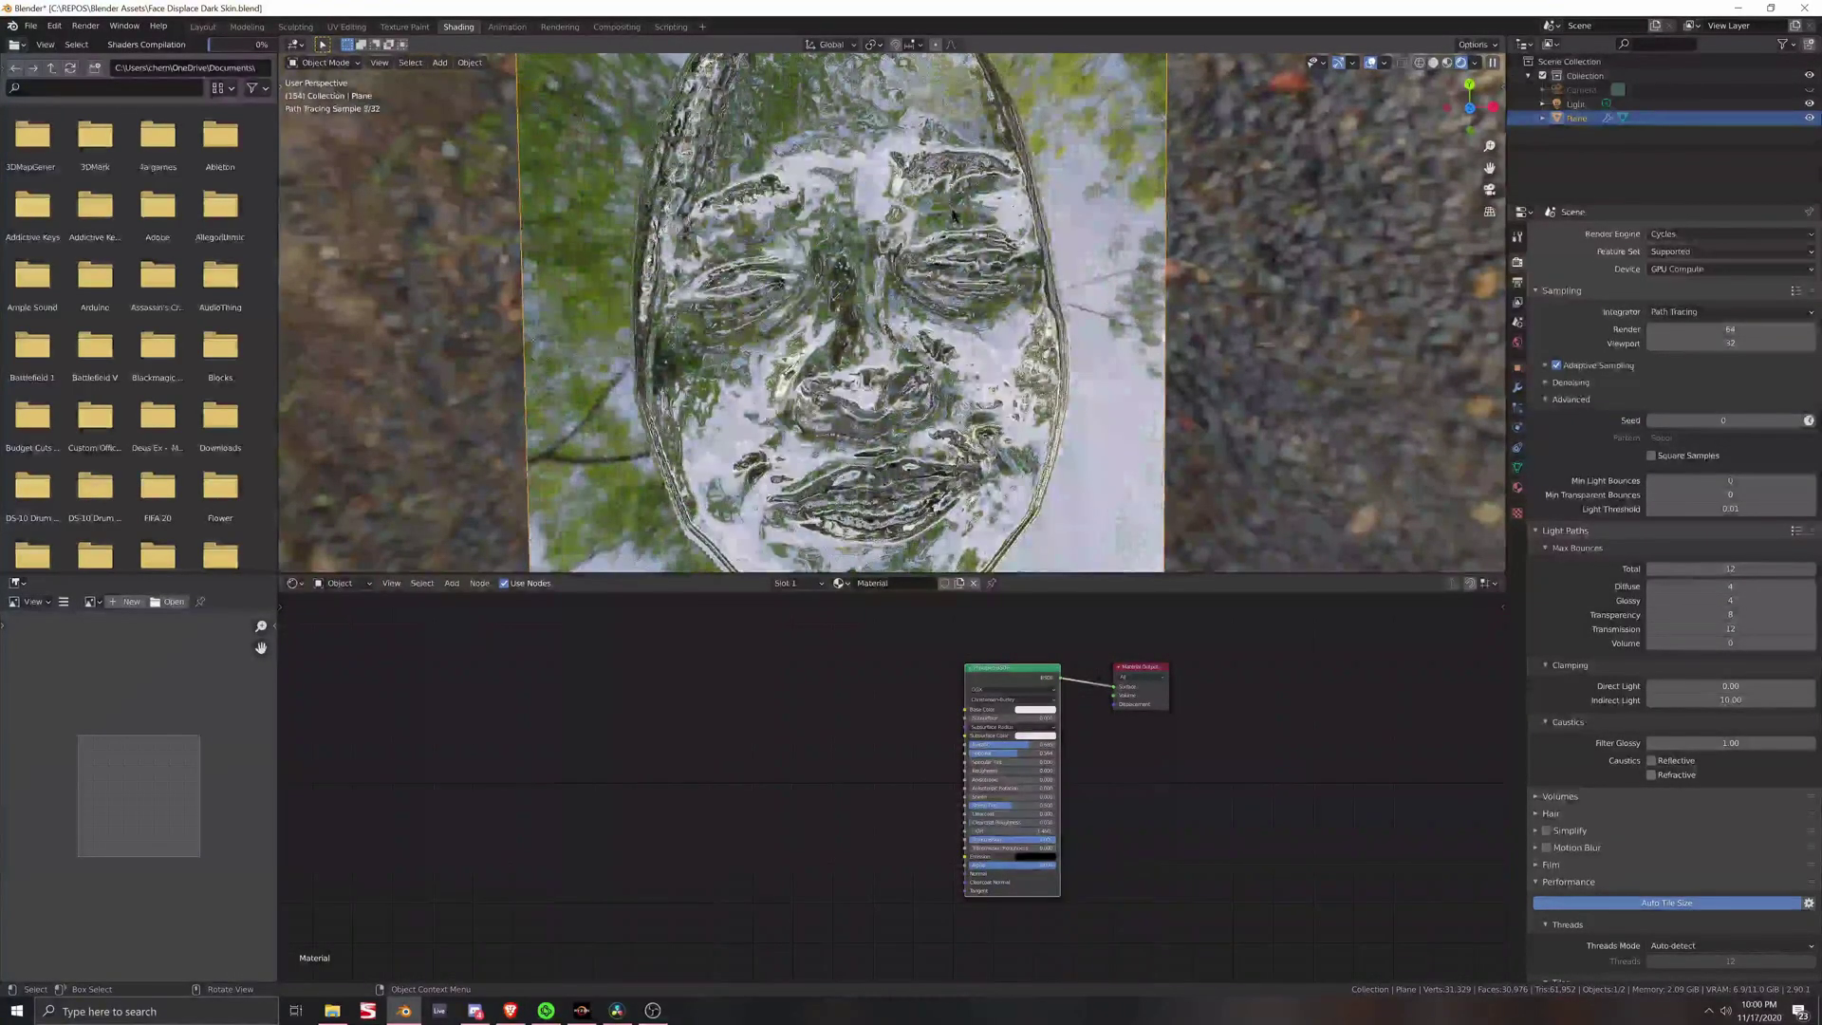
{"action": "mouse_move", "coordinate": [954, 215]}
{"action": "middle_mouse_down"}
{"action": "mouse_move", "coordinate": [958, 455]}
{"action": "mouse_move", "coordinate": [996, 721]}
{"action": "middle_mouse_up"}
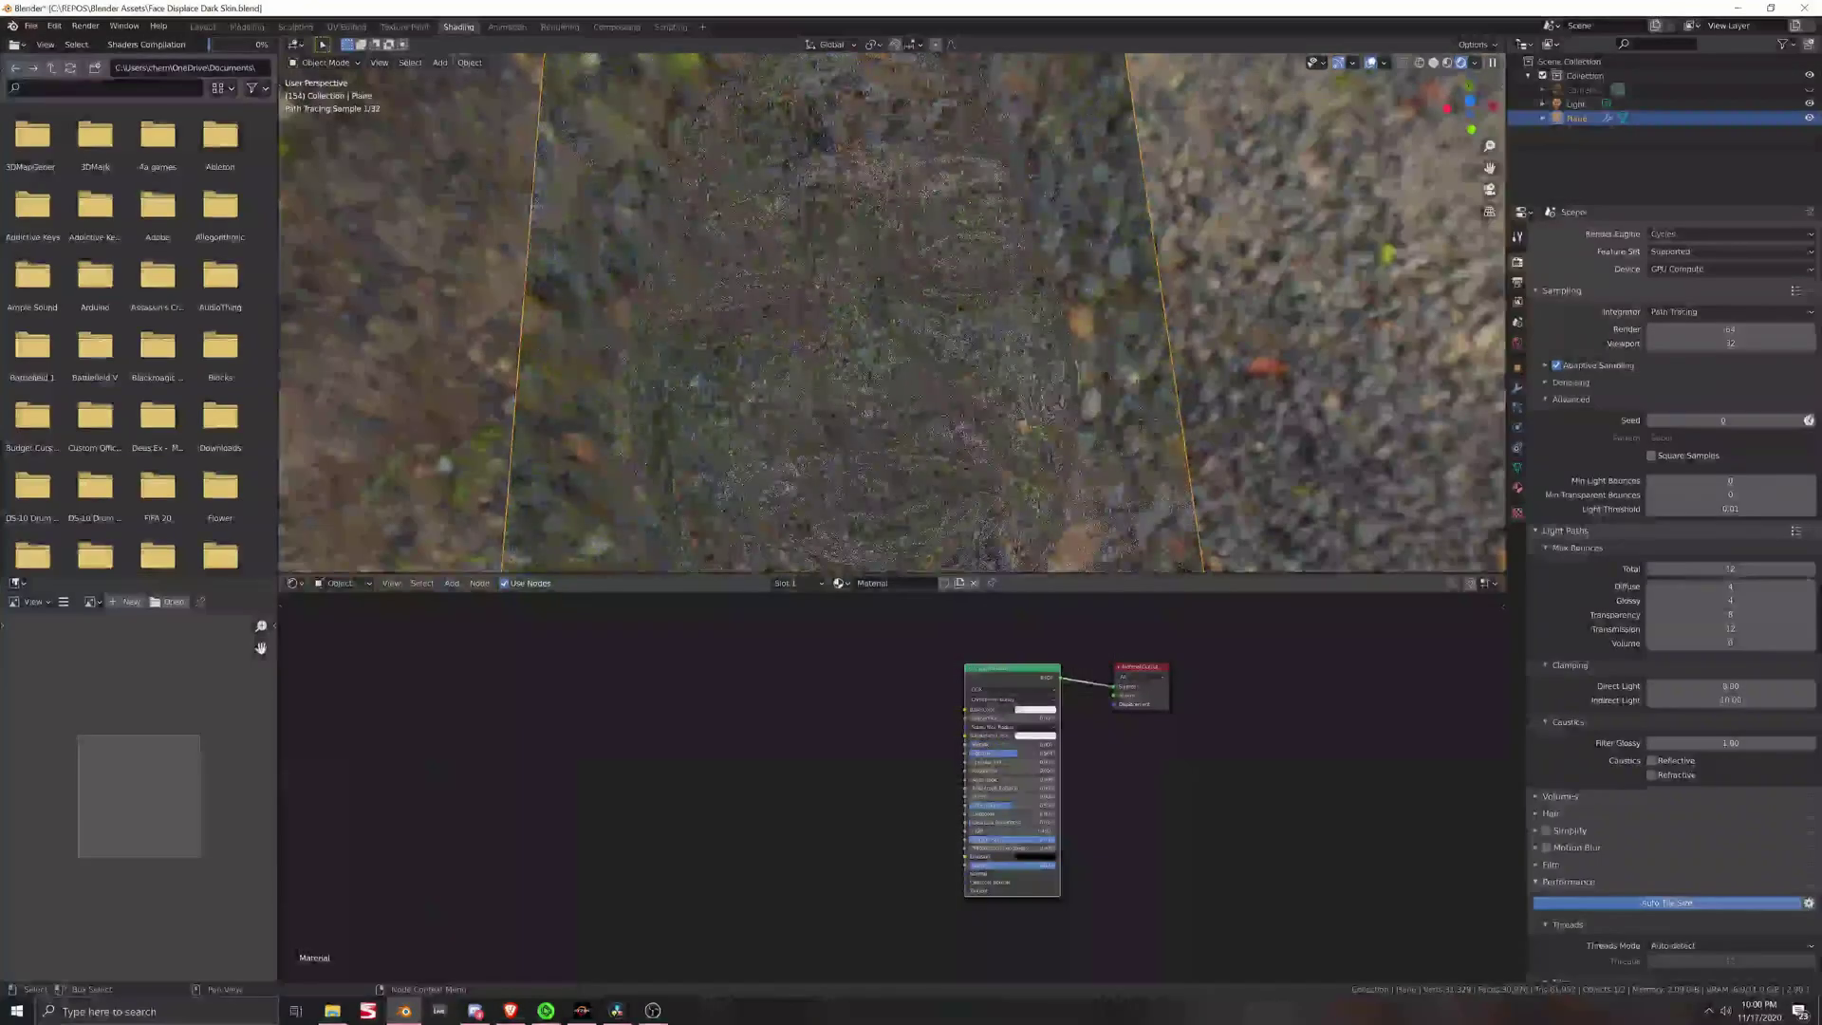
{"action": "mouse_move", "coordinate": [1058, 323]}
{"action": "middle_mouse_down"}
{"action": "mouse_move", "coordinate": [1061, 355]}
{"action": "mouse_move", "coordinate": [1001, 425]}
{"action": "mouse_move", "coordinate": [1011, 396]}
{"action": "mouse_move", "coordinate": [1008, 471]}
{"action": "middle_mouse_up"}
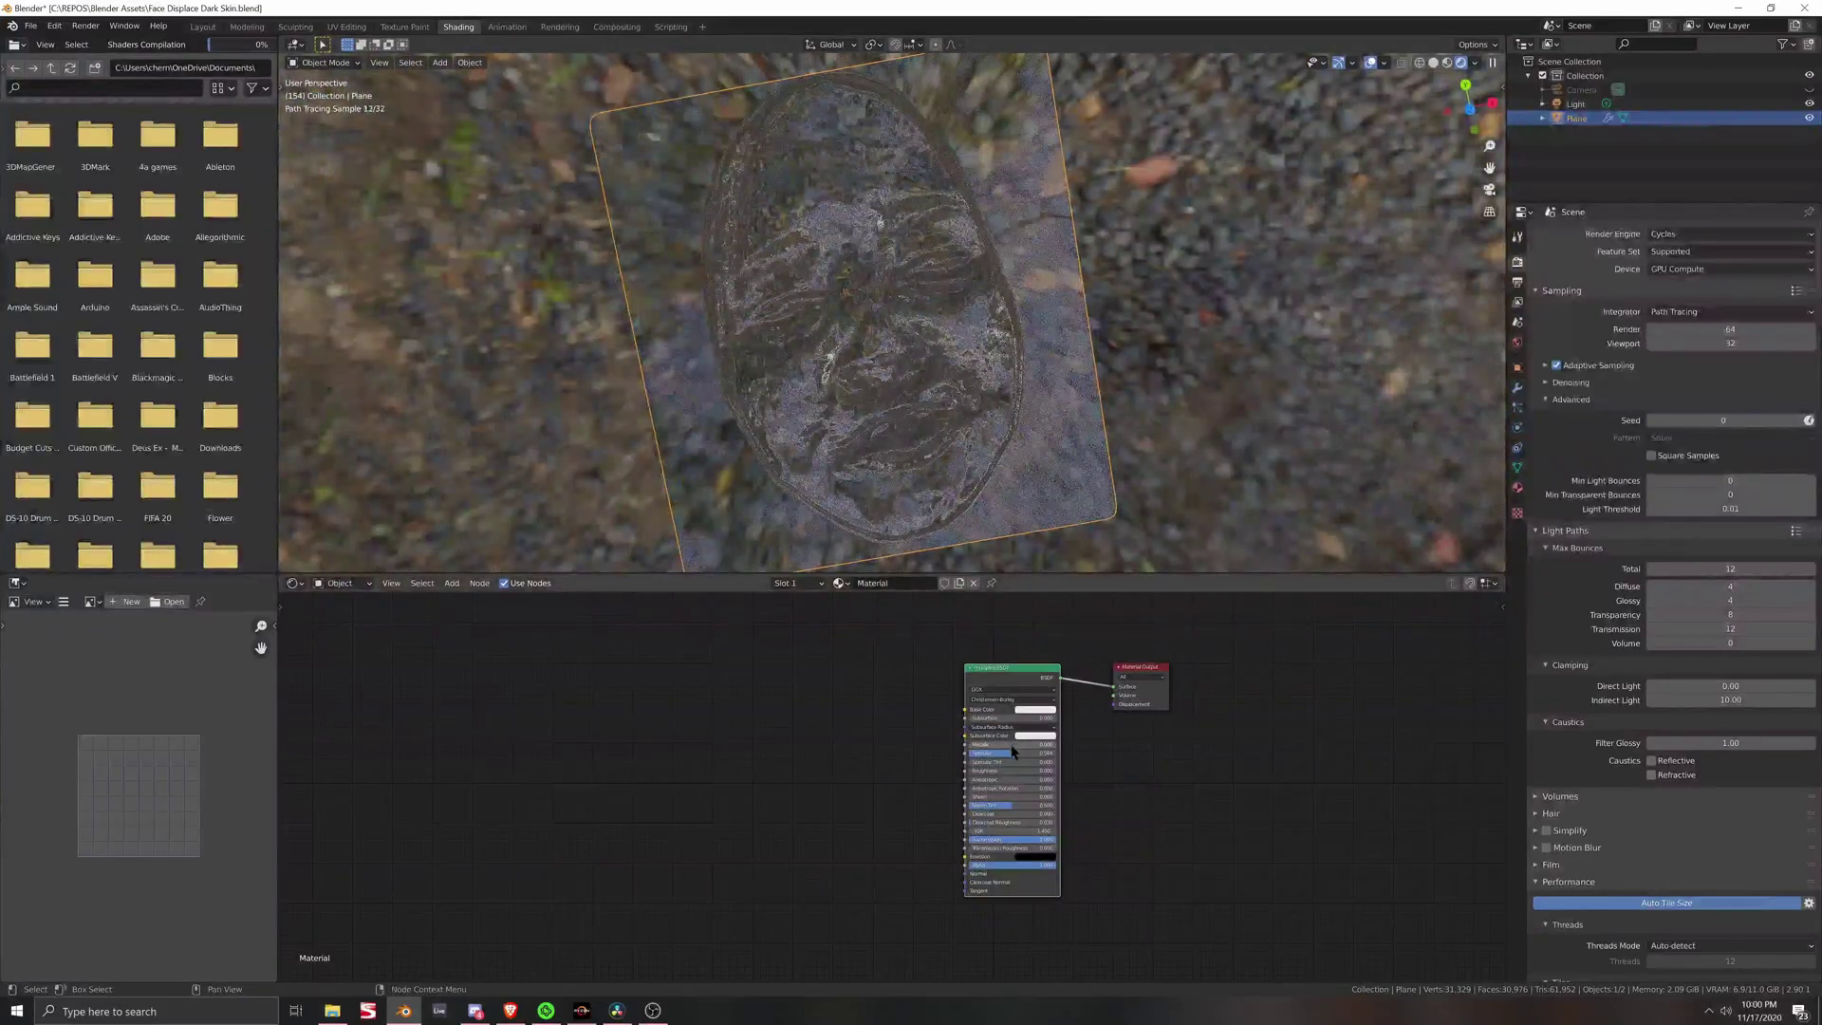
Step: Raise the Principled BSDF's Specular and Metallic and return the viewport to Material Preview shading
{"action": "mouse_move", "coordinate": [1042, 753]}
{"action": "left_mouse_down"}
{"action": "mouse_move", "coordinate": [1025, 755]}
{"action": "mouse_move", "coordinate": [1044, 744]}
{"action": "left_mouse_up"}
{"action": "scroll", "coordinate": [911, 361], "scroll_direction": "up", "scroll_amount": 4}
{"action": "left_click", "coordinate": [1448, 63]}
{"action": "left_click", "coordinate": [1478, 63]}
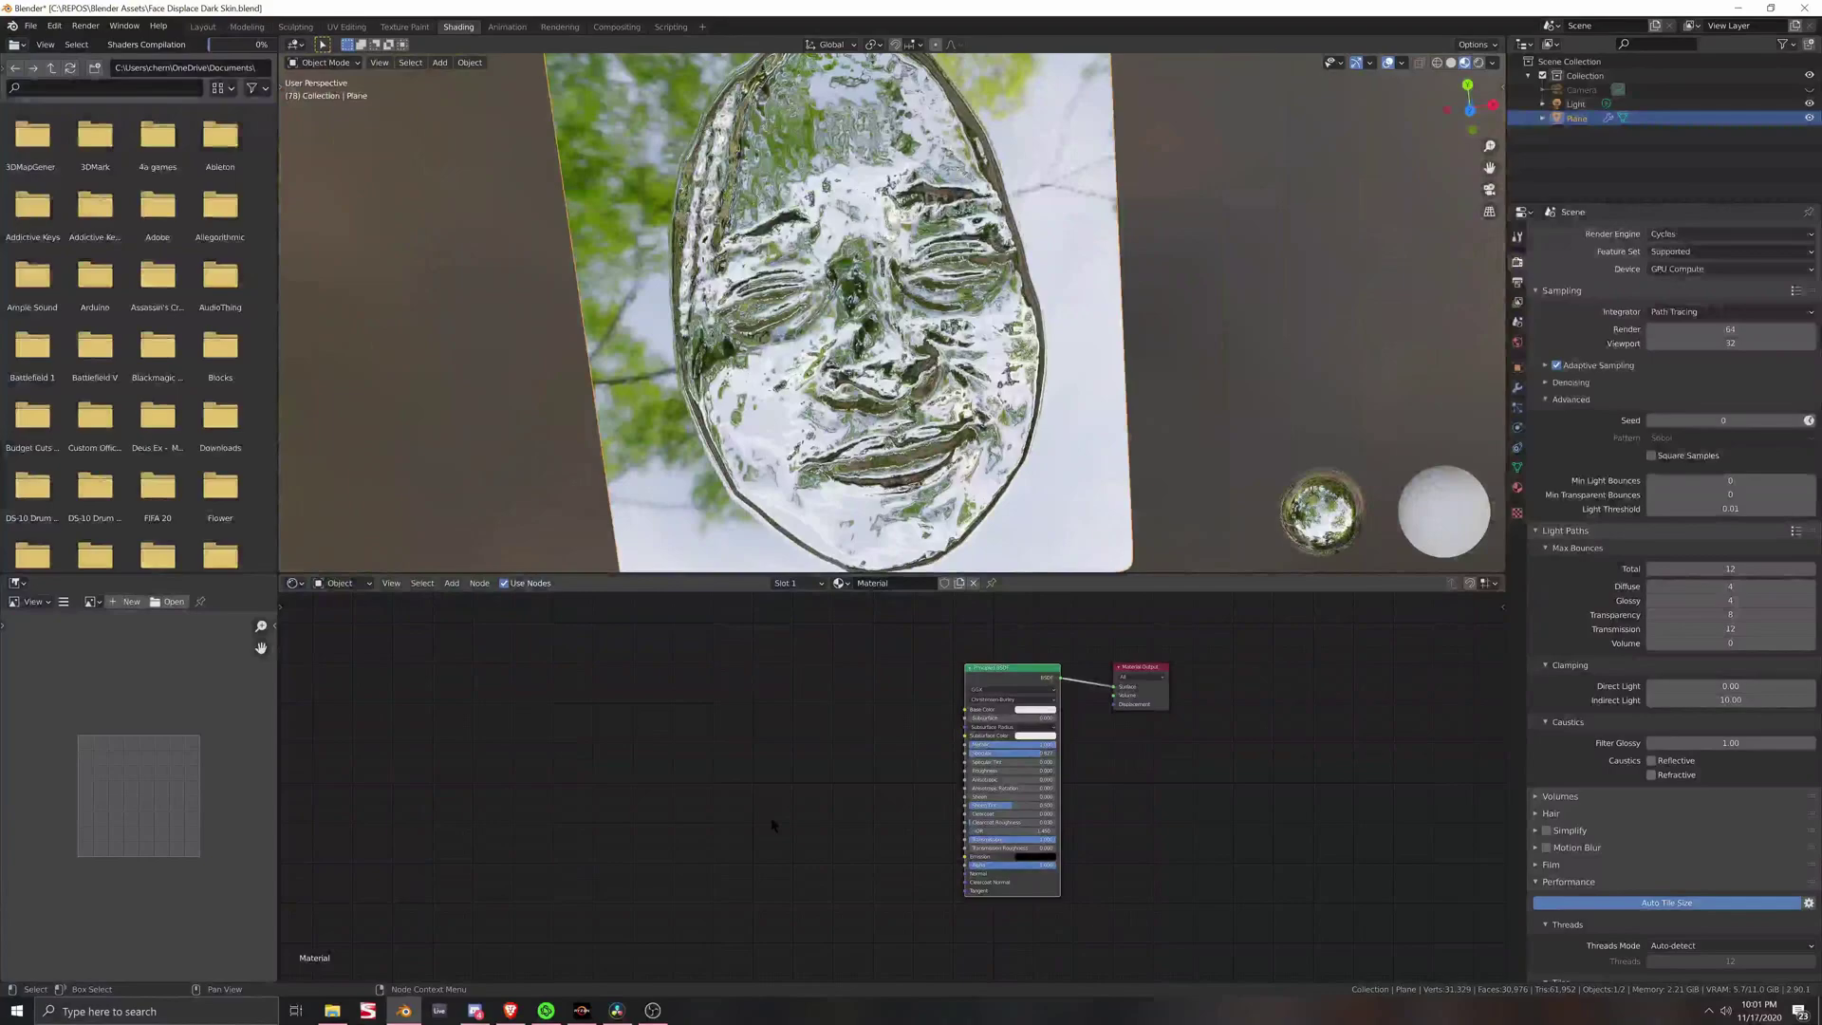
Step: Add a Geometry node to the dark-skin material, placed before the Principled BSDF
{"action": "key", "text": "shift+a"}
{"action": "mouse_move", "coordinate": [809, 843]}
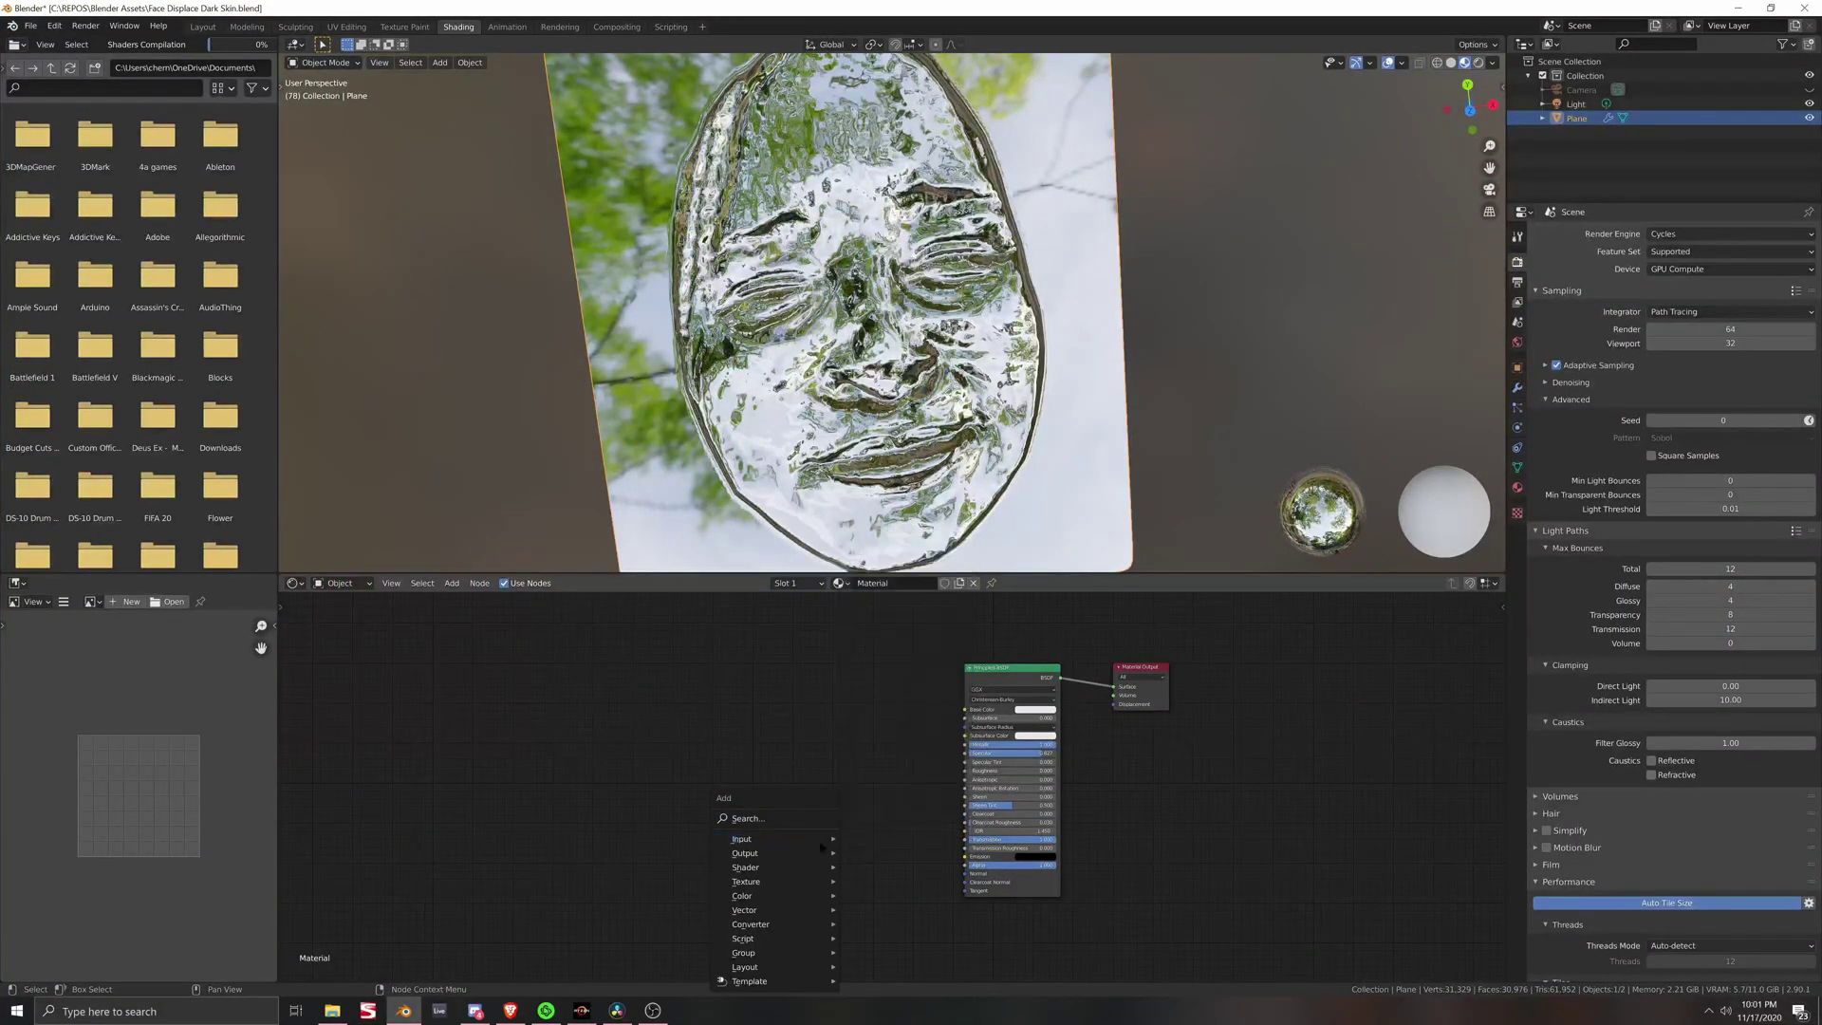
{"action": "left_click", "coordinate": [774, 816]}
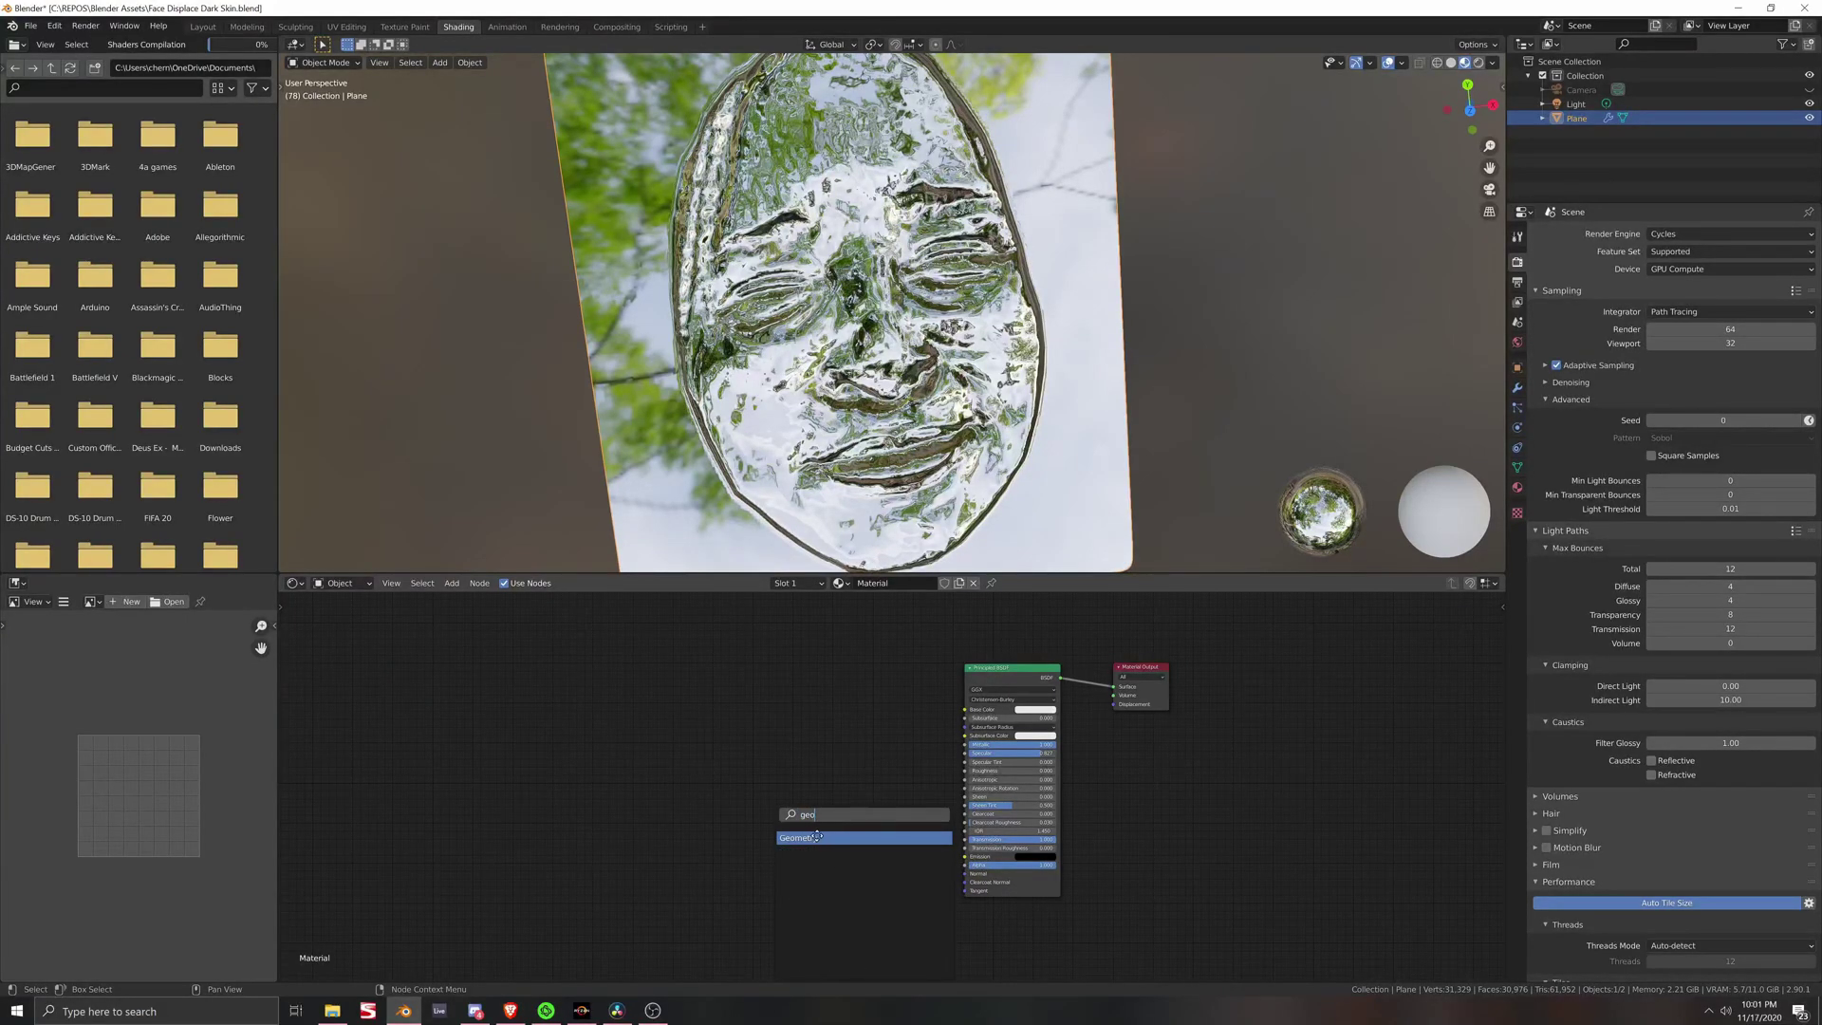
{"action": "left_click", "coordinate": [819, 836]}
{"action": "left_click", "coordinate": [655, 764]}
Step: Add a Voronoi Texture node between the Separate XYZ node and the Principled BSDF
{"action": "scroll", "coordinate": [722, 779], "scroll_direction": "up", "scroll_amount": 1}
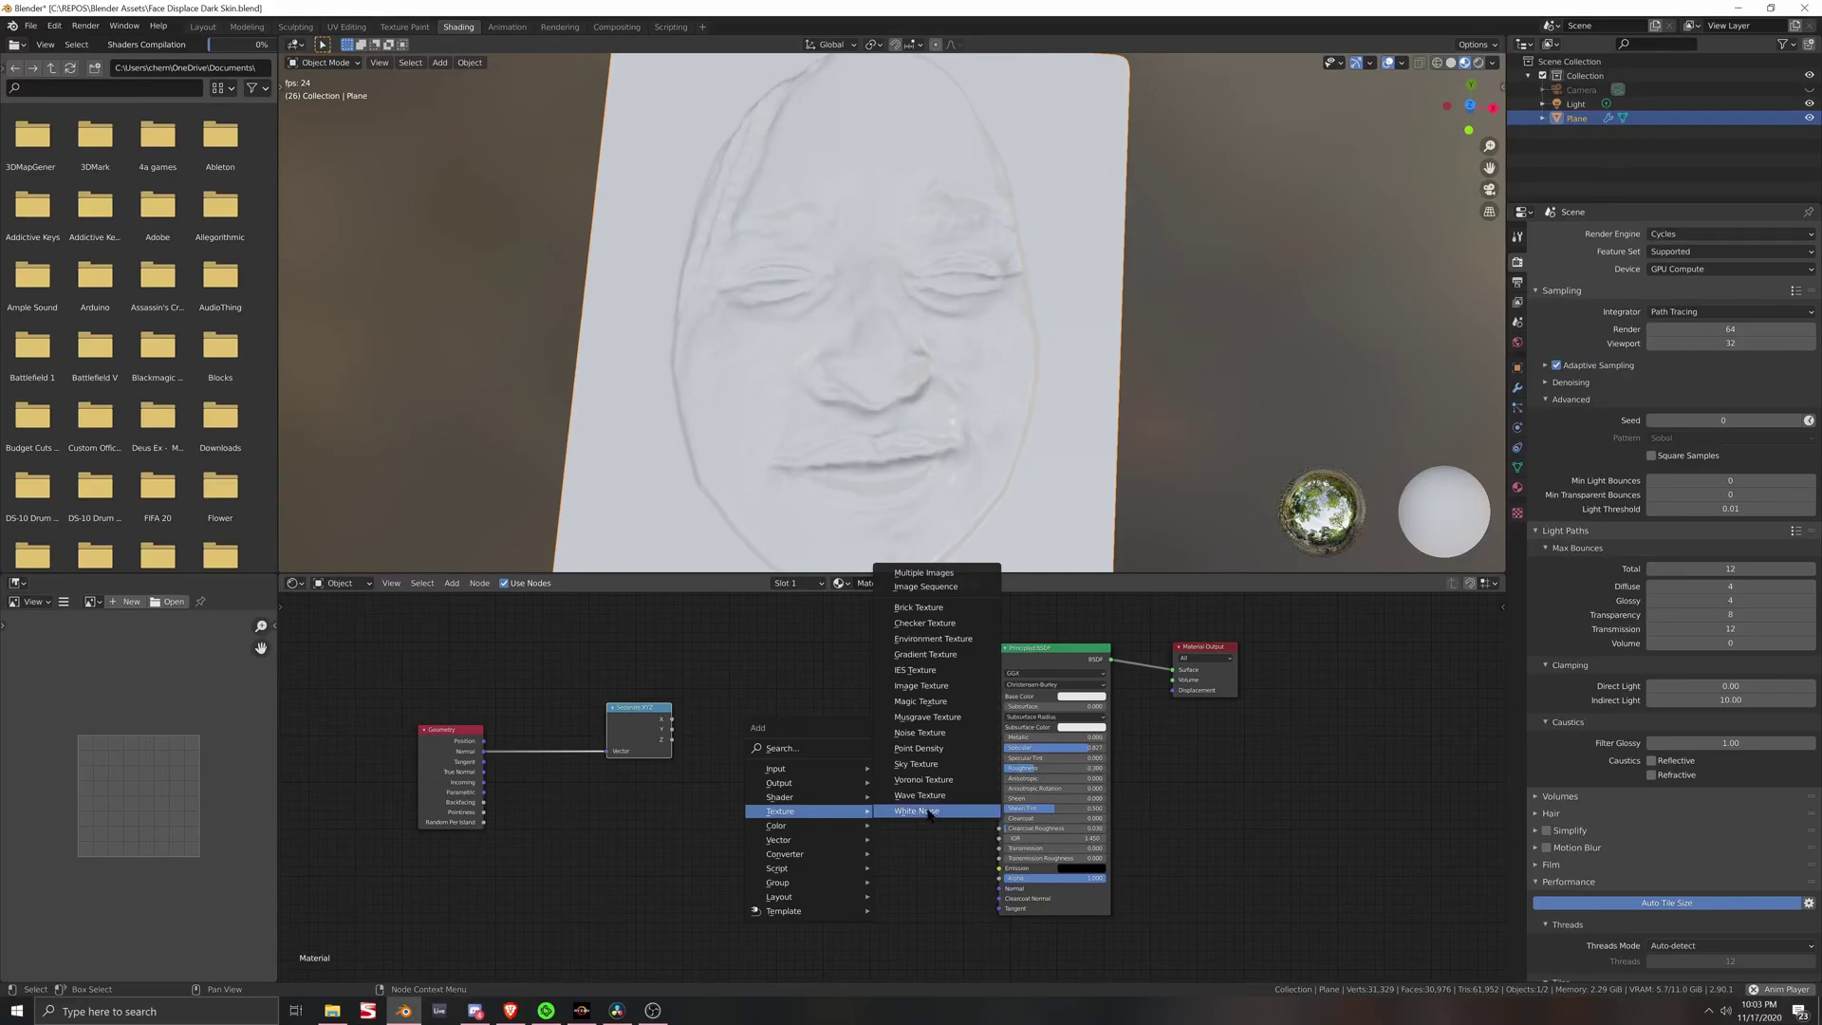
{"action": "left_click", "coordinate": [923, 779]}
{"action": "left_click", "coordinate": [800, 750]}
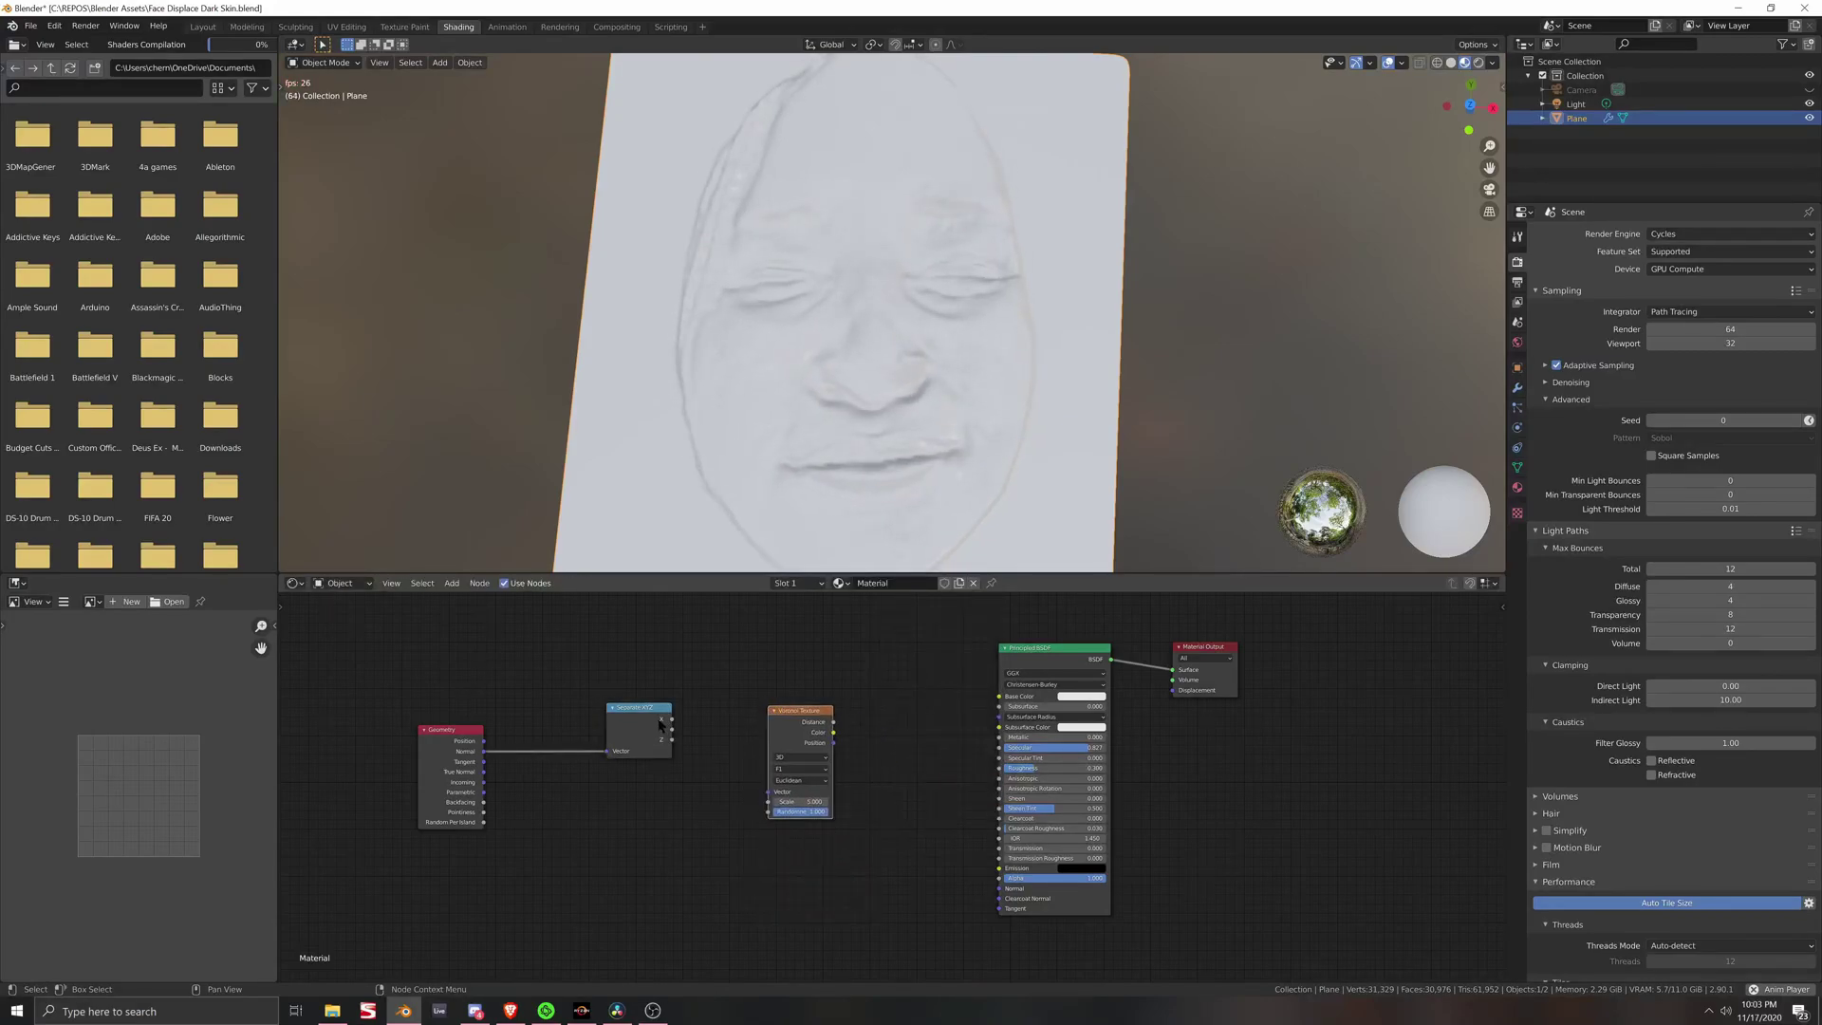
Step: Link the Separate XYZ Y output to the Voronoi Vector, Voronoi Color to Base Color, and Voronoi Position to the material's Displacement
{"action": "left_click_drag", "start_coordinate": [672, 730], "coordinate": [767, 800]}
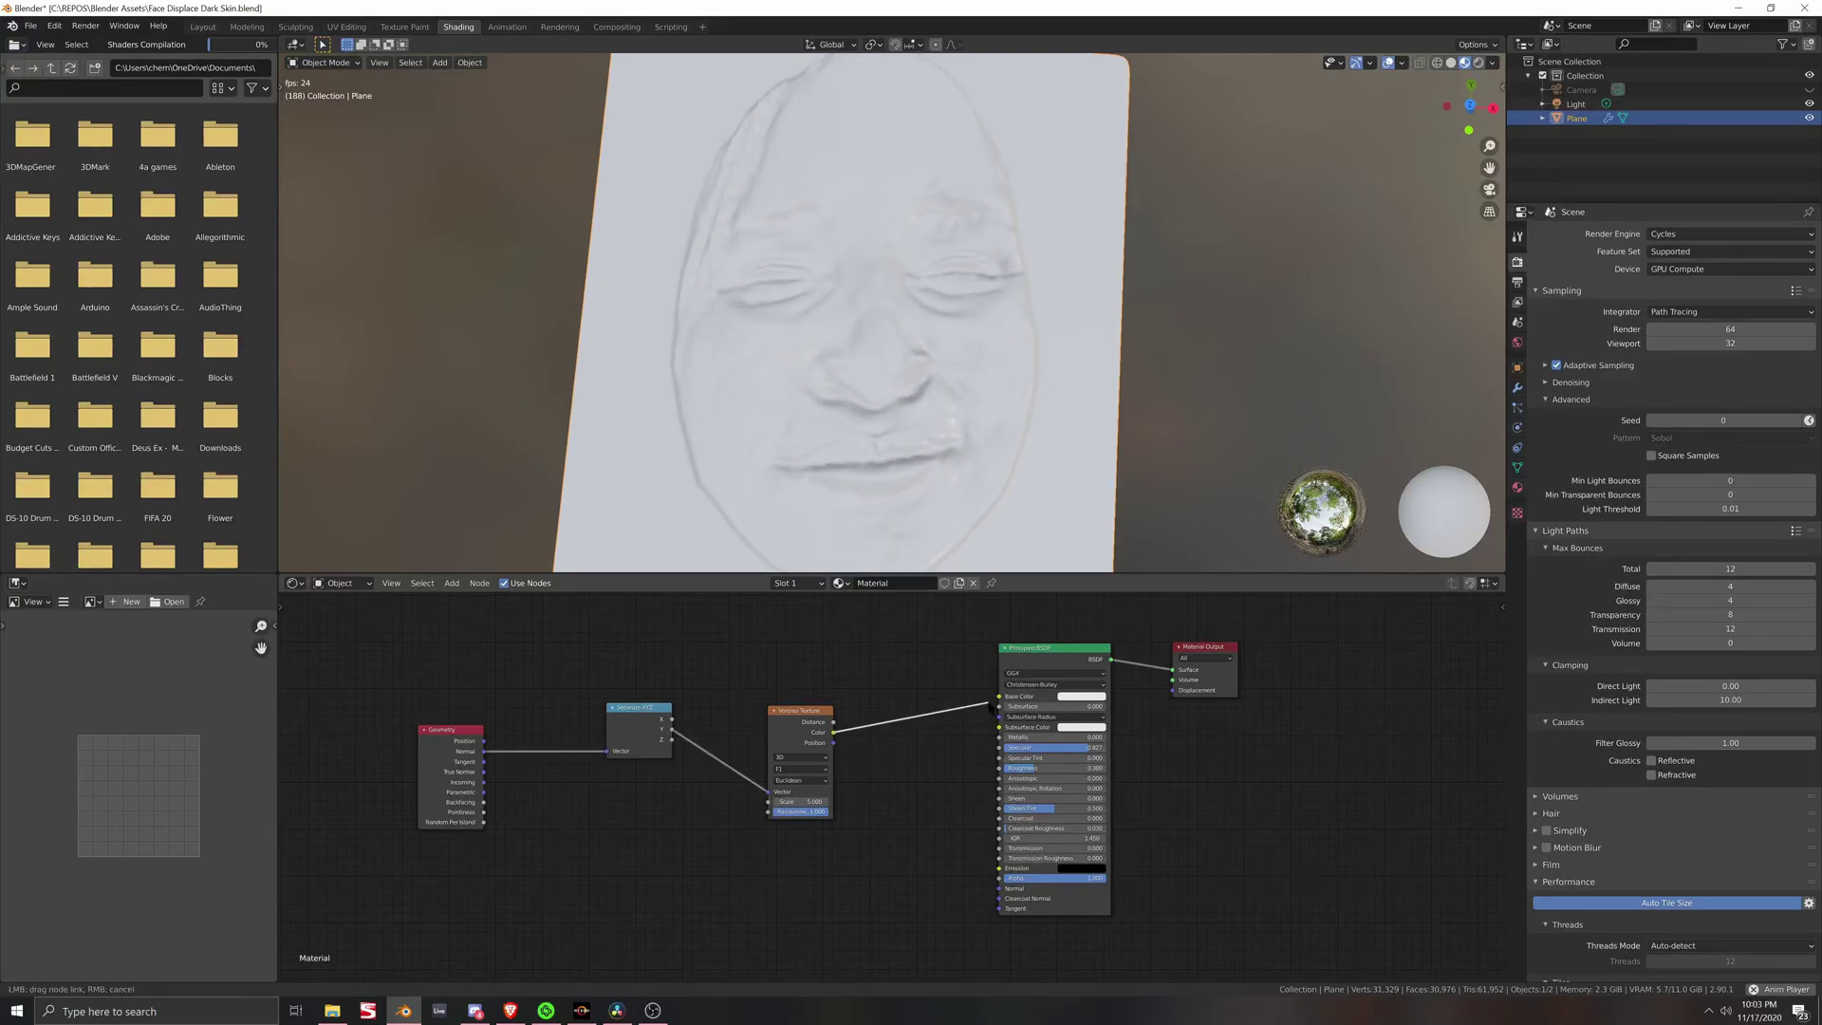
{"action": "left_click_drag", "start_coordinate": [996, 702], "coordinate": [999, 696]}
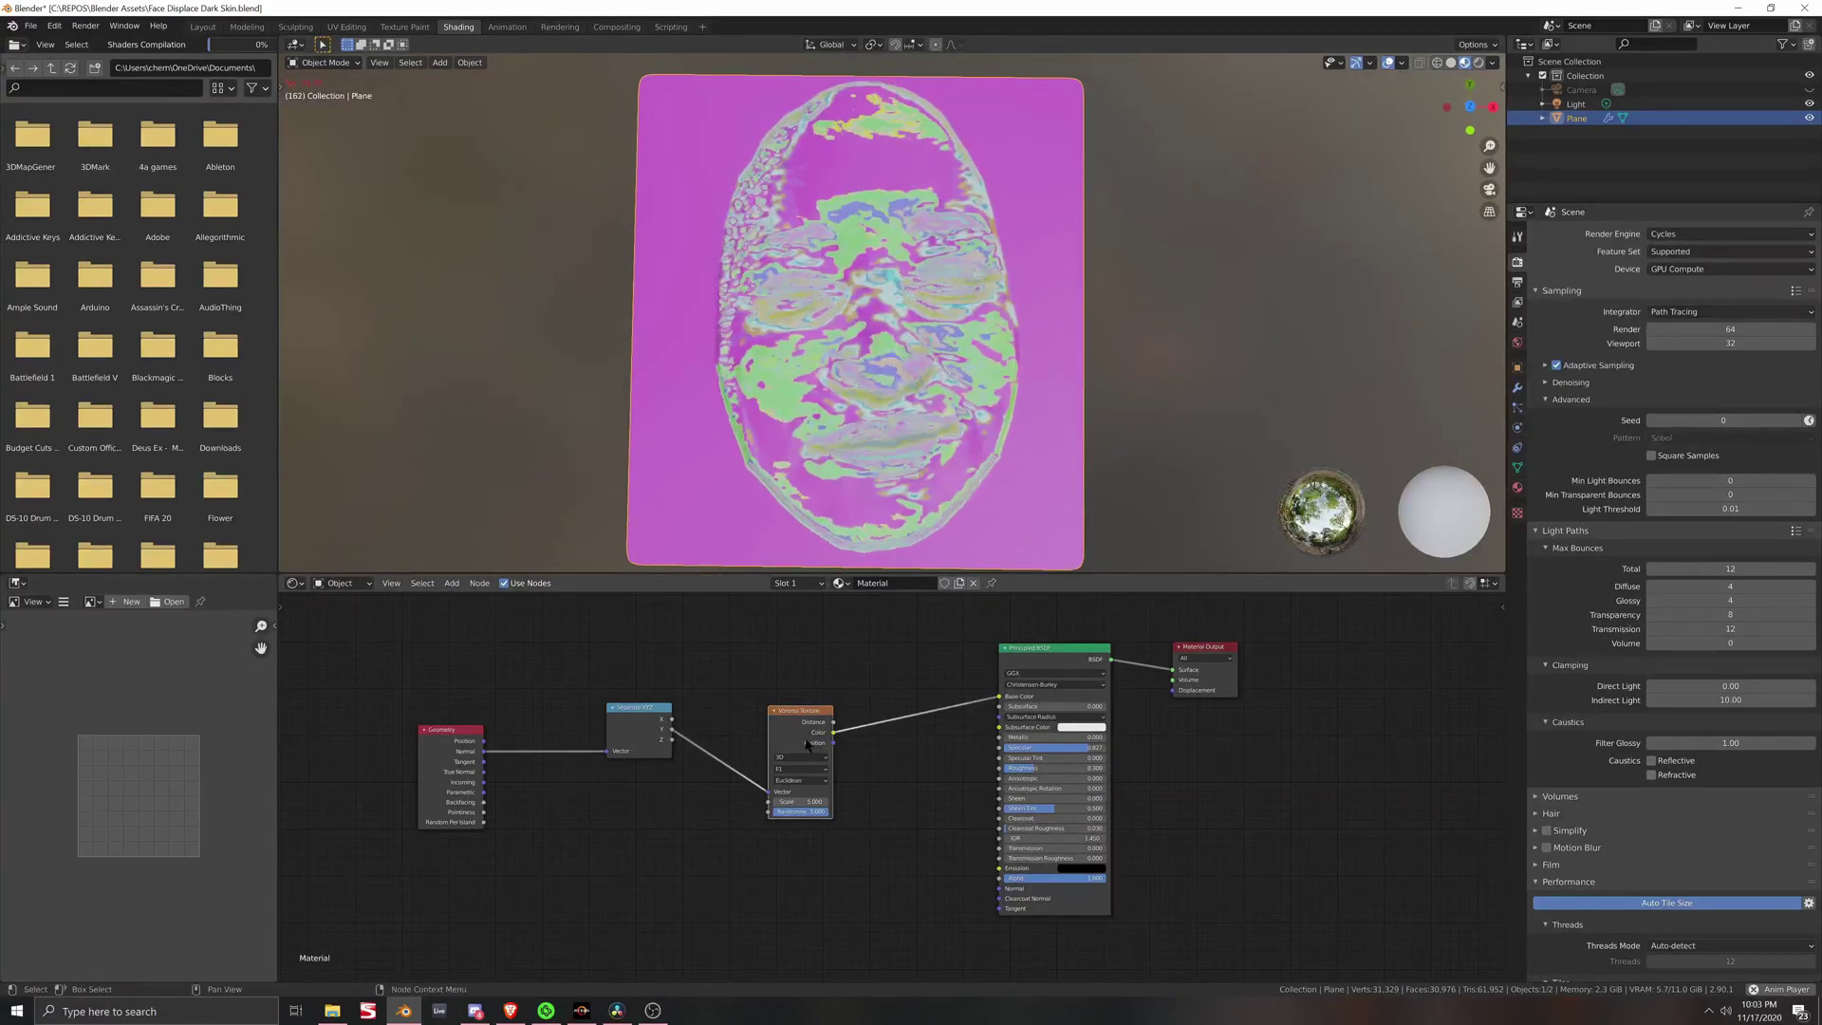
{"action": "left_click_drag", "start_coordinate": [834, 743], "coordinate": [1174, 690]}
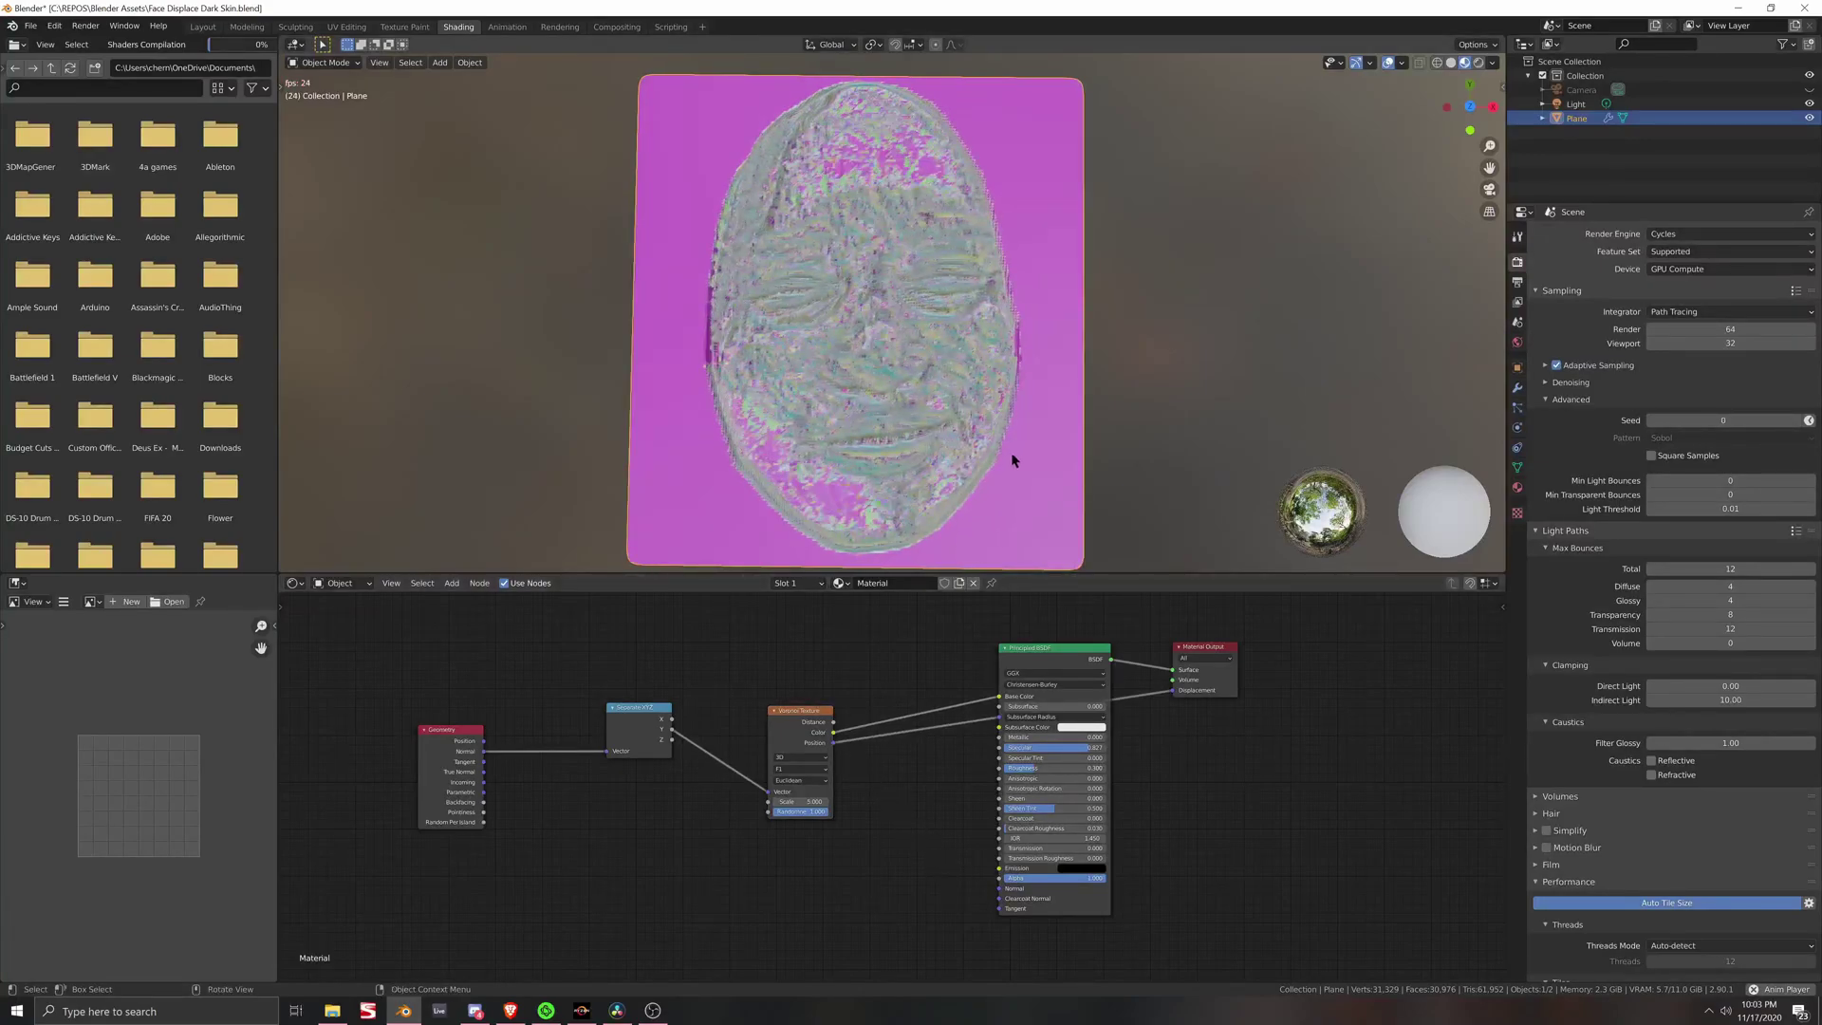
{"action": "middle_click_drag", "start_coordinate": [968, 446], "coordinate": [1006, 448]}
{"action": "scroll", "coordinate": [1006, 448], "scroll_direction": "up", "scroll_amount": 1}
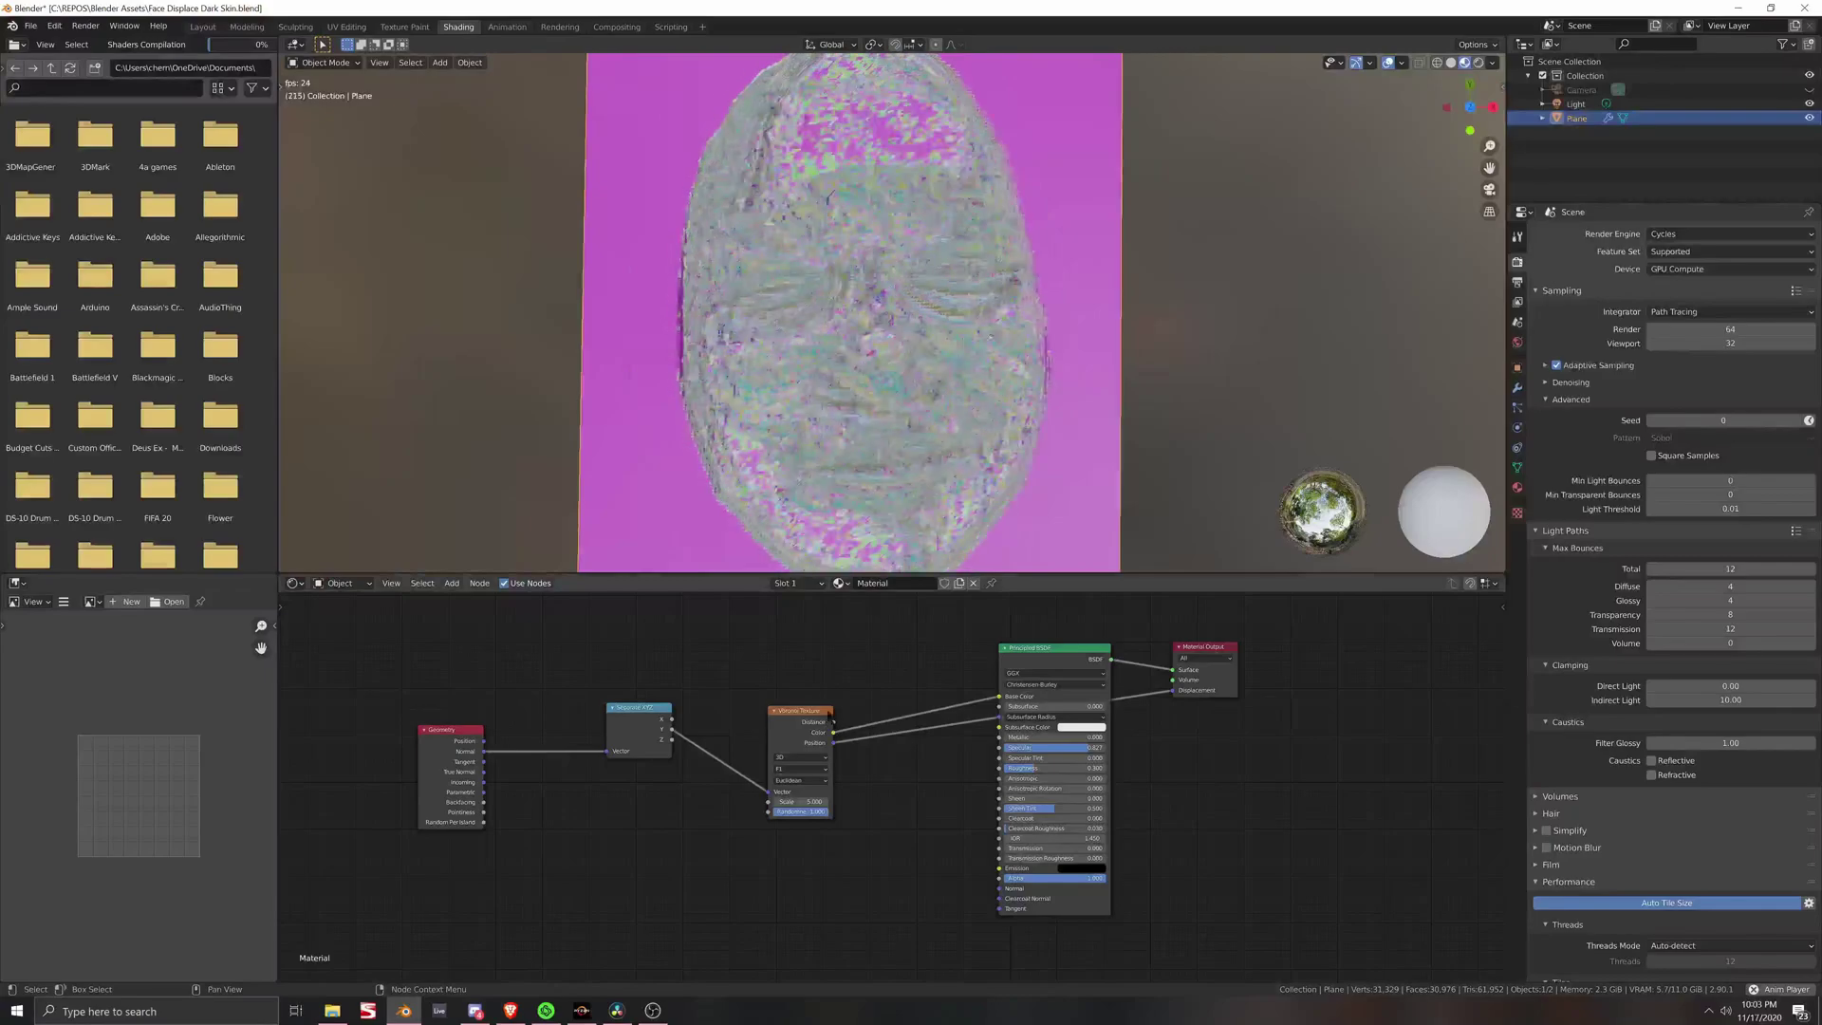
Step: Connect the Voronoi Distance output to the Principled BSDF's Roughness, move that link to Metallic, and inspect the face
{"action": "left_click_drag", "start_coordinate": [833, 738], "coordinate": [999, 767]}
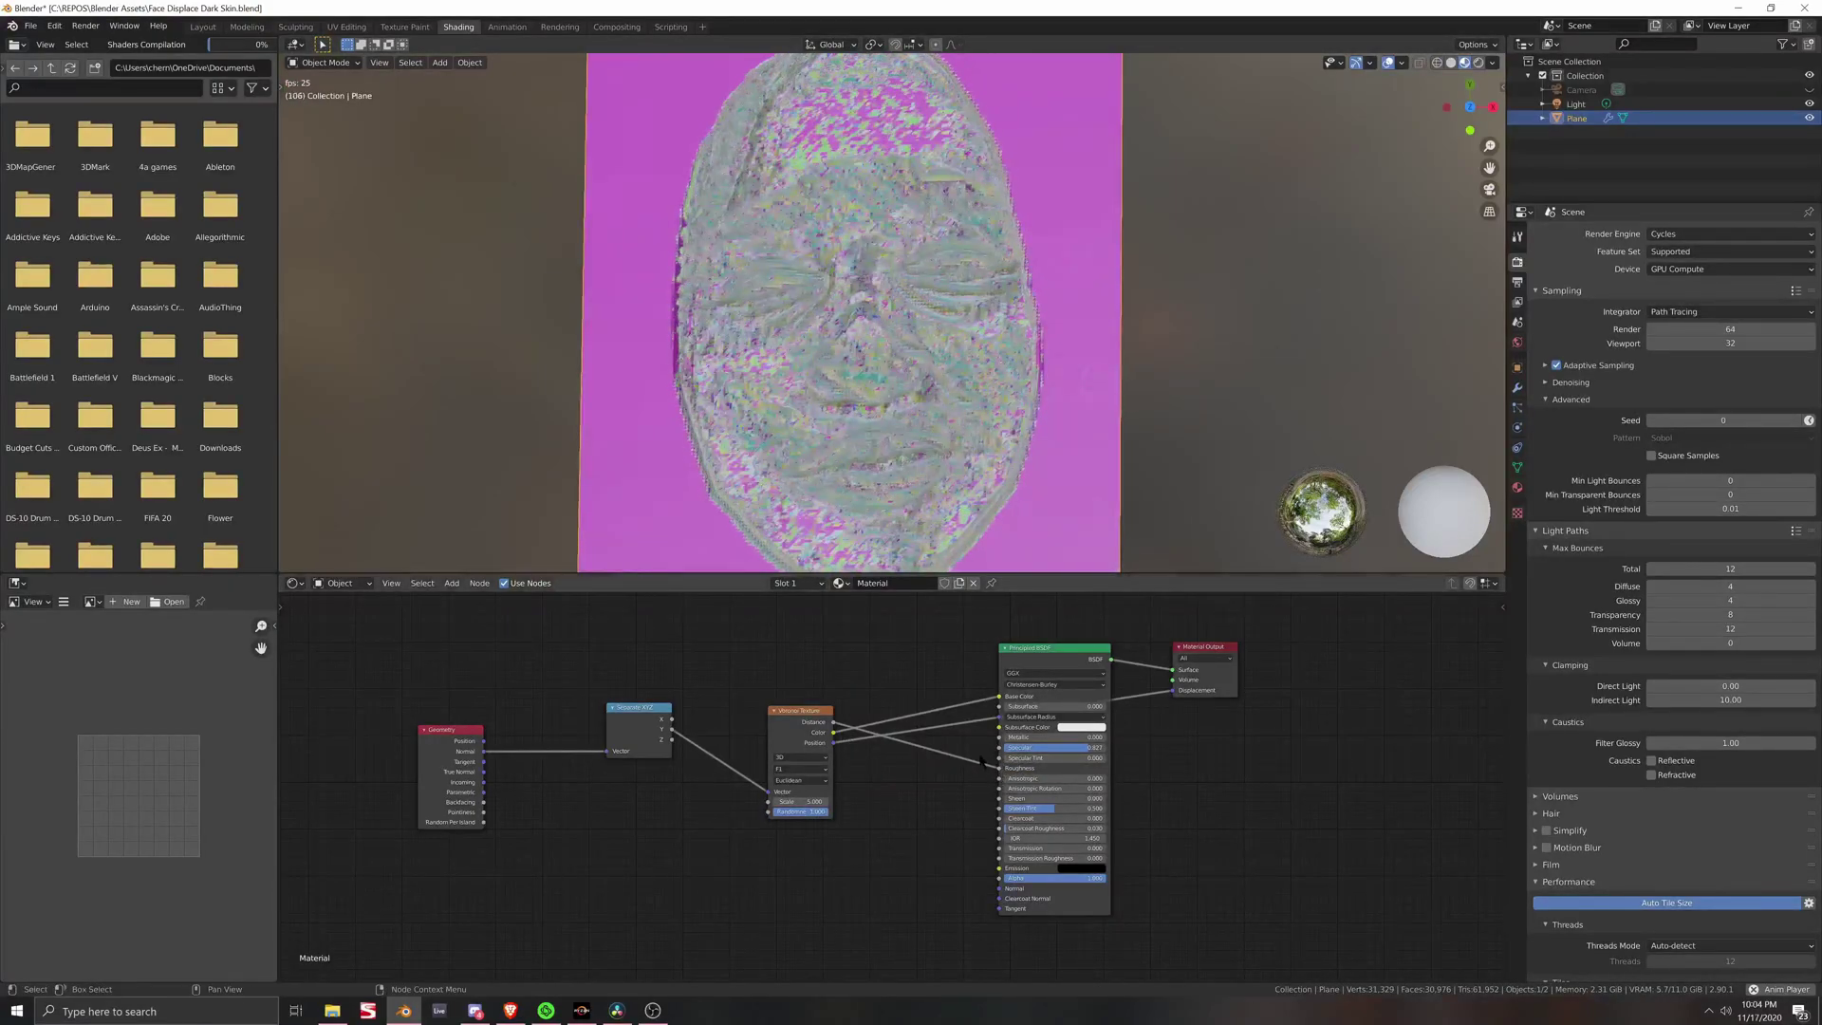
{"action": "left_click_drag", "start_coordinate": [999, 769], "coordinate": [1000, 737]}
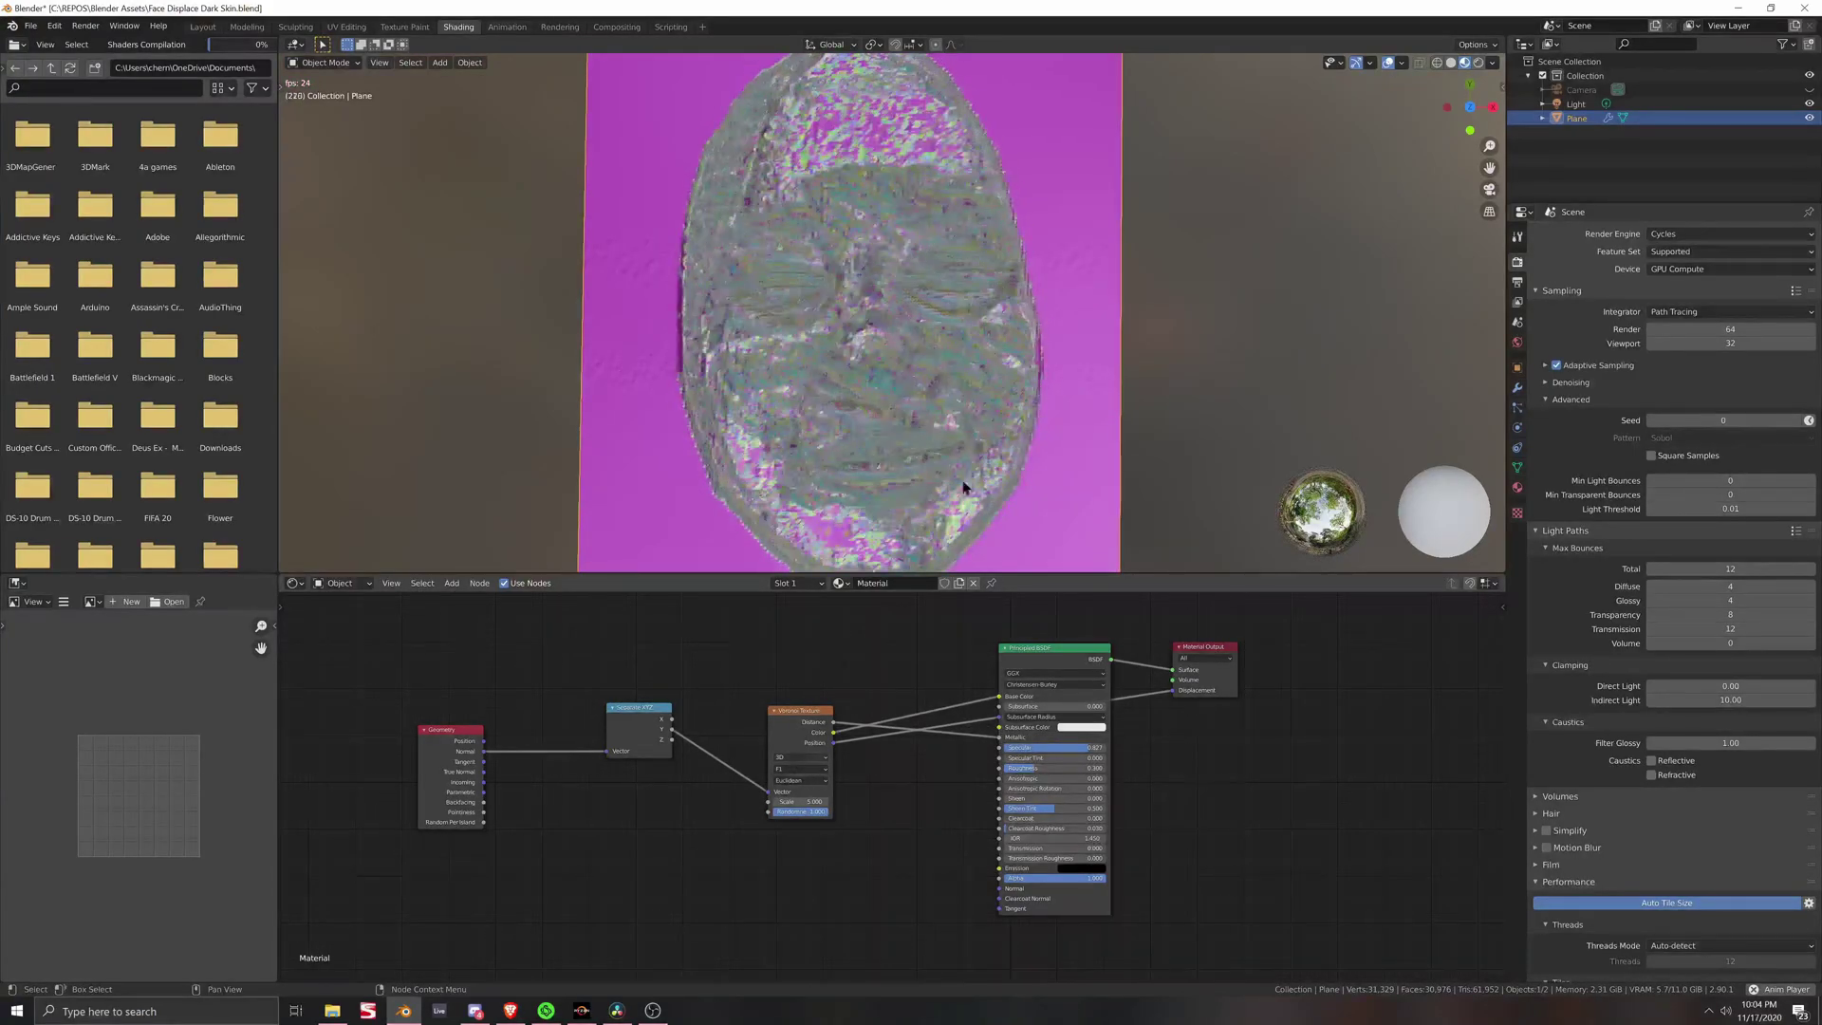
{"action": "scroll", "coordinate": [914, 358], "scroll_direction": "down", "scroll_amount": 2}
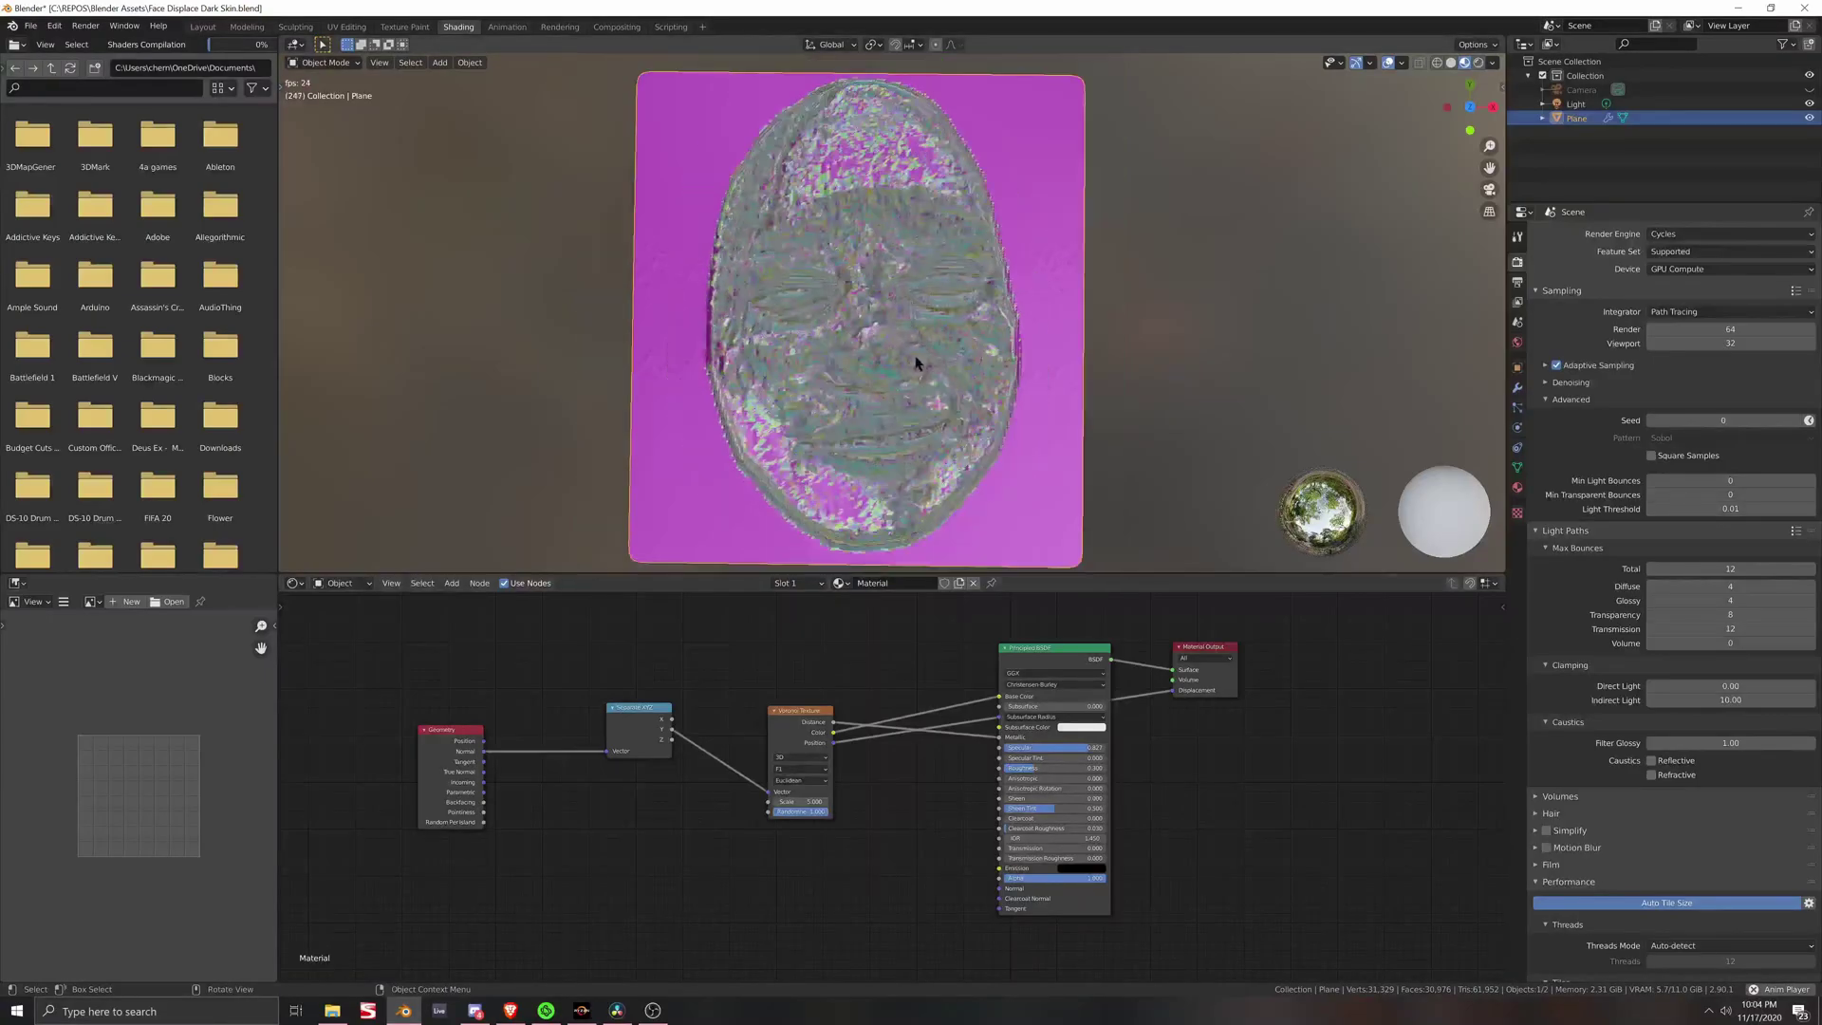
{"action": "scroll", "coordinate": [1005, 398], "scroll_direction": "up", "scroll_amount": 3}
{"action": "mouse_move", "coordinate": [1005, 399]}
{"action": "middle_mouse_down"}
{"action": "mouse_move", "coordinate": [1008, 272]}
{"action": "mouse_move", "coordinate": [1066, 252]}
{"action": "mouse_move", "coordinate": [1034, 371]}
{"action": "mouse_move", "coordinate": [1013, 379]}
{"action": "middle_mouse_up"}
{"action": "scroll", "coordinate": [1016, 378], "scroll_direction": "down", "scroll_amount": 3}
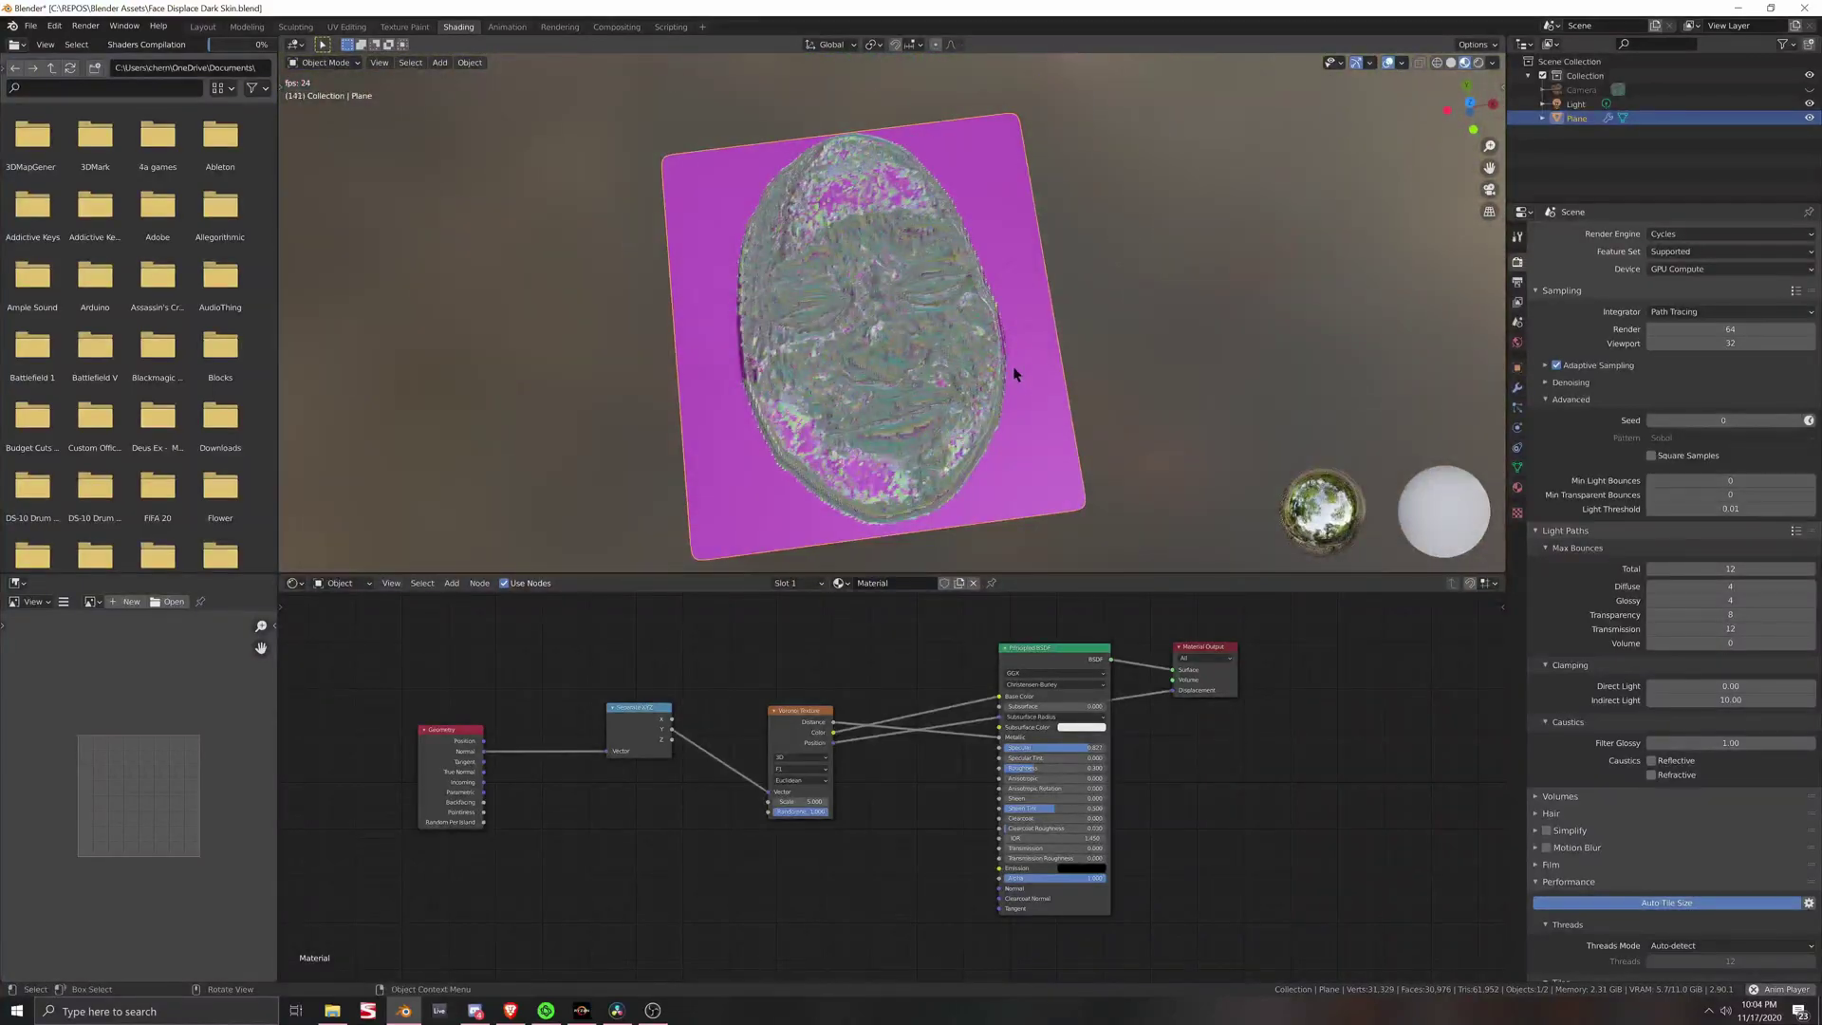
Step: Try different Scale values on the Voronoi Texture and compare the pattern on the face from above
{"action": "left_click_drag", "start_coordinate": [795, 802], "coordinate": [916, 801]}
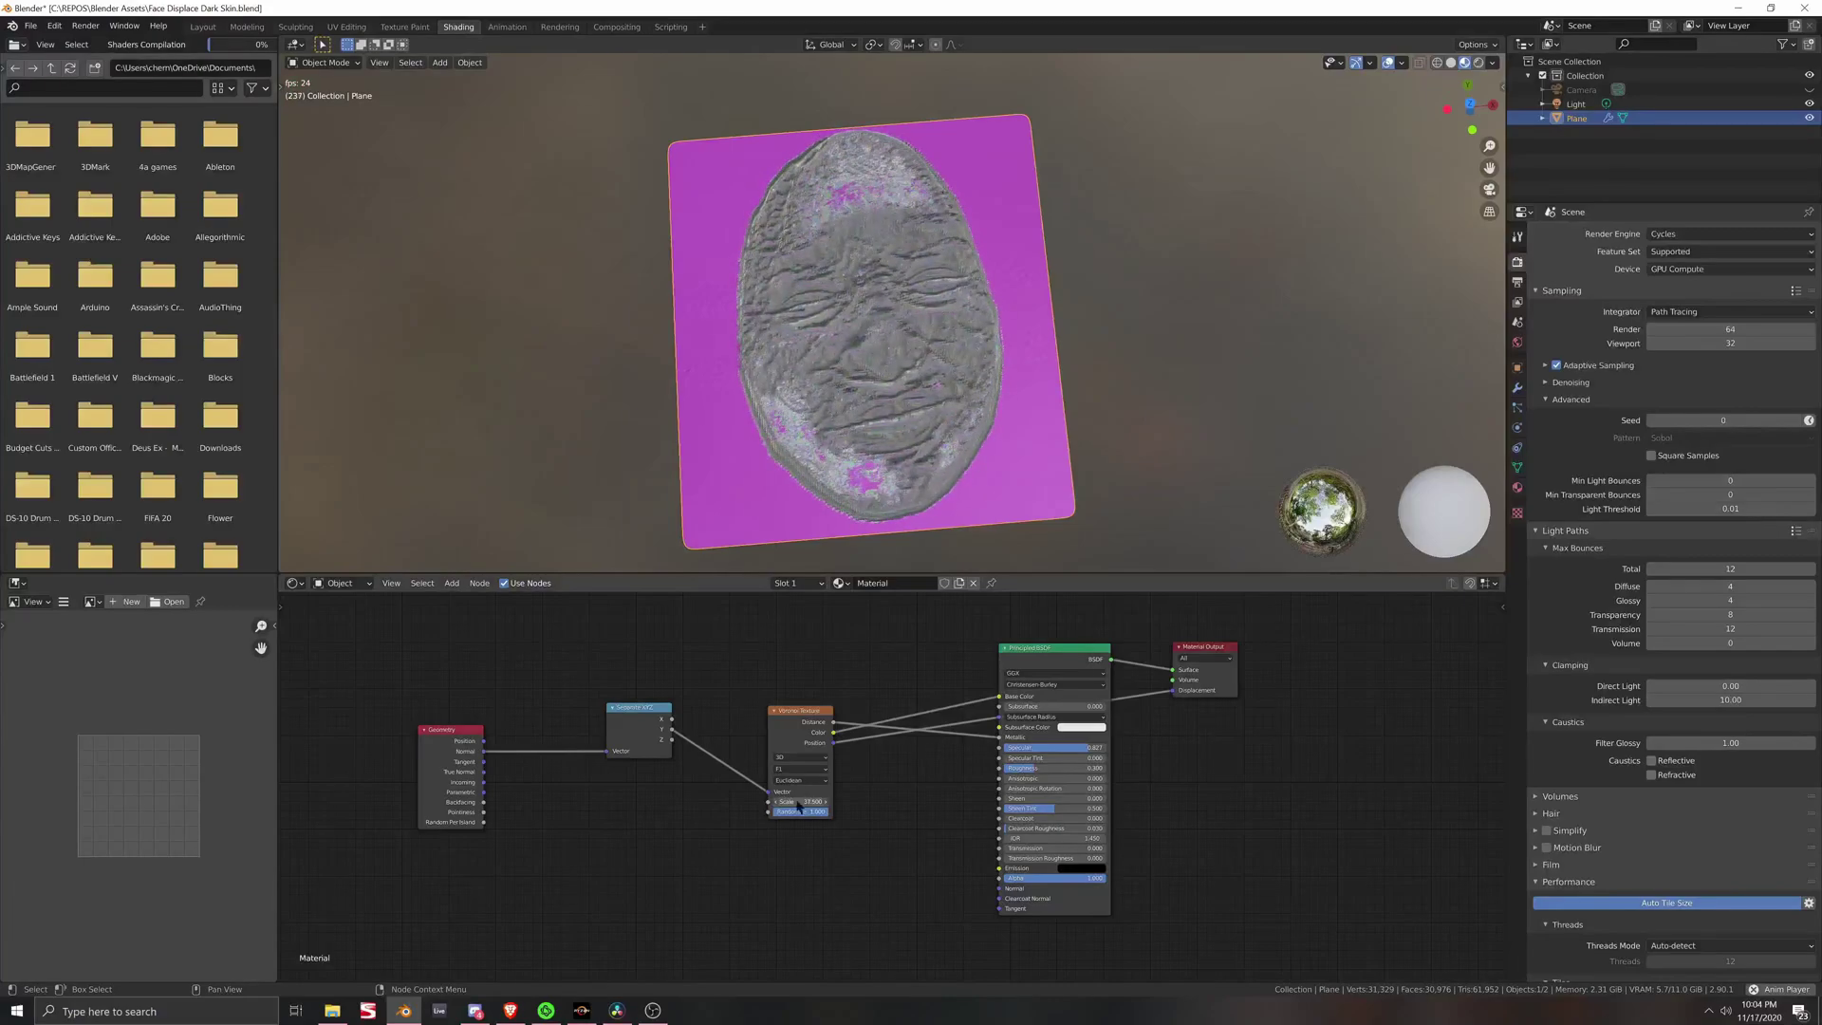
{"action": "scroll", "coordinate": [1035, 454], "scroll_direction": "up", "scroll_amount": 2}
{"action": "key", "text": "KP_7"}
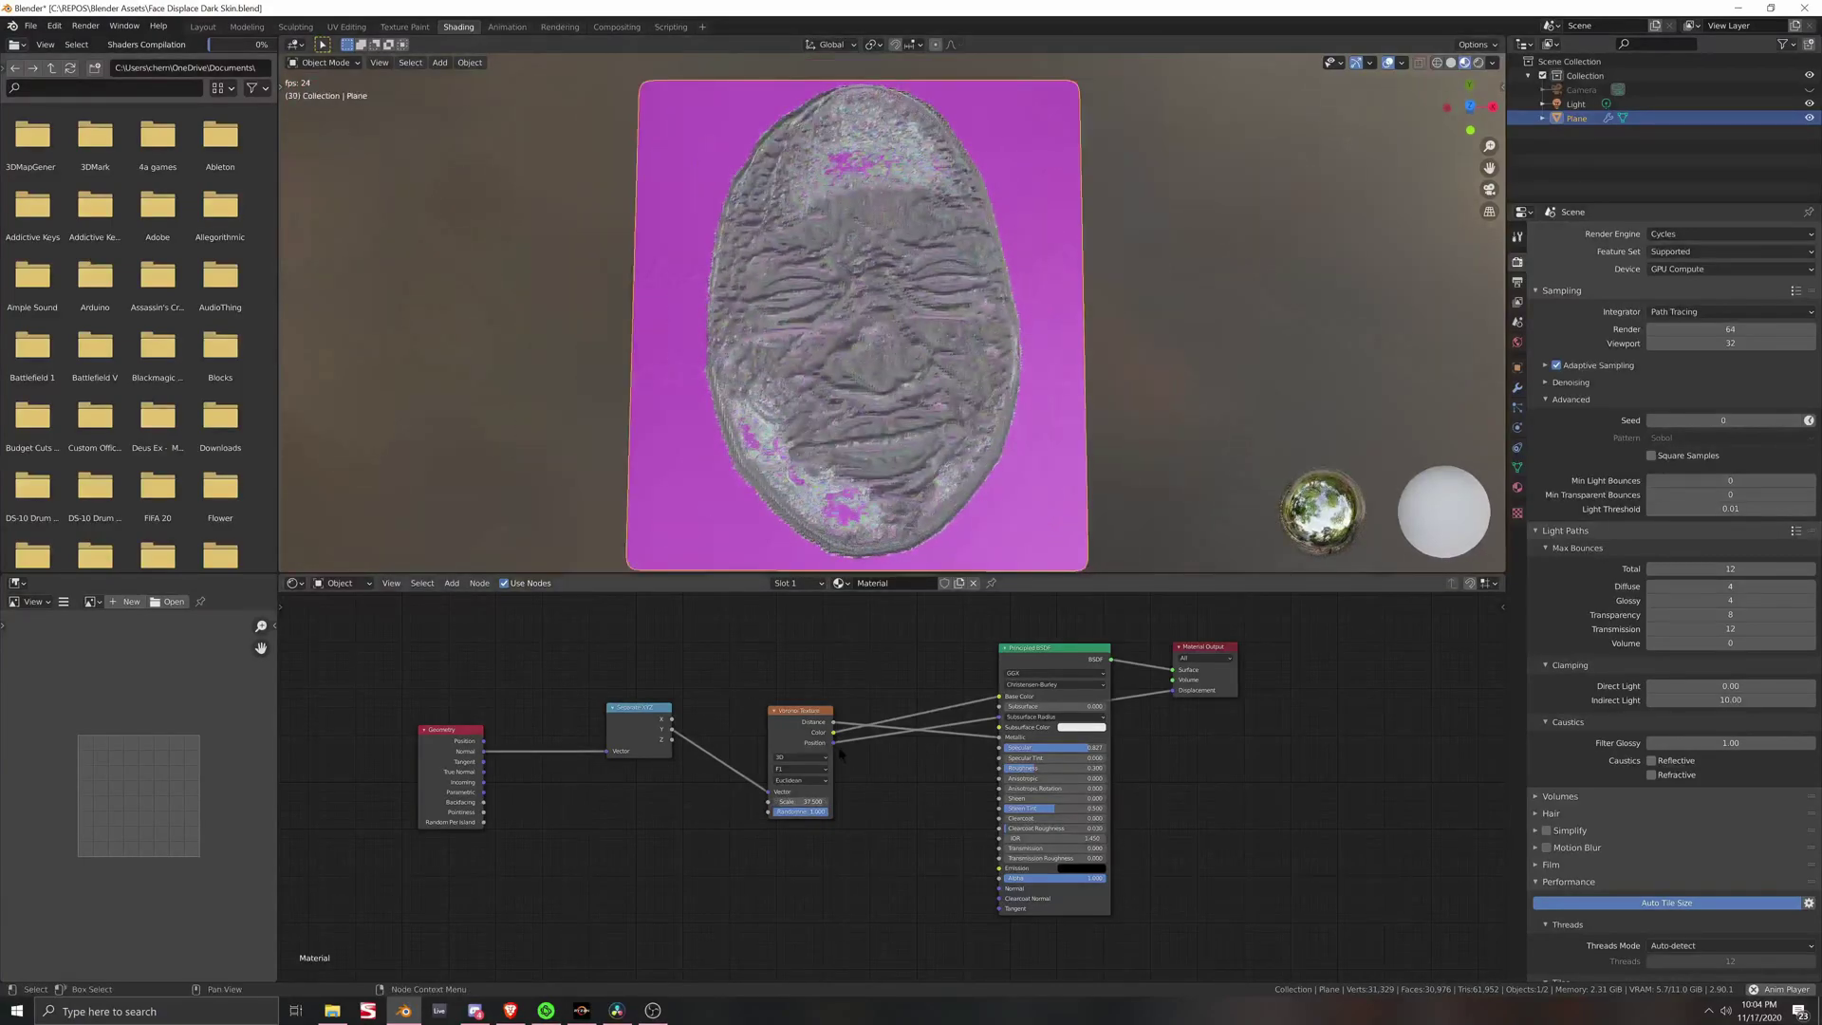
{"action": "left_click_drag", "start_coordinate": [800, 802], "coordinate": [875, 802]}
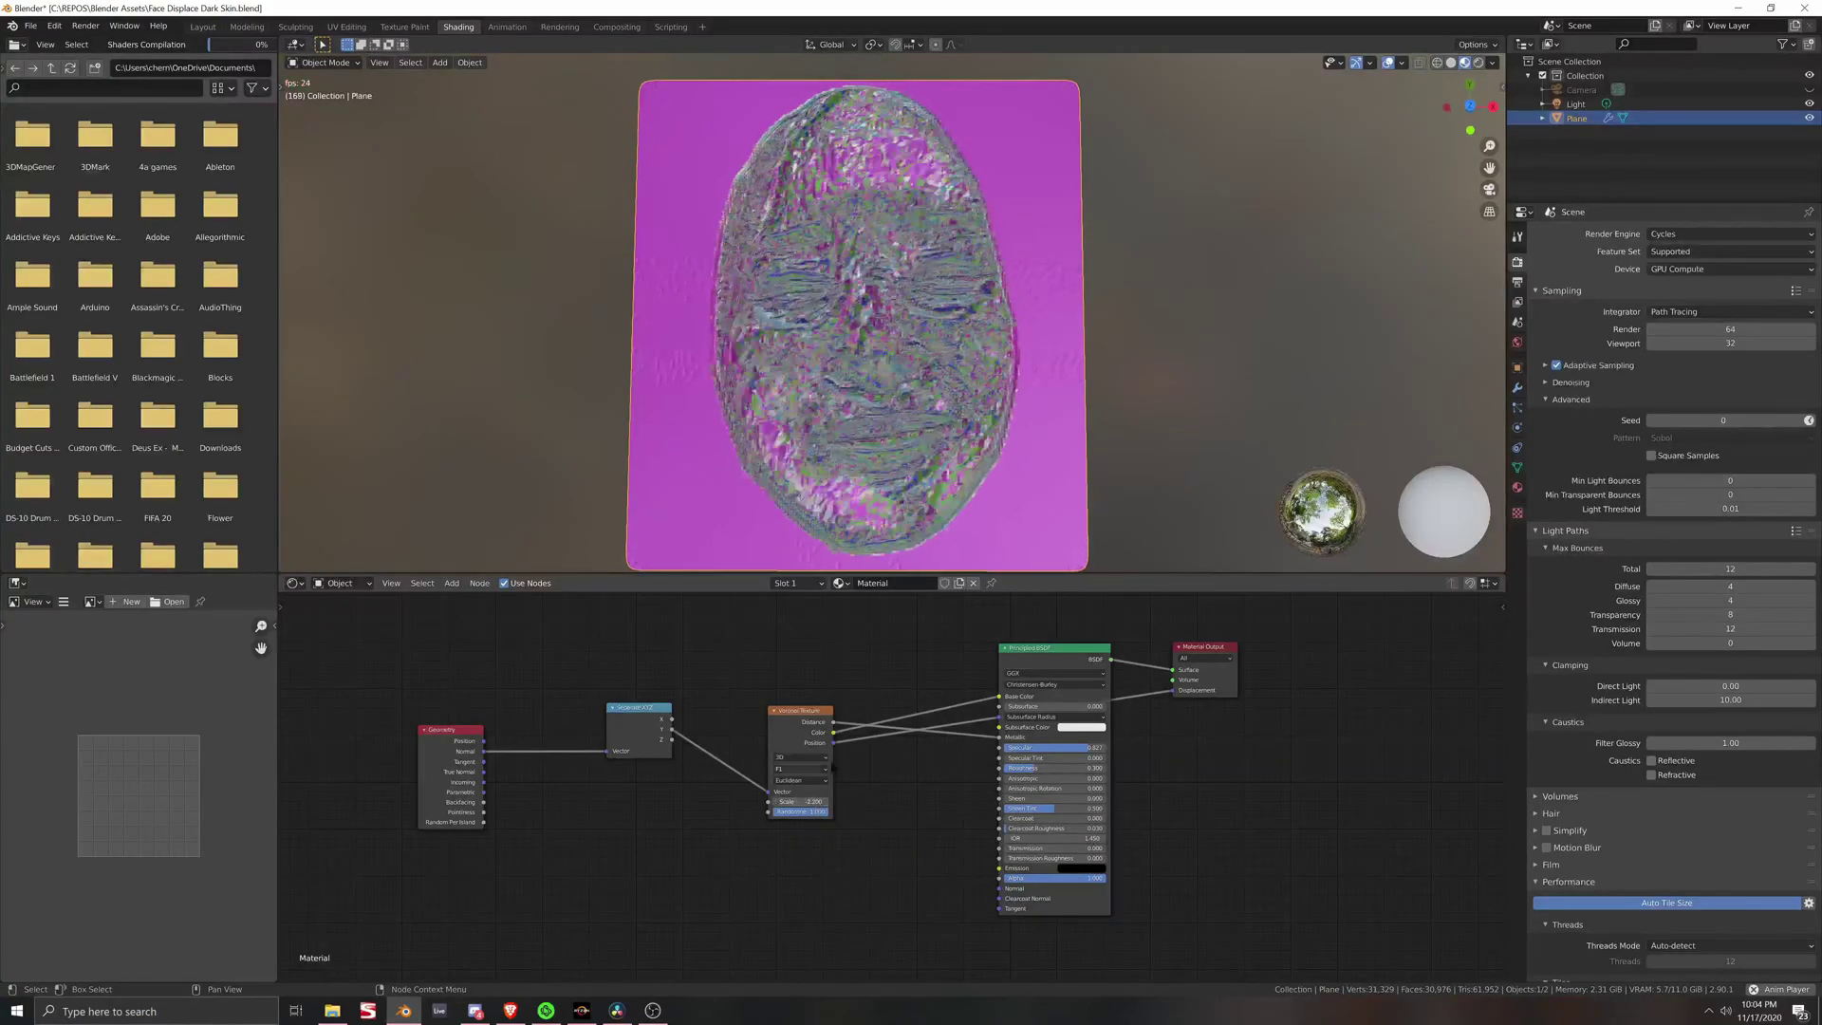
Step: Try the Voronoi Texture in 4D and 1D, and switch its dimensions to 2D
{"action": "left_click", "coordinate": [806, 757]}
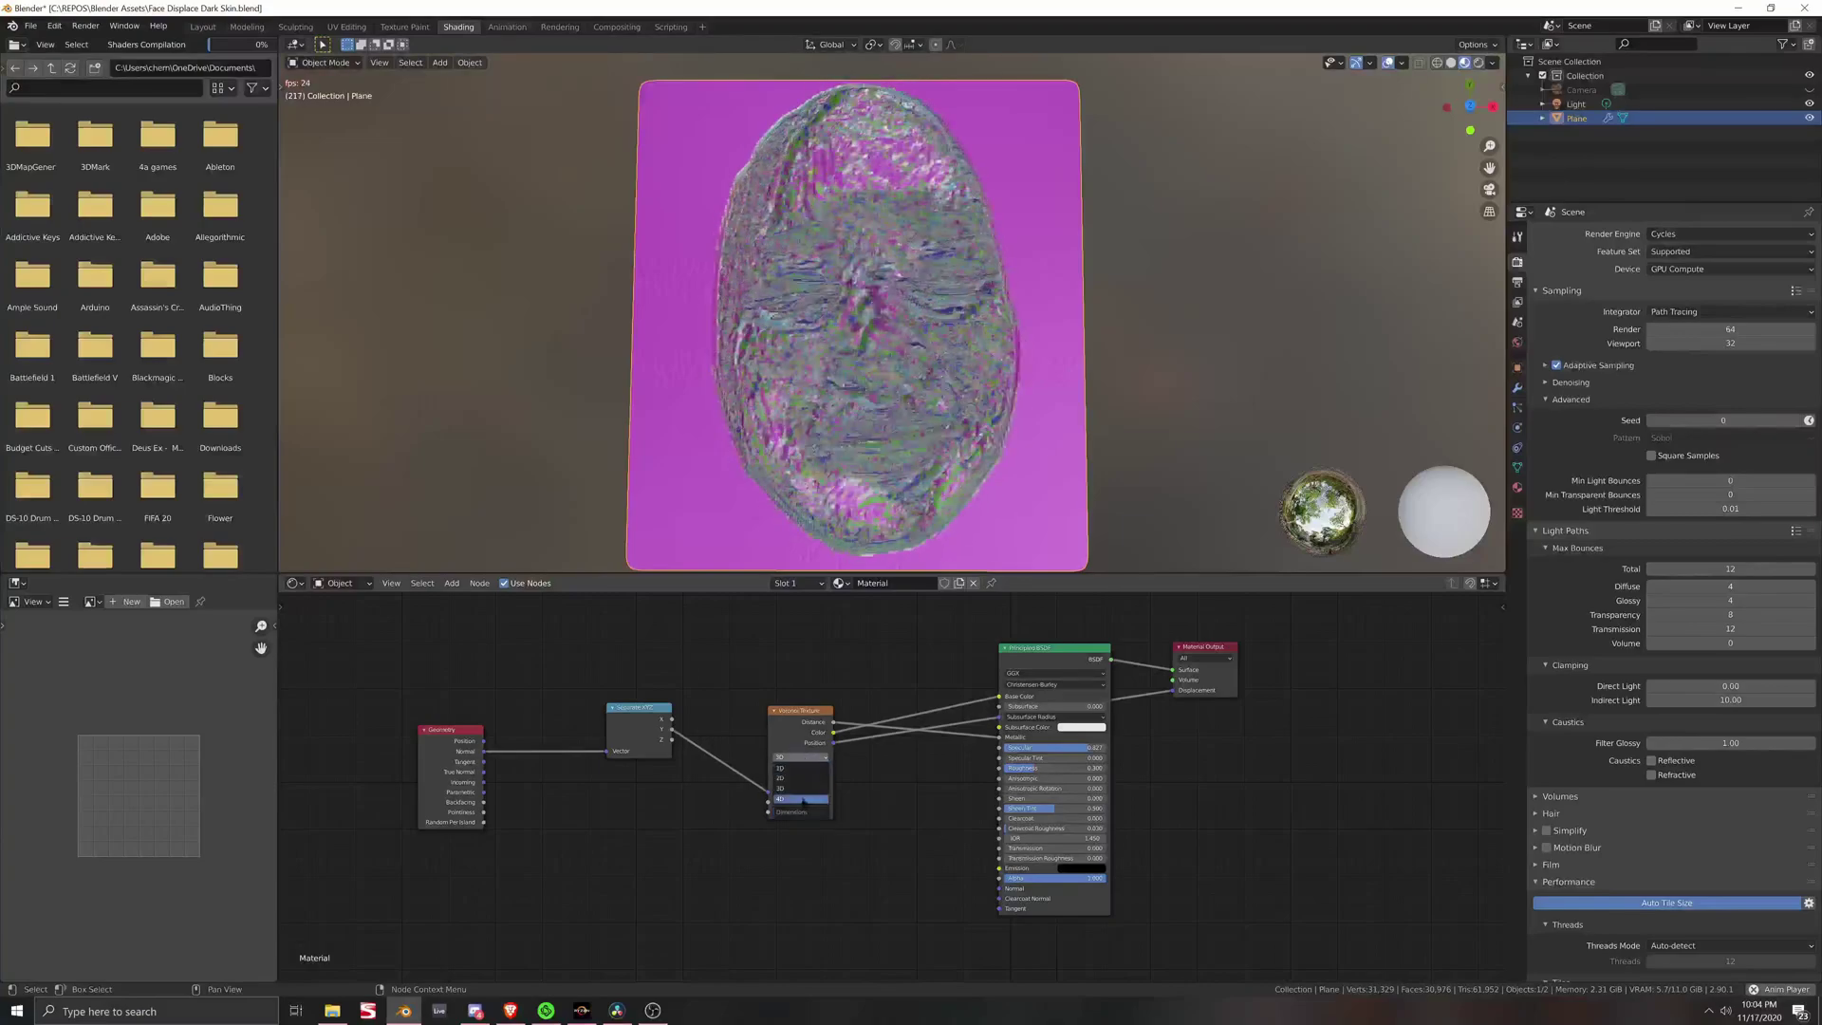
{"action": "left_click", "coordinate": [803, 800]}
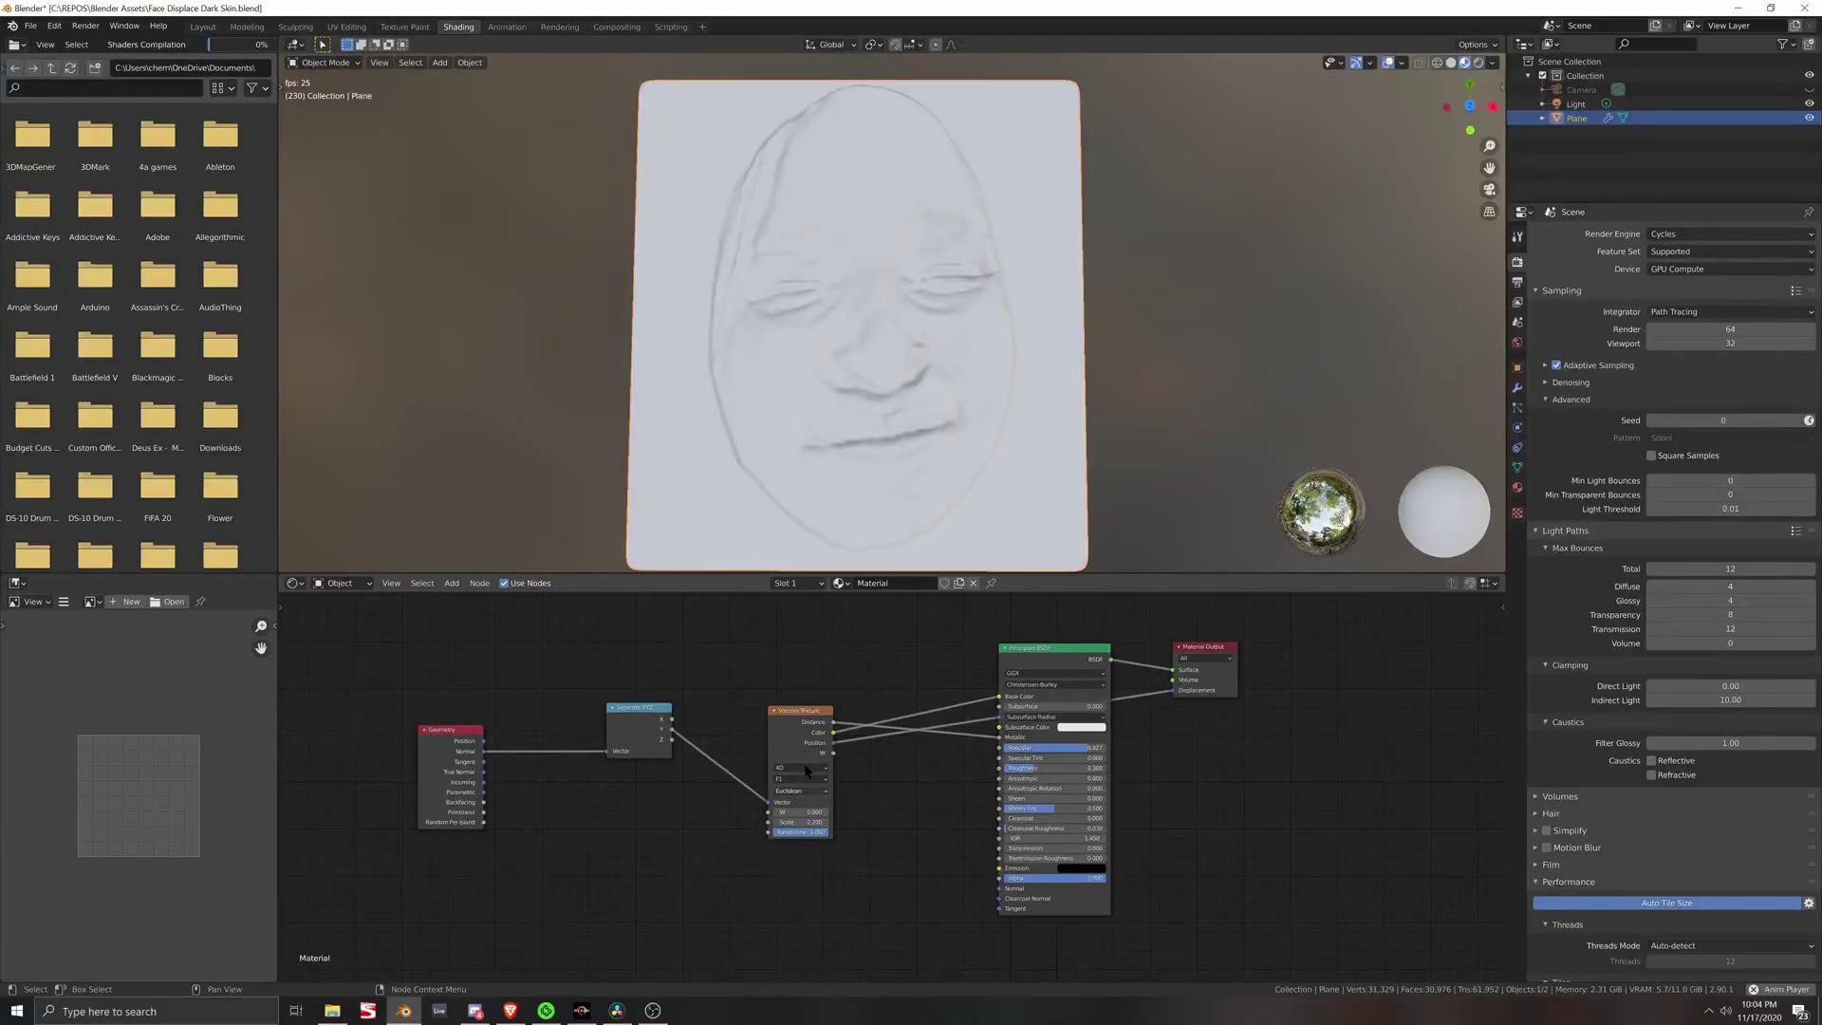
{"action": "left_click", "coordinate": [806, 767]}
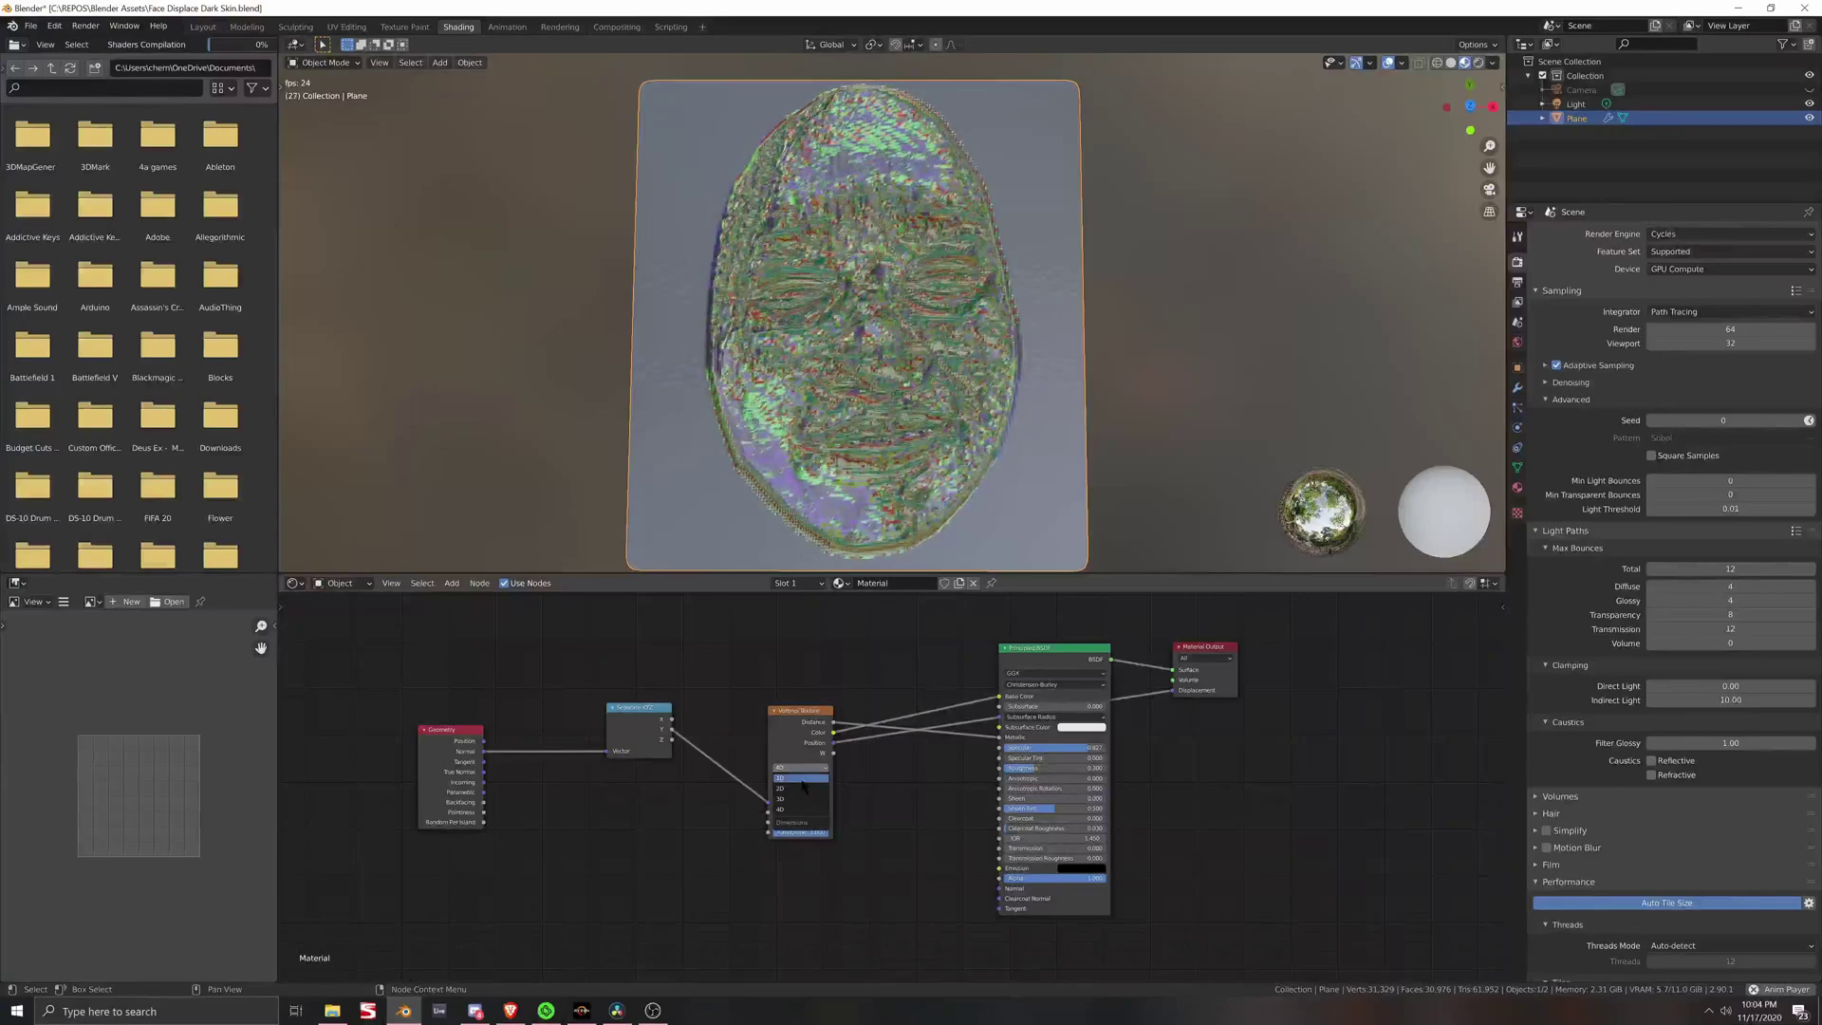
{"action": "left_click", "coordinate": [802, 779]}
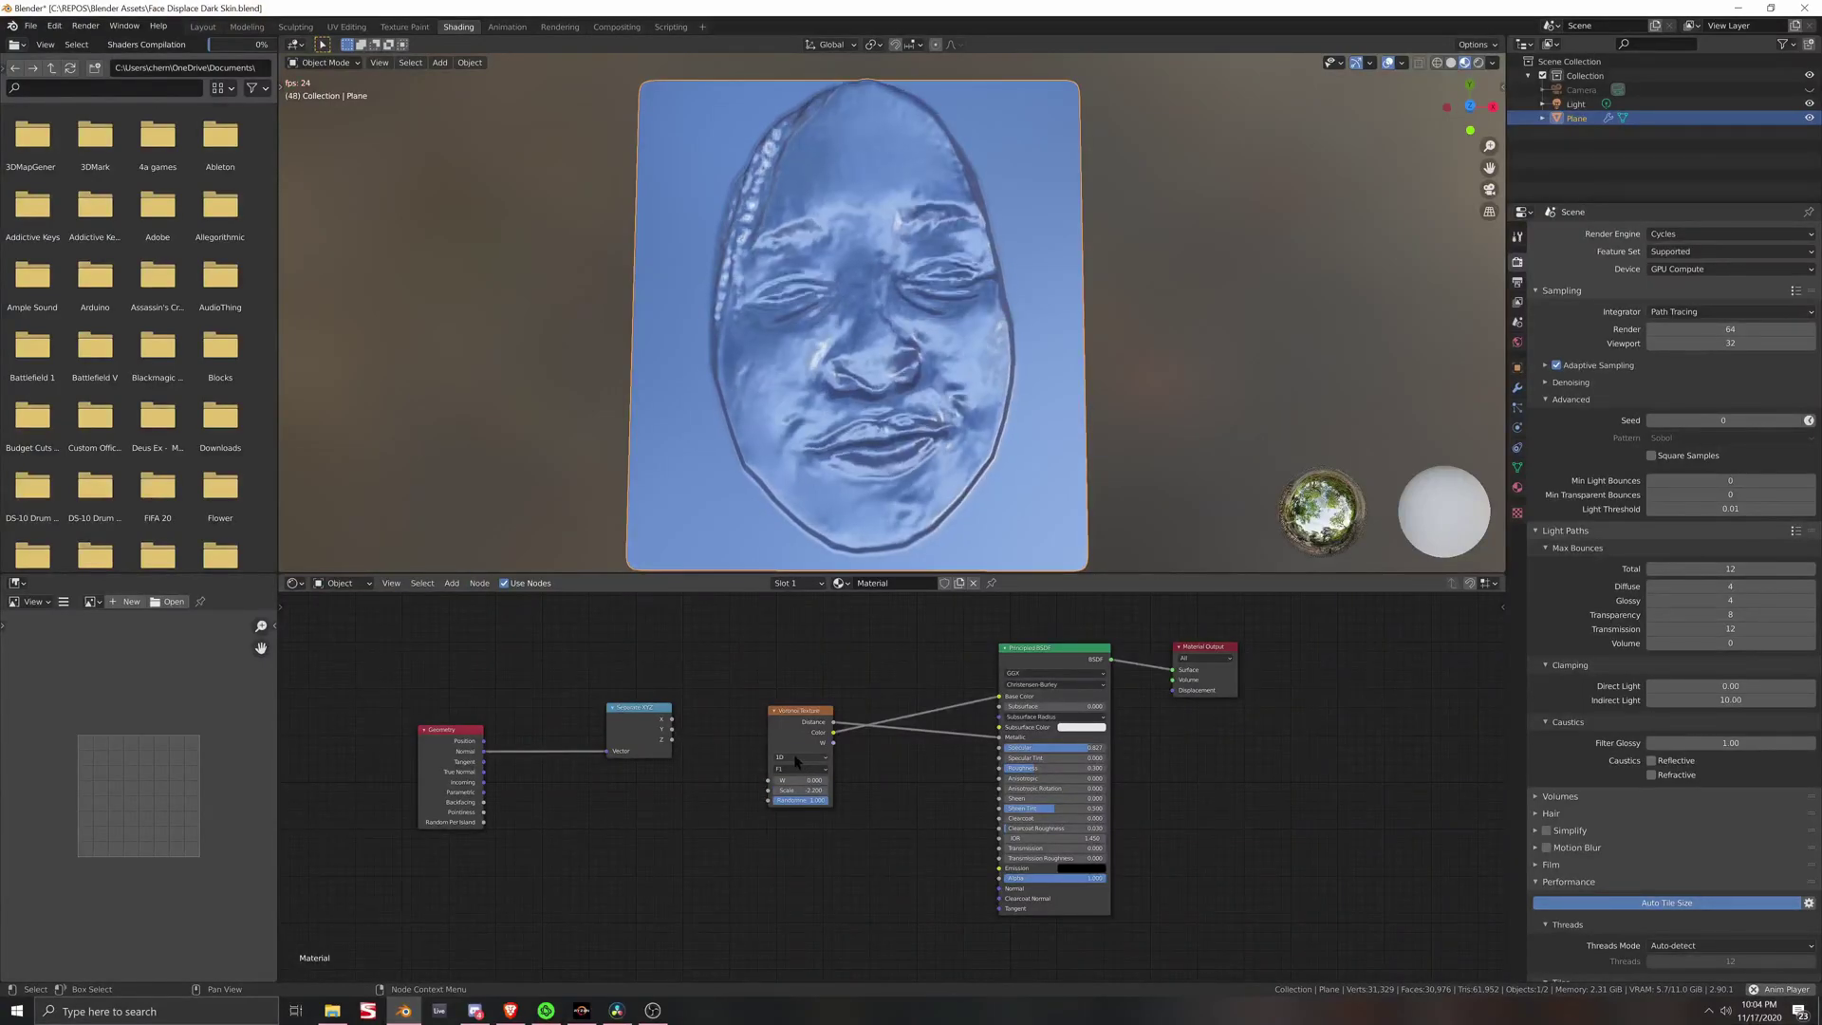
{"action": "left_click", "coordinate": [795, 759]}
{"action": "left_click", "coordinate": [797, 779]}
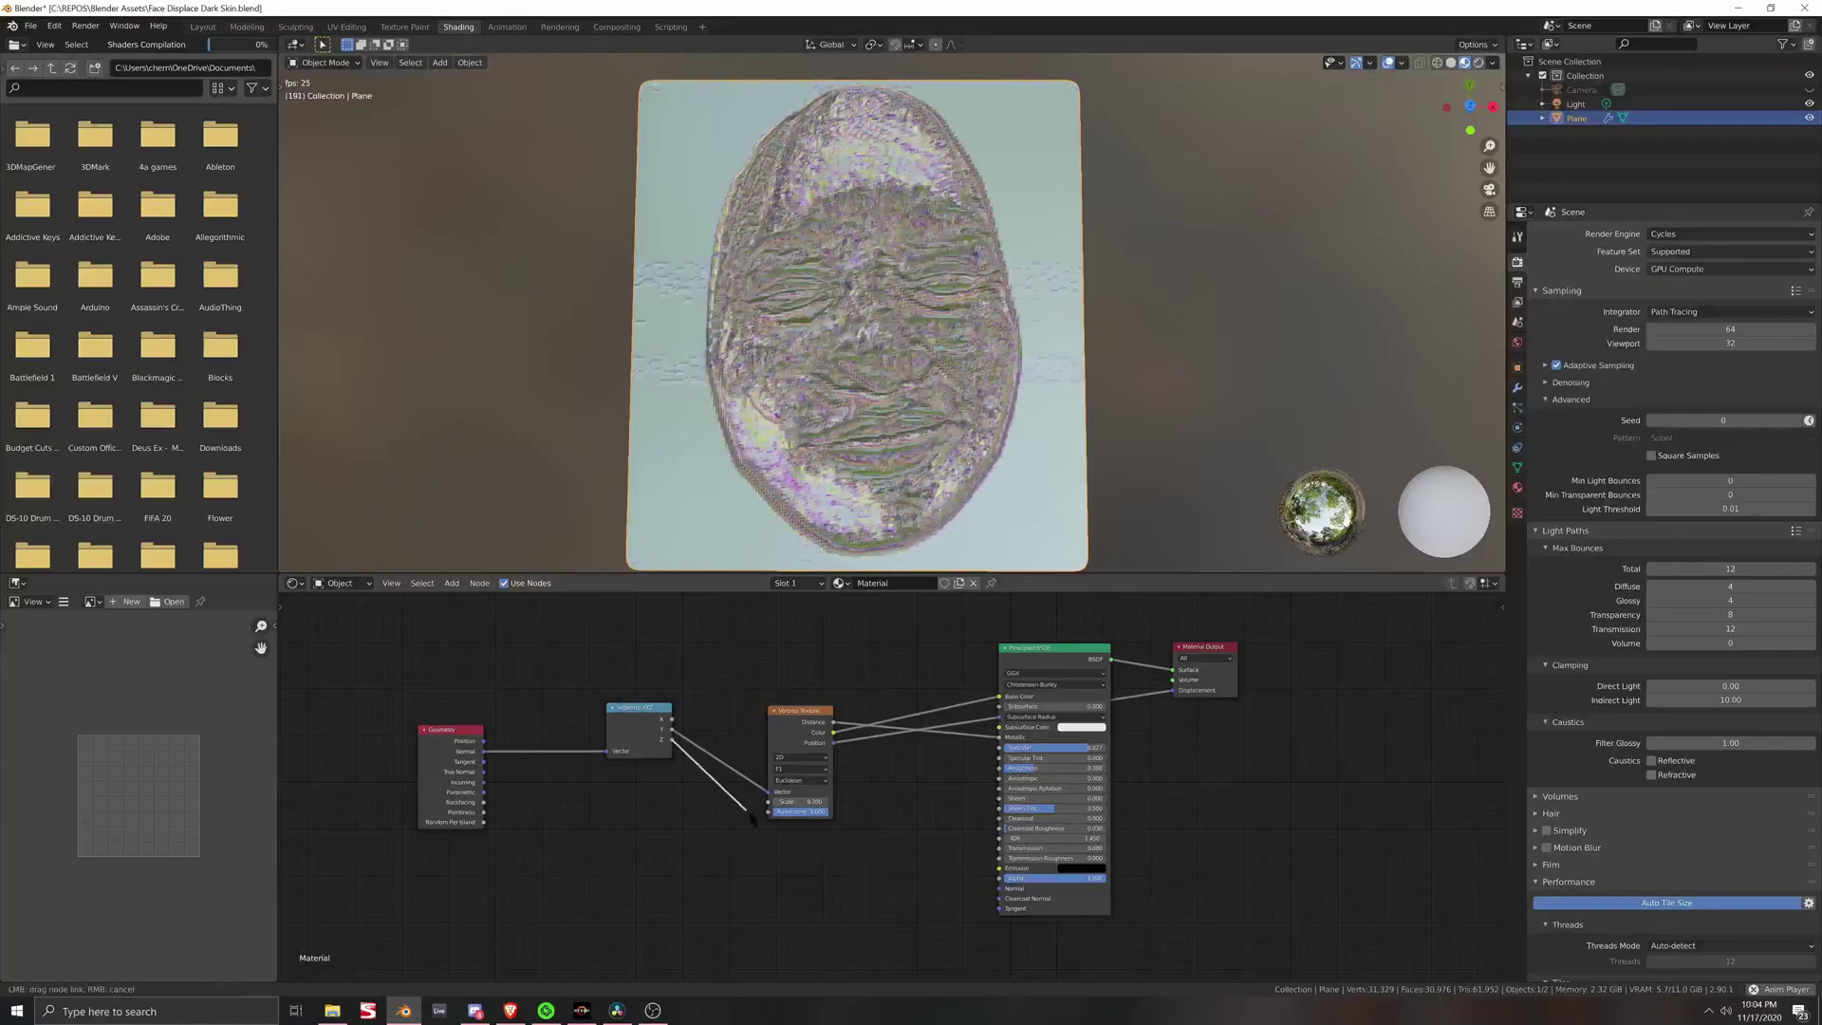
Step: Feed the Separate XYZ Z, Y and X outputs into the Voronoi Texture's Vector, Scale and Randomness, and set the texture to 3D
{"action": "left_click_drag", "start_coordinate": [773, 800], "coordinate": [767, 789]}
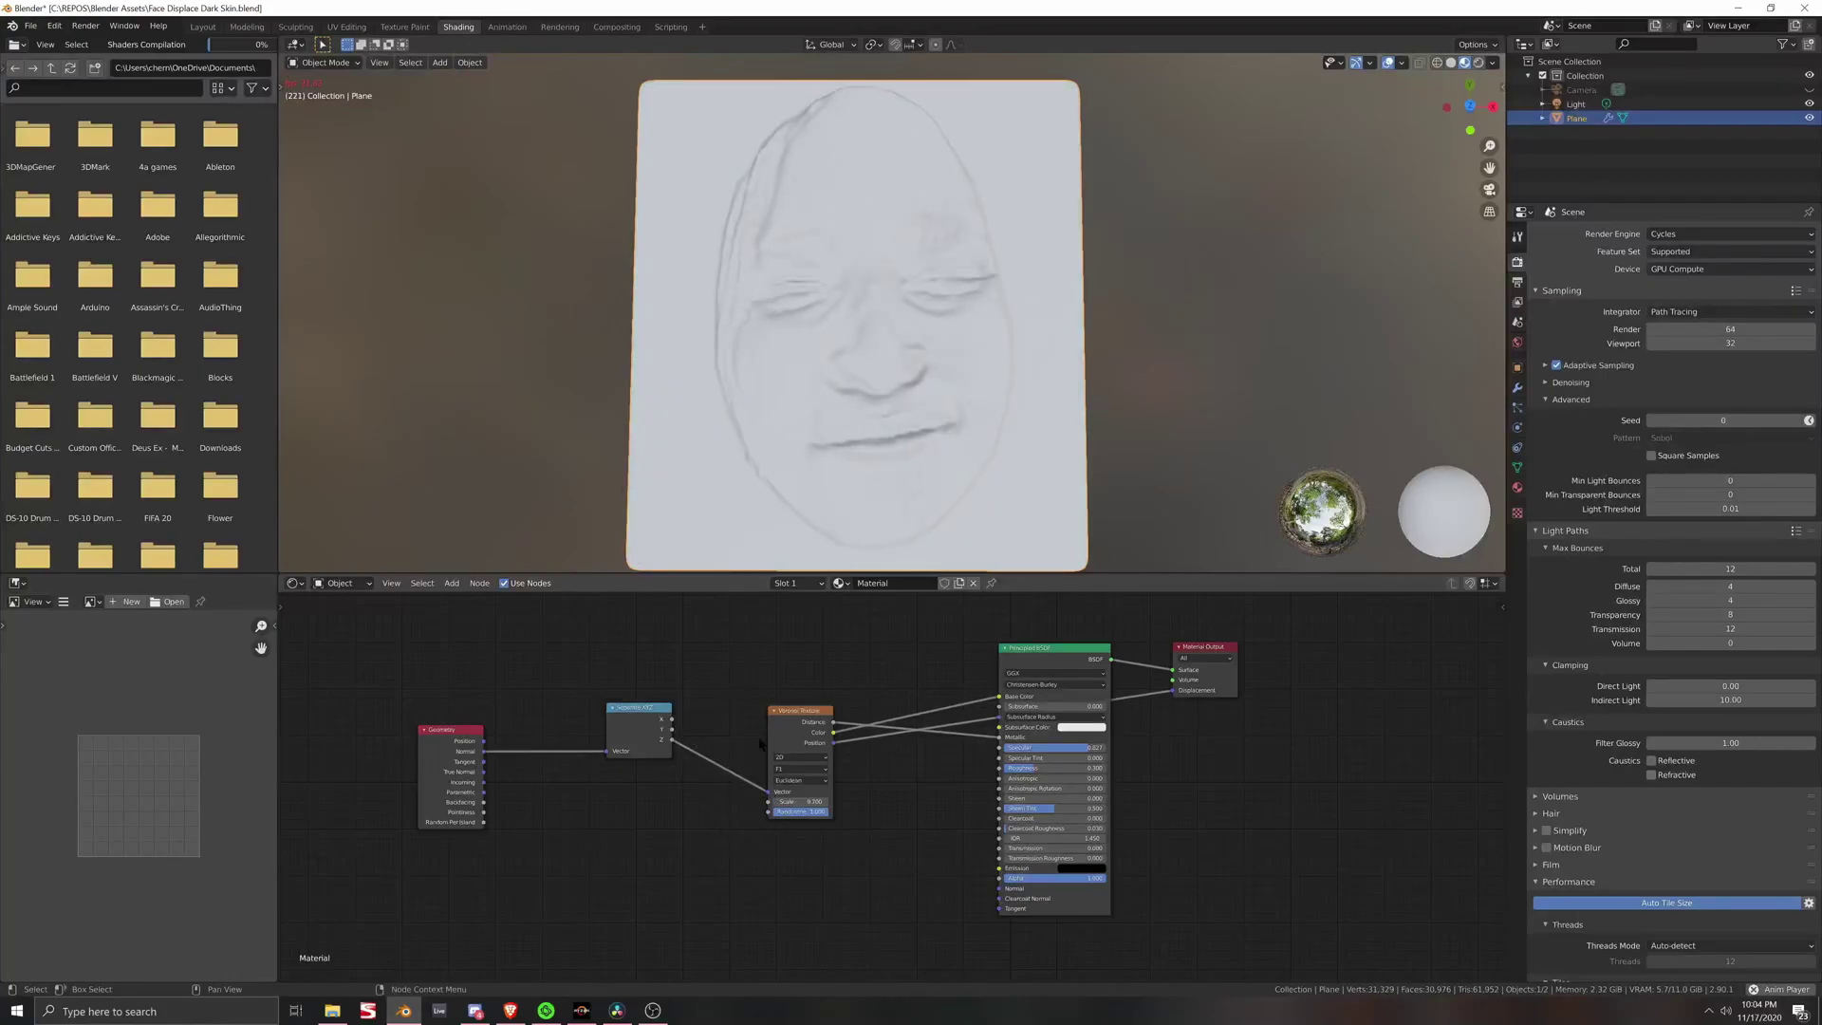
{"action": "left_click_drag", "start_coordinate": [672, 730], "coordinate": [770, 812]}
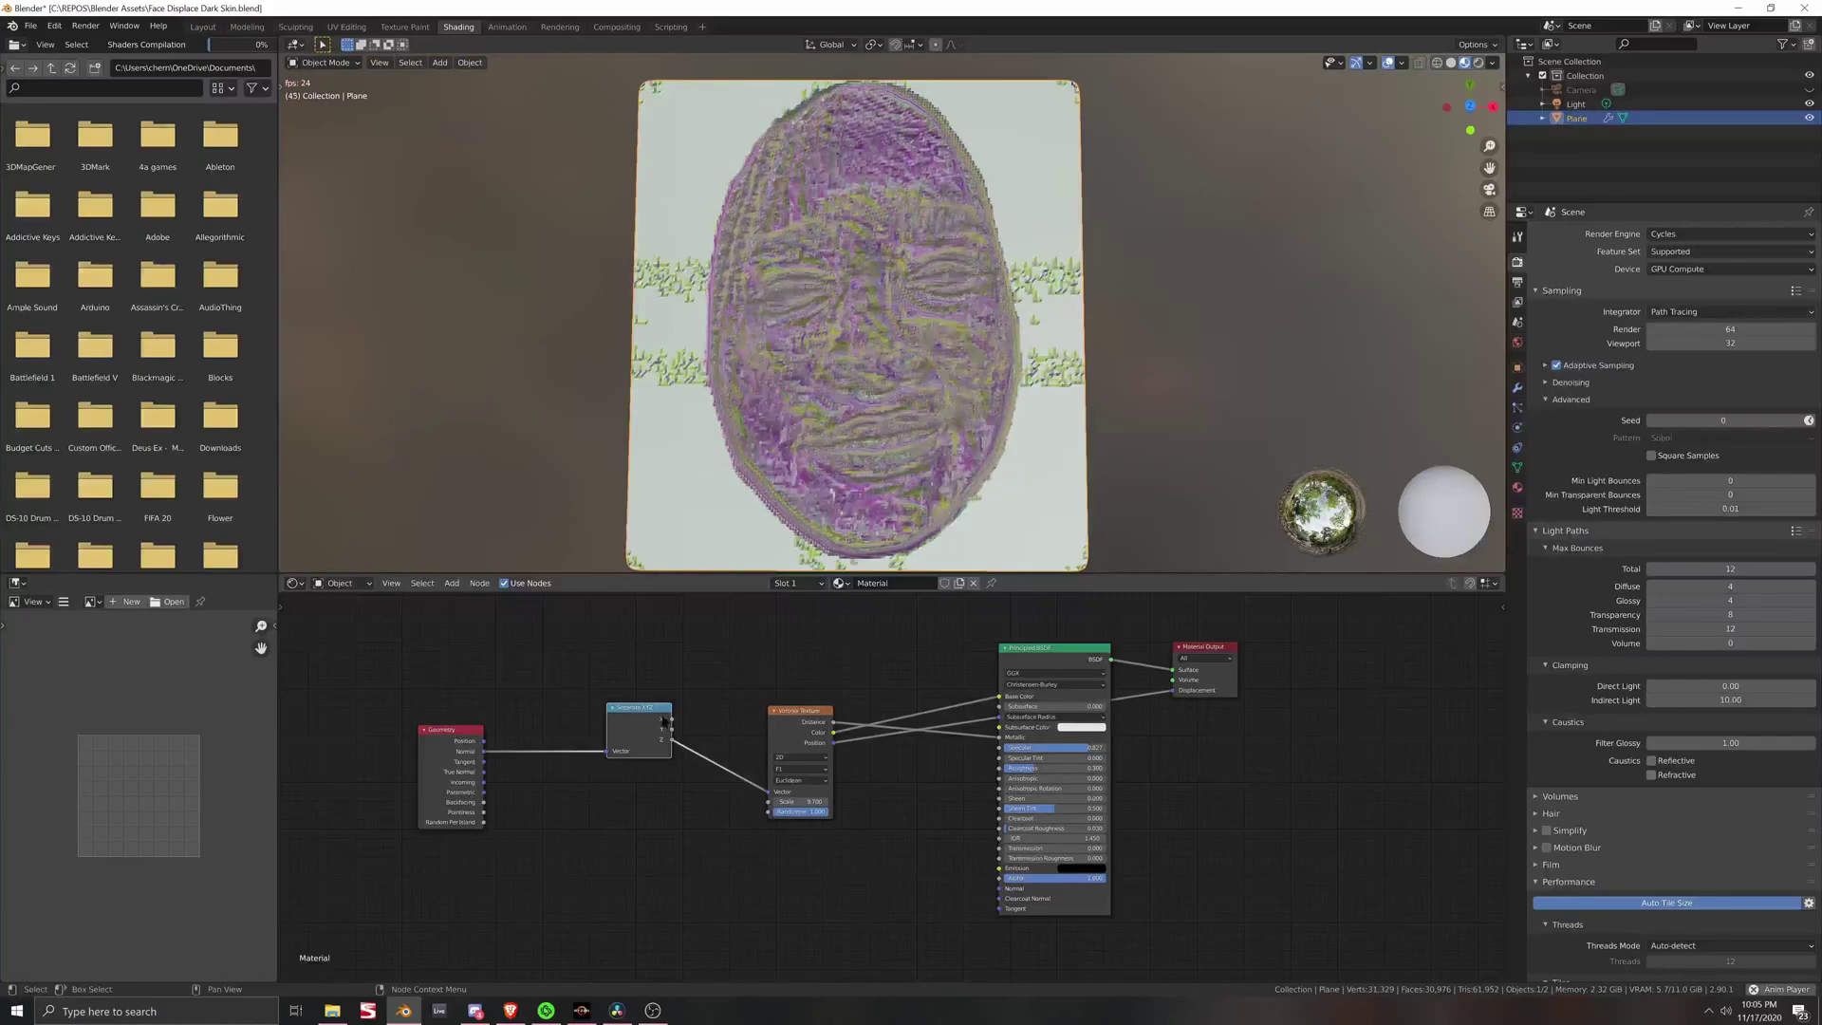
{"action": "left_click_drag", "start_coordinate": [672, 730], "coordinate": [769, 802]}
{"action": "left_click_drag", "start_coordinate": [671, 722], "coordinate": [769, 812]}
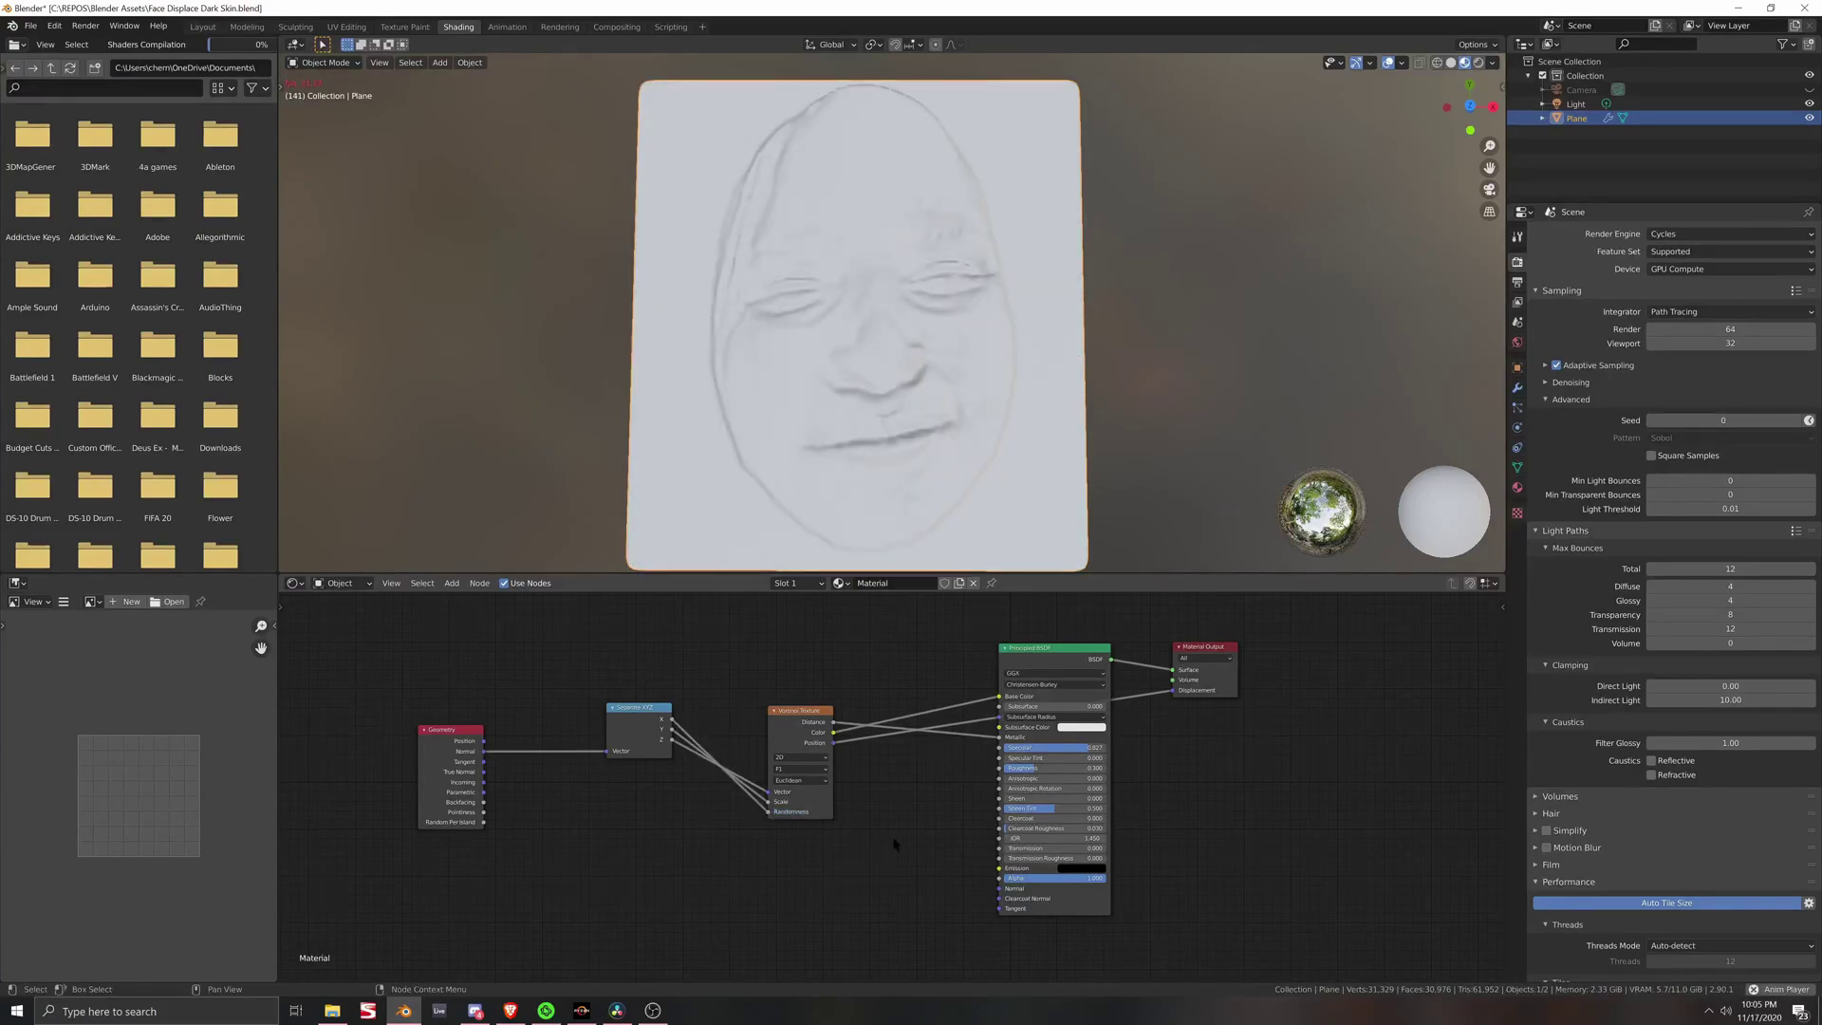
{"action": "left_click", "coordinate": [802, 757]}
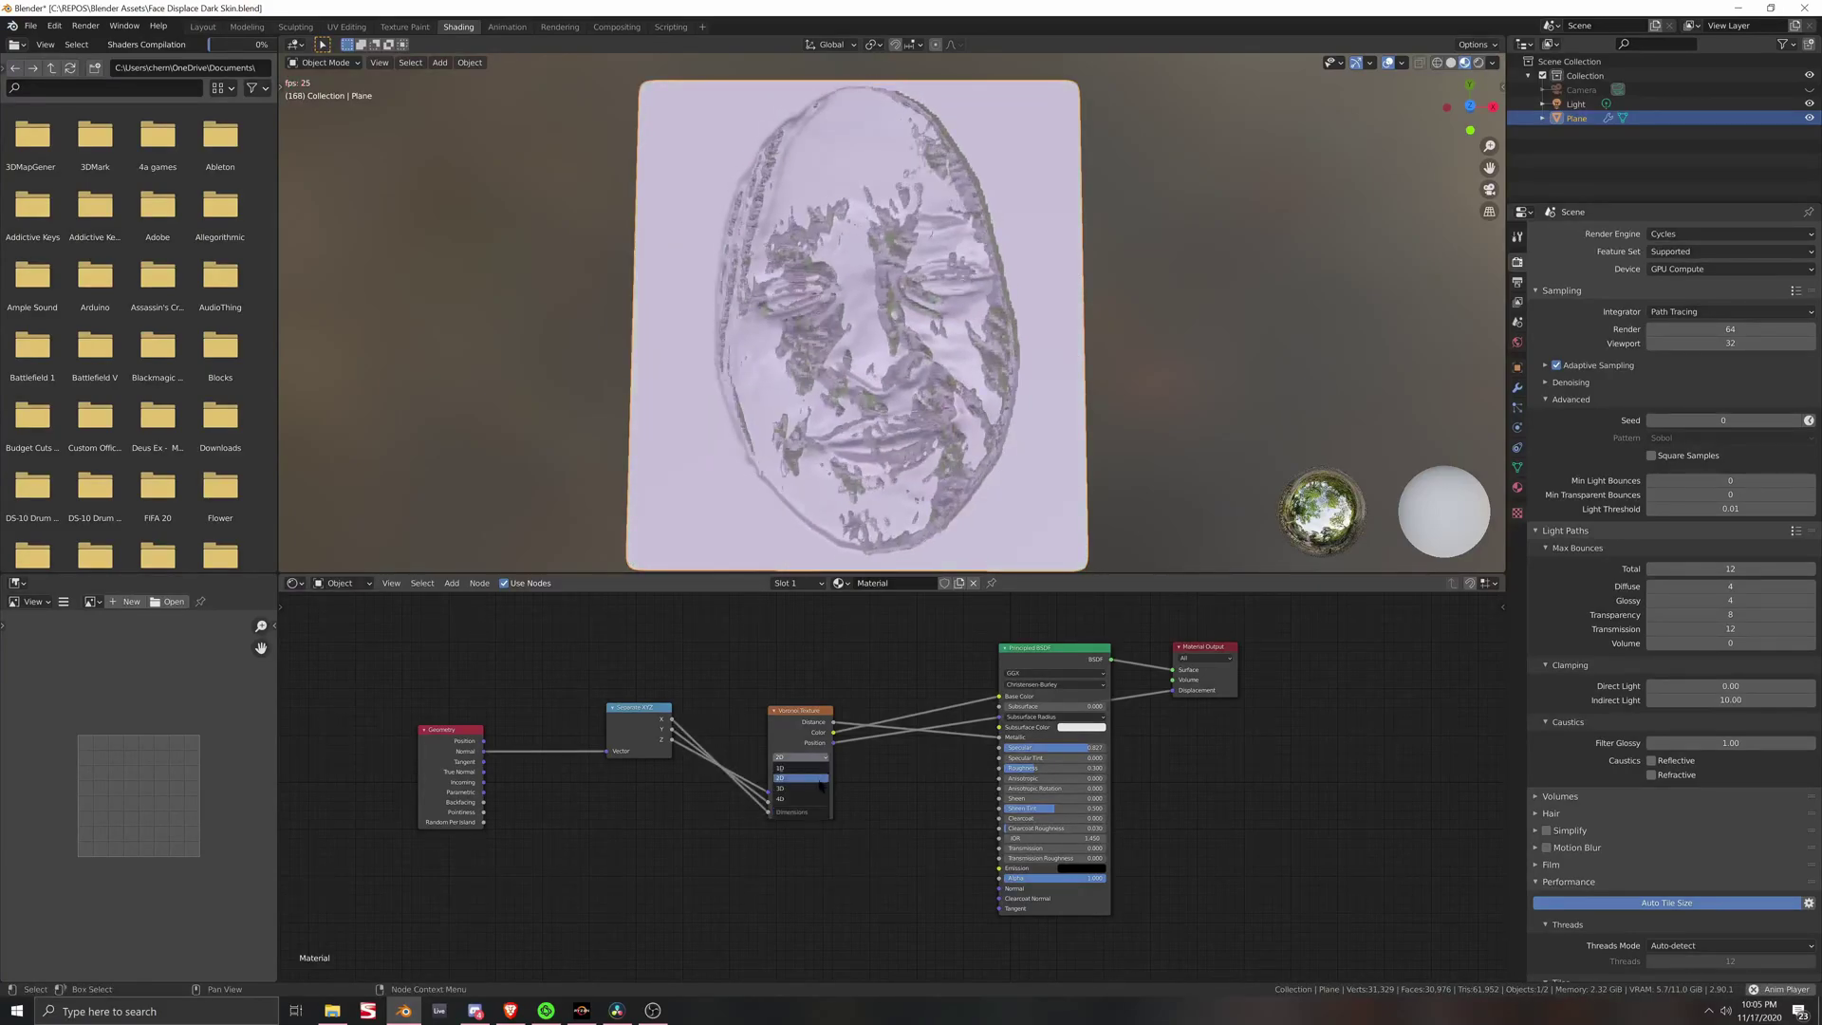
{"action": "left_click", "coordinate": [804, 788]}
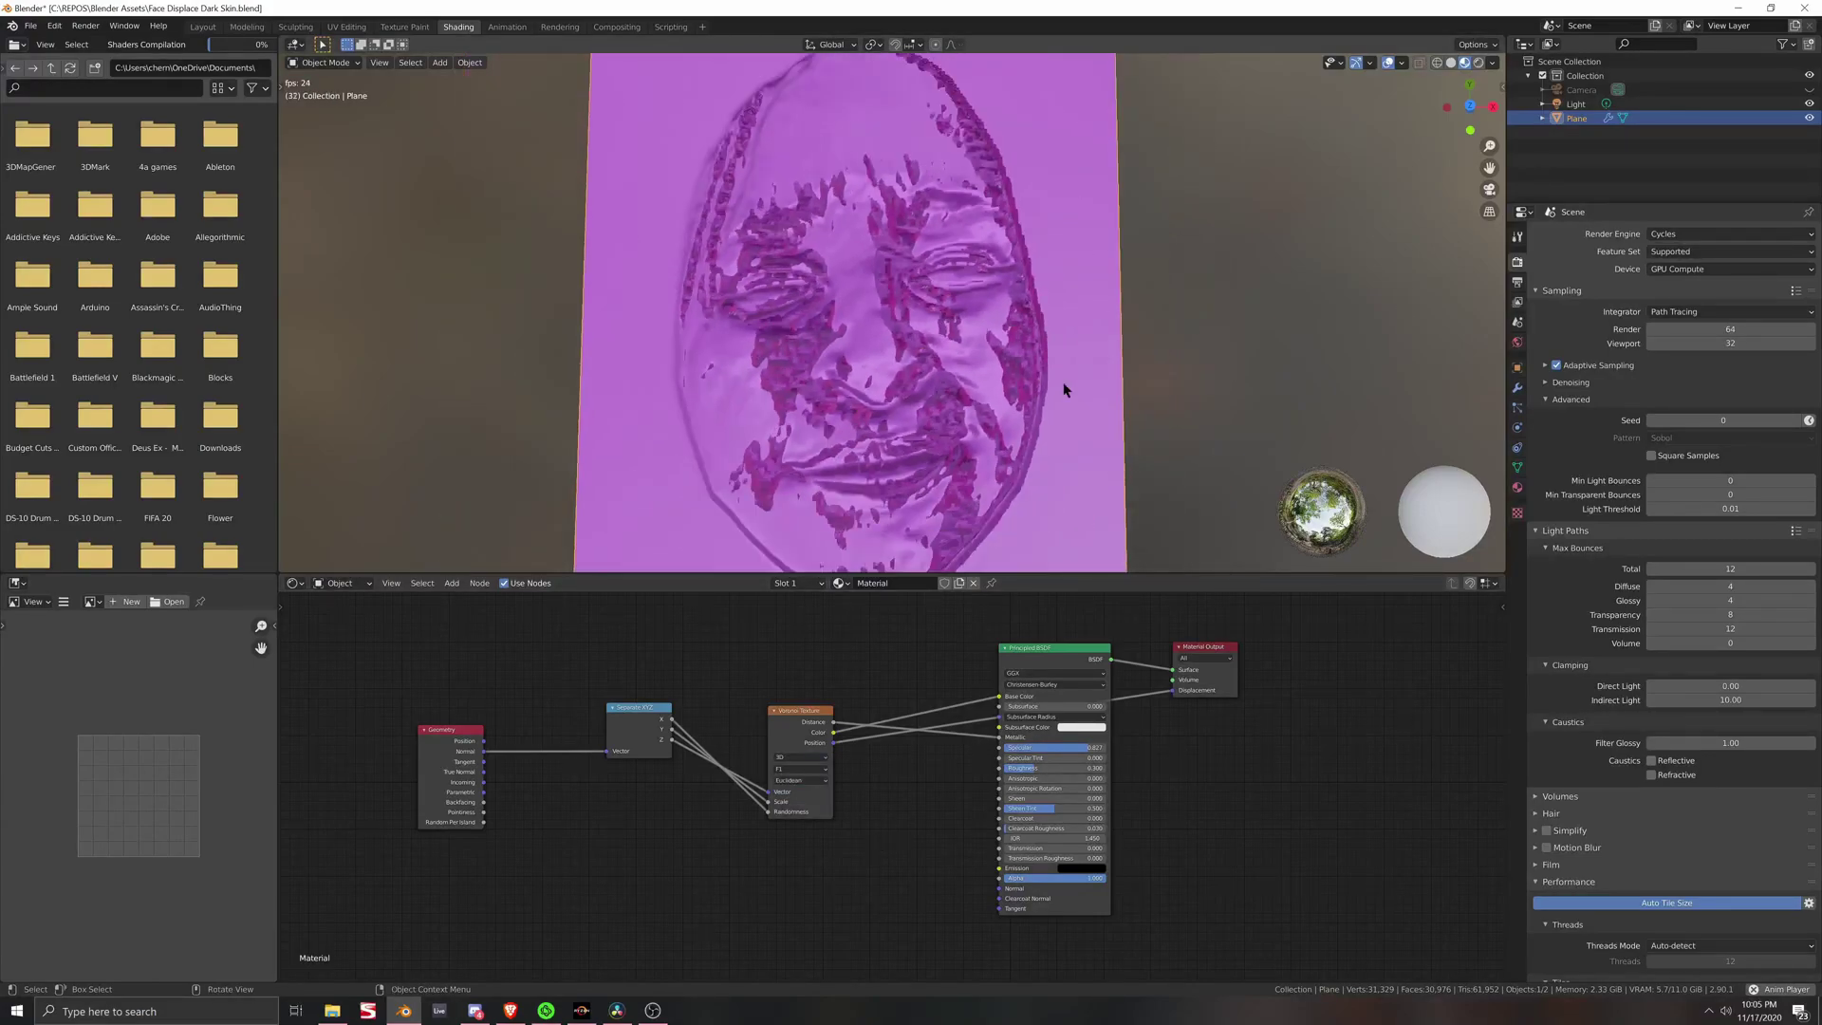
Step: Examine the animated Voronoi pattern on the displaced face from near and far
{"action": "middle_click_drag", "start_coordinate": [910, 408], "coordinate": [917, 448]}
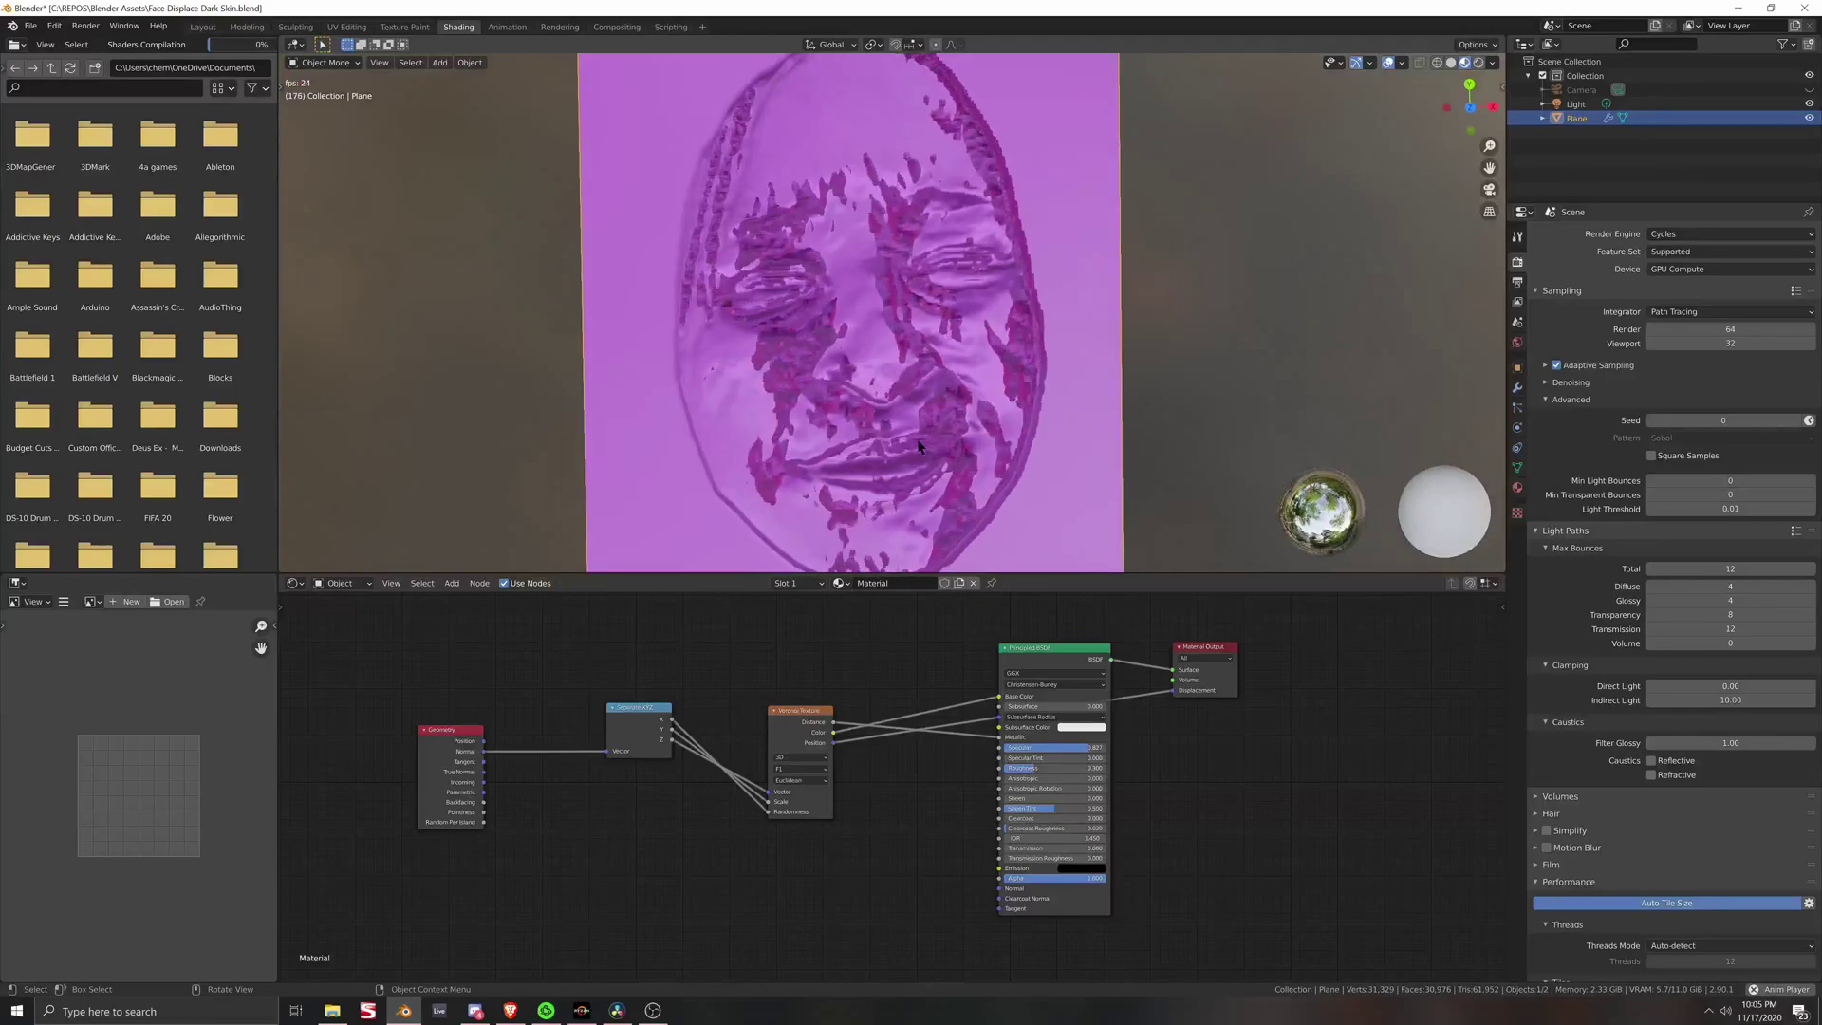
{"action": "scroll", "coordinate": [822, 442], "scroll_direction": "down", "scroll_amount": 1}
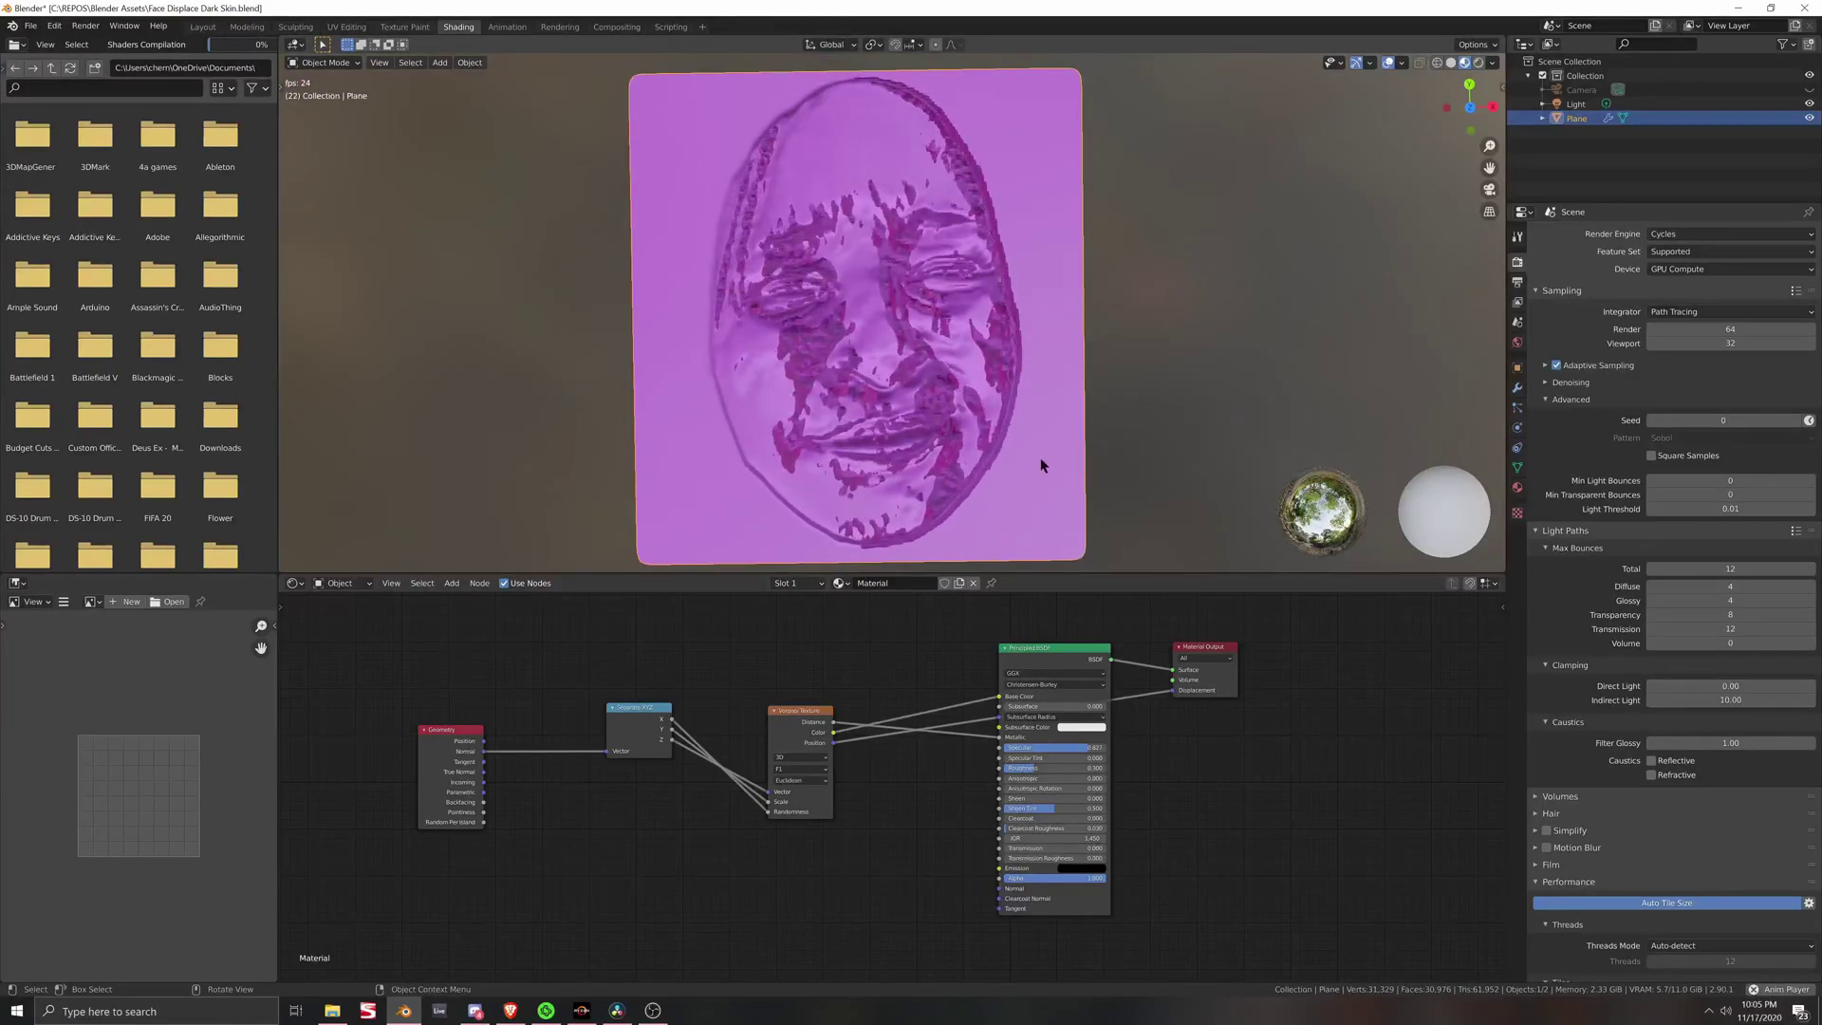
{"action": "scroll", "coordinate": [949, 479], "scroll_direction": "down", "scroll_amount": 1}
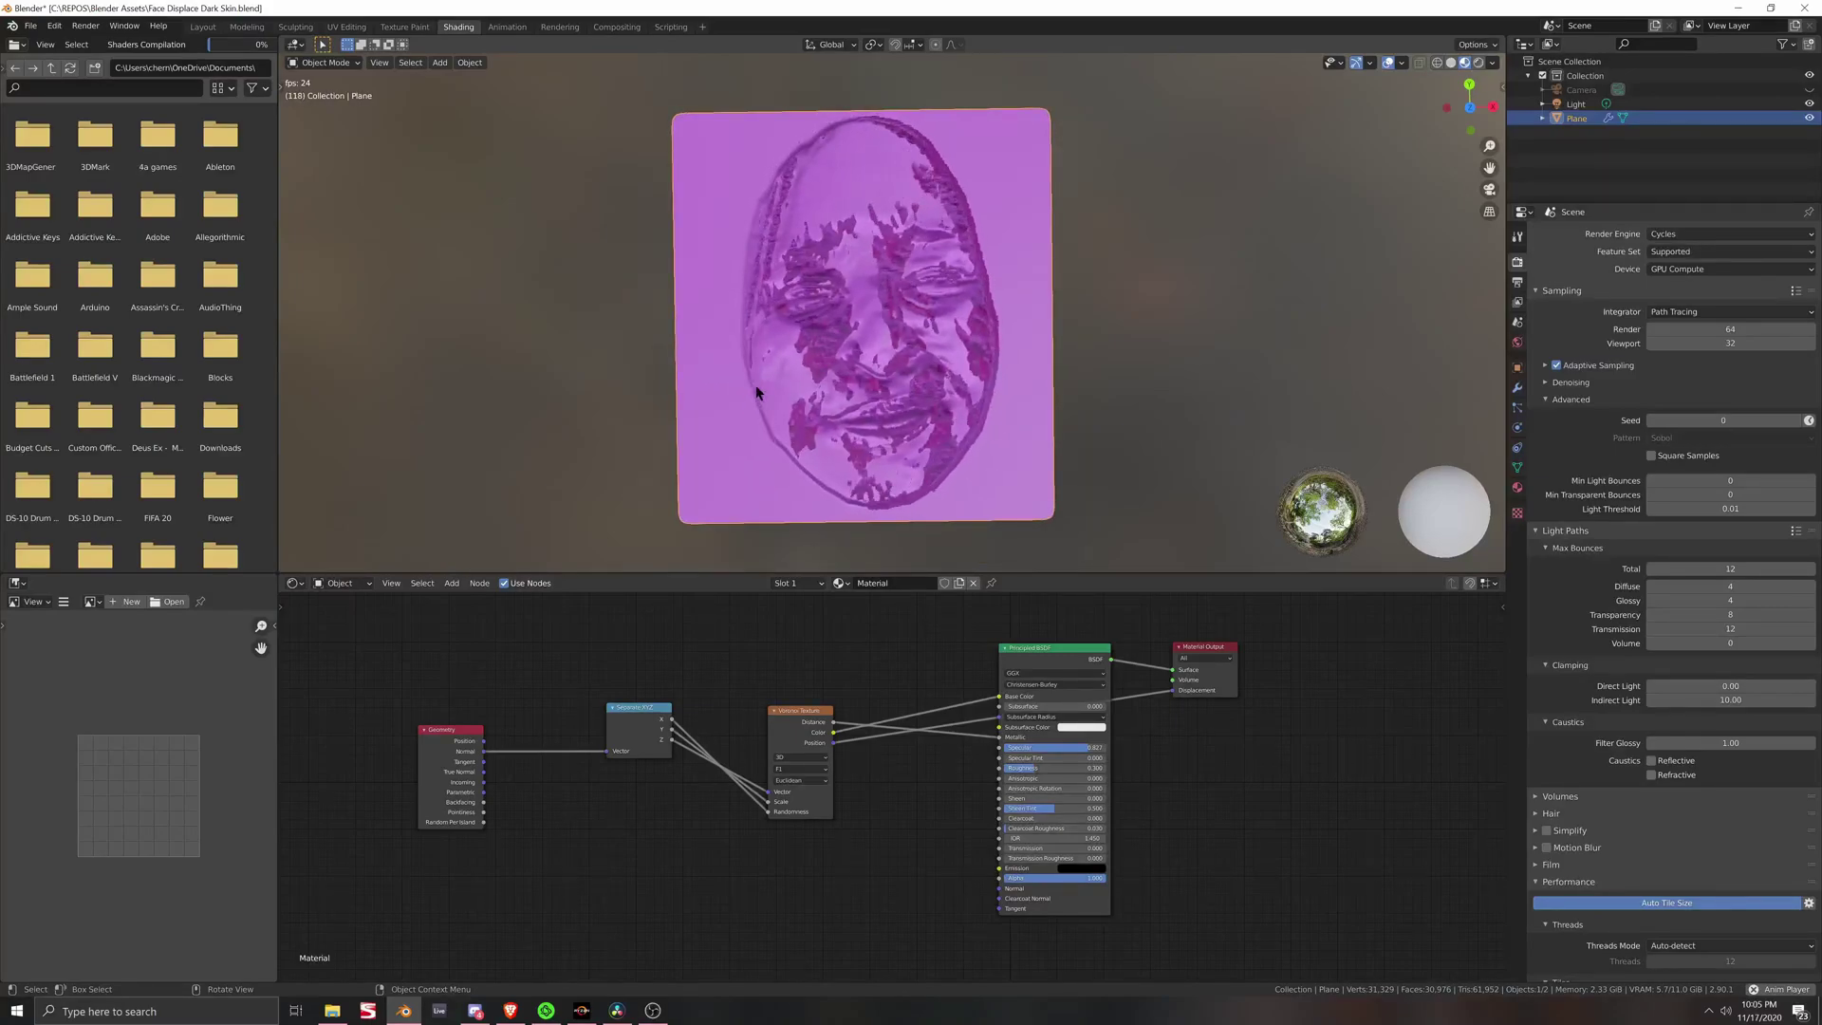
{"action": "scroll", "coordinate": [731, 373], "scroll_direction": "up", "scroll_amount": 2}
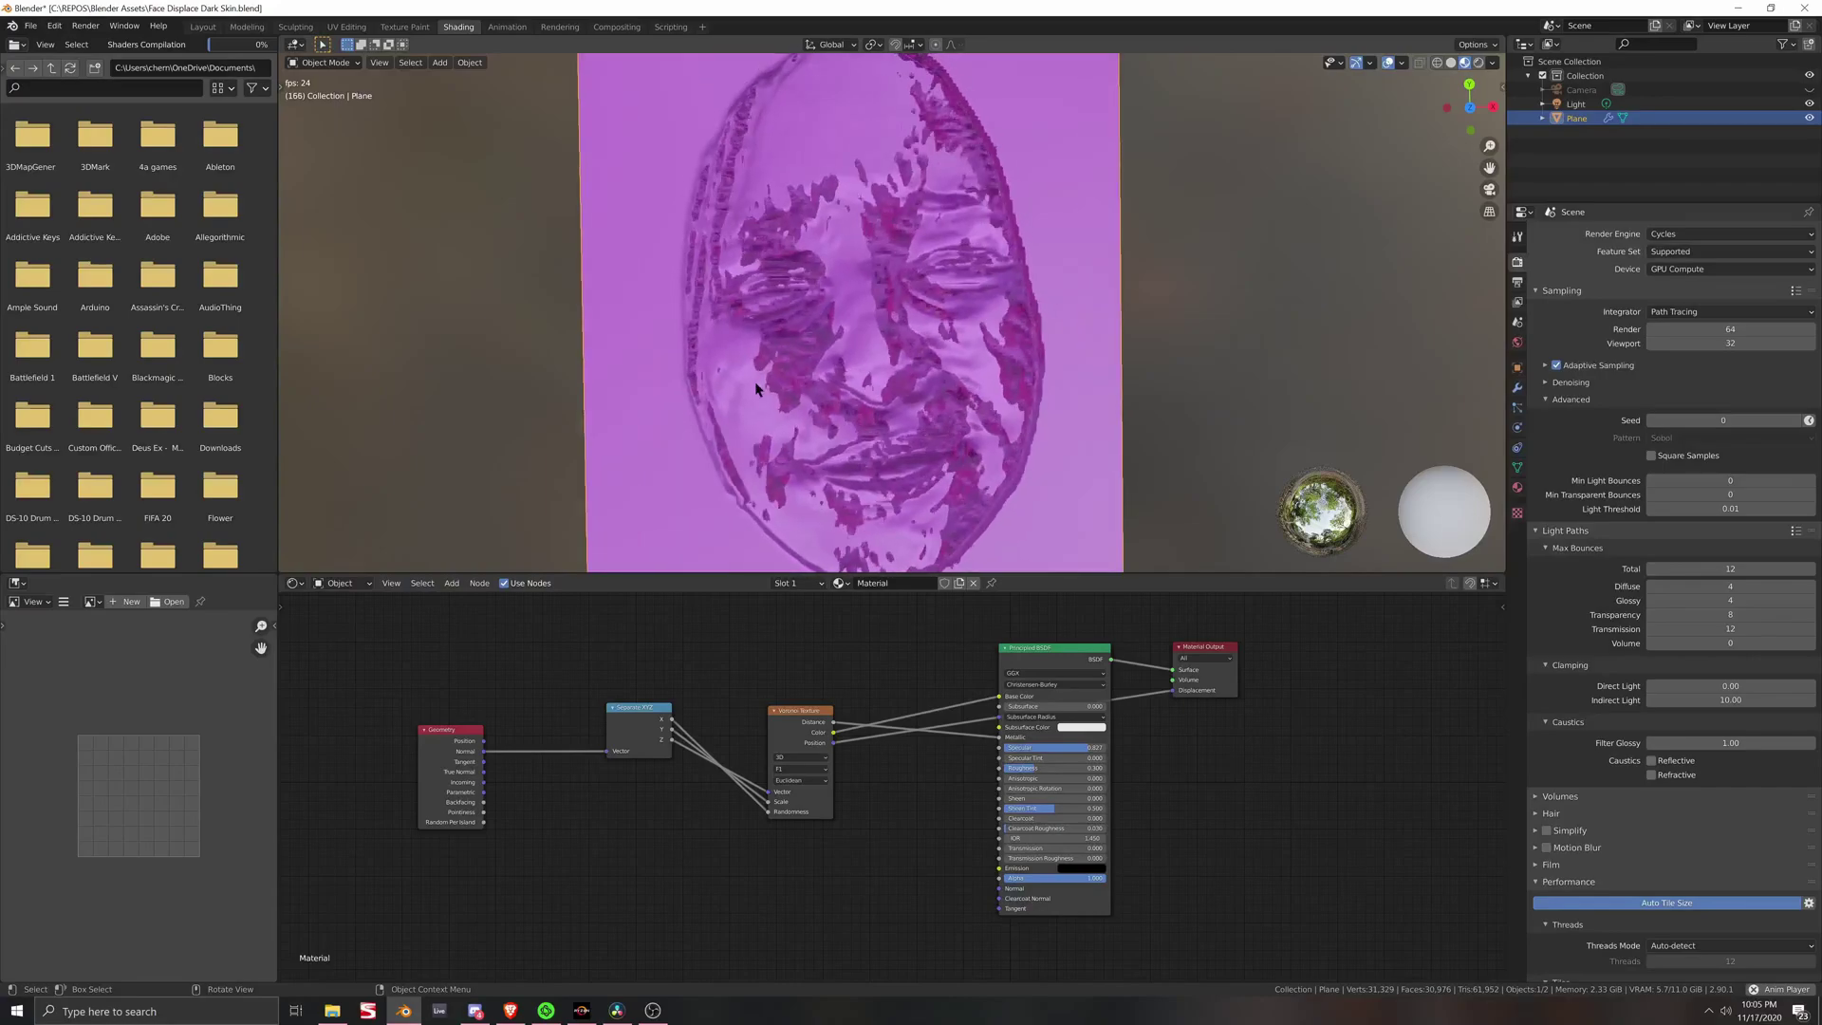
{"action": "scroll", "coordinate": [869, 370], "scroll_direction": "down", "scroll_amount": 2}
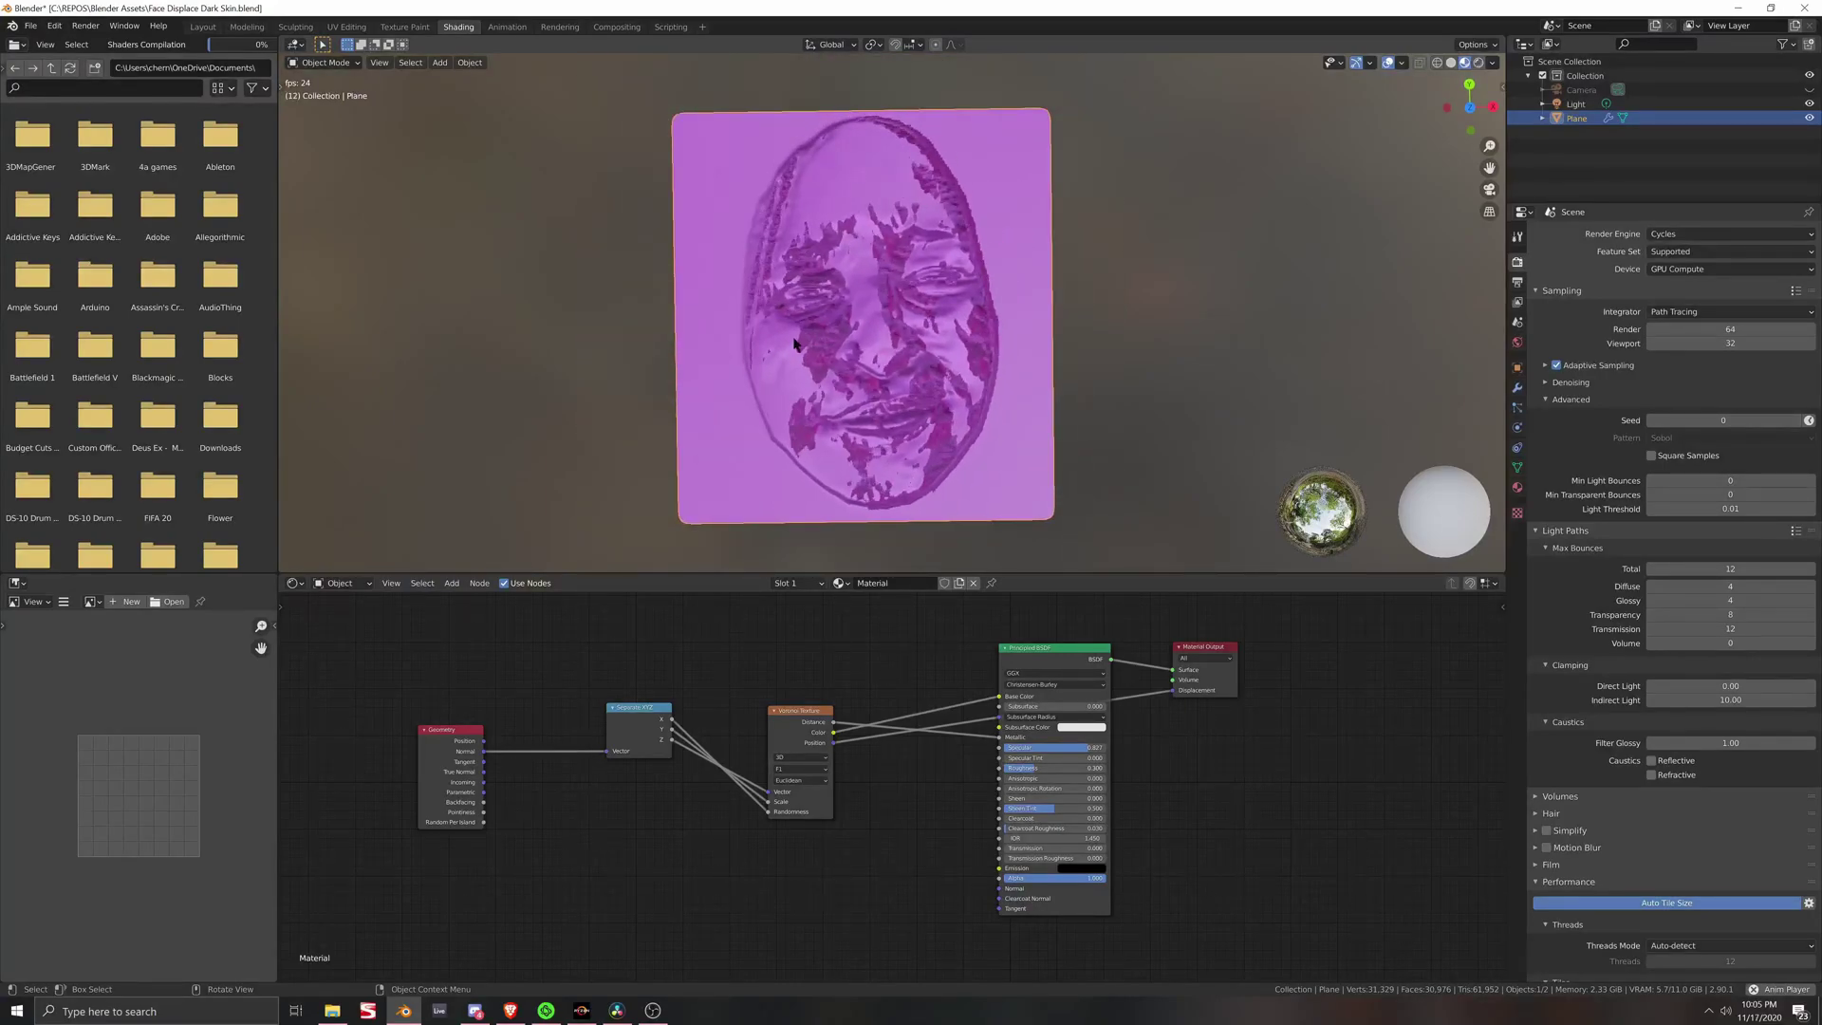
{"action": "scroll", "coordinate": [769, 375], "scroll_direction": "up", "scroll_amount": 1}
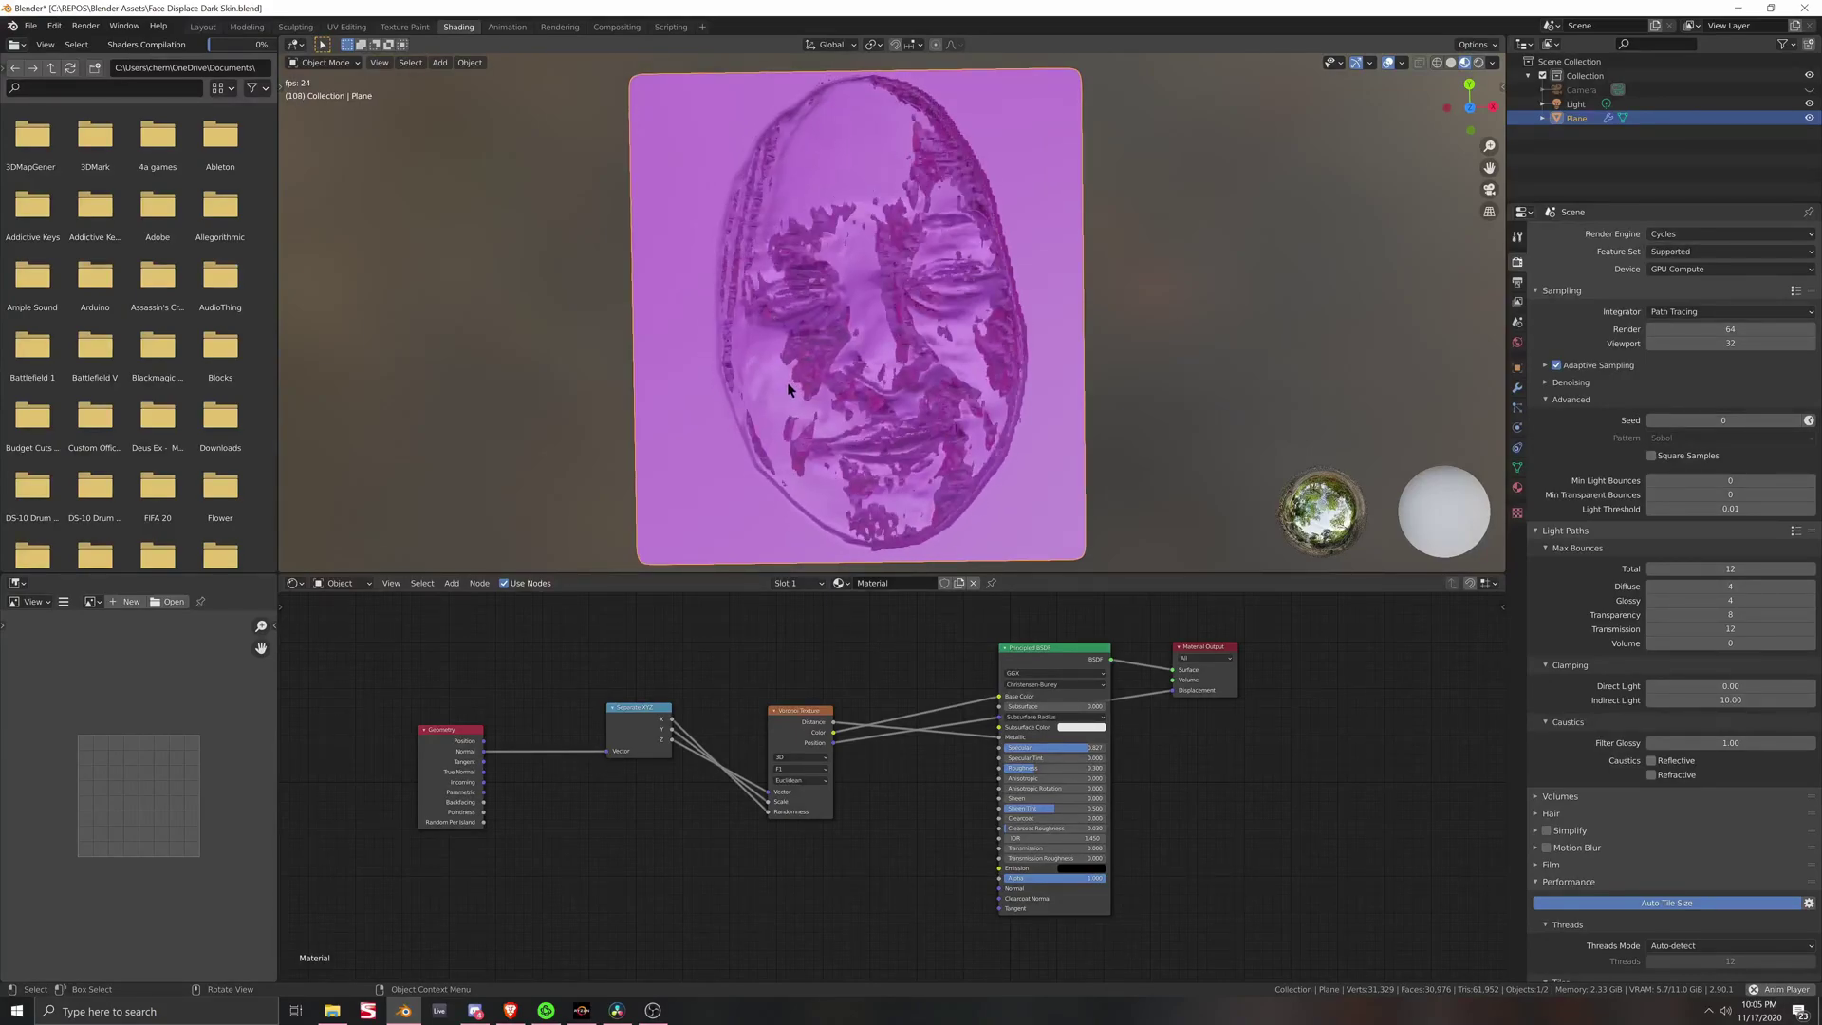
{"action": "scroll", "coordinate": [803, 335], "scroll_direction": "up", "scroll_amount": 2}
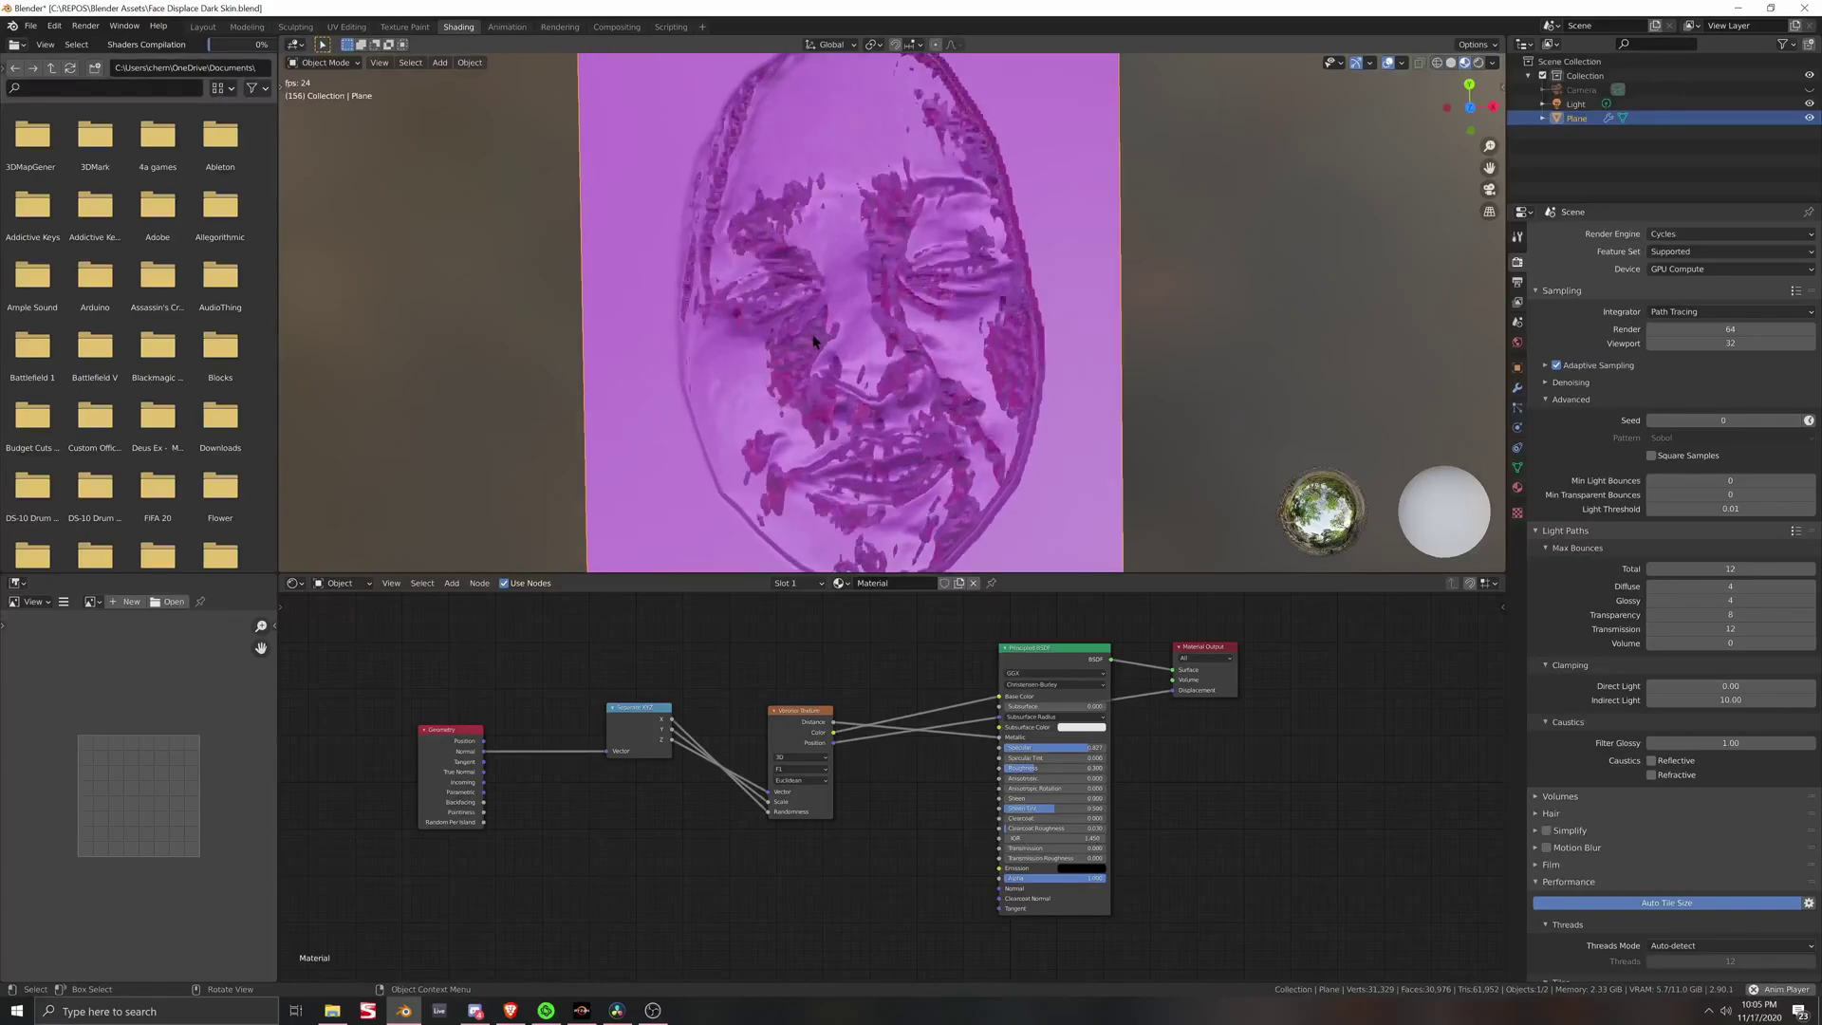
{"action": "mouse_move", "coordinate": [833, 352]}
{"action": "middle_mouse_down"}
{"action": "mouse_move", "coordinate": [749, 294]}
{"action": "mouse_move", "coordinate": [801, 224]}
{"action": "mouse_move", "coordinate": [822, 394]}
{"action": "mouse_move", "coordinate": [821, 366]}
{"action": "middle_mouse_up"}
{"action": "scroll", "coordinate": [821, 361], "scroll_direction": "up", "scroll_amount": 3}
{"action": "scroll", "coordinate": [822, 361], "scroll_direction": "down", "scroll_amount": 2}
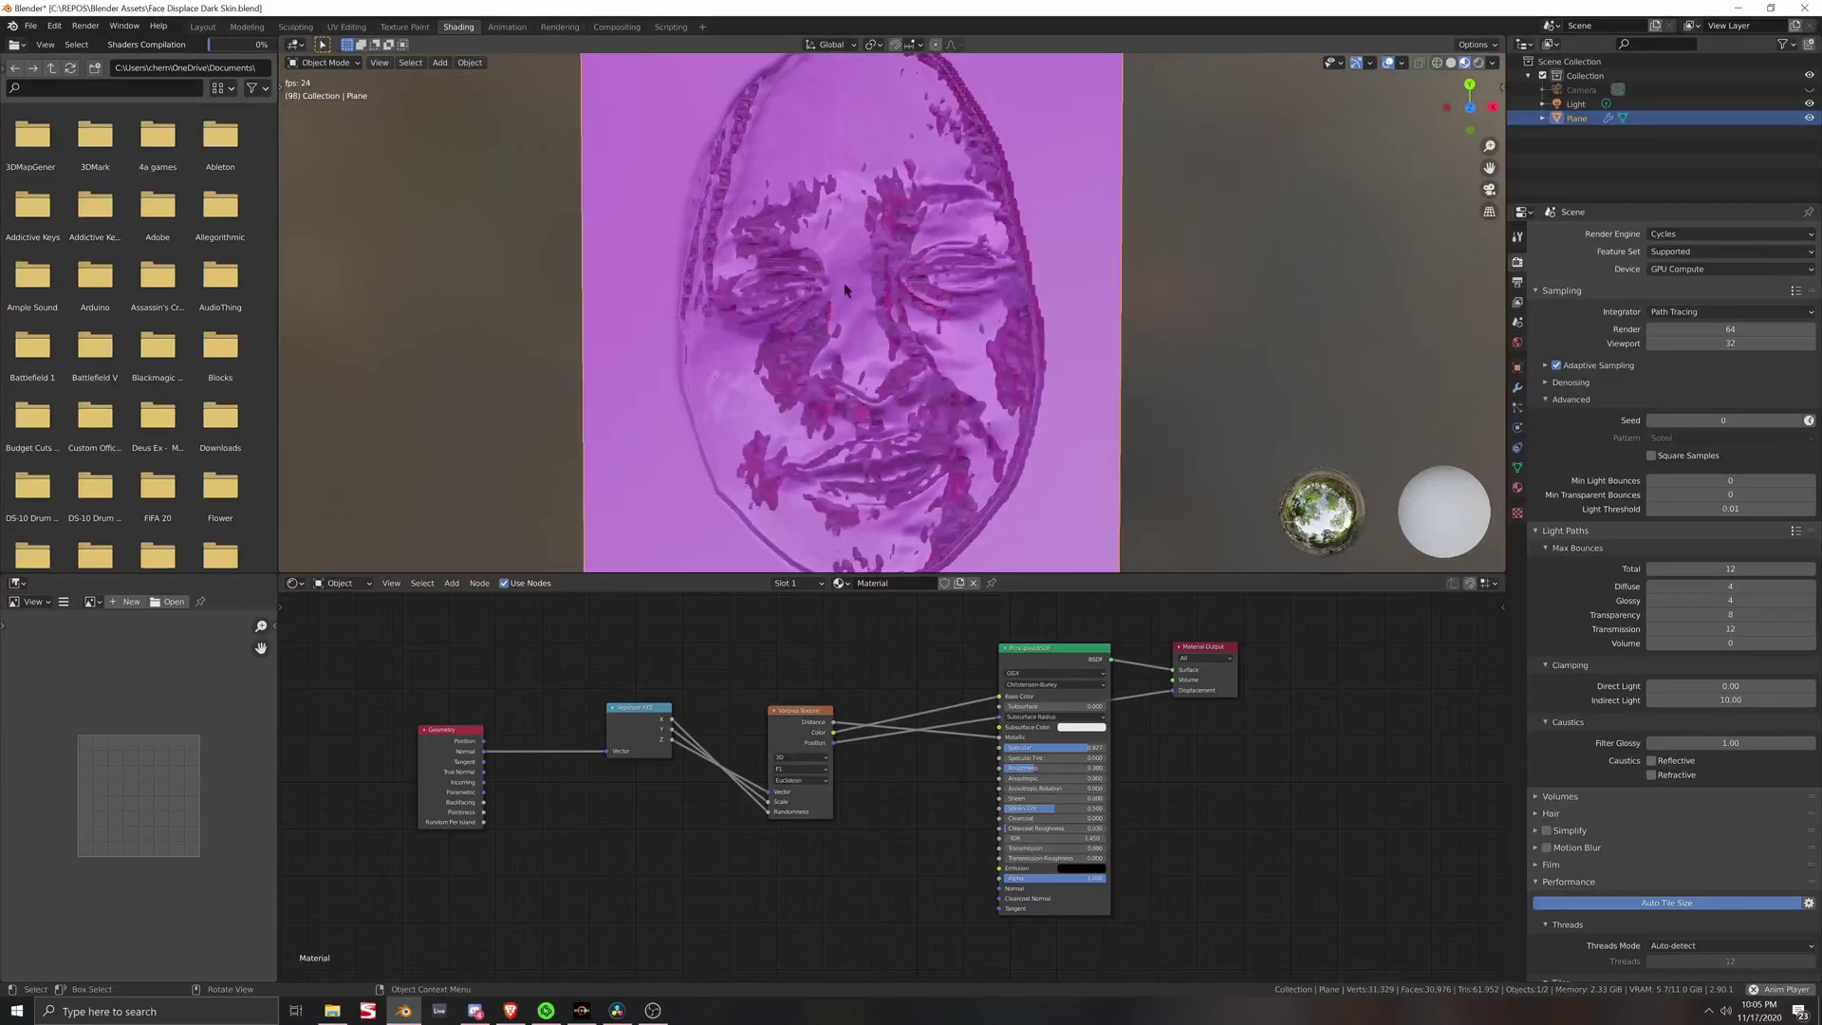
Step: Open the recent file Face Displace Light Skin.blend
{"action": "left_click", "coordinate": [30, 26]}
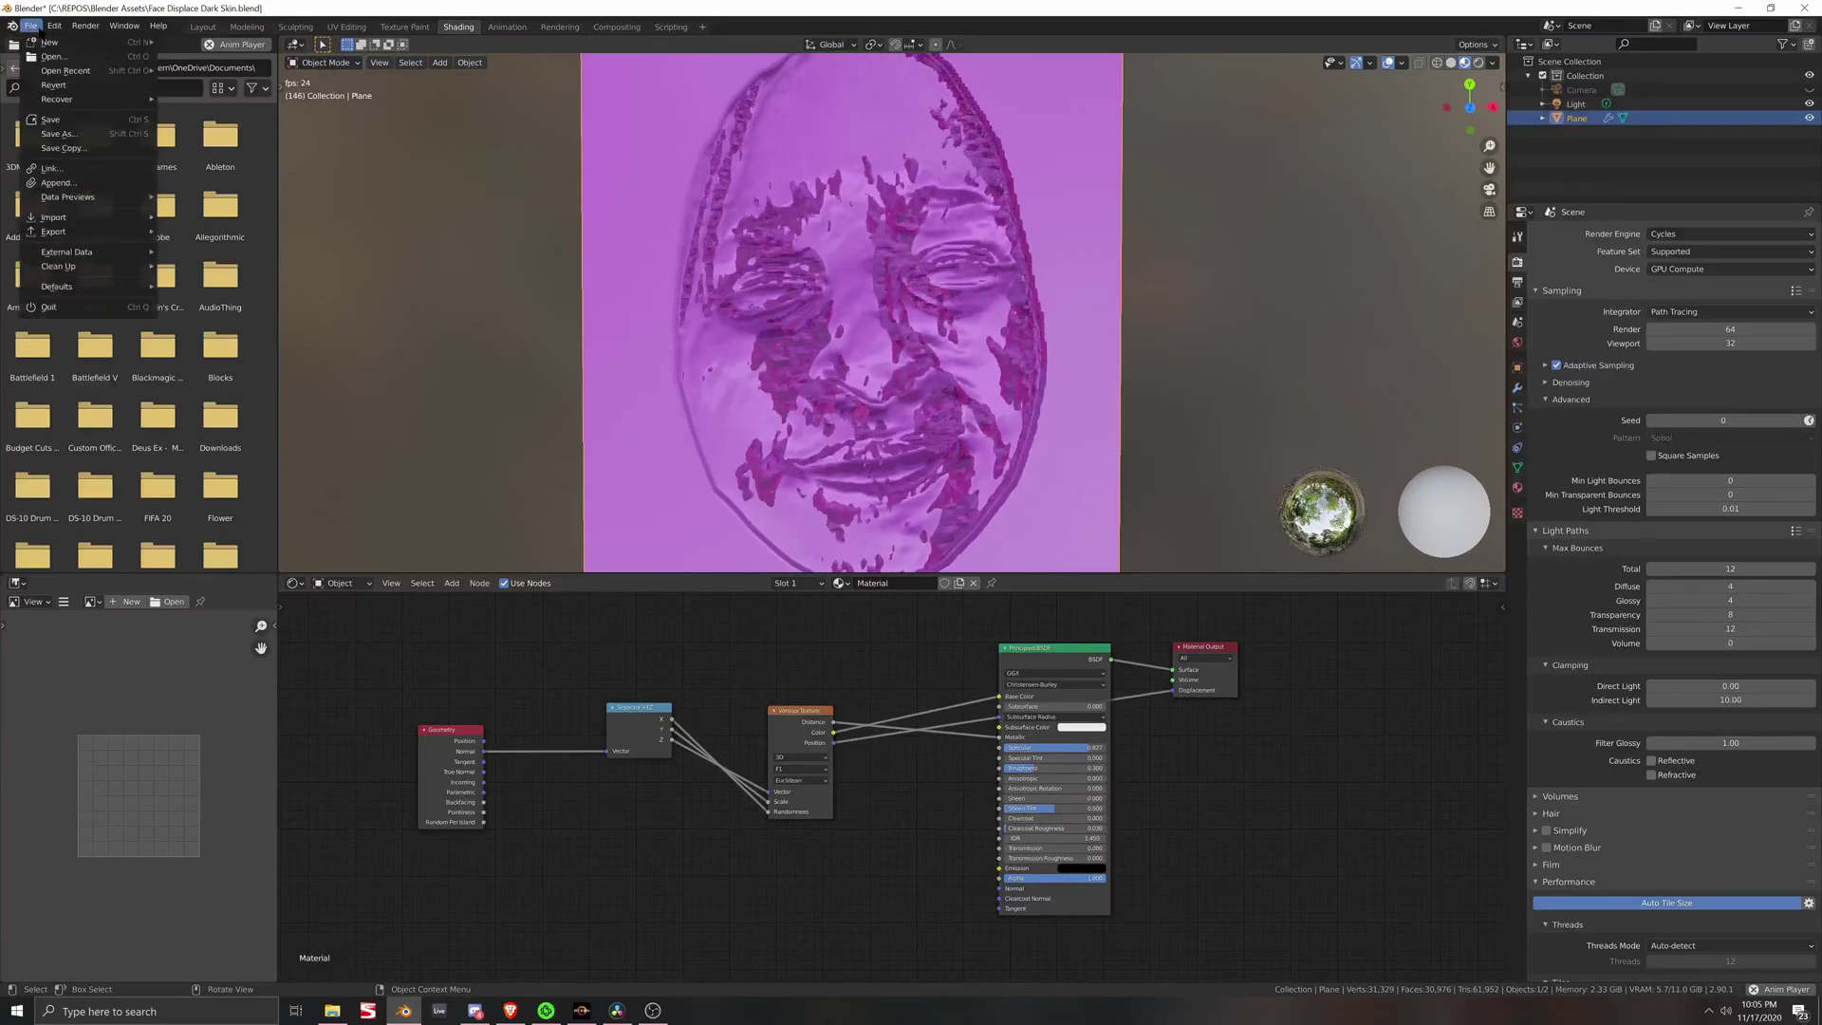
{"action": "mouse_move", "coordinate": [130, 45]}
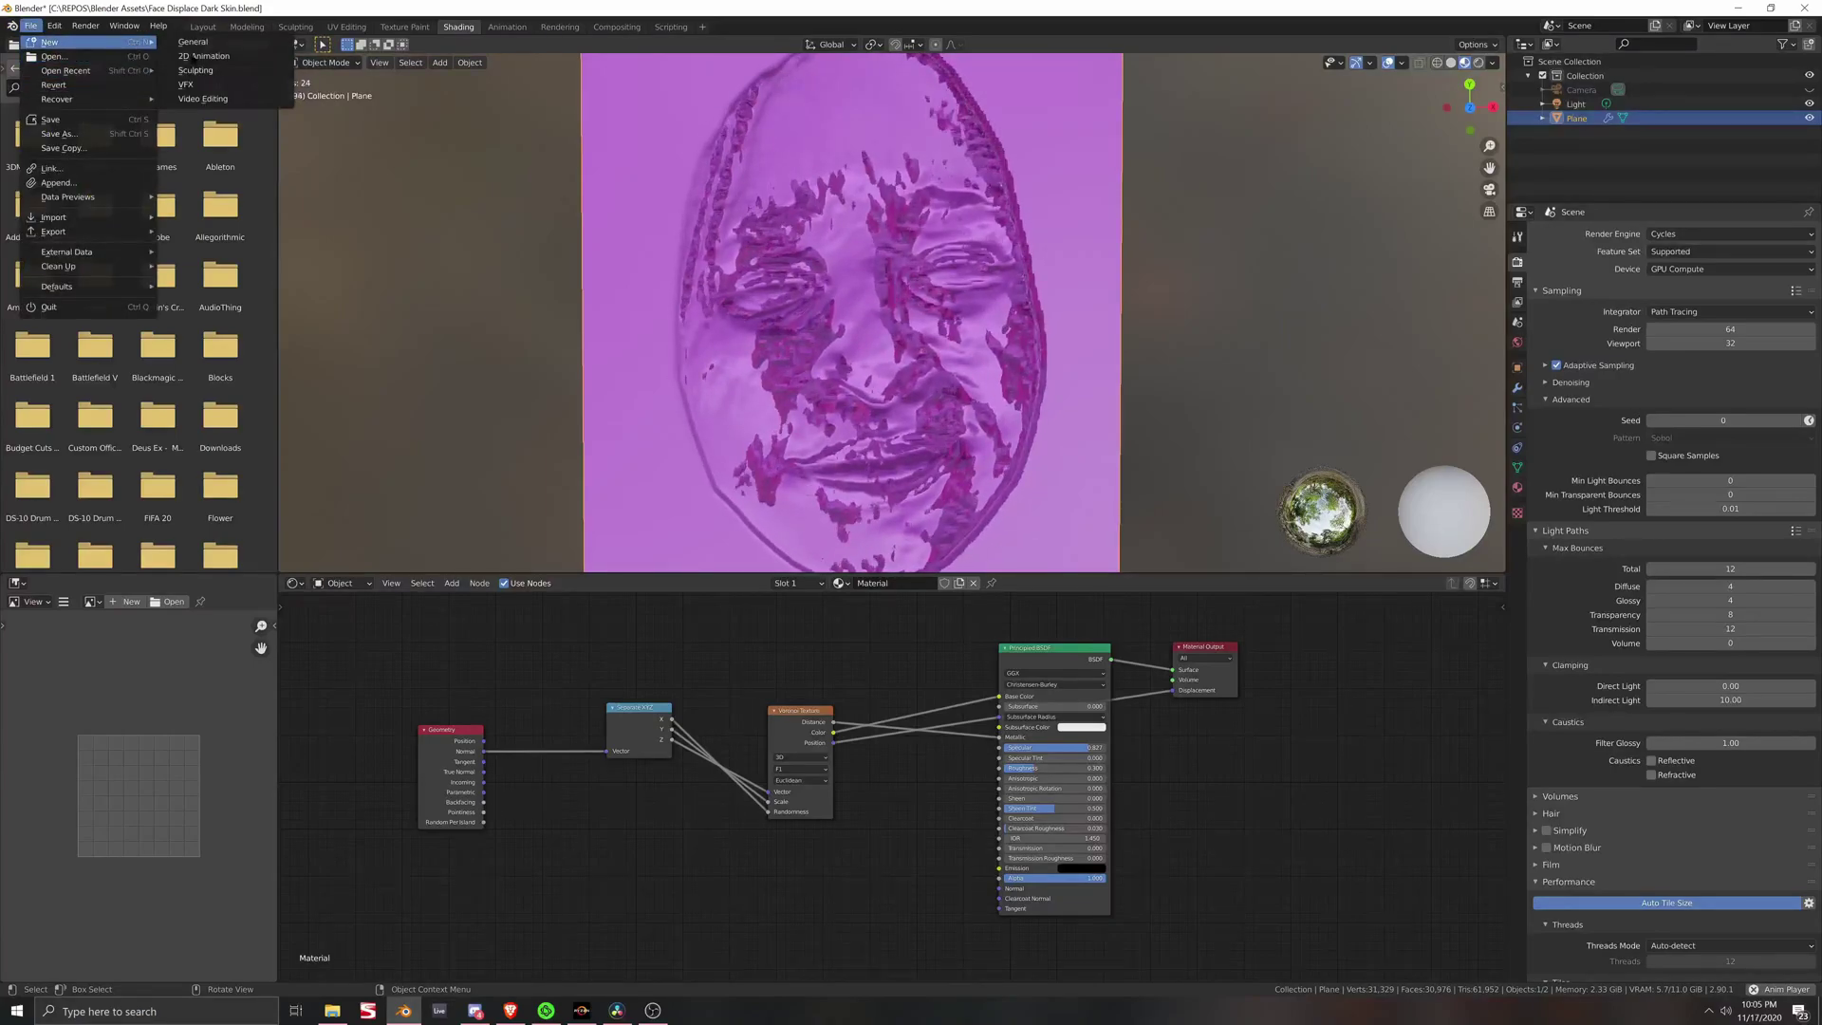
{"action": "mouse_move", "coordinate": [140, 99]}
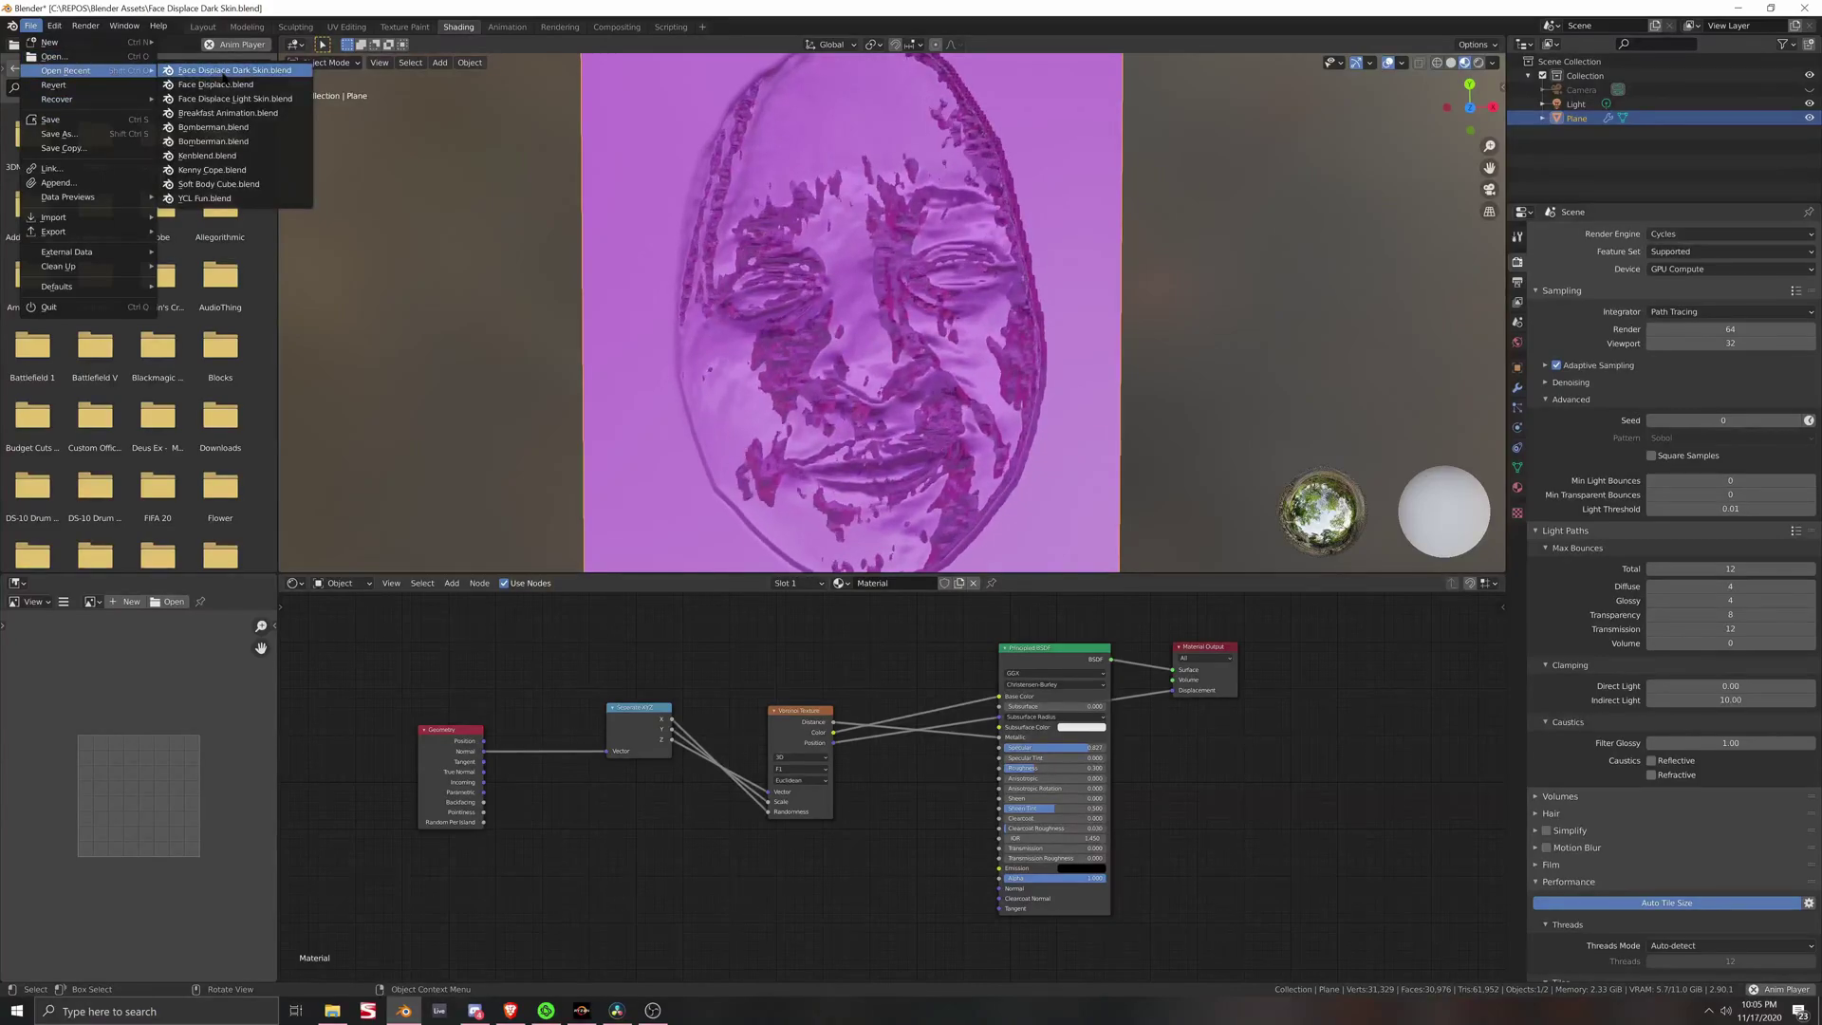
{"action": "left_click", "coordinate": [228, 101]}
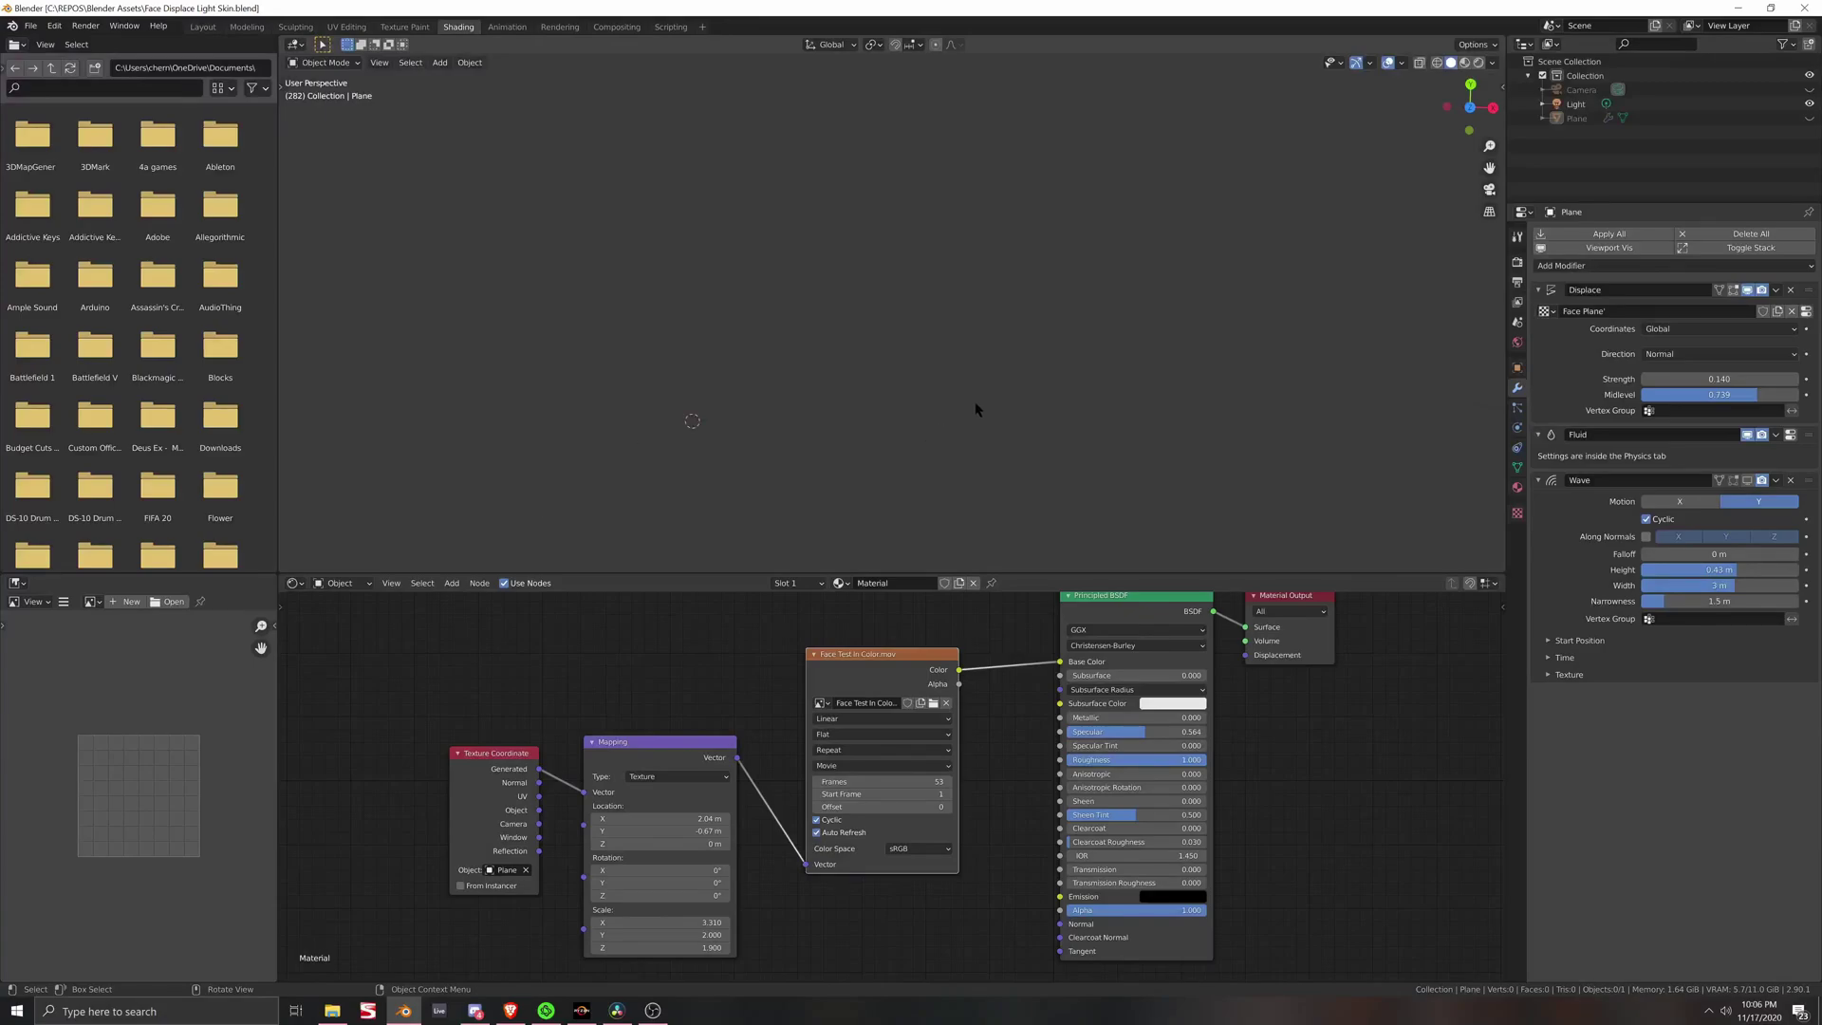
Step: Scale down and reposition the displaced plane so it frames only one eye of the face
{"action": "middle_click_drag", "start_coordinate": [918, 320], "coordinate": [931, 302]}
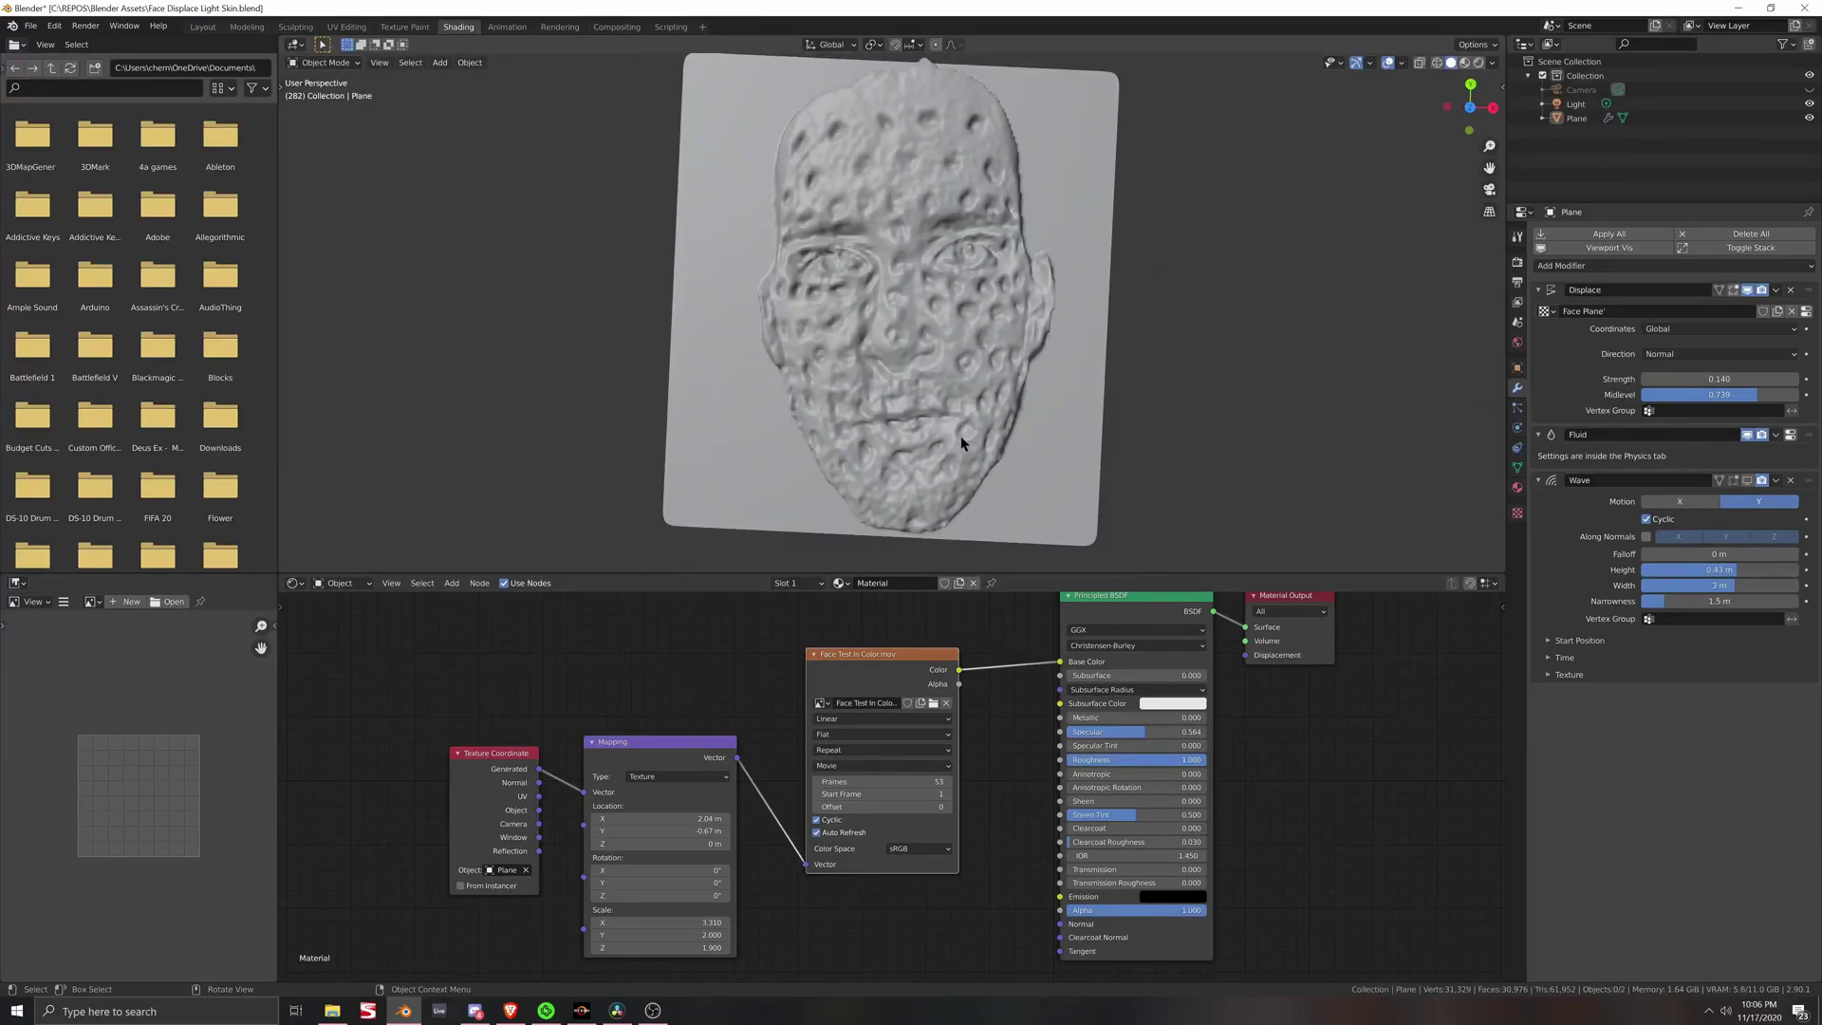
{"action": "left_click", "coordinate": [1056, 393]}
{"action": "key", "text": "s"}
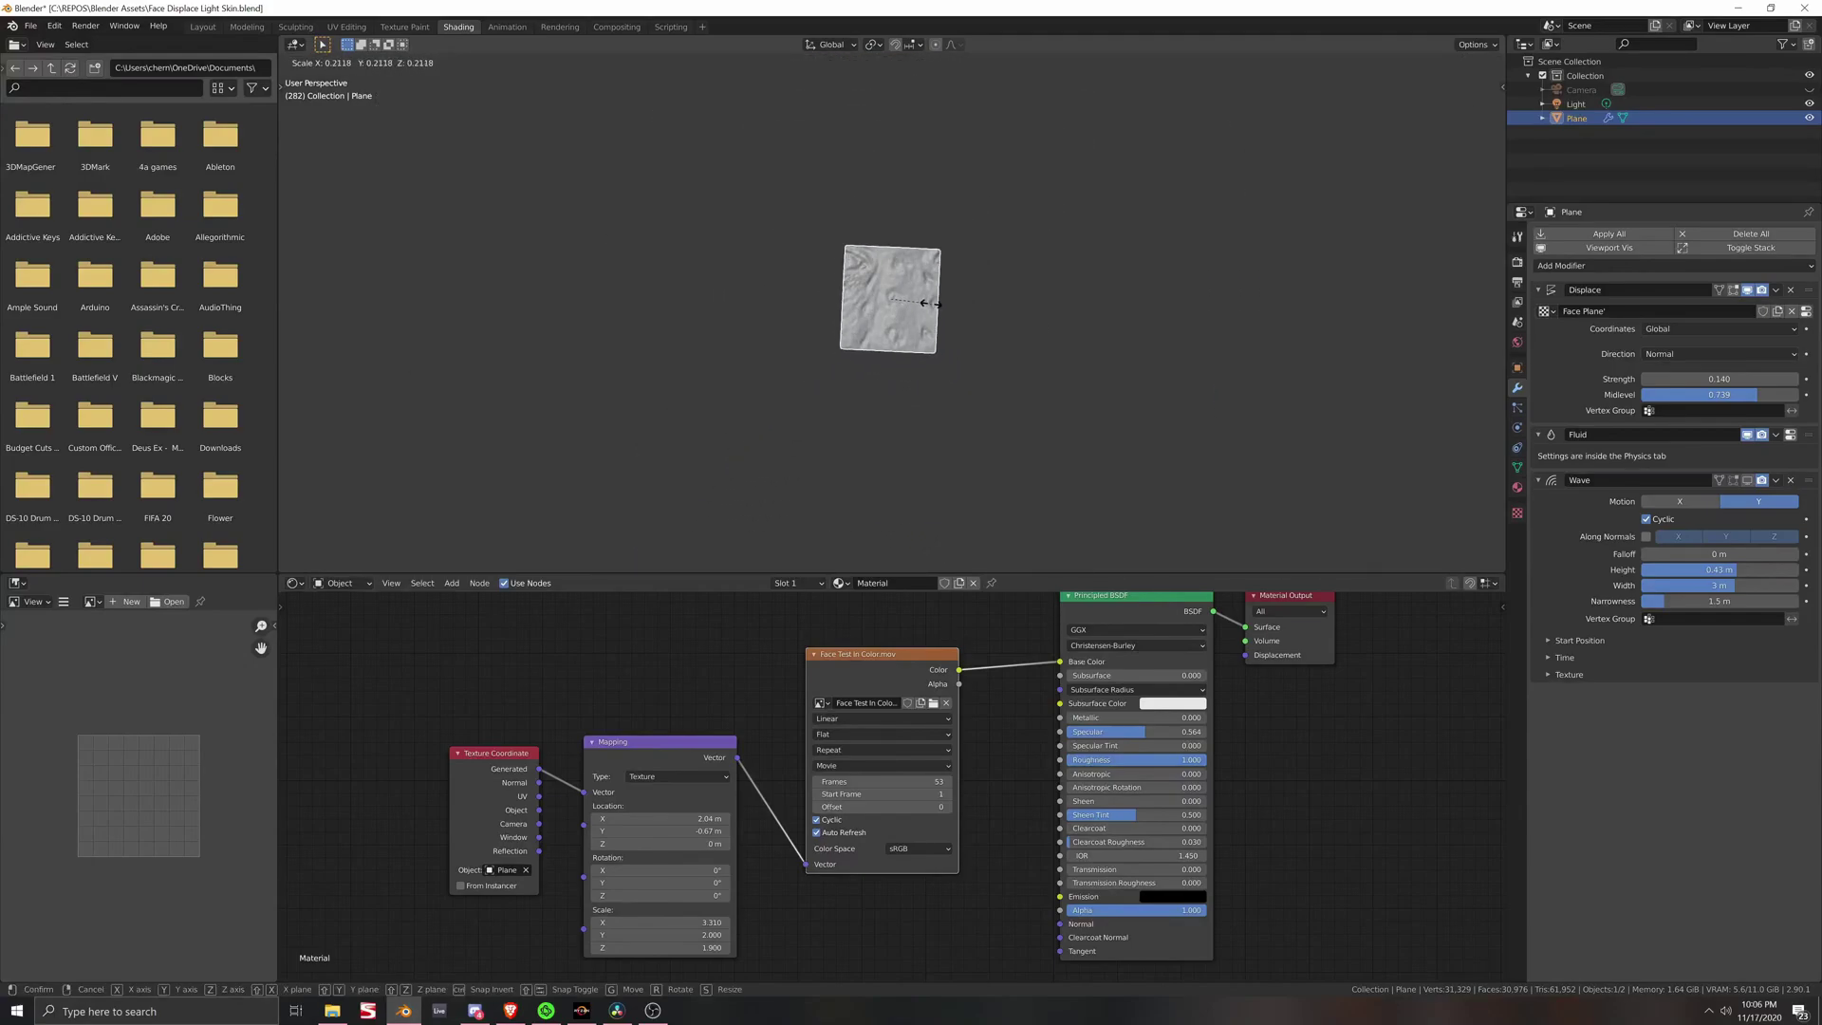
{"action": "key", "text": "Escape"}
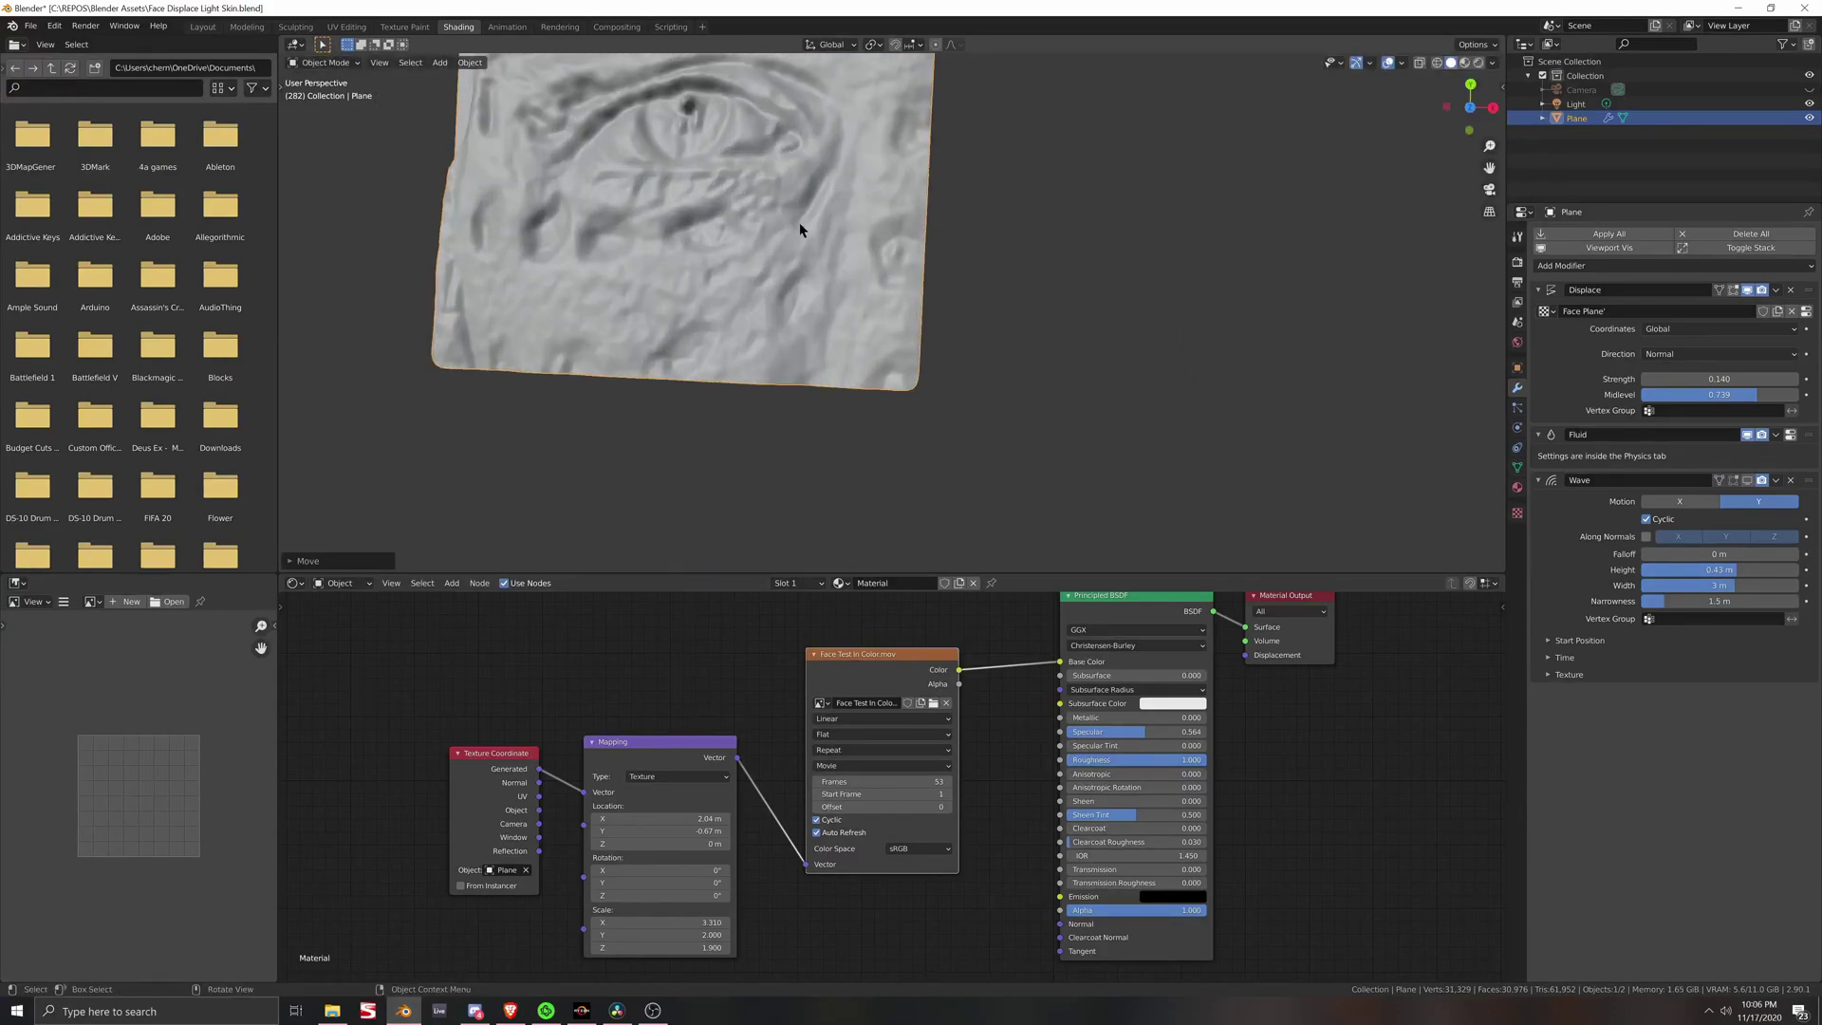
{"action": "middle_click_drag", "start_coordinate": [800, 231], "coordinate": [964, 399]}
{"action": "key", "text": "g"}
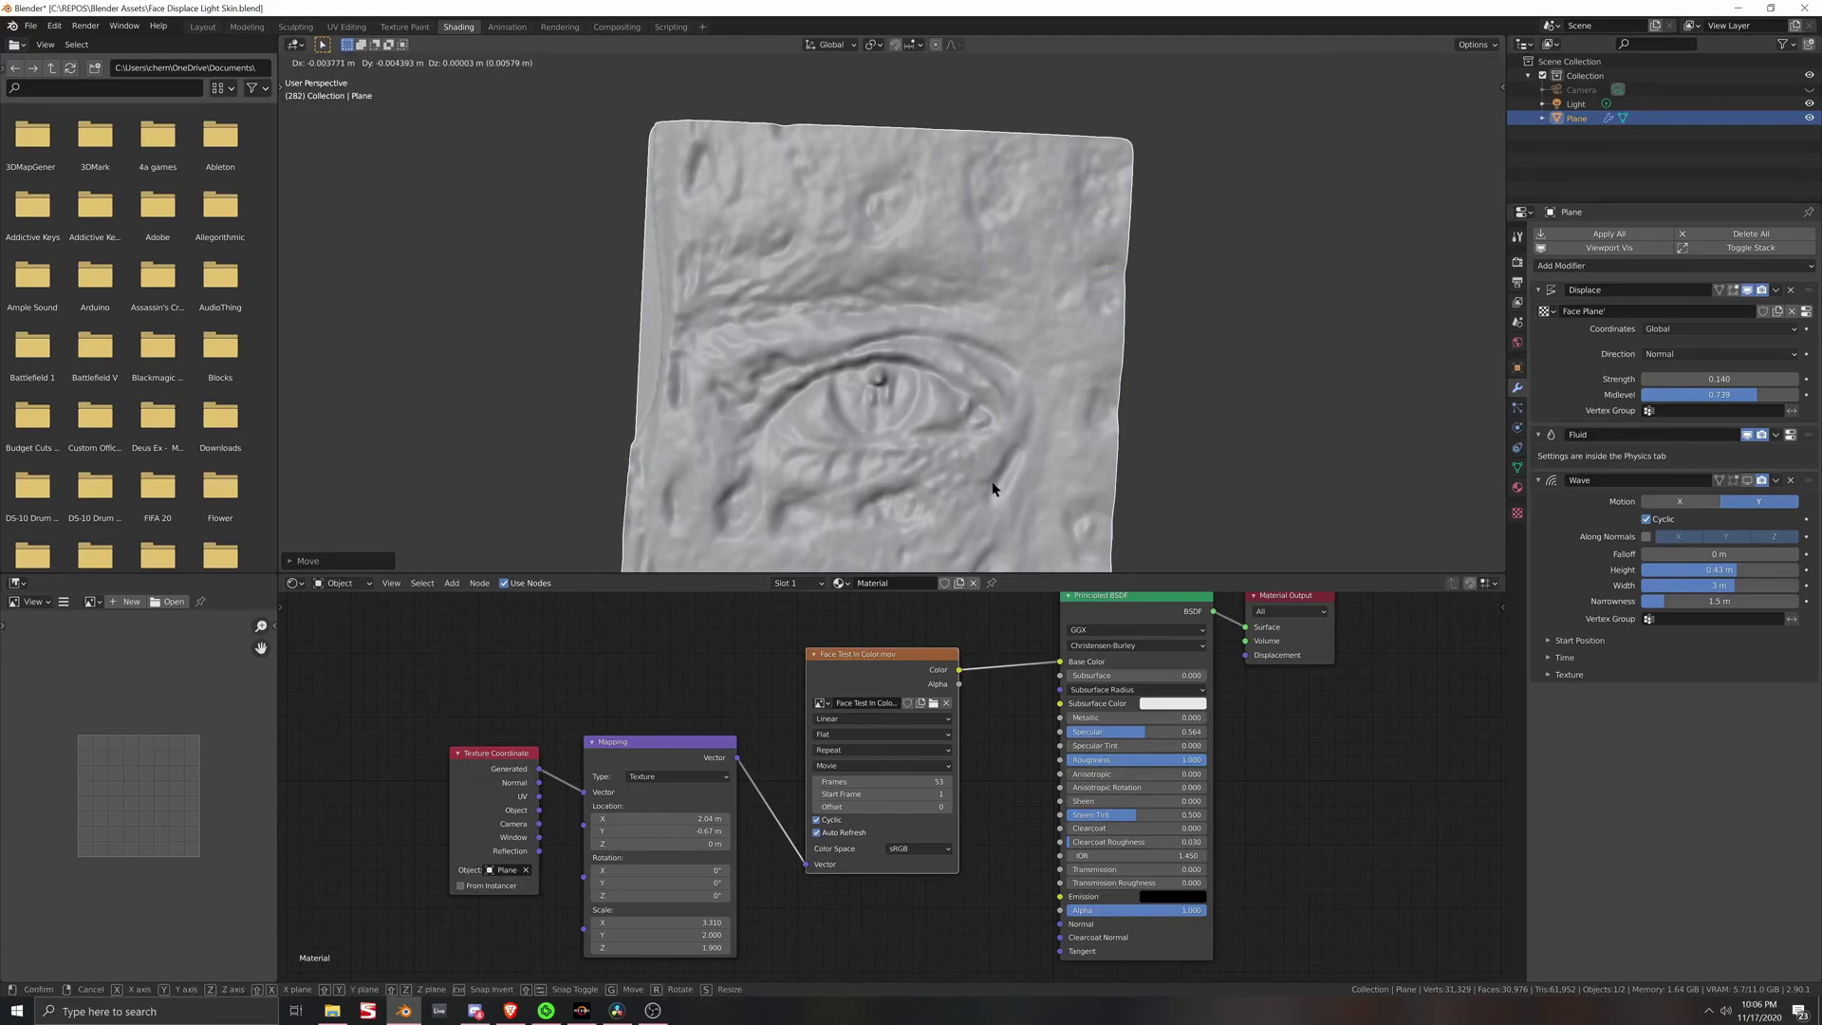
{"action": "key", "text": "s"}
{"action": "left_click", "coordinate": [942, 438]}
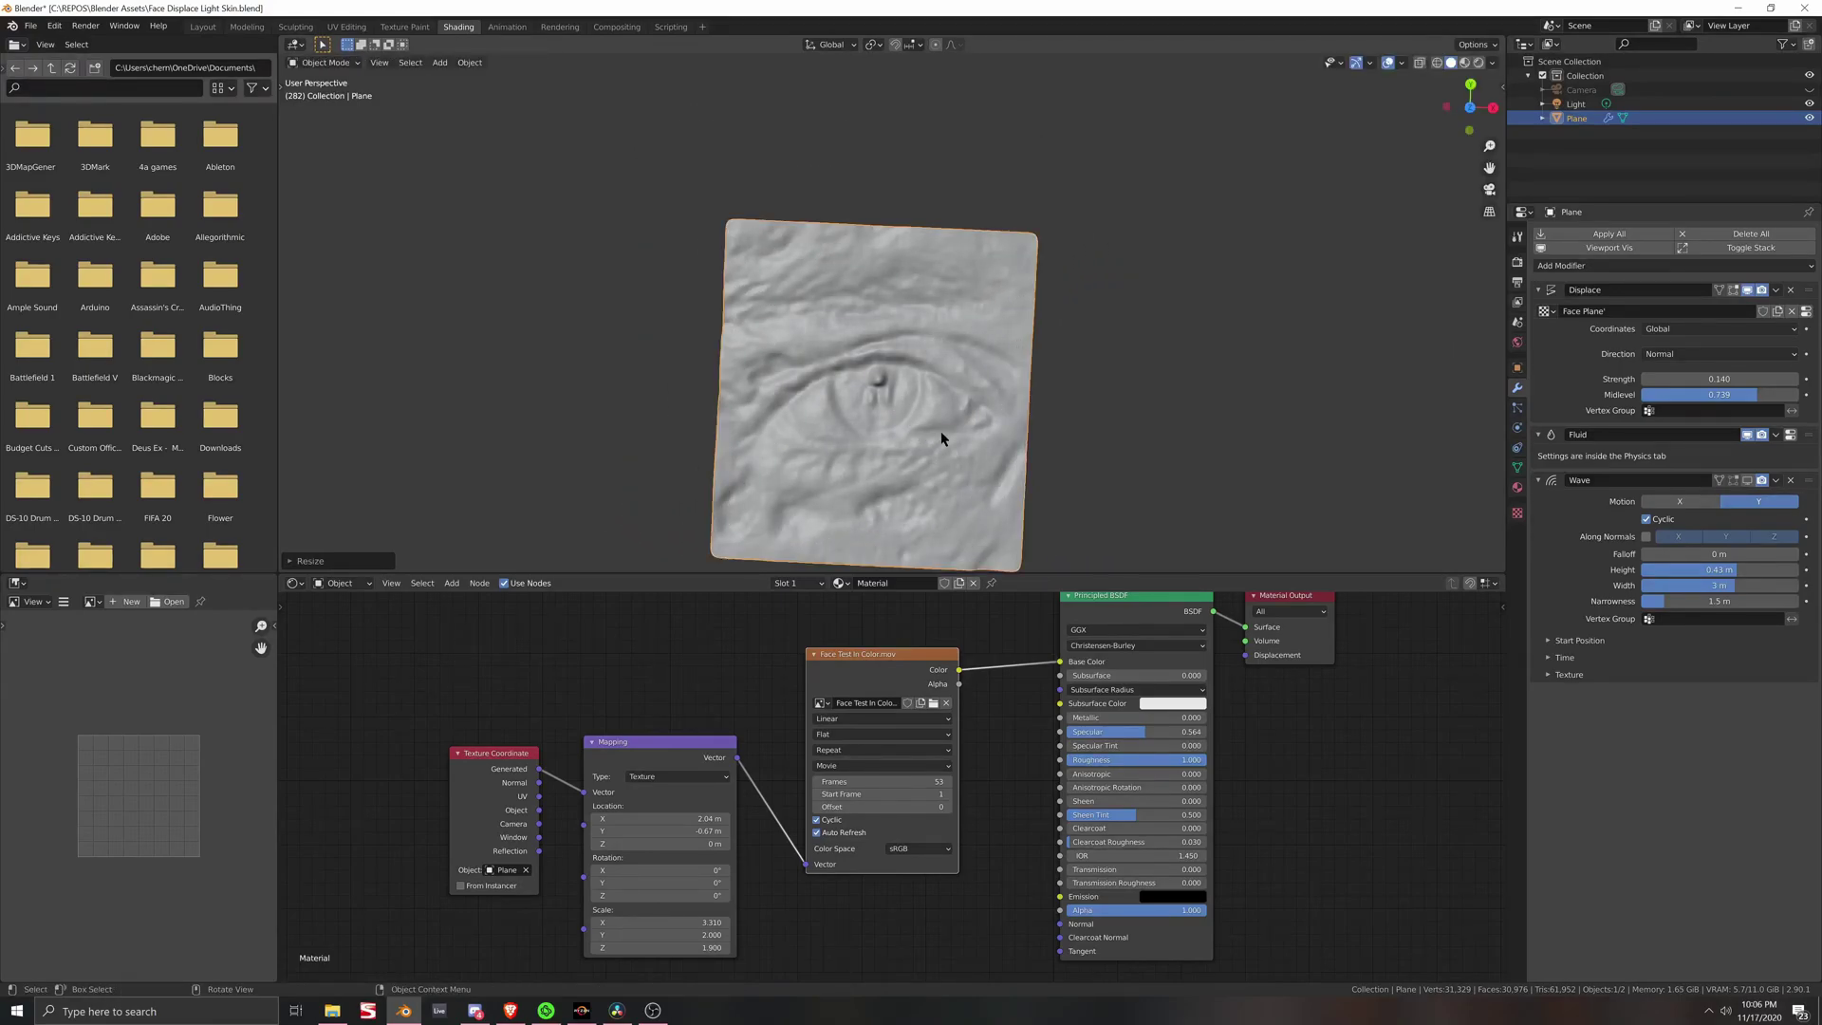
Step: Set the Displace modifier's strength to 0.370 and slightly rescale the eye plane
{"action": "mouse_move", "coordinate": [1711, 378]}
{"action": "left_mouse_down"}
{"action": "mouse_move", "coordinate": [1774, 379]}
{"action": "mouse_move", "coordinate": [1741, 378]}
{"action": "left_mouse_up"}
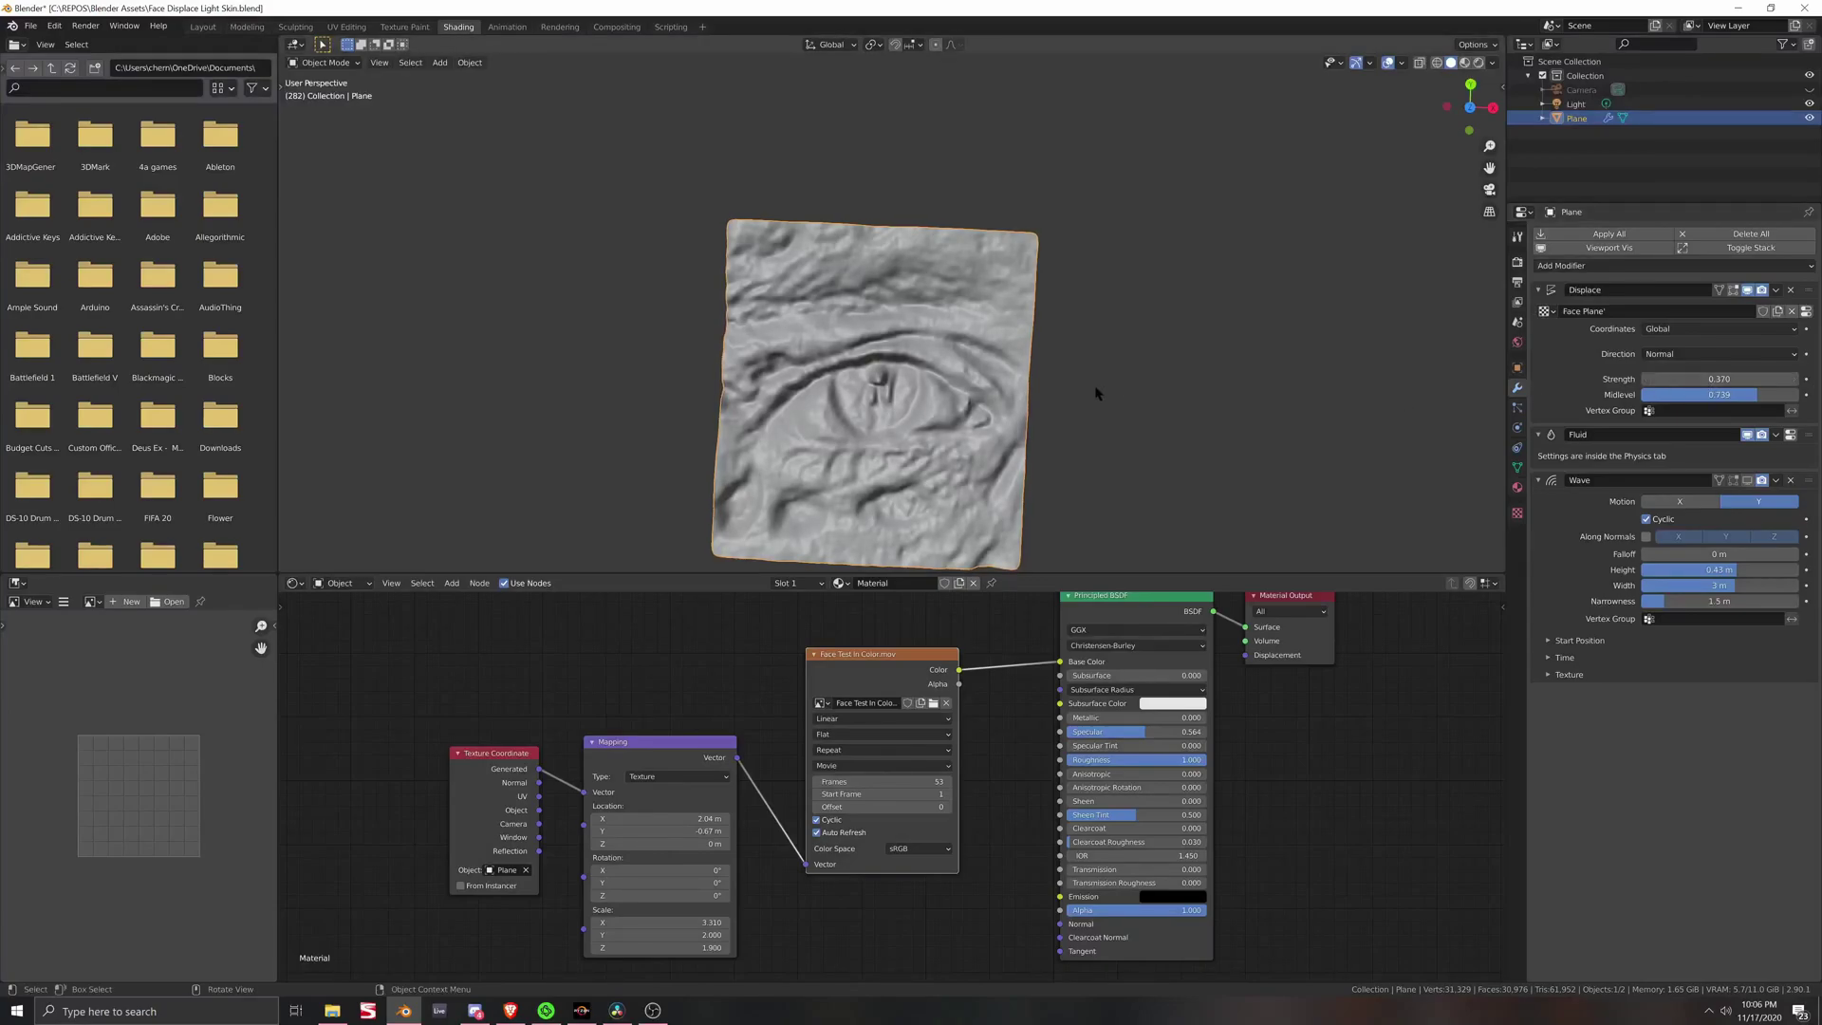
{"action": "scroll", "coordinate": [1078, 352], "scroll_direction": "up", "scroll_amount": 3}
{"action": "key", "text": "s"}
{"action": "left_click", "coordinate": [997, 323]}
Step: Set the material's Metallic to 1.000, disconnect the face movie texture from Base Color, and preview the plane in material shading
{"action": "left_click_drag", "start_coordinate": [1134, 718], "coordinate": [1177, 718]}
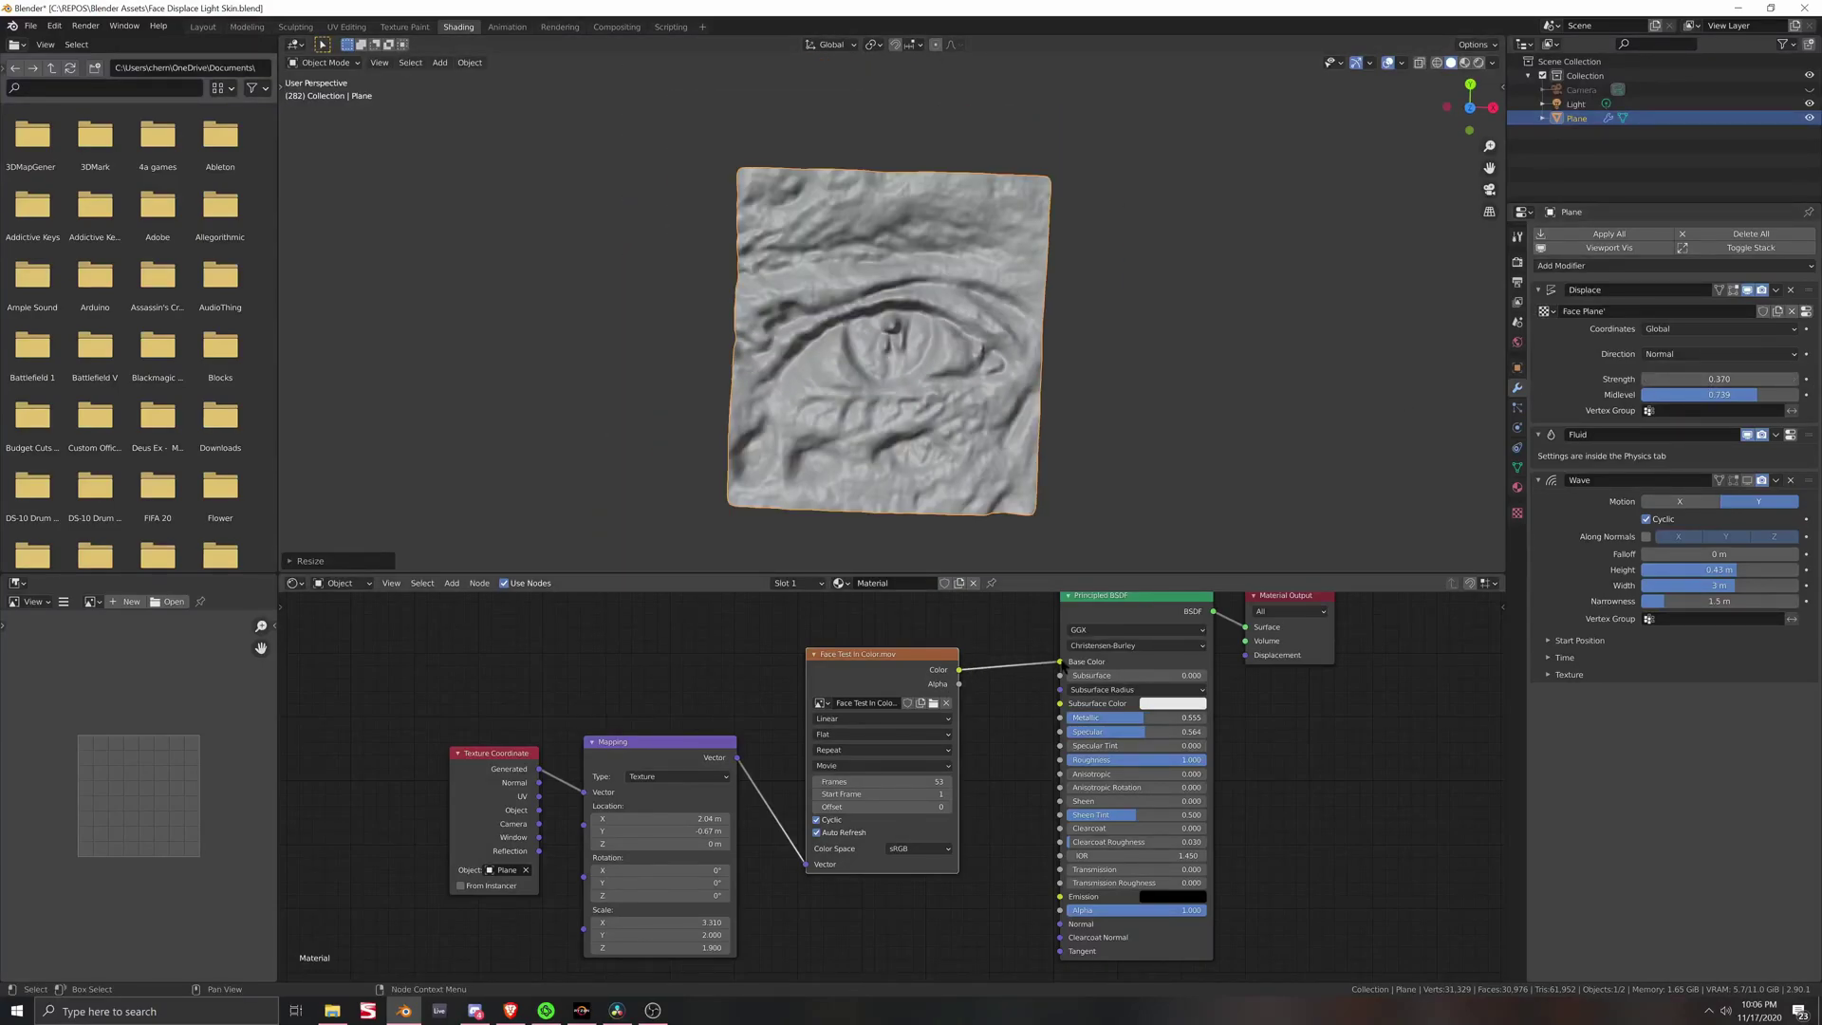
{"action": "left_click_drag", "start_coordinate": [1061, 662], "coordinate": [1007, 650]}
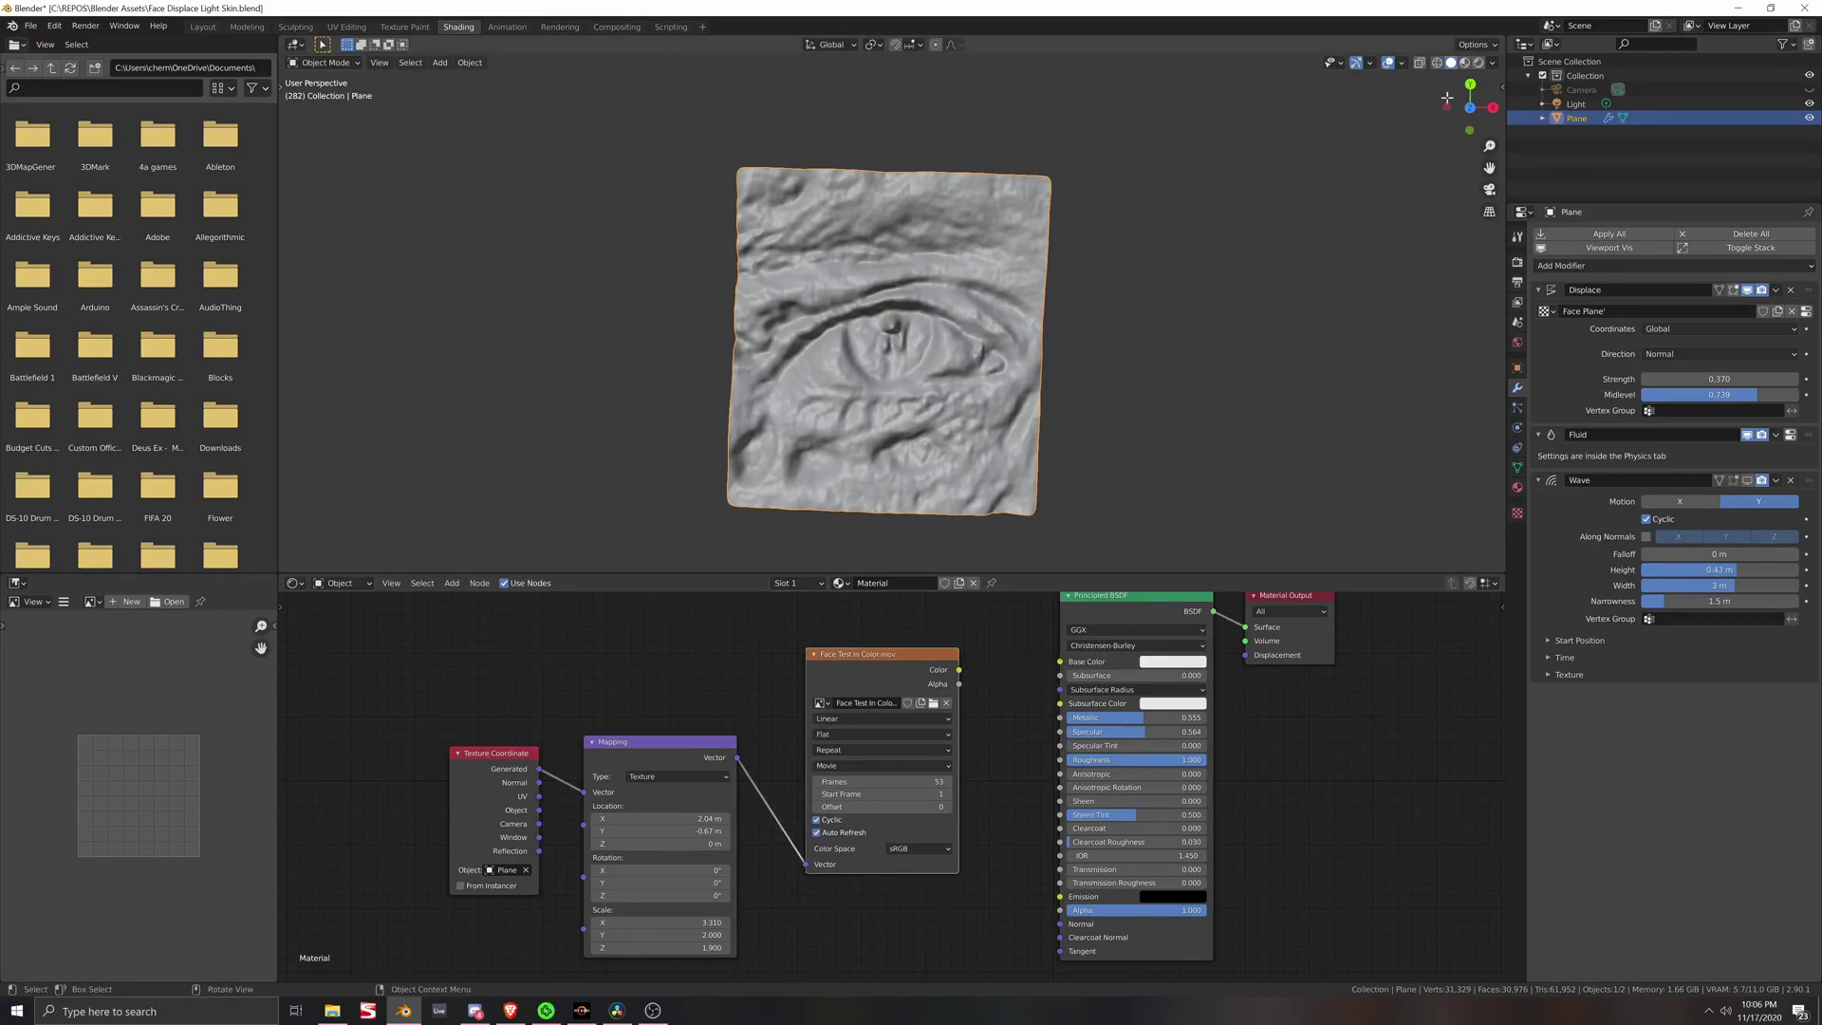
{"action": "left_click", "coordinate": [1464, 63]}
{"action": "left_click_drag", "start_coordinate": [859, 699], "coordinate": [820, 707]}
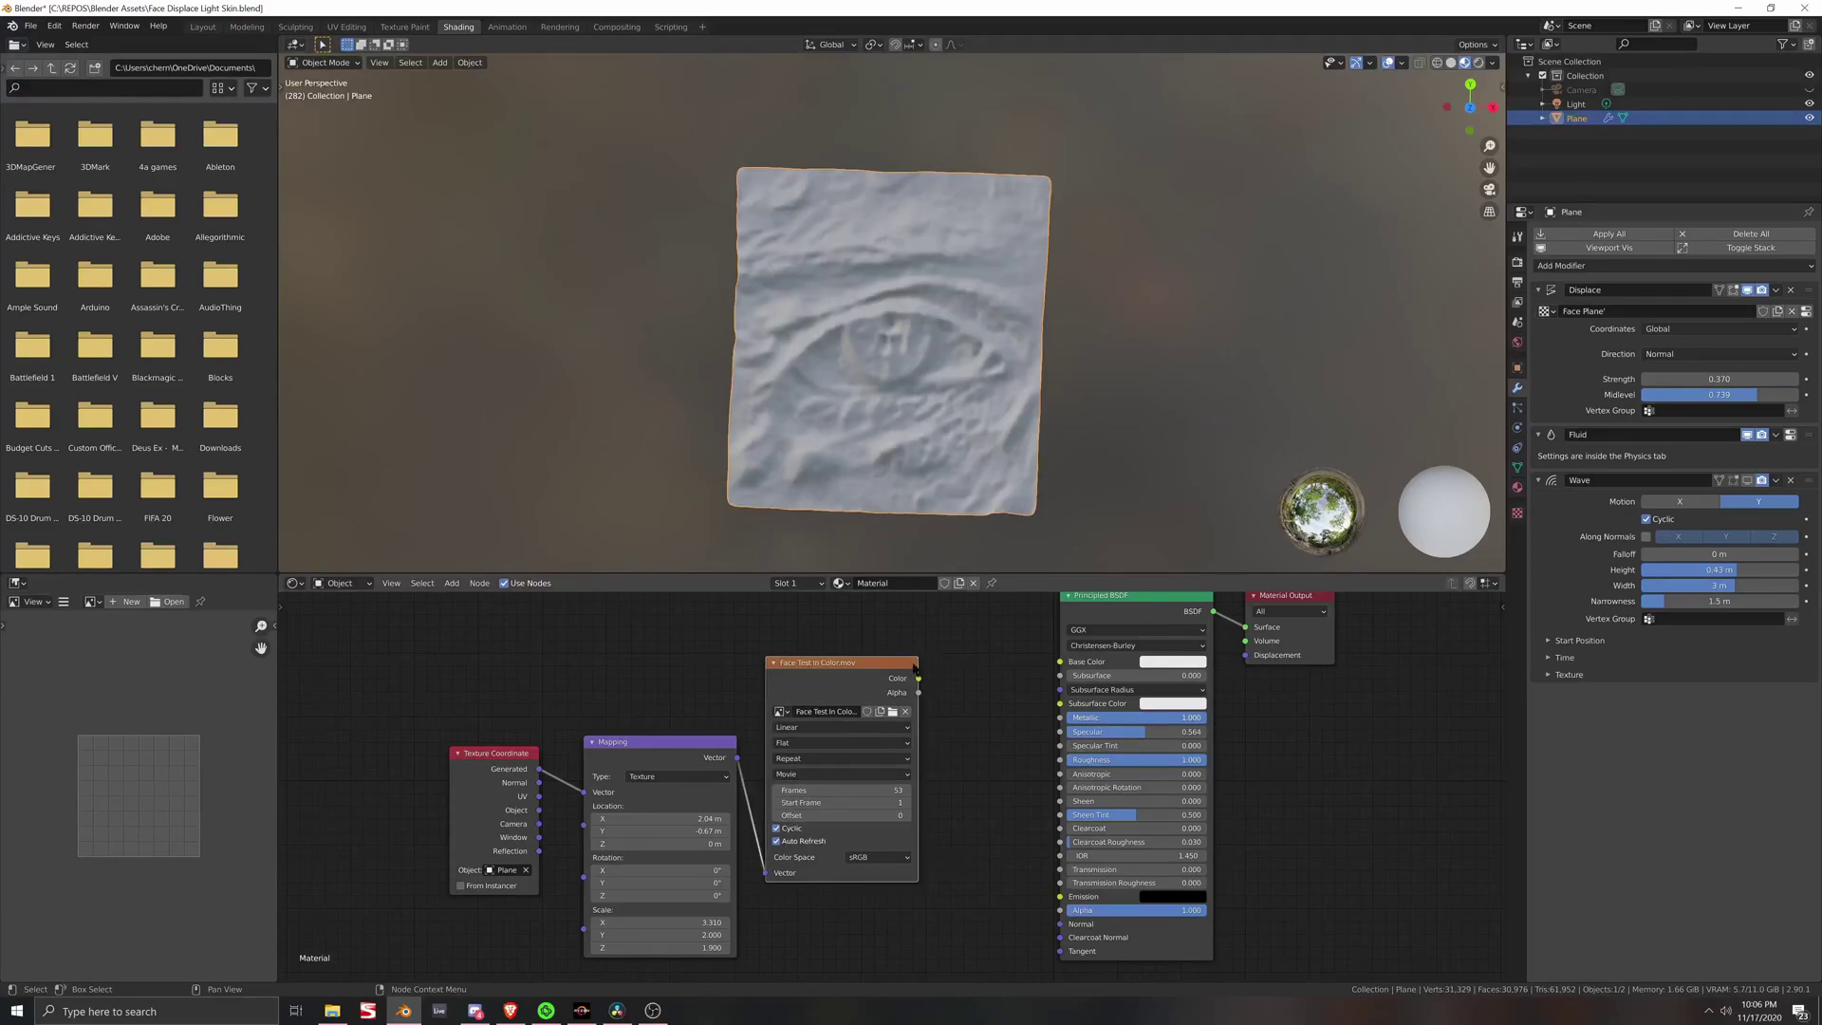
Step: Load and apply the Poliigon material StoneMarbleCalacatta004_3K to the plane
{"action": "scroll", "coordinate": [952, 385], "scroll_direction": "up", "scroll_amount": 4}
{"action": "scroll", "coordinate": [951, 385], "scroll_direction": "down", "scroll_amount": 3}
{"action": "left_click", "coordinate": [1517, 487]}
{"action": "scroll", "coordinate": [1617, 849], "scroll_direction": "down", "scroll_amount": 4}
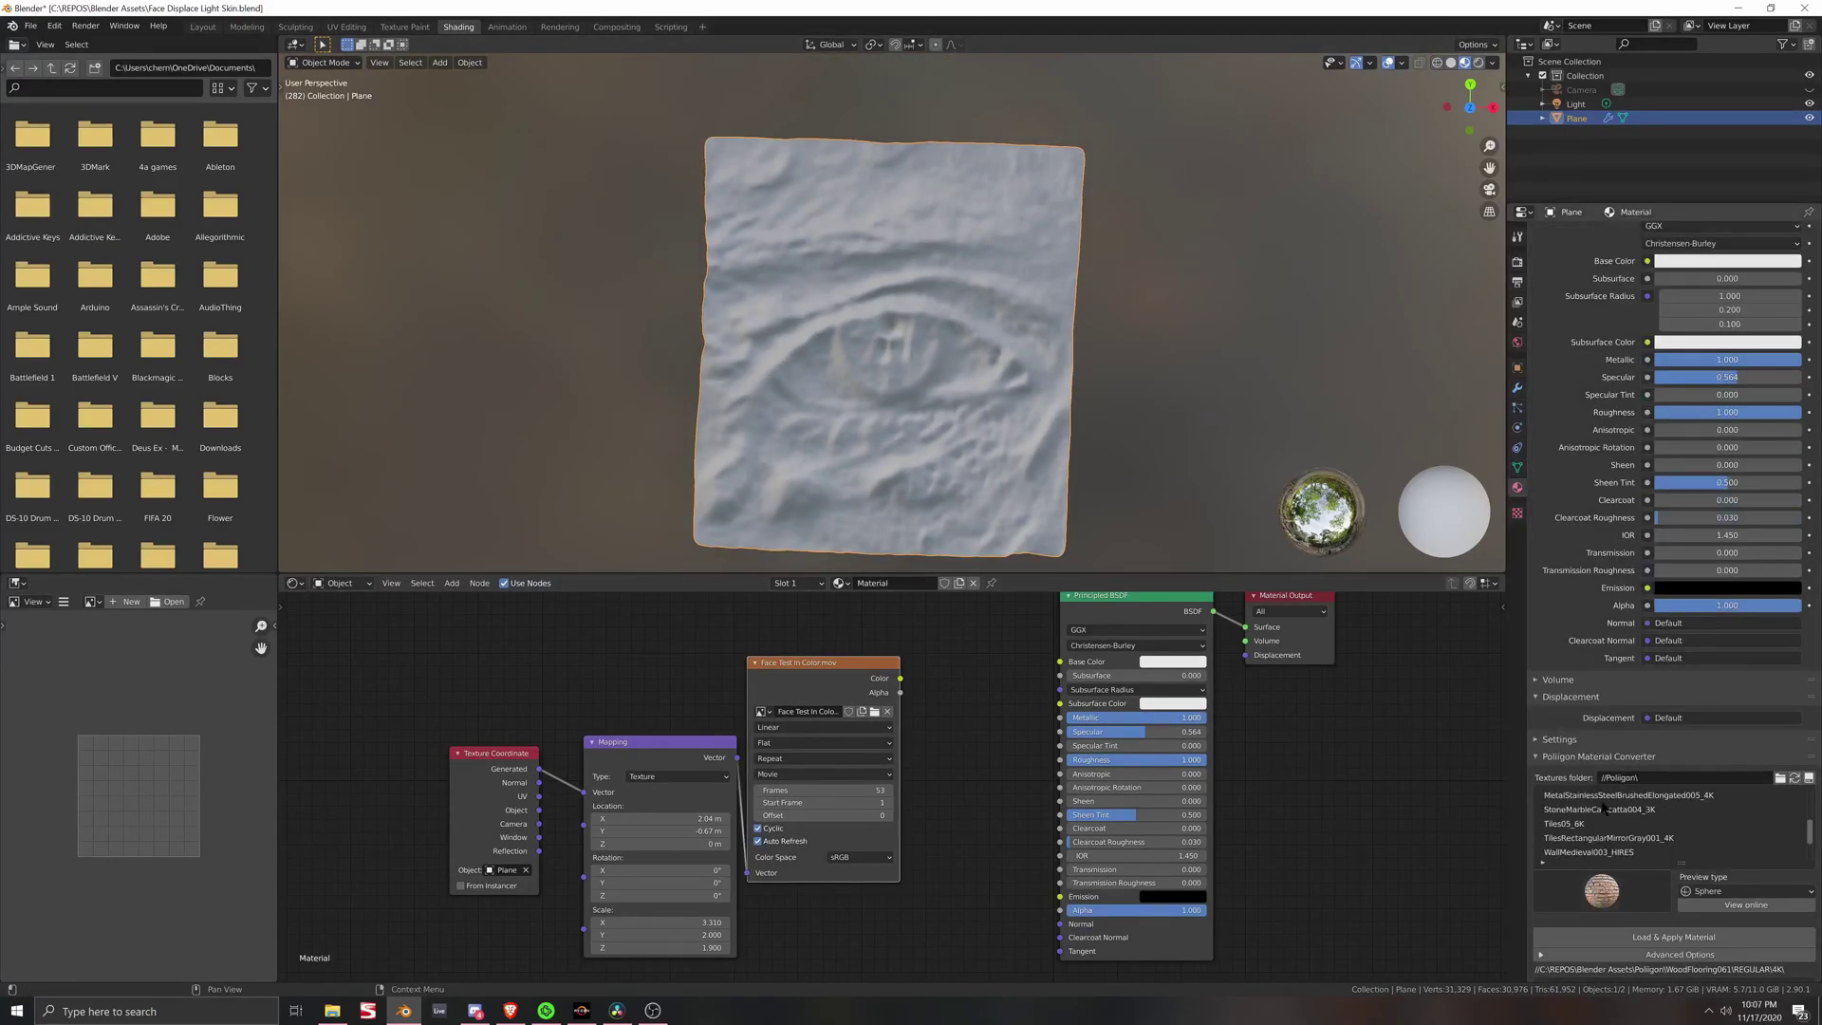
{"action": "left_click", "coordinate": [1604, 809]}
{"action": "left_click", "coordinate": [1724, 935]}
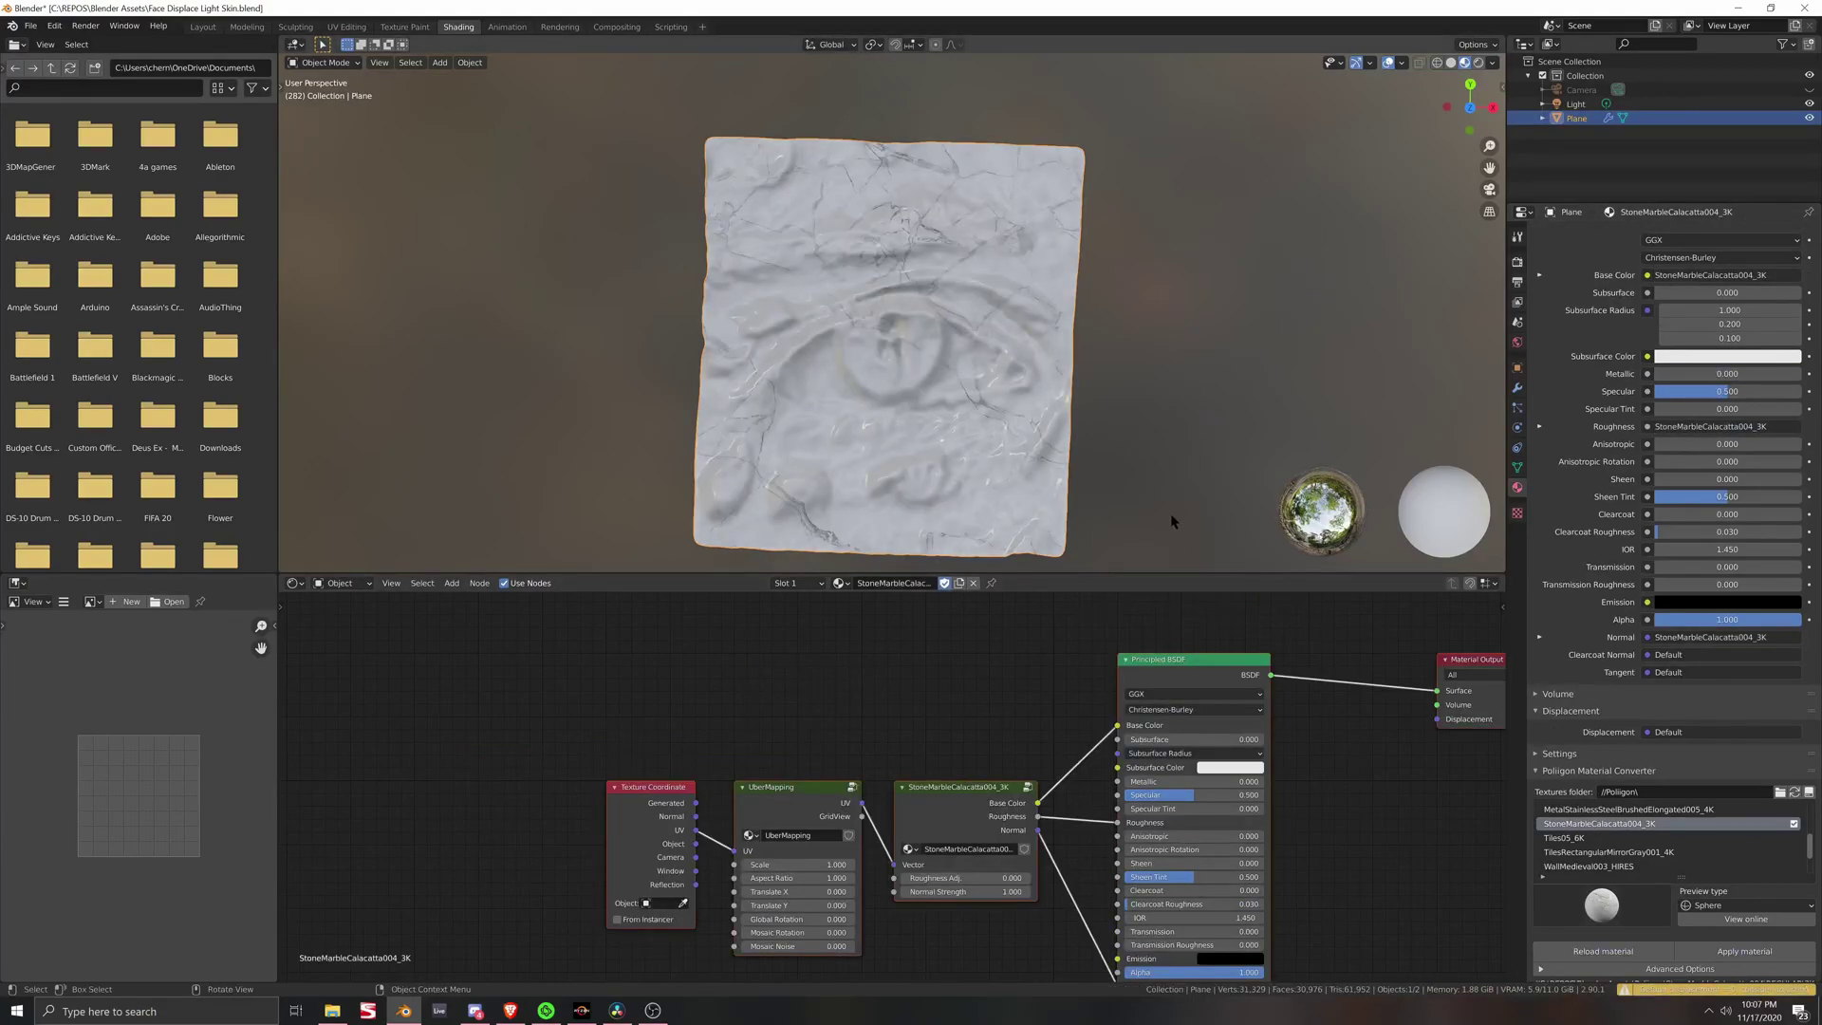
Step: Play the animation on the marble eye relief, and enlarge the plane so it shows the face
{"action": "key", "text": "space"}
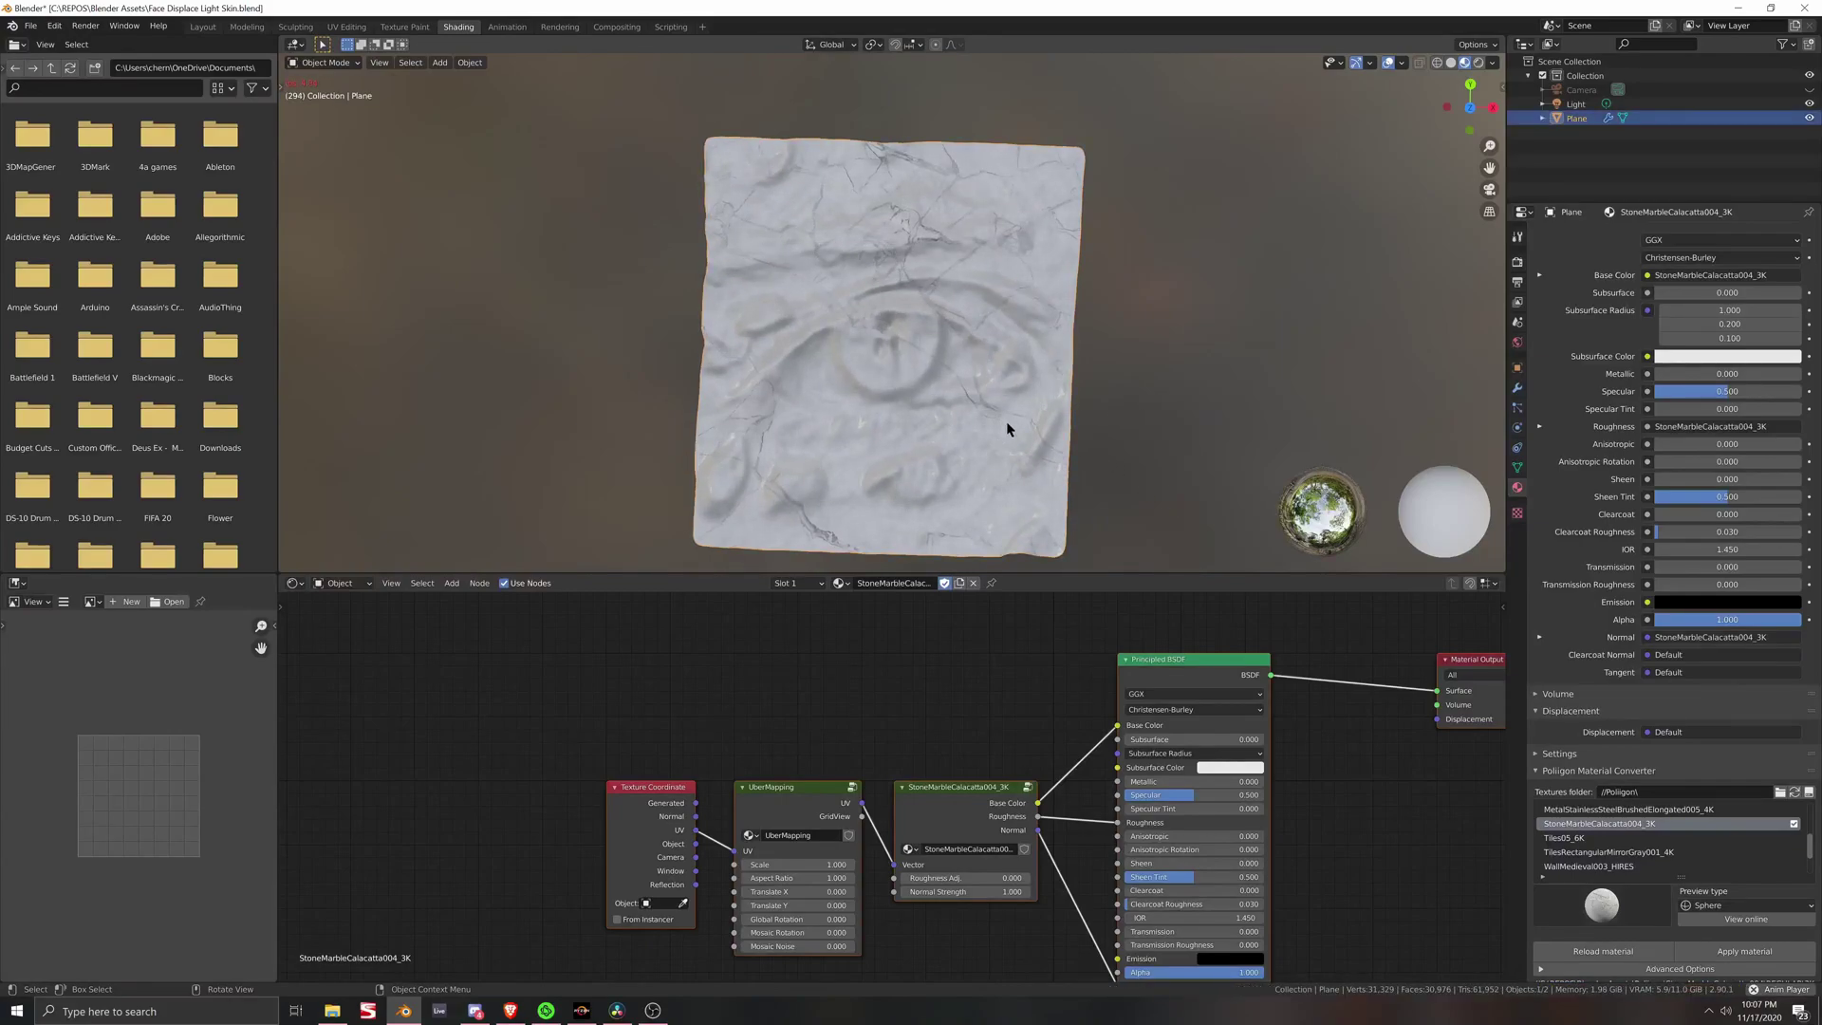
{"action": "scroll", "coordinate": [1110, 445], "scroll_direction": "up", "scroll_amount": 2}
{"action": "scroll", "coordinate": [1109, 442], "scroll_direction": "up", "scroll_amount": 1}
{"action": "scroll", "coordinate": [998, 411], "scroll_direction": "down", "scroll_amount": 2}
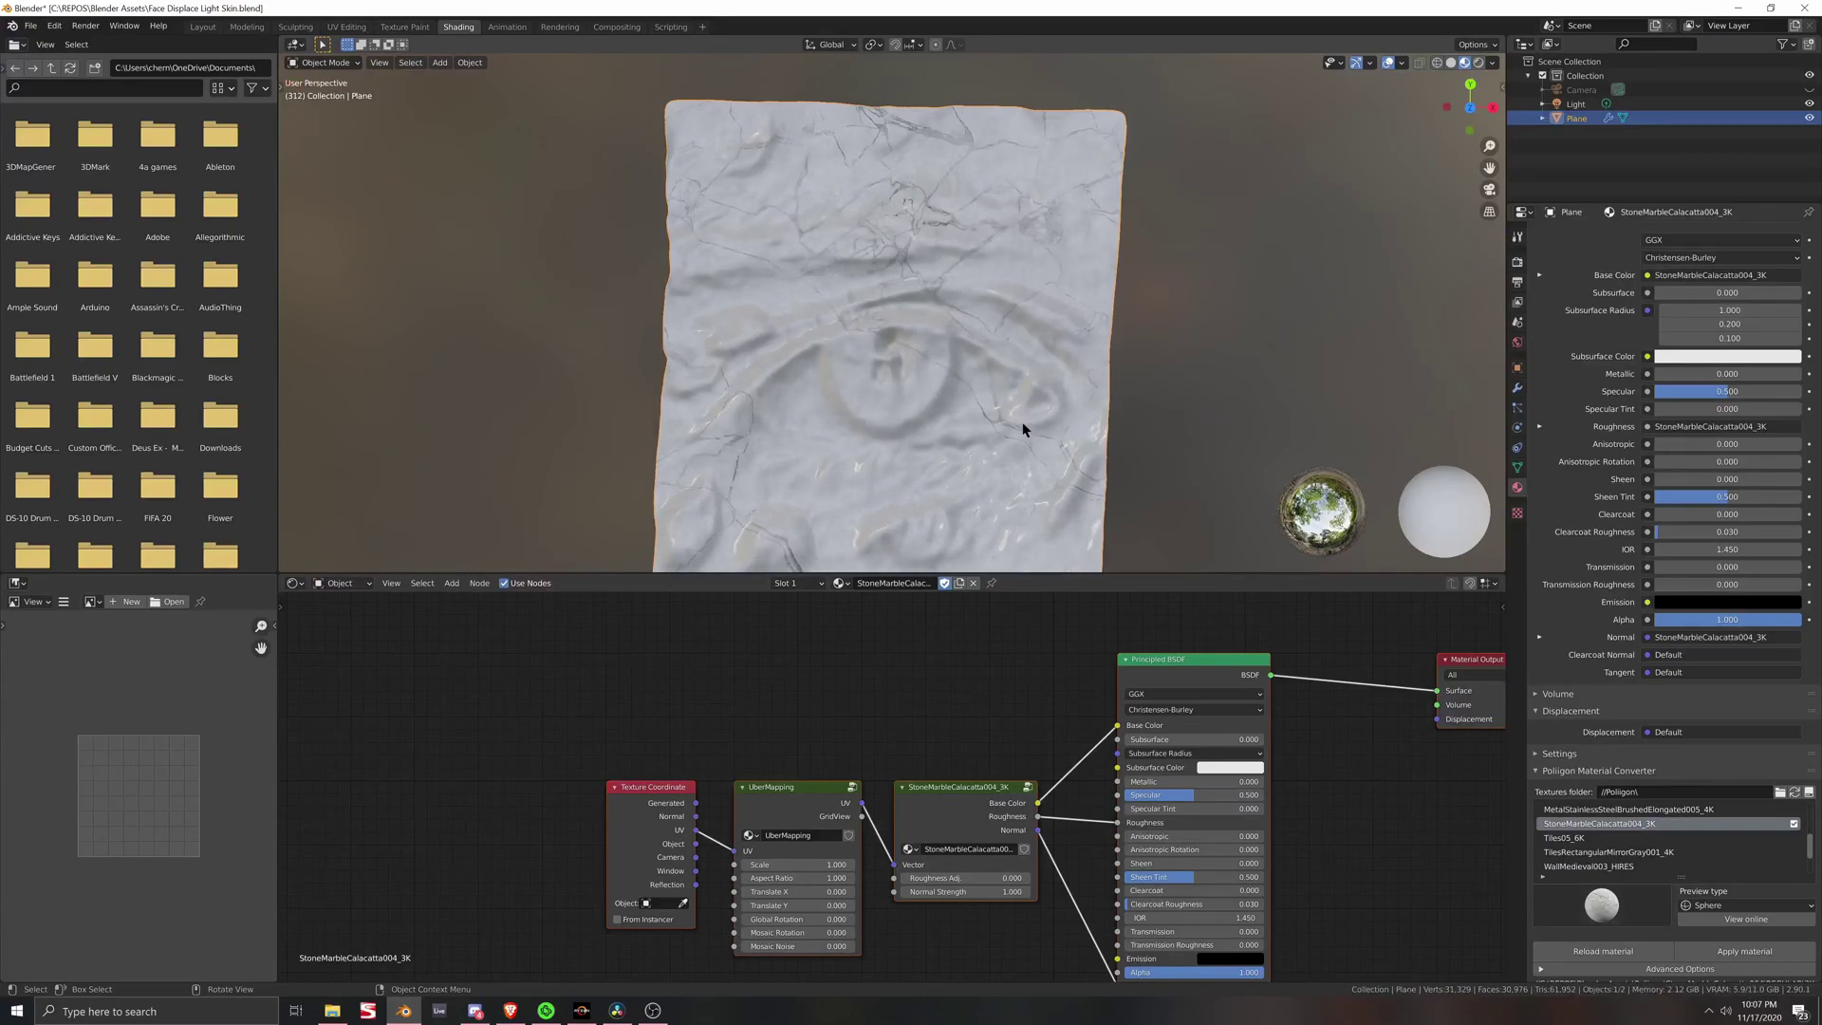
{"action": "key", "text": "s"}
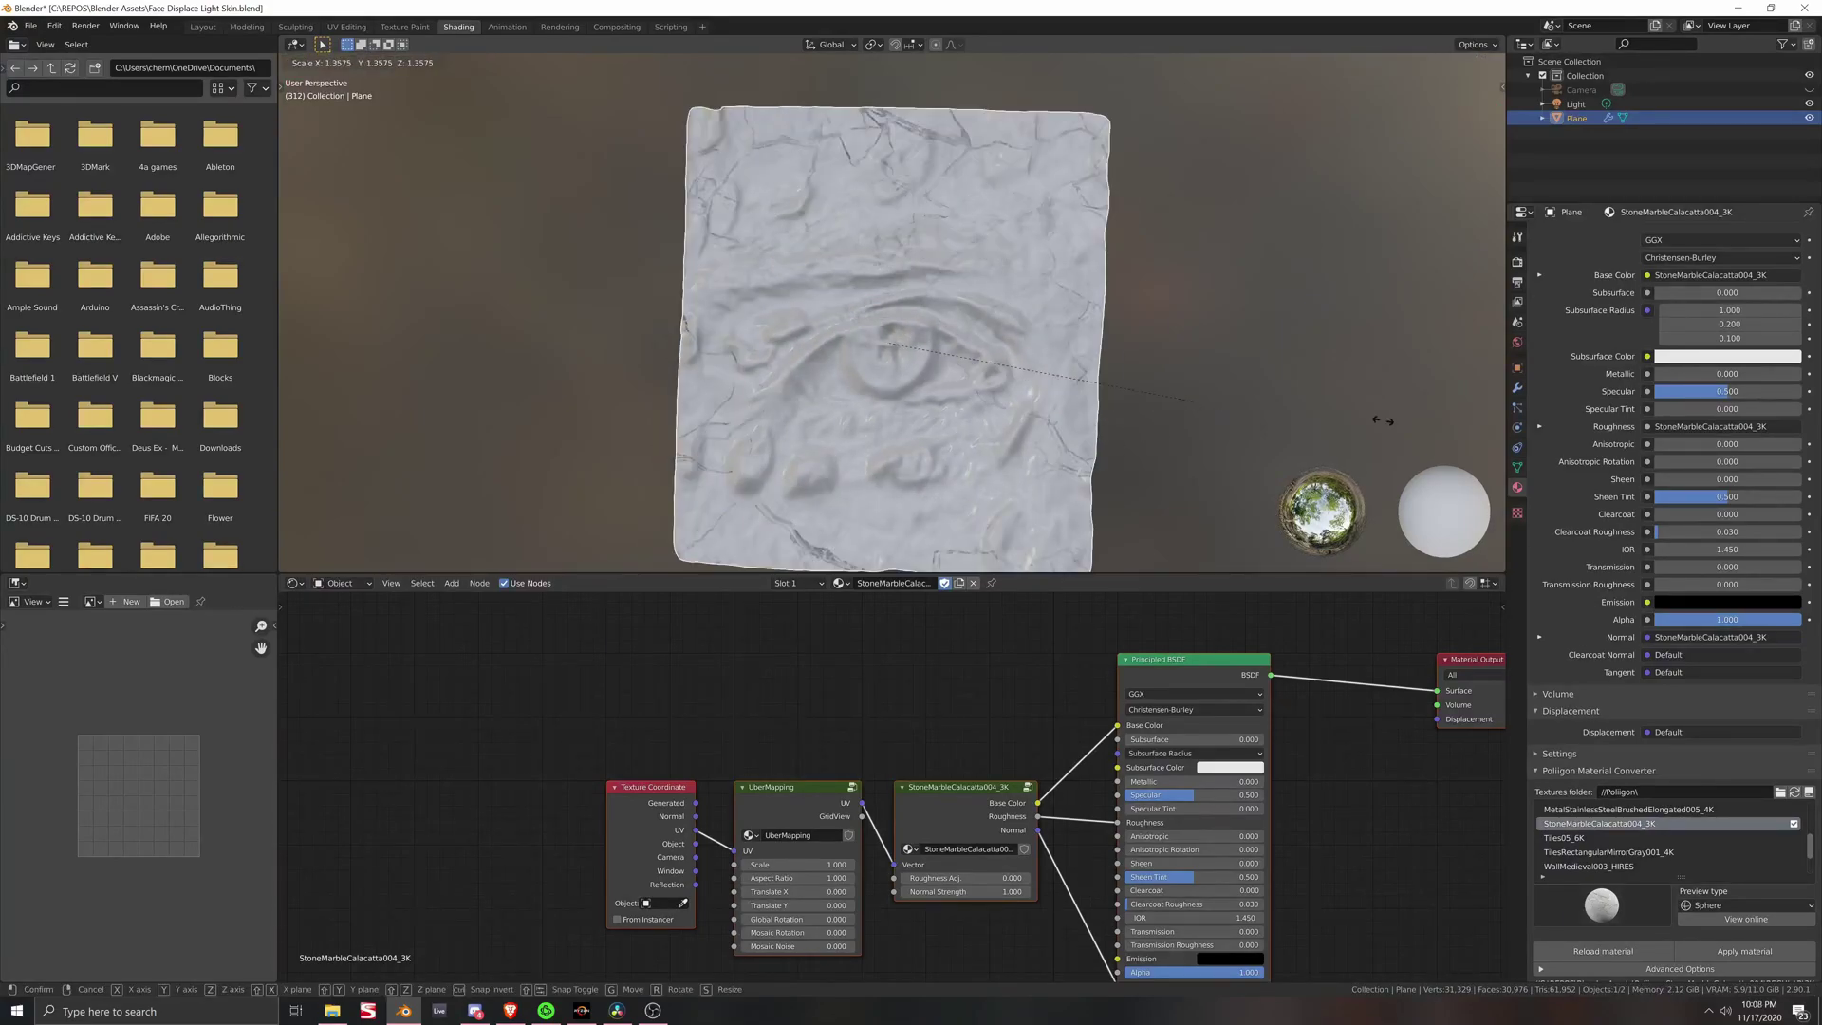
{"action": "left_click", "coordinate": [616, 368]}
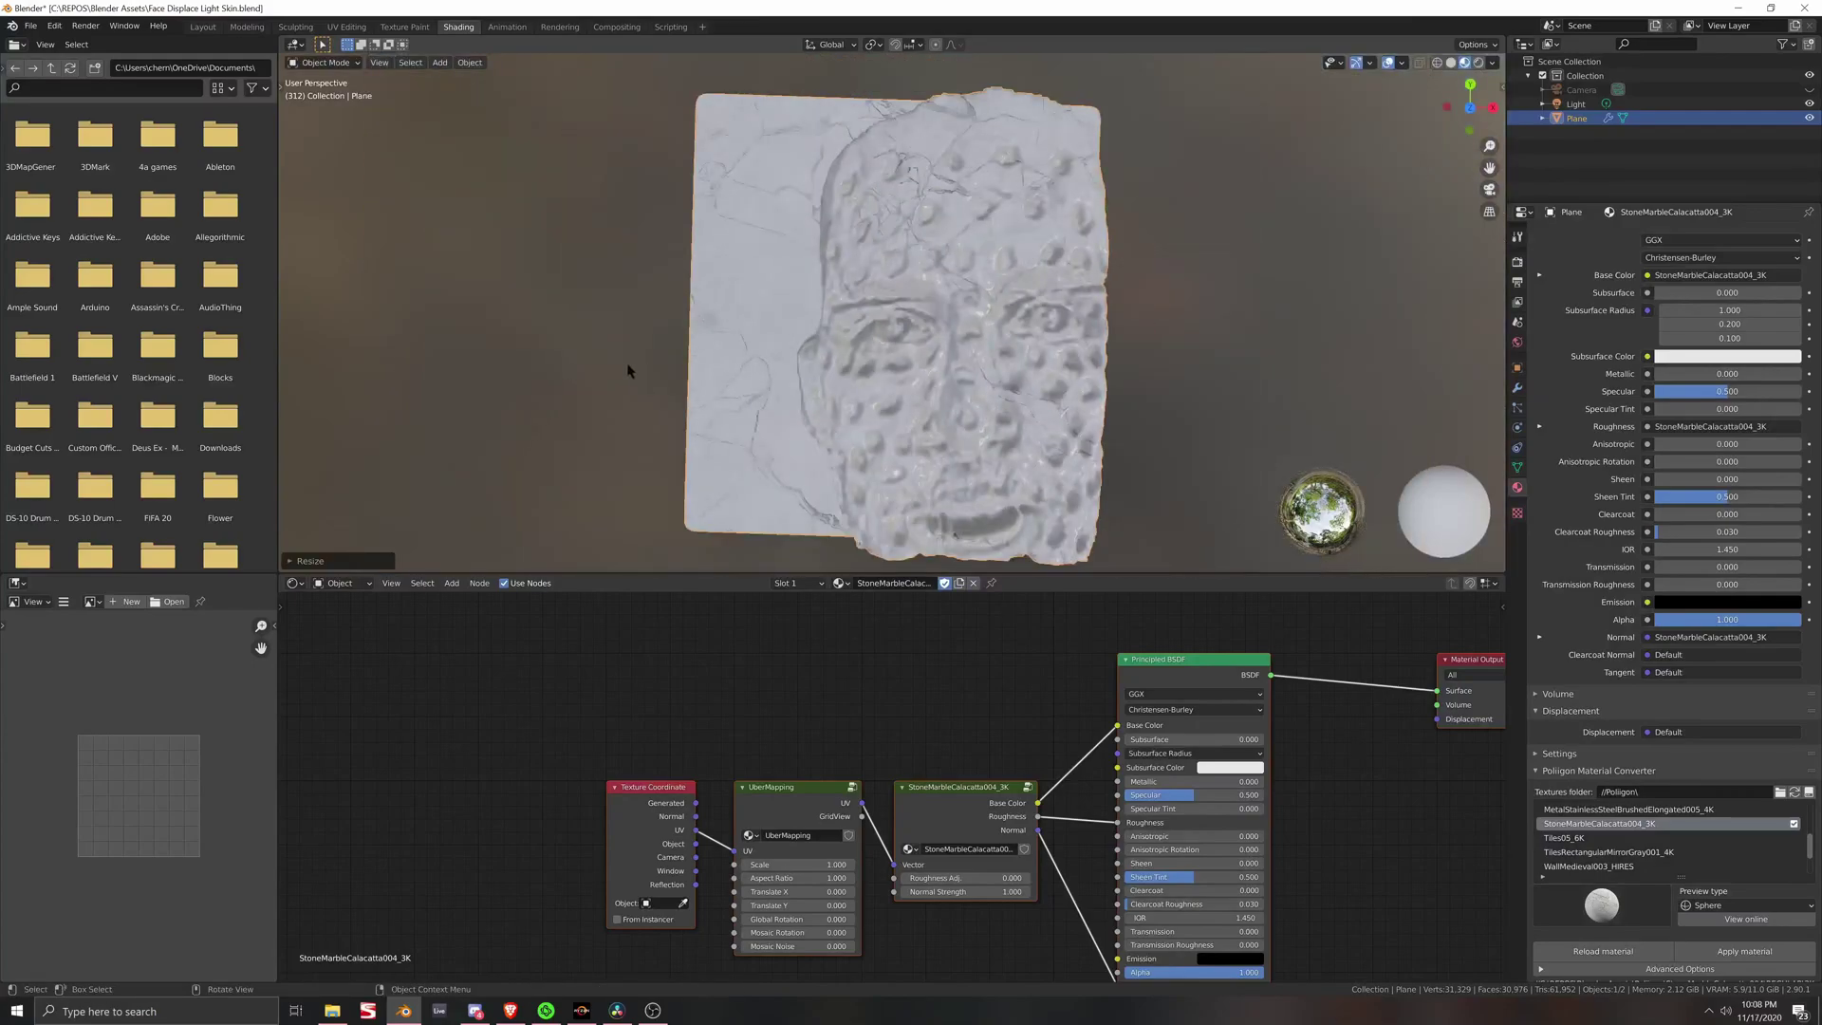
{"action": "key", "text": "s"}
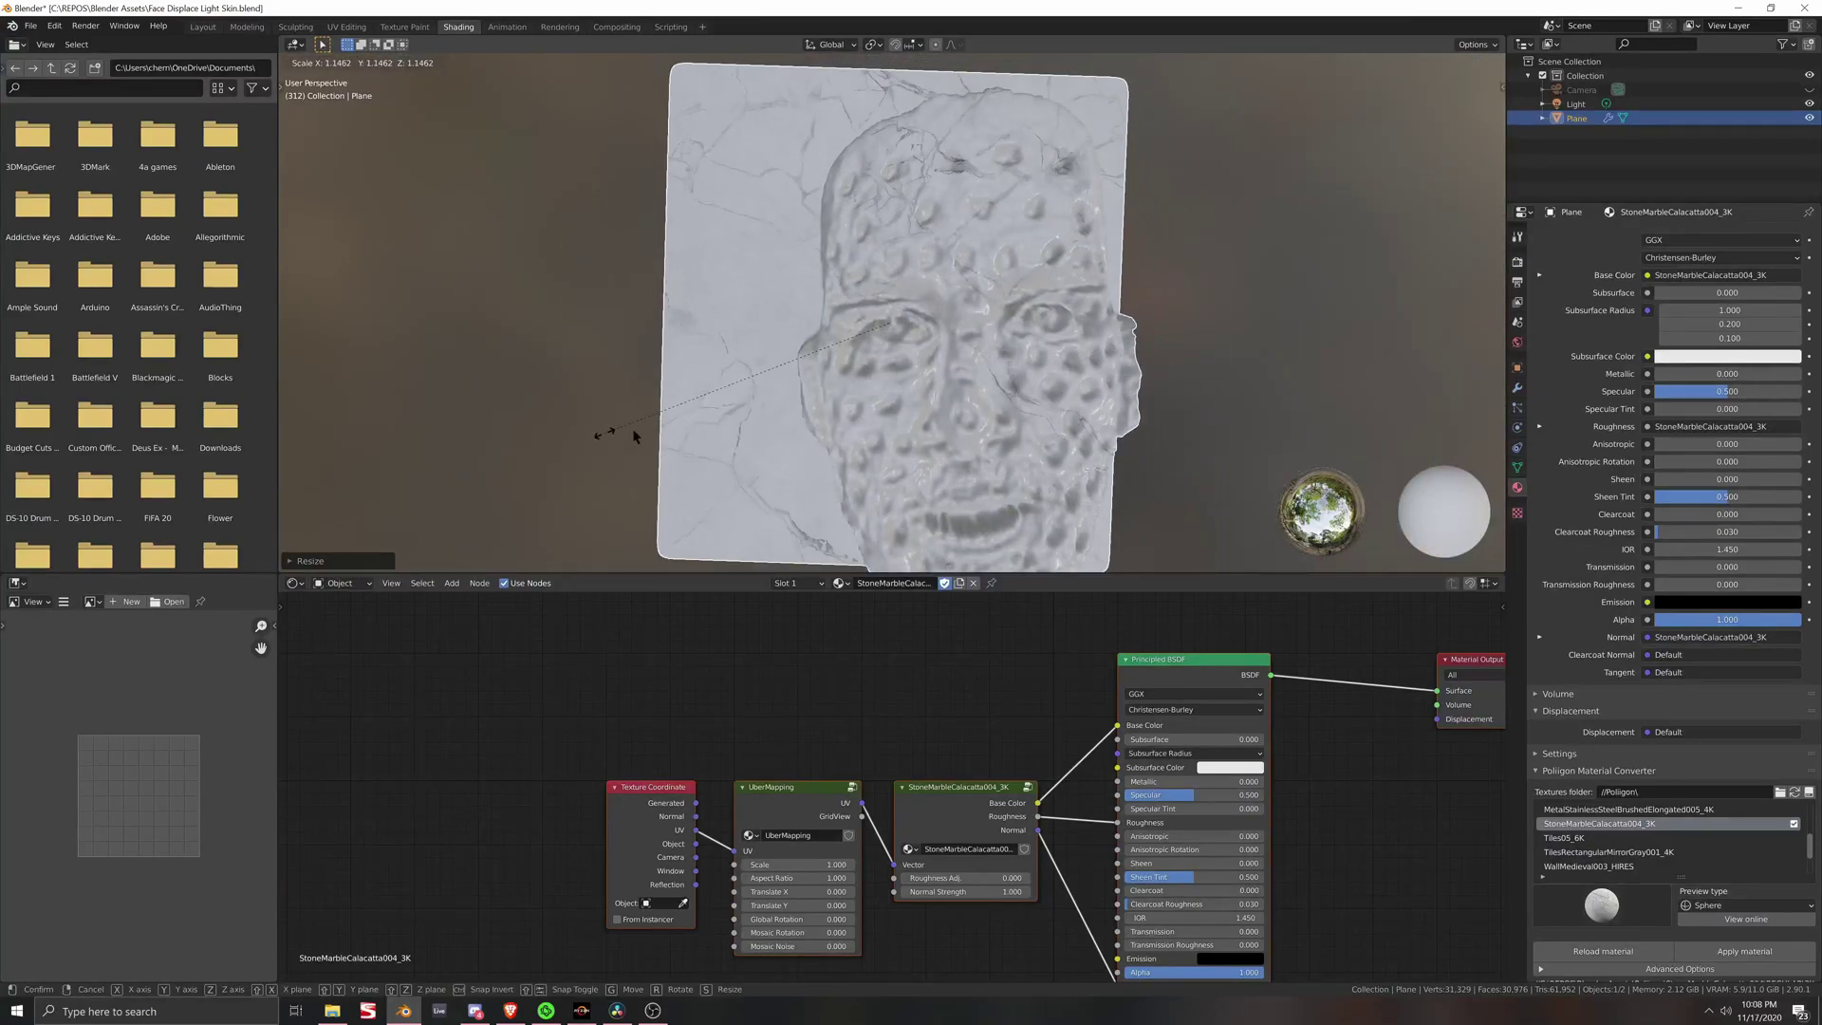
{"action": "left_click", "coordinate": [858, 426]}
{"action": "mouse_move", "coordinate": [877, 427]}
{"action": "middle_mouse_down"}
{"action": "mouse_move", "coordinate": [858, 340]}
{"action": "mouse_move", "coordinate": [845, 435]}
{"action": "middle_mouse_up"}
{"action": "key", "text": "s"}
{"action": "key", "text": "Escape"}
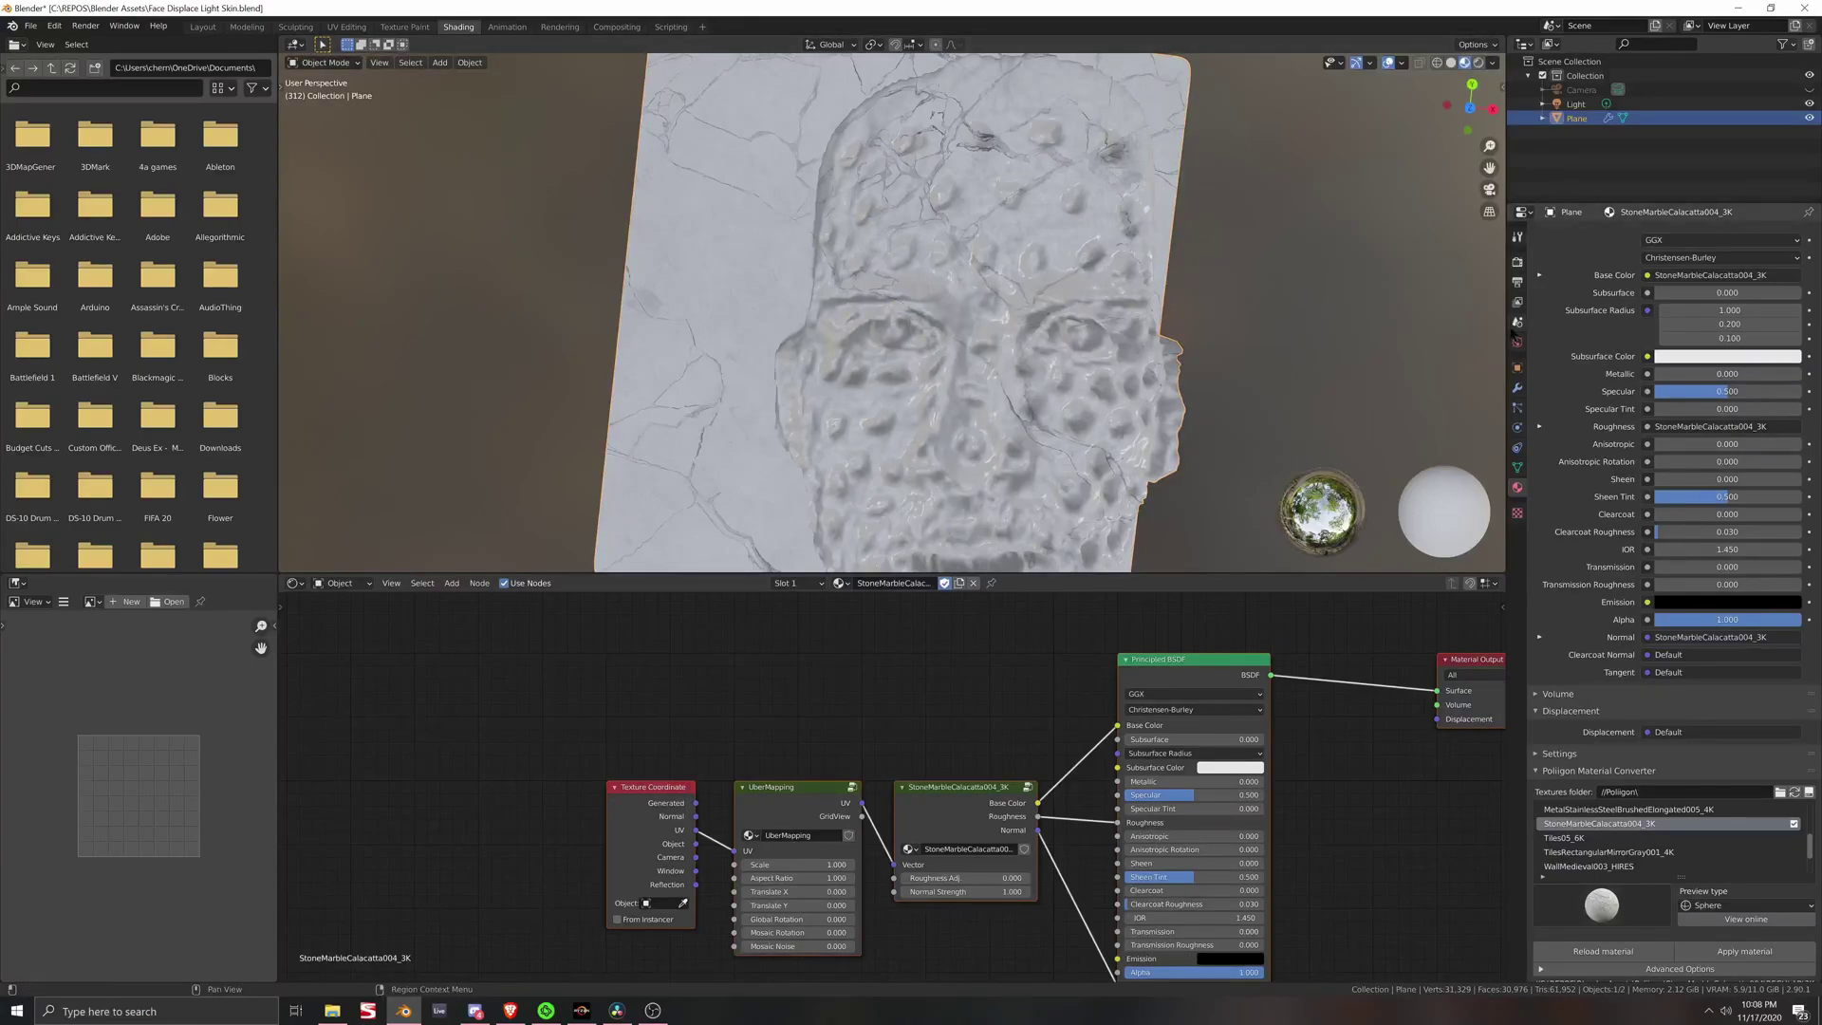
Step: Set the Displace strength to -0.280 to sink the face into the marble, and play the animation
{"action": "left_click", "coordinate": [1517, 389]}
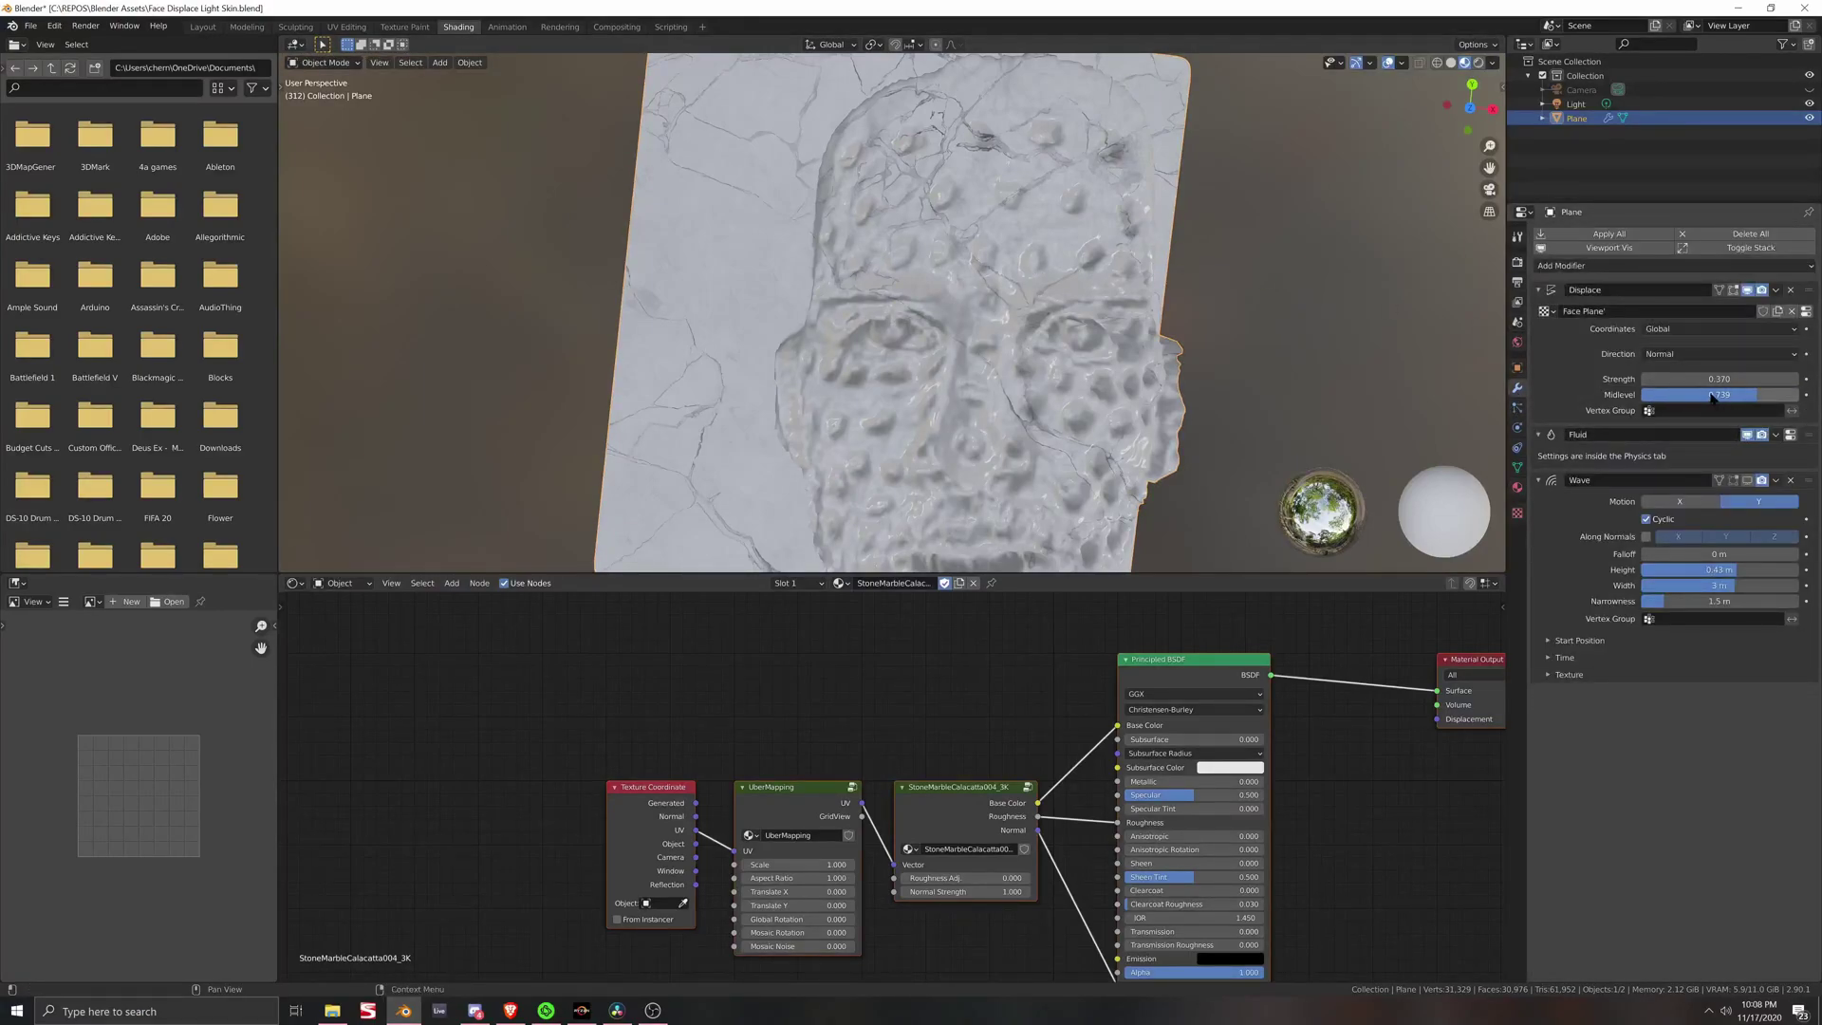
{"action": "left_click_drag", "start_coordinate": [1719, 378], "coordinate": [1655, 379]}
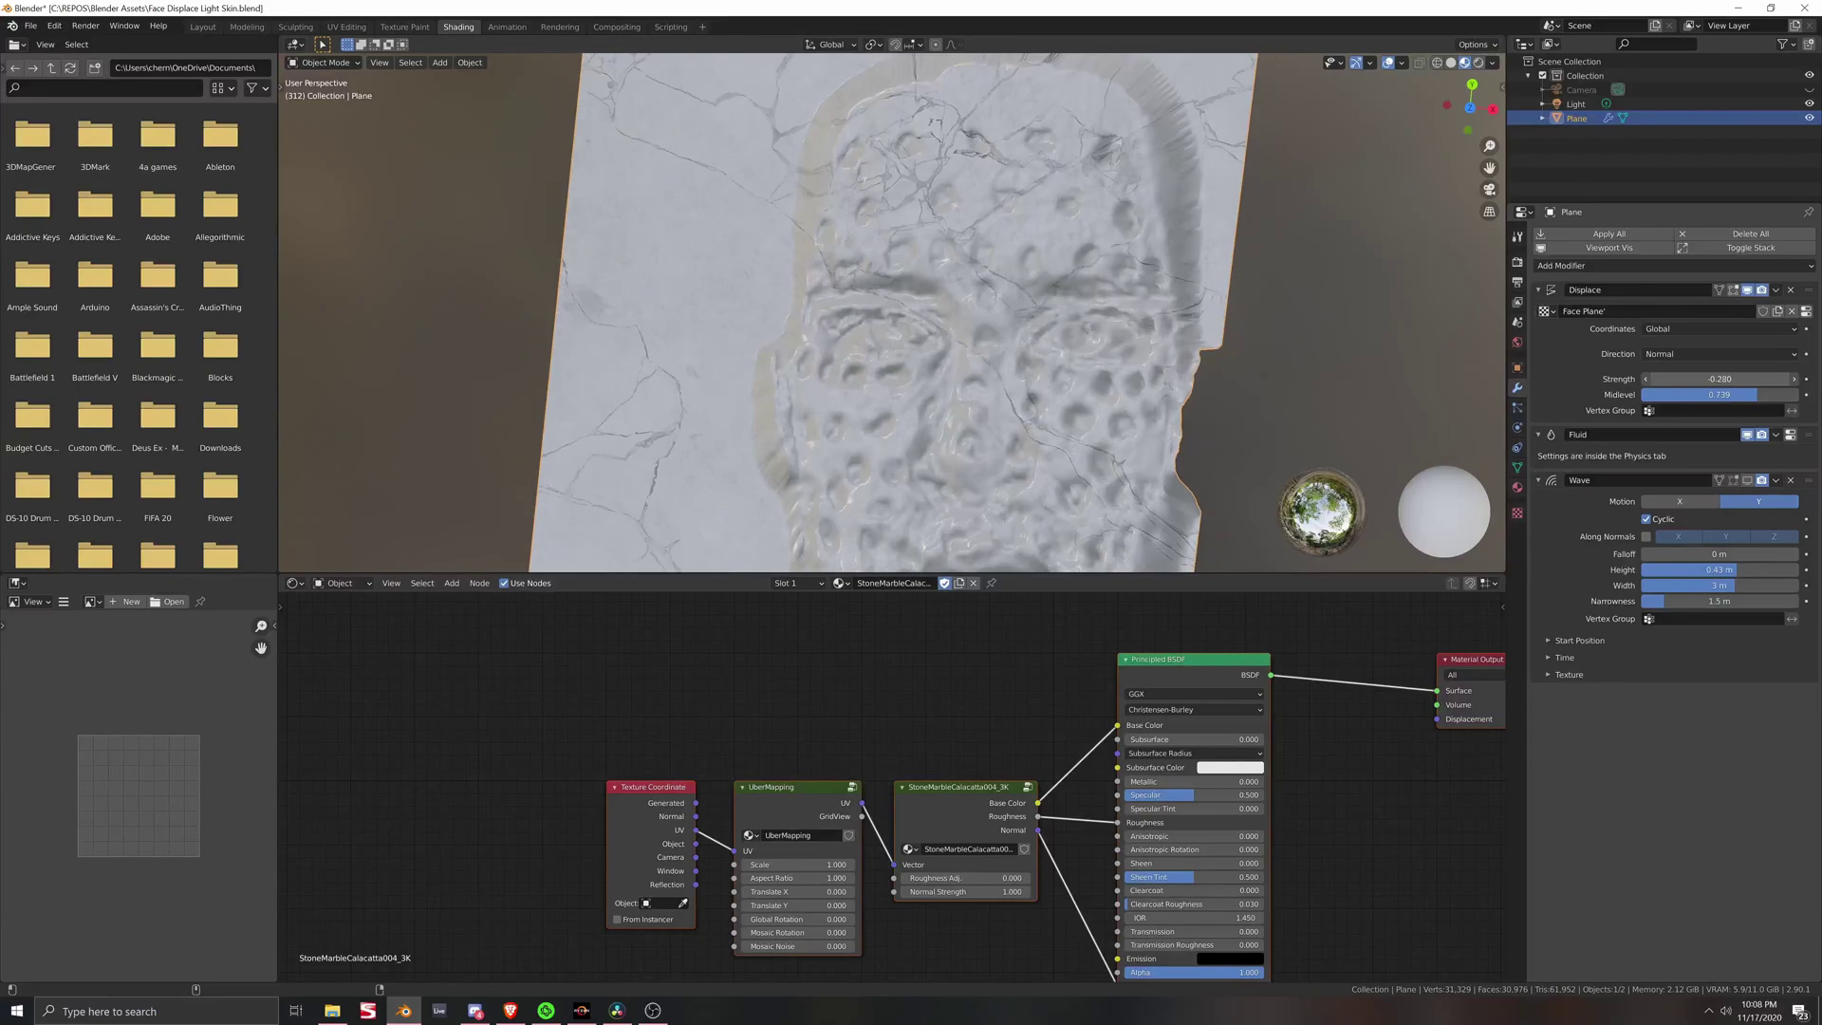
{"action": "middle_click_drag", "start_coordinate": [1433, 365], "coordinate": [1080, 359]}
{"action": "key", "text": "space"}
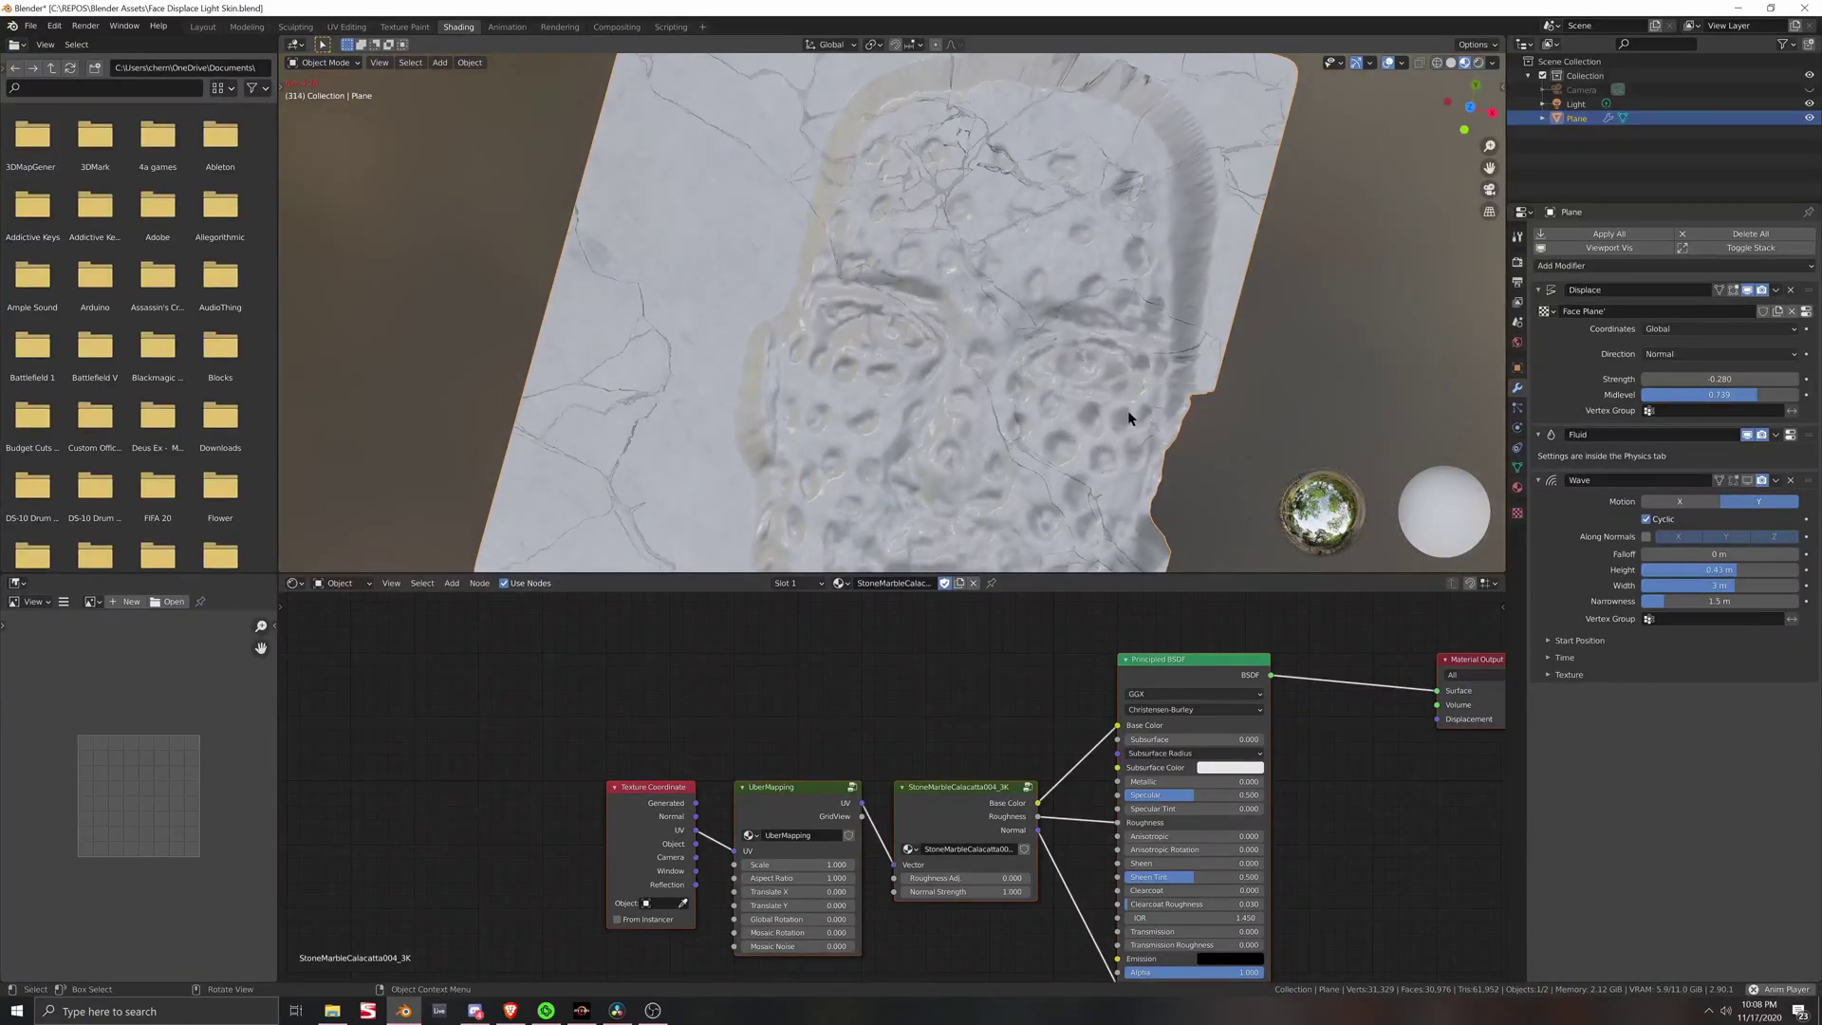
{"action": "scroll", "coordinate": [1127, 423], "scroll_direction": "down", "scroll_amount": 2}
{"action": "middle_click_drag", "start_coordinate": [1127, 424], "coordinate": [1098, 378]}
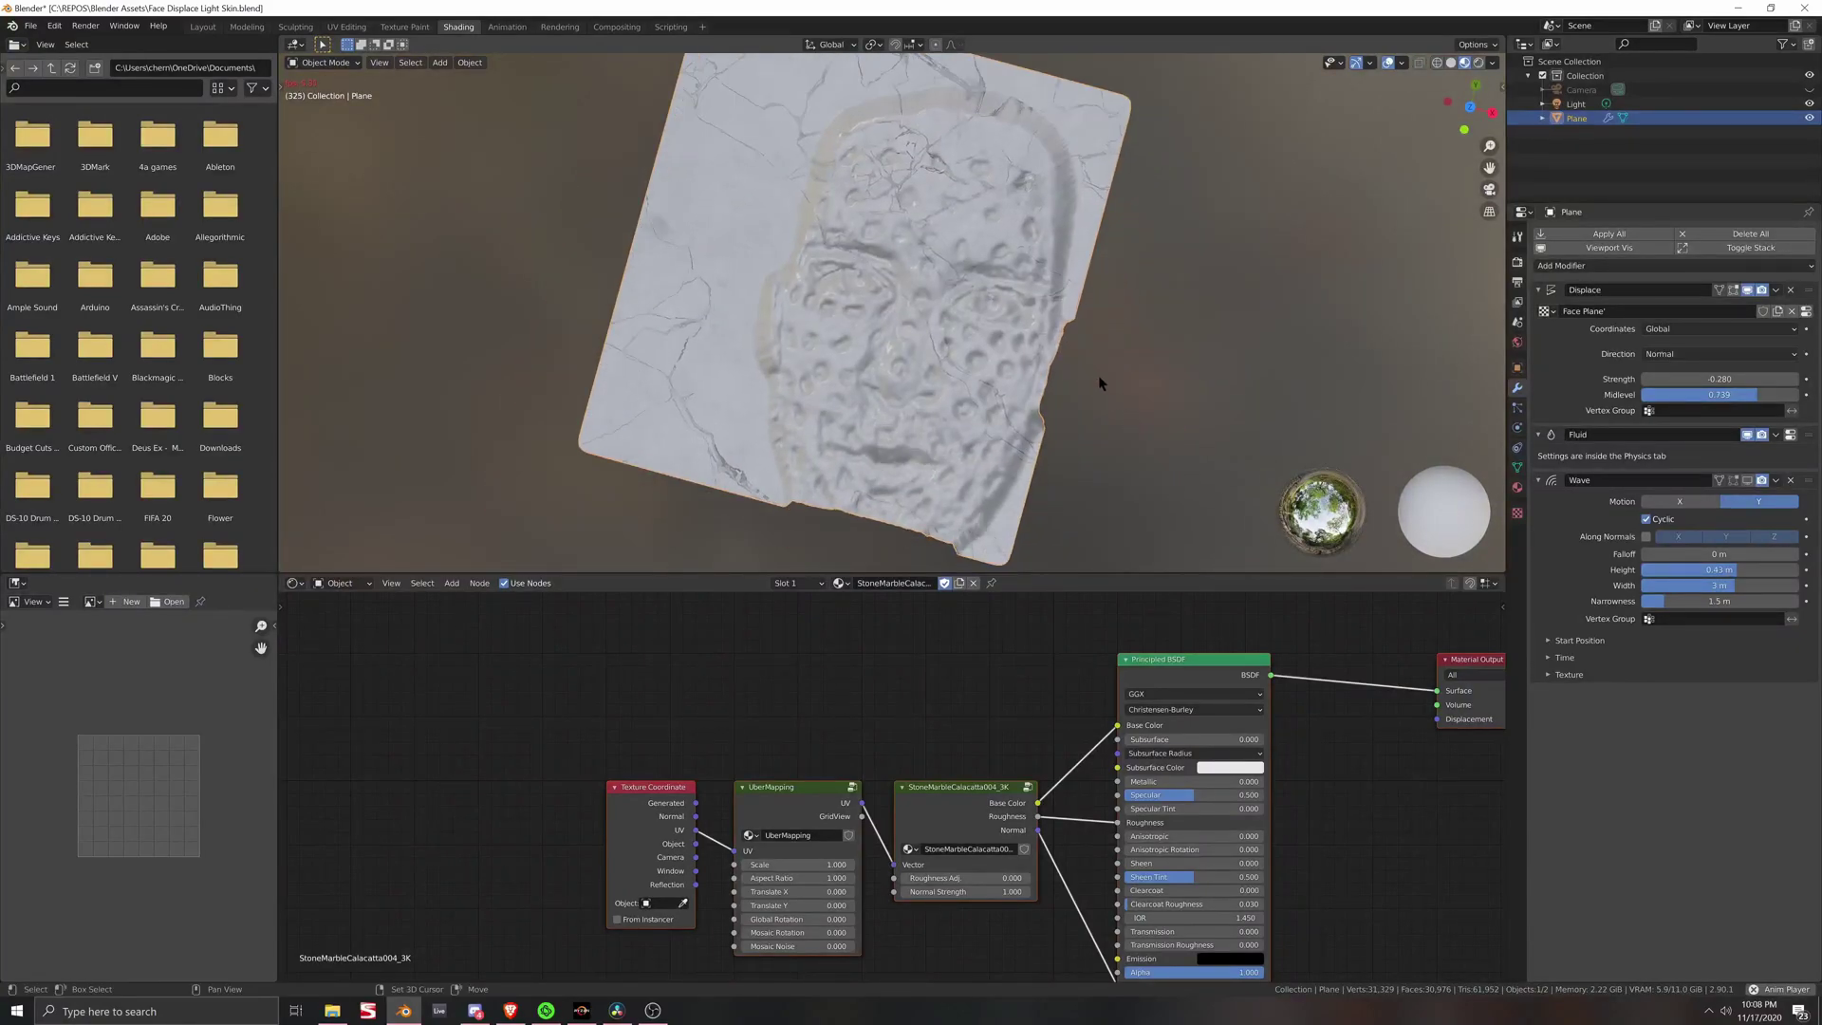
{"action": "scroll", "coordinate": [1098, 378], "scroll_direction": "up", "scroll_amount": 2}
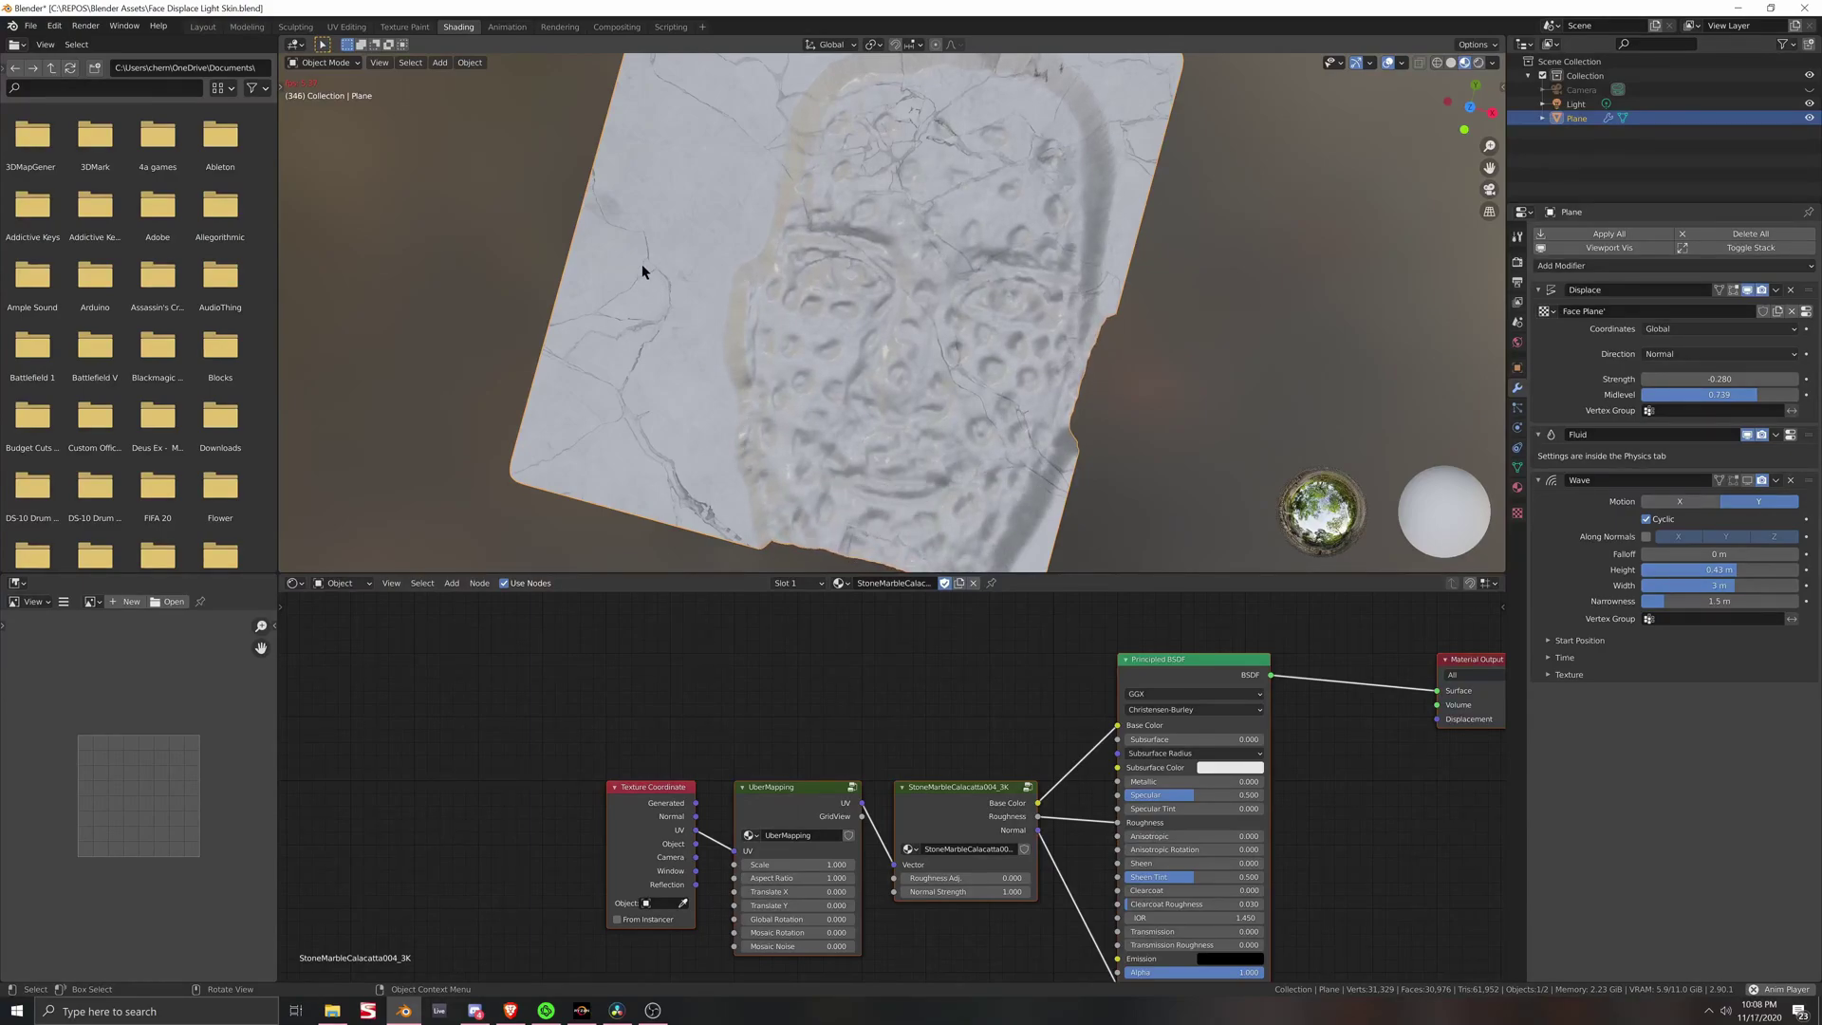
Step: Apply the Poliigon material WallMedieval003_HIRES to the displaced face plane
{"action": "left_click", "coordinate": [1518, 486]}
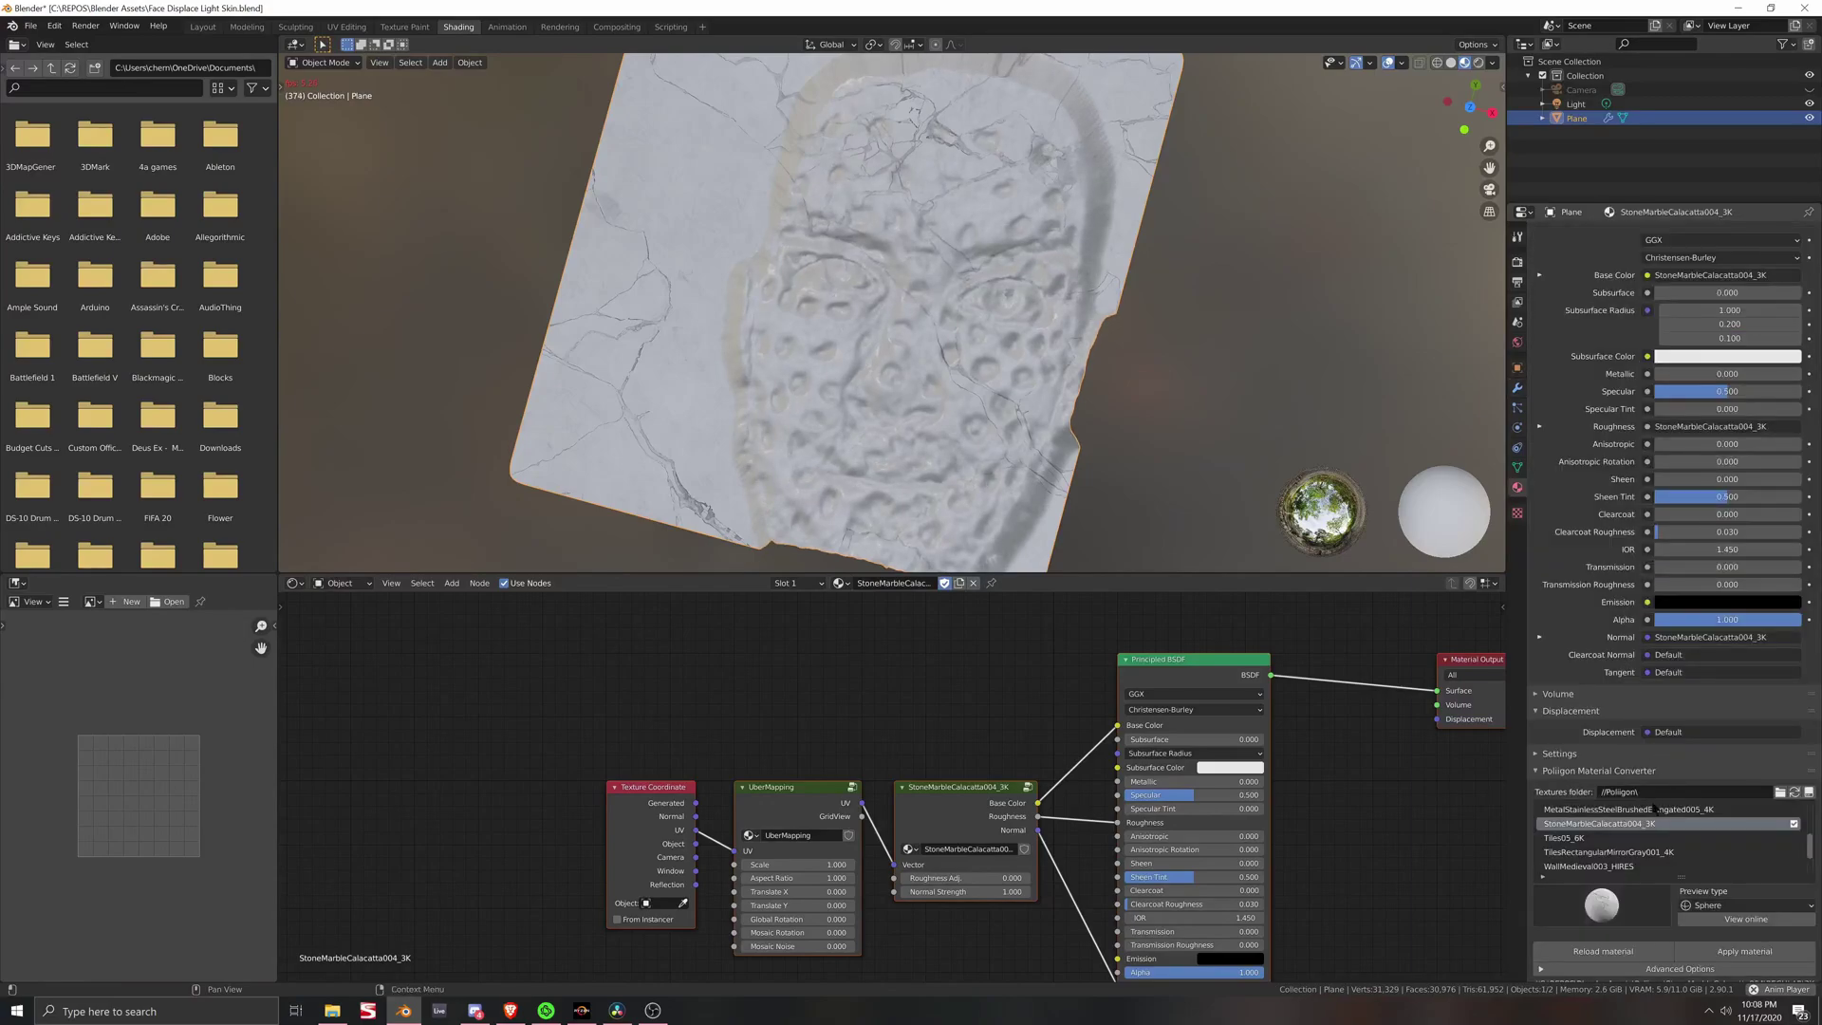
{"action": "left_click", "coordinate": [1579, 866]}
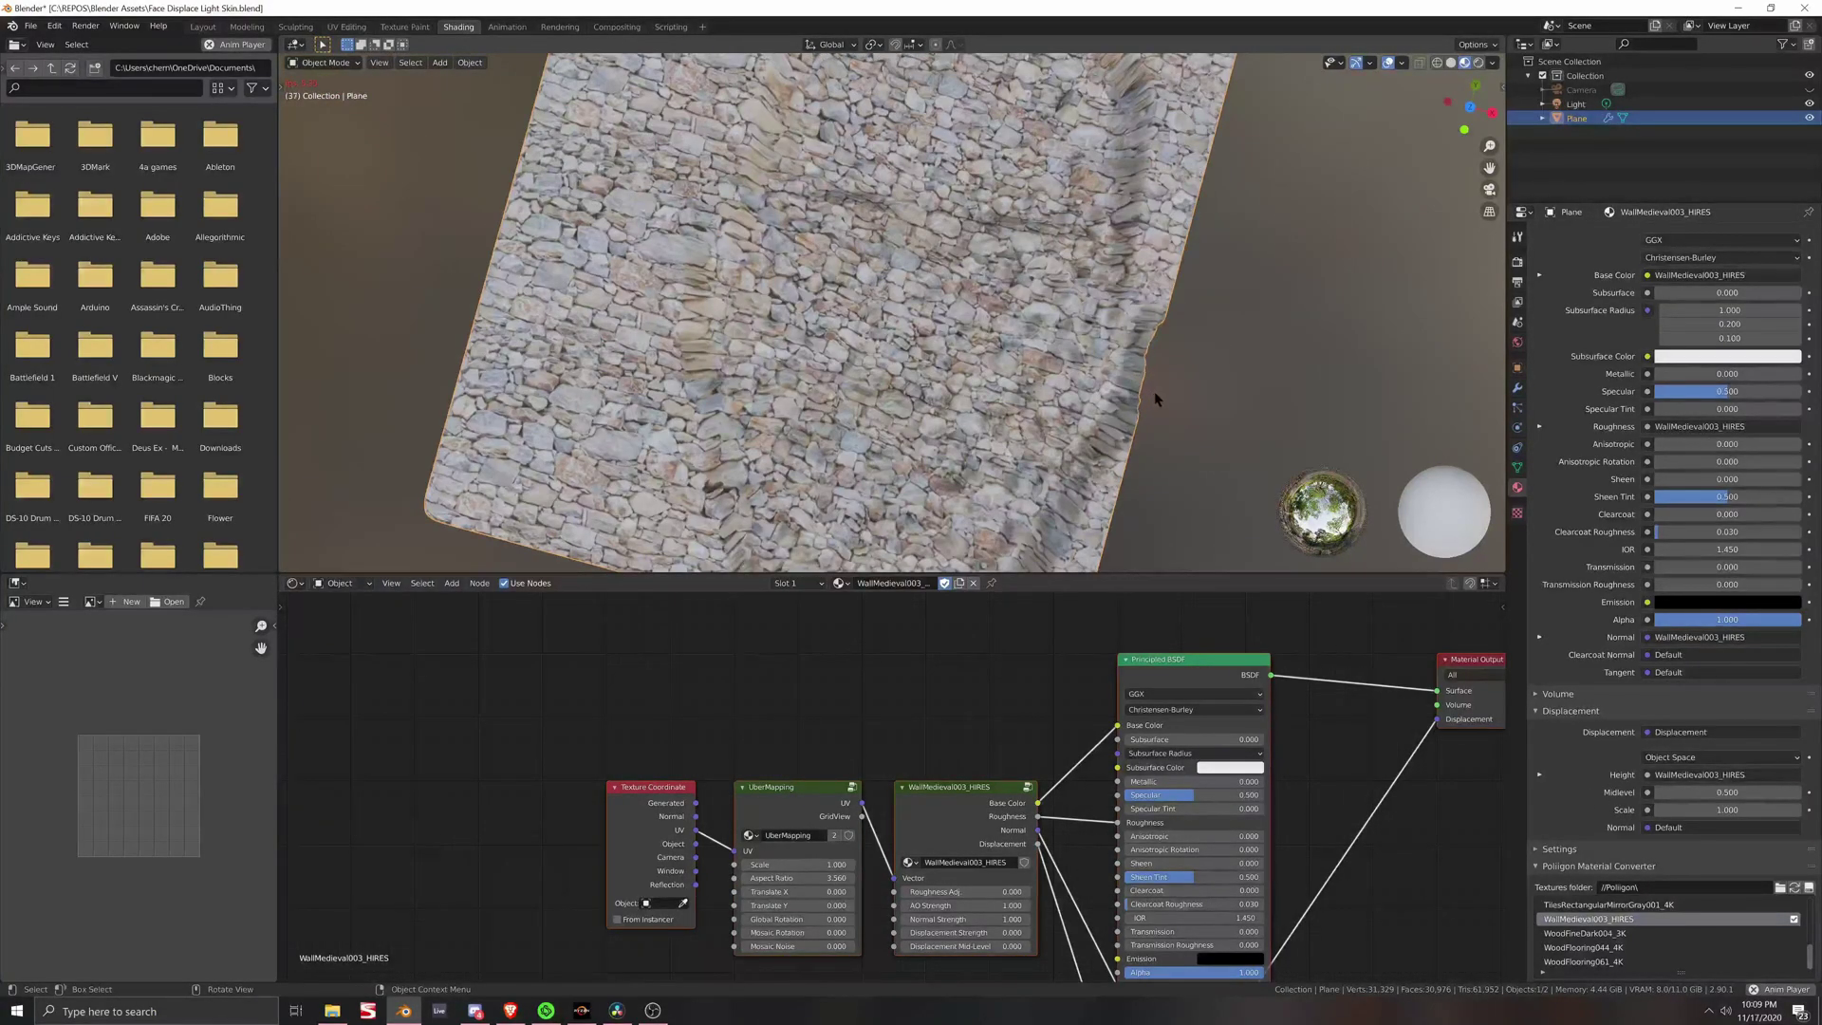
{"action": "mouse_move", "coordinate": [1154, 422]}
{"action": "middle_mouse_down"}
{"action": "mouse_move", "coordinate": [1176, 268]}
{"action": "mouse_move", "coordinate": [1176, 417]}
{"action": "middle_mouse_up"}
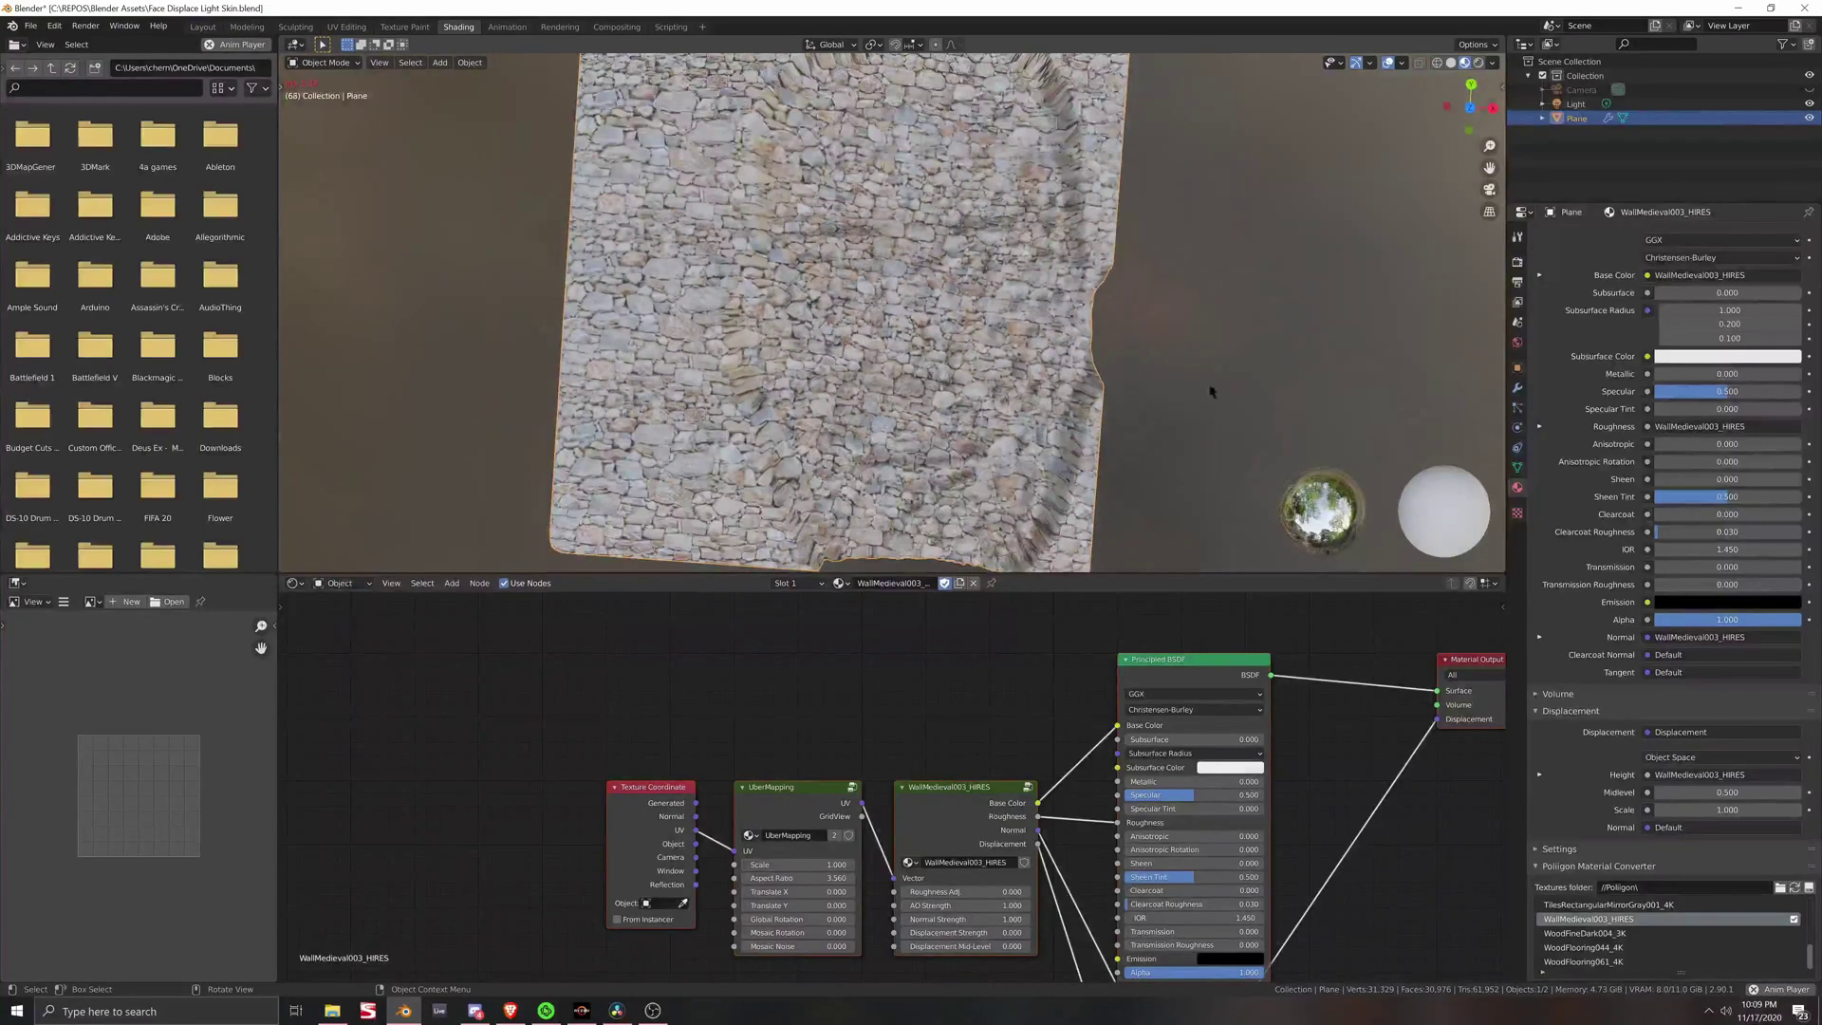
Step: Try an extreme positive Displace strength on the stone wall face, and set the strength to -0.440
{"action": "left_click", "coordinate": [1517, 388]}
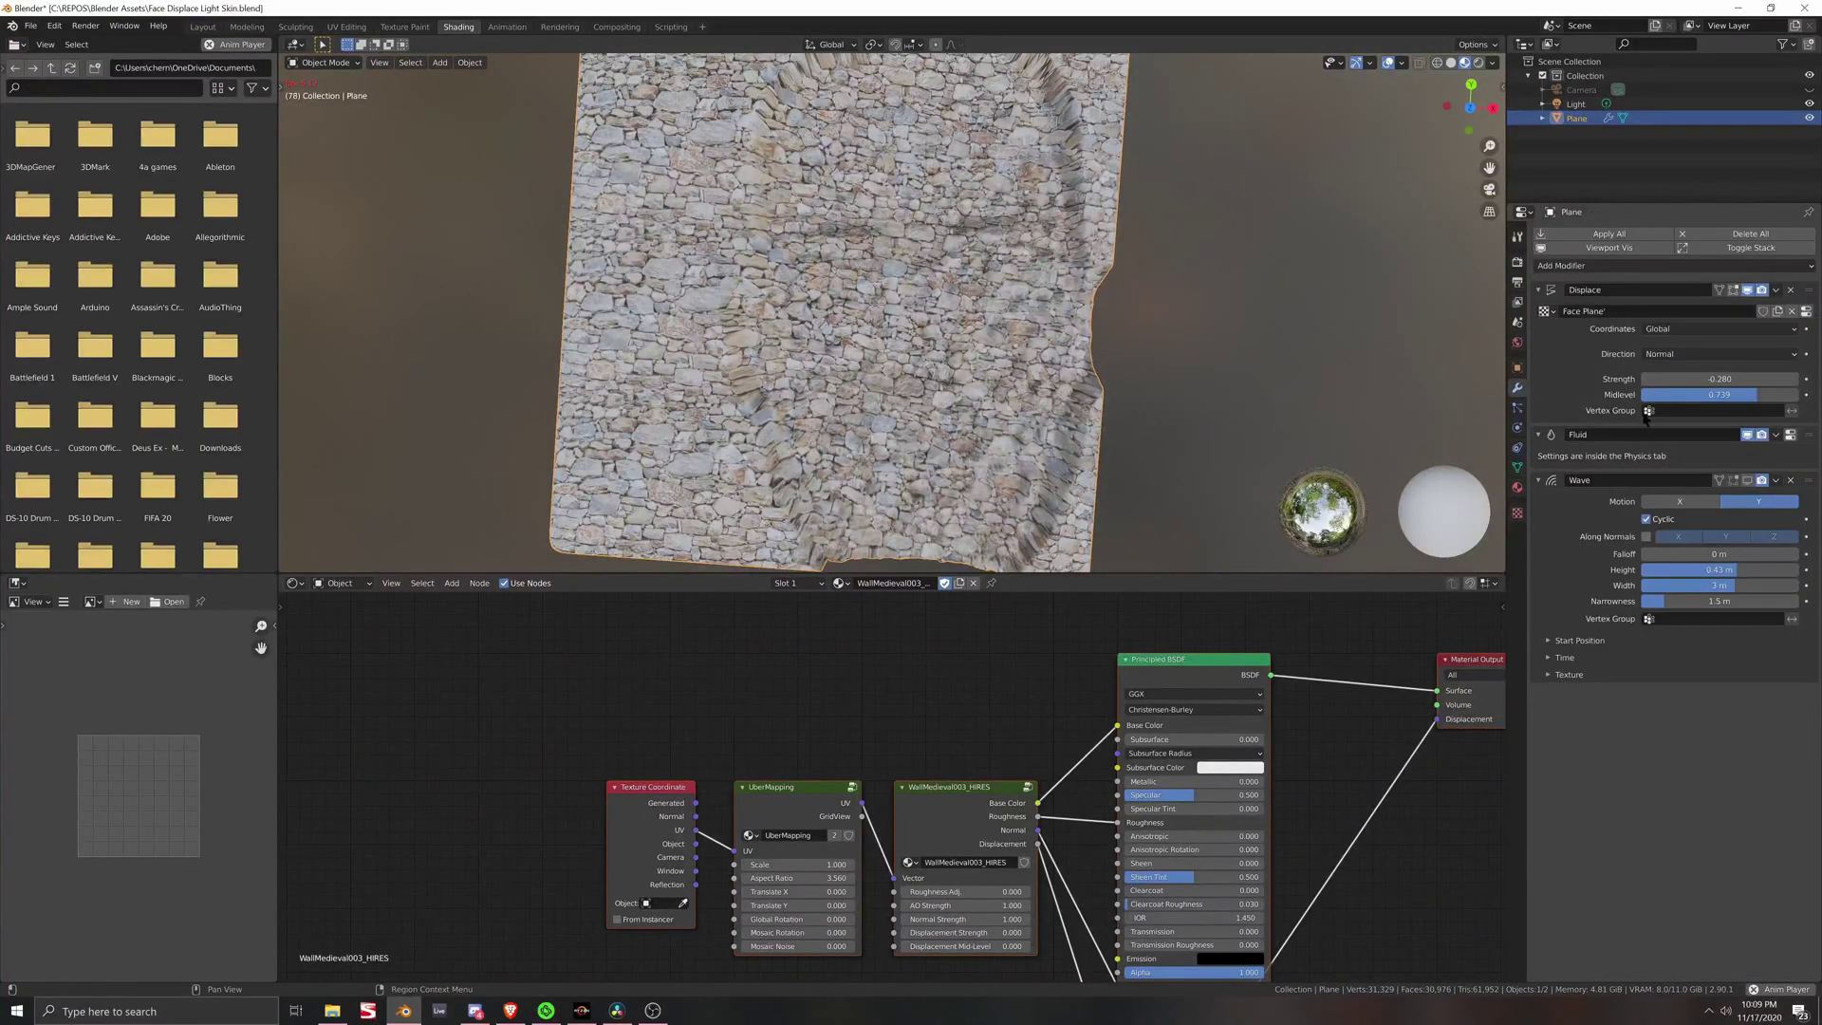
{"action": "left_click_drag", "start_coordinate": [1719, 378], "coordinate": [1814, 378]}
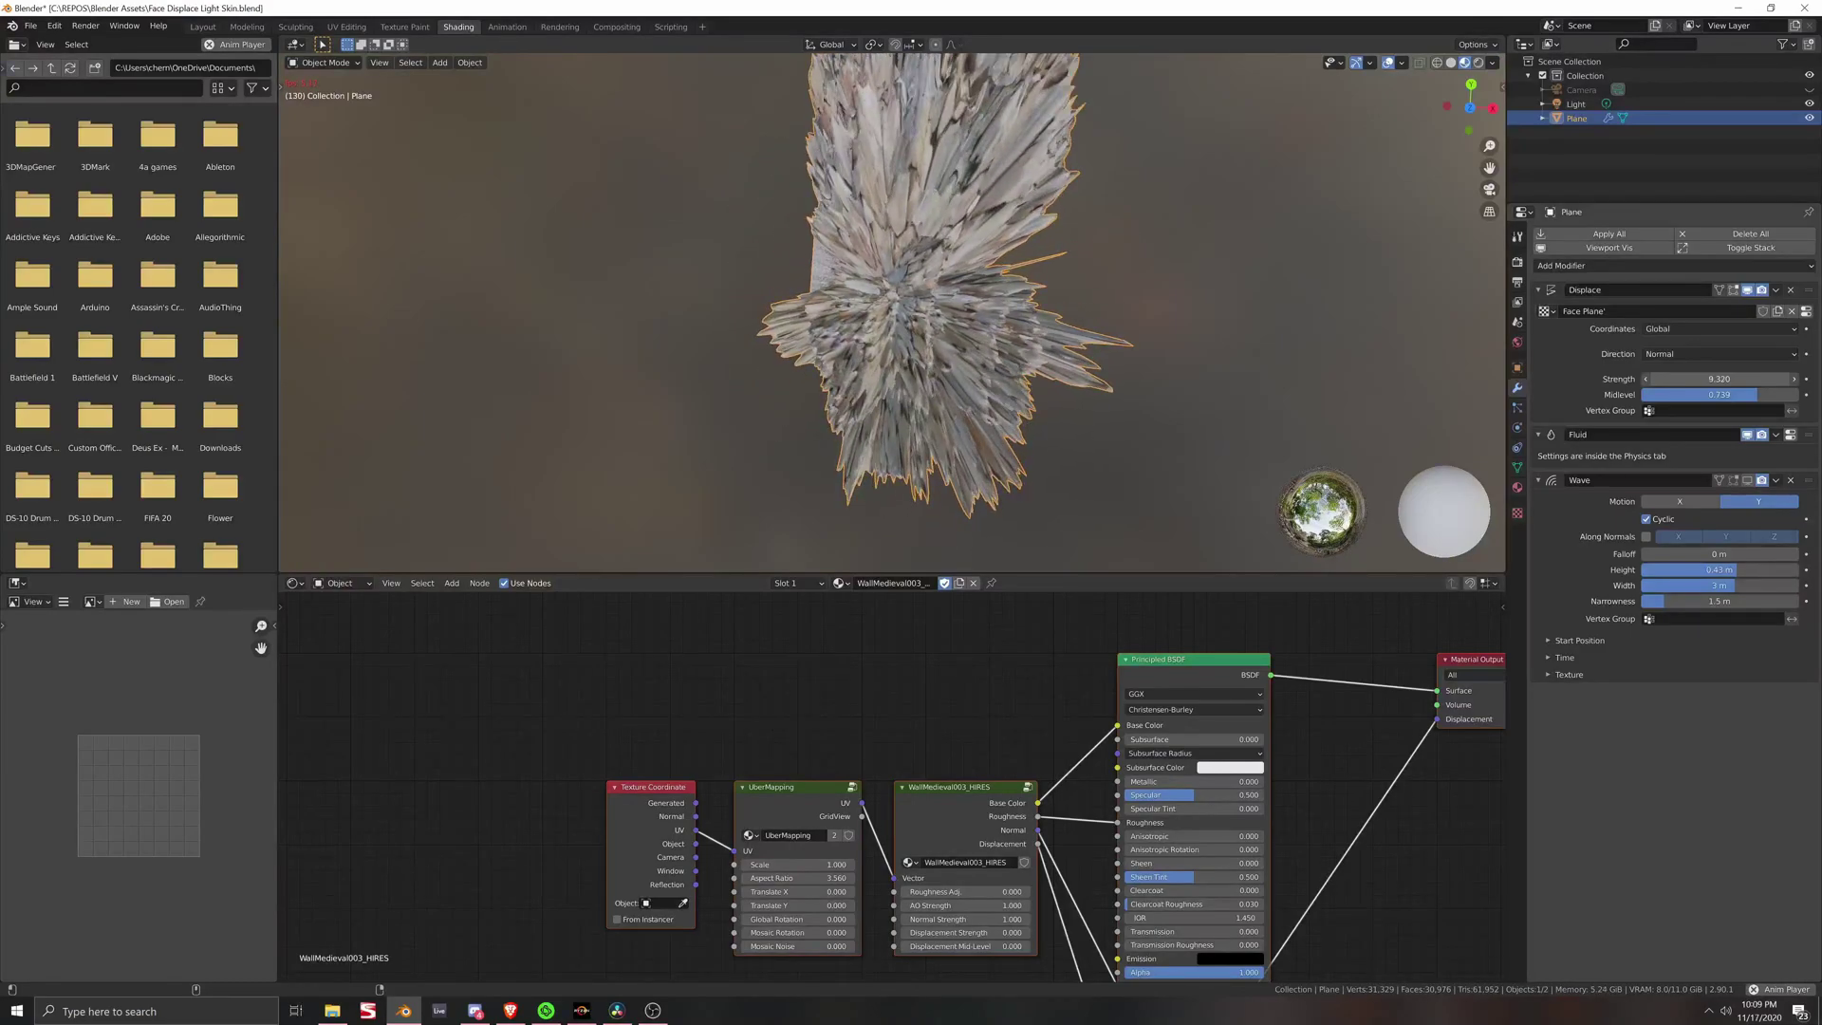
{"action": "left_click_drag", "start_coordinate": [1719, 378], "coordinate": [1609, 378]}
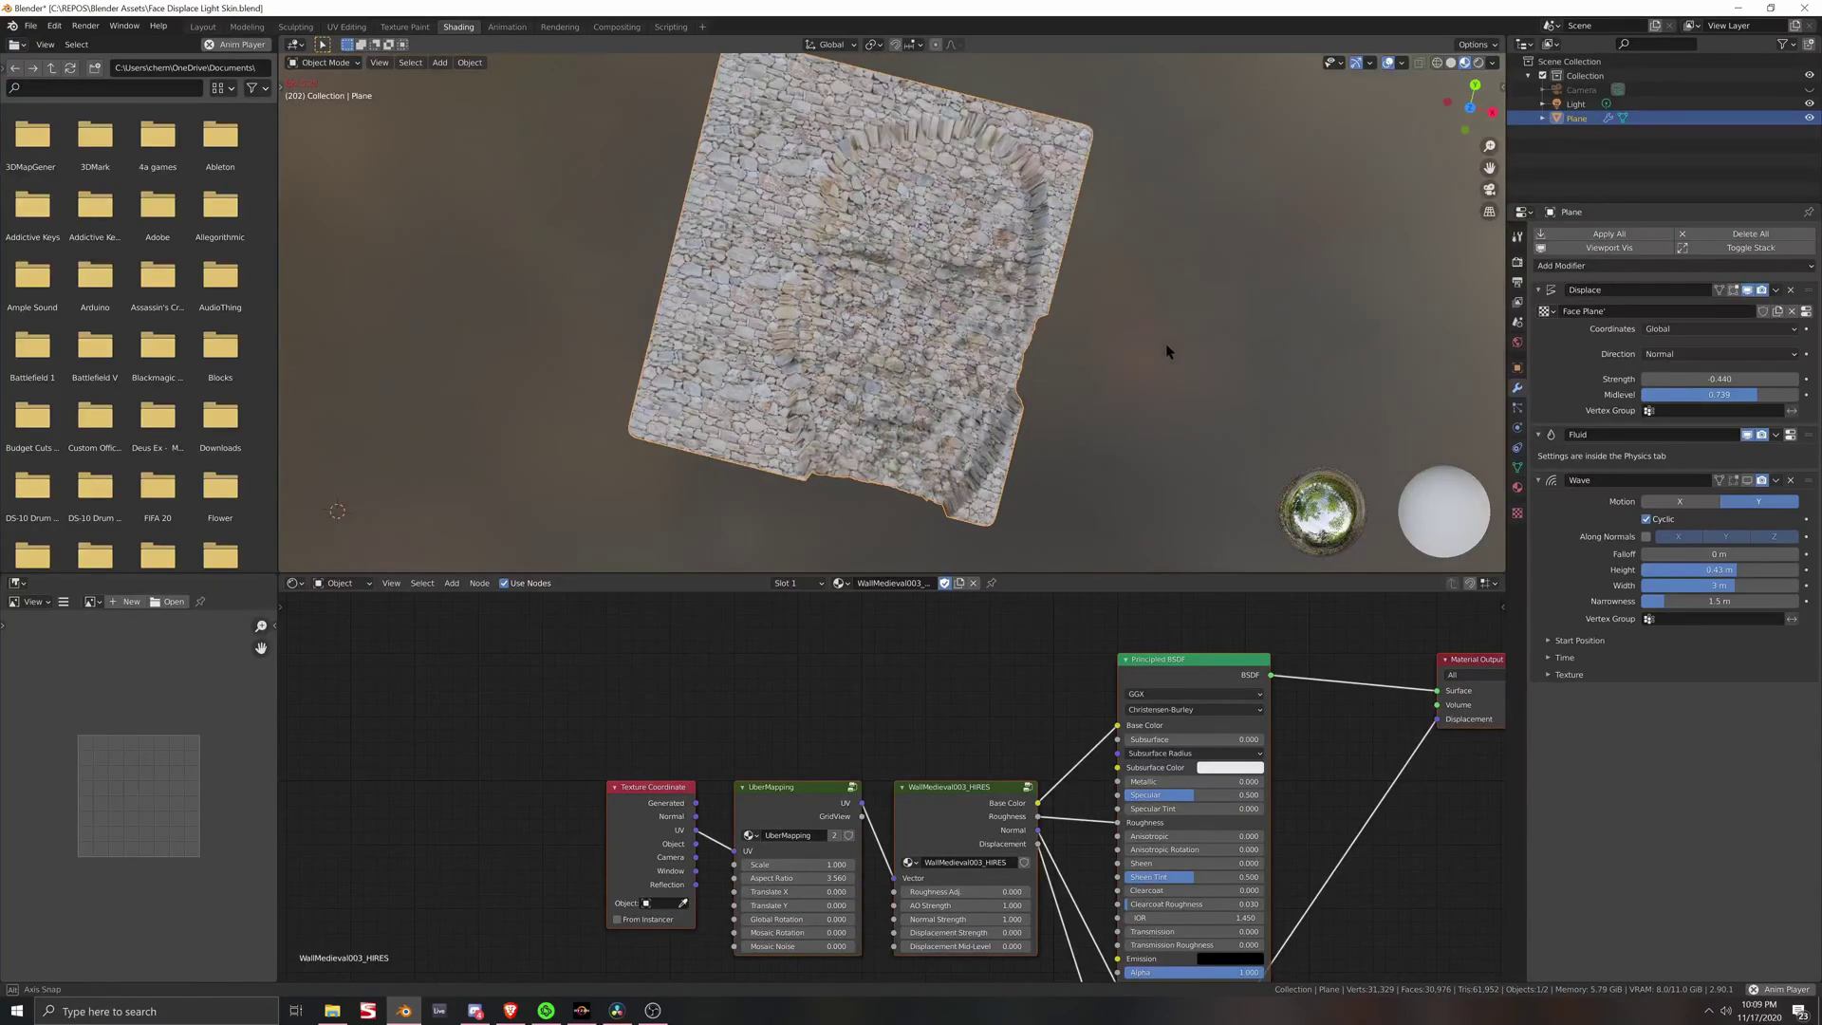
{"action": "scroll", "coordinate": [1129, 342], "scroll_direction": "up", "scroll_amount": 2}
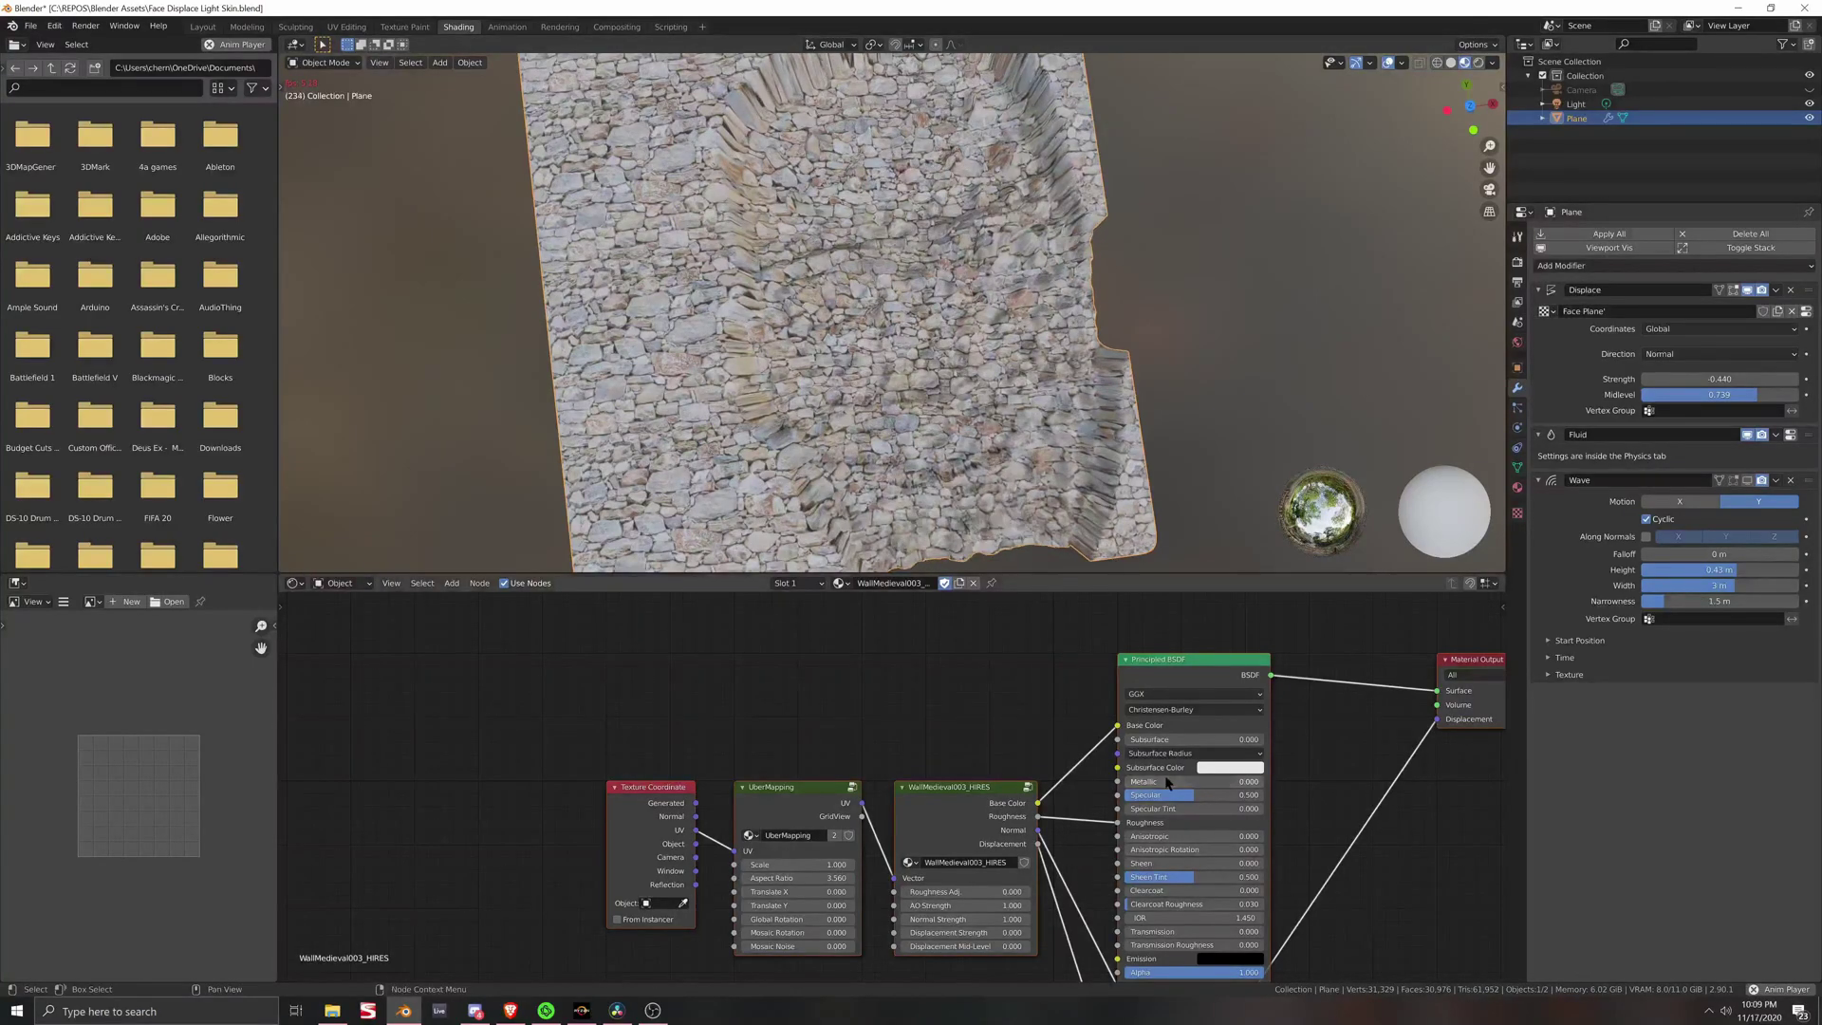
Step: Set the stone wall material's Metallic to 1.000 and start closing Blender
{"action": "left_click_drag", "start_coordinate": [1181, 782], "coordinate": [1315, 782]}
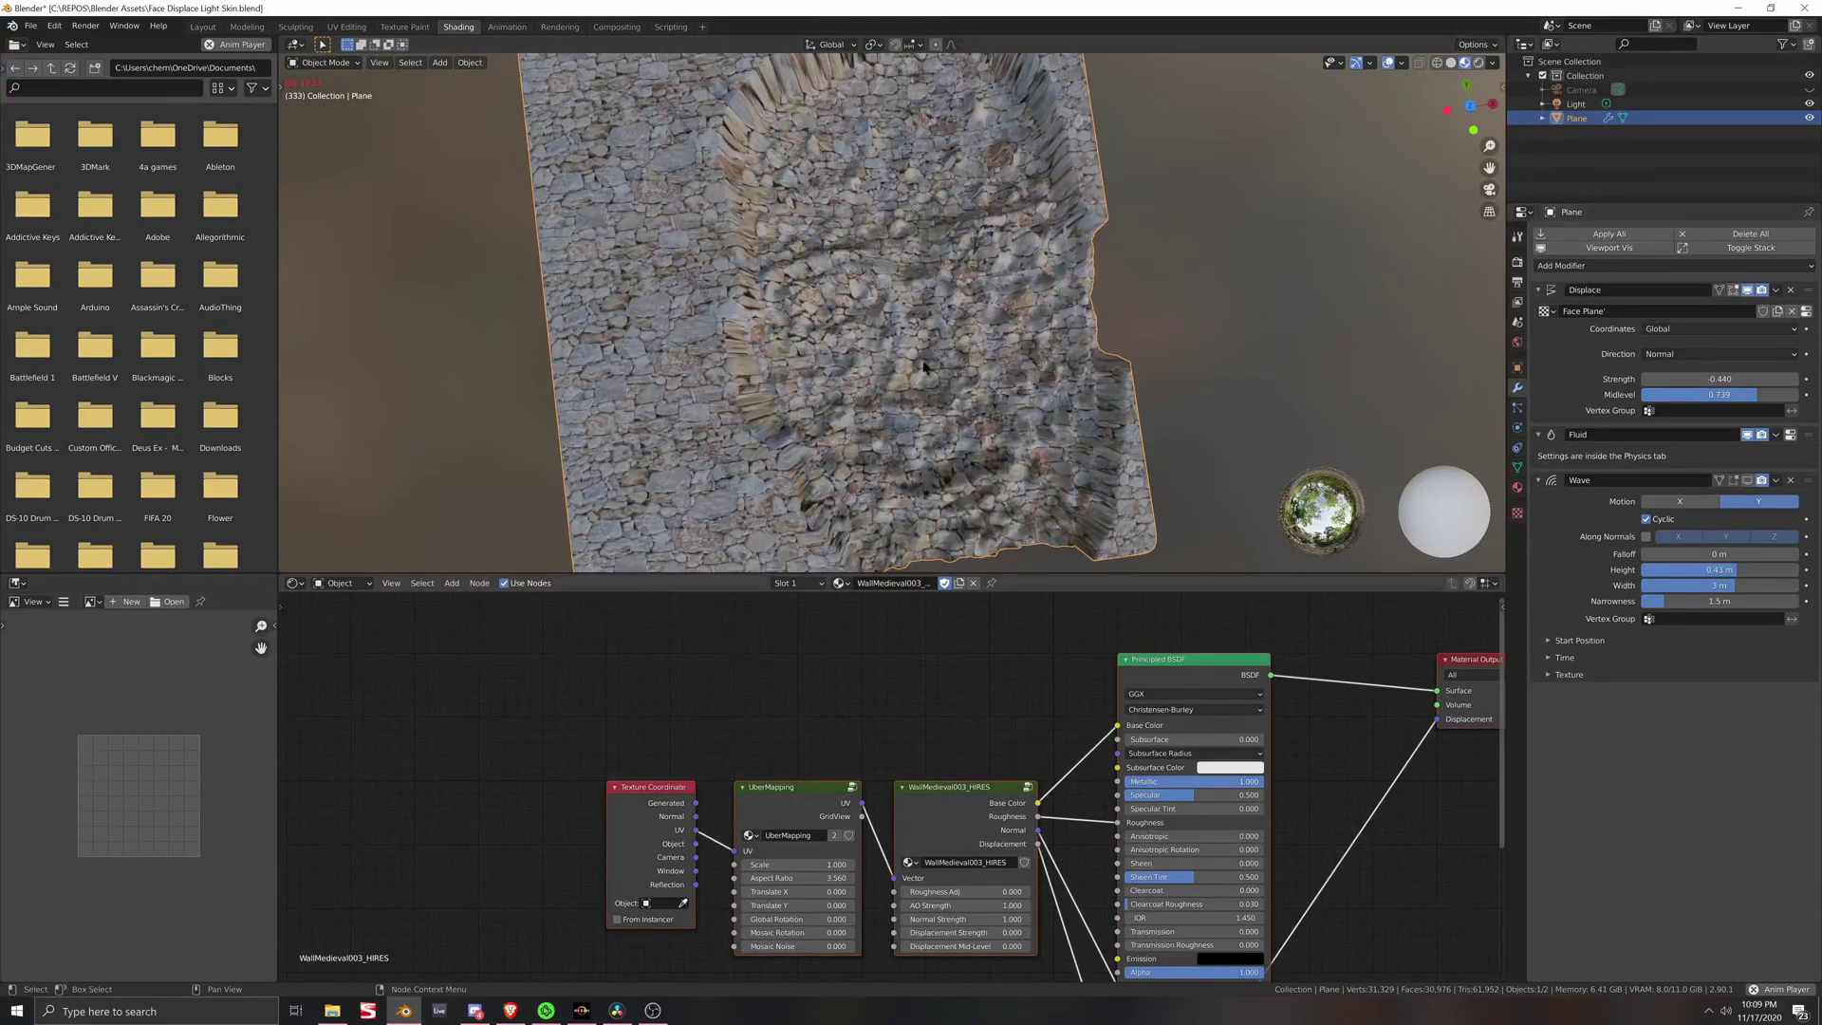
{"action": "left_click", "coordinate": [1806, 8]}
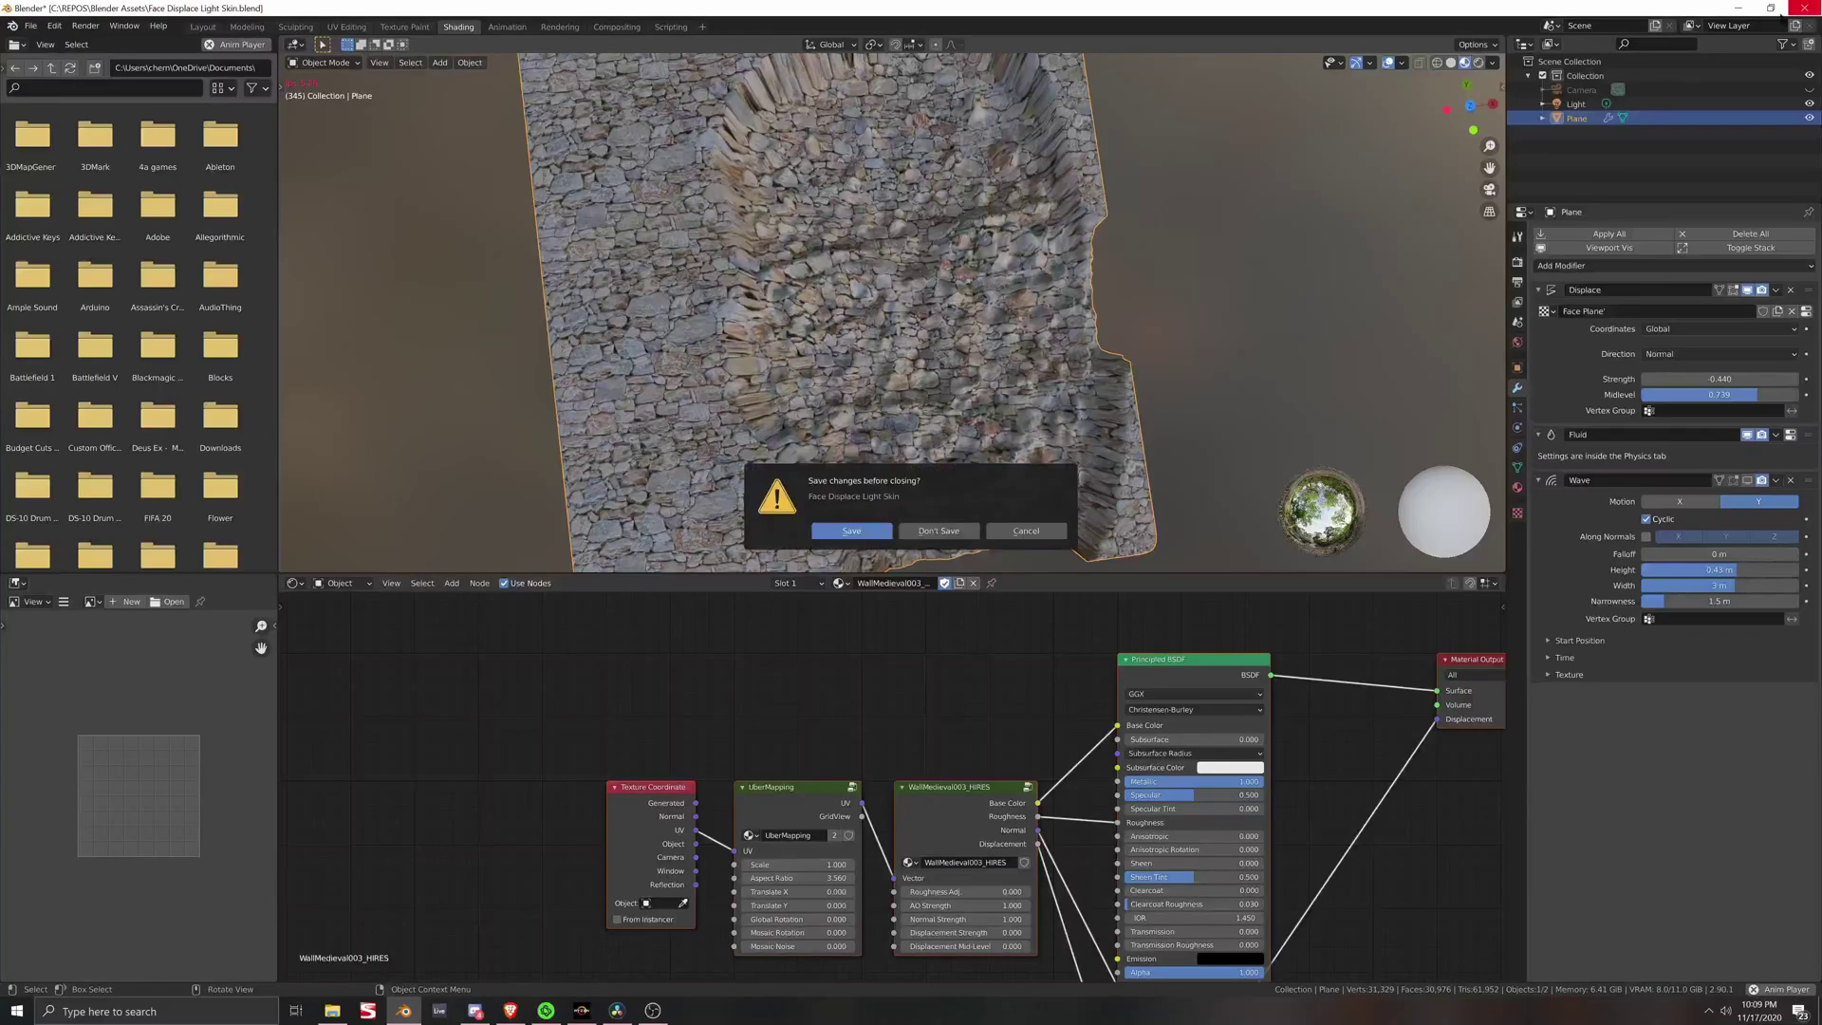